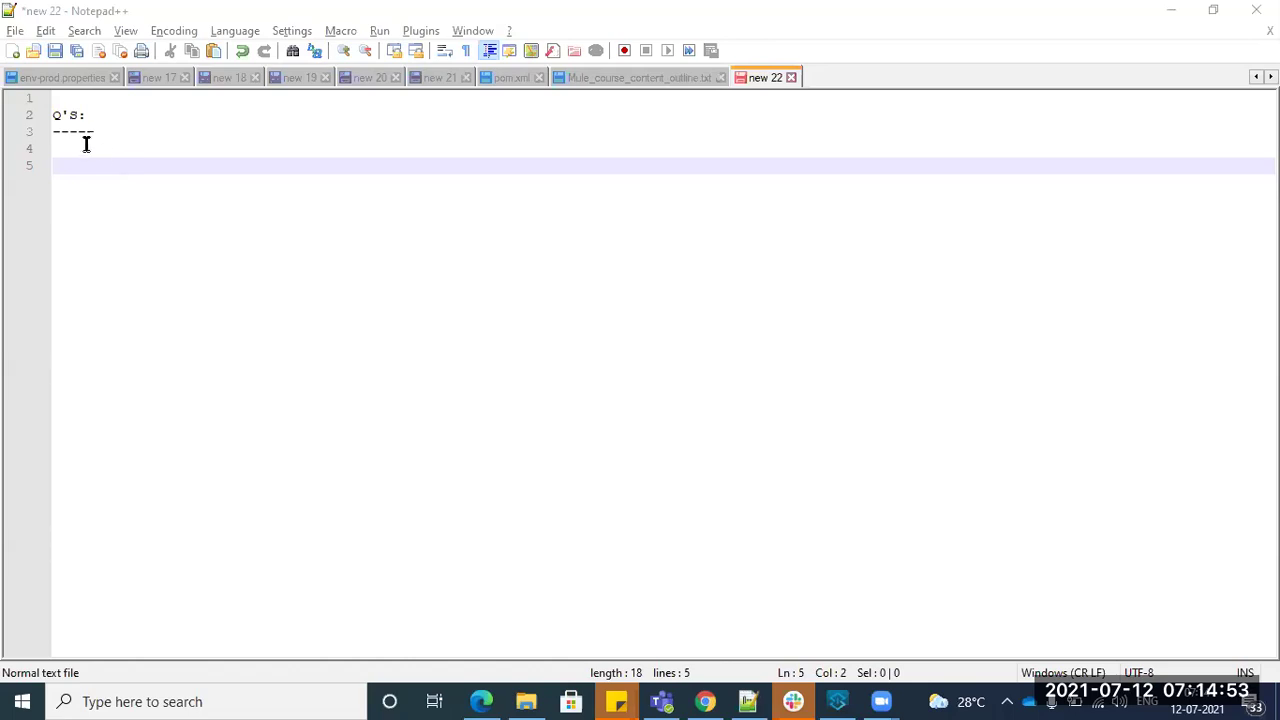
- Save the Q'S notes as Day1.txt on the Desktop
{"action": "left_click", "coordinate": [73, 152]}
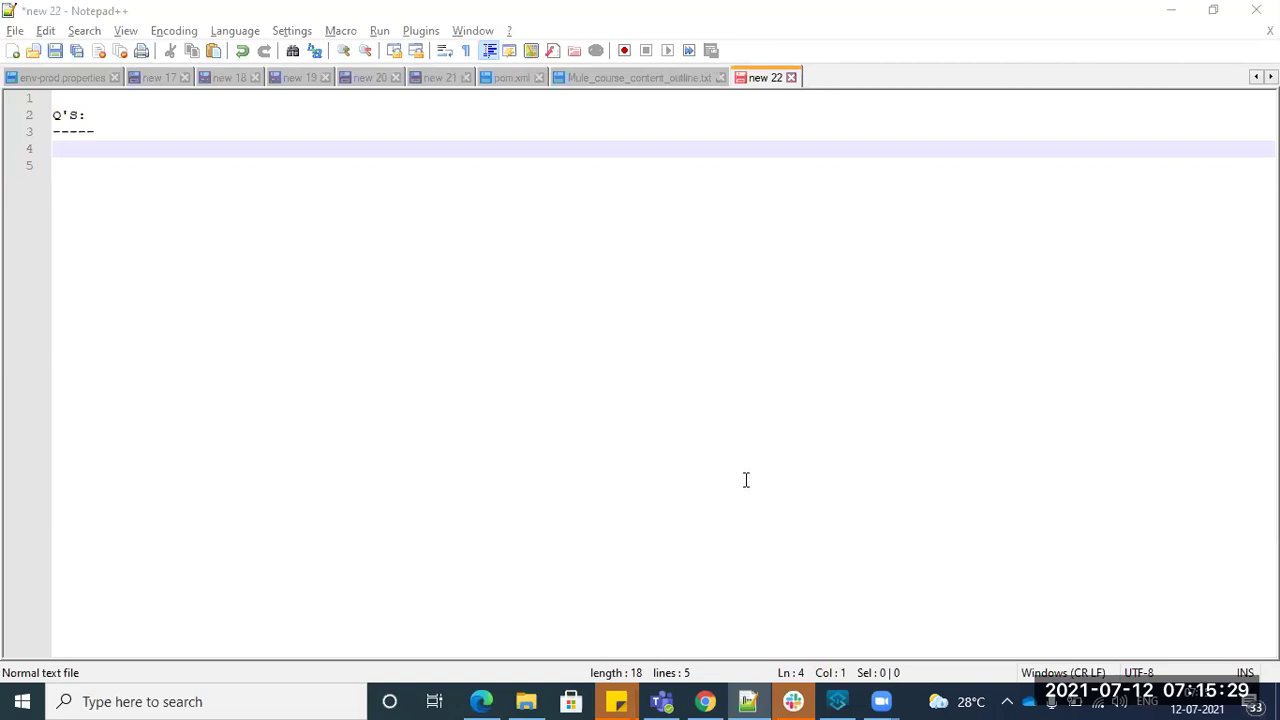
{"action": "left_click", "coordinate": [449, 283]}
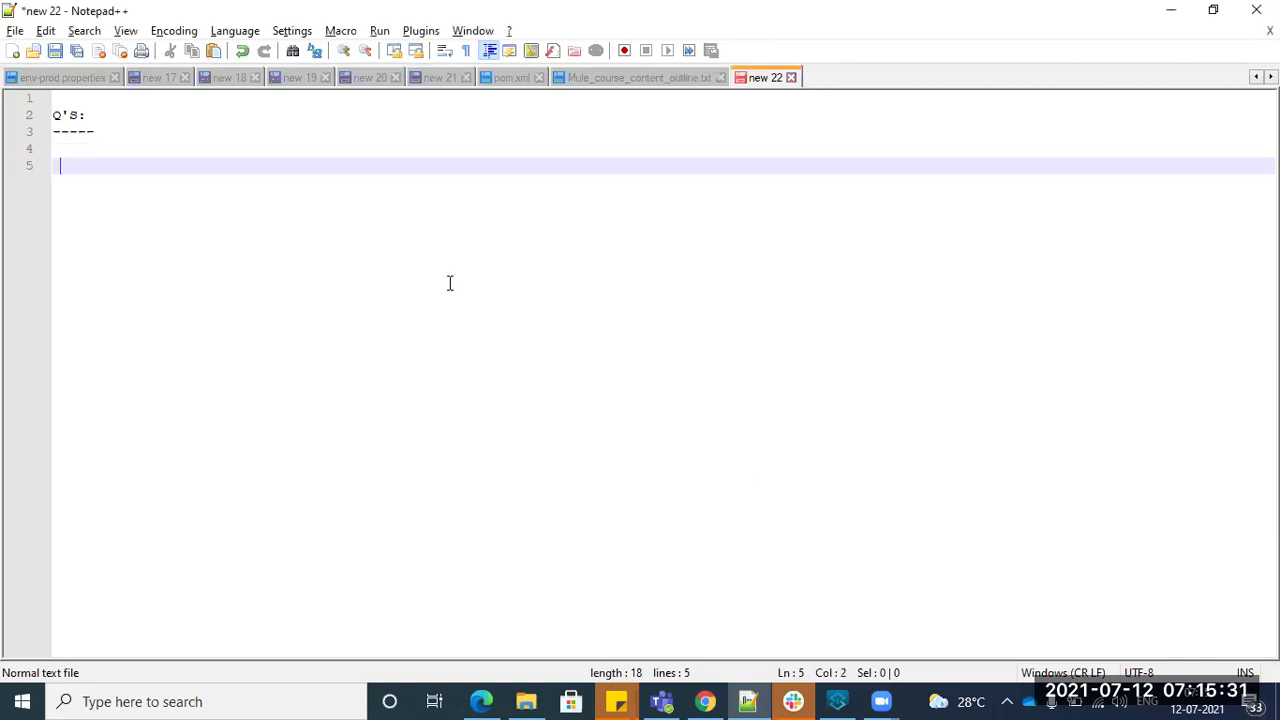
{"action": "key", "text": "ctrl+s"}
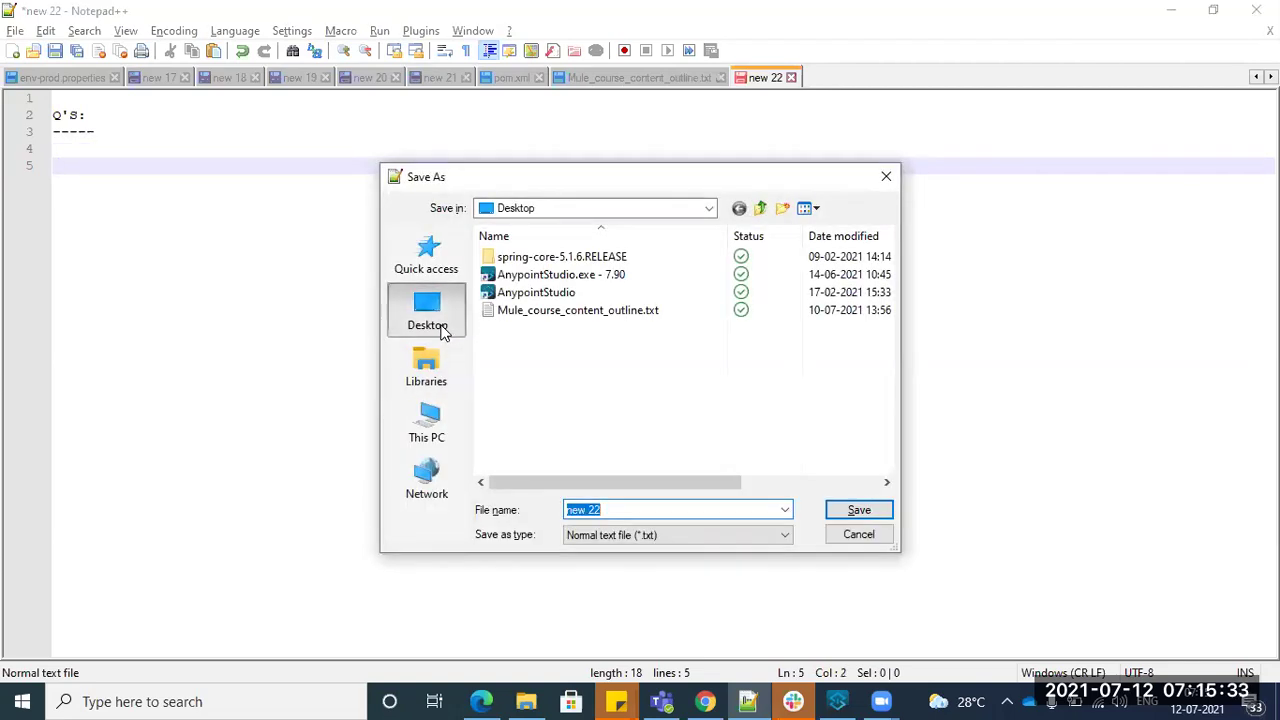
{"action": "left_click", "coordinate": [440, 325]}
{"action": "type", "text": "Da"}
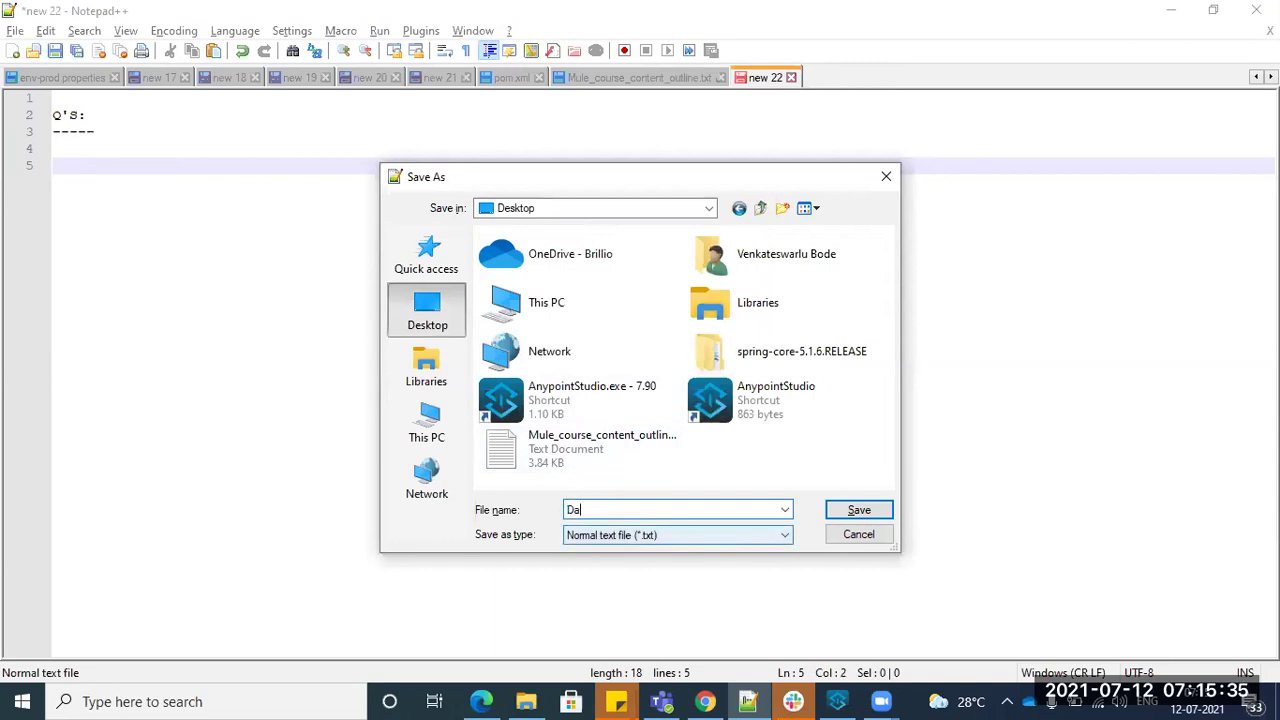
{"action": "type", "text": "y1"}
{"action": "key", "text": "Return"}
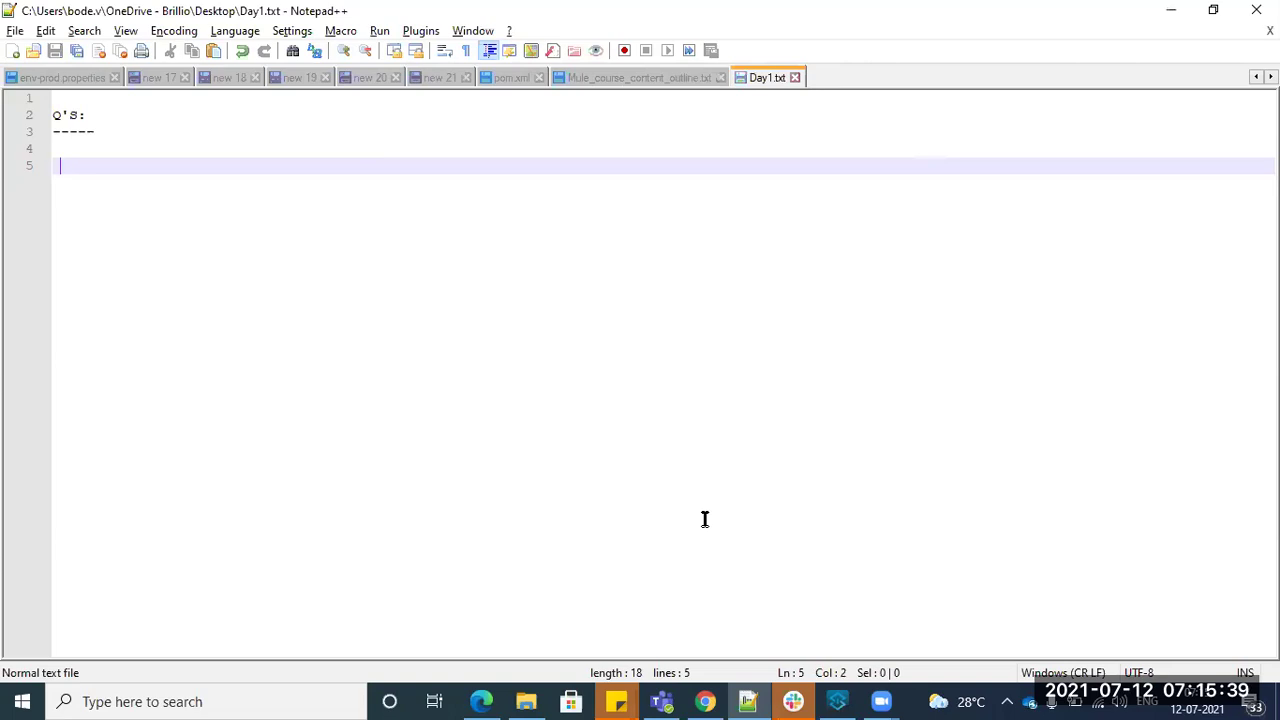
- Add two blank lines below the underlined Q'S: heading
{"action": "left_click", "coordinate": [80, 152]}
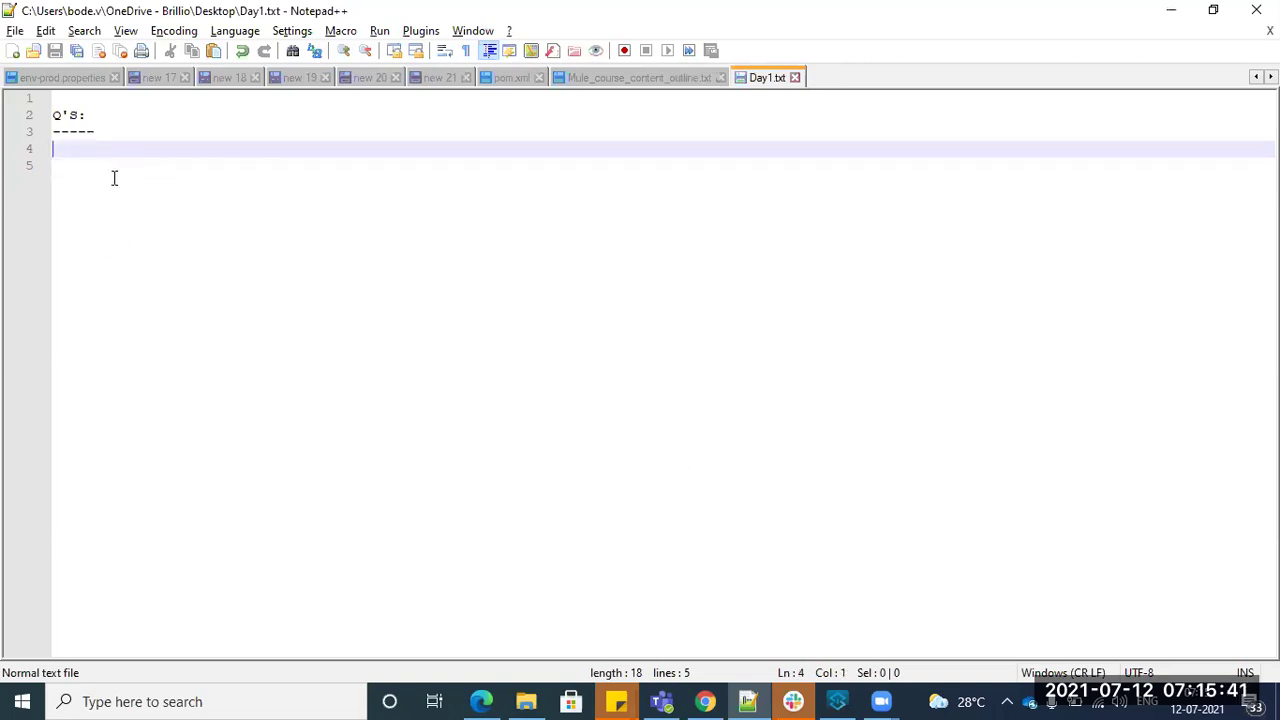
{"action": "key", "text": "Return"}
{"action": "key", "text": "Return"}
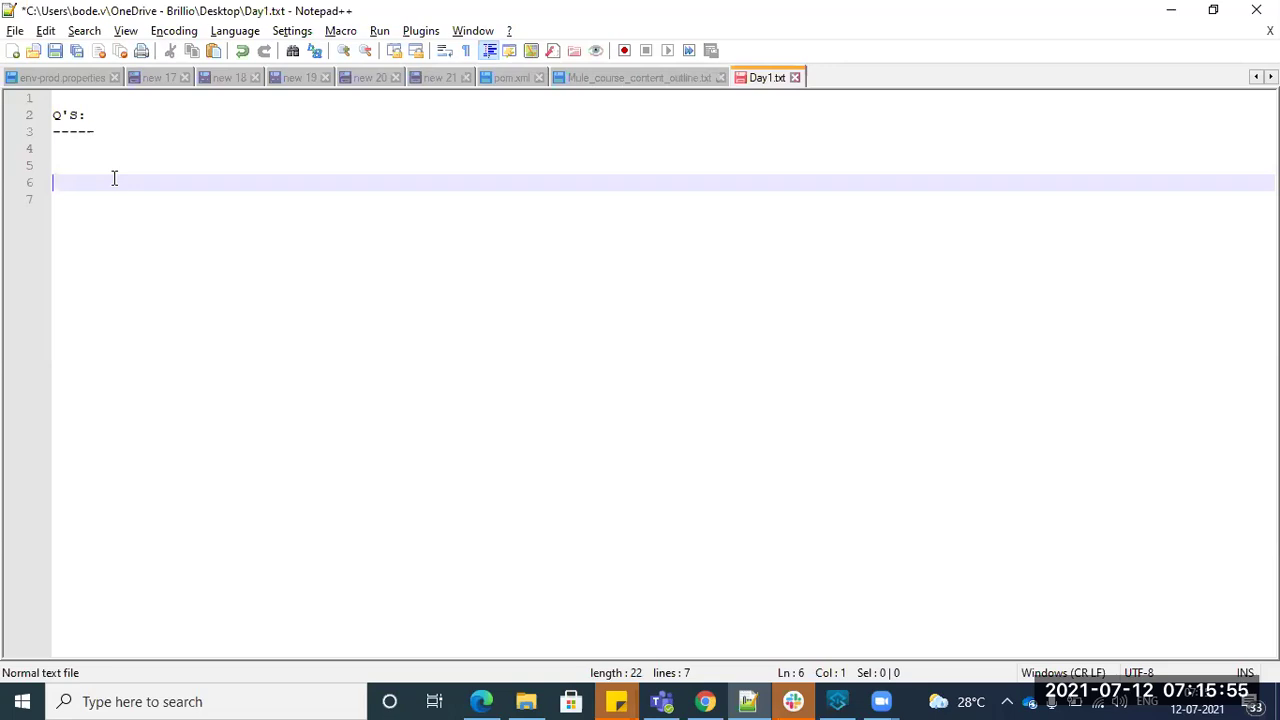
{"action": "left_click", "coordinate": [80, 157]}
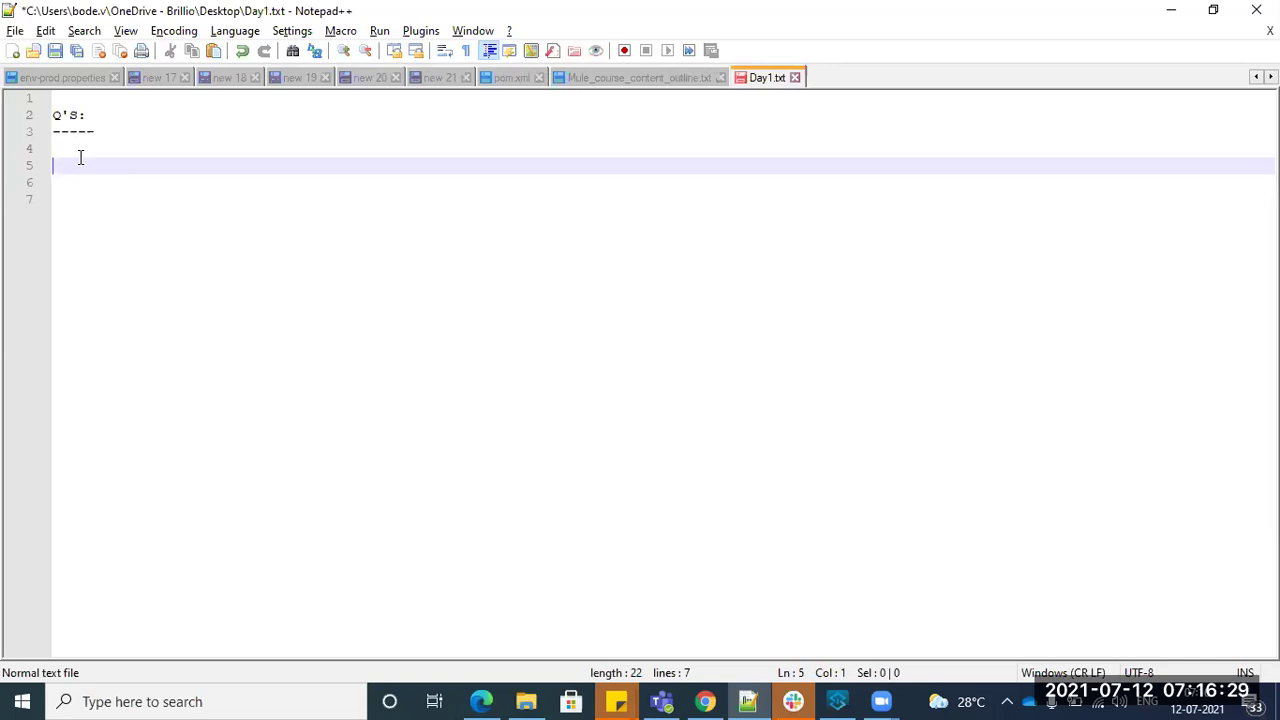
- Write 'Cloud deployment' with an indented 'Runtime Manger' line beneath it
{"action": "type", "text": "a"}
{"action": "key", "text": "BackSpace"}
{"action": "key", "text": "BackSpace"}
{"action": "type", "text": "clou"}
{"action": "key", "text": "BackSpace"}
{"action": "key", "text": "BackSpace"}
{"action": "key", "text": "BackSpace"}
{"action": "key", "text": "BackSpace"}
{"action": "type", "text": "Cloud deployment"}
{"action": "key", "text": "Return"}
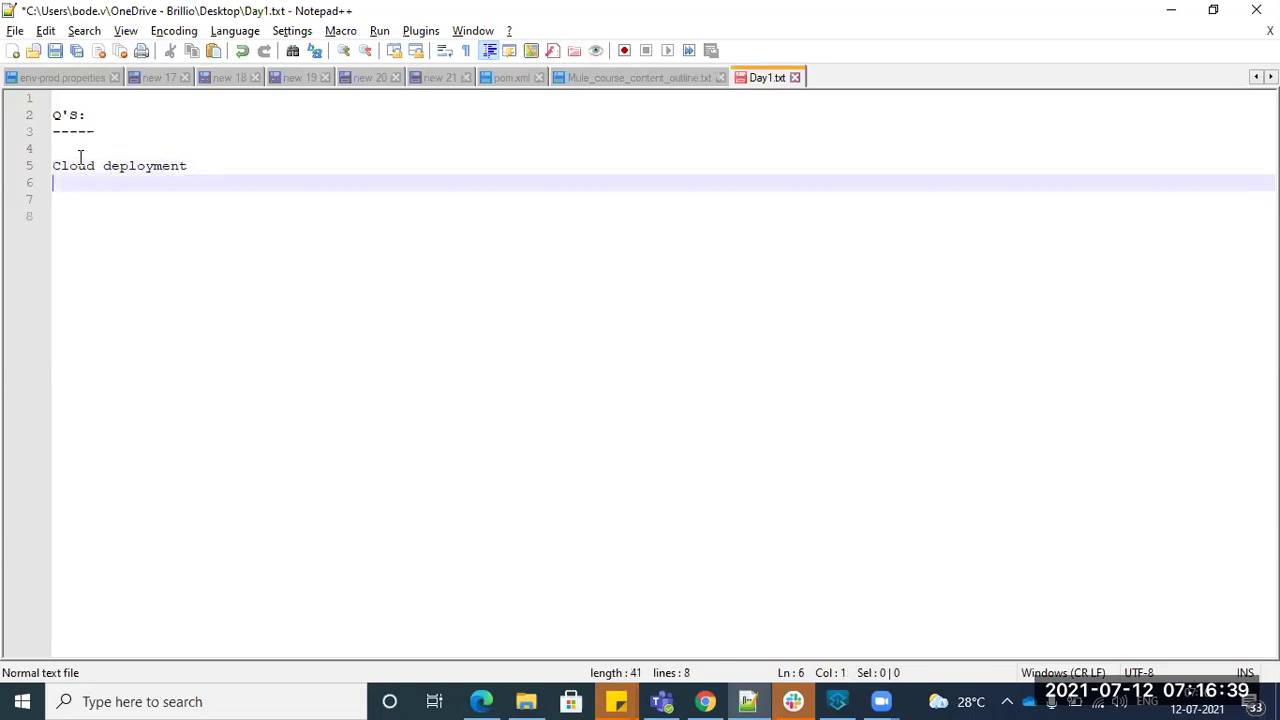
{"action": "type", "text": "Runtime "}
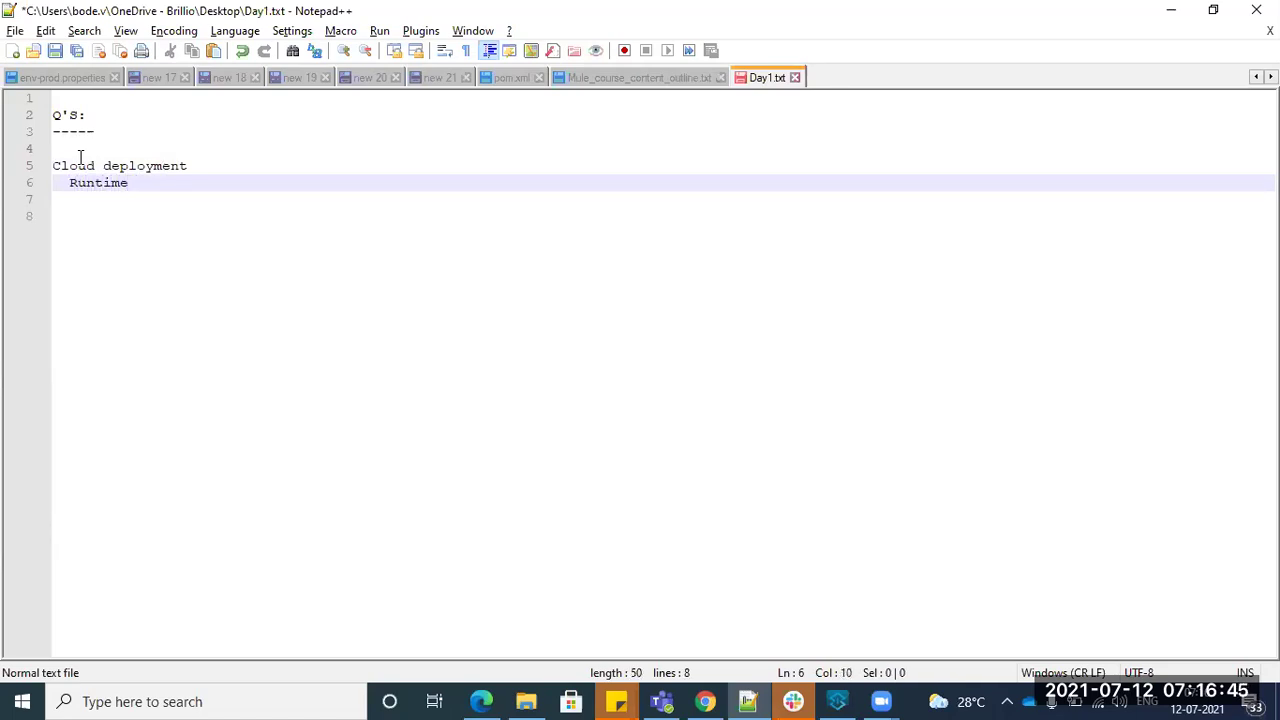
{"action": "type", "text": "Manger"}
- Add a 'Devops' heading further down and start a 'GIT /' line below it
{"action": "key", "text": "Return"}
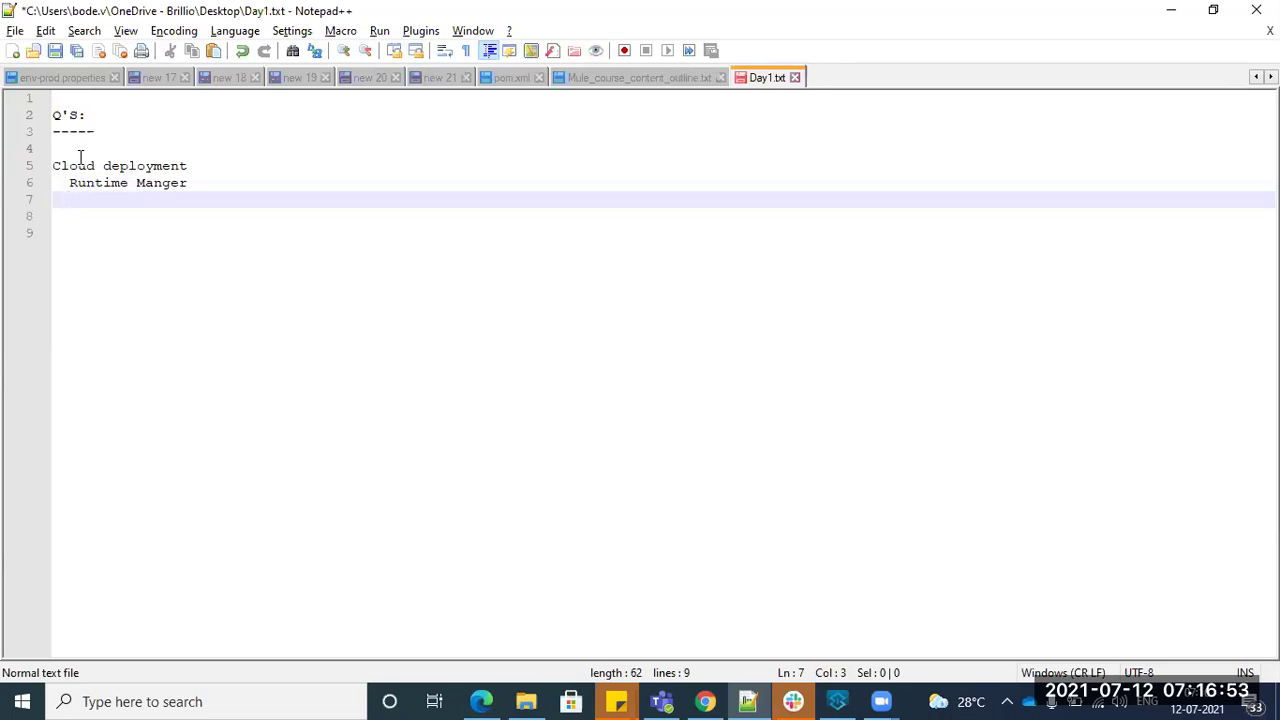
{"action": "key", "text": "Return"}
{"action": "key", "text": "BackSpace"}
{"action": "type", "text": "Devops"}
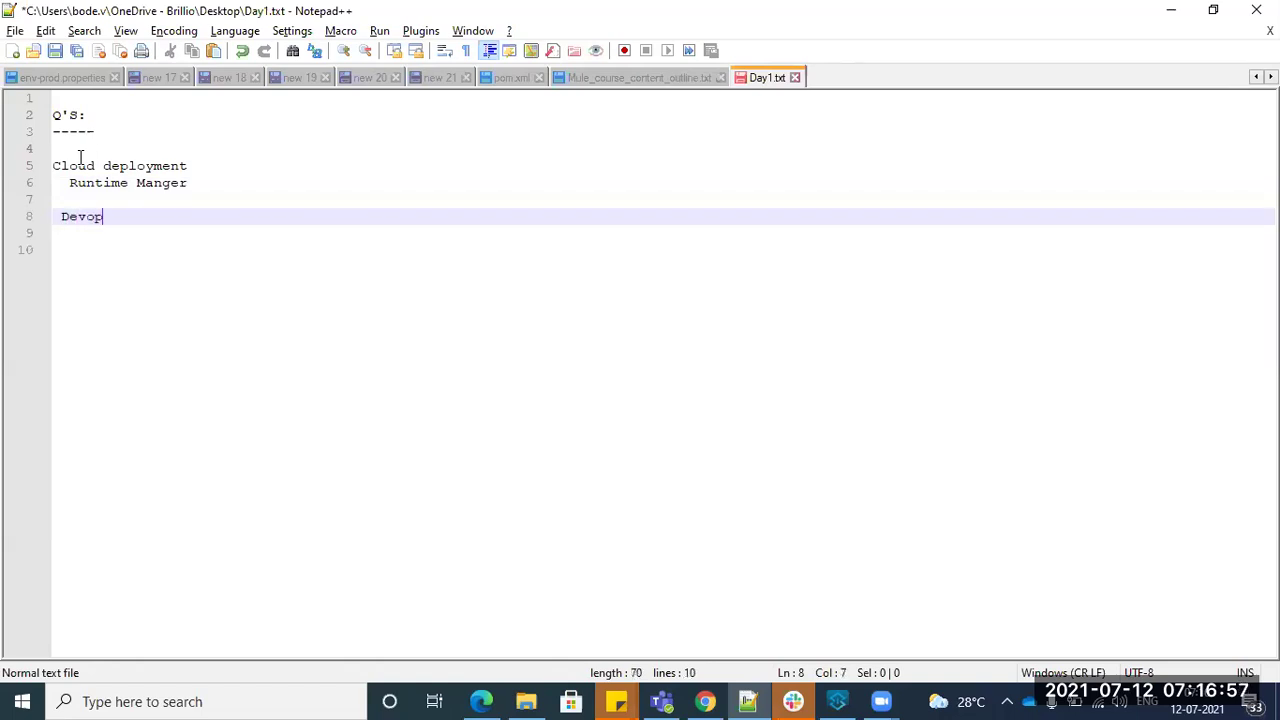
{"action": "key", "text": "Return"}
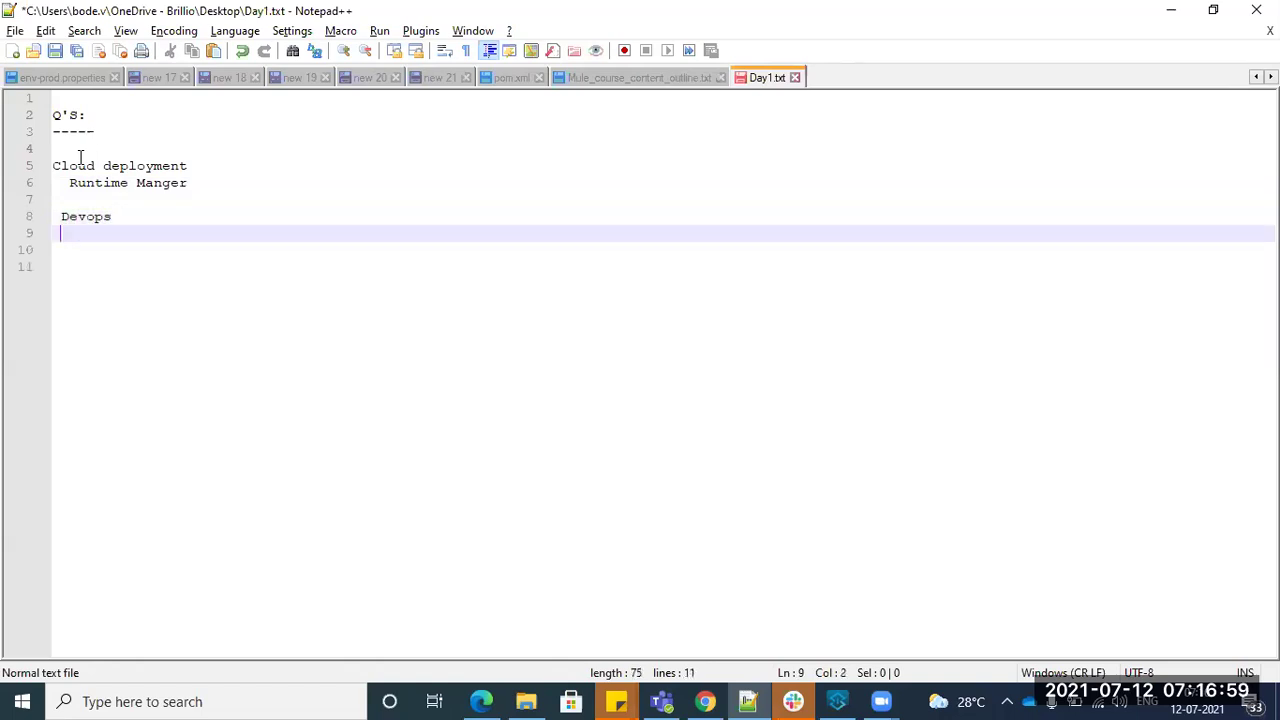
{"action": "key", "text": "Return"}
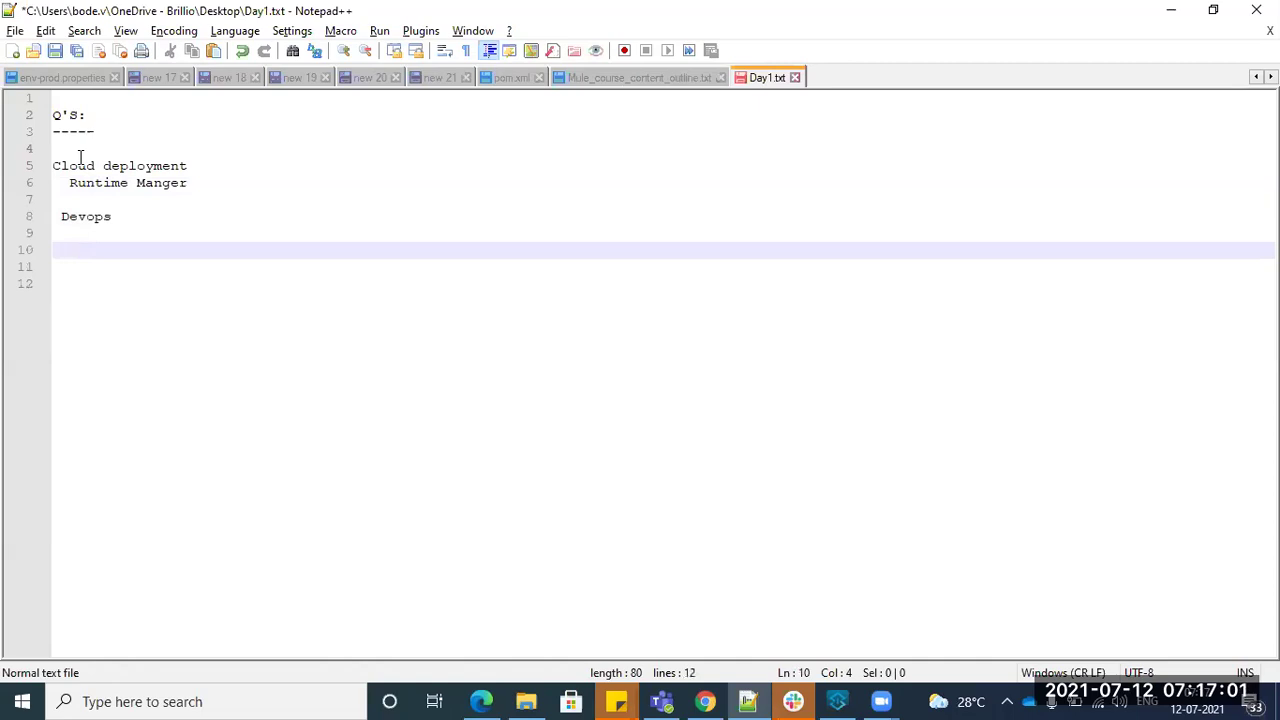
{"action": "type", "text": "GIT /"}
- Extend the GIT line with 'BITBucket --- compile -->build Jfrog', correcting typos
{"action": "type", "text": "BIT"}
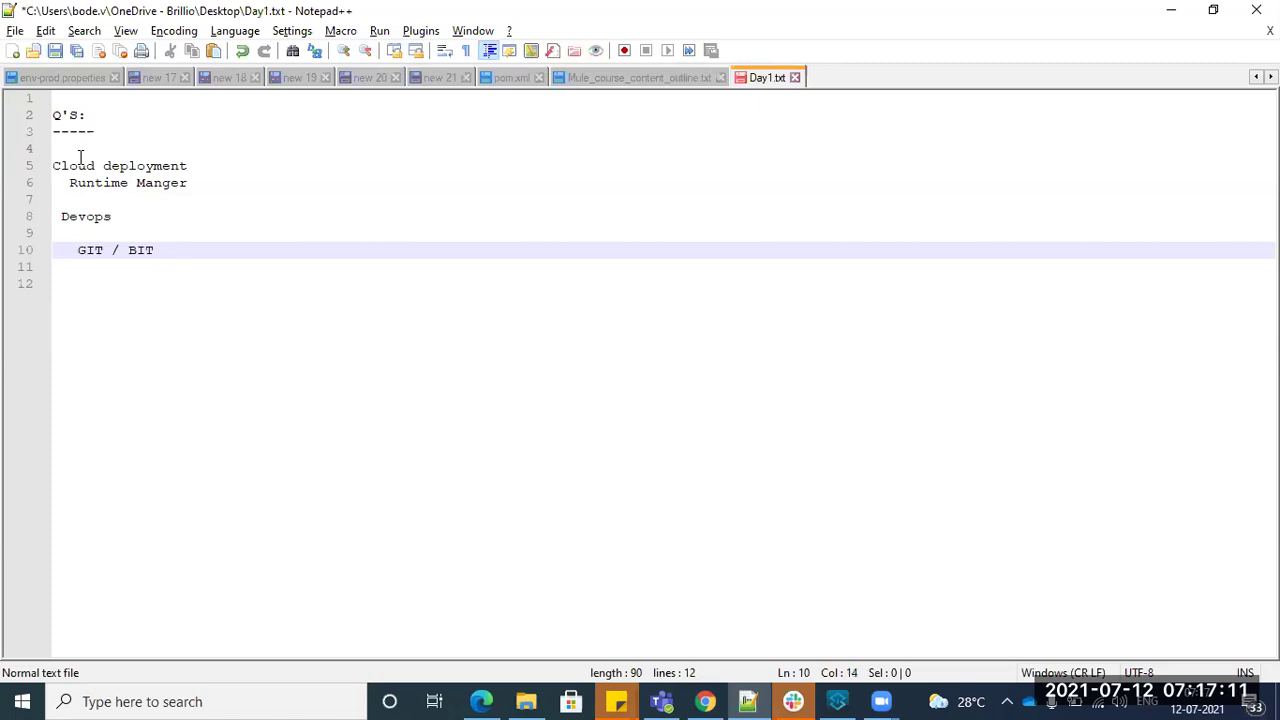
{"action": "type", "text": "BUC"}
{"action": "key", "text": "BackSpace"}
{"action": "type", "text": "c"}
{"action": "key", "text": "BackSpace"}
{"action": "key", "text": "BackSpace"}
{"action": "type", "text": "ucket ---"}
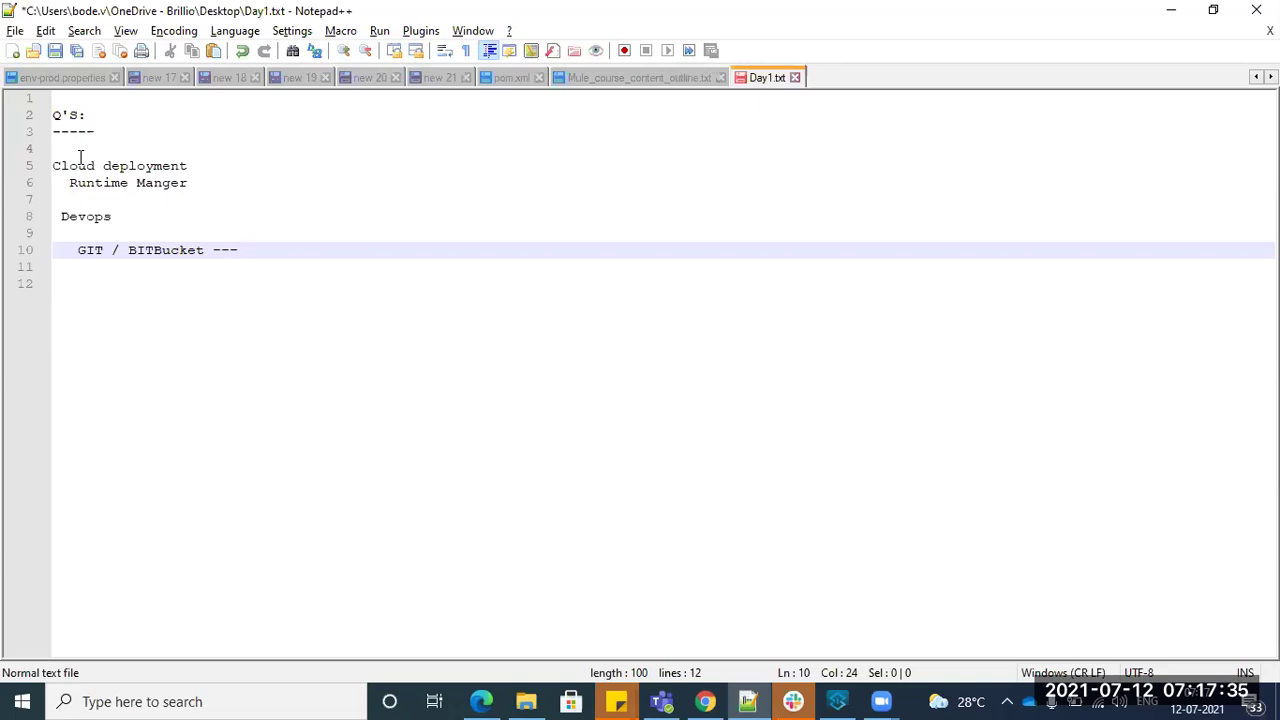
{"action": "type", "text": "compile -->build"}
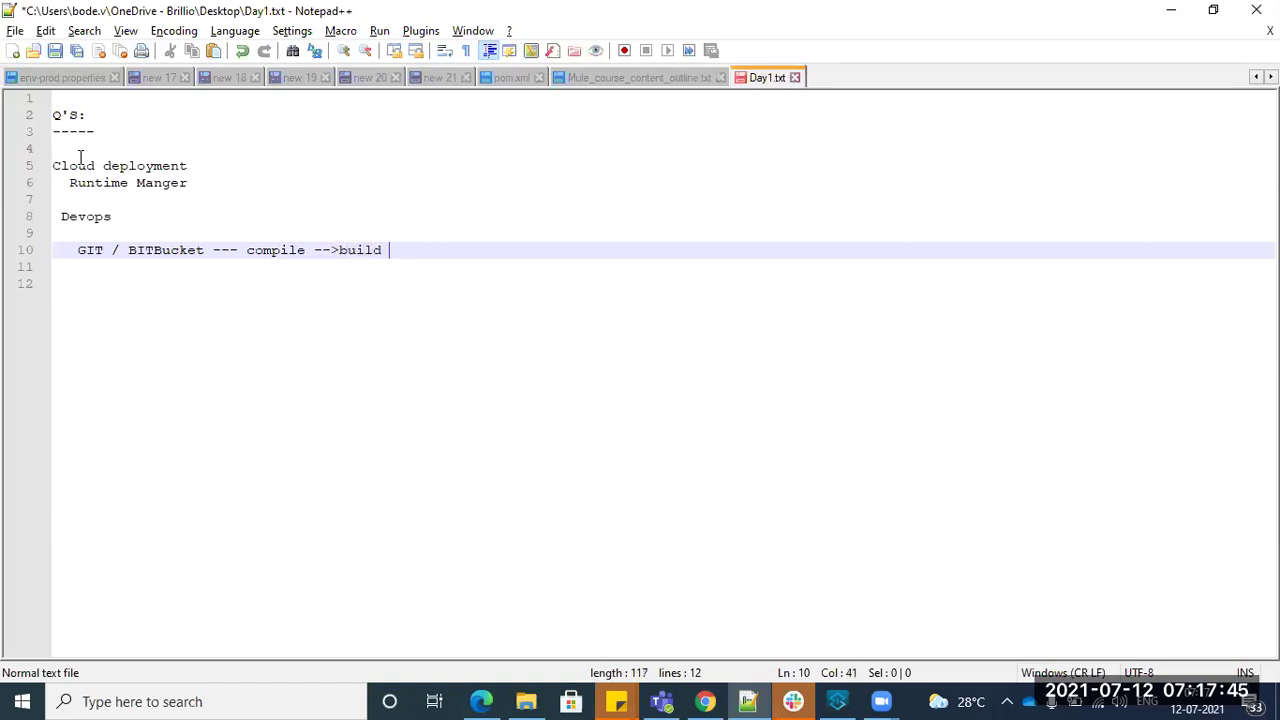
{"action": "type", "text": " J"}
{"action": "type", "text": "For"}
{"action": "key", "text": "BackSpace"}
{"action": "key", "text": "BackSpace"}
{"action": "key", "text": "BackSpace"}
{"action": "type", "text": "fron"}
- Finish the pipeline line with '----> Runtime Manger(Cli commands)'
{"action": "key", "text": "BackSpace"}
{"action": "type", "text": "g"}
{"action": "type", "text": "__"}
{"action": "key", "text": "BackSpace"}
{"action": "key", "text": "BackSpace"}
{"action": "key", "text": "BackSpace"}
{"action": "type", "text": "----> "}
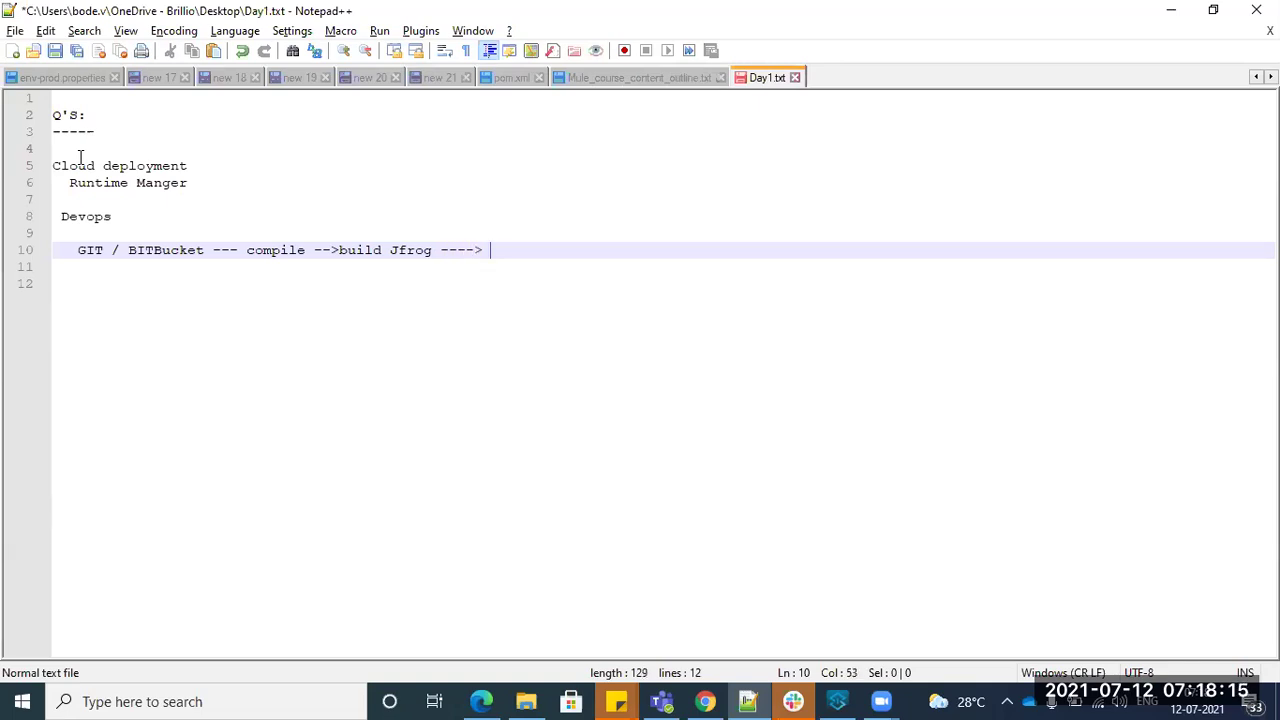
{"action": "type", "text": "Rn"}
{"action": "key", "text": "BackSpace"}
{"action": "type", "text": "u"}
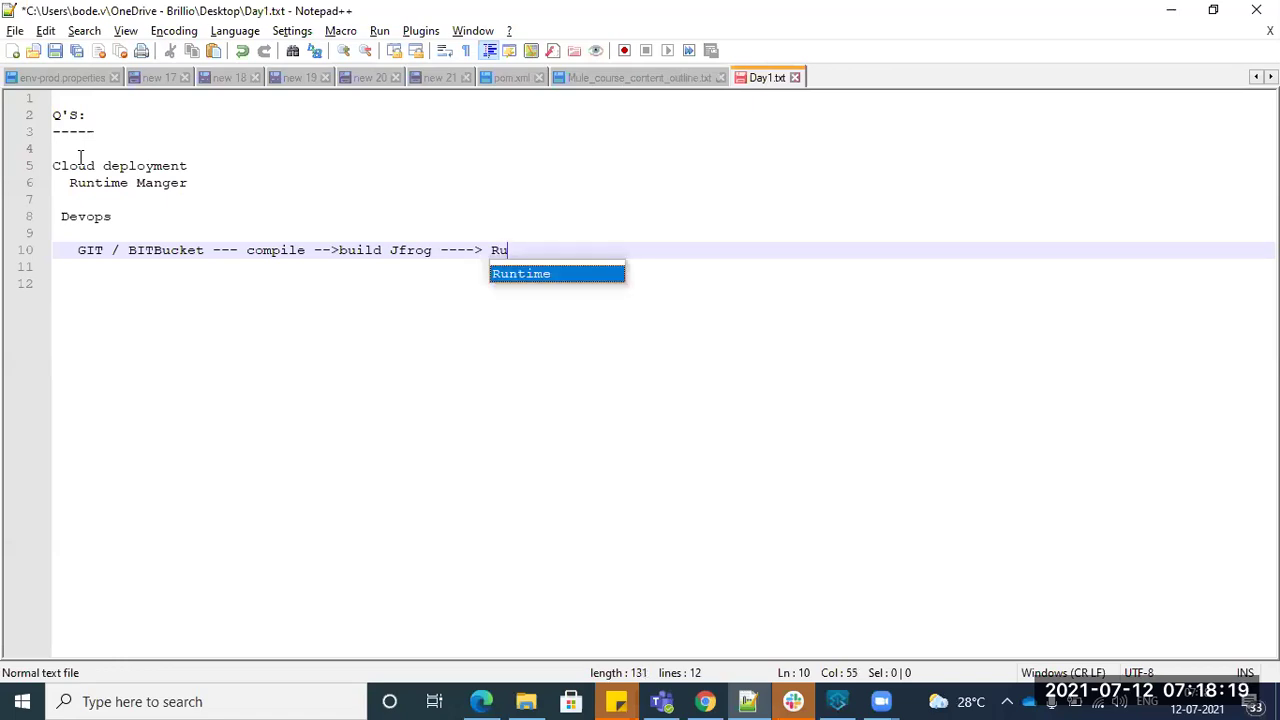
{"action": "type", "text": "ntime "}
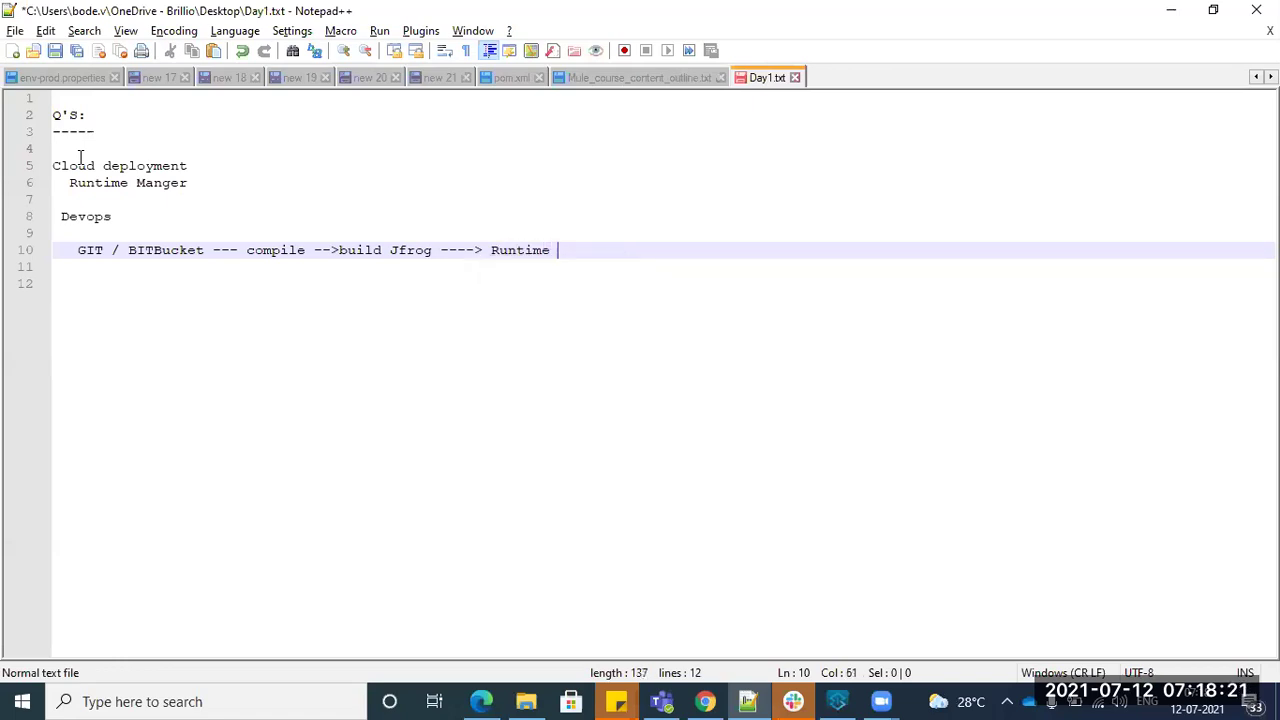
{"action": "type", "text": "Time"}
{"action": "key", "text": "BackSpace"}
{"action": "key", "text": "BackSpace"}
{"action": "key", "text": "BackSpace"}
{"action": "key", "text": "BackSpace"}
{"action": "type", "text": "Ma"}
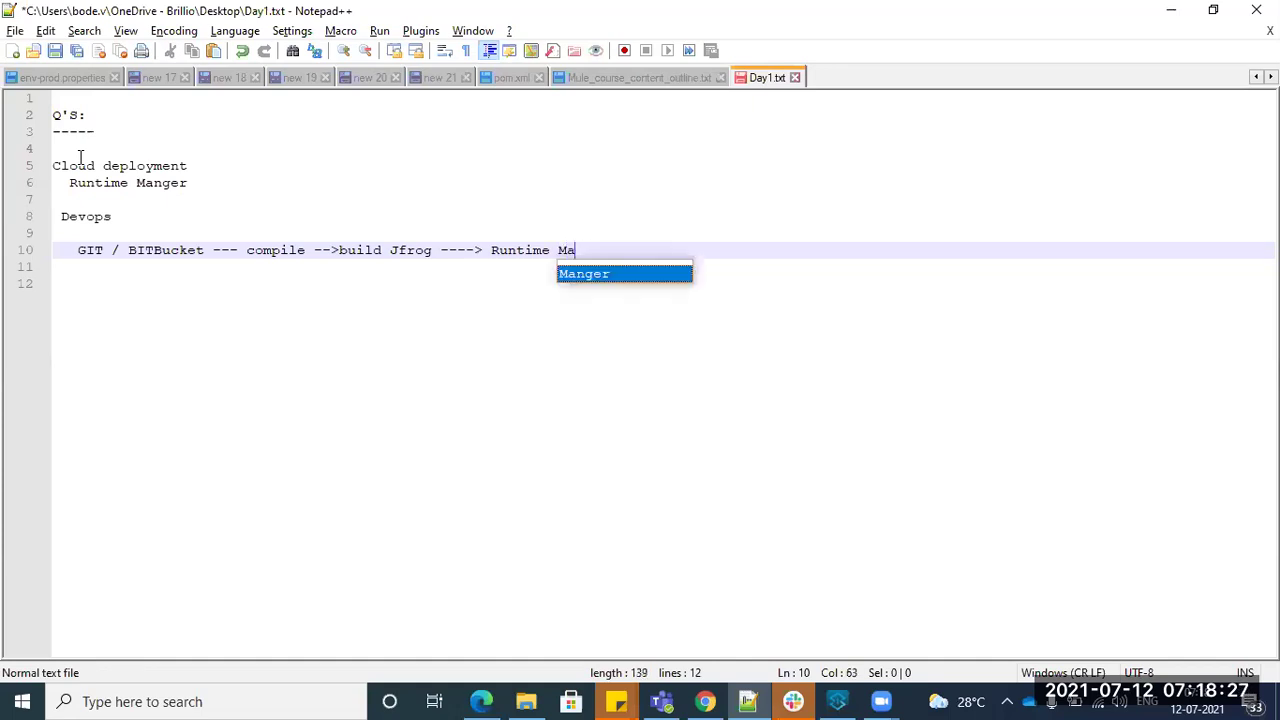
{"action": "type", "text": "nger()"}
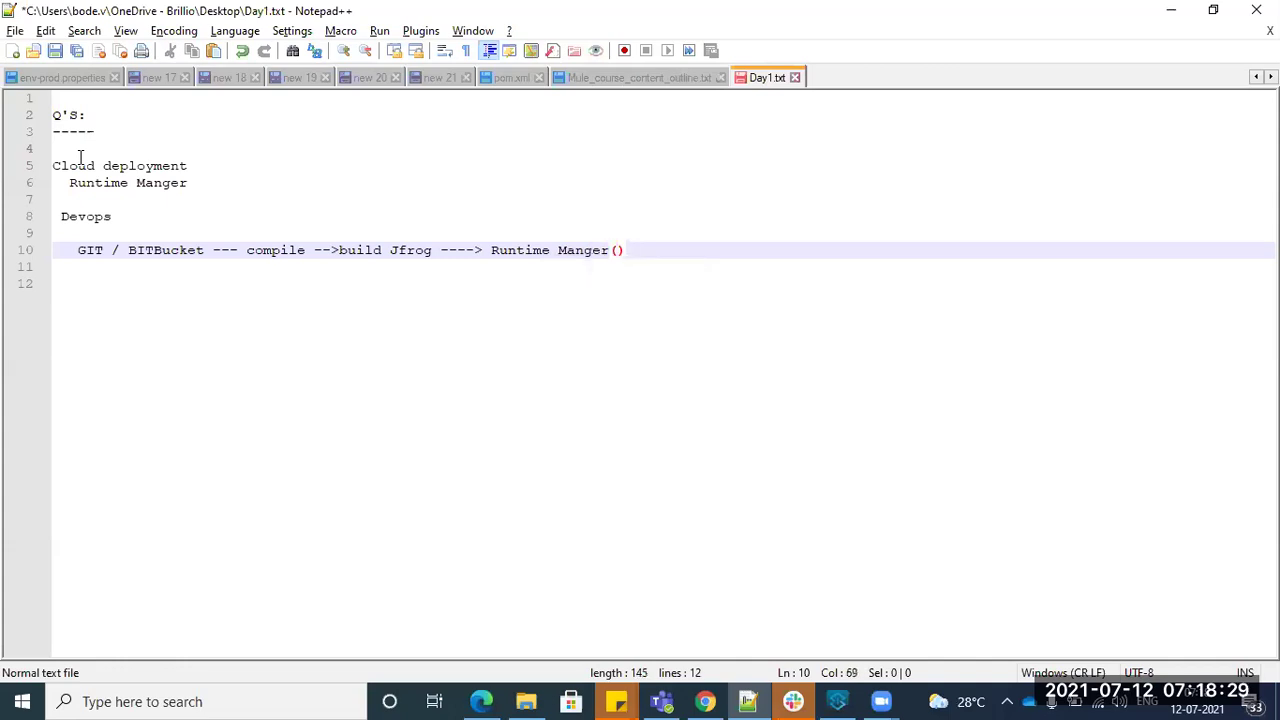
{"action": "type", "text": "Clie"}
{"action": "key", "text": "BackSpace"}
{"action": "type", "text": "comman"}
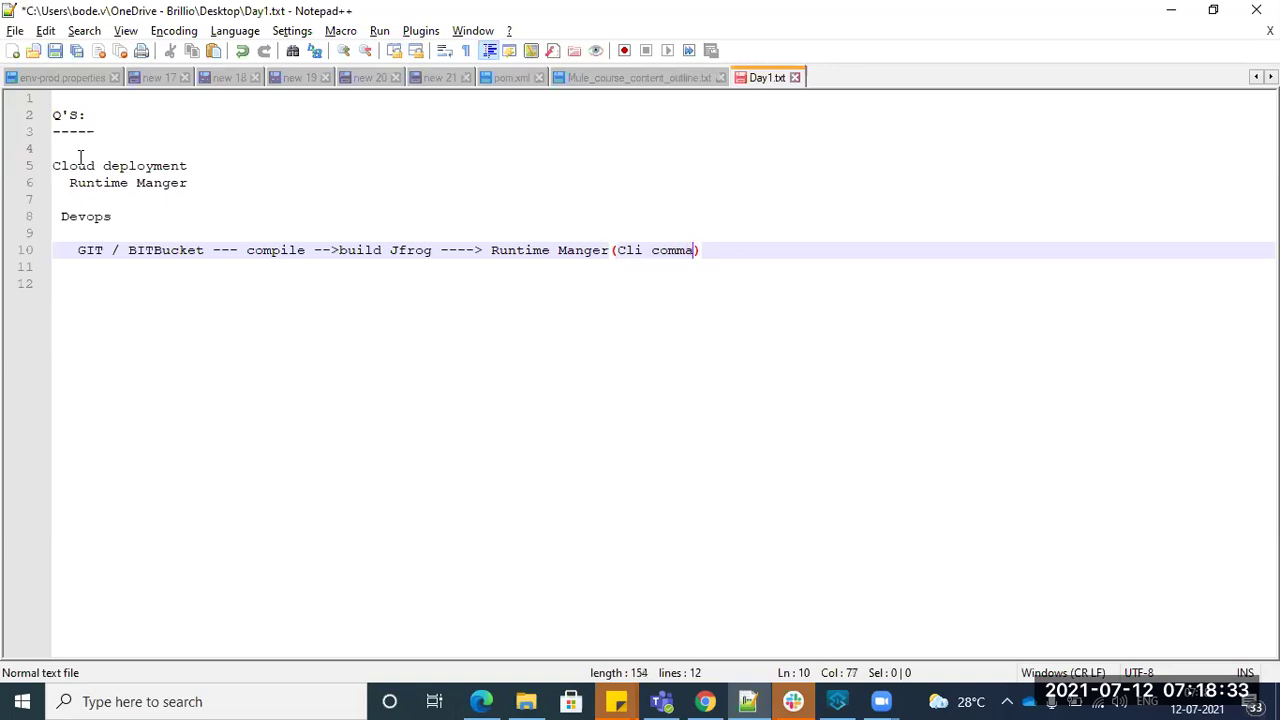
{"action": "type", "text": "ds"}
- Review the notes by selecting Runtime, the Cloud deployment lines and Devops
{"action": "left_click", "coordinate": [525, 250]}
{"action": "double_click", "coordinate": [525, 250]}
{"action": "left_click", "coordinate": [601, 250]}
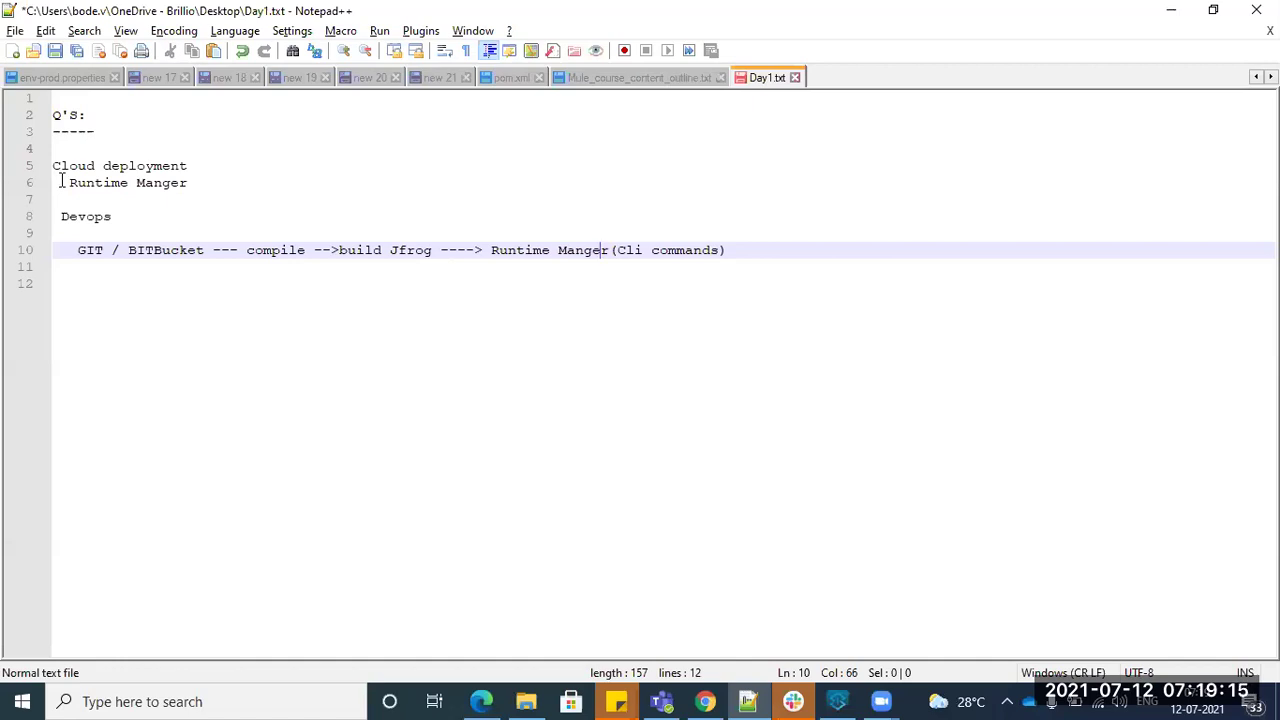
{"action": "left_click_drag", "start_coordinate": [54, 166], "coordinate": [53, 201]}
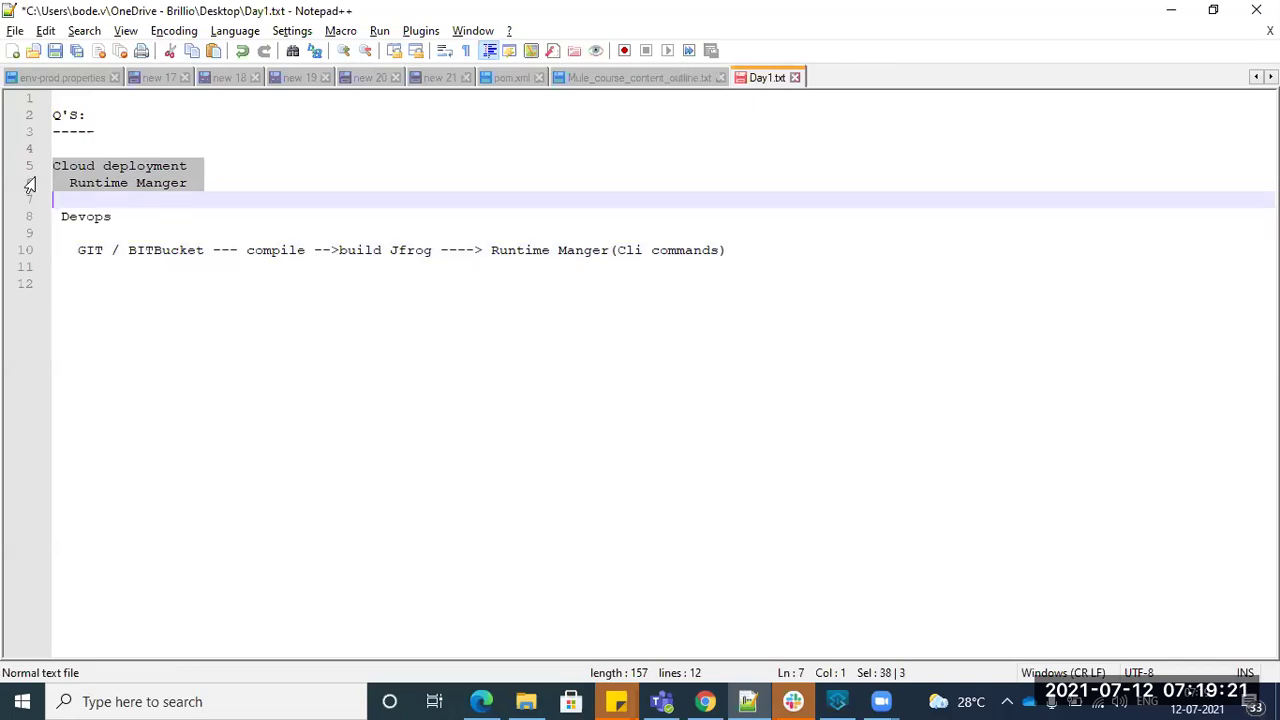
{"action": "double_click", "coordinate": [85, 217]}
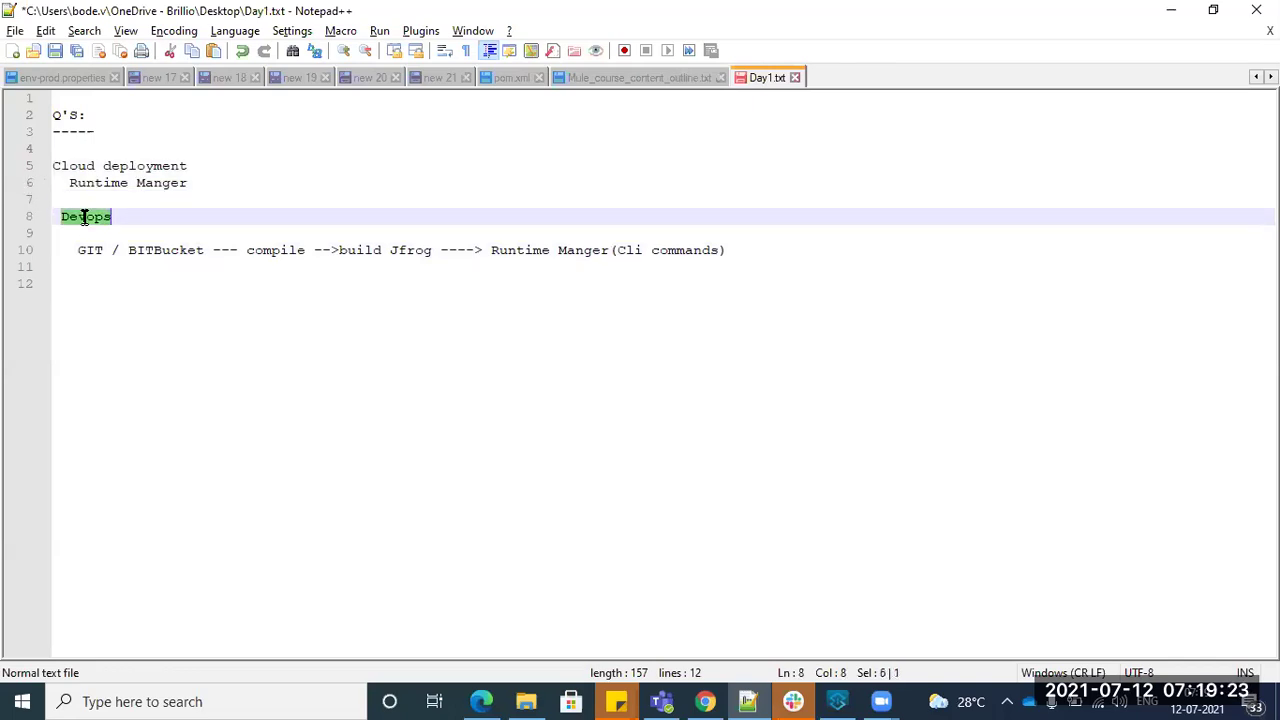
- Open blank lines after the pipeline line and above Cloud deployment
{"action": "left_click", "coordinate": [755, 254]}
{"action": "key", "text": "Return"}
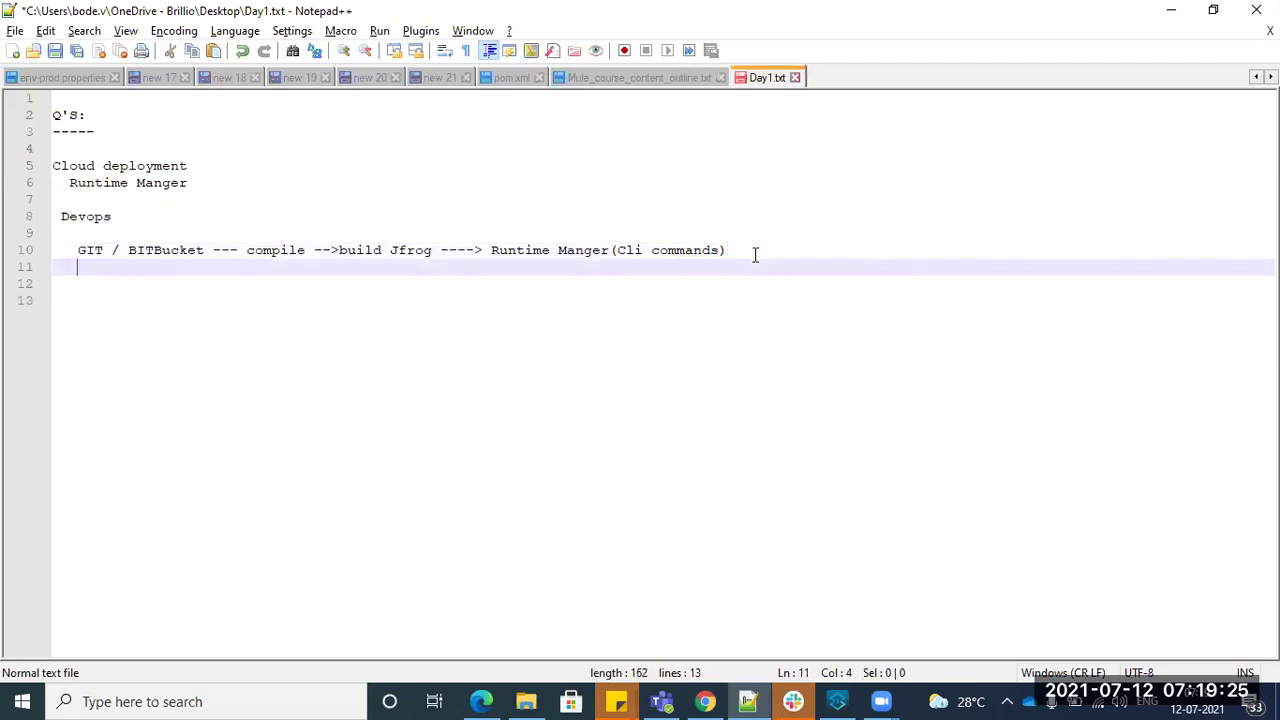
{"action": "key", "text": "Return"}
{"action": "key", "text": "Left"}
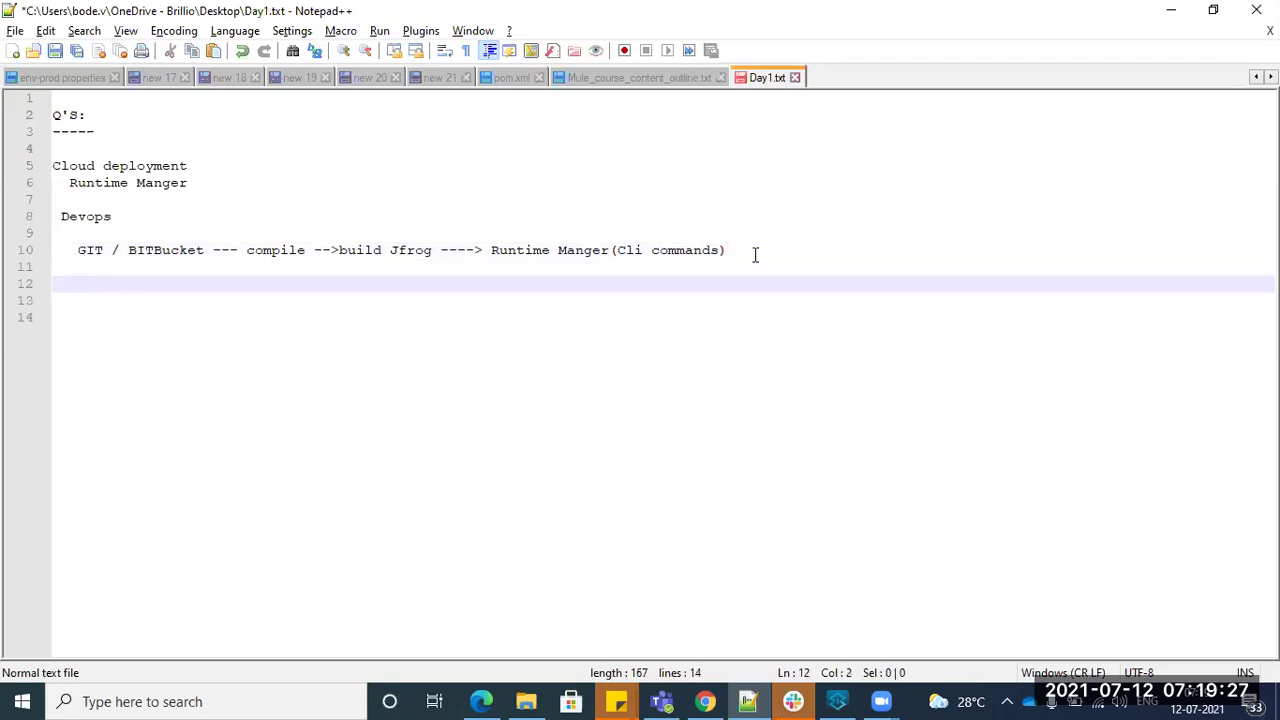
{"action": "left_click", "coordinate": [55, 164]}
{"action": "key", "text": "Return"}
{"action": "key", "text": "Return"}
{"action": "key", "text": "Up"}
{"action": "key", "text": "Up"}
- Add a 'Deployments:' heading and an 'OnPremises' entry above Cloud deployment
{"action": "type", "text": "Deploym"}
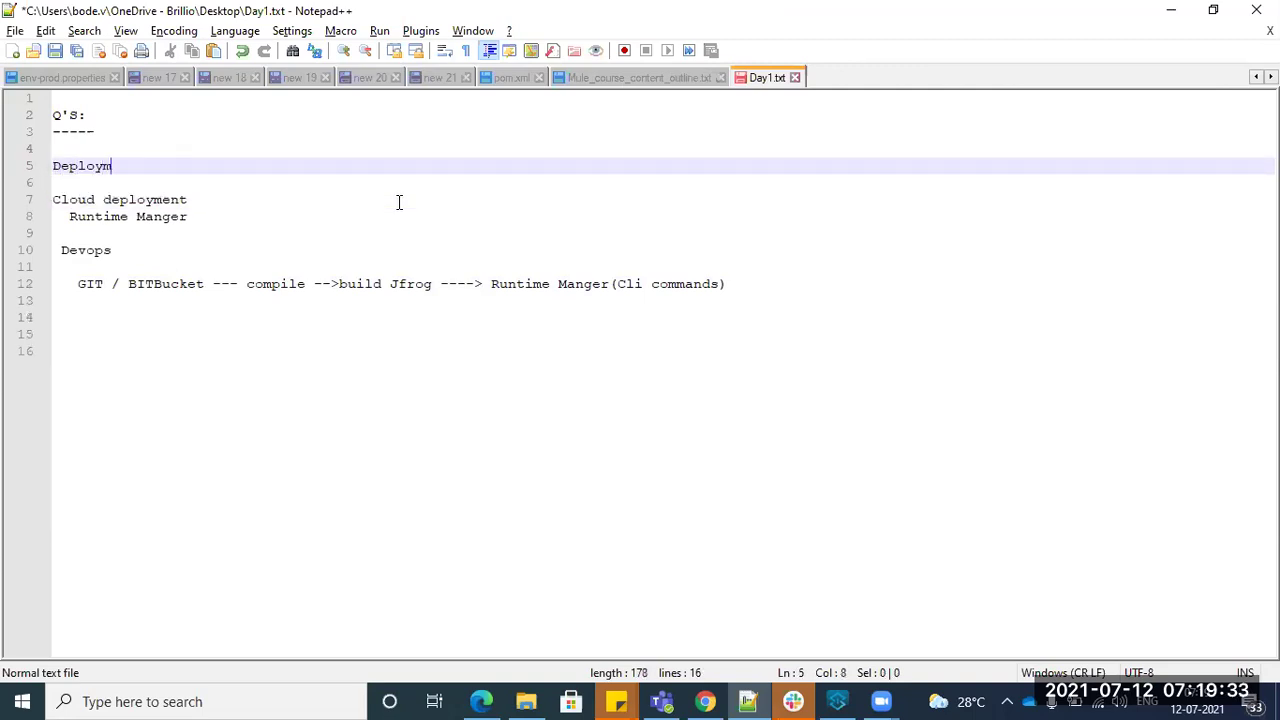
{"action": "type", "text": "ents:"}
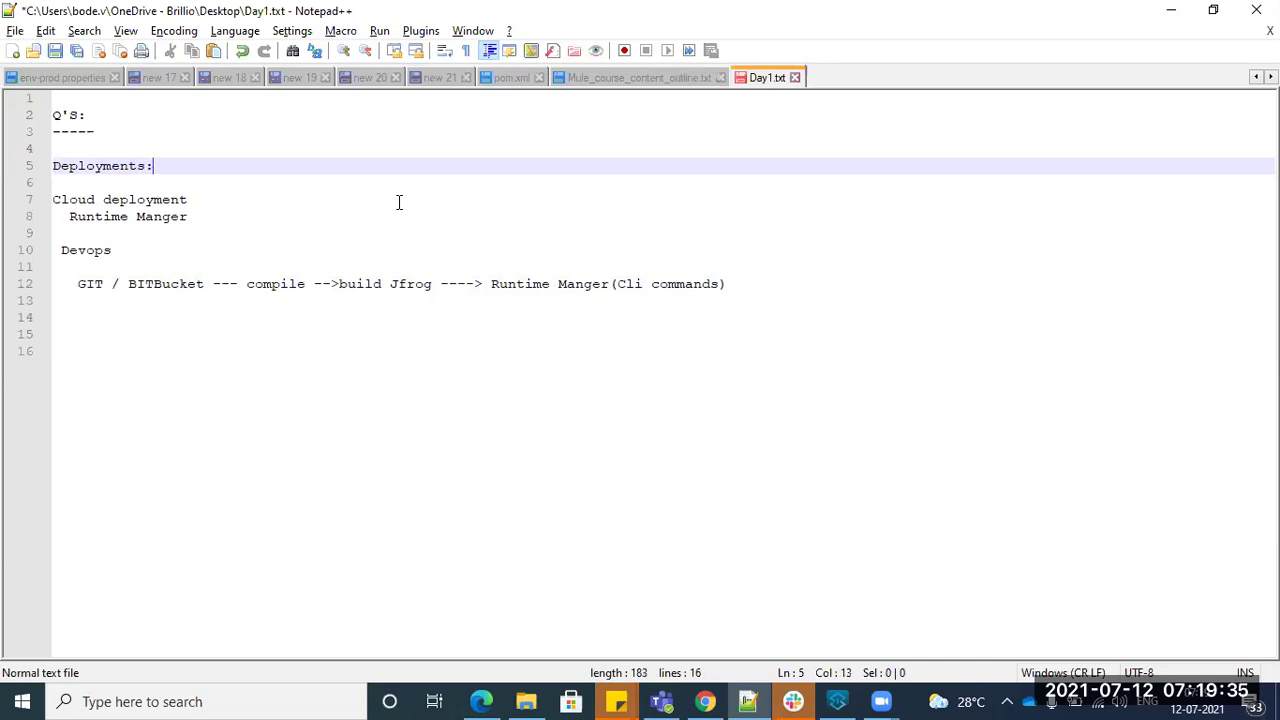
{"action": "key", "text": "Down"}
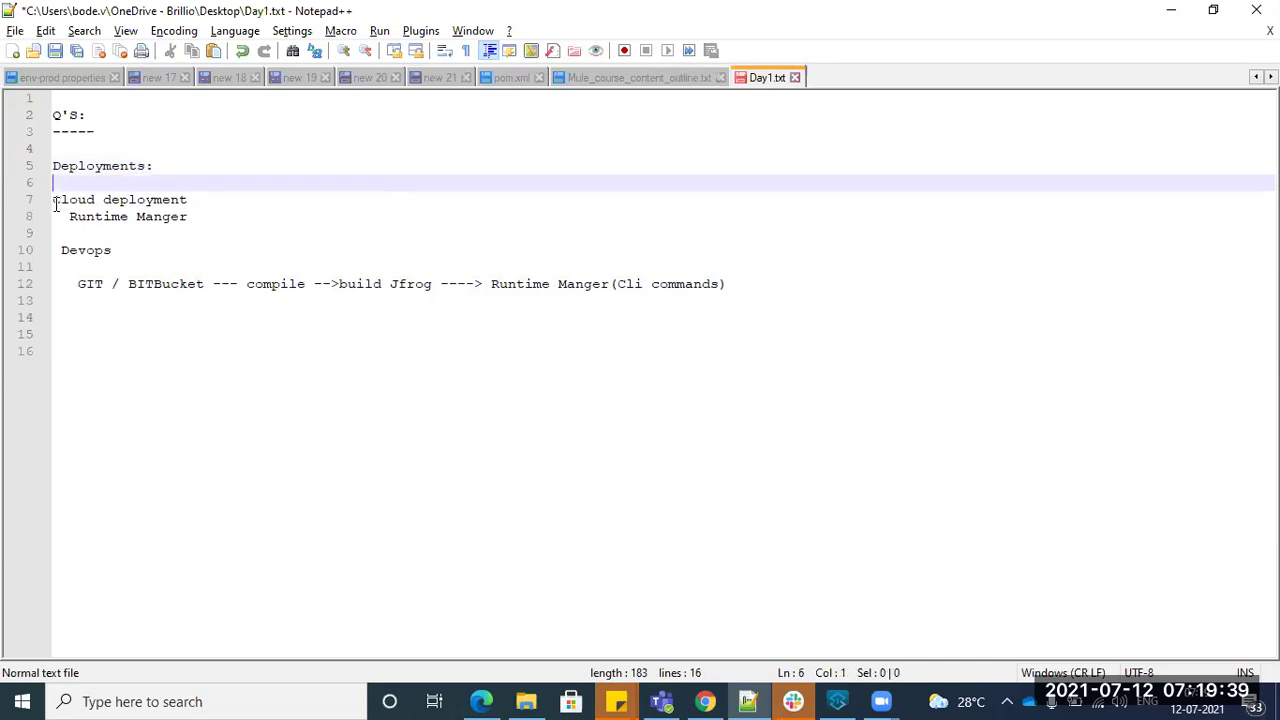
{"action": "key", "text": "Down"}
{"action": "key", "text": "Return"}
{"action": "key", "text": "Up"}
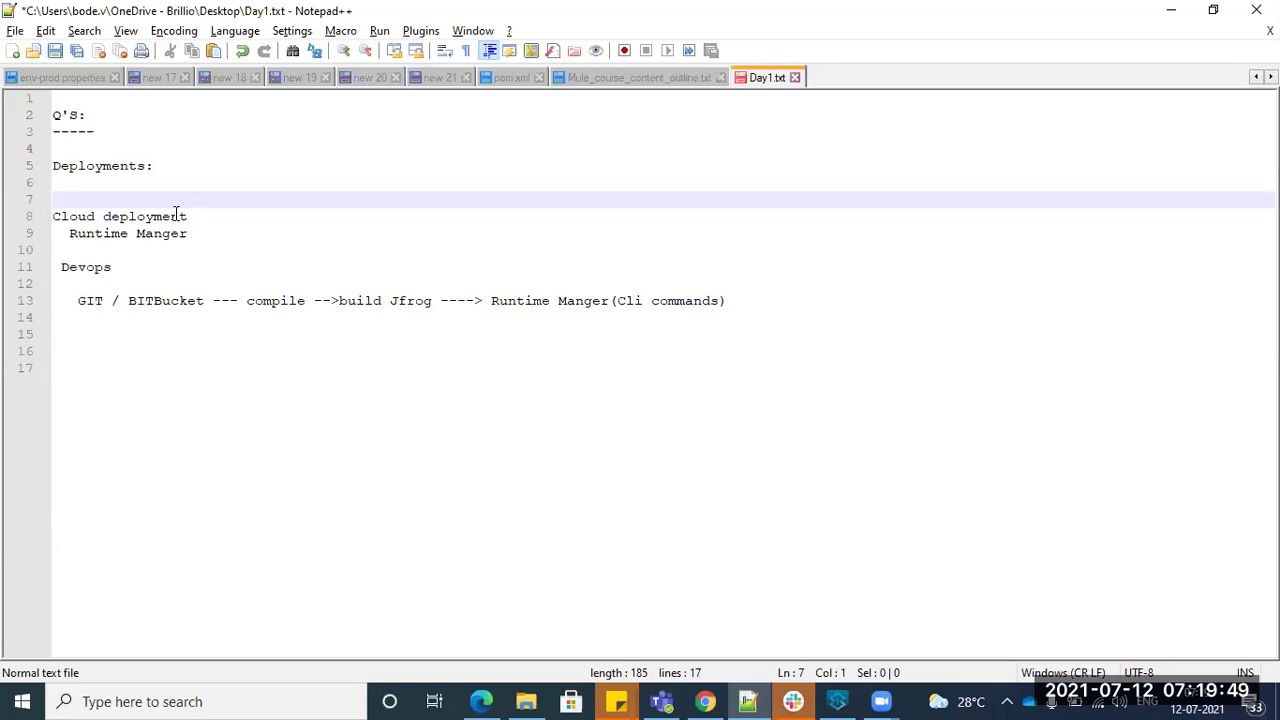
{"action": "type", "text": "OnPremises"}
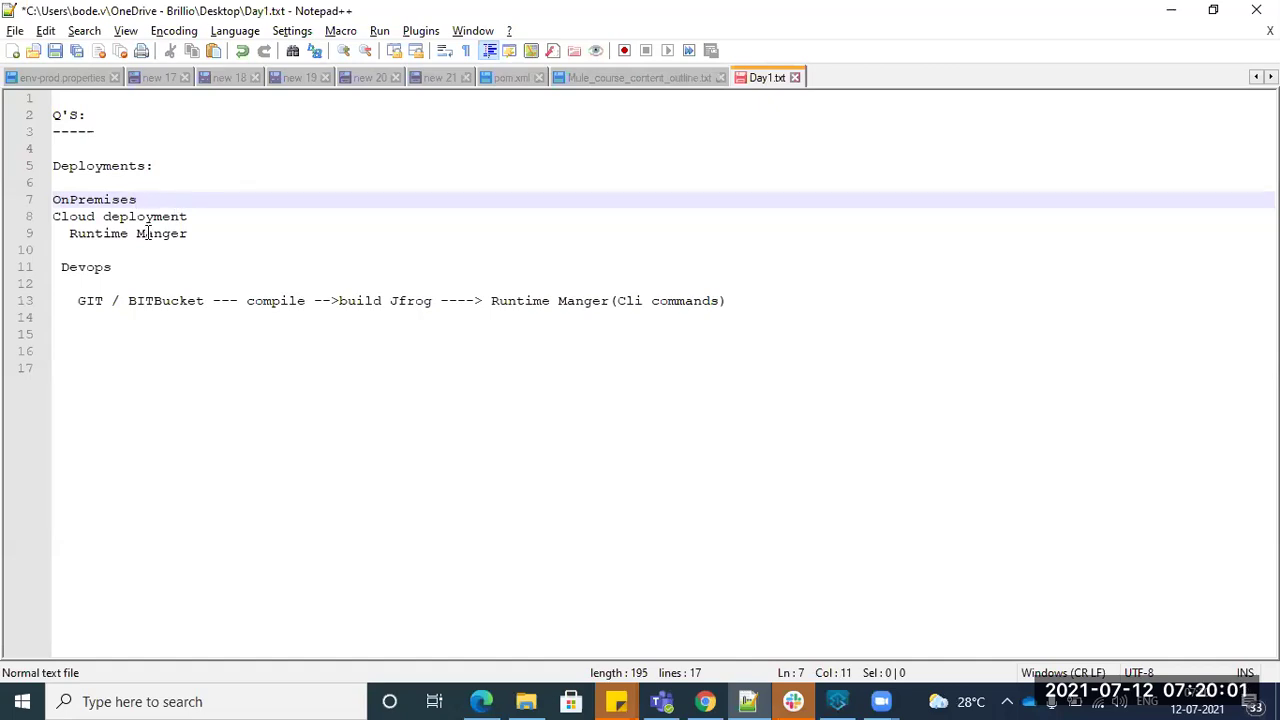
- Open a new line below the DevOps pipeline line and move to line 16
{"action": "left_click", "coordinate": [789, 305]}
{"action": "key", "text": "Return"}
{"action": "key", "text": "Return"}
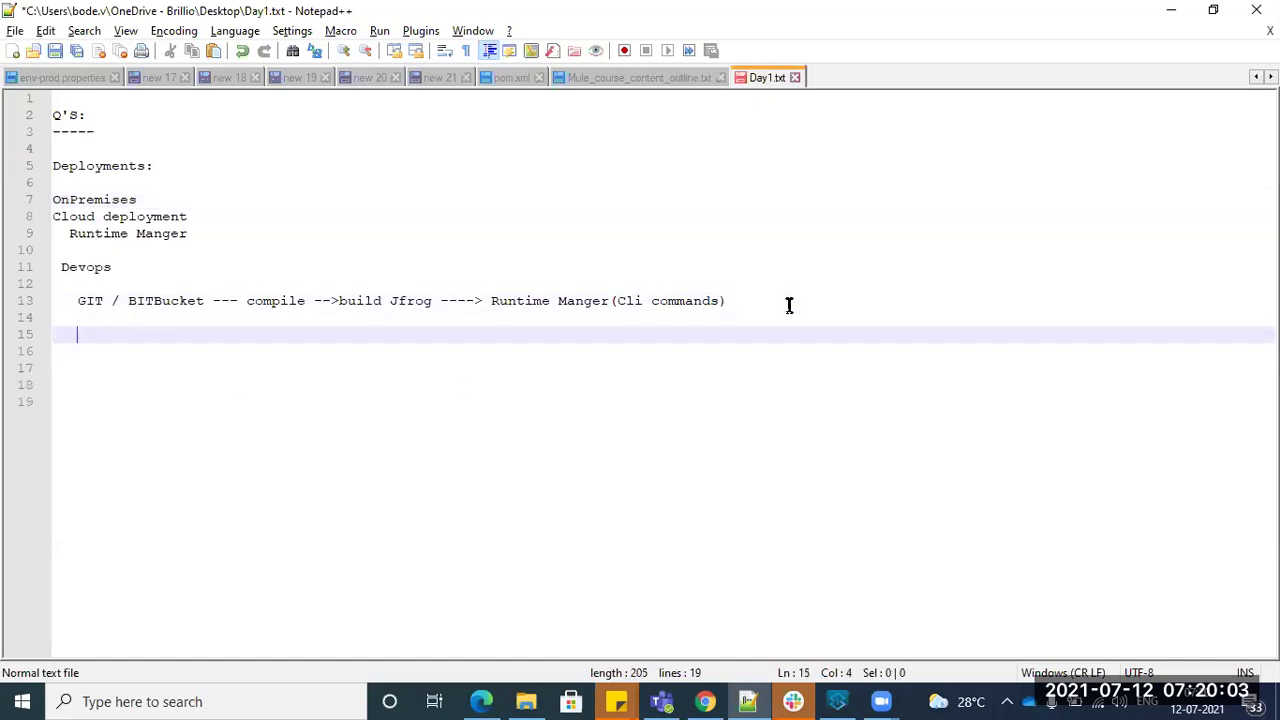
{"action": "key", "text": "Left"}
{"action": "left_click", "coordinate": [702, 9]}
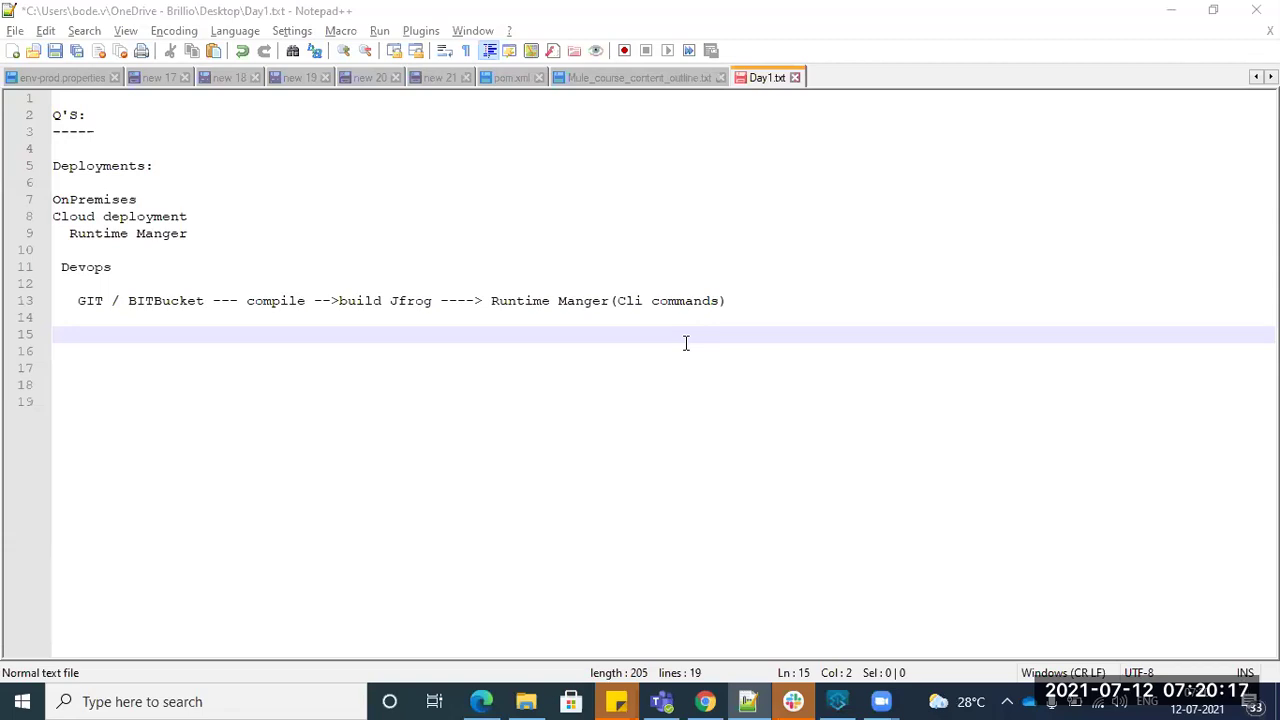
{"action": "left_click", "coordinate": [83, 351]}
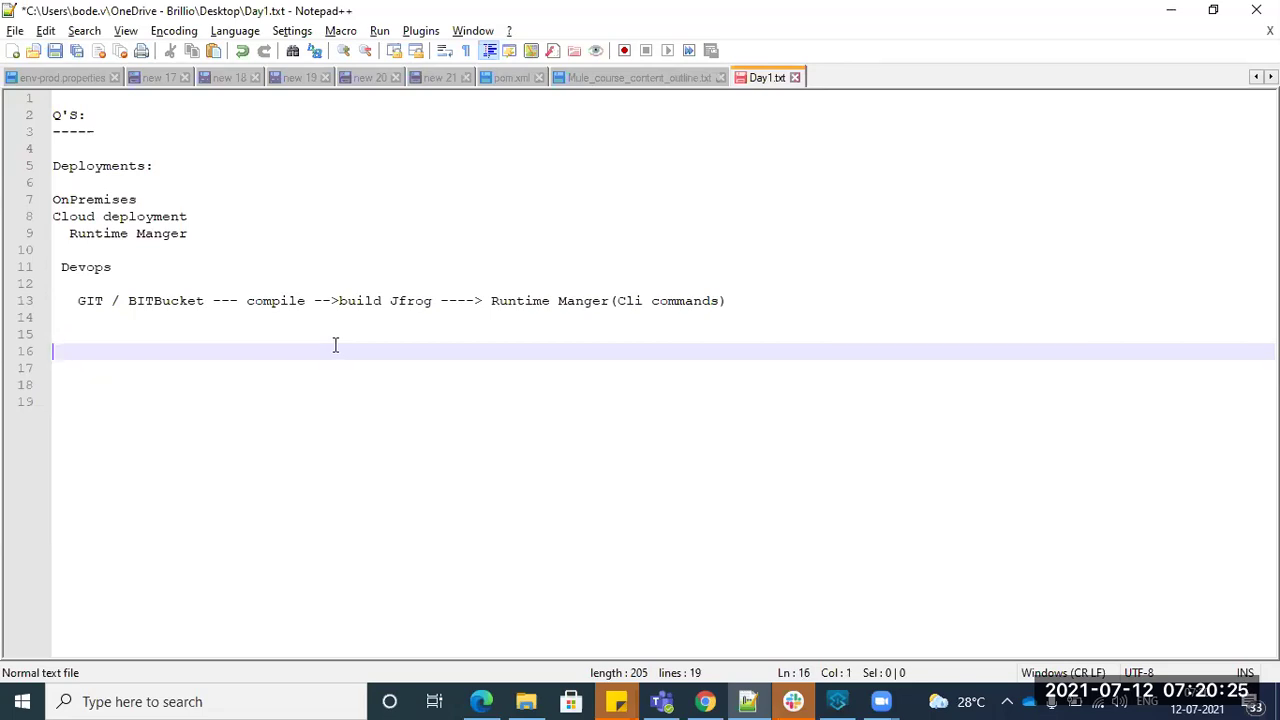
- Add 'Database :' with a dashed underline, listing '1. Mysql' and '2. PostgrsSQL'
{"action": "type", "text": "Database :"}
{"action": "key", "text": "Return"}
{"action": "type", "text": "---------"}
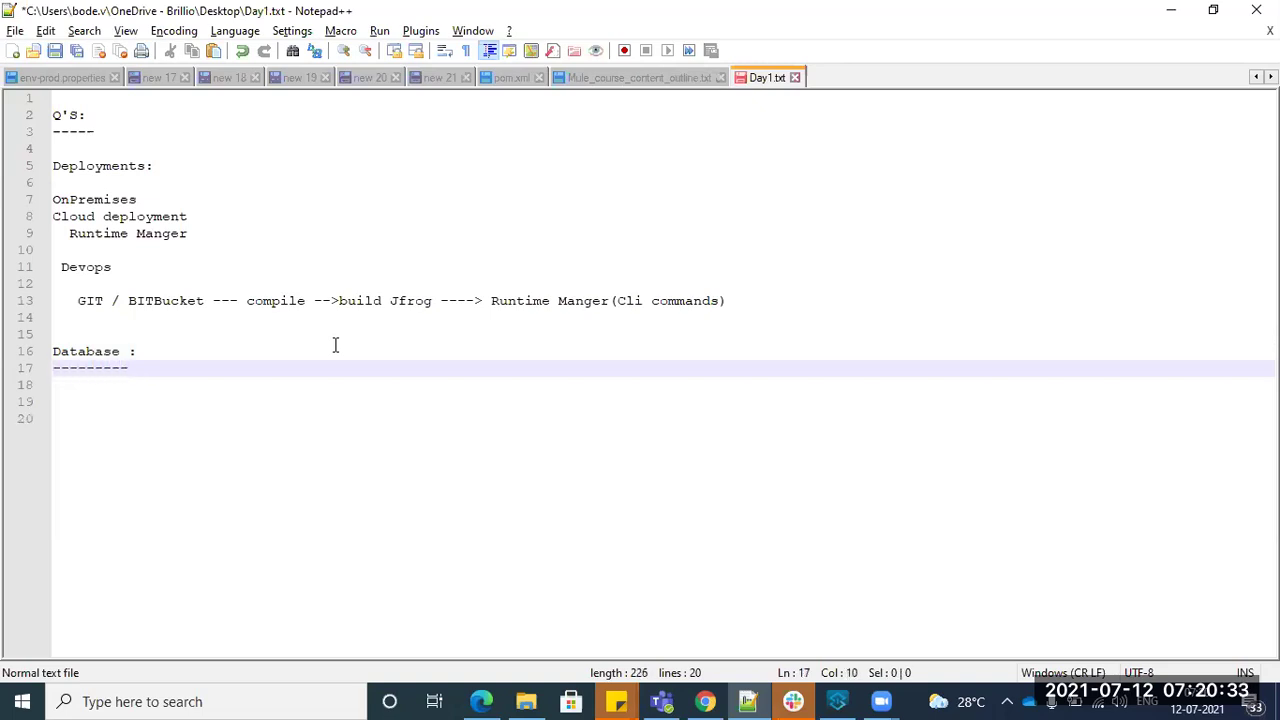
{"action": "key", "text": "Return"}
{"action": "type", "text": "1"}
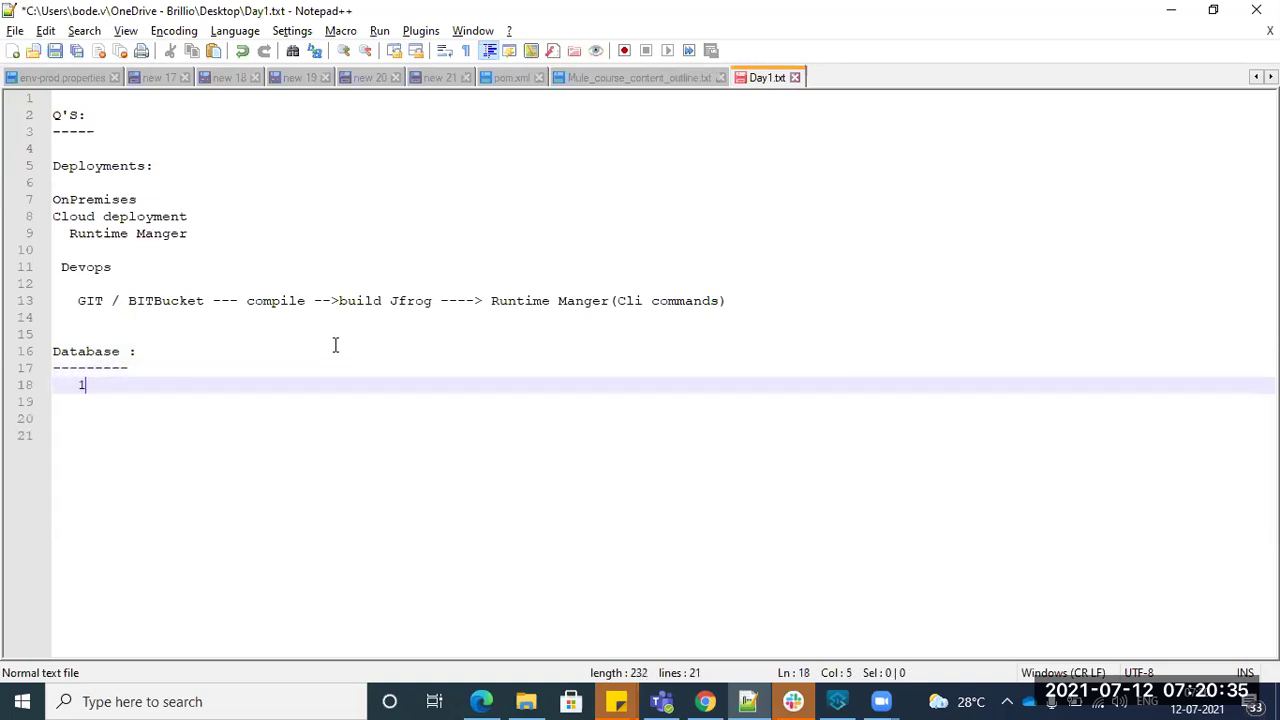
{"action": "type", "text": ". Mysq"}
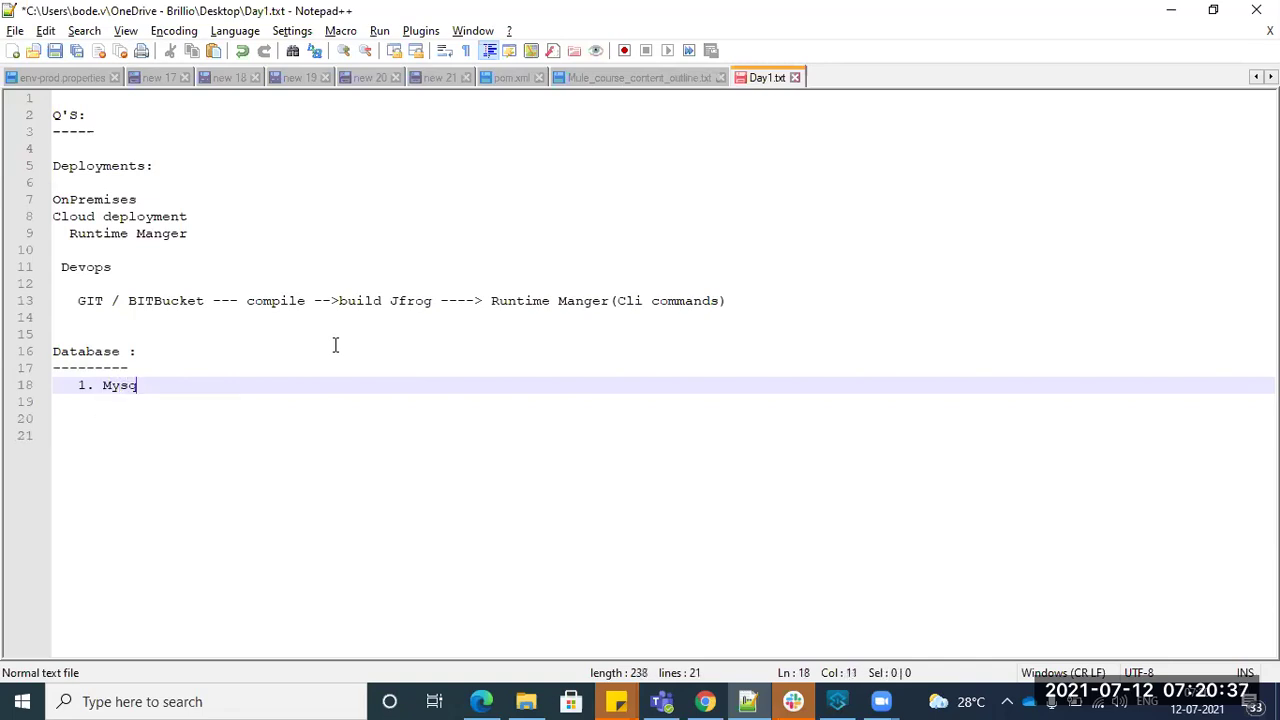
{"action": "type", "text": "l"}
{"action": "key", "text": "Return"}
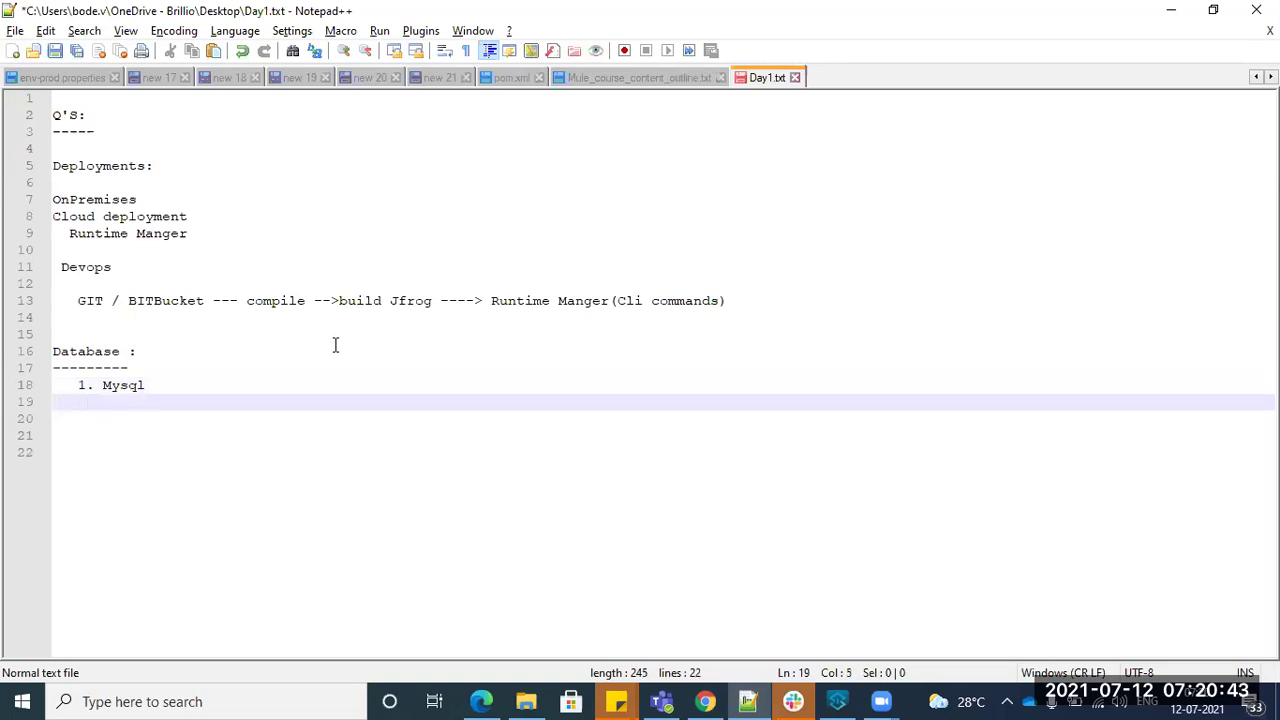
{"action": "type", "text": "2. Postgr"}
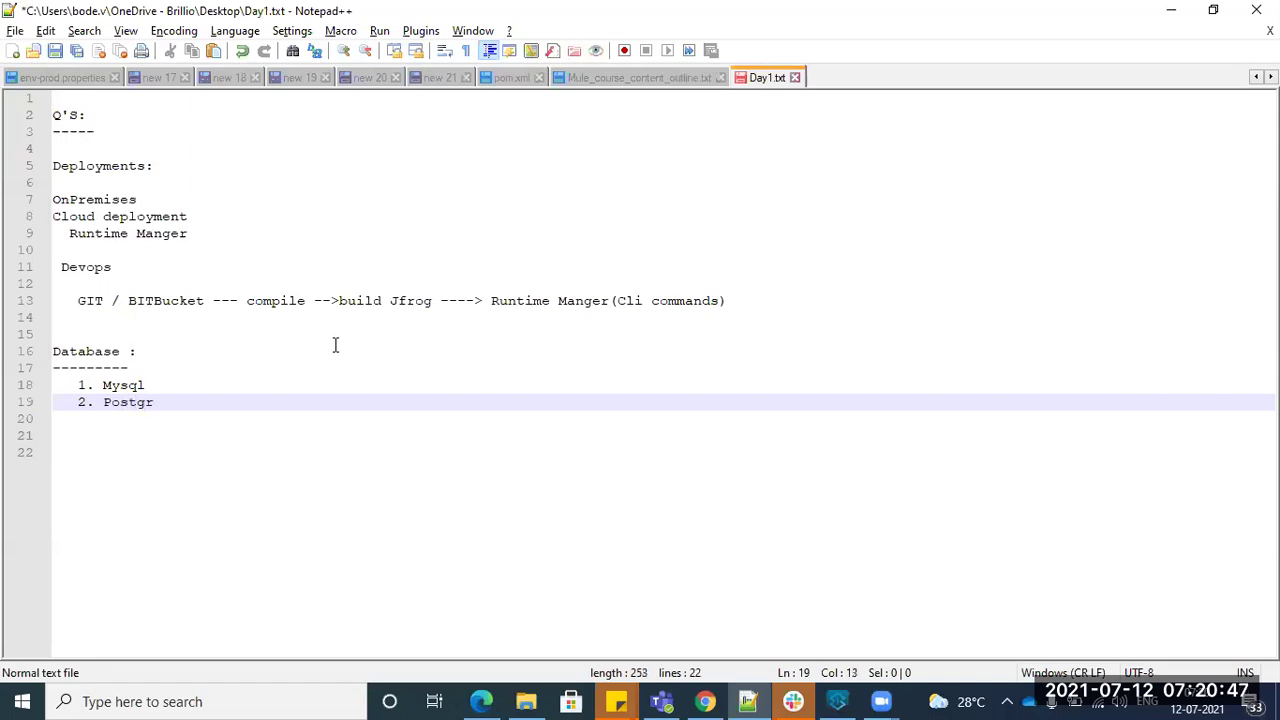
{"action": "type", "text": "esSQ"}
{"action": "key", "text": "BackSpace"}
{"action": "key", "text": "BackSpace"}
{"action": "key", "text": "BackSpace"}
{"action": "key", "text": "BackSpace"}
{"action": "type", "text": "eSQ"}
{"action": "type", "text": "L"}
{"action": "key", "text": "Return"}
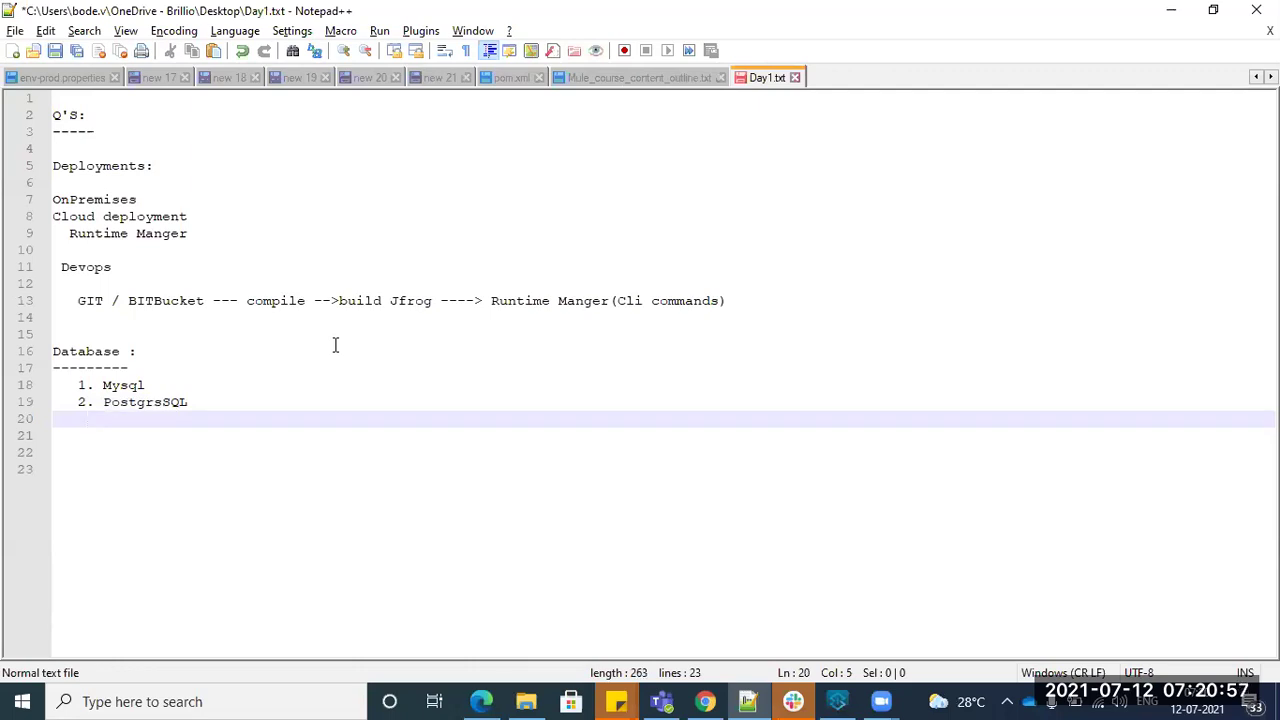
{"action": "key", "text": "BackSpace"}
{"action": "double_click", "coordinate": [108, 402]}
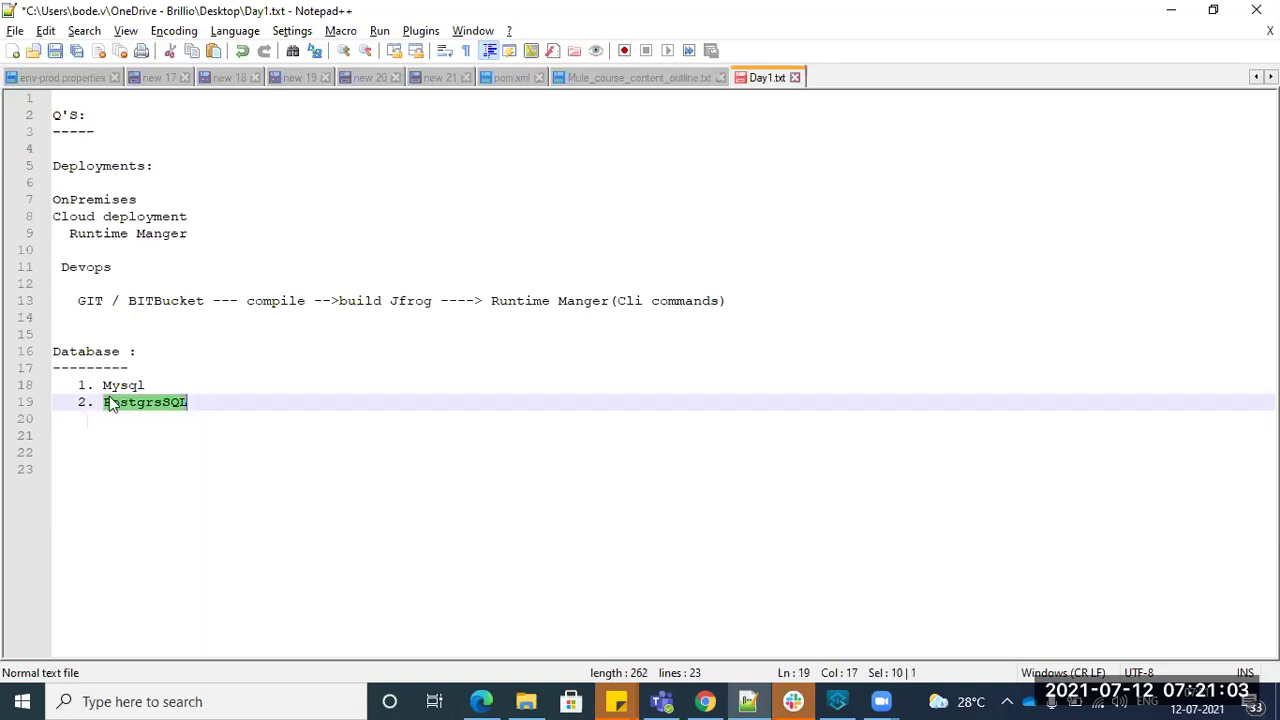
{"action": "double_click", "coordinate": [117, 389]}
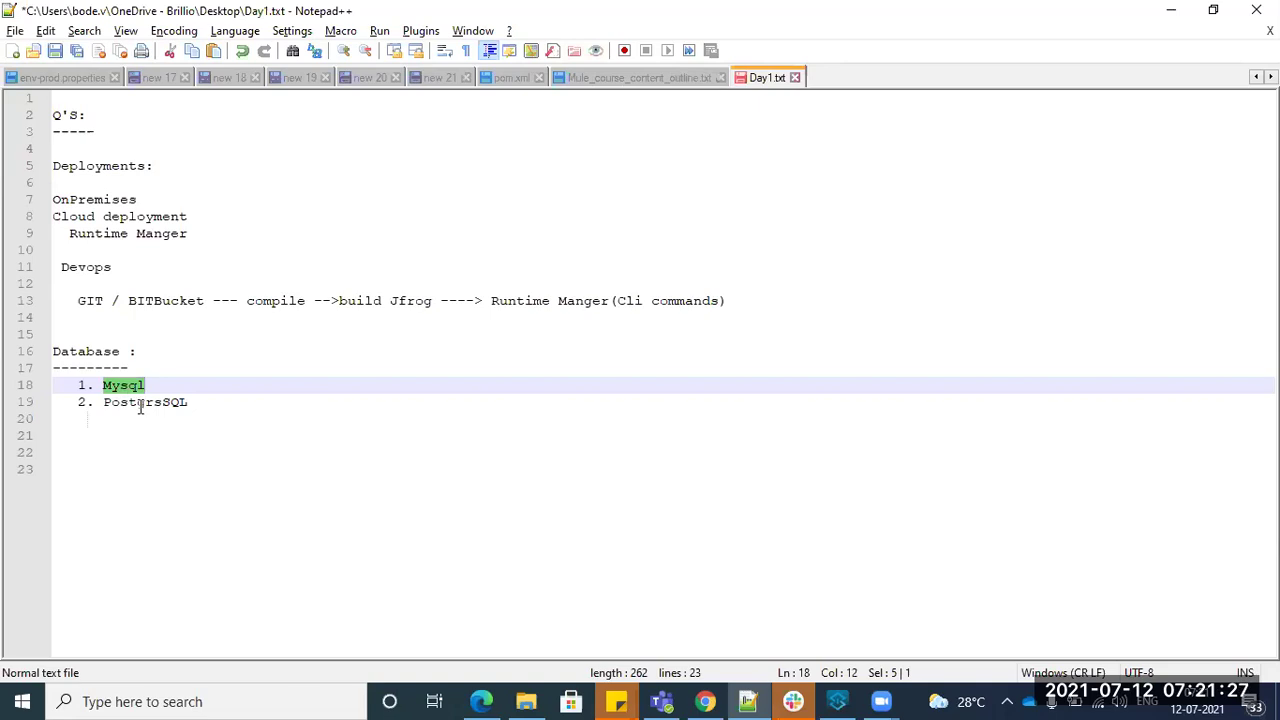
{"action": "double_click", "coordinate": [139, 404]}
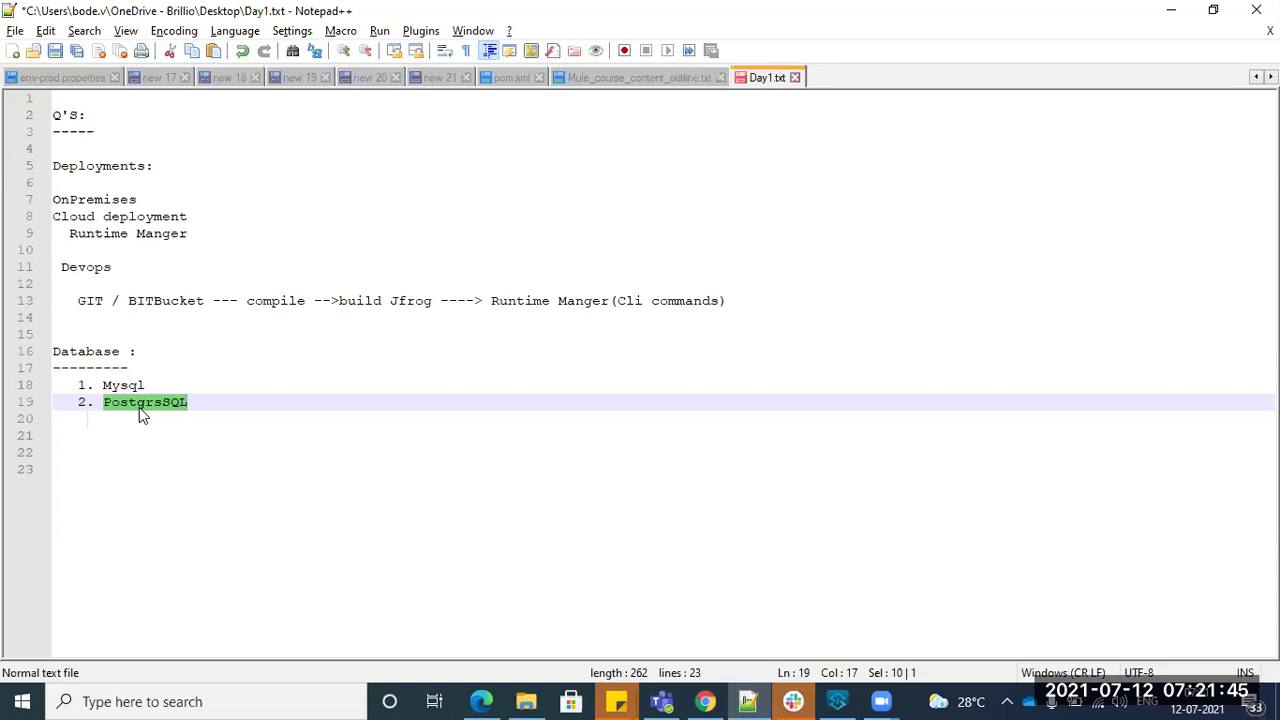
{"action": "double_click", "coordinate": [122, 389]}
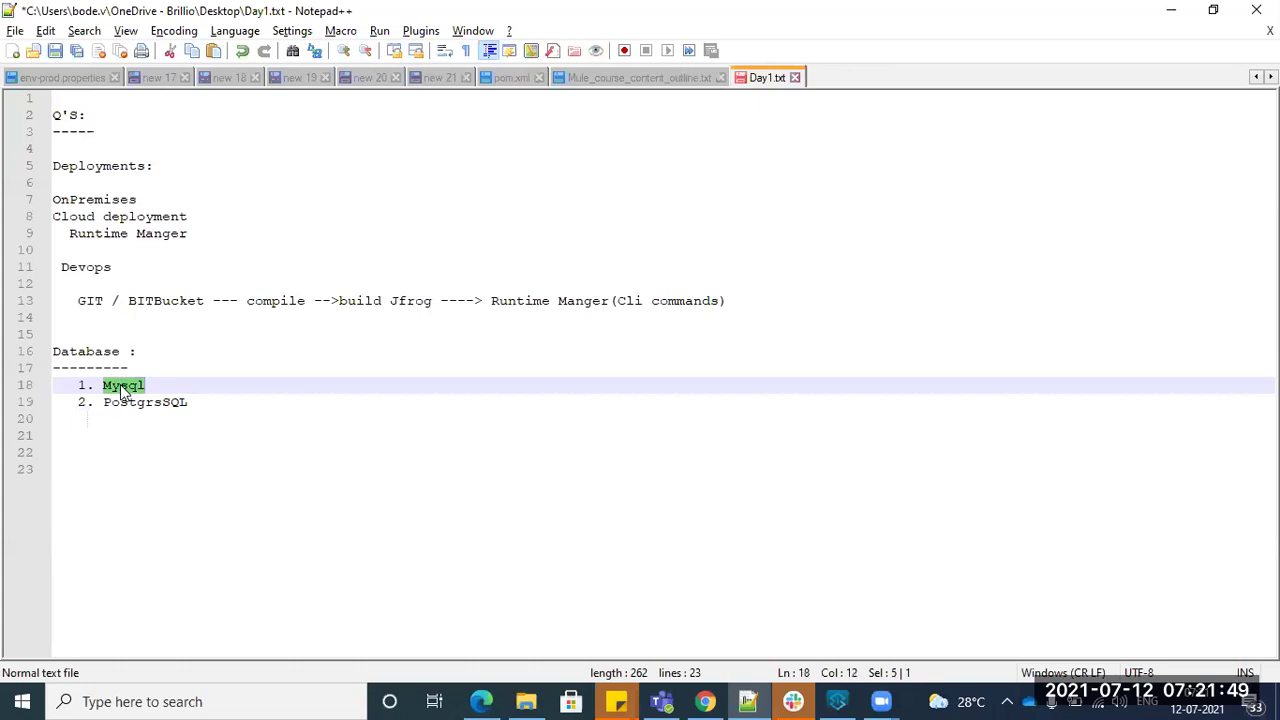
{"action": "double_click", "coordinate": [128, 405]}
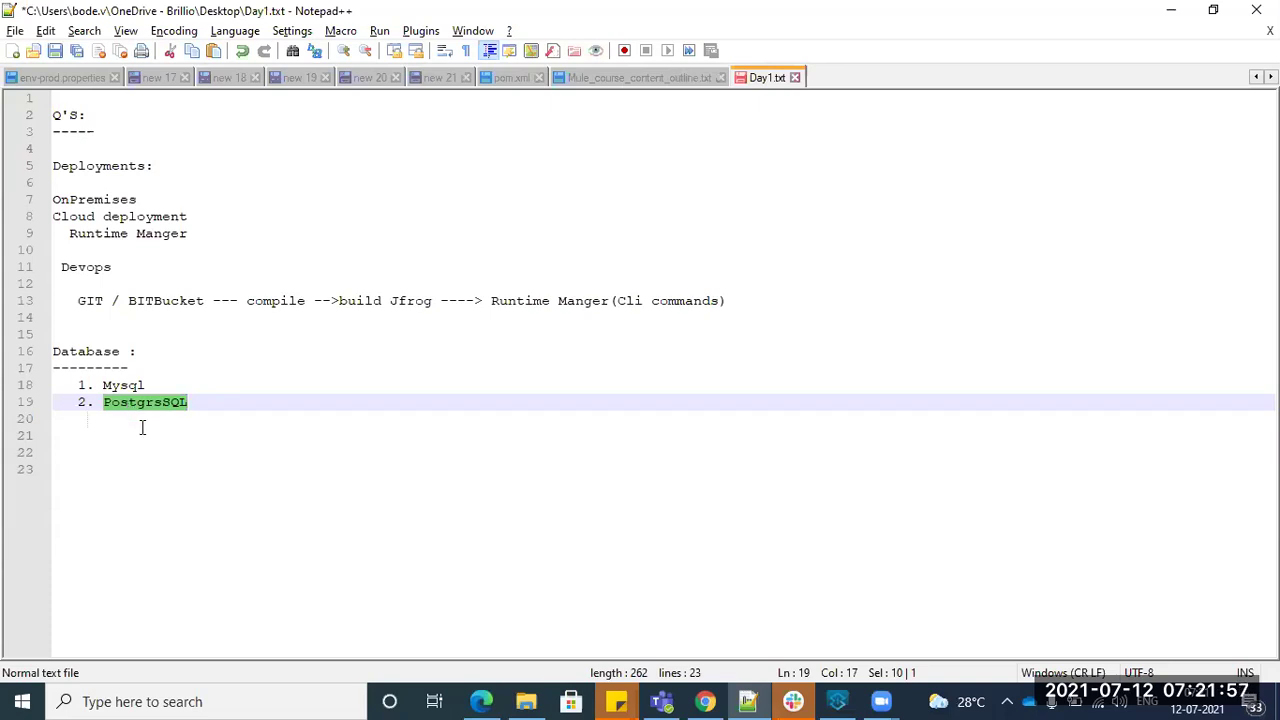
{"action": "left_click", "coordinate": [142, 428]}
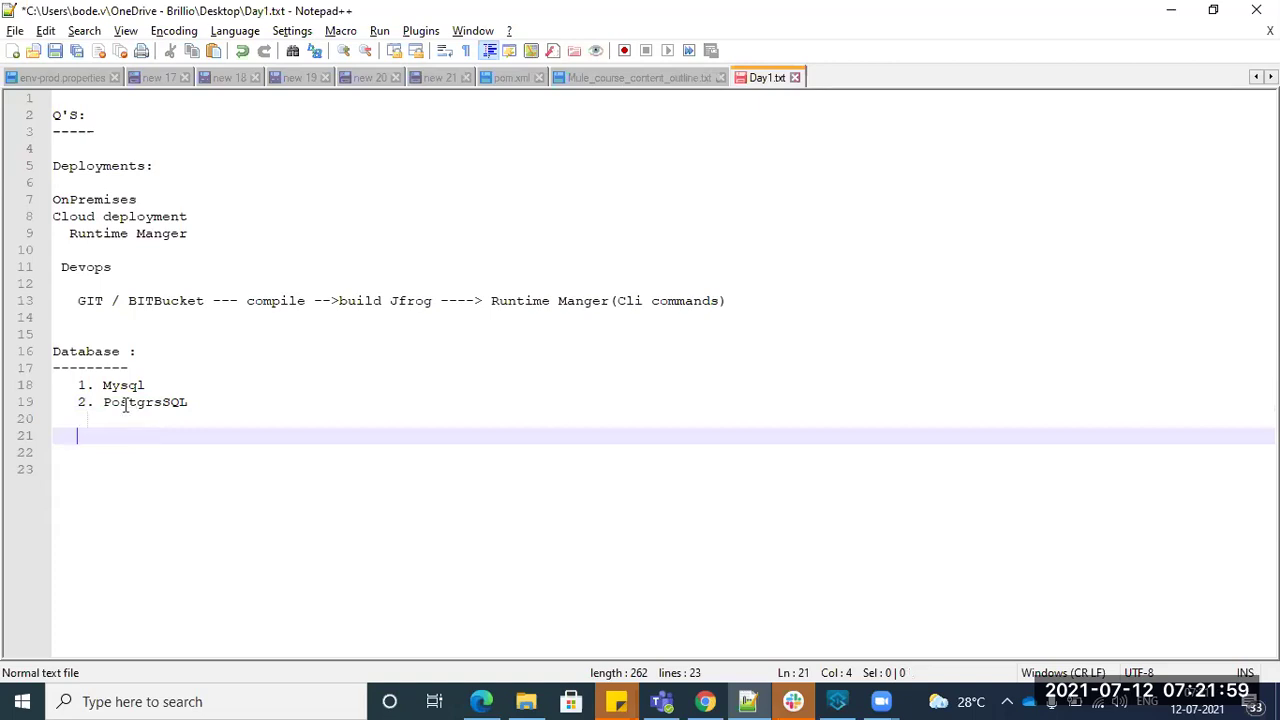
{"action": "double_click", "coordinate": [125, 402]}
{"action": "double_click", "coordinate": [110, 385]}
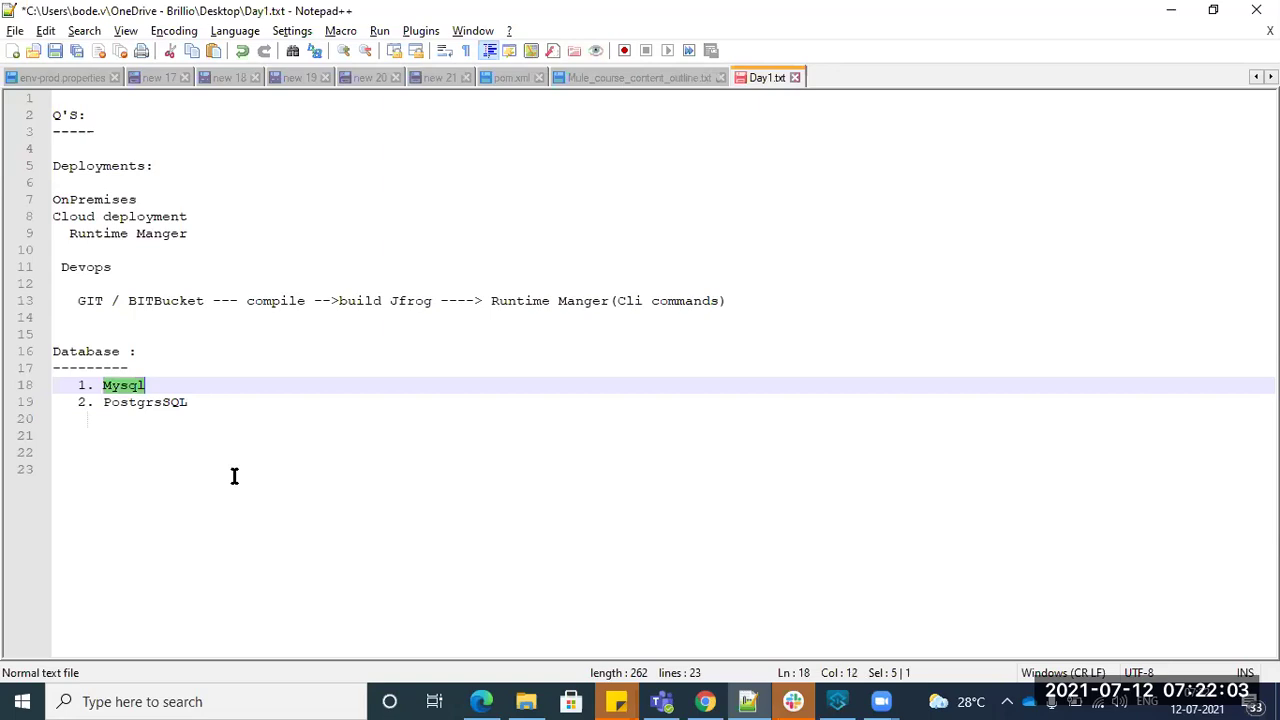
{"action": "double_click", "coordinate": [167, 403]}
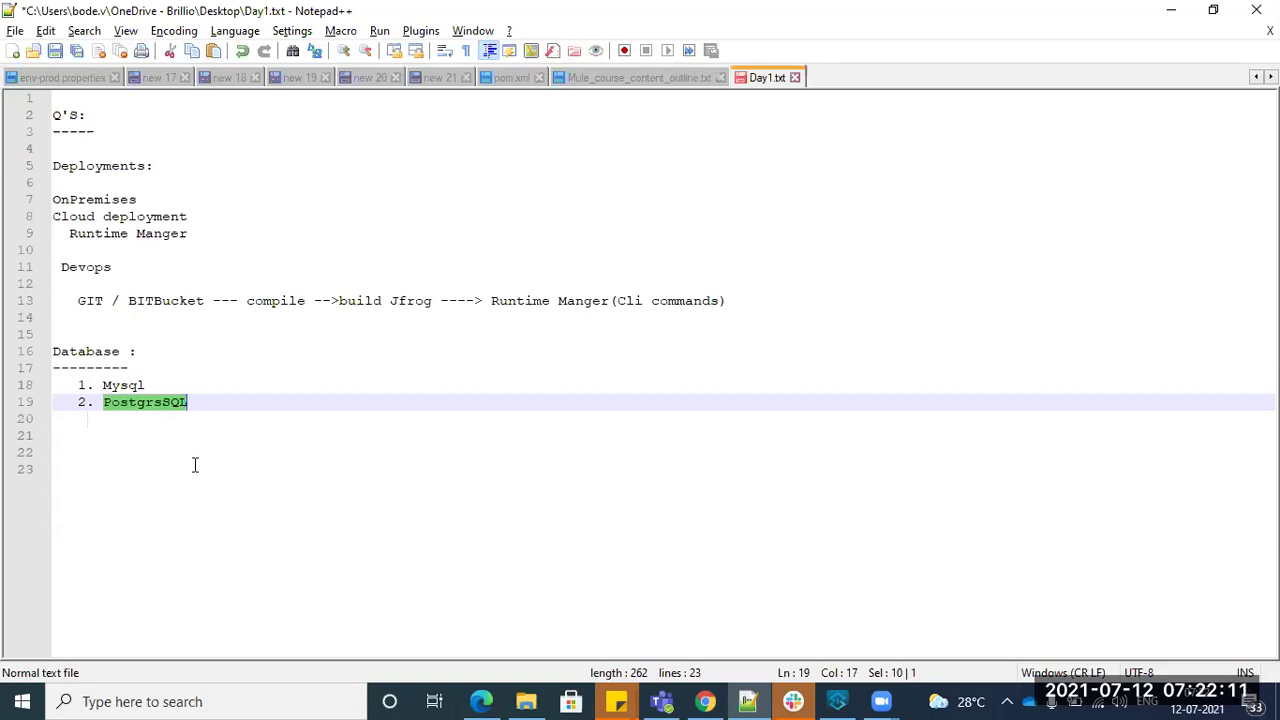
{"action": "left_click", "coordinate": [197, 404]}
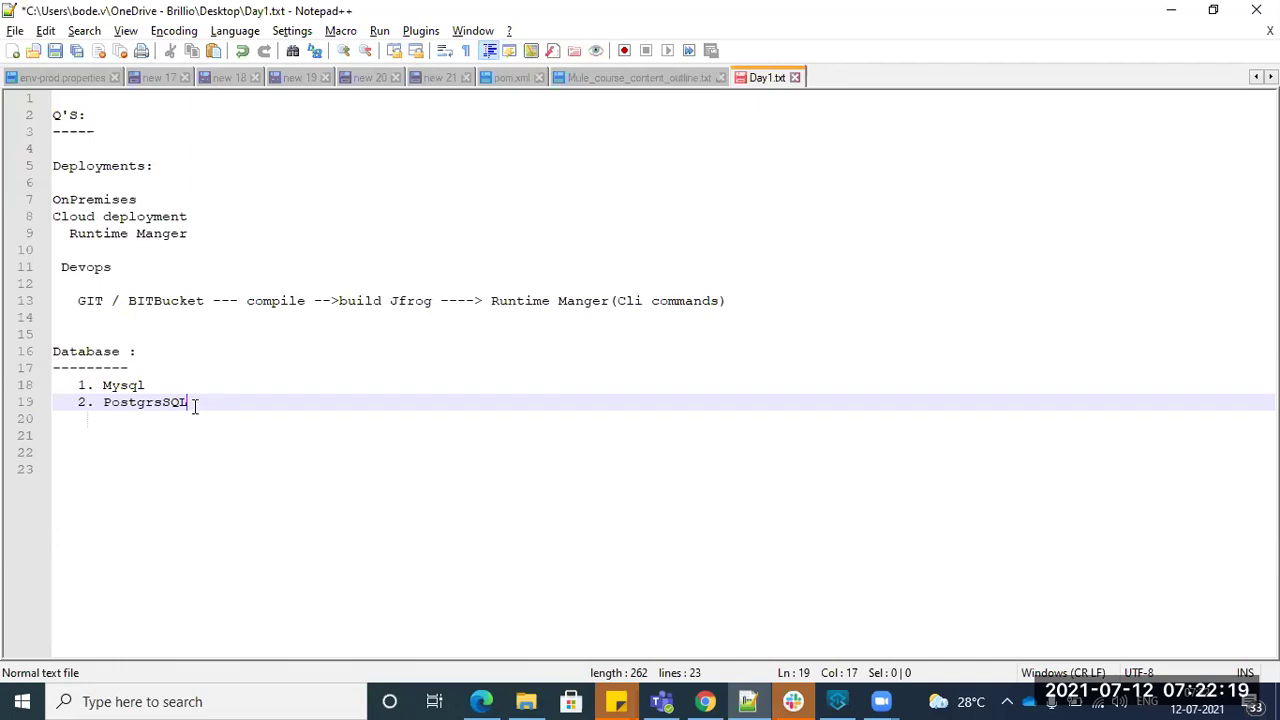
- Add a blank line below the Database list and review the pipeline line 13
{"action": "key", "text": "Return"}
{"action": "key", "text": "Return"}
{"action": "key", "text": "Return"}
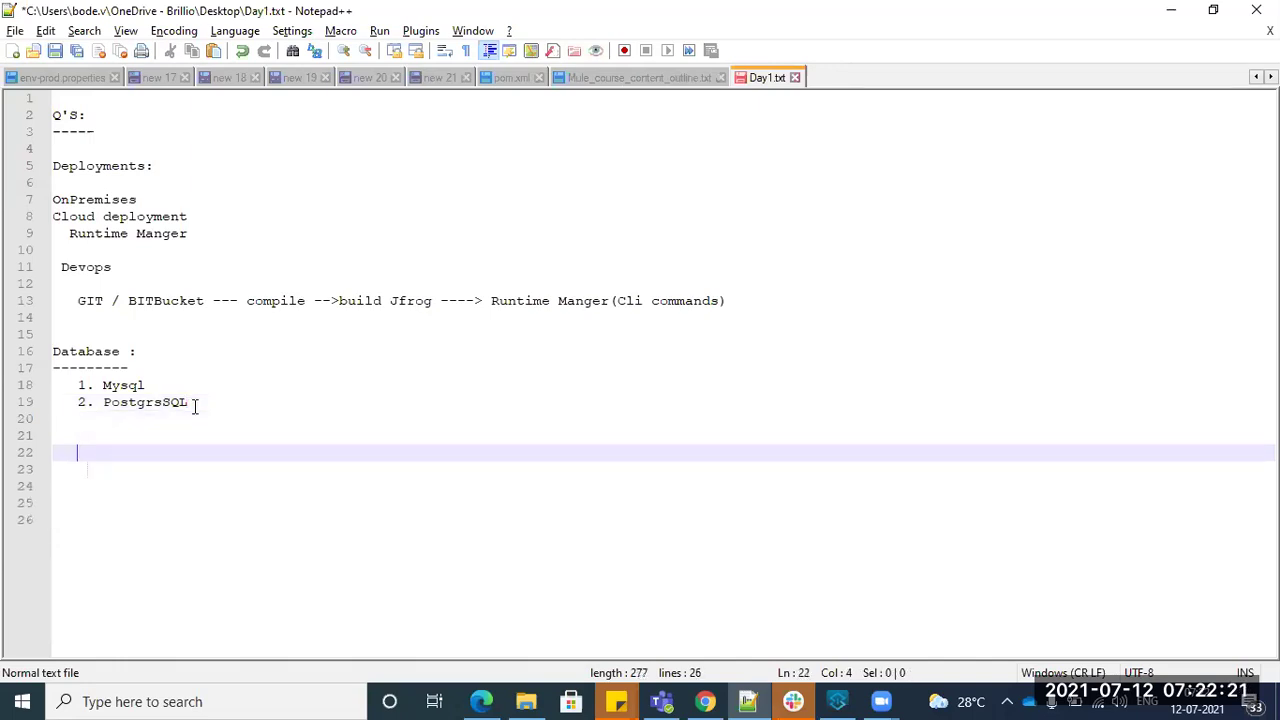
{"action": "key", "text": "Up"}
{"action": "key", "text": "Up"}
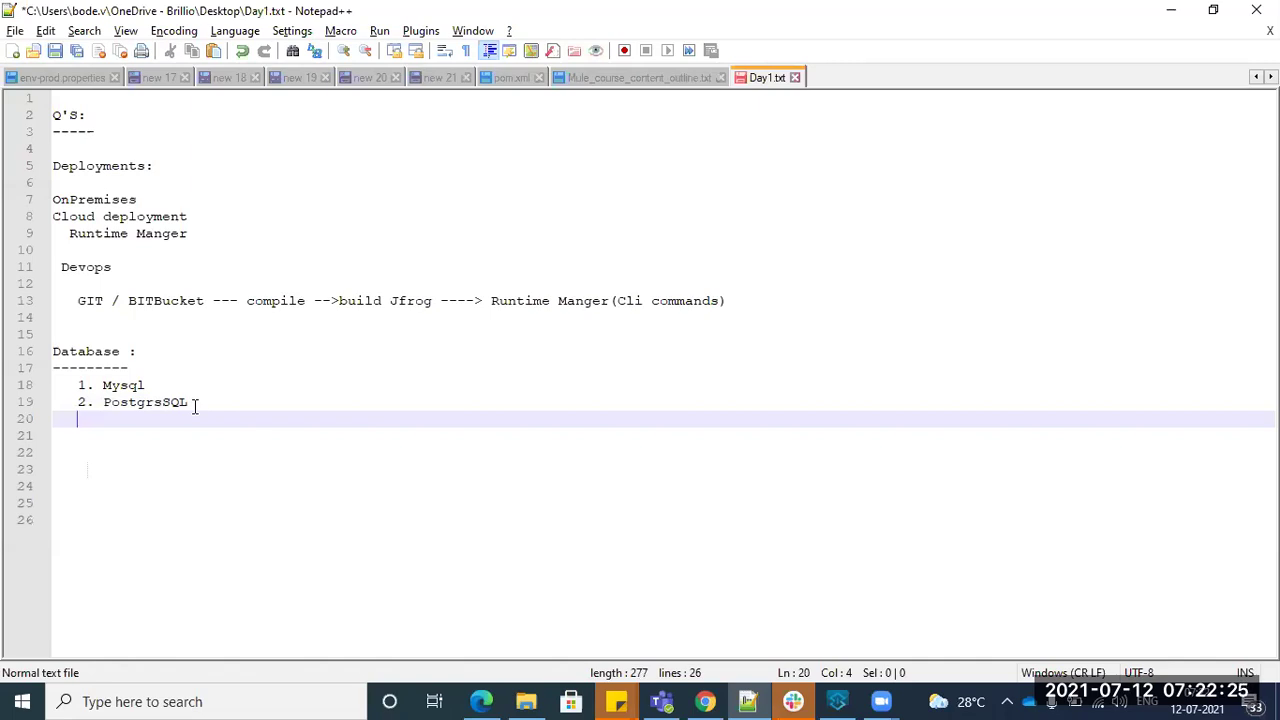
{"action": "key", "text": "Up"}
{"action": "key", "text": "Up"}
{"action": "key", "text": "Up"}
{"action": "key", "text": "Up"}
{"action": "key", "text": "Up"}
{"action": "key", "text": "Up"}
{"action": "key", "text": "Up"}
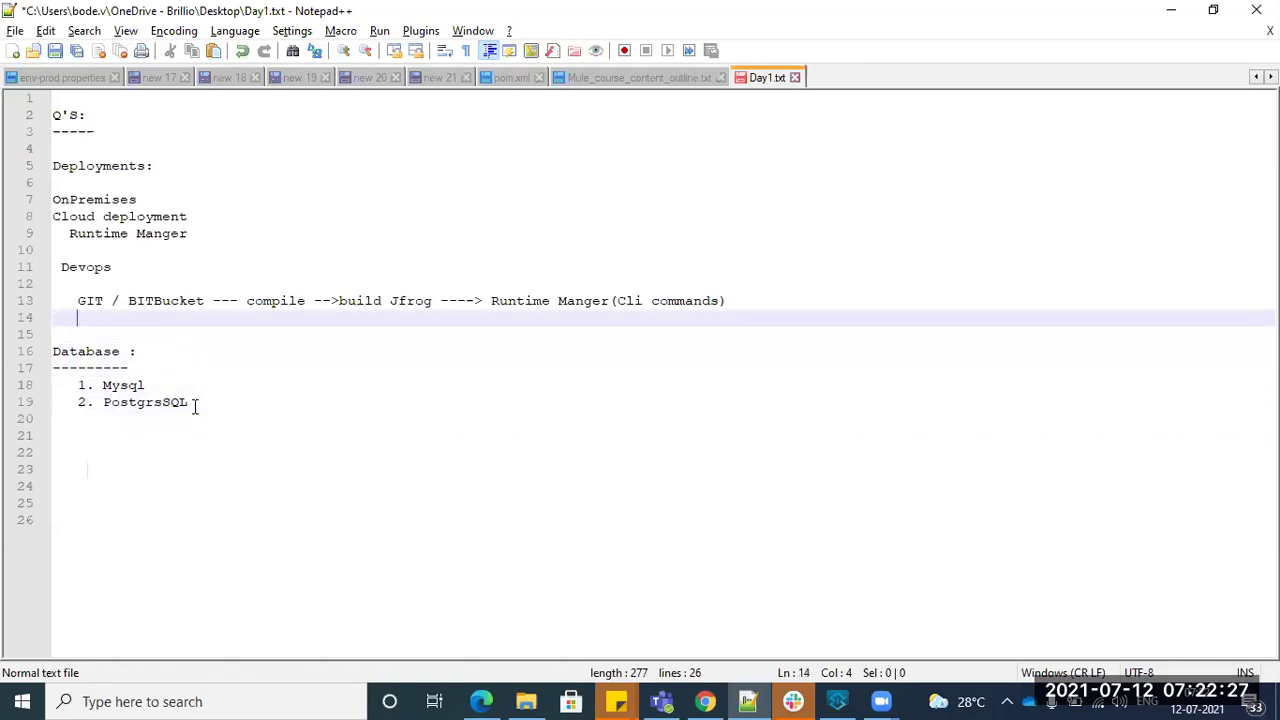
{"action": "key", "text": "shift+Down"}
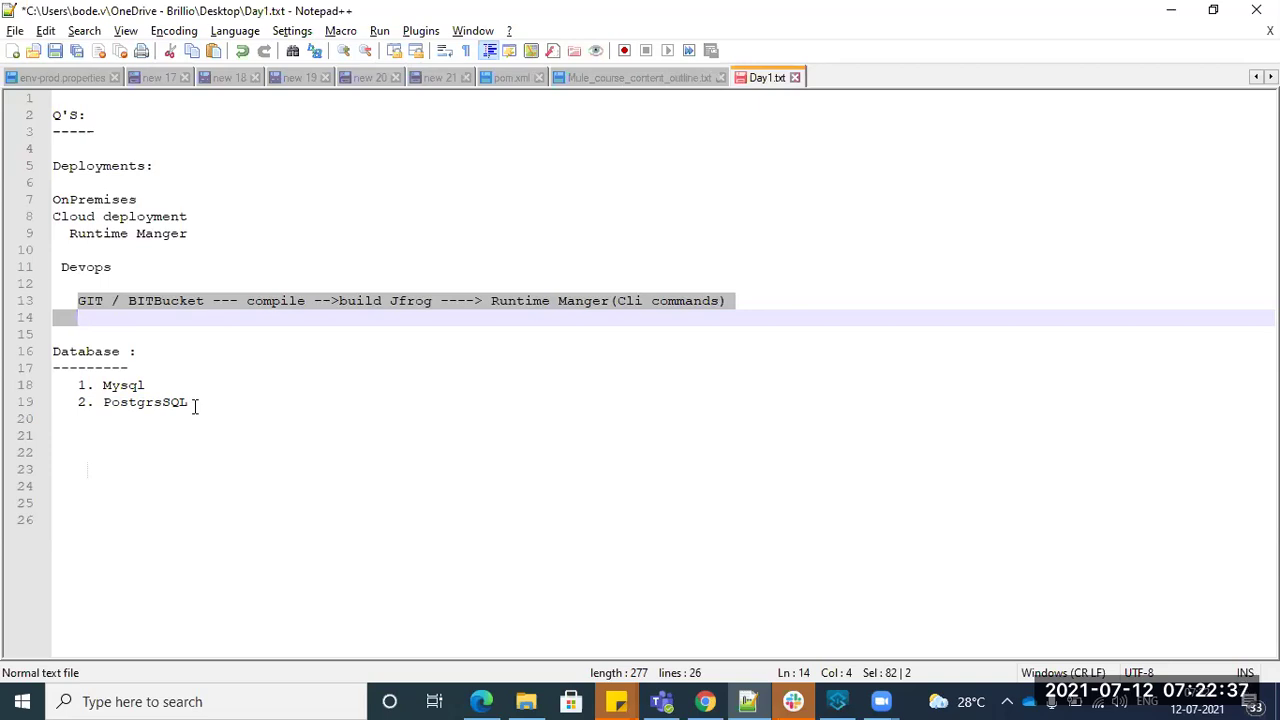
{"action": "key", "text": "Down"}
{"action": "key", "text": "Down"}
{"action": "key", "text": "Up"}
{"action": "key", "text": "Up"}
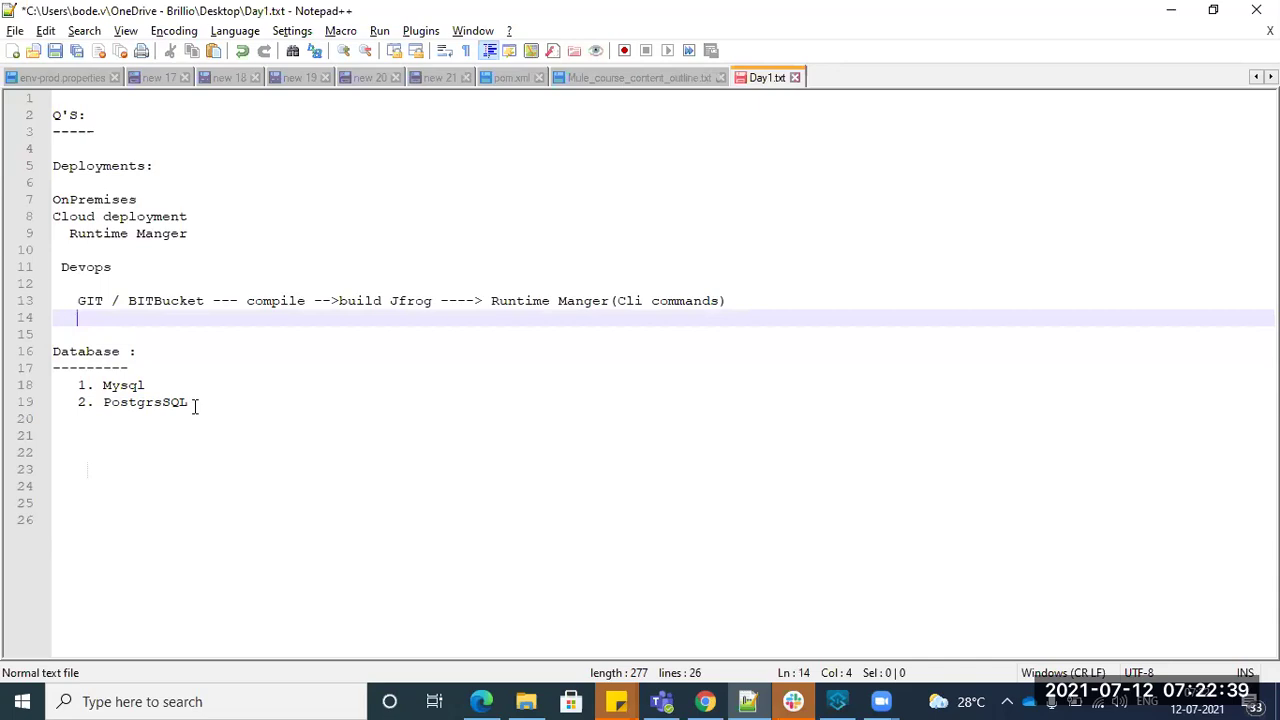
{"action": "key", "text": "Up"}
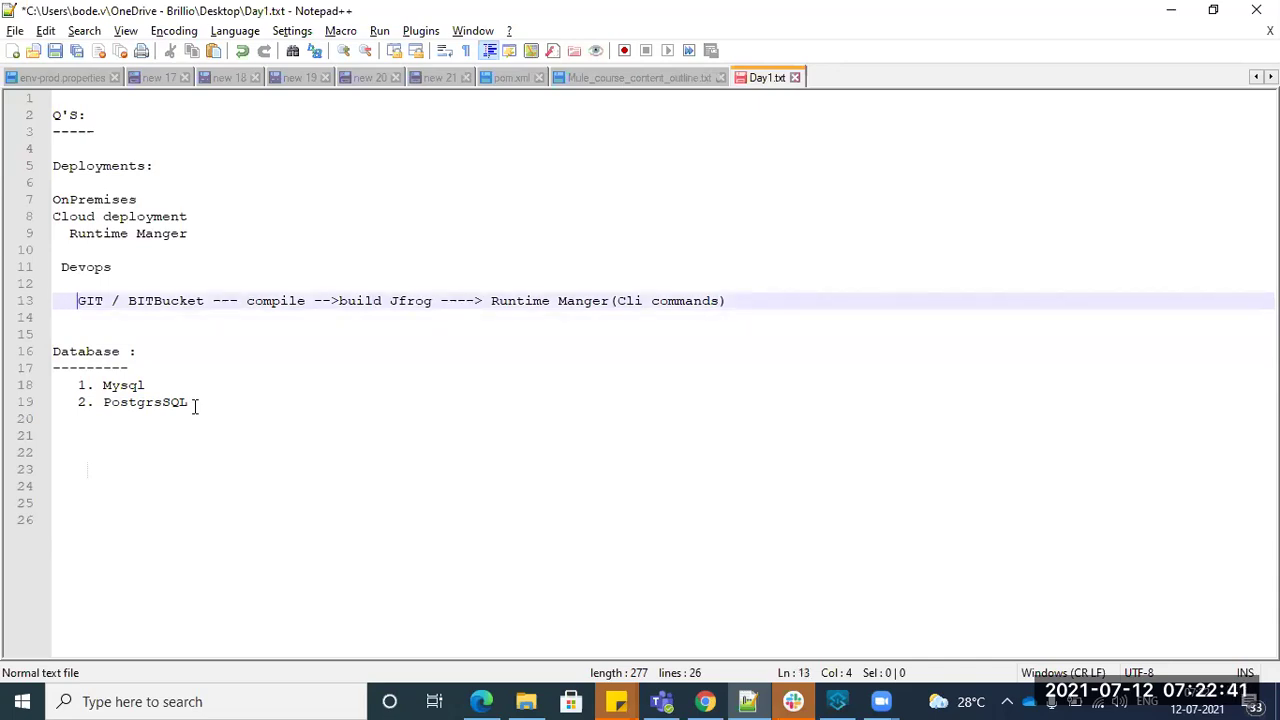
{"action": "key", "text": "Right"}
{"action": "key", "text": "Right"}
{"action": "key", "text": "Right"}
{"action": "key", "text": "Right"}
{"action": "key", "text": "Right"}
{"action": "key", "text": "Right"}
{"action": "key", "text": "Right"}
{"action": "key", "text": "Right"}
{"action": "key", "text": "Right"}
{"action": "key", "text": "Right"}
{"action": "key", "text": "Right"}
{"action": "key", "text": "Right"}
{"action": "key", "text": "Right"}
{"action": "key", "text": "Right"}
{"action": "key", "text": "Right"}
{"action": "key", "text": "Right"}
{"action": "key", "text": "Right"}
{"action": "key", "text": "Right"}
{"action": "key", "text": "Right"}
{"action": "key", "text": "Right"}
- Insert several more blank lines below PostgrsSQL for a new section
{"action": "key", "text": "Down"}
{"action": "key", "text": "Down"}
{"action": "key", "text": "Down"}
{"action": "key", "text": "Down"}
{"action": "key", "text": "Down"}
{"action": "key", "text": "Down"}
{"action": "key", "text": "Down"}
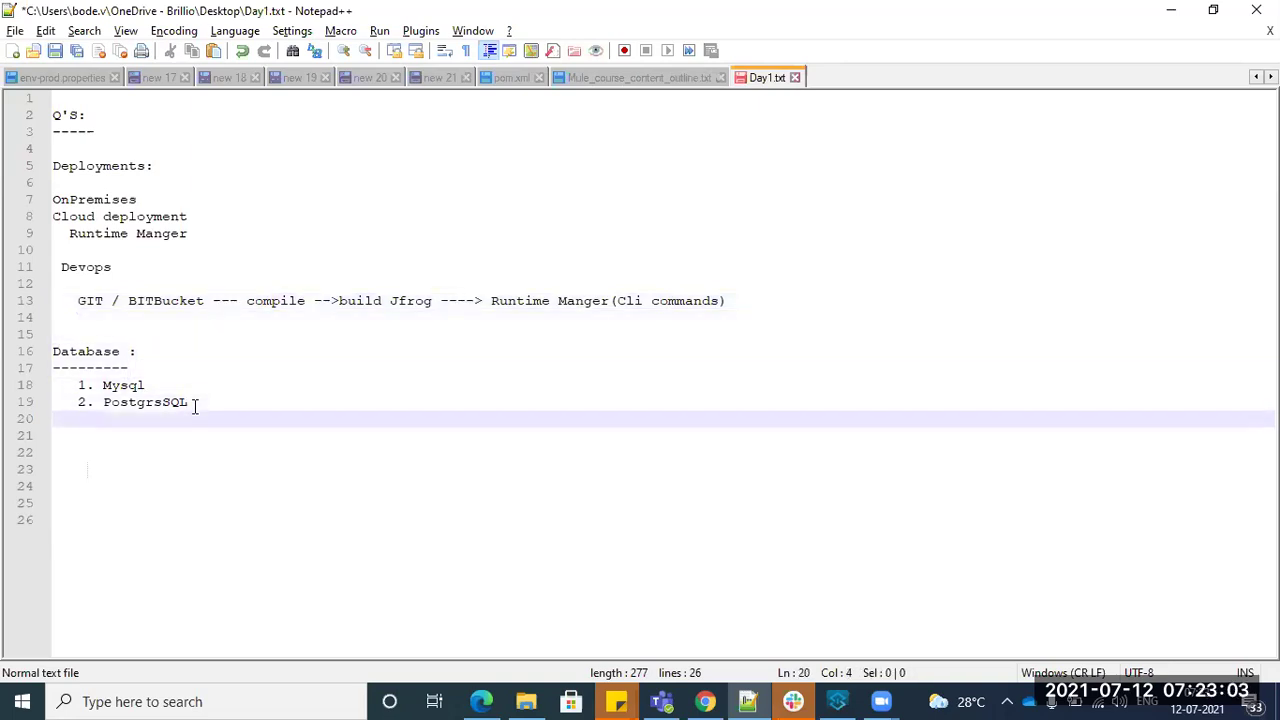
{"action": "key", "text": "Left"}
{"action": "key", "text": "Left"}
{"action": "key", "text": "Return"}
{"action": "key", "text": "Return"}
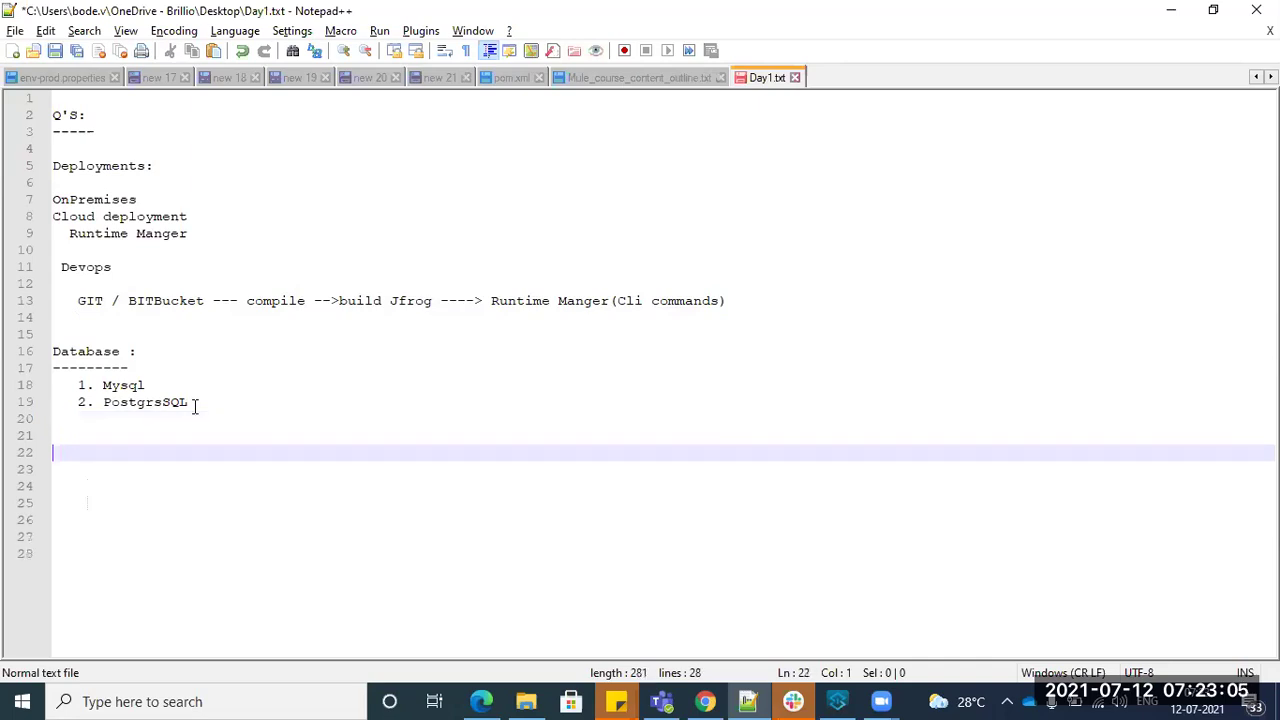
{"action": "key", "text": "Up"}
{"action": "key", "text": "Return"}
{"action": "key", "text": "Return"}
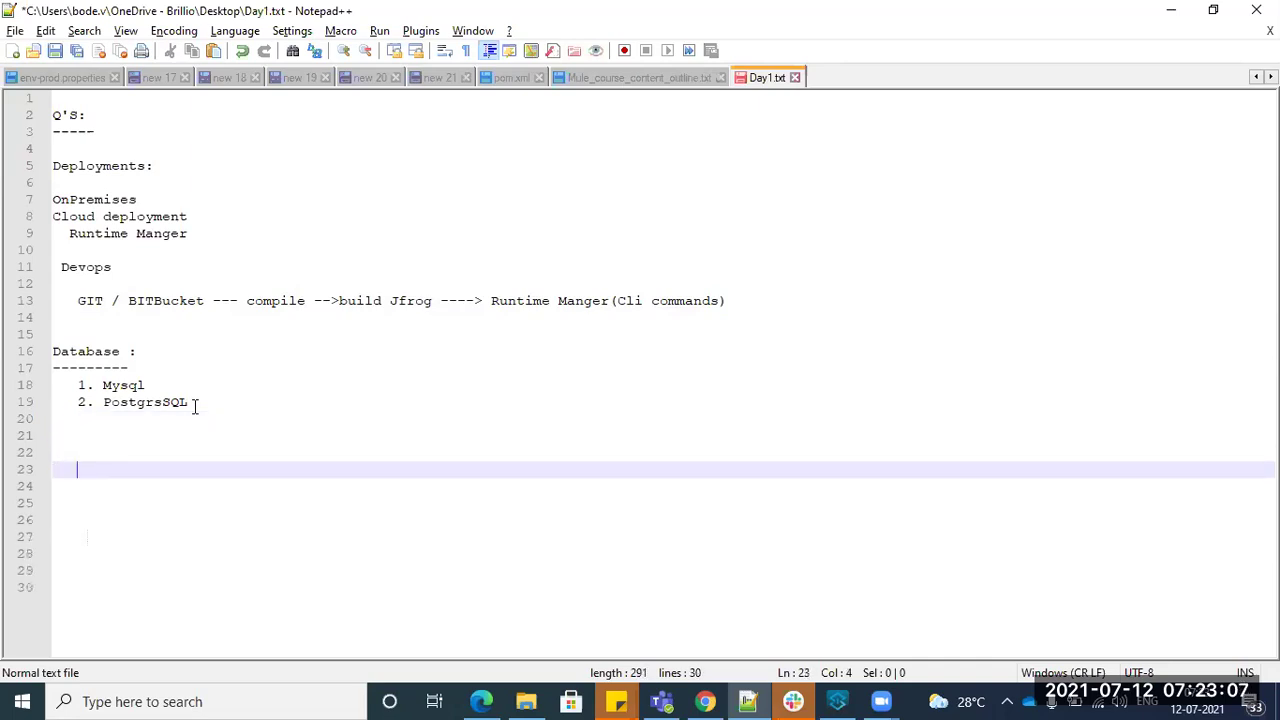
{"action": "key", "text": "Left"}
- Type an 'Env.. Setup:' heading with a dashed underline
{"action": "type", "text": "Env.. Setup:"}
{"action": "key", "text": "Return"}
{"action": "type", "text": "-----------"}
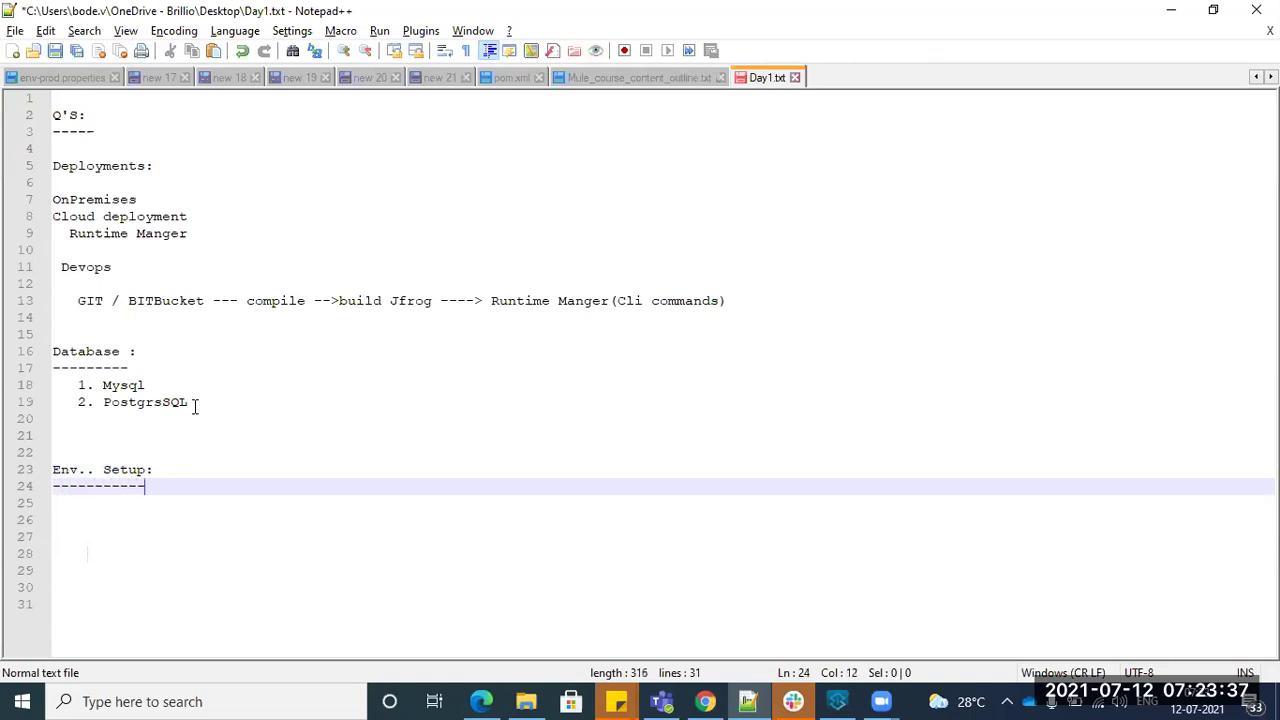
{"action": "key", "text": "Return"}
{"action": "key", "text": "Return"}
- Add 'Software Requirements :' and begin its list with '1.8 Java'
{"action": "type", "text": "Software RE"}
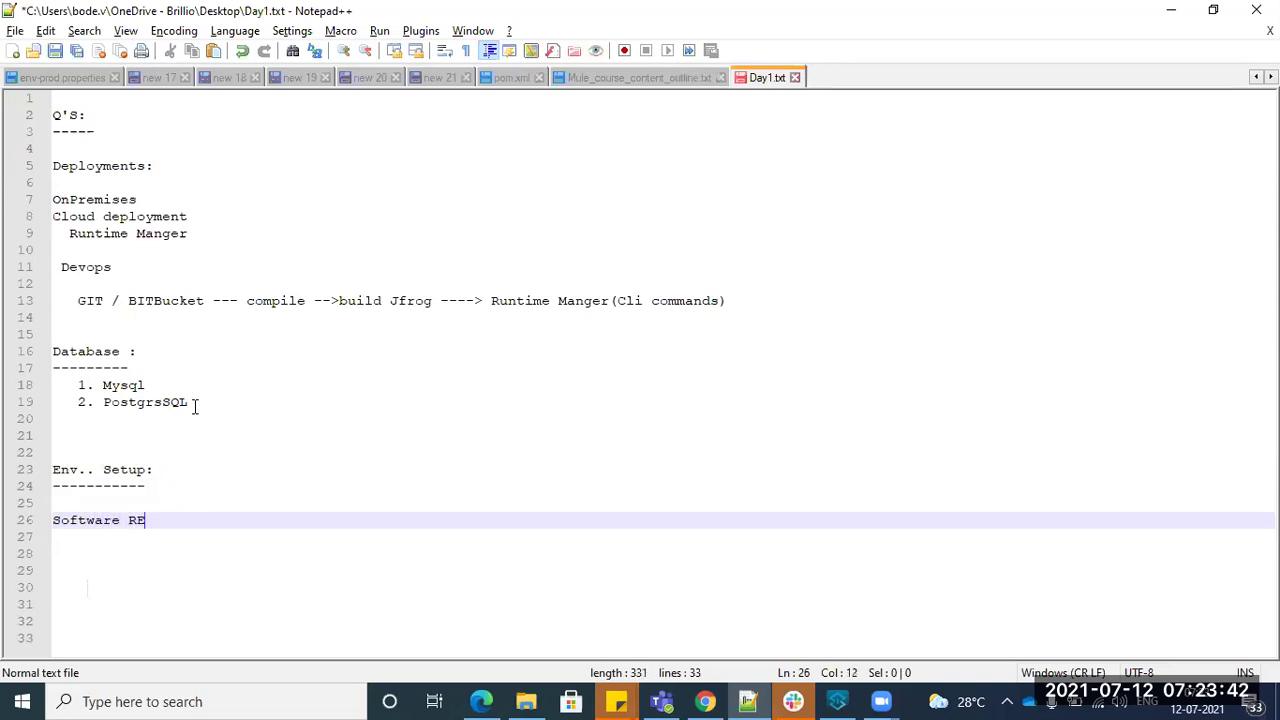
{"action": "key", "text": "BackSpace"}
{"action": "type", "text": "equirements :"}
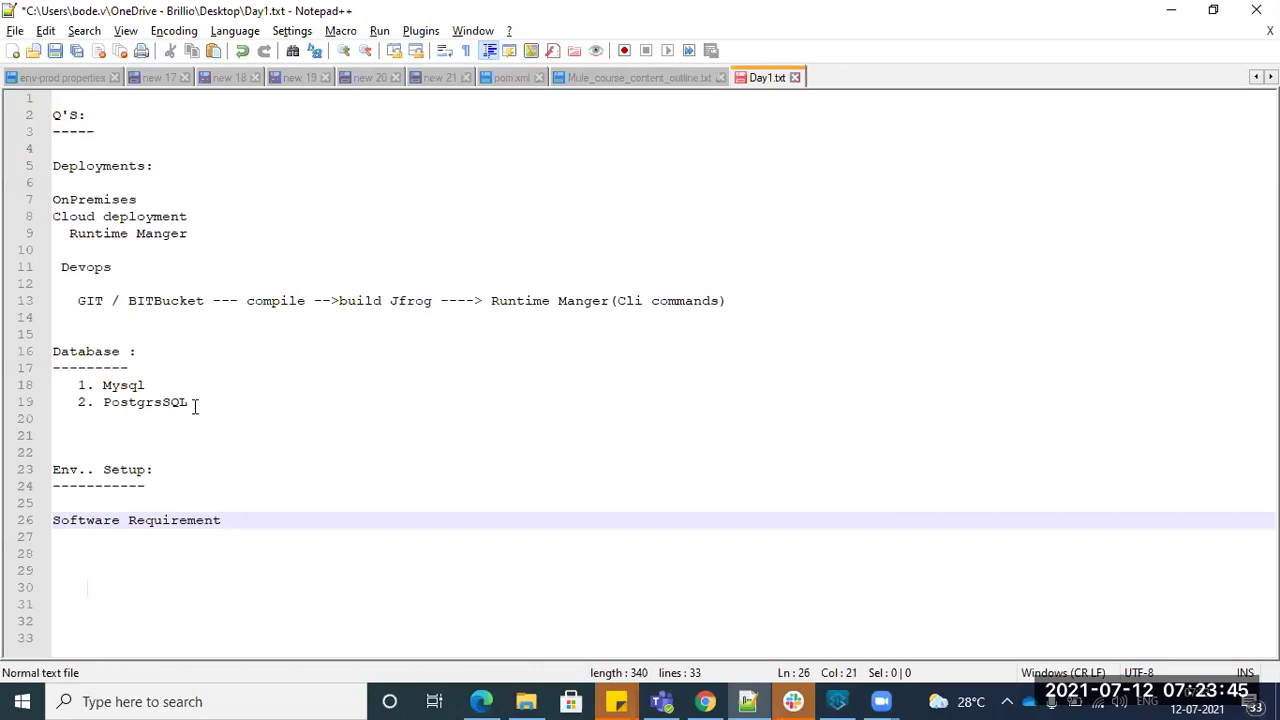
{"action": "key", "text": "Return"}
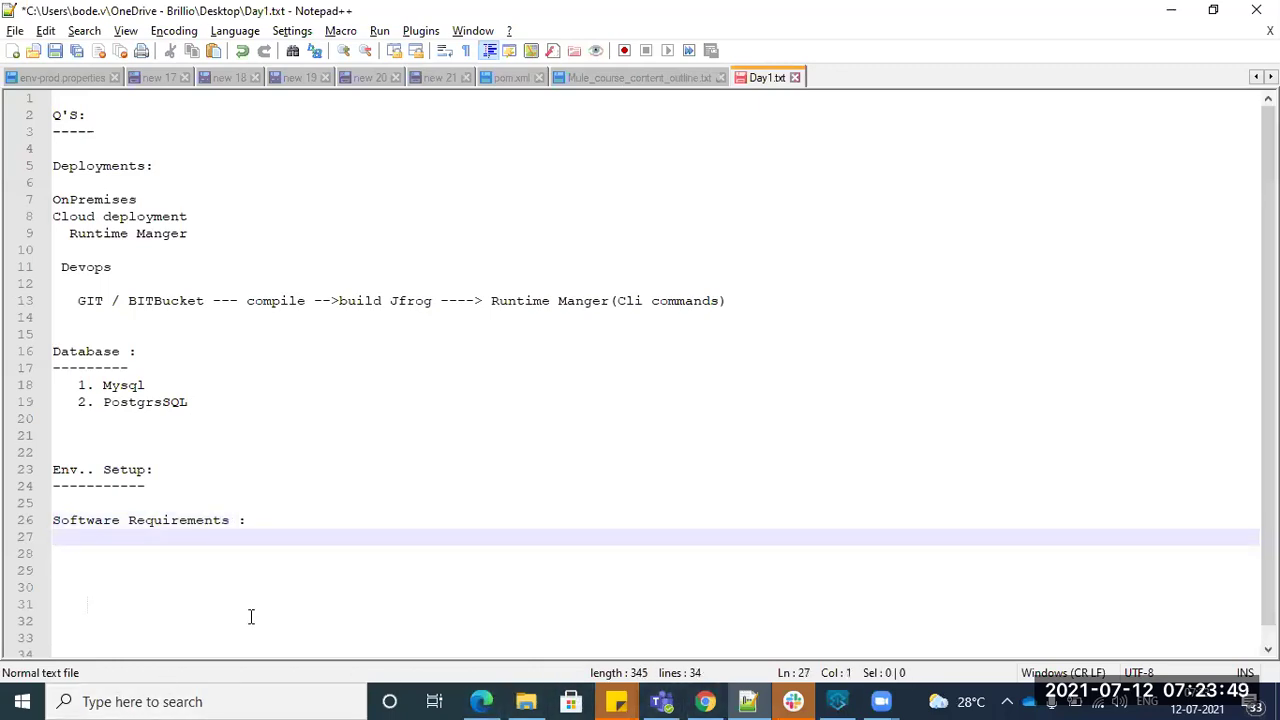
{"action": "key", "text": "BackSpace"}
{"action": "type", "text": "1."}
{"action": "key", "text": "BackSpace"}
{"action": "key", "text": "BackSpace"}
{"action": "key", "text": "Return"}
{"action": "type", "text": "1. "}
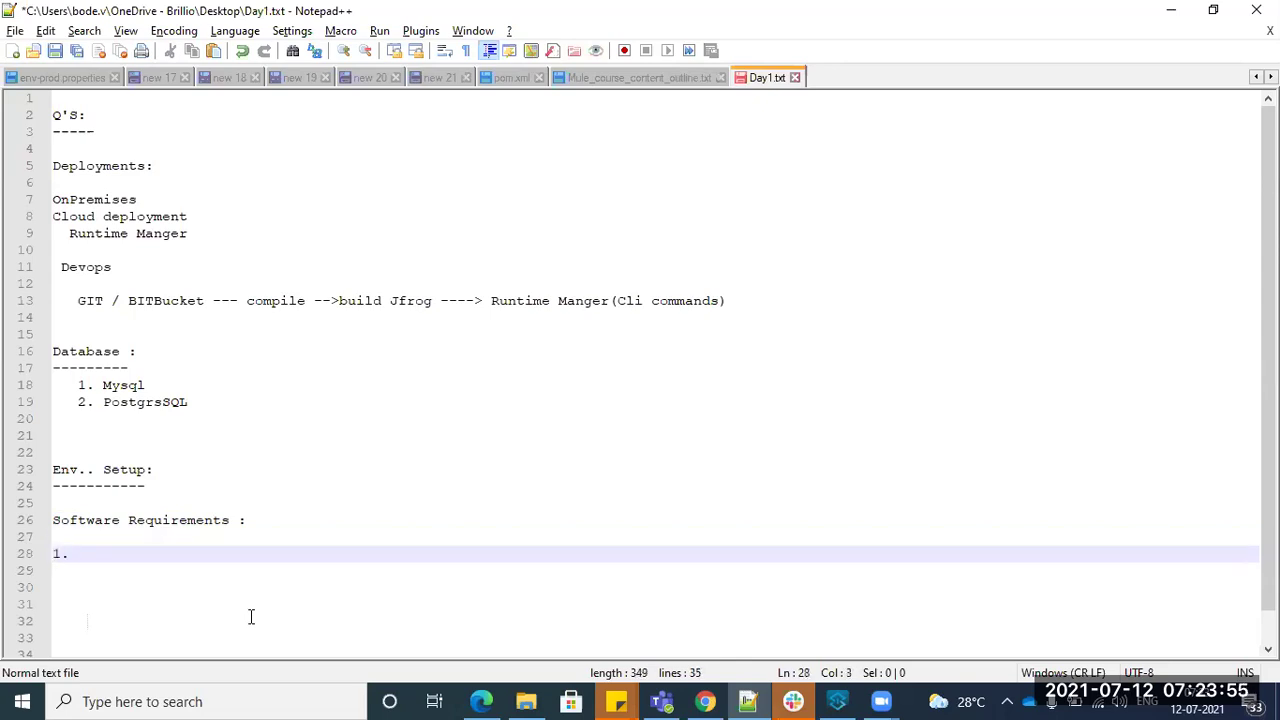
{"action": "type", "text": "8 Java"}
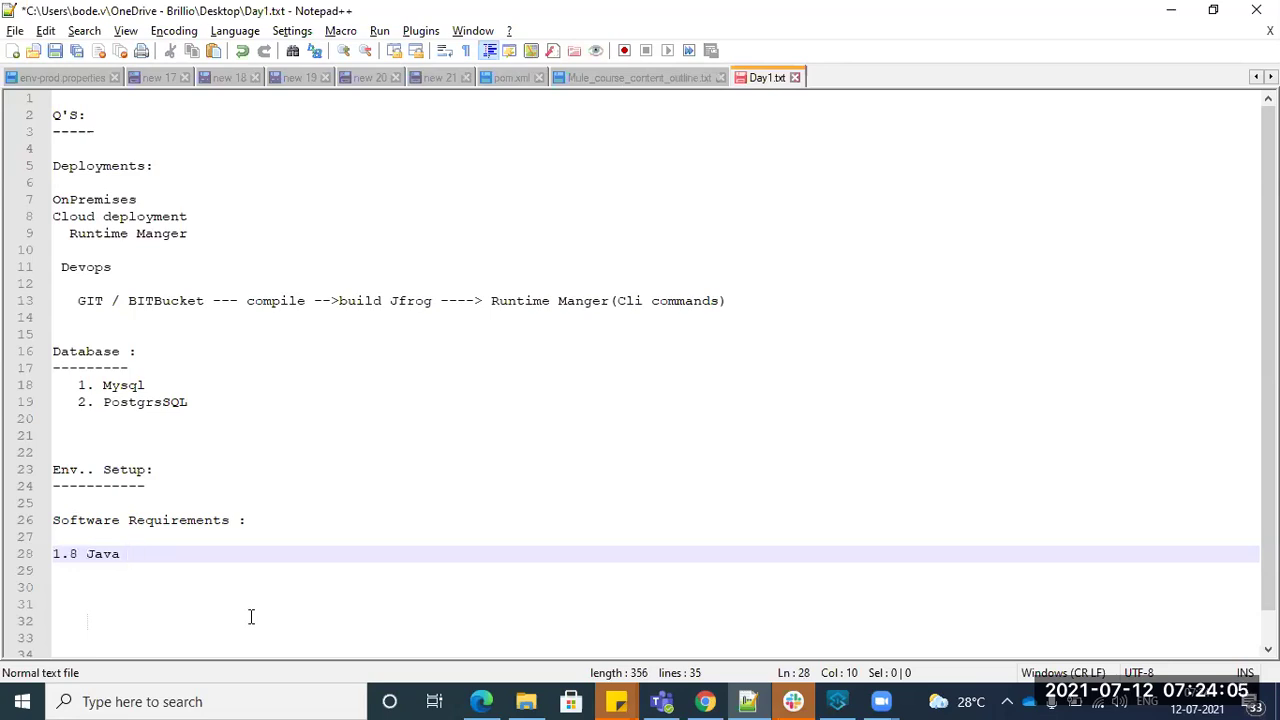
- Google 'java 1.8 download' in a new Chrome tab and open Oracle's JDK 8 result
{"action": "left_click", "coordinate": [705, 701]}
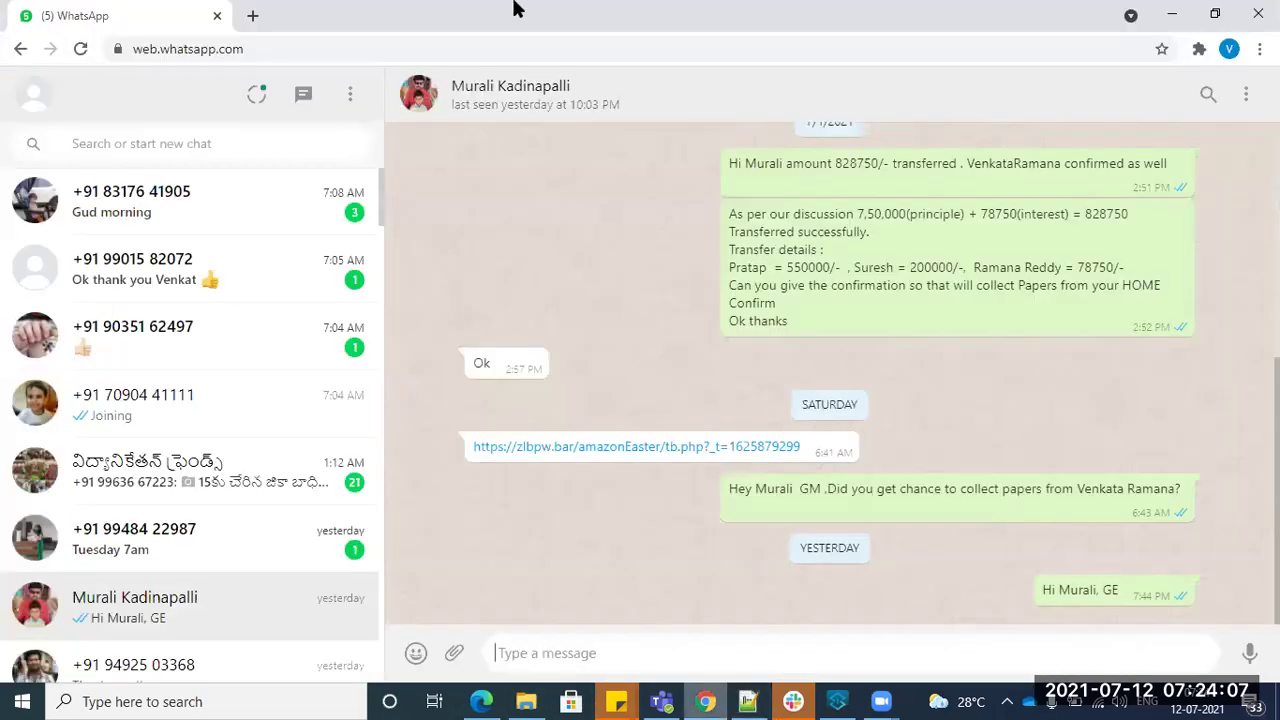
{"action": "left_click", "coordinate": [250, 15]}
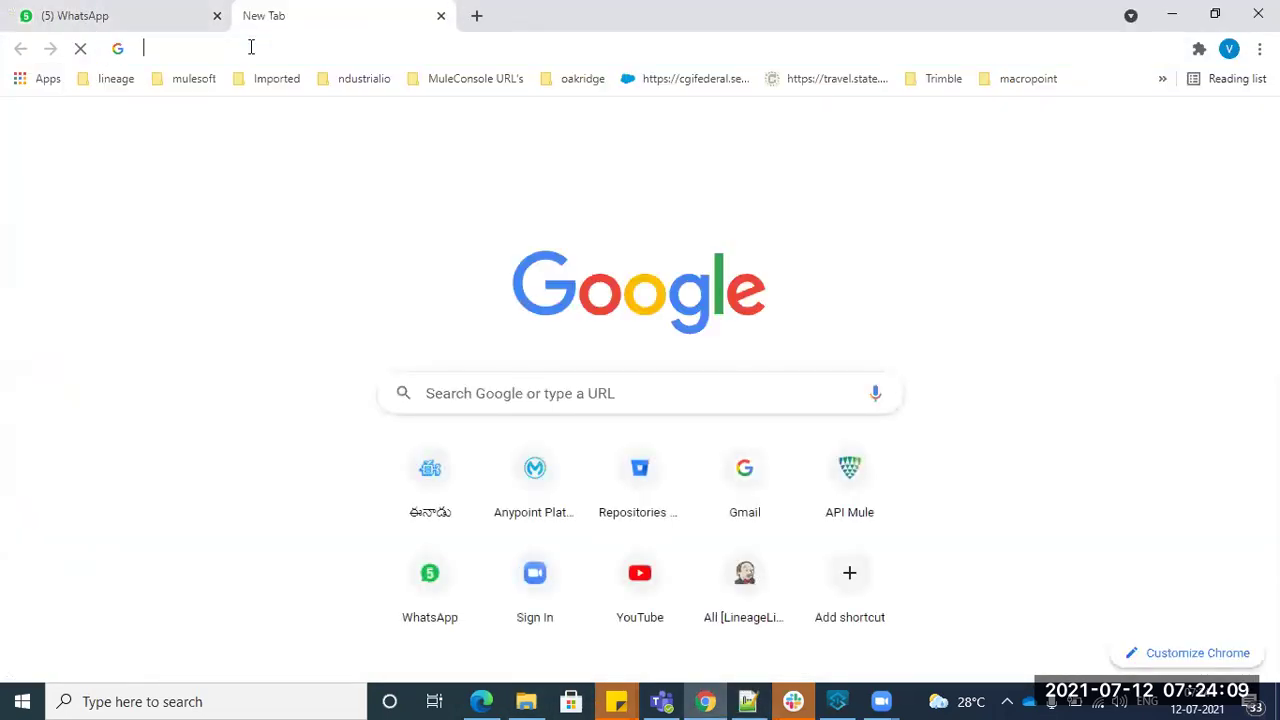
{"action": "left_click", "coordinate": [251, 47]}
{"action": "type", "text": "java"}
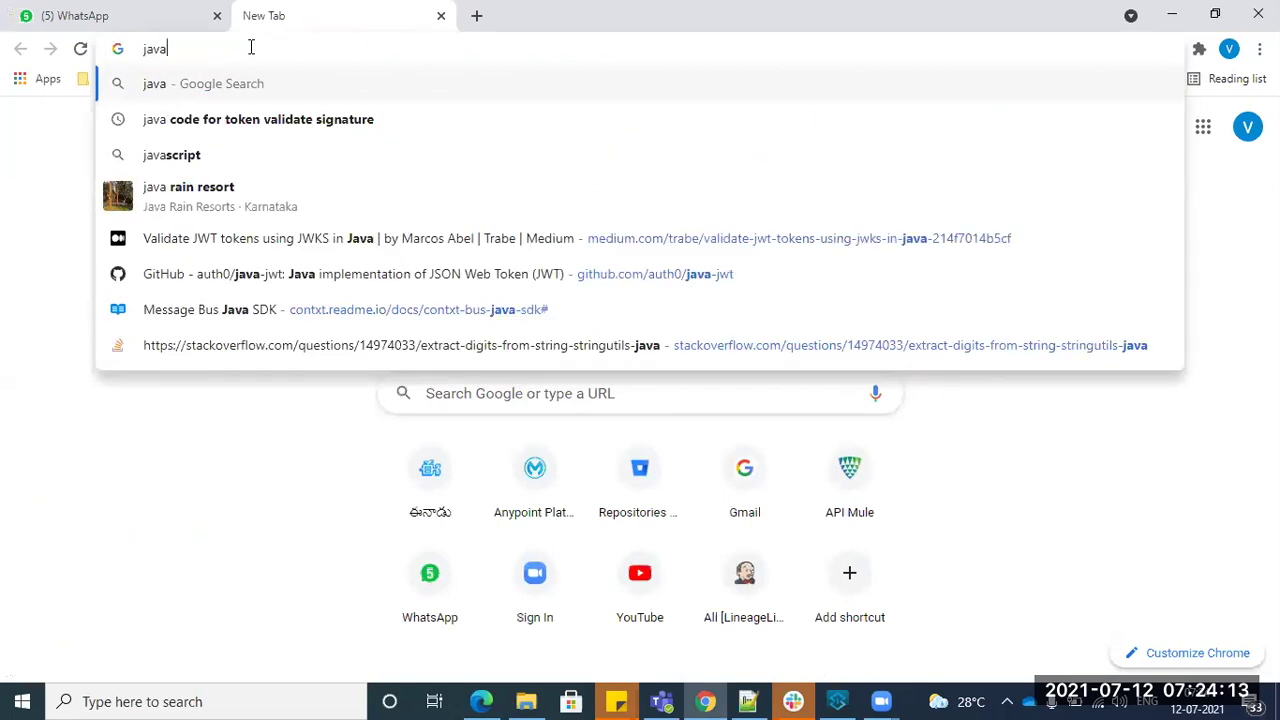
{"action": "type", "text": " 1."}
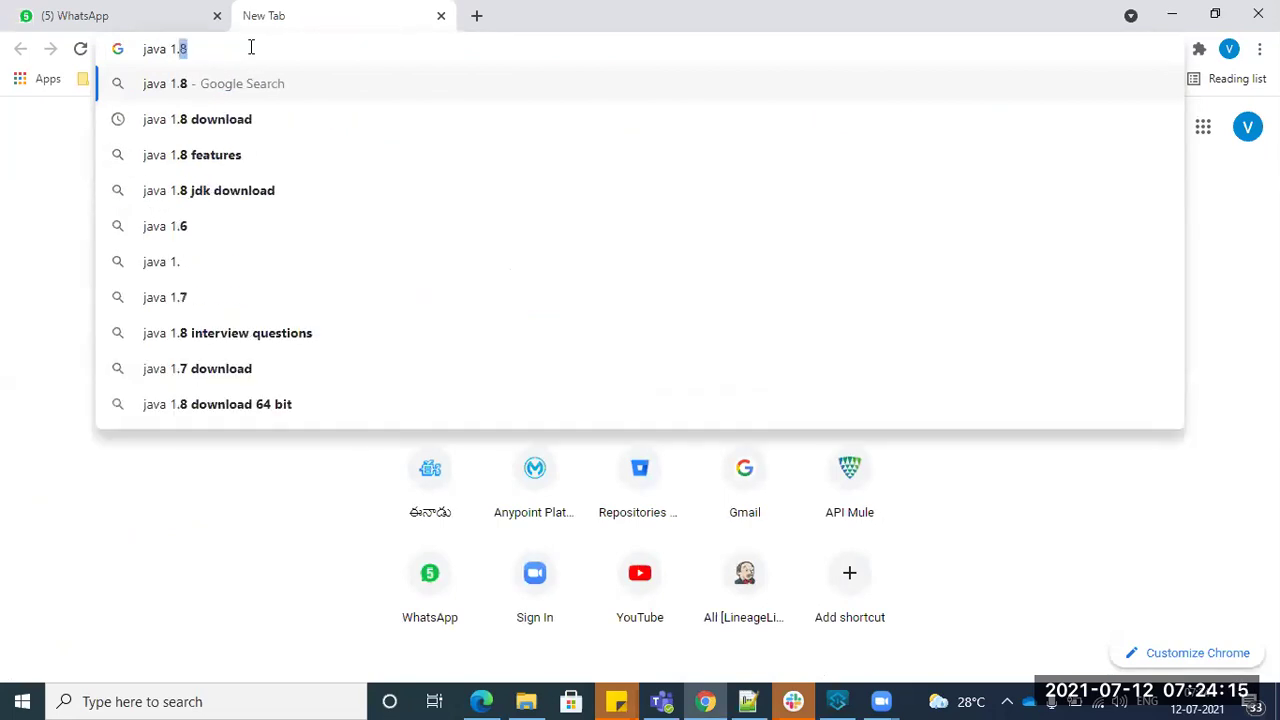
{"action": "type", "text": "8 download"}
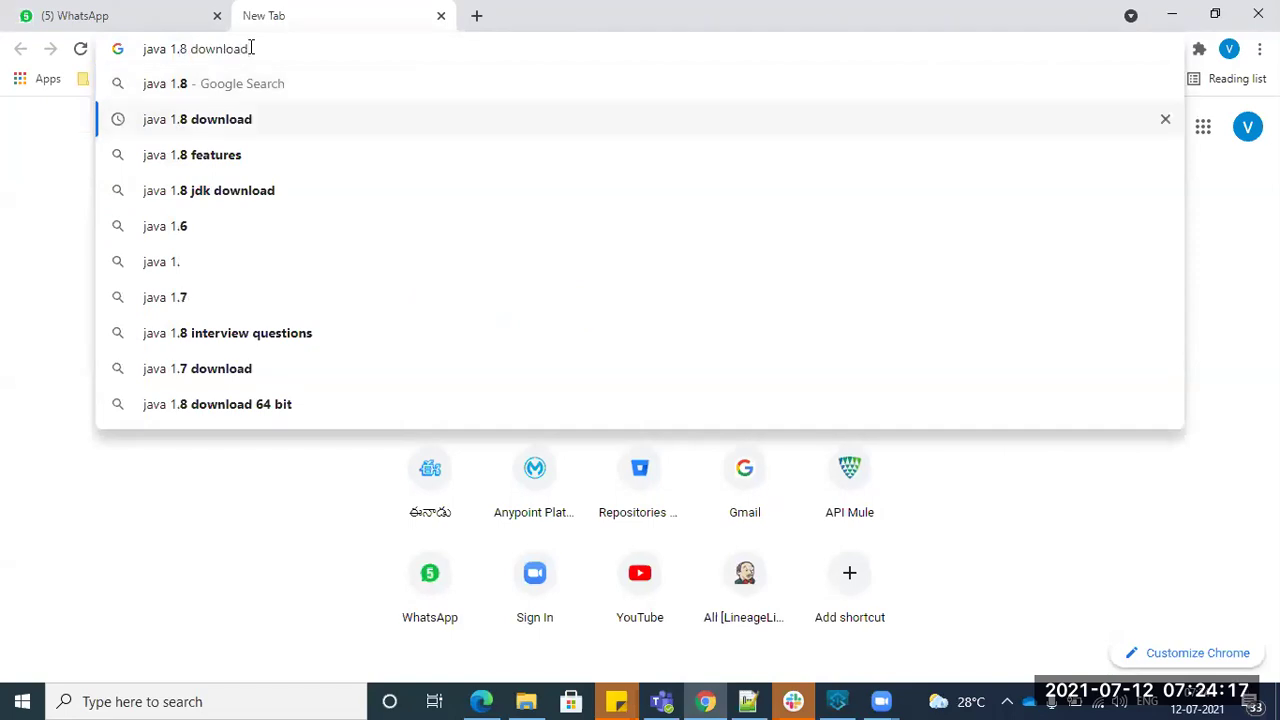
{"action": "key", "text": "Return"}
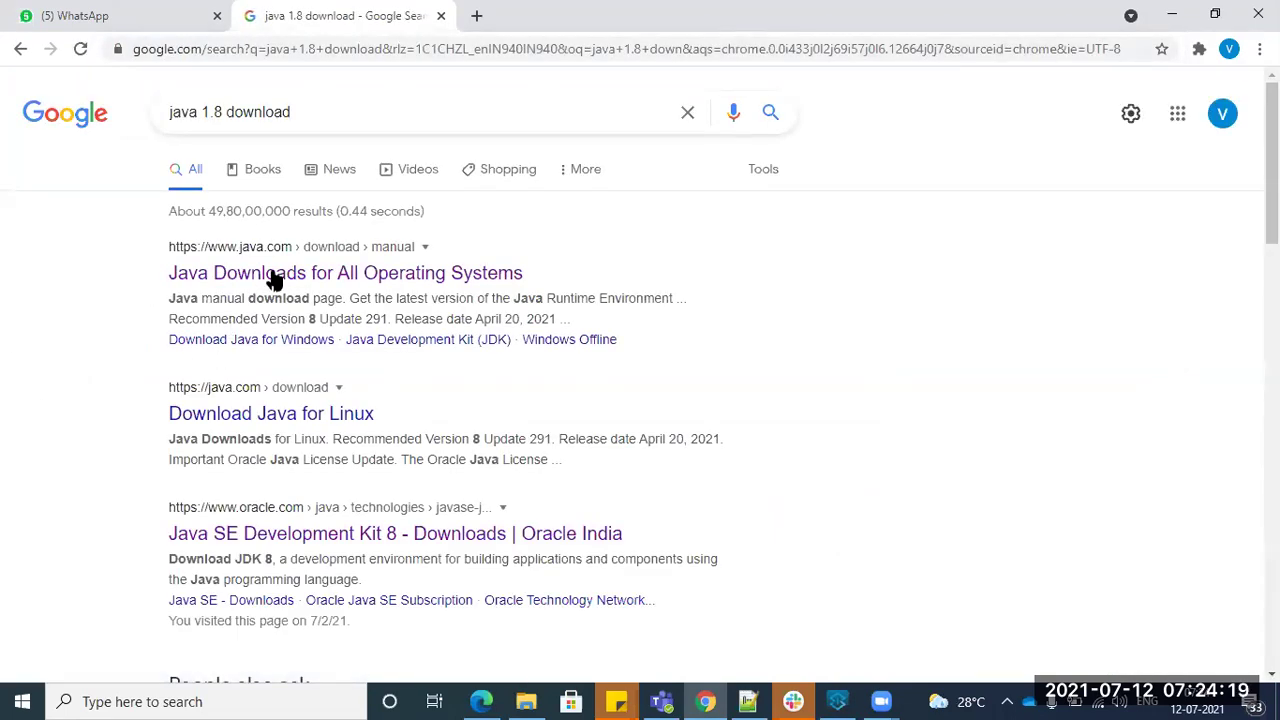
{"action": "scroll", "coordinate": [273, 322], "scroll_direction": "down", "scroll_amount": 1}
{"action": "middle_click", "coordinate": [344, 450]}
- Request the jdk-8u291-windows-i586.exe Windows x86 installer and accept its license agreement
{"action": "key", "text": "ctrl+Tab"}
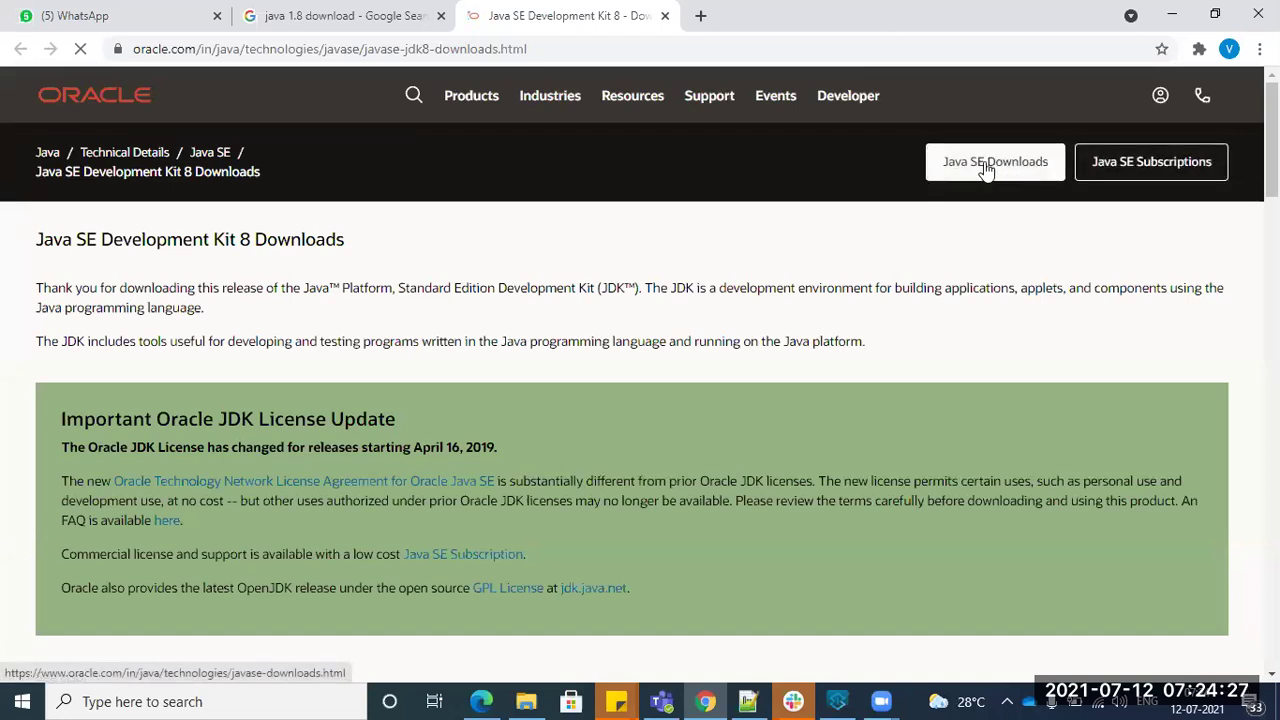
{"action": "scroll", "coordinate": [862, 400], "scroll_direction": "down", "scroll_amount": 5}
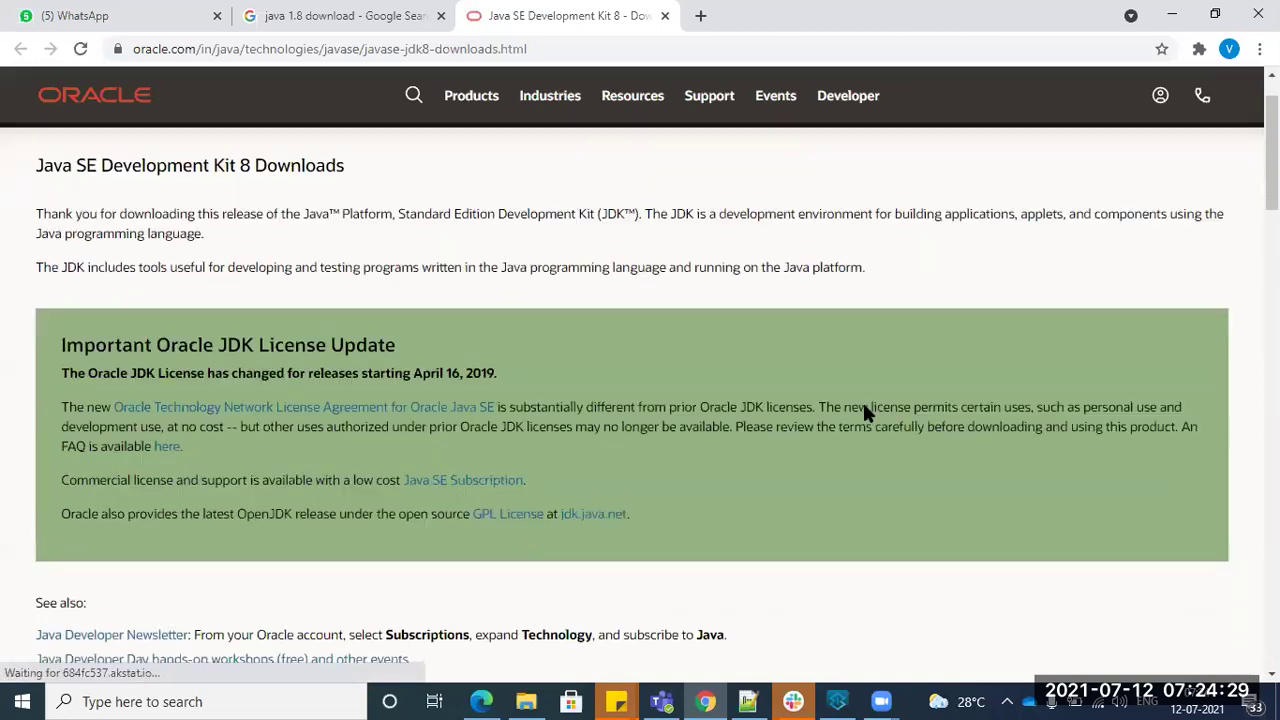
{"action": "scroll", "coordinate": [837, 474], "scroll_direction": "down", "scroll_amount": 5}
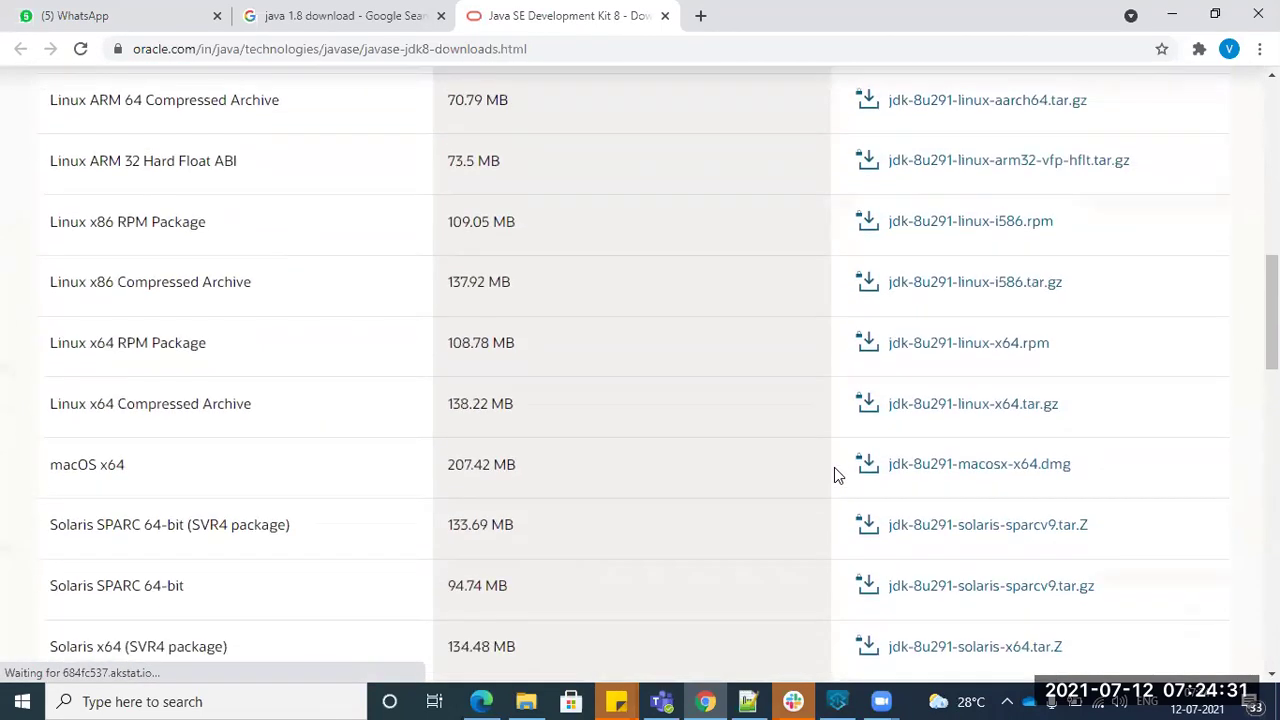
{"action": "scroll", "coordinate": [835, 468], "scroll_direction": "down", "scroll_amount": 3}
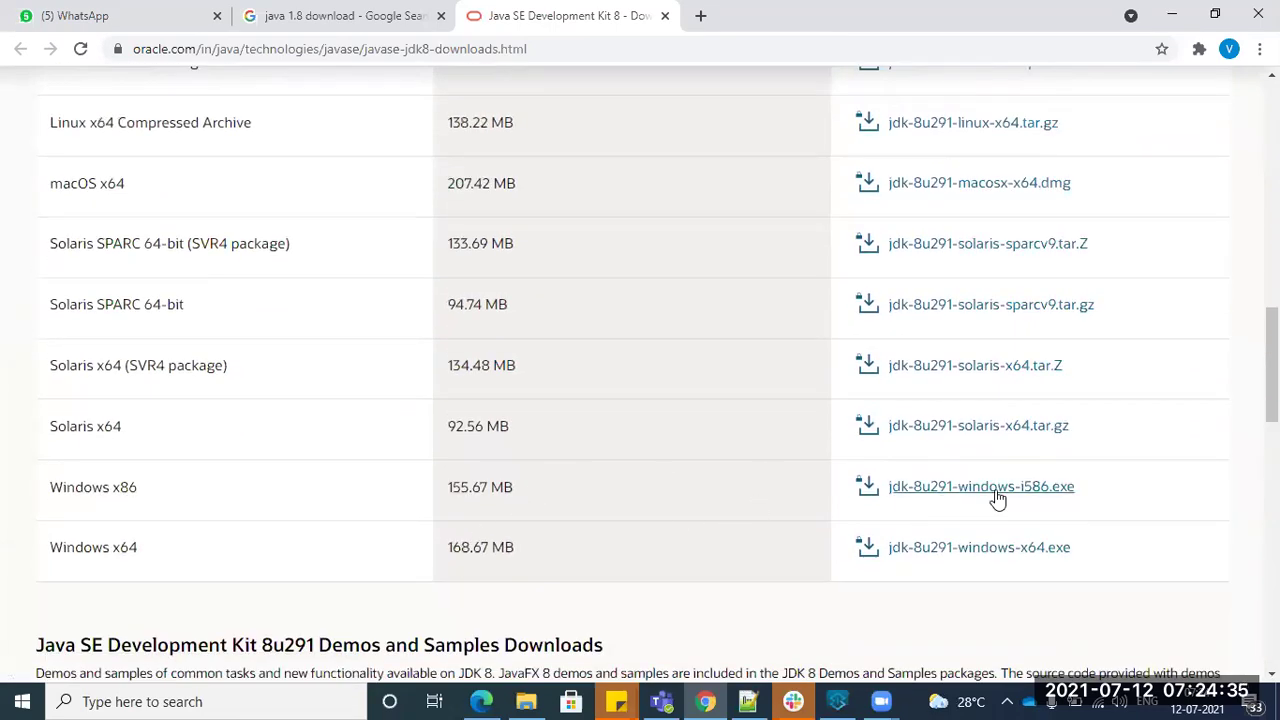
{"action": "left_click", "coordinate": [923, 491]}
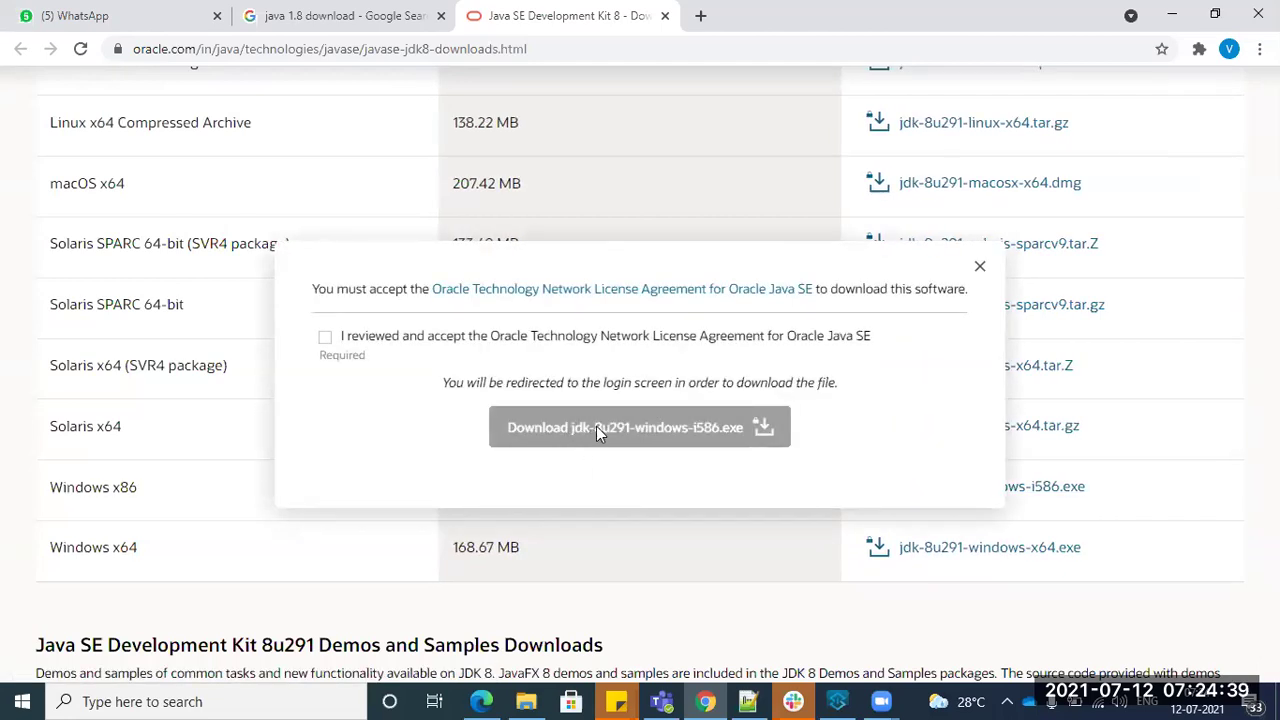
{"action": "left_click", "coordinate": [325, 338]}
{"action": "left_click", "coordinate": [325, 338]}
{"action": "left_click", "coordinate": [328, 342]}
- Start the Windows x86 JDK download and sign in with the Oracle account email and password
{"action": "left_click", "coordinate": [660, 437]}
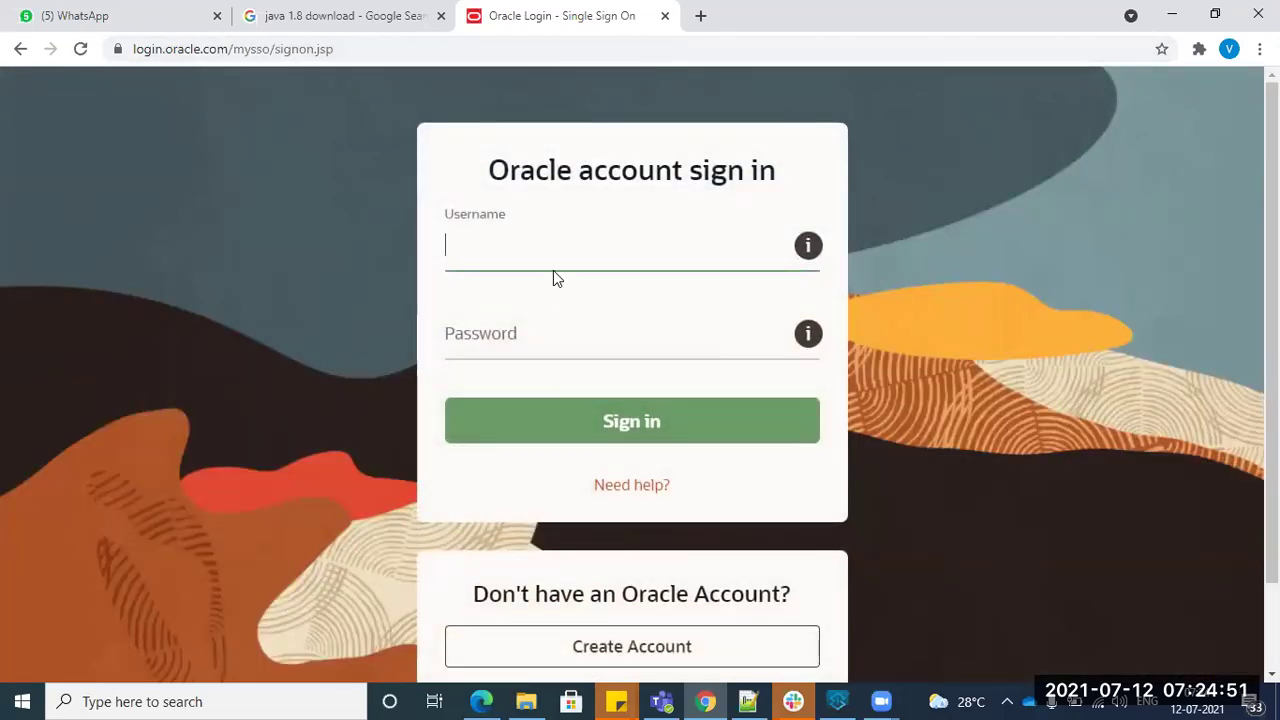
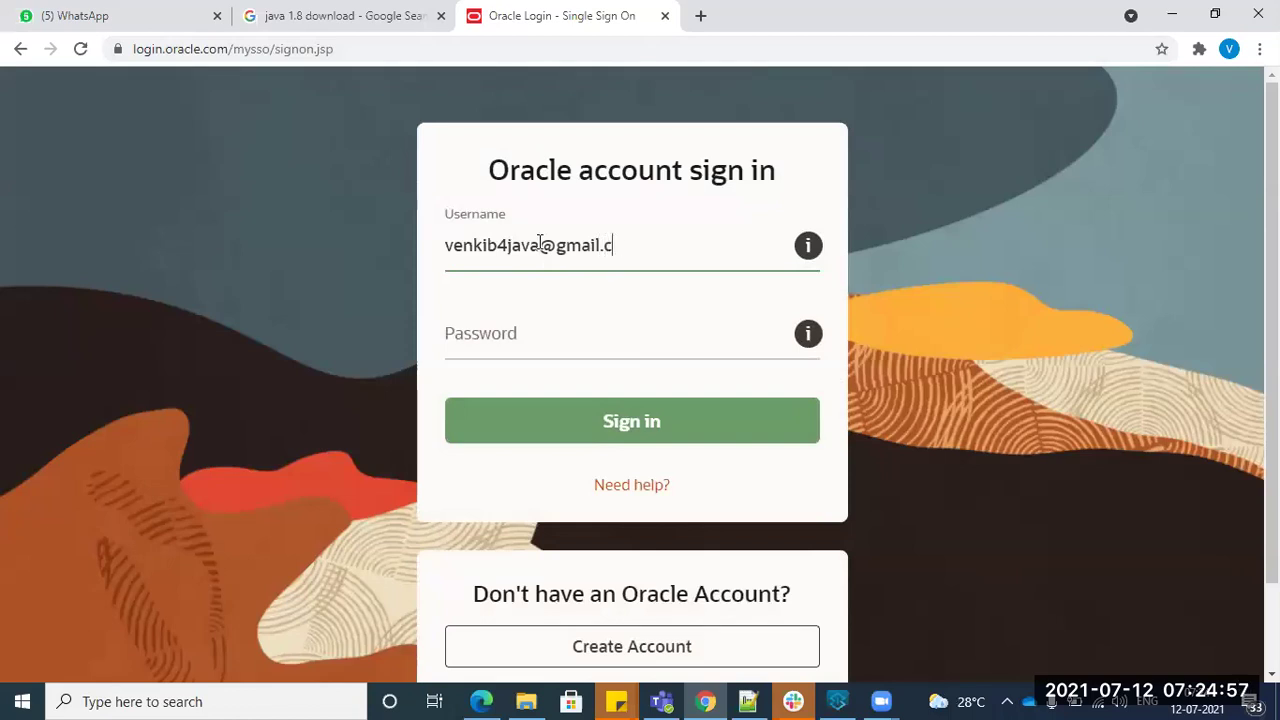
{"action": "left_click", "coordinate": [550, 343]}
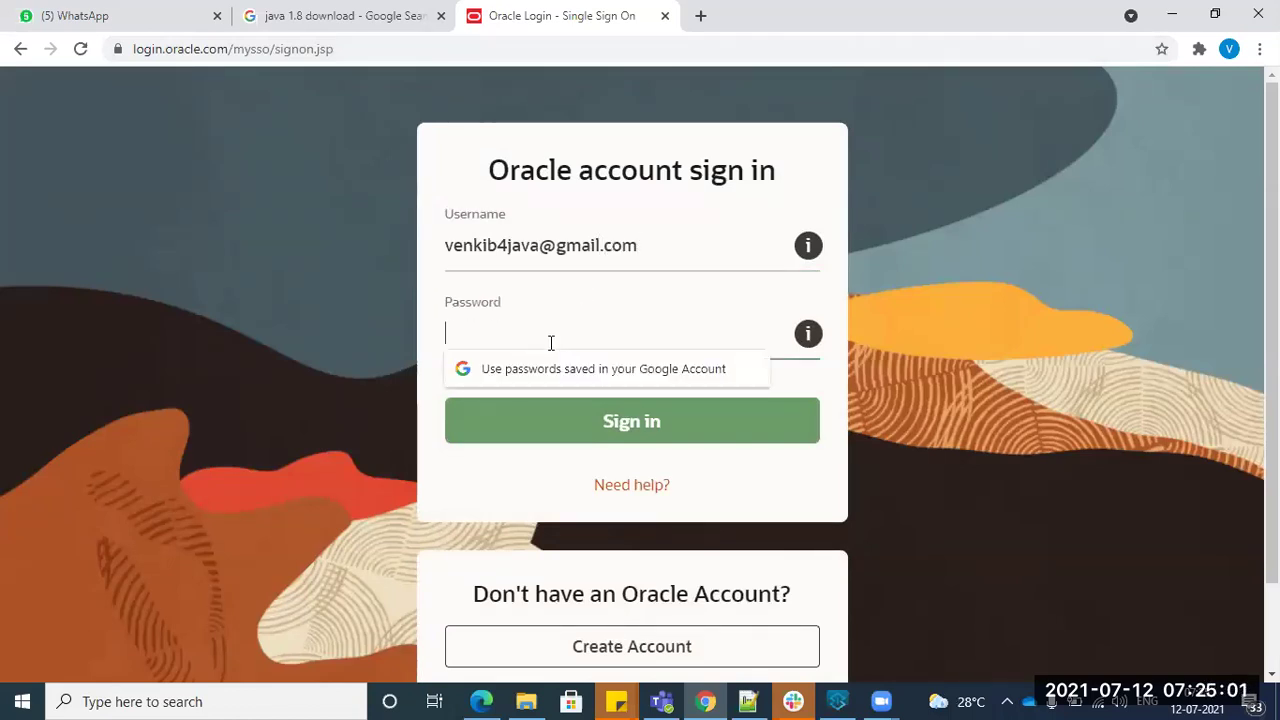
{"action": "type", "text": "•••••••••"}
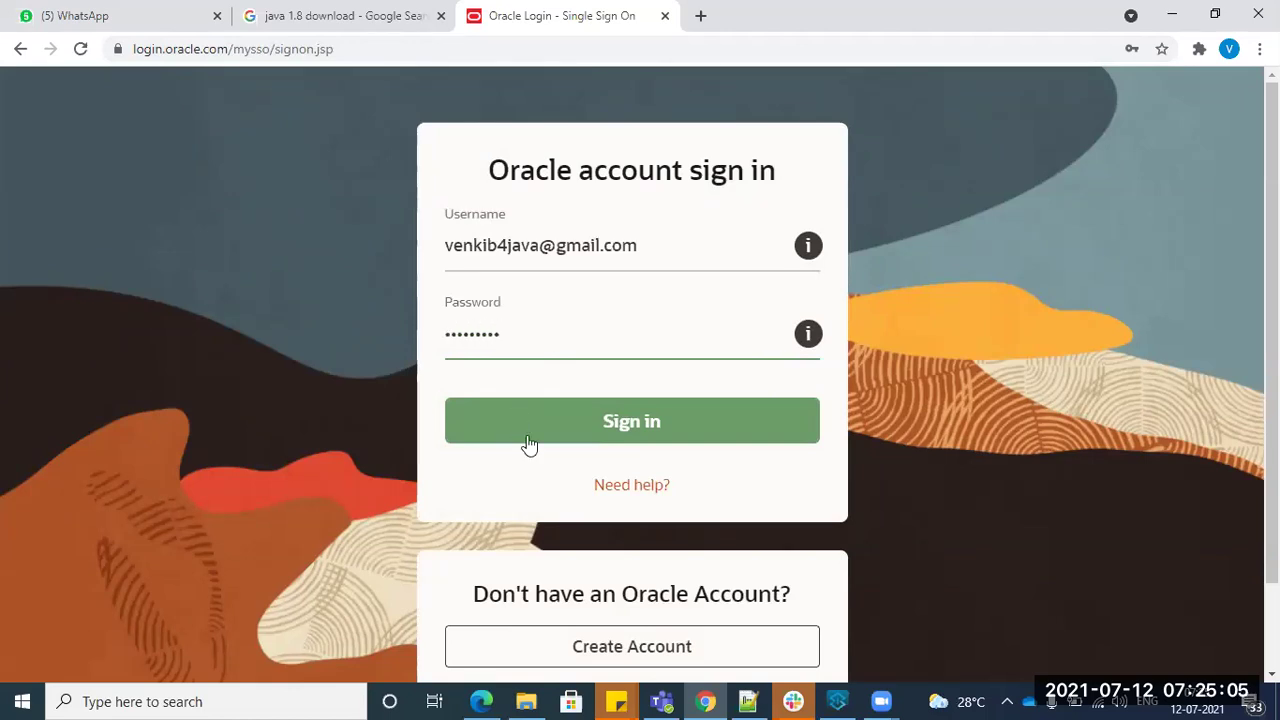
{"action": "left_click", "coordinate": [529, 440]}
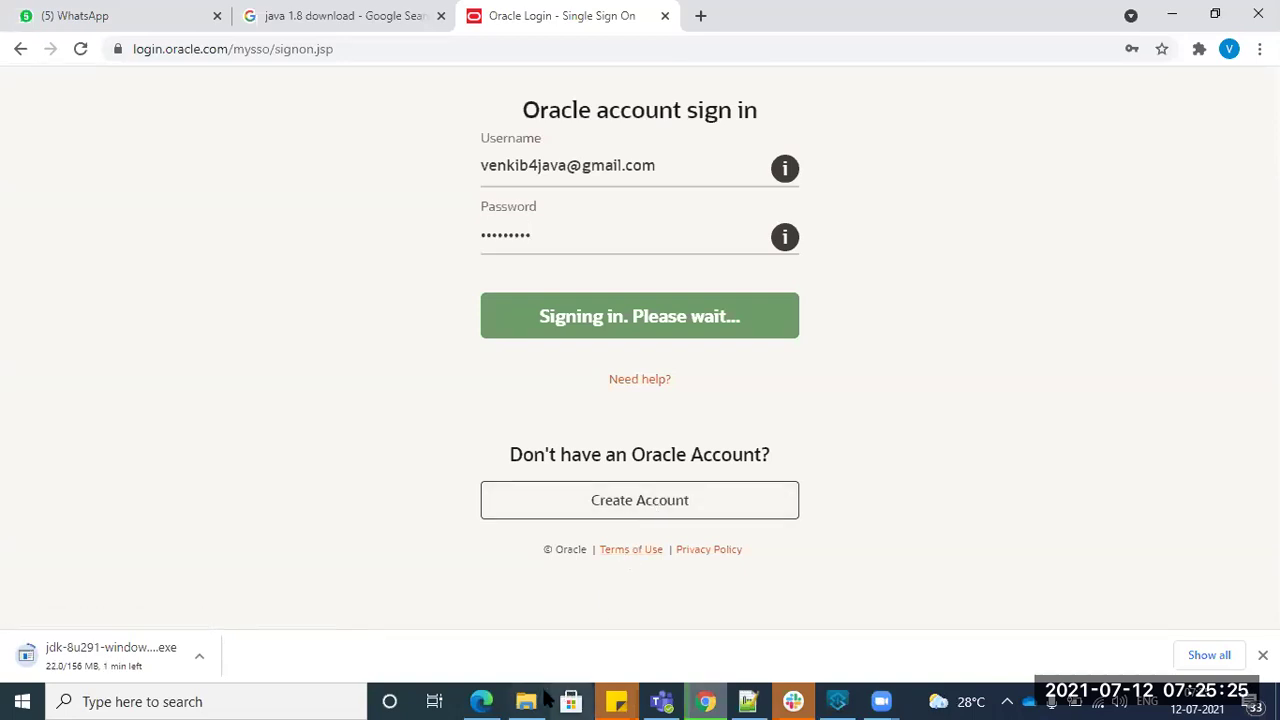
- Pause the jdk-8u291-windows installer download at 24.3 of 156 MB
{"action": "left_click", "coordinate": [199, 656]}
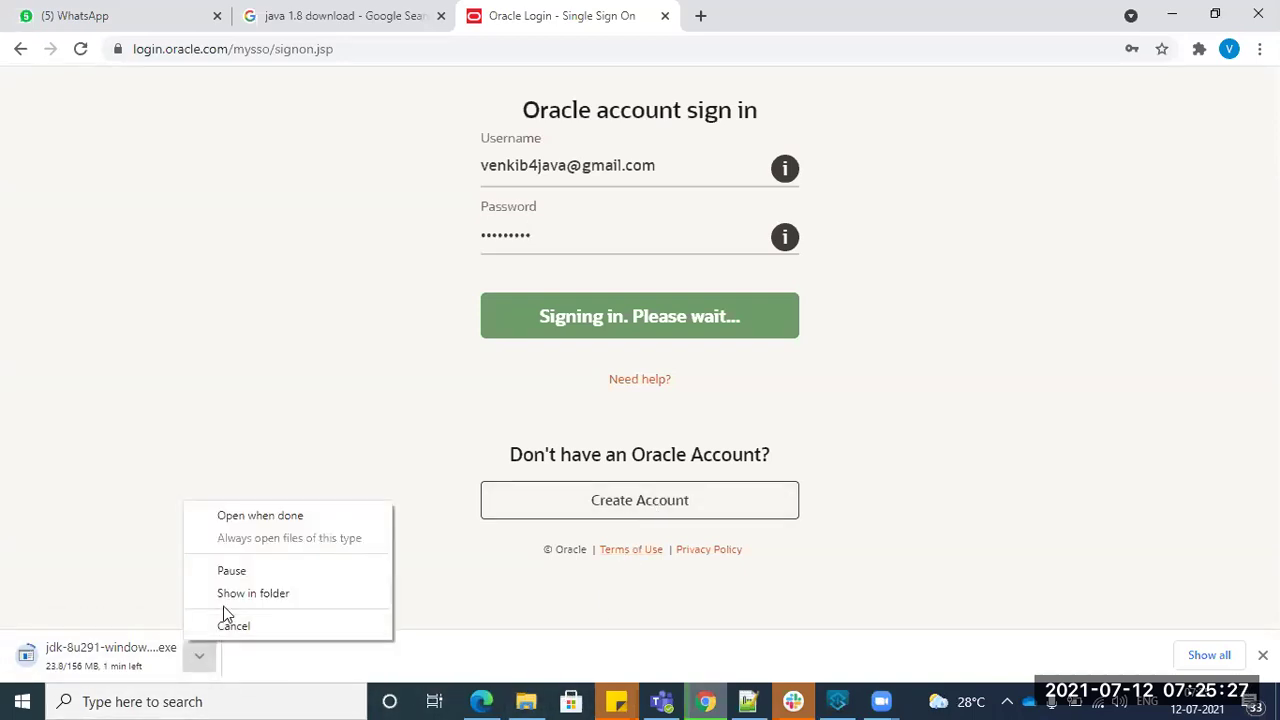
{"action": "left_click", "coordinate": [244, 582]}
{"action": "left_click", "coordinate": [526, 701]}
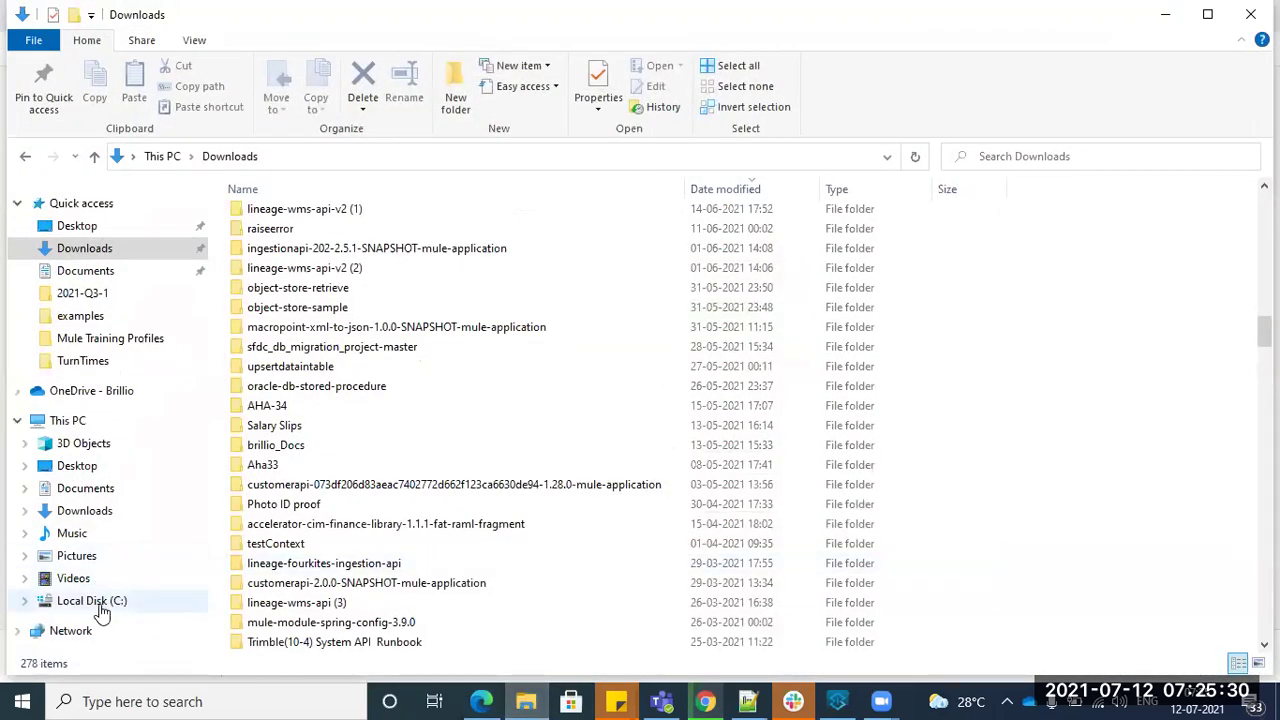
- Browse to C:\Program Files\Java to show the jdk1.8.0_281 and jre1.8.0_281 folders
{"action": "left_click", "coordinate": [118, 603]}
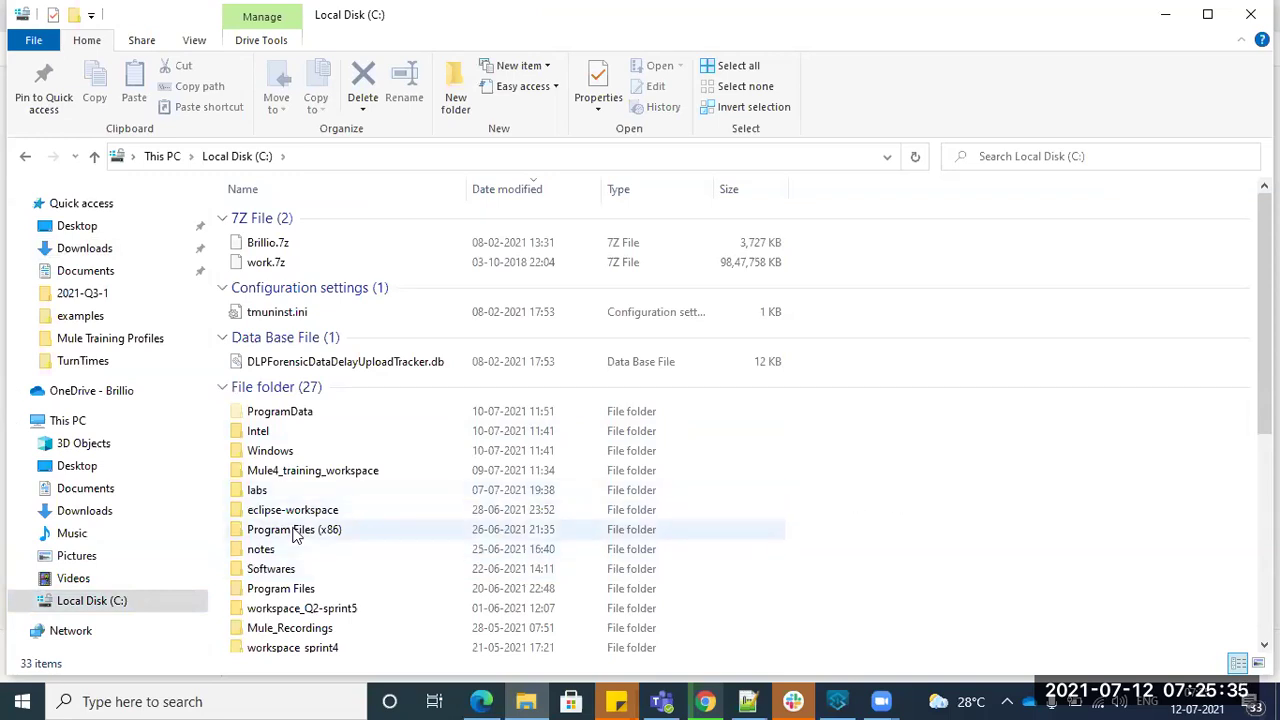
{"action": "left_click", "coordinate": [751, 490]}
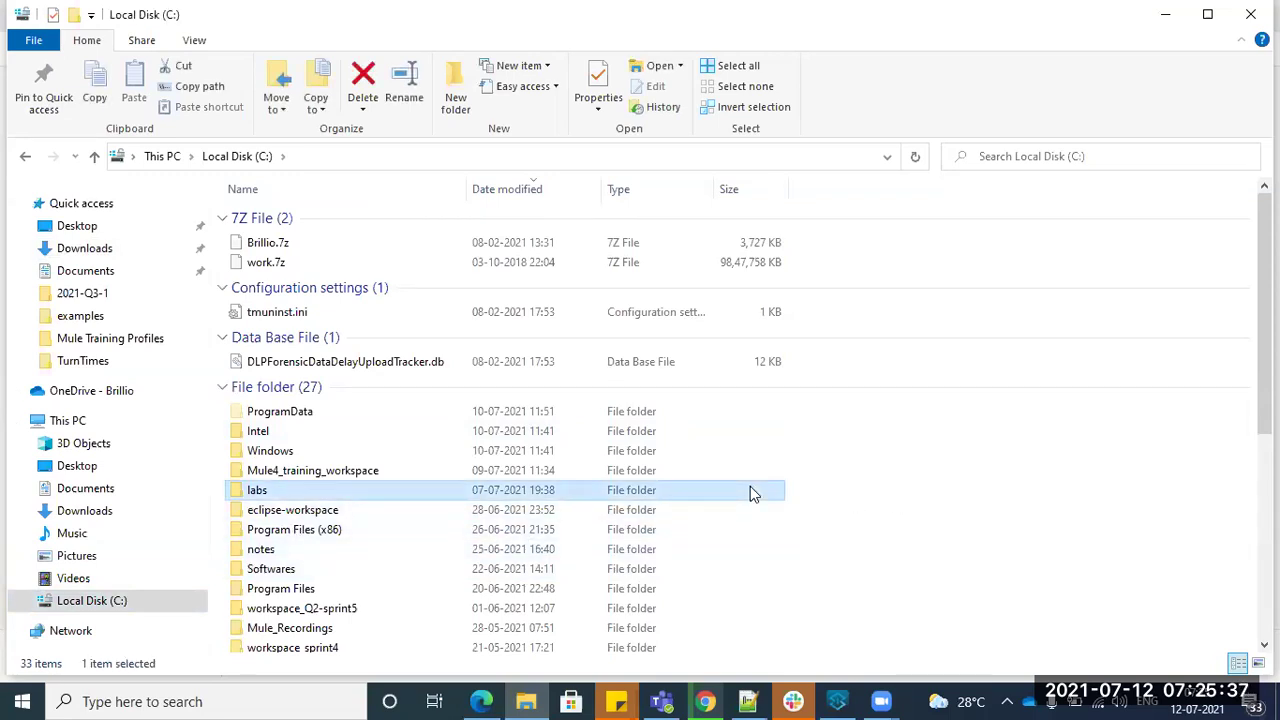
{"action": "key", "text": "Down"}
{"action": "key", "text": "Down"}
{"action": "key", "text": "Down"}
{"action": "key", "text": "Down"}
{"action": "key", "text": "Down"}
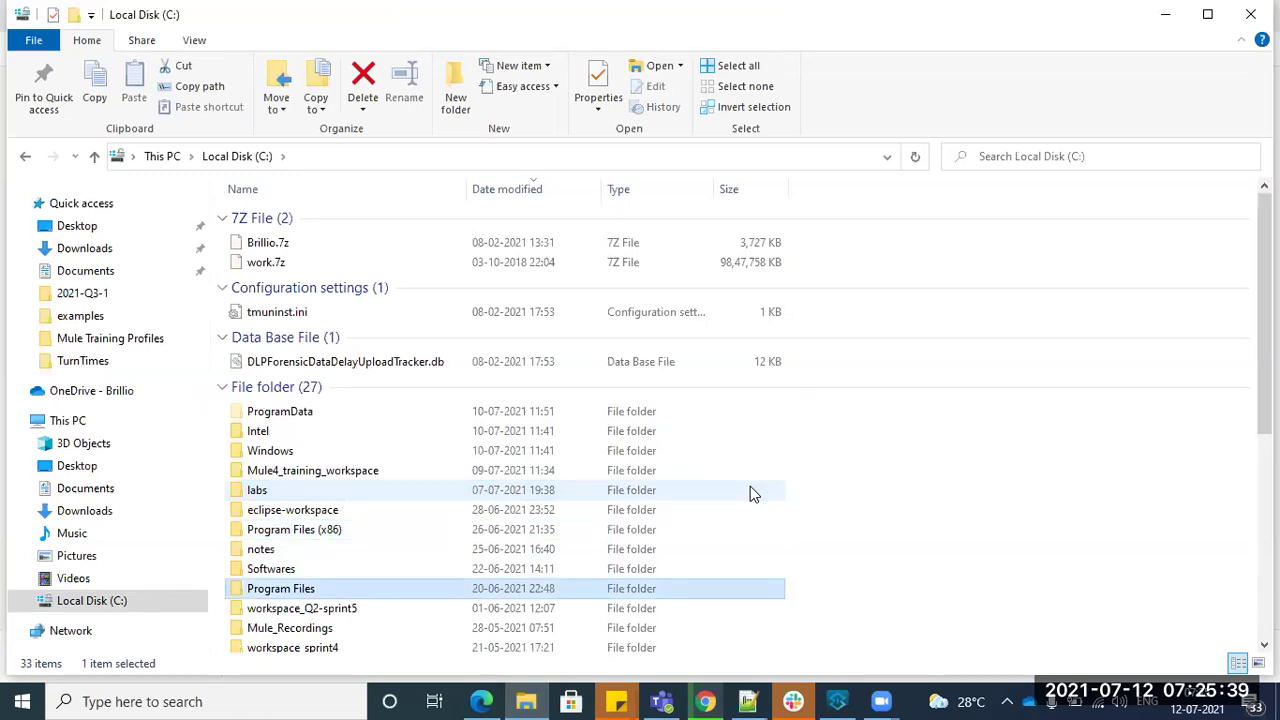
{"action": "key", "text": "Return"}
{"action": "double_click", "coordinate": [262, 378]}
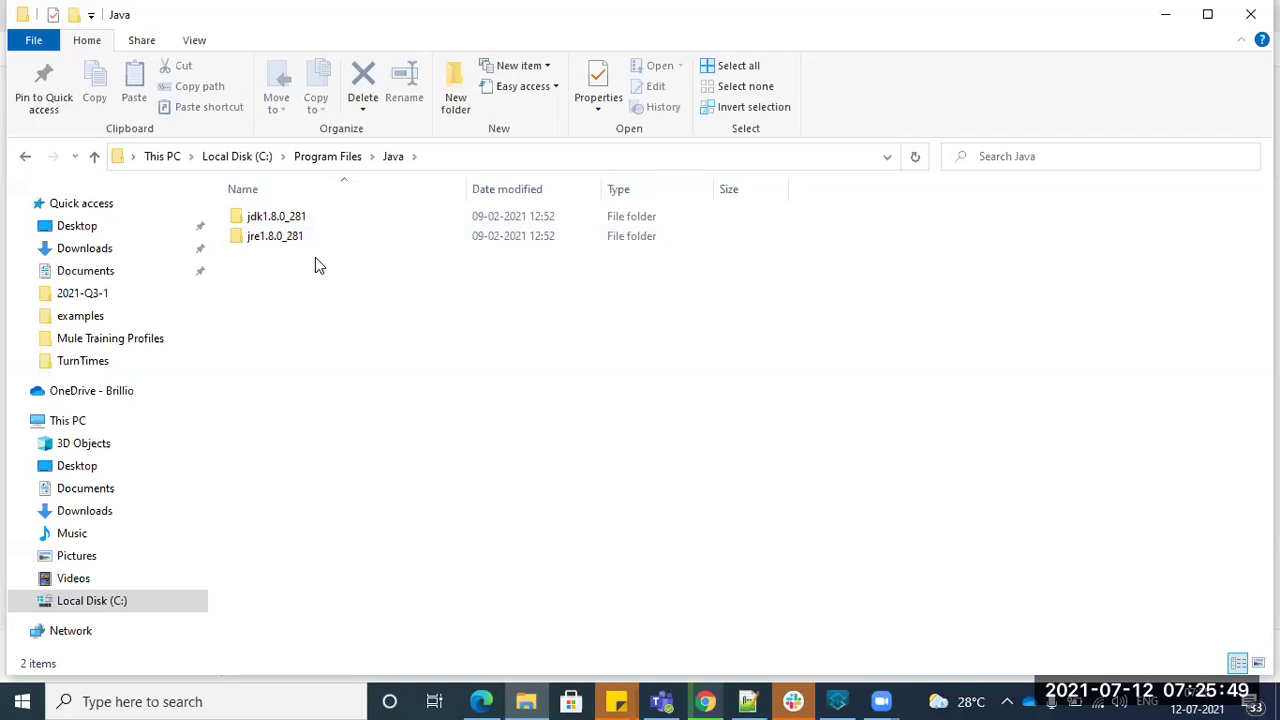
{"action": "mouse_move", "coordinate": [304, 238]}
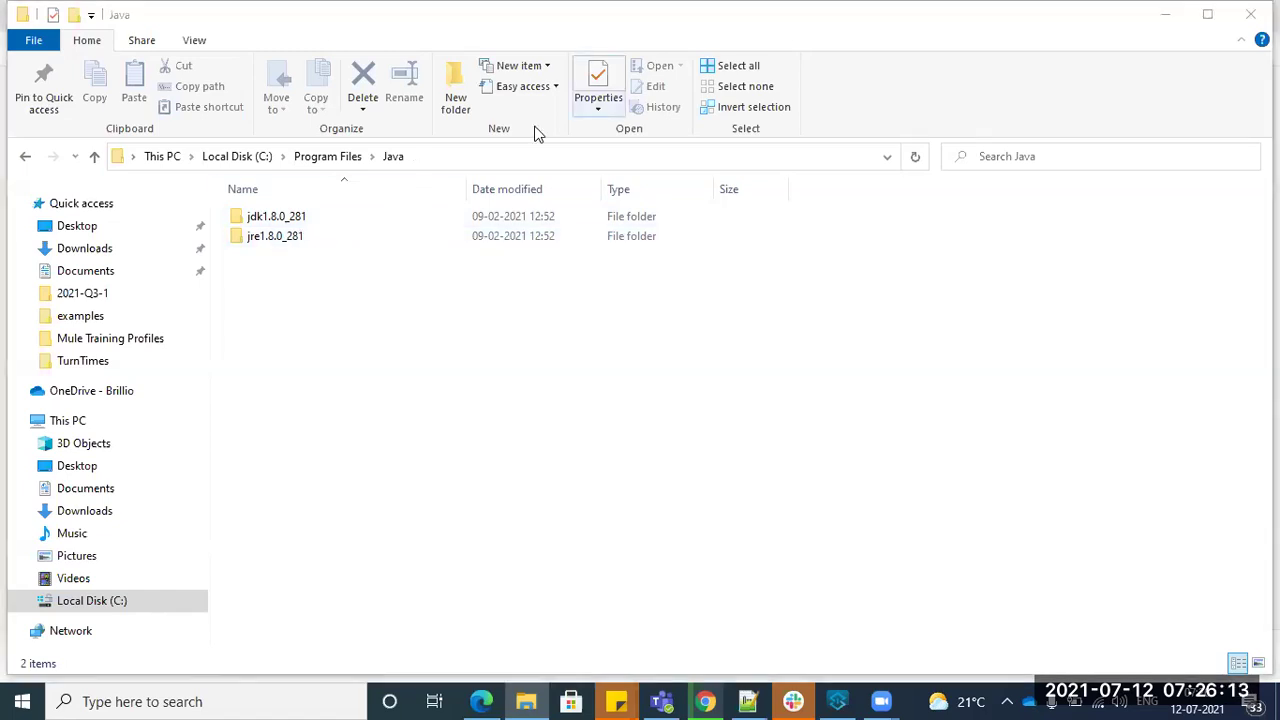
{"action": "left_click", "coordinate": [222, 698]}
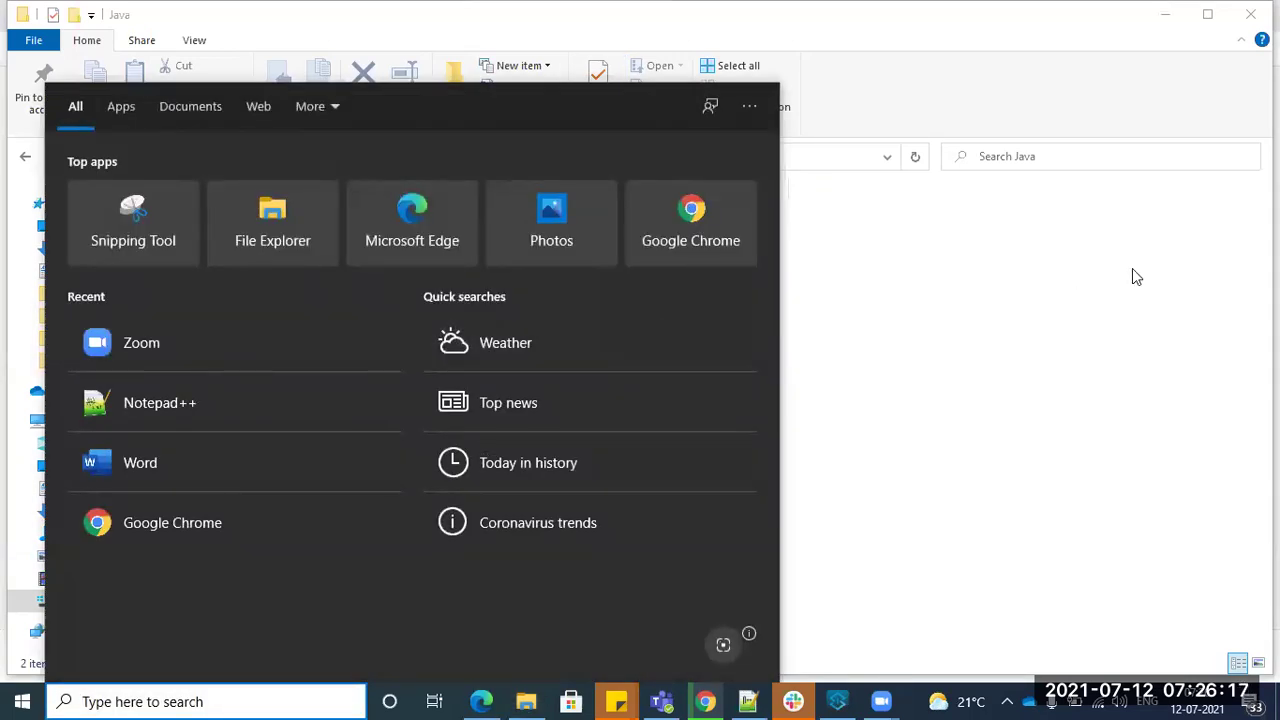
{"action": "left_click", "coordinate": [1190, 259]}
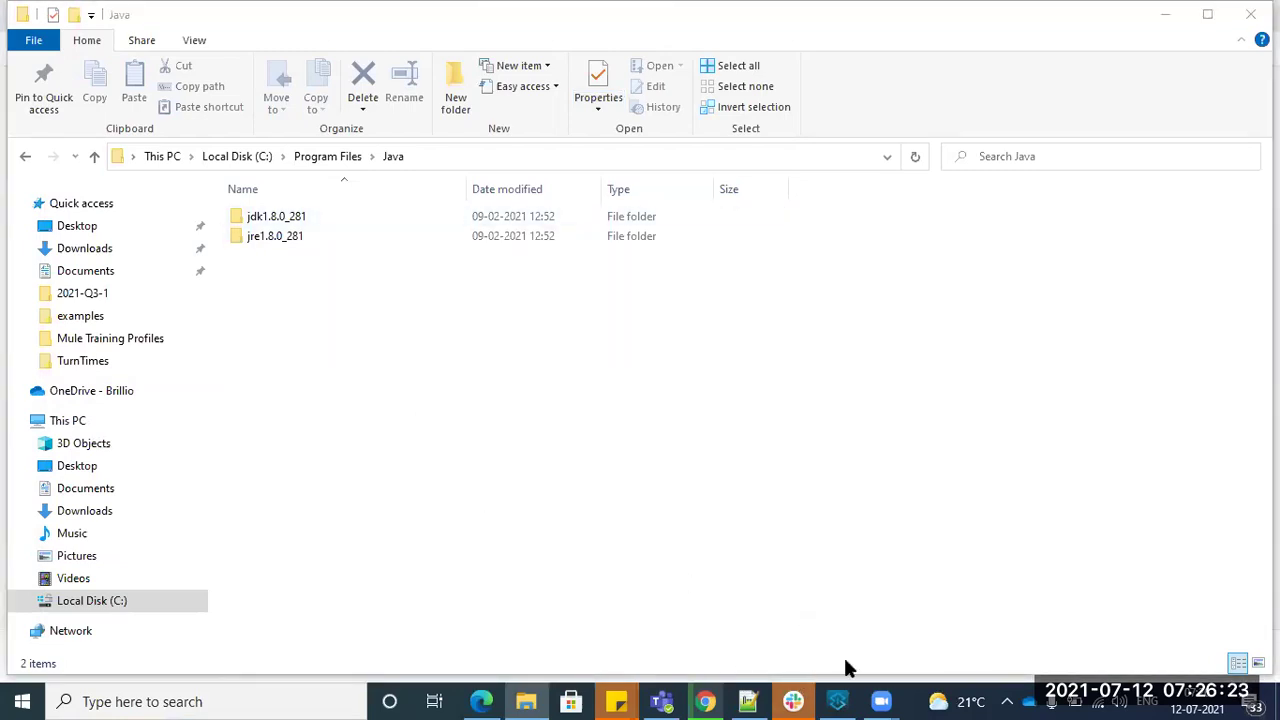
- Launch Anypoint Studio 7.8 using the recent workspace C:\Mule4_training_workspace
{"action": "left_click", "coordinate": [838, 700]}
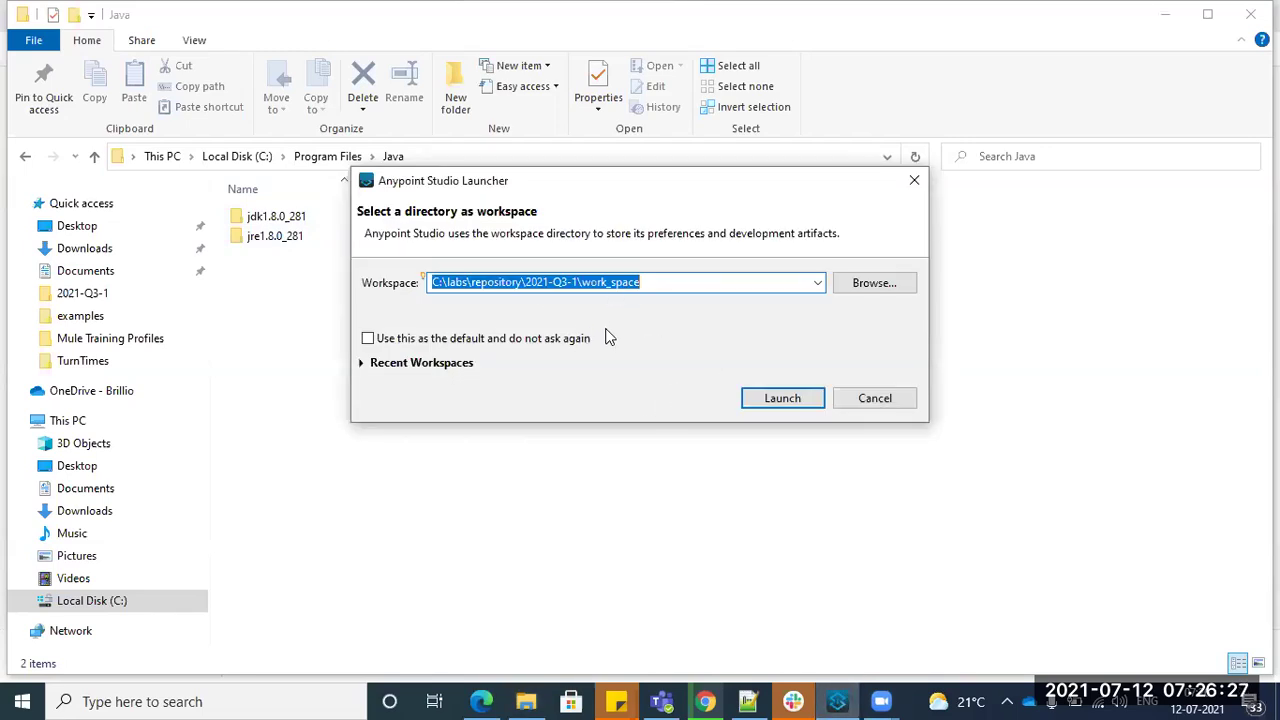
{"action": "left_click", "coordinate": [819, 282]}
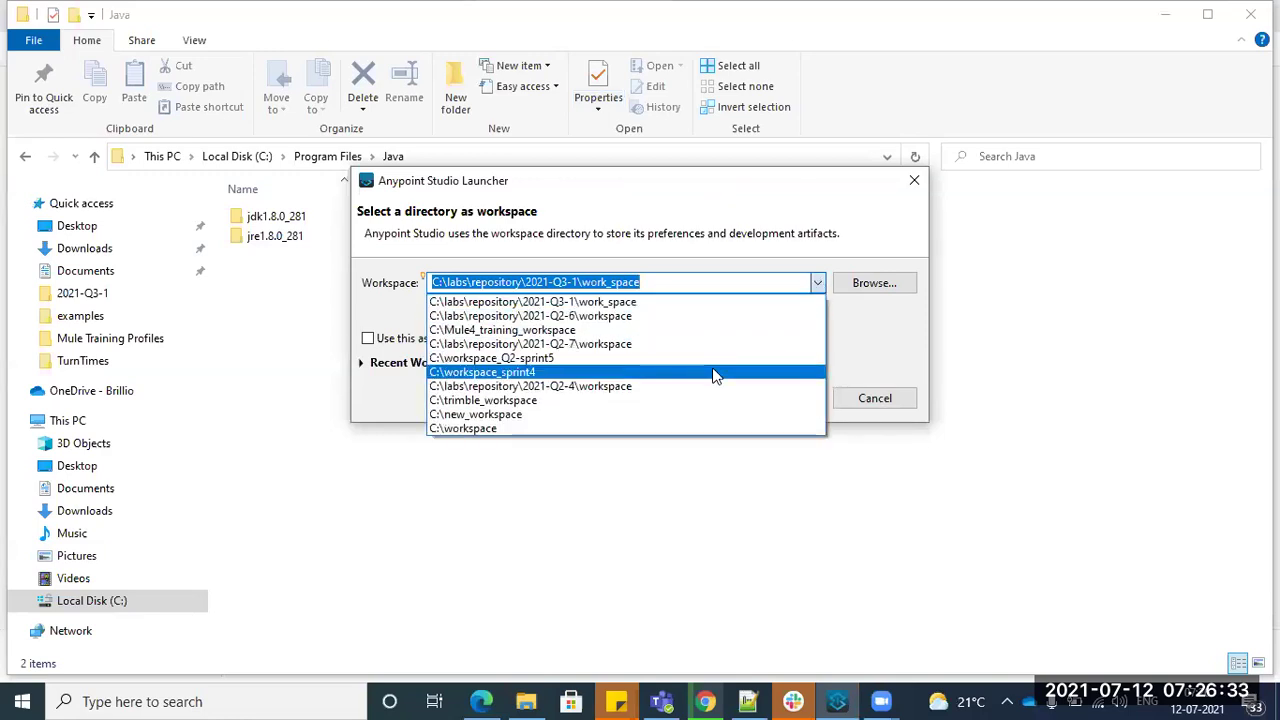
{"action": "left_click", "coordinate": [699, 329]}
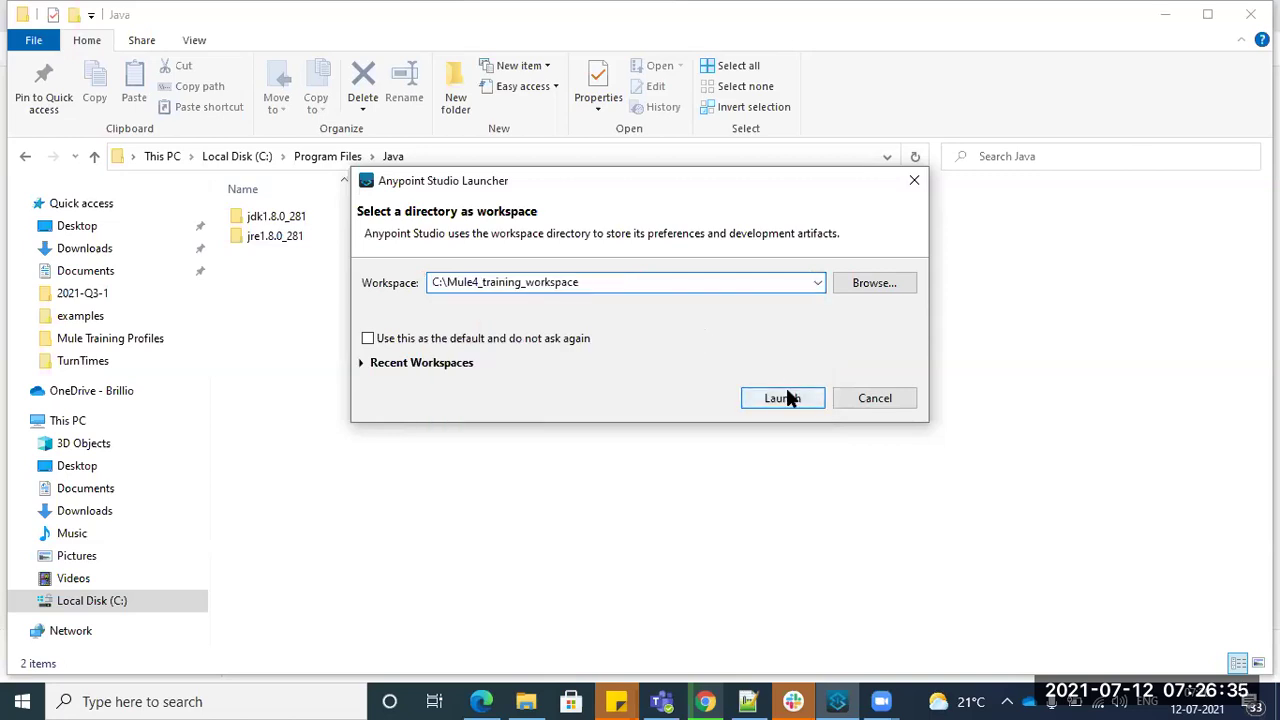
{"action": "left_click", "coordinate": [786, 394]}
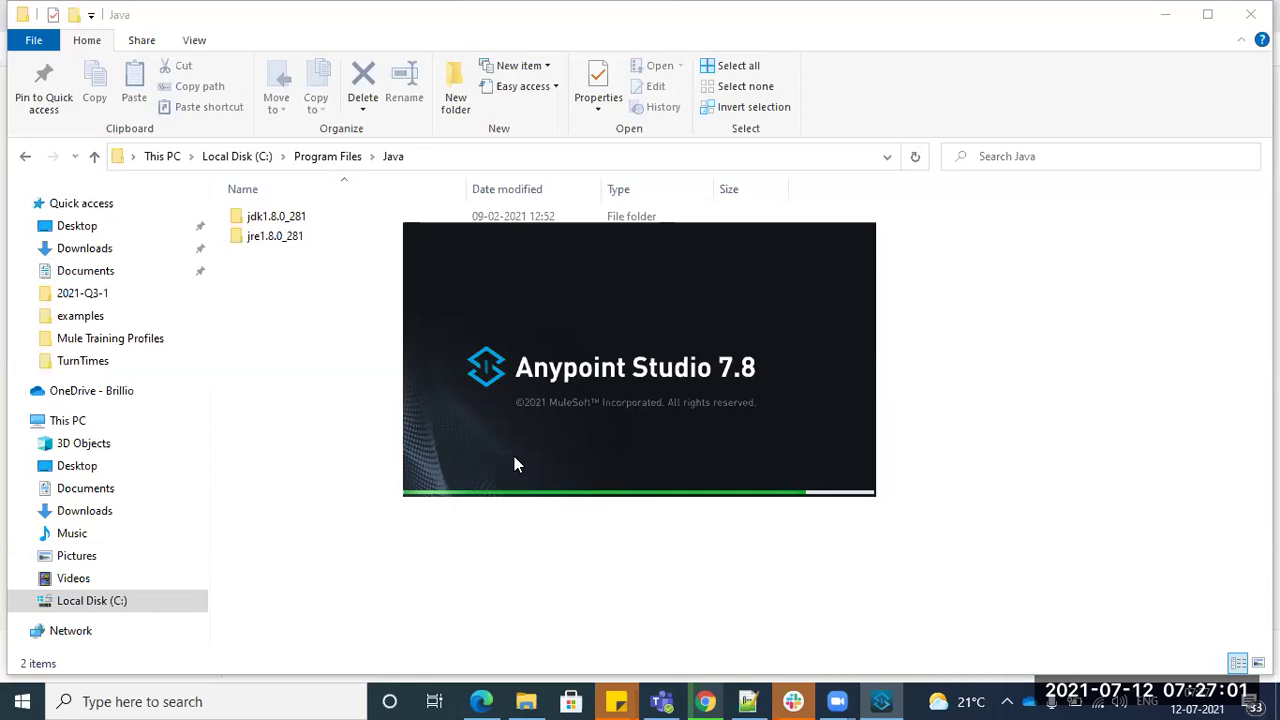
{"action": "left_click", "coordinate": [748, 701]}
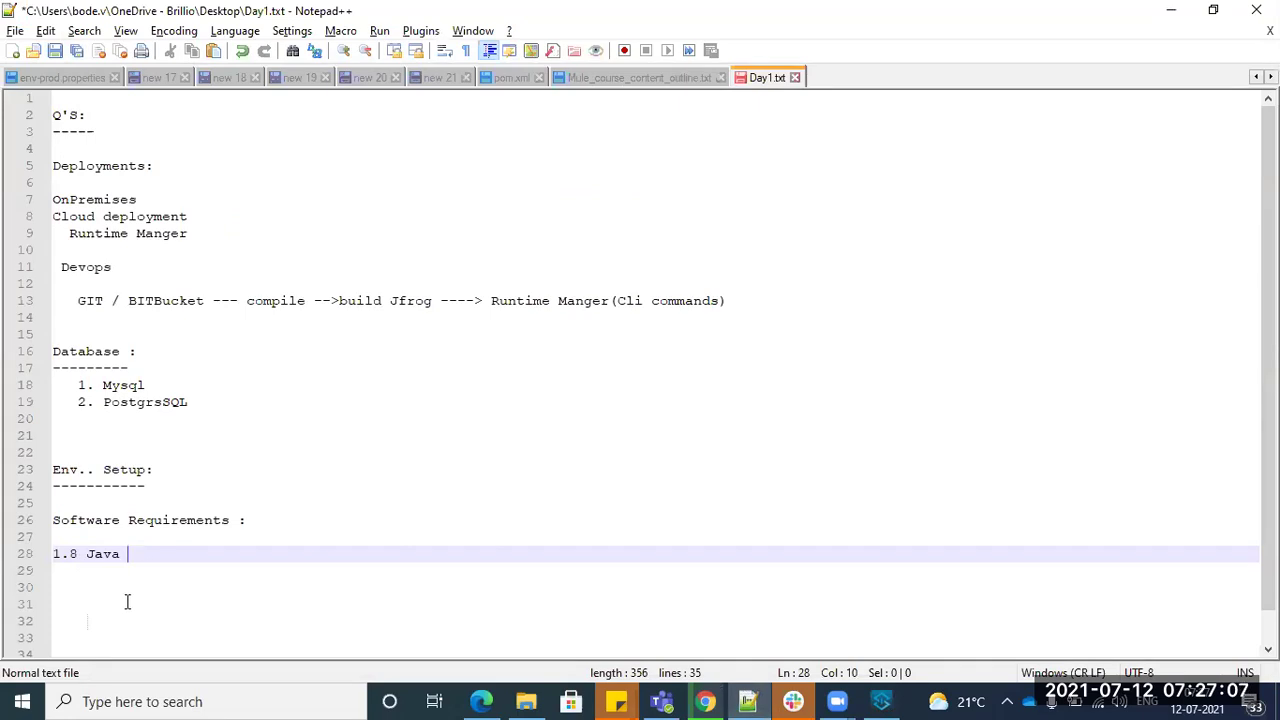
- Select the '1.8 Java' note line, then bring the C:\Program Files\Java folder back to front
{"action": "left_click_drag", "start_coordinate": [128, 551], "coordinate": [42, 552]}
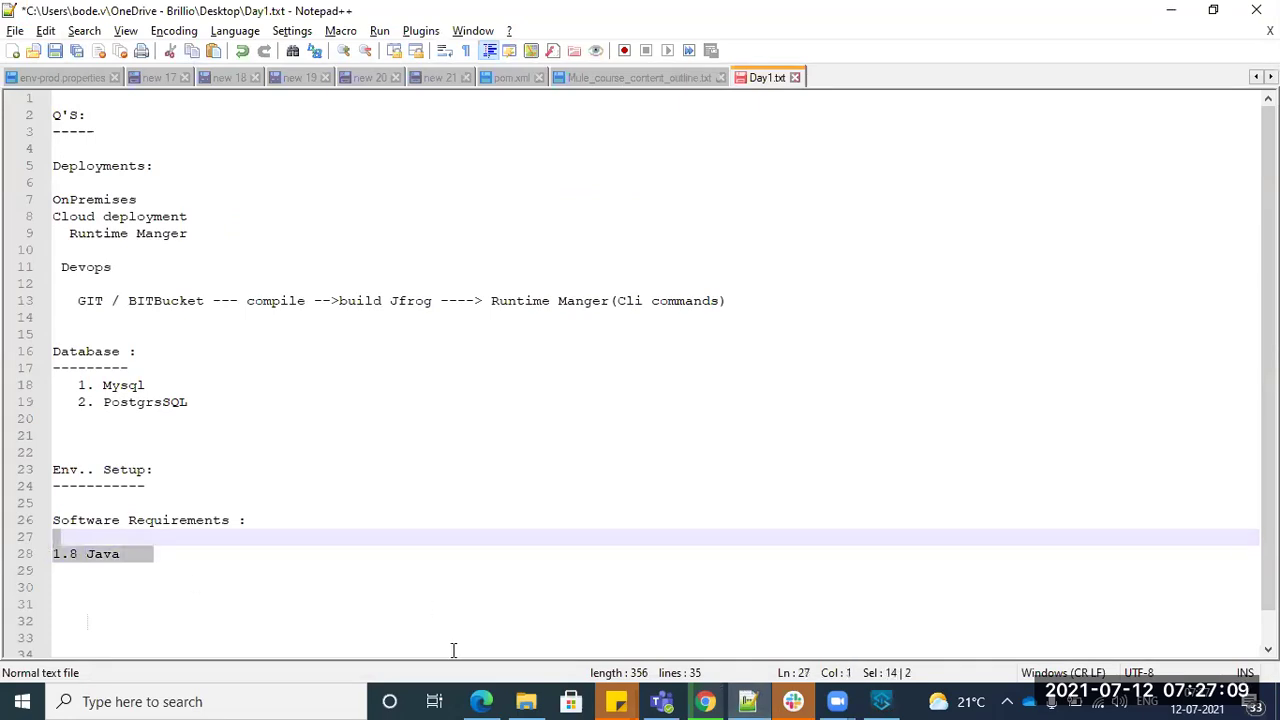
{"action": "left_click", "coordinate": [526, 701]}
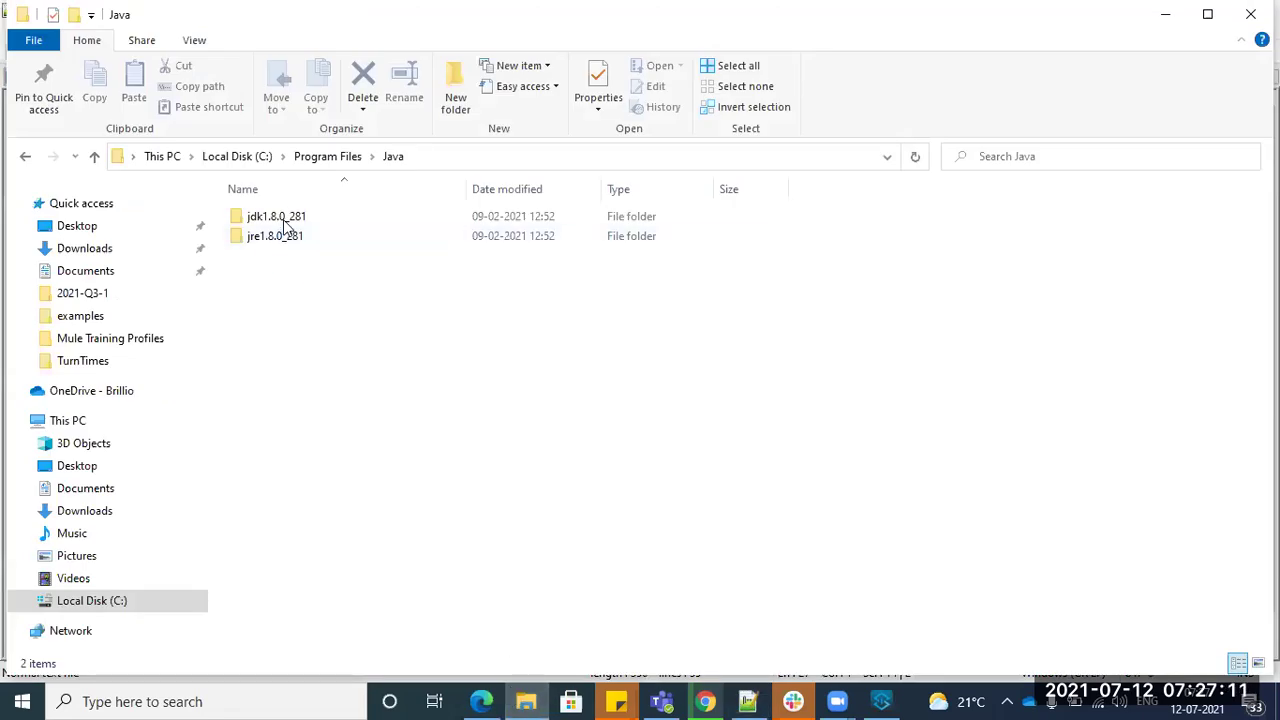
{"action": "left_click", "coordinate": [193, 700]}
{"action": "left_click", "coordinate": [1060, 357]}
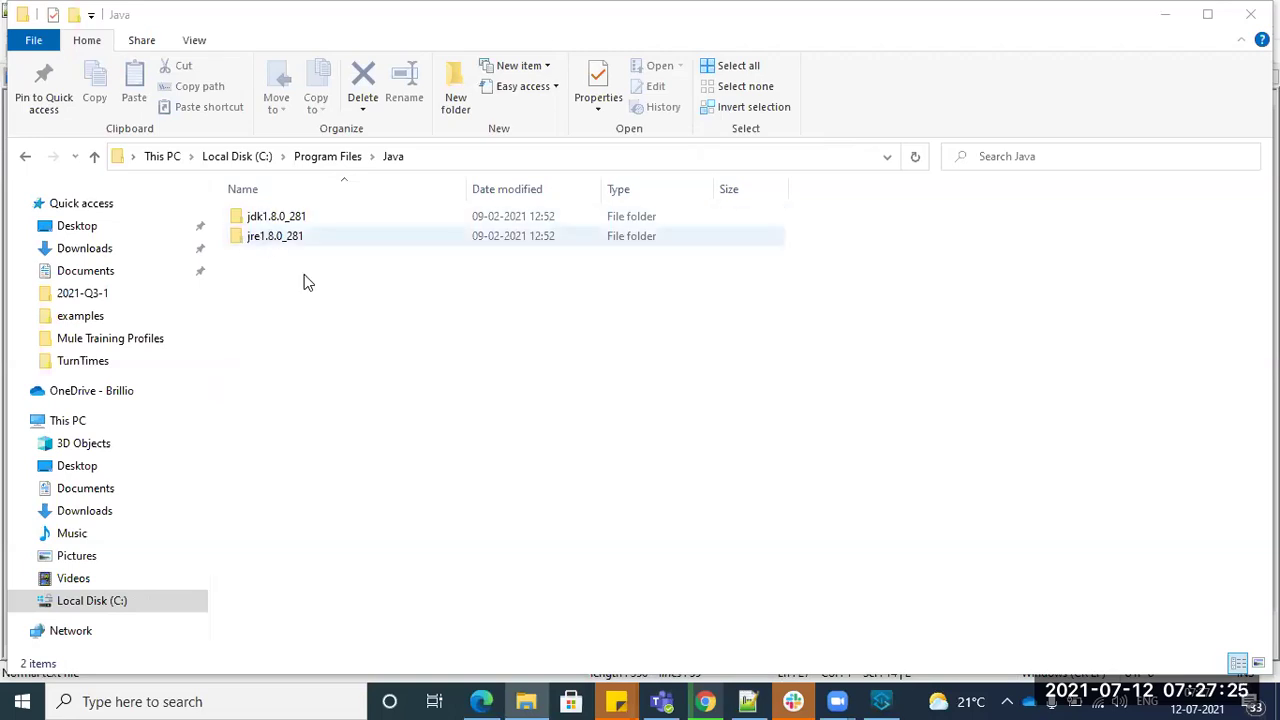
- Open the Environment Variables window through the 'env' system settings search
{"action": "left_click", "coordinate": [149, 701]}
{"action": "type", "text": "env"}
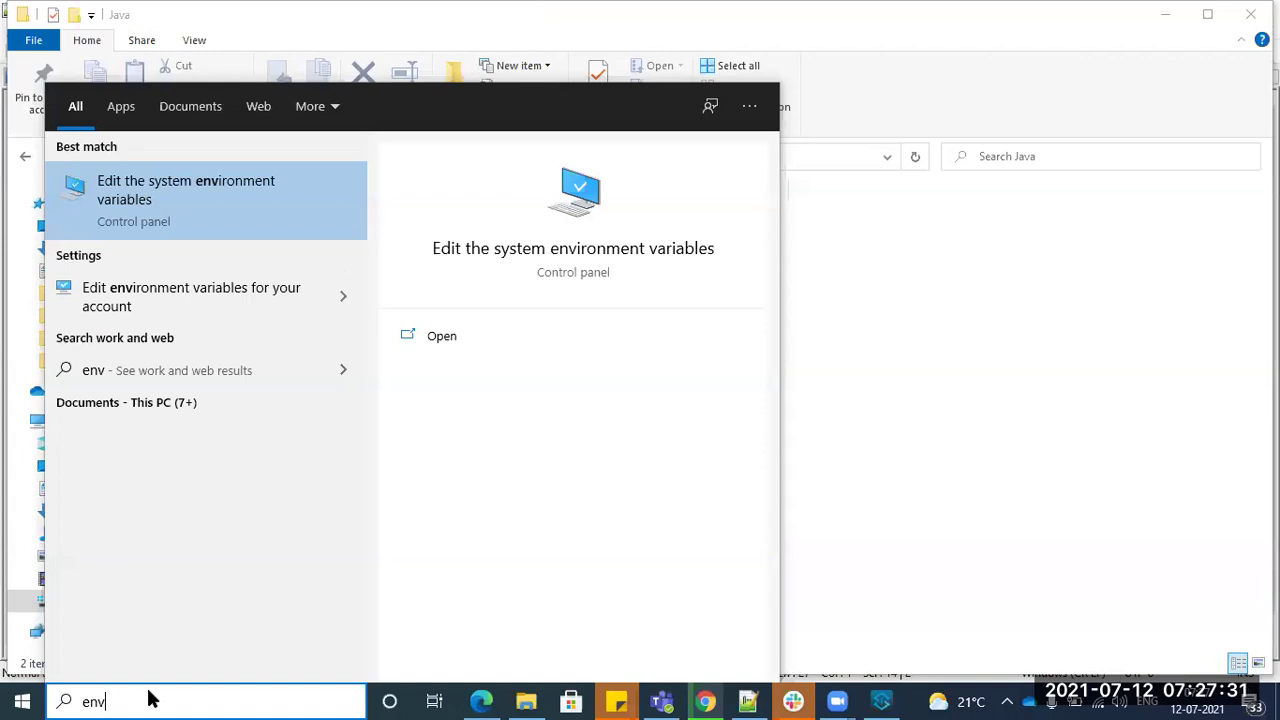
{"action": "left_click", "coordinate": [209, 186]}
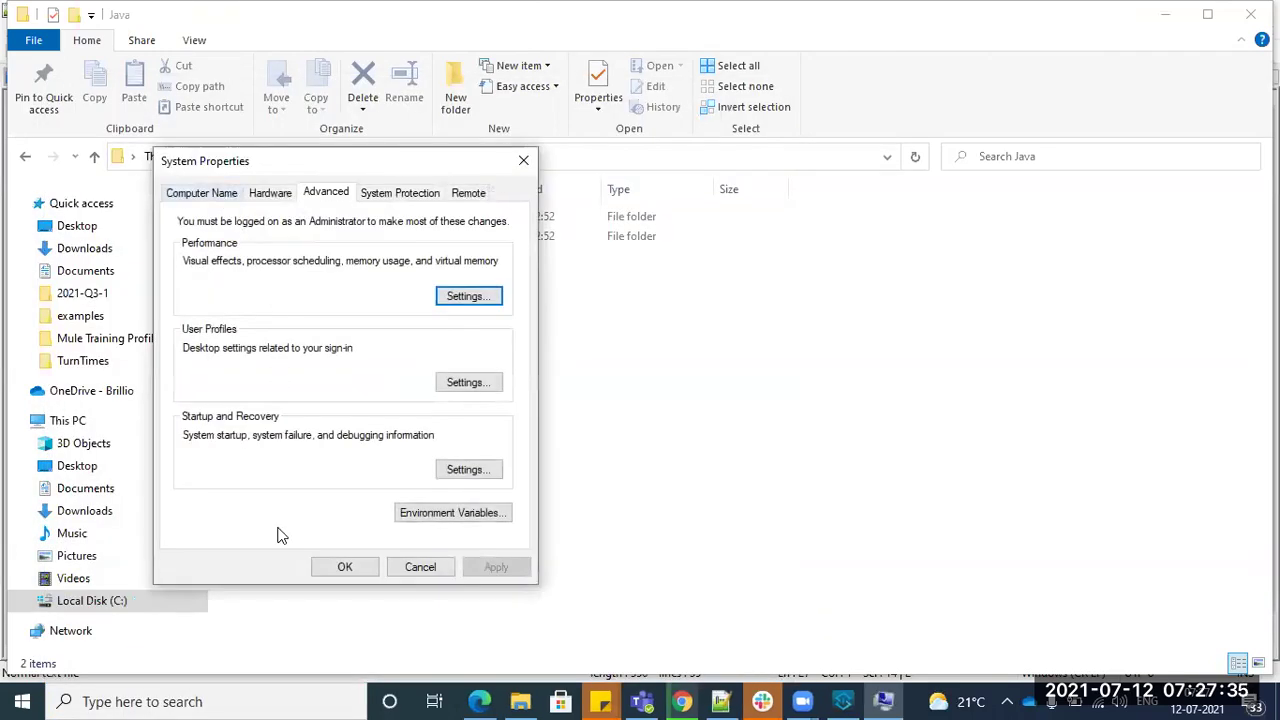
{"action": "left_click", "coordinate": [410, 513]}
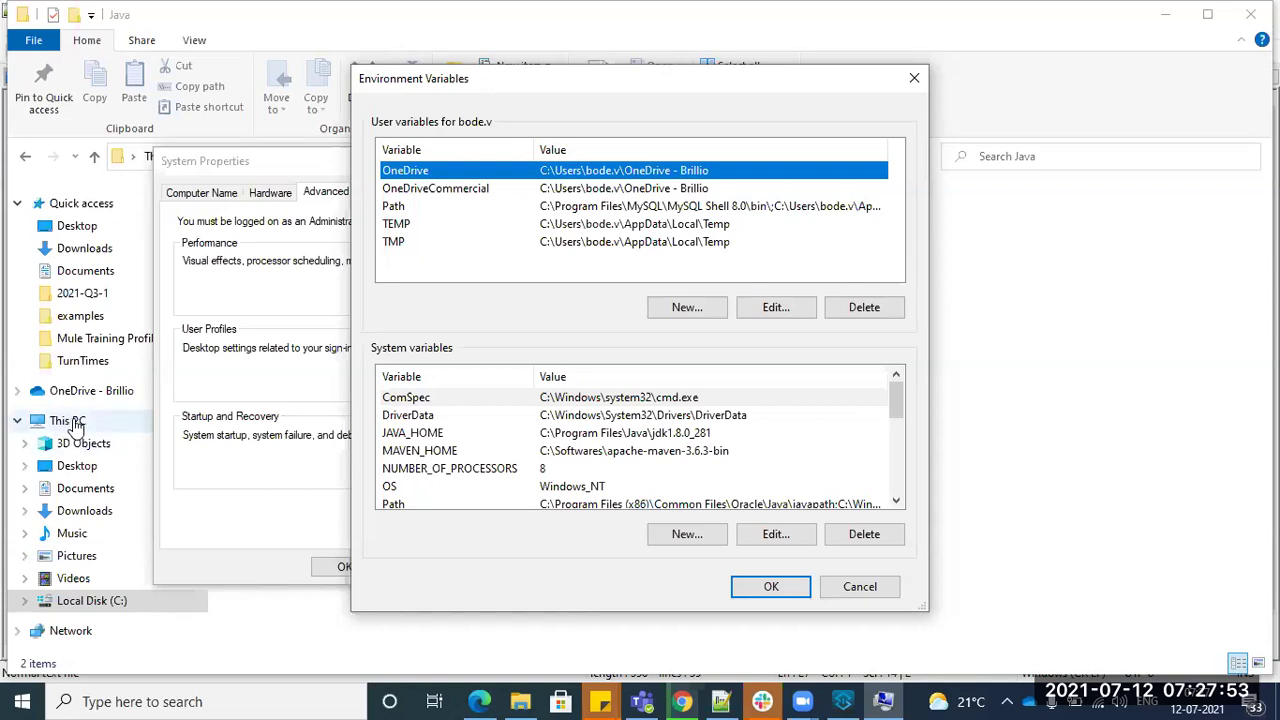
{"action": "left_click", "coordinate": [260, 158]}
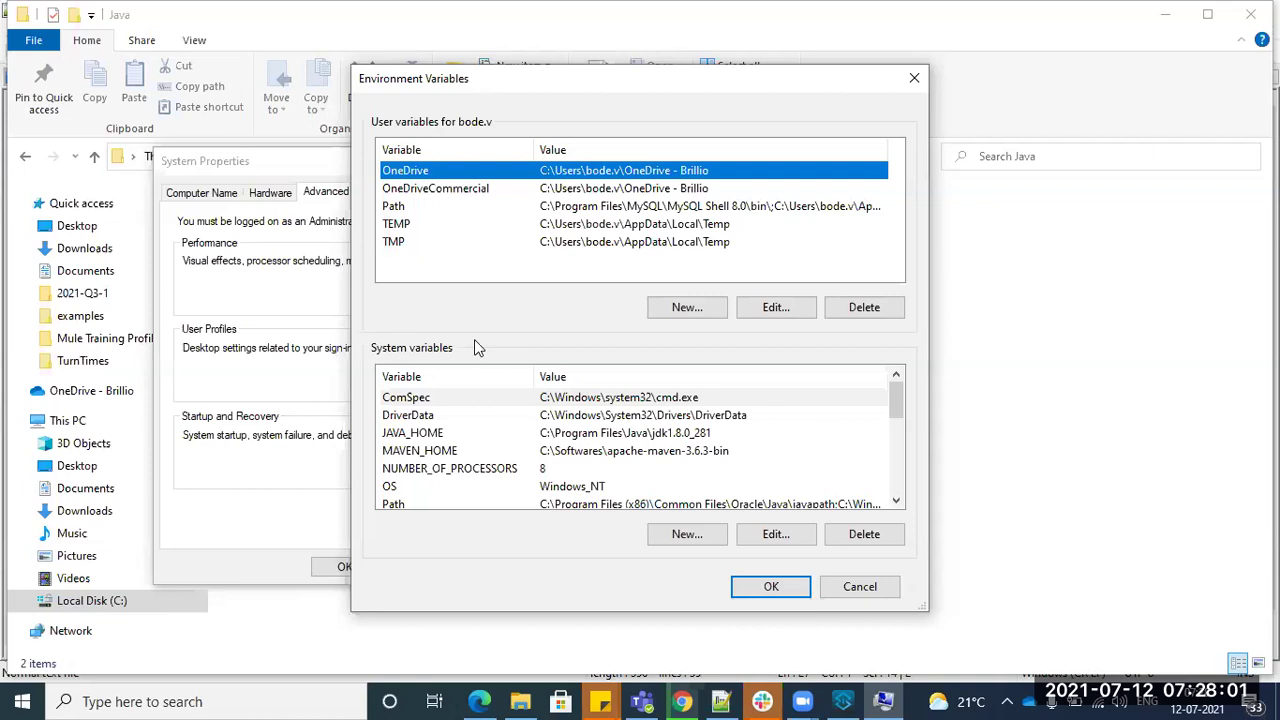
{"action": "left_click_drag", "start_coordinate": [449, 101], "coordinate": [777, 145]}
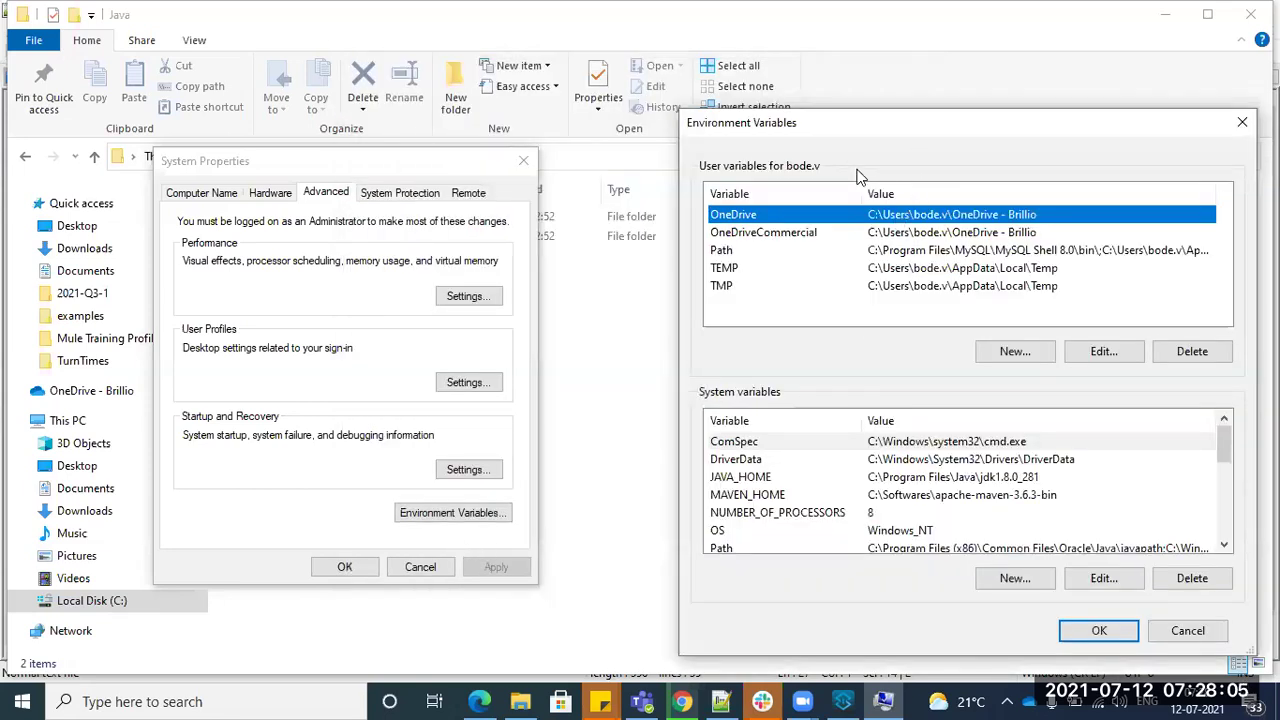
{"action": "left_click_drag", "start_coordinate": [888, 125], "coordinate": [433, 58]}
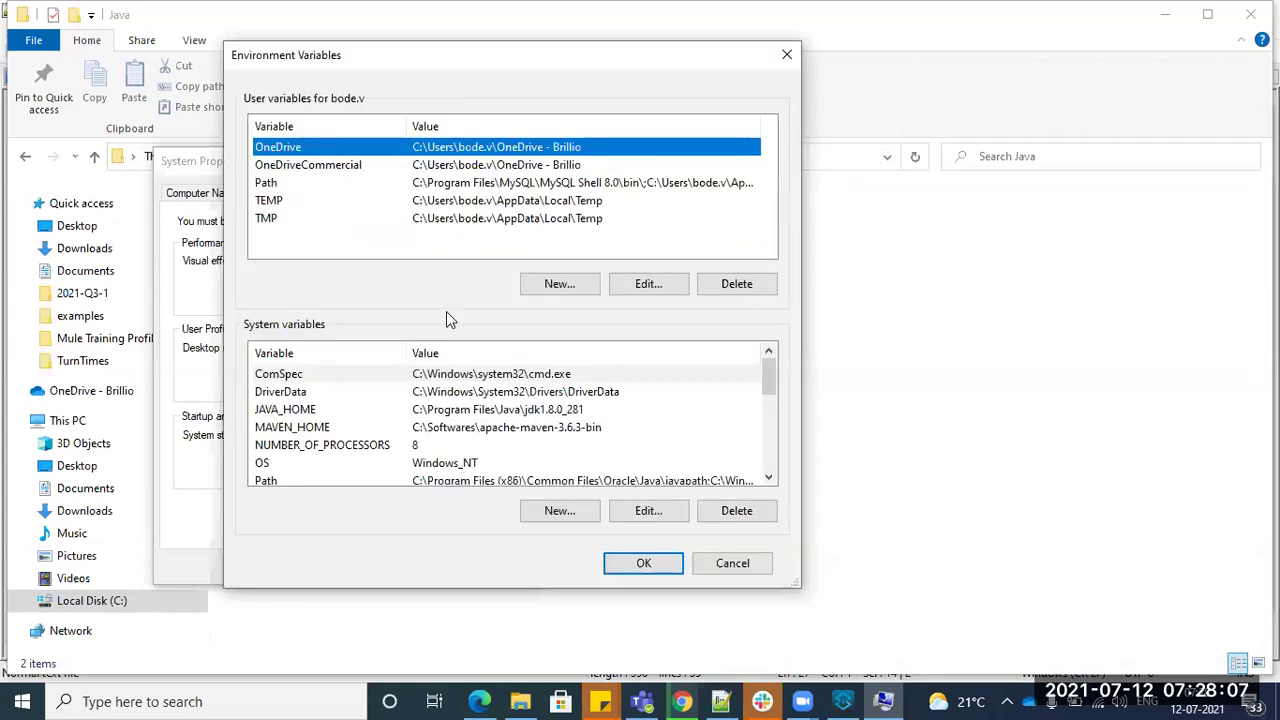
- Open JAVA_HOME (C:\Program Files\Java\jdk1.8.0_281) for editing and select its name and value
{"action": "left_click", "coordinate": [448, 410]}
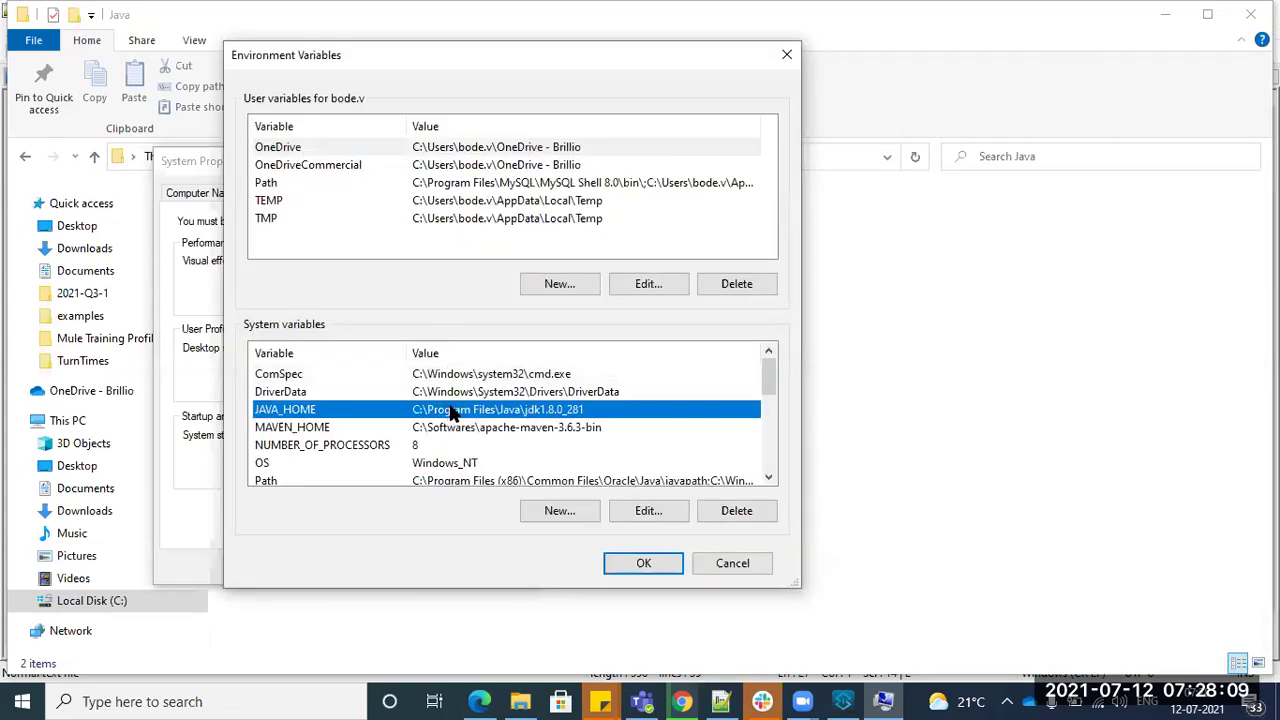
{"action": "double_click", "coordinate": [458, 420]}
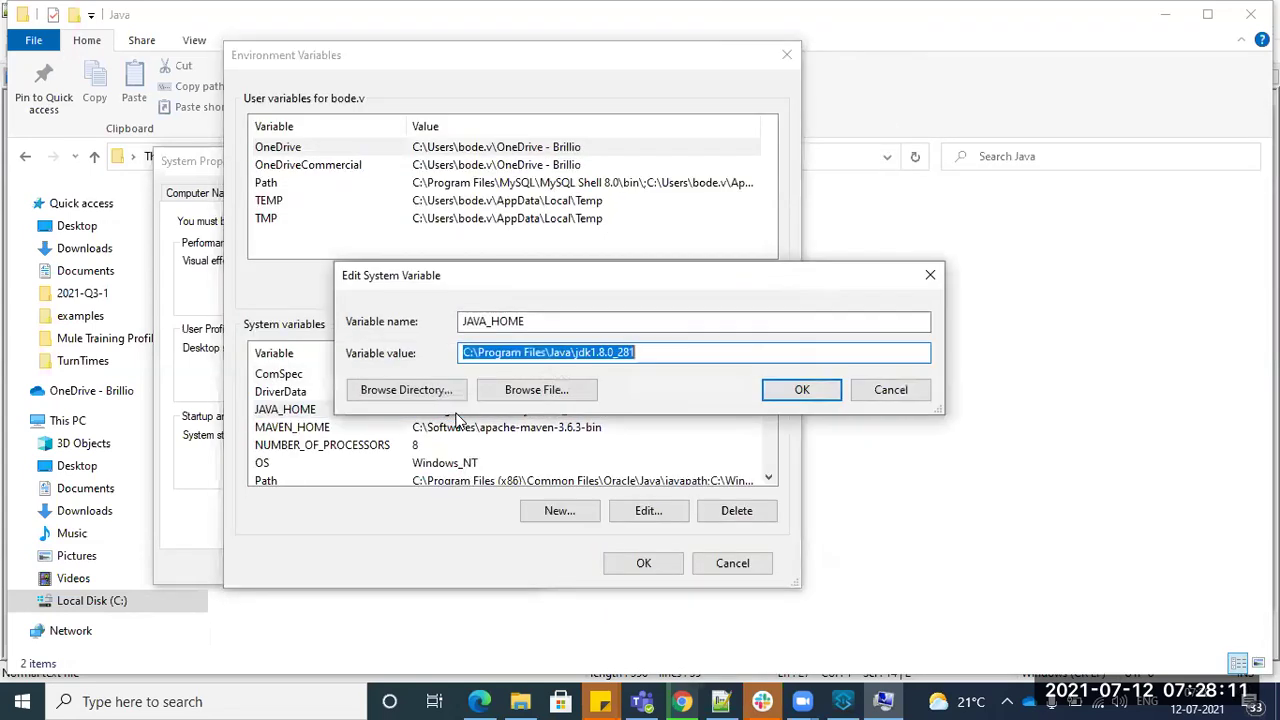
{"action": "left_click_drag", "start_coordinate": [549, 320], "coordinate": [290, 310]}
{"action": "left_click_drag", "start_coordinate": [690, 353], "coordinate": [405, 371]}
{"action": "left_click_drag", "start_coordinate": [608, 323], "coordinate": [108, 328]}
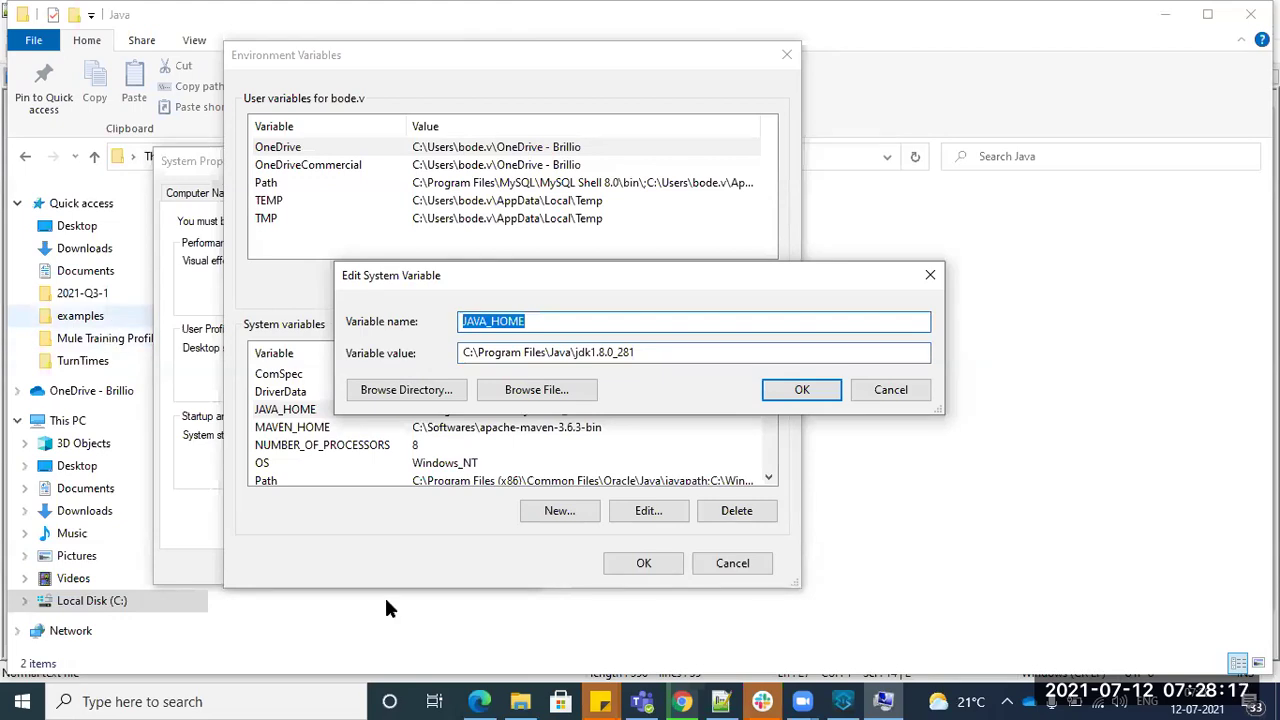
{"action": "left_click", "coordinate": [712, 693]}
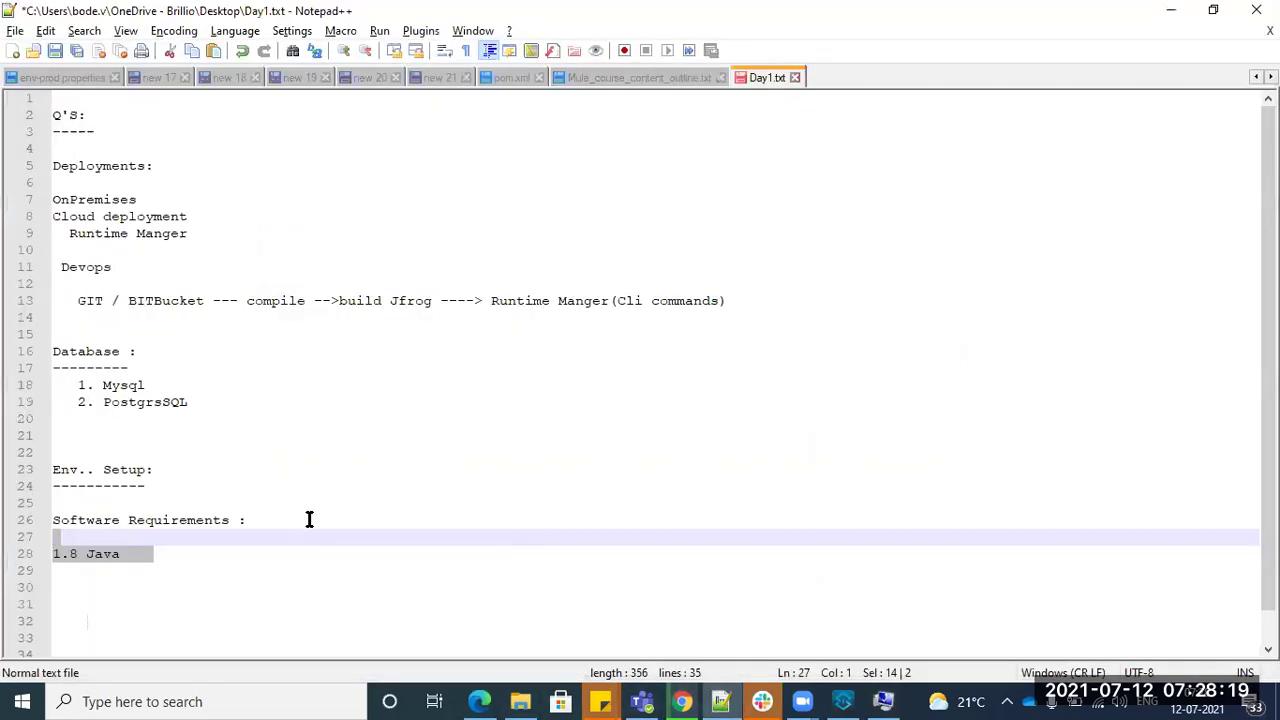
- Add indented 'Java classapth :' and 'JAVA_HOME' note lines under 1.8 Java
{"action": "left_click", "coordinate": [260, 556]}
{"action": "key", "text": "Return"}
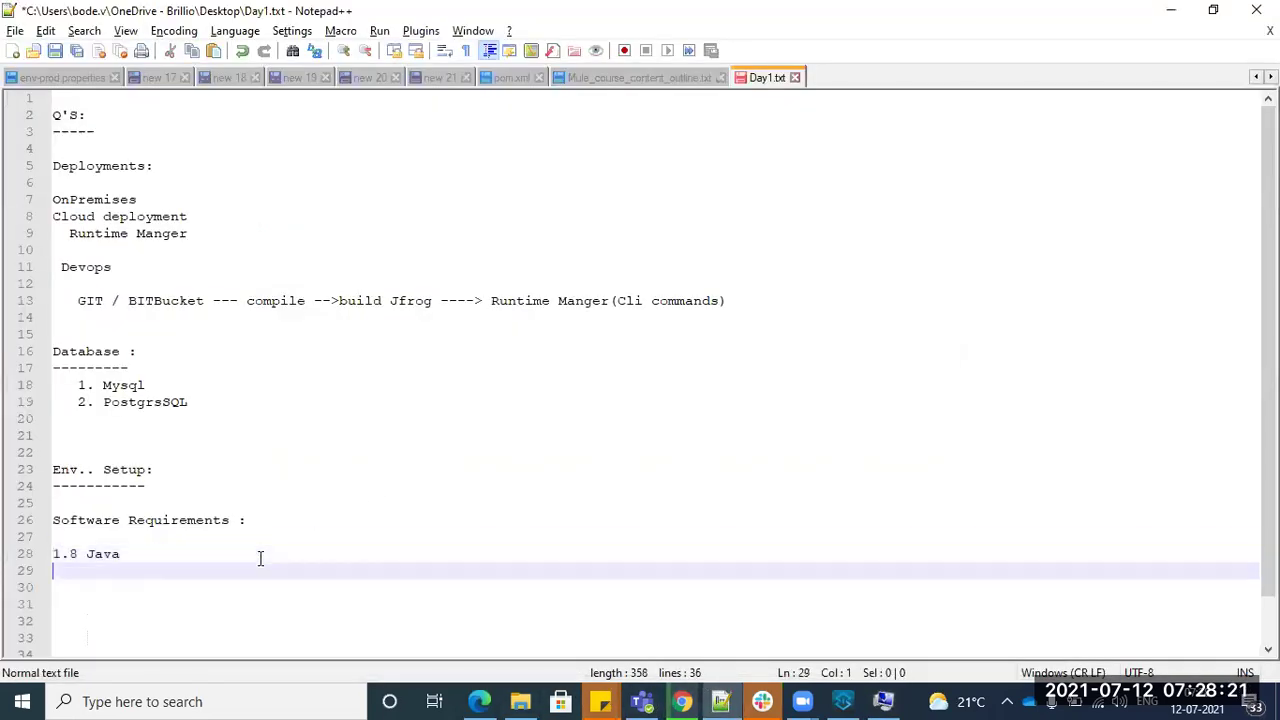
{"action": "key", "text": "Return"}
{"action": "type", "text": "java"}
{"action": "key", "text": "BackSpace"}
{"action": "key", "text": "BackSpace"}
{"action": "key", "text": "BackSpace"}
{"action": "key", "text": "BackSpace"}
{"action": "type", "text": "Jav"}
{"action": "key", "text": "BackSpace"}
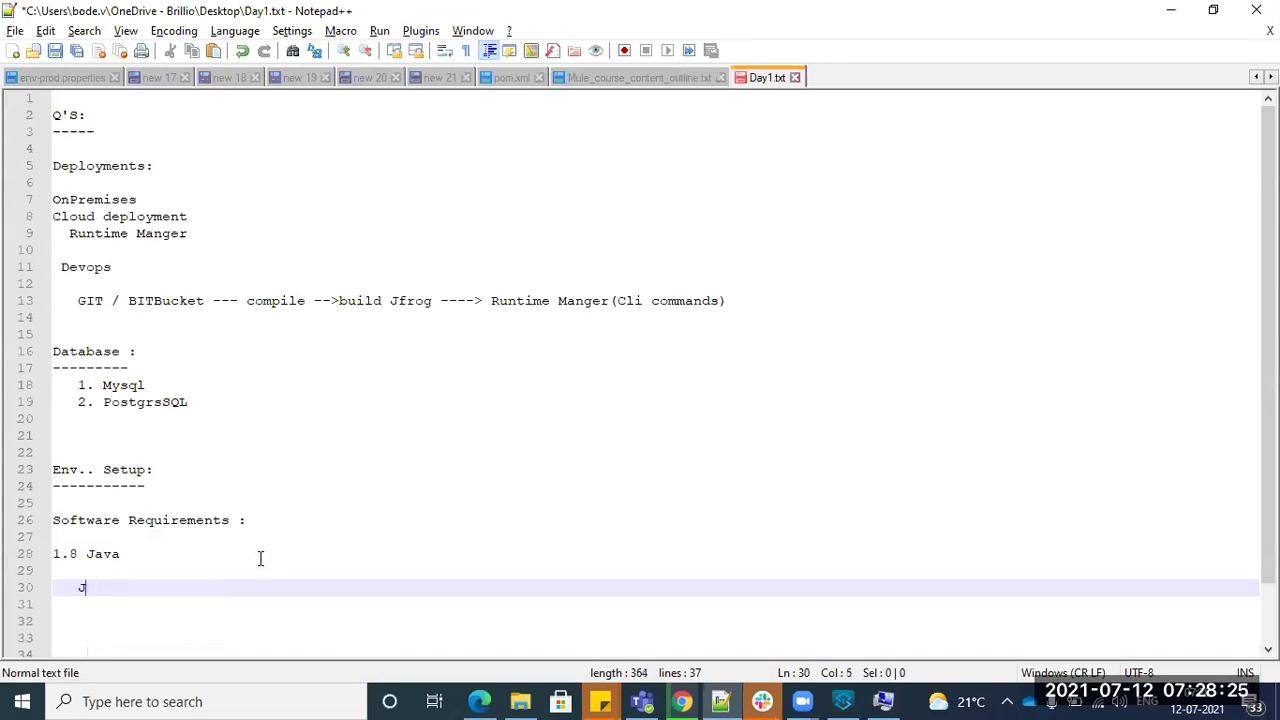
{"action": "type", "text": "ava cla"}
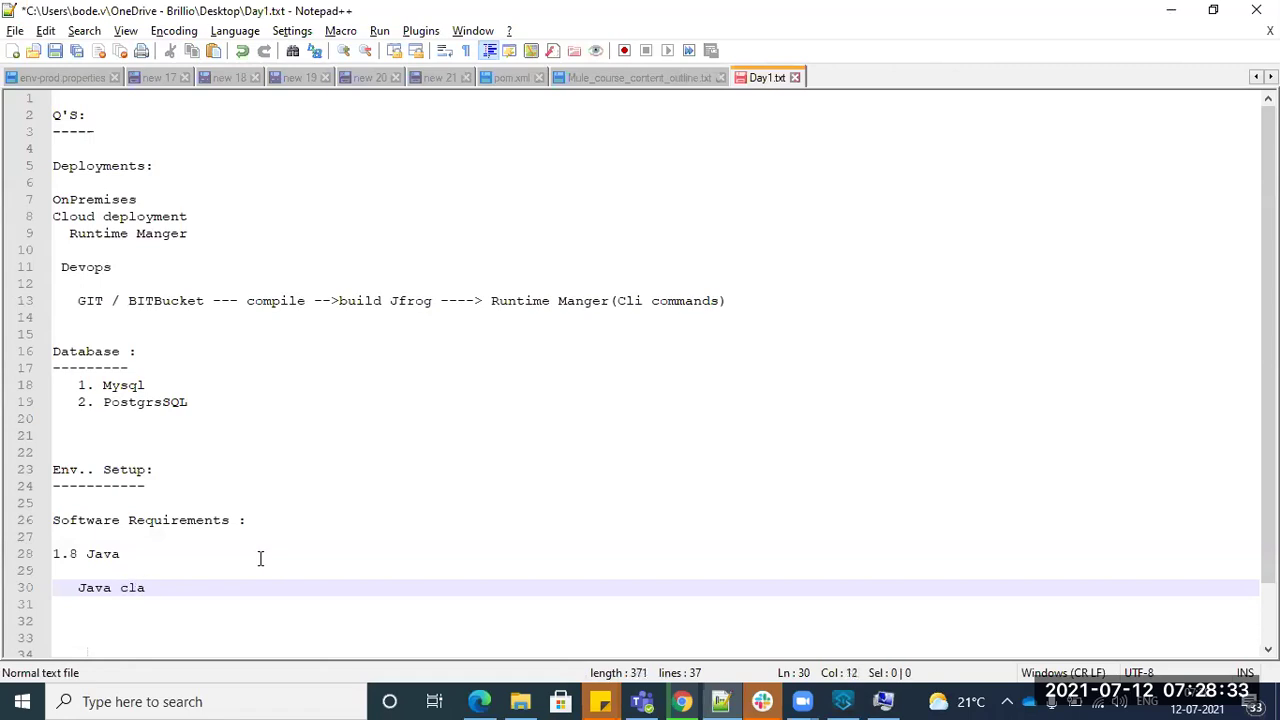
{"action": "type", "text": "ssapth :"}
{"action": "key", "text": "Return"}
{"action": "type", "text": "JAVA_HOME"}
{"action": "key", "text": "Return"}
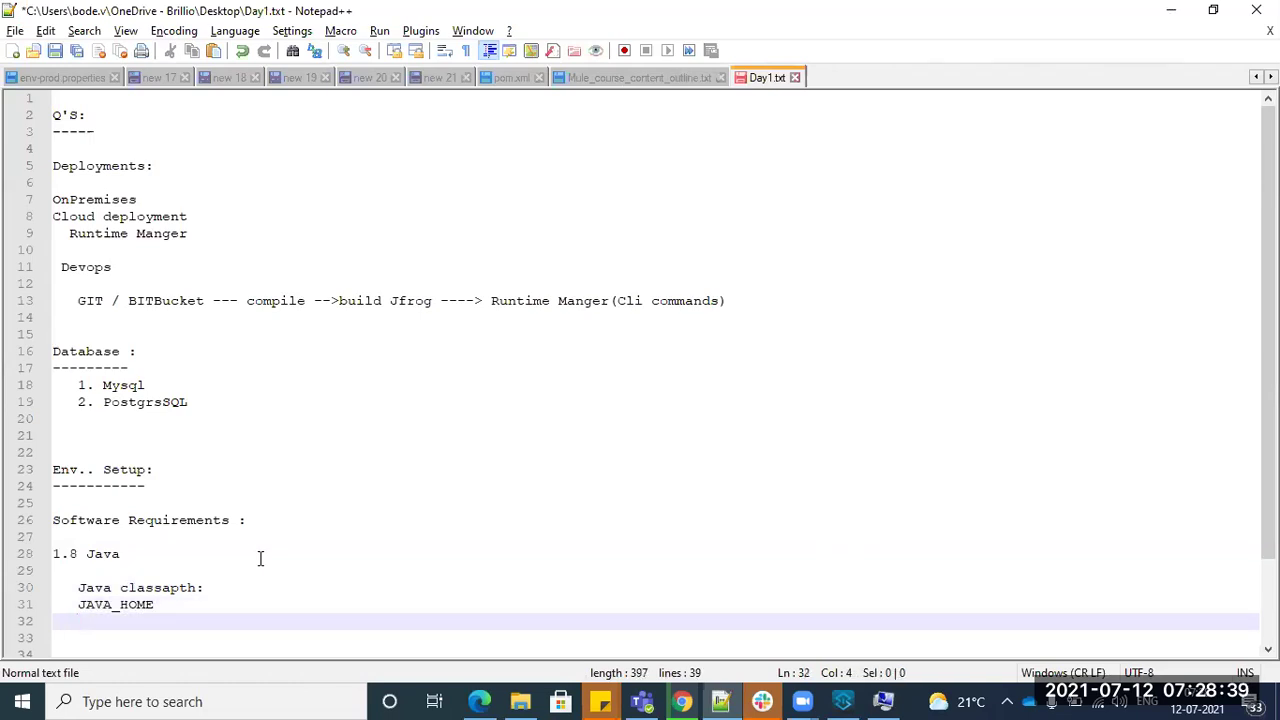
- Copy the JAVA_HOME value C:\Program Files\Java\jdk1.8.0_281 into the notes, then cancel the editor
{"action": "key", "text": "alt+Tab"}
{"action": "key", "text": "Tab"}
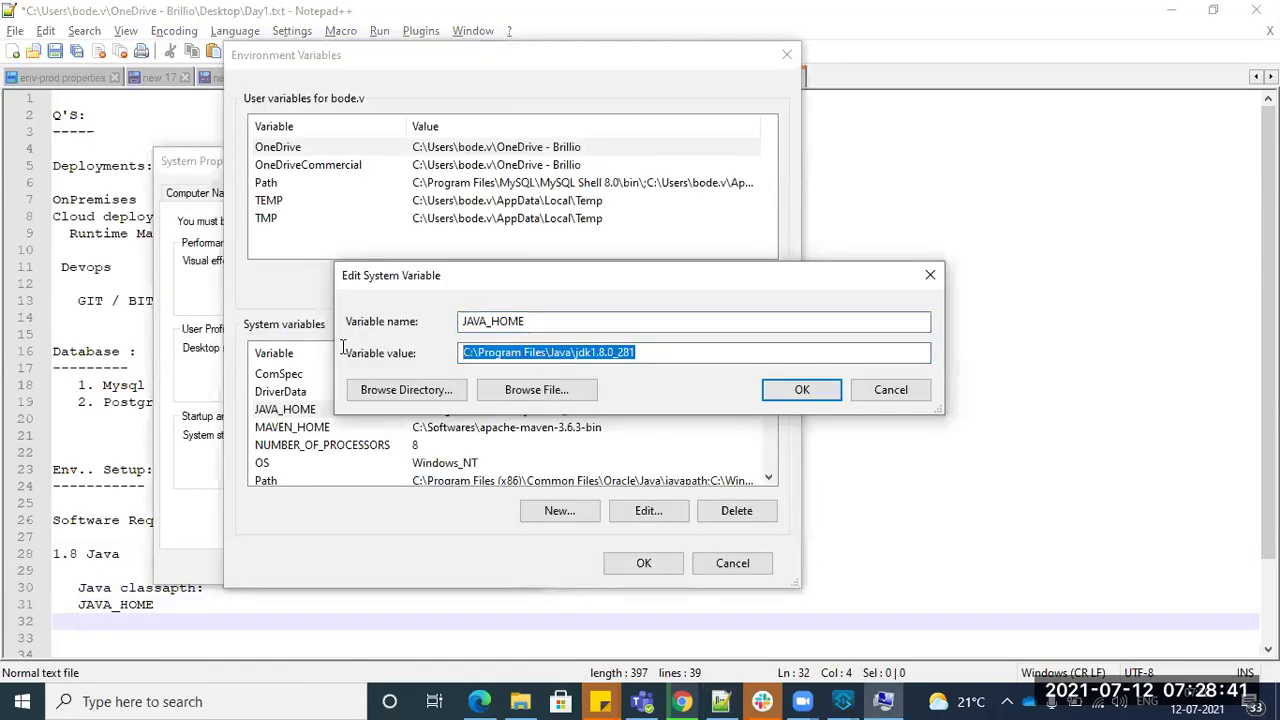
{"action": "key", "text": "ctrl+c"}
{"action": "left_click", "coordinate": [183, 631]}
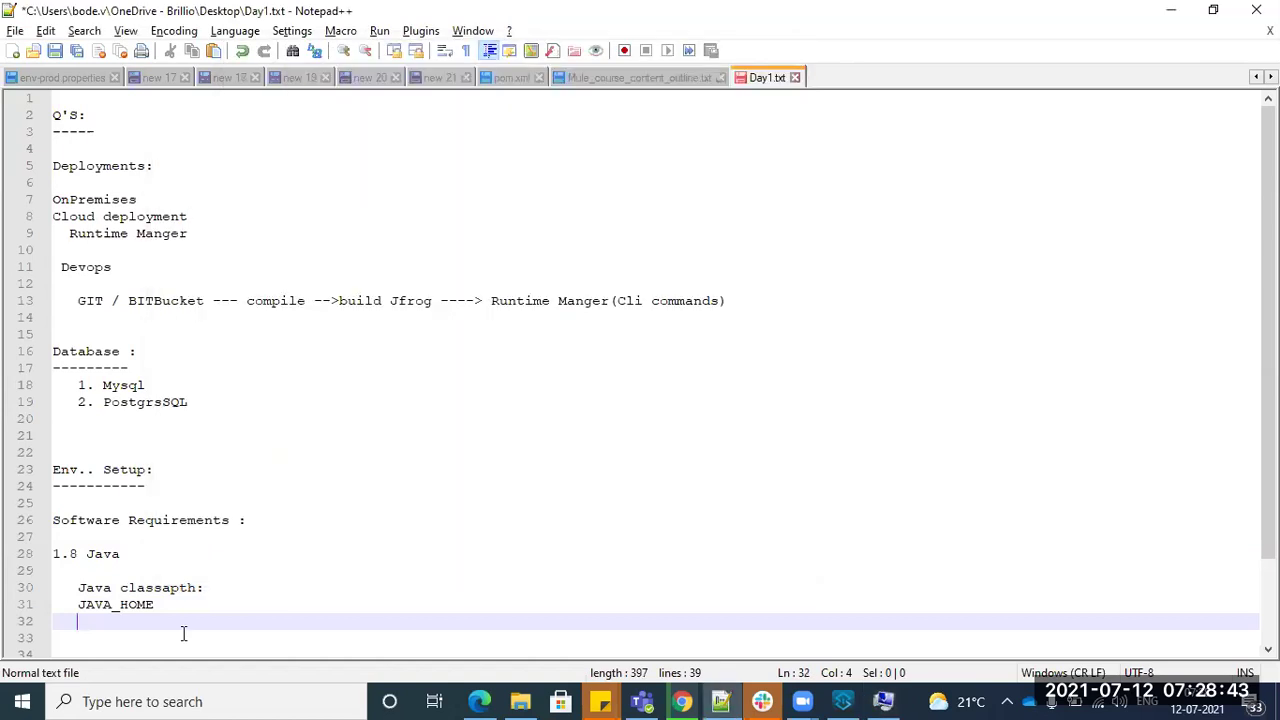
{"action": "key", "text": "ctrl+v"}
{"action": "key", "text": "Return"}
{"action": "key", "text": "Return"}
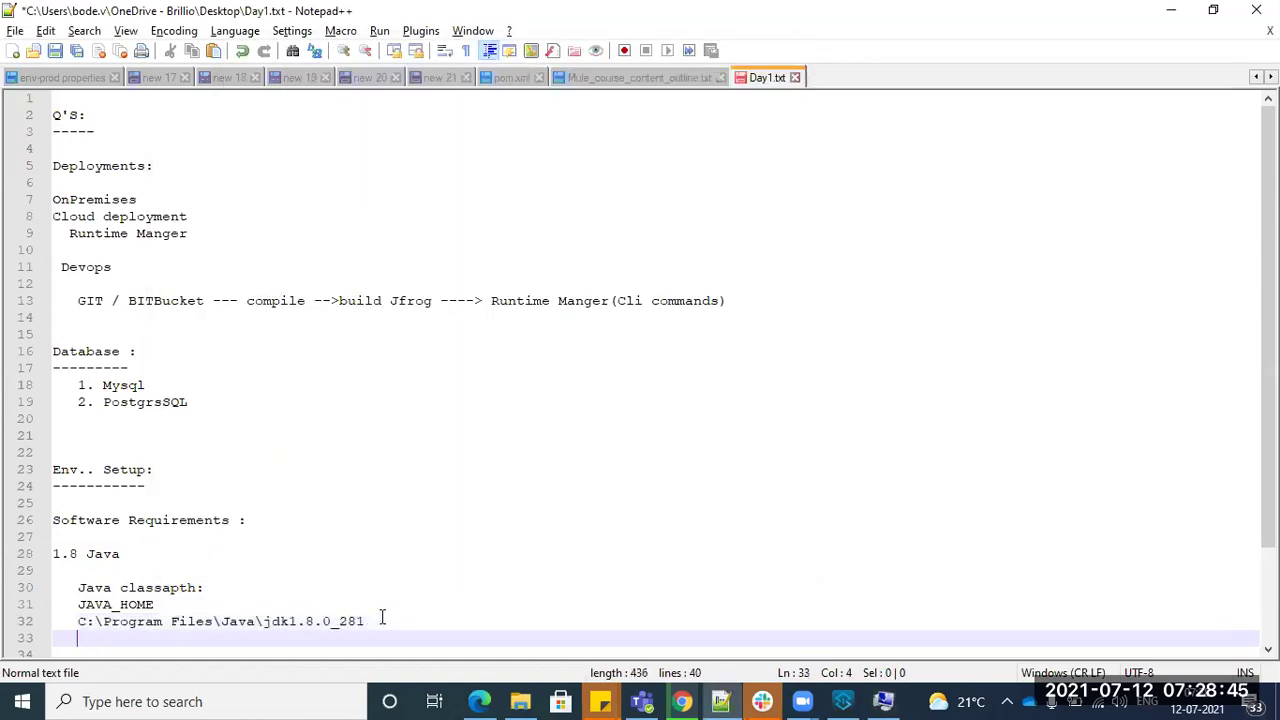
{"action": "key", "text": "alt+Tab"}
{"action": "left_click", "coordinate": [901, 386]}
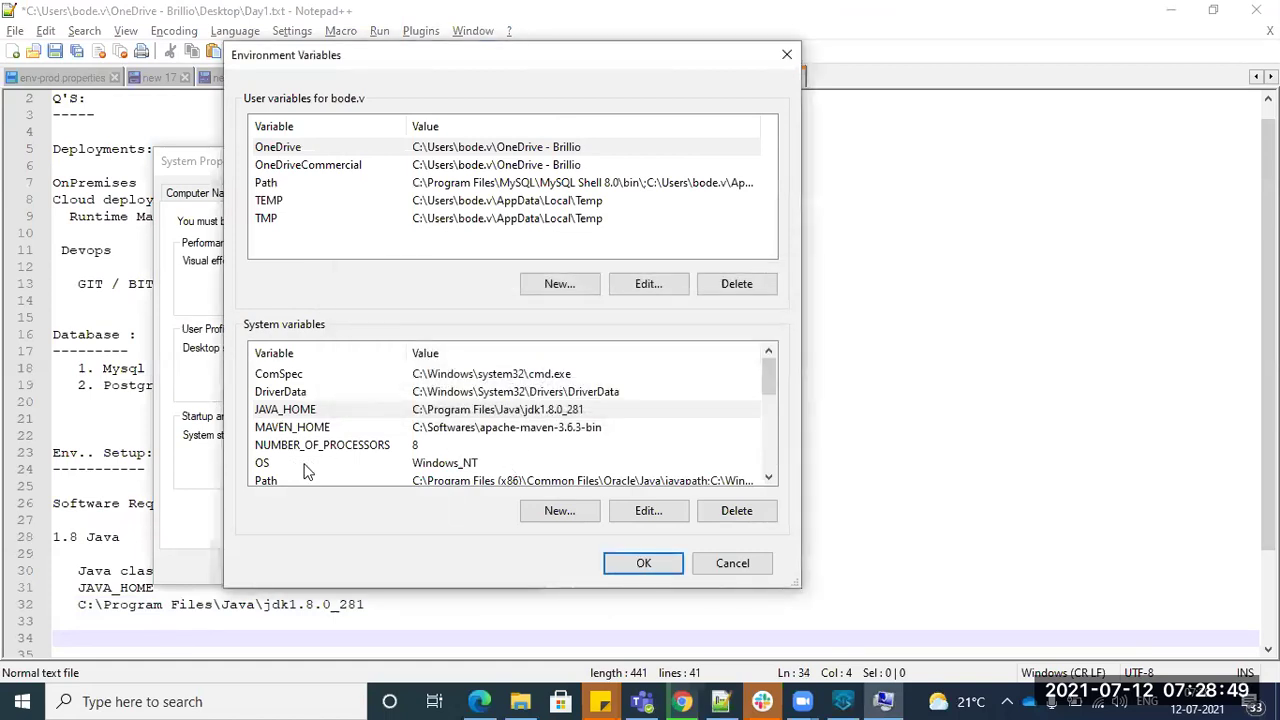
- Open the Path system variable's entries and its %JAVA_HOME%\bin entry
{"action": "left_click", "coordinate": [568, 513]}
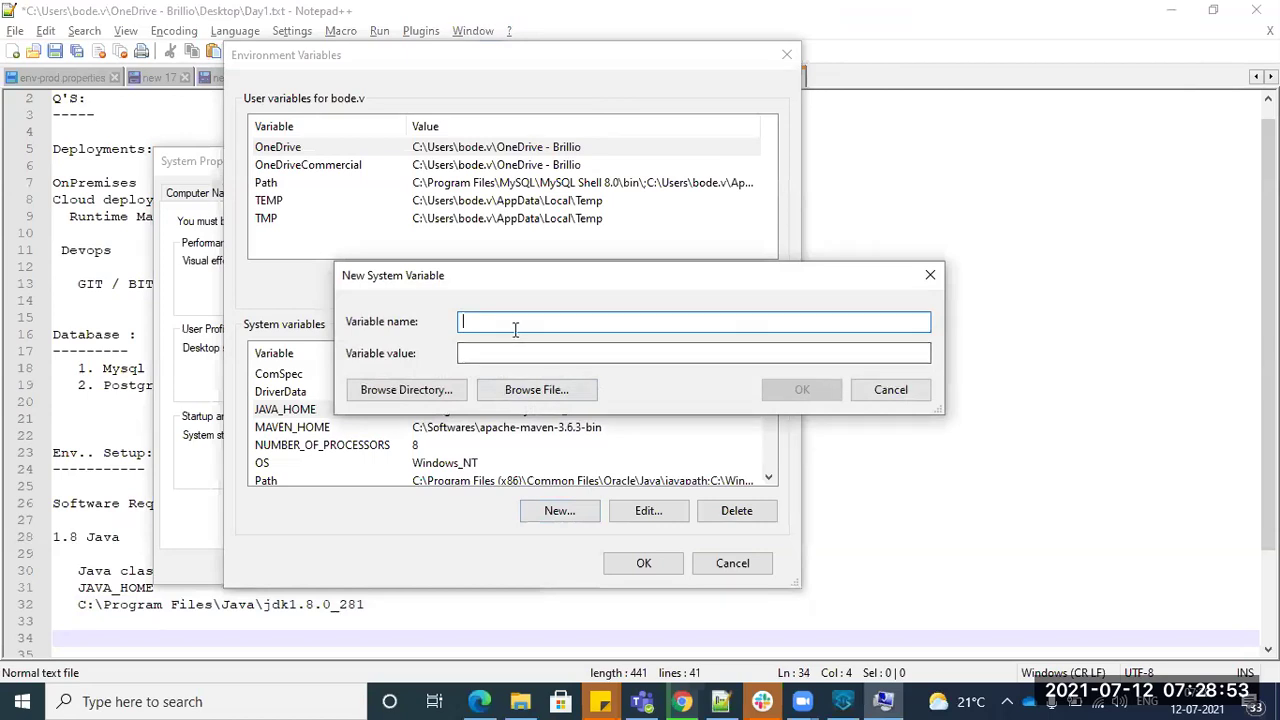
{"action": "left_click", "coordinate": [929, 275]}
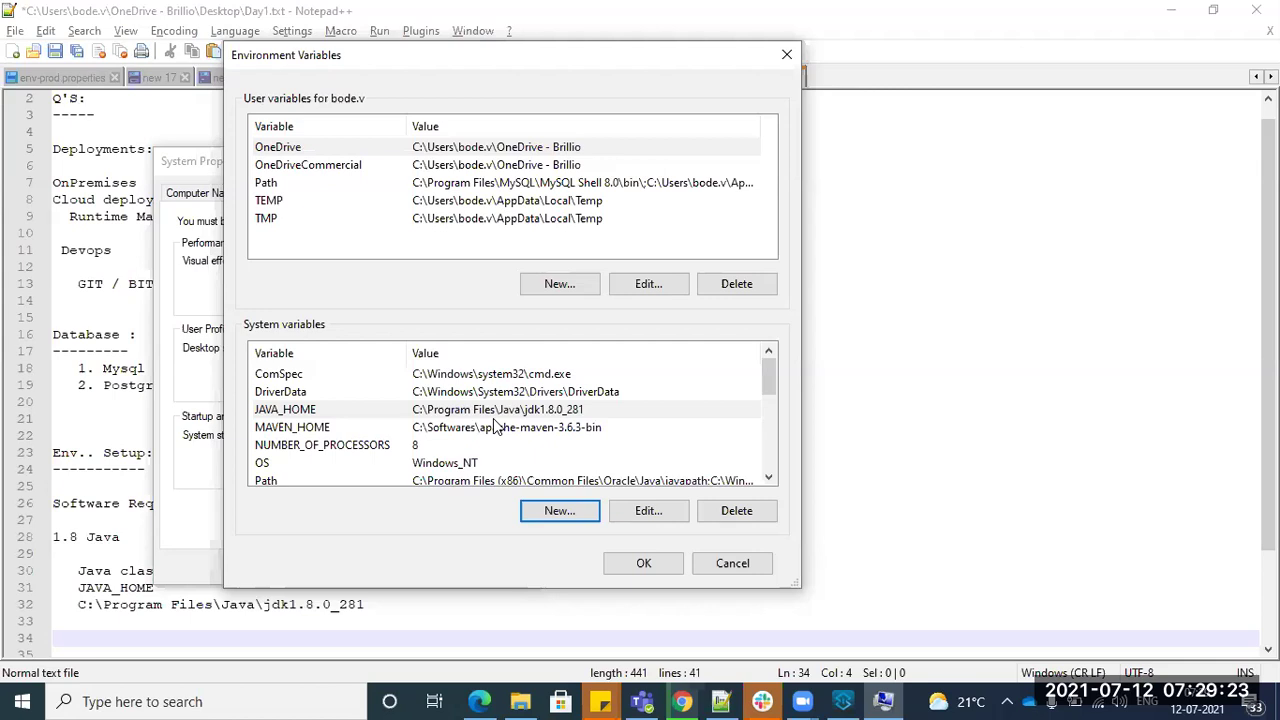
{"action": "scroll", "coordinate": [497, 427], "scroll_direction": "down", "scroll_amount": 2}
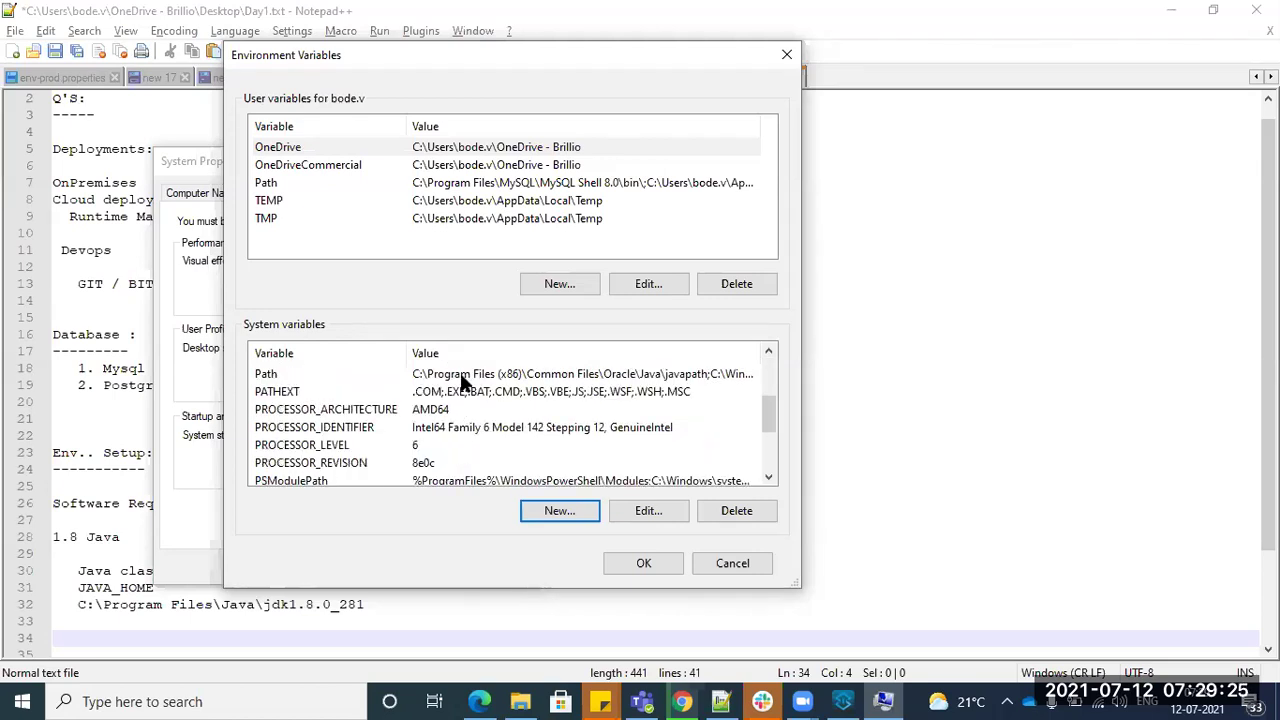
{"action": "double_click", "coordinate": [462, 380]}
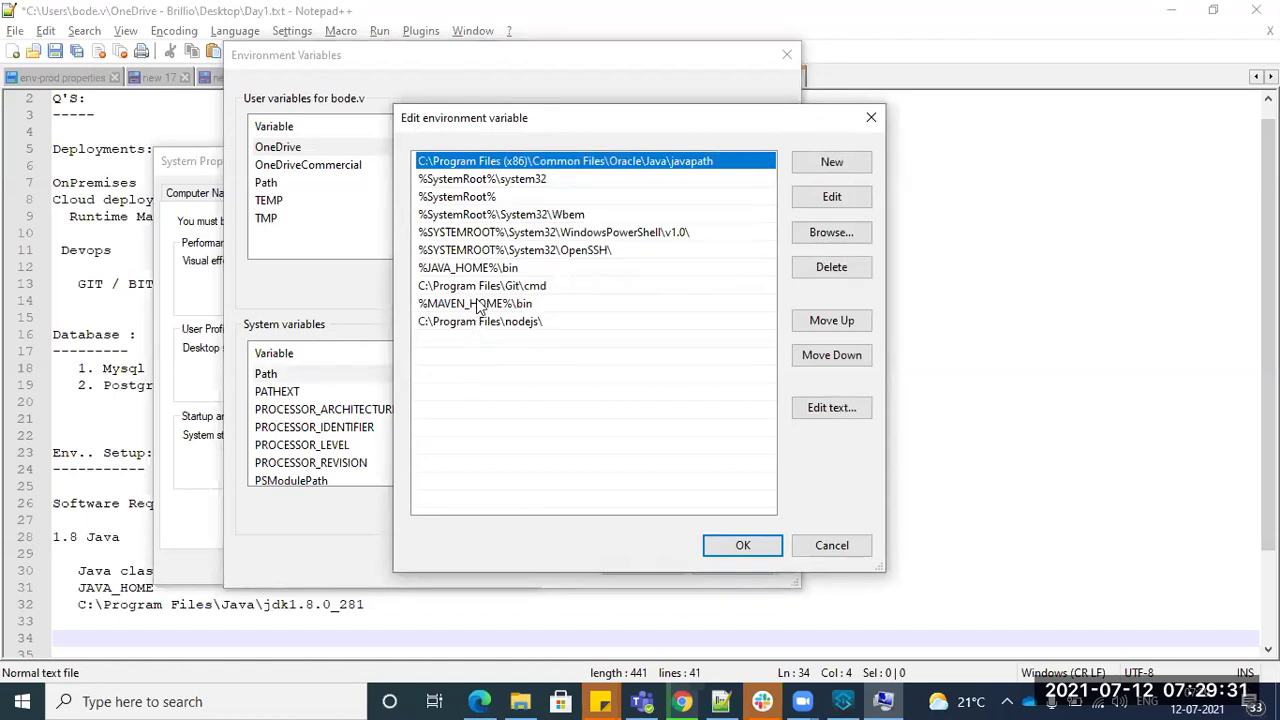
{"action": "double_click", "coordinate": [485, 268]}
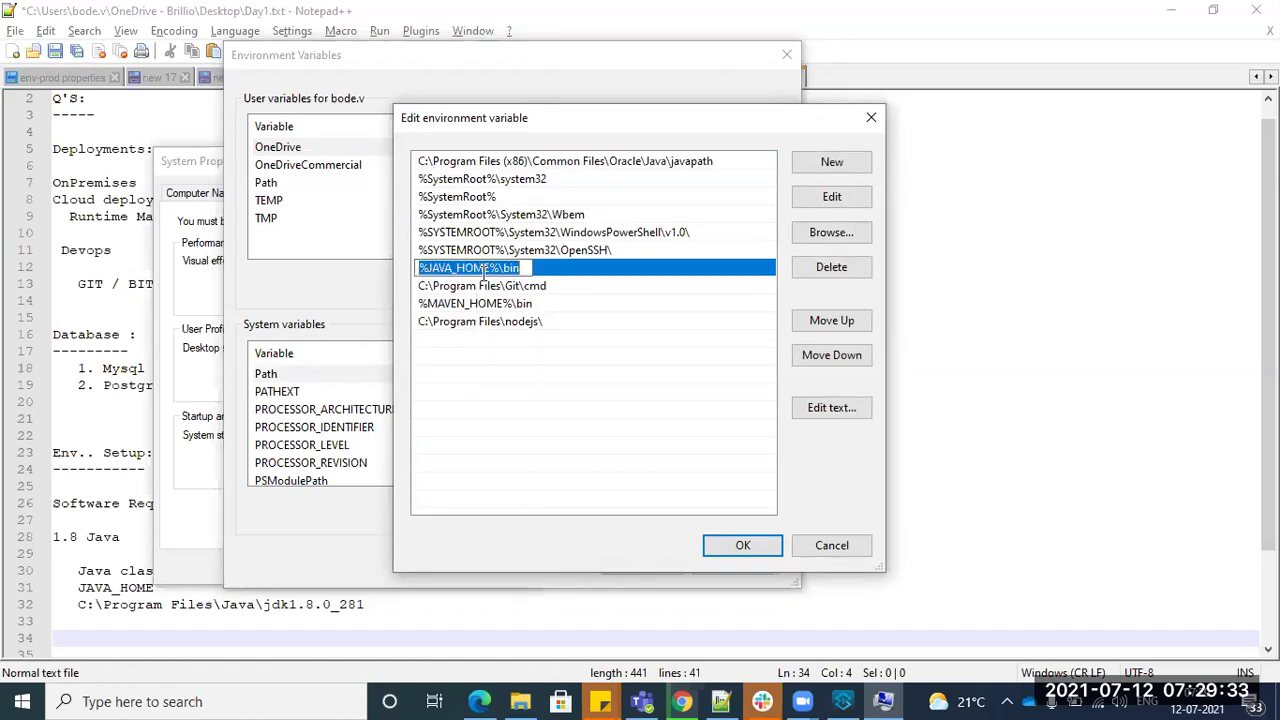
{"action": "left_click", "coordinate": [853, 166]}
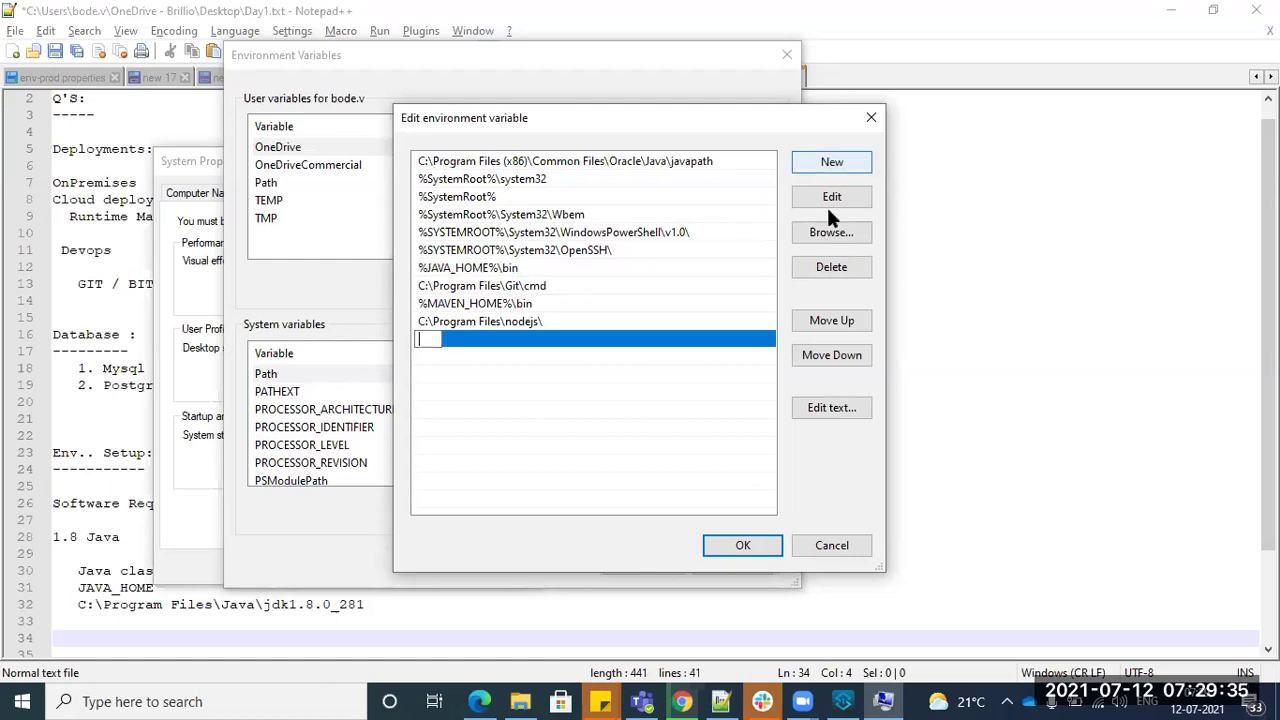
- Copy the %JAVA_HOME%\bin entry text and cancel both variable dialogs without saving
{"action": "double_click", "coordinate": [487, 268]}
{"action": "key", "text": "ctrl+c"}
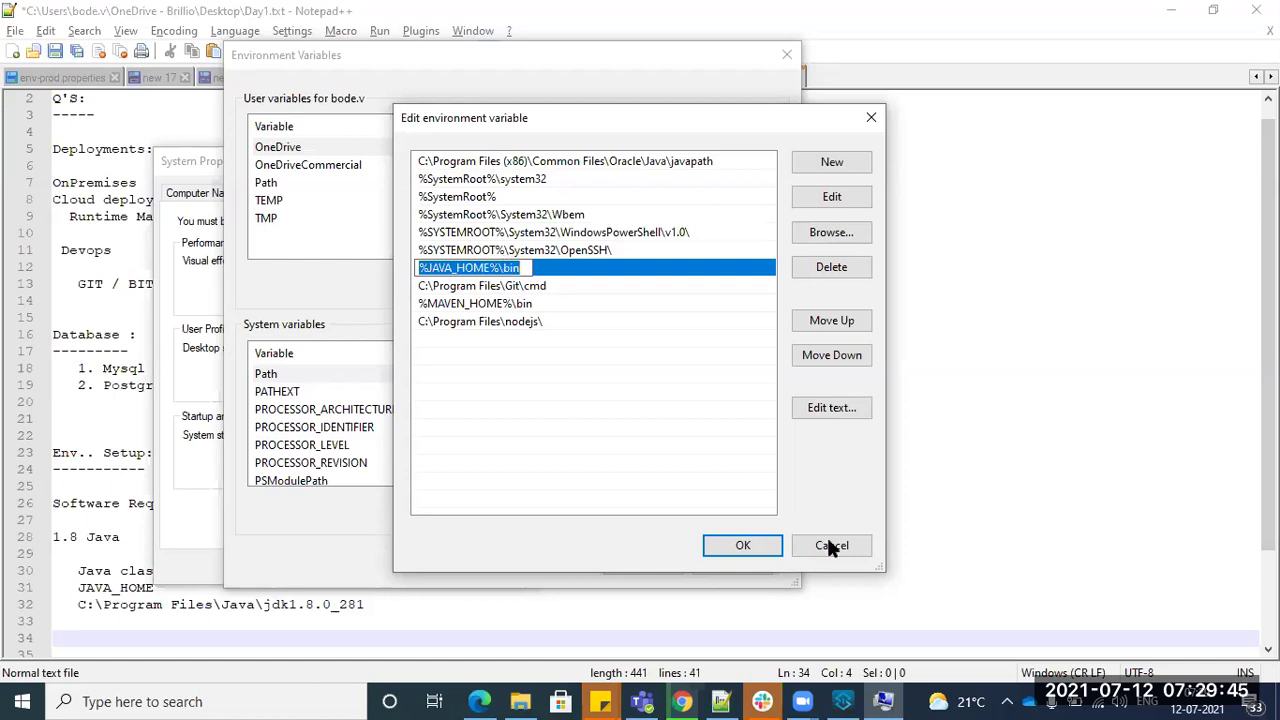
{"action": "left_click", "coordinate": [743, 546]}
{"action": "left_click", "coordinate": [645, 563]}
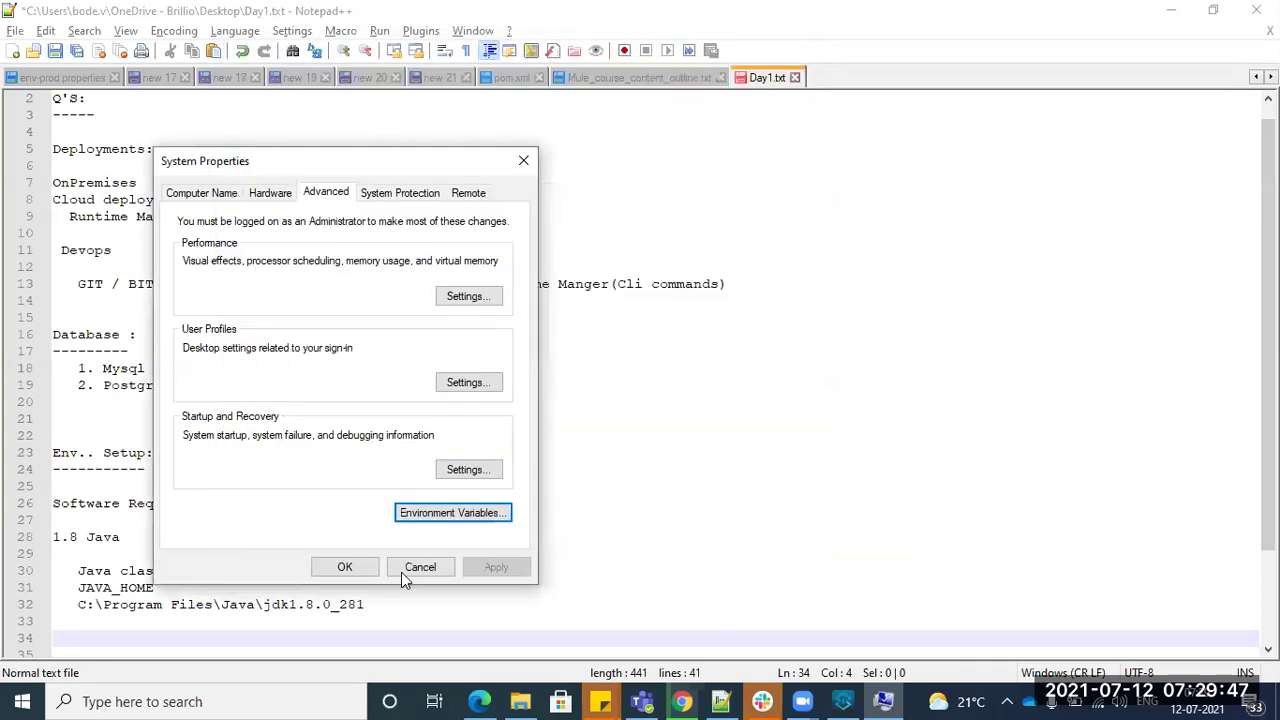
- Paste %JAVA_HOME%\bin below the JDK path in Day1.txt and label it 'path'
{"action": "left_click", "coordinate": [405, 571]}
{"action": "left_click", "coordinate": [414, 598]}
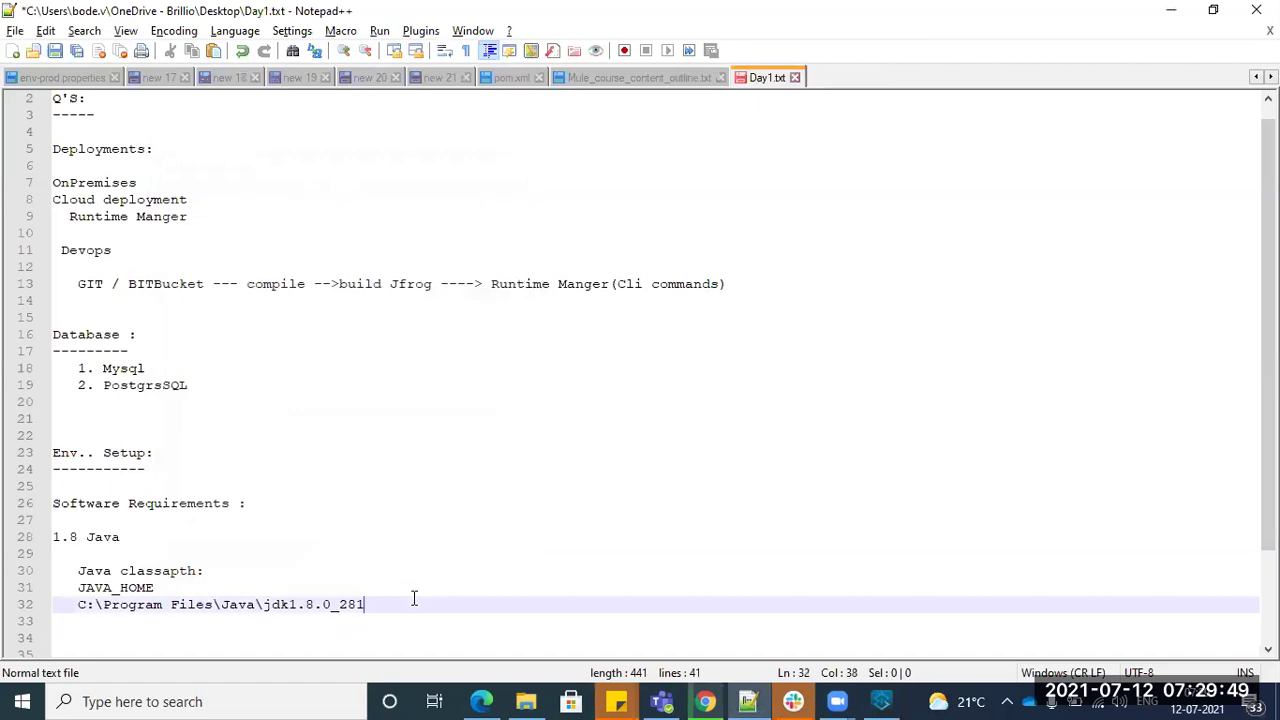
{"action": "key", "text": "ctrl+v"}
{"action": "left_click", "coordinate": [431, 533]}
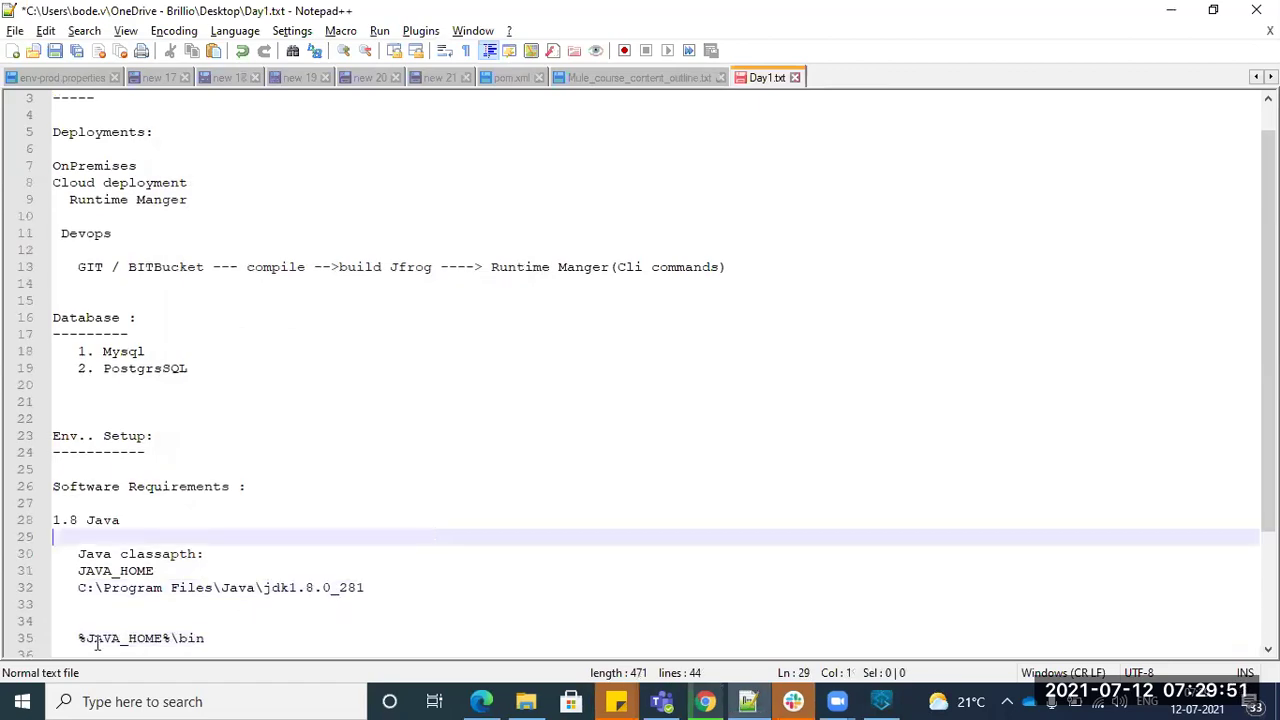
{"action": "left_click", "coordinate": [386, 625]}
{"action": "type", "text": "pa"}
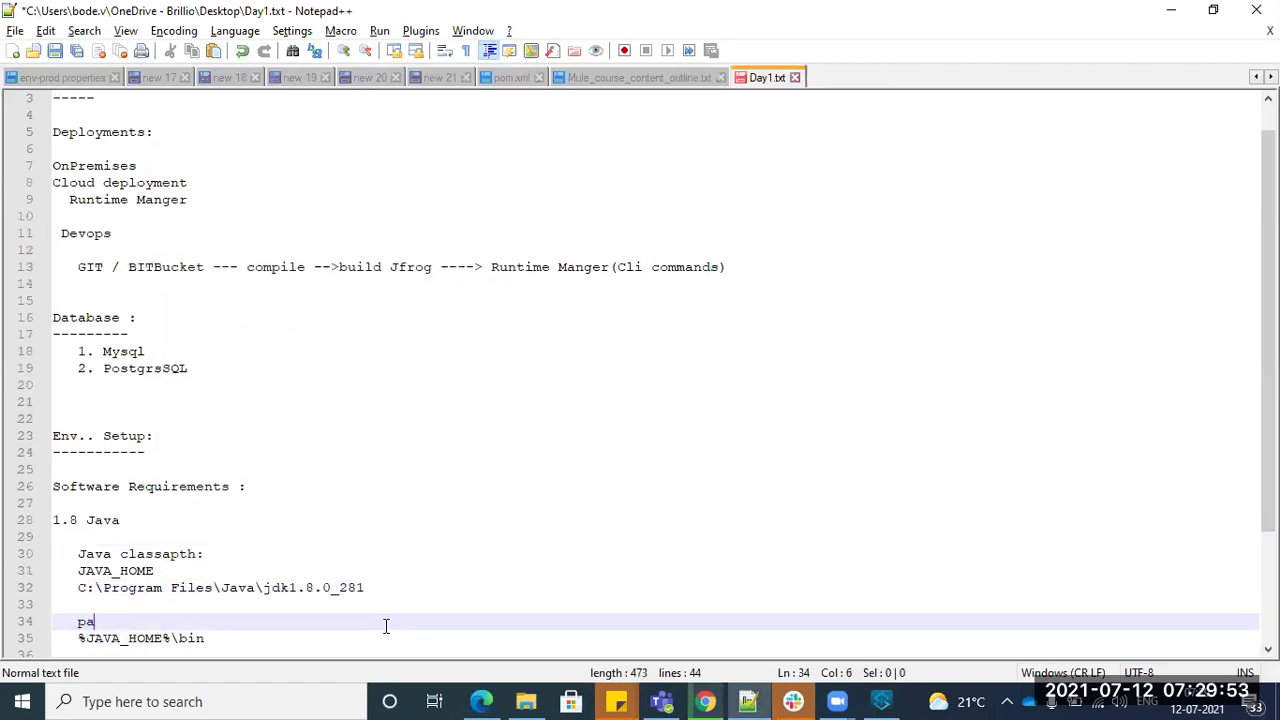
{"action": "type", "text": "th"}
{"action": "left_click", "coordinate": [180, 699]}
{"action": "type", "text": "cmd"}
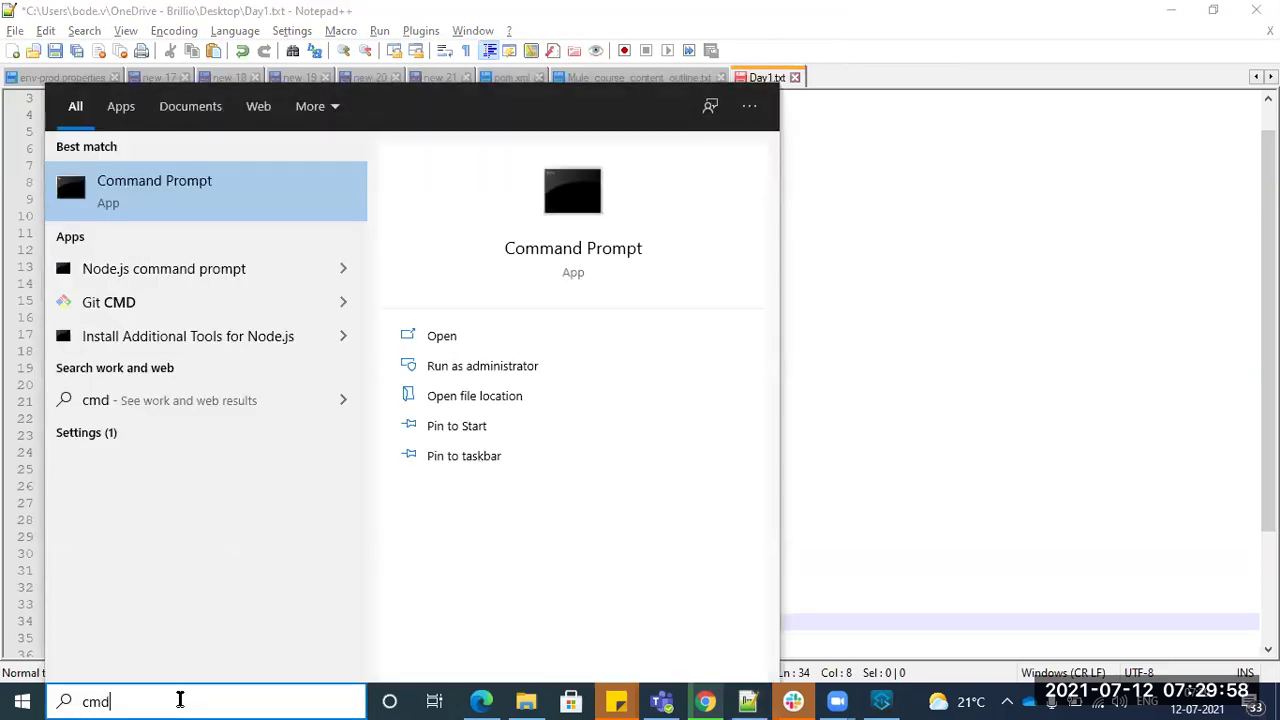
{"action": "key", "text": "Escape"}
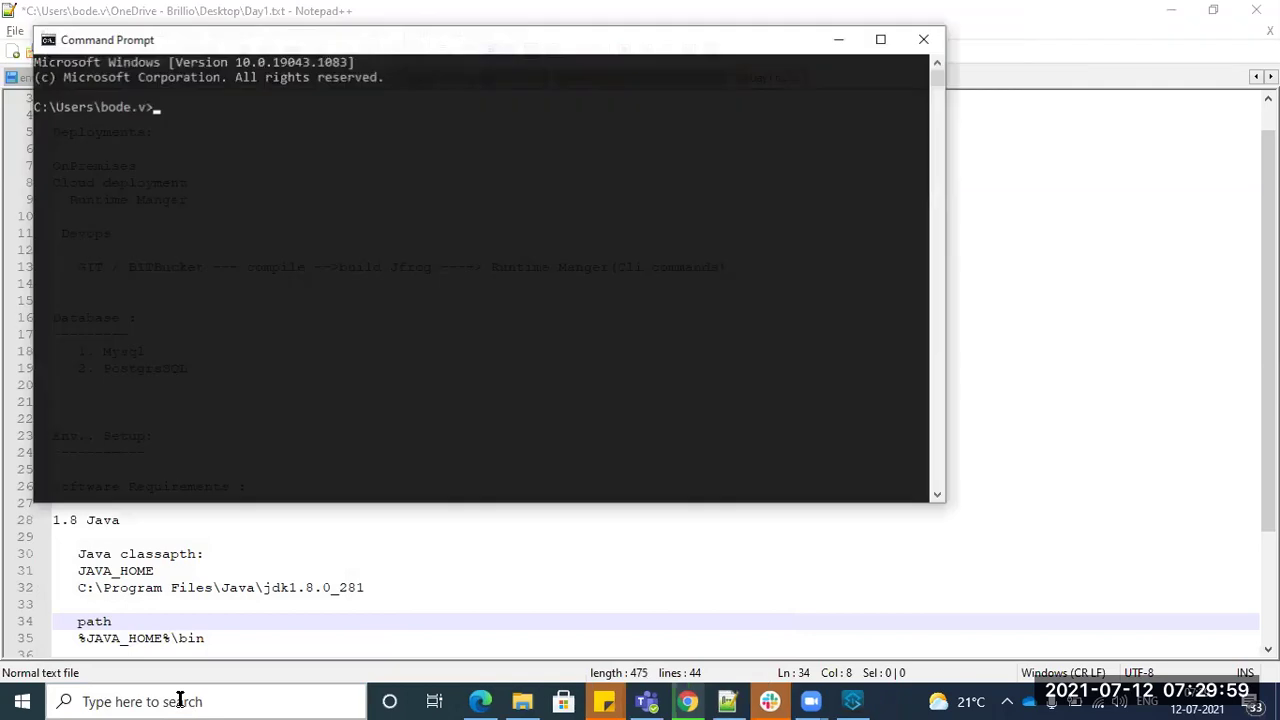
{"action": "type", "text": "java -version"}
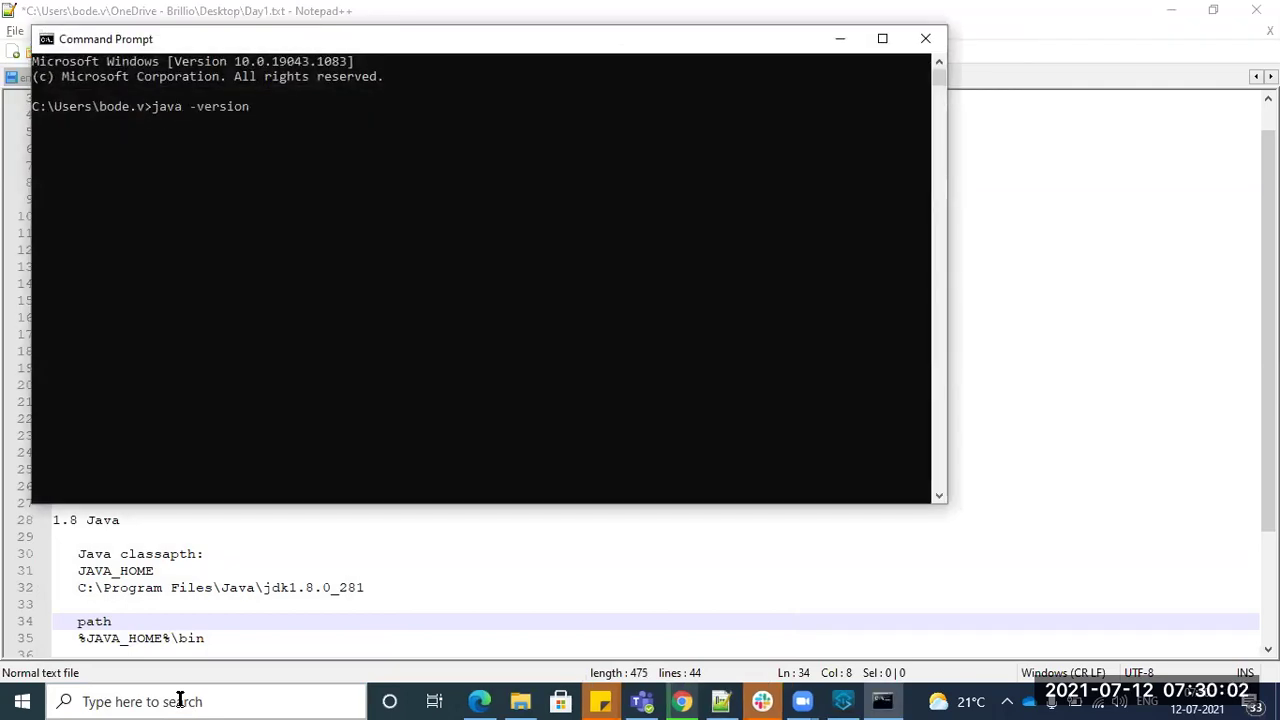
{"action": "key", "text": "Return"}
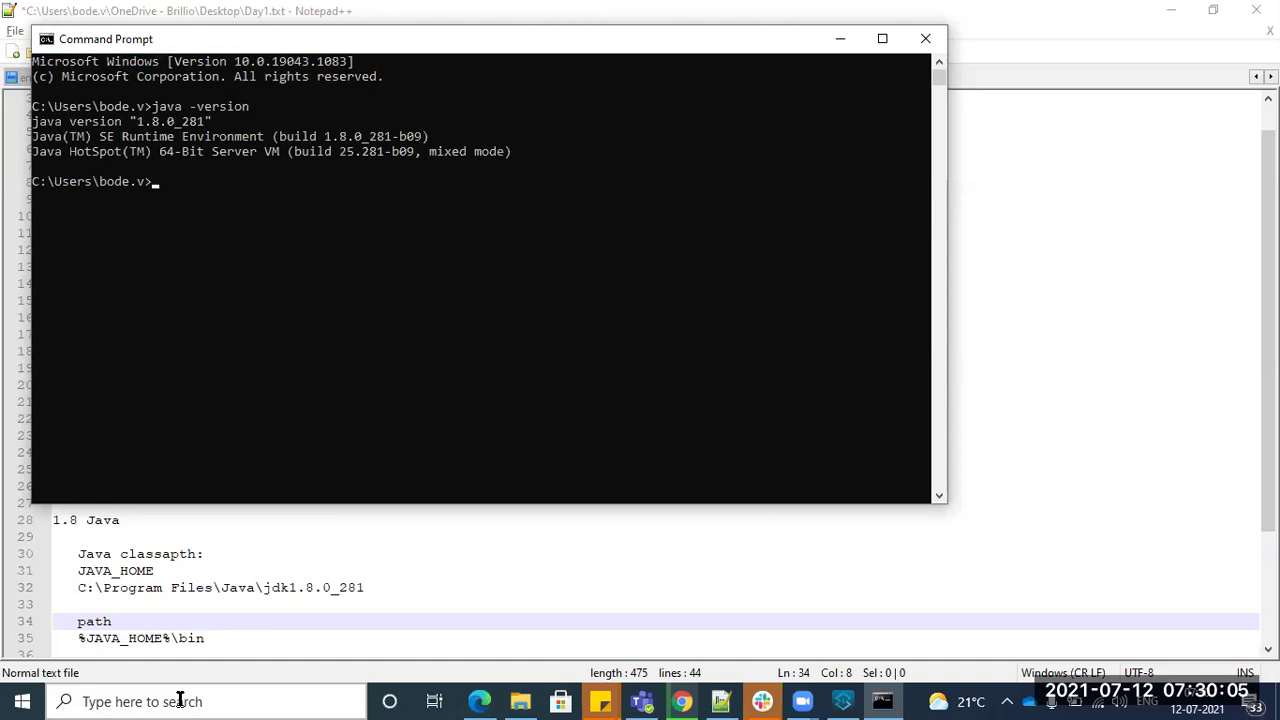
{"action": "type", "text": "java"}
{"action": "key", "text": "Return"}
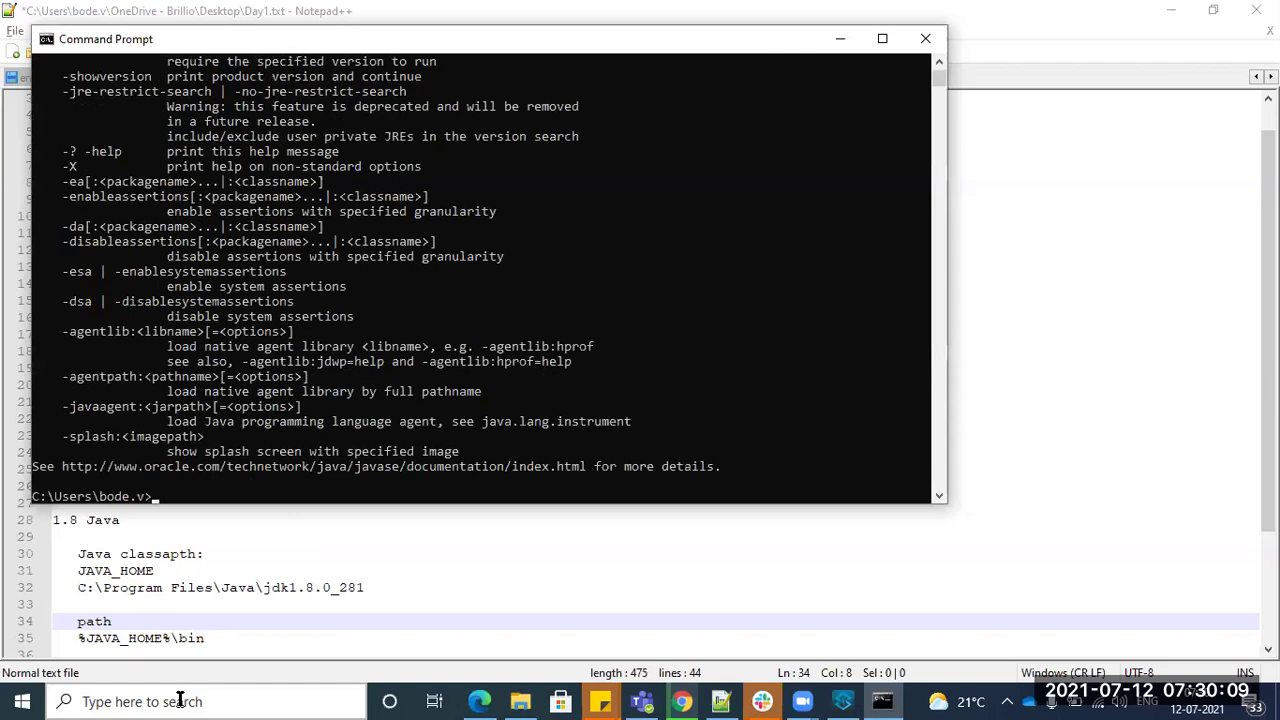
{"action": "type", "text": "javac"}
{"action": "key", "text": "Return"}
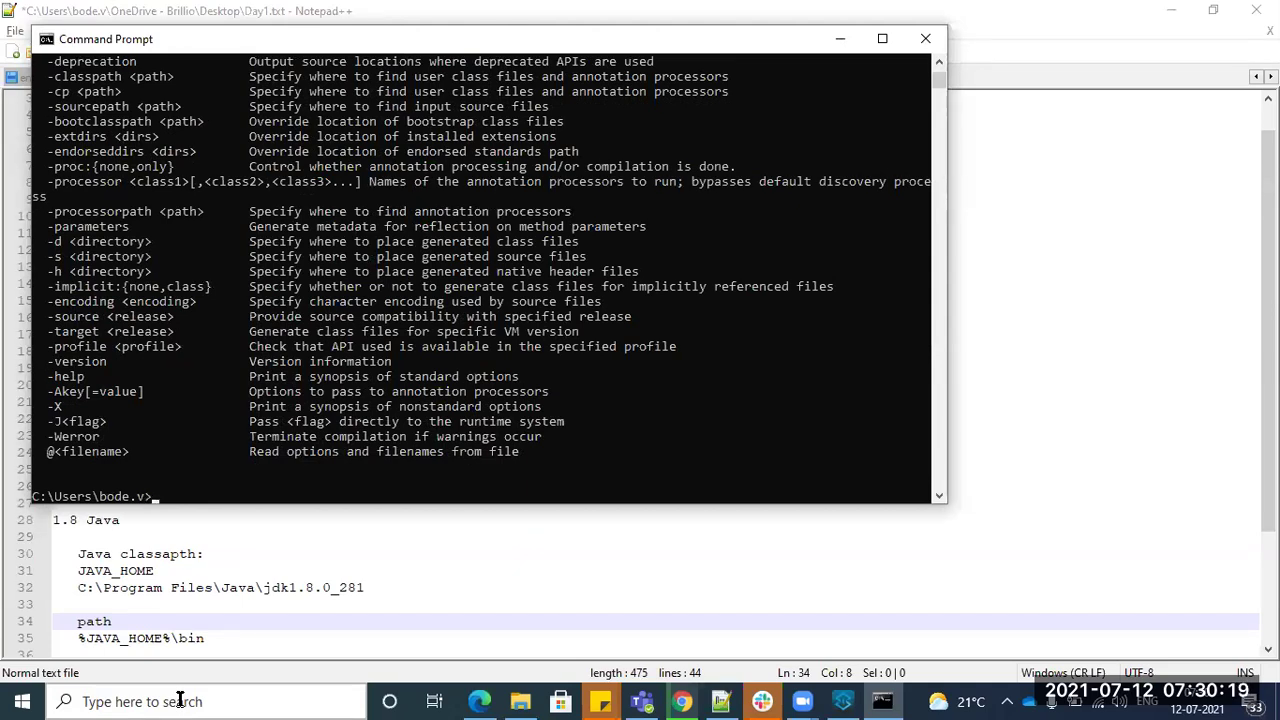
{"action": "type", "text": "jadfd"}
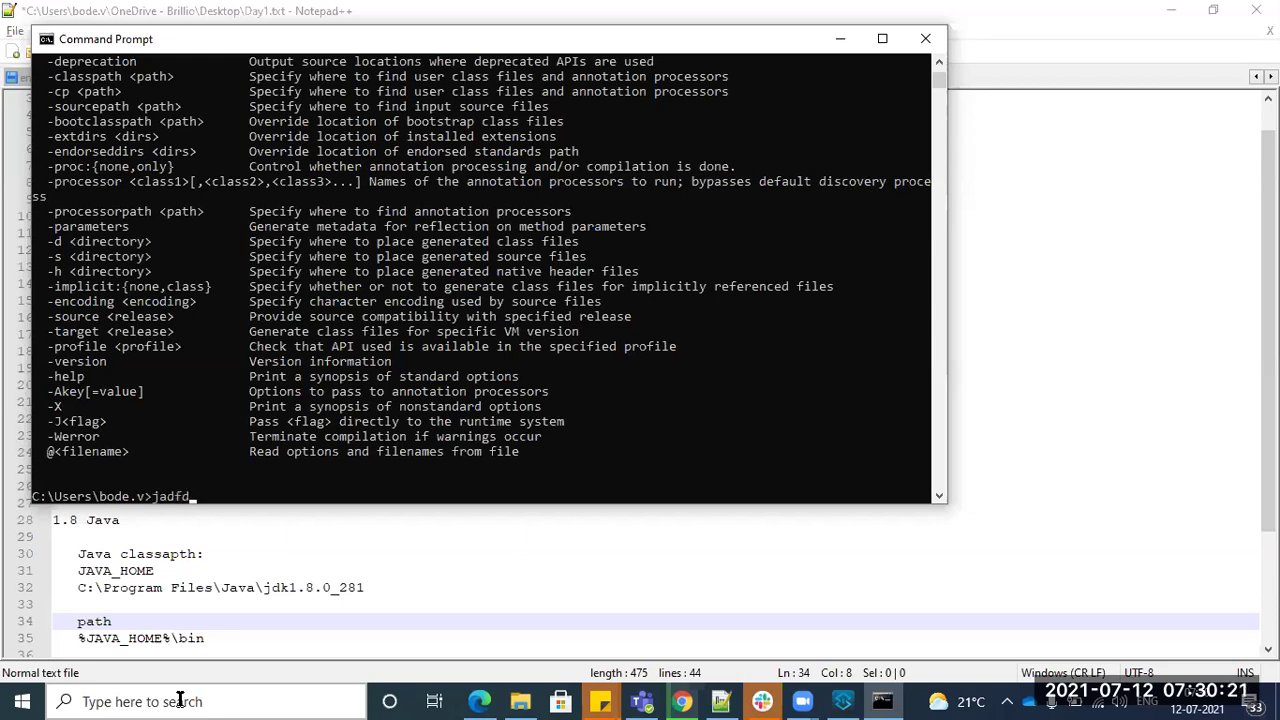
{"action": "key", "text": "Return"}
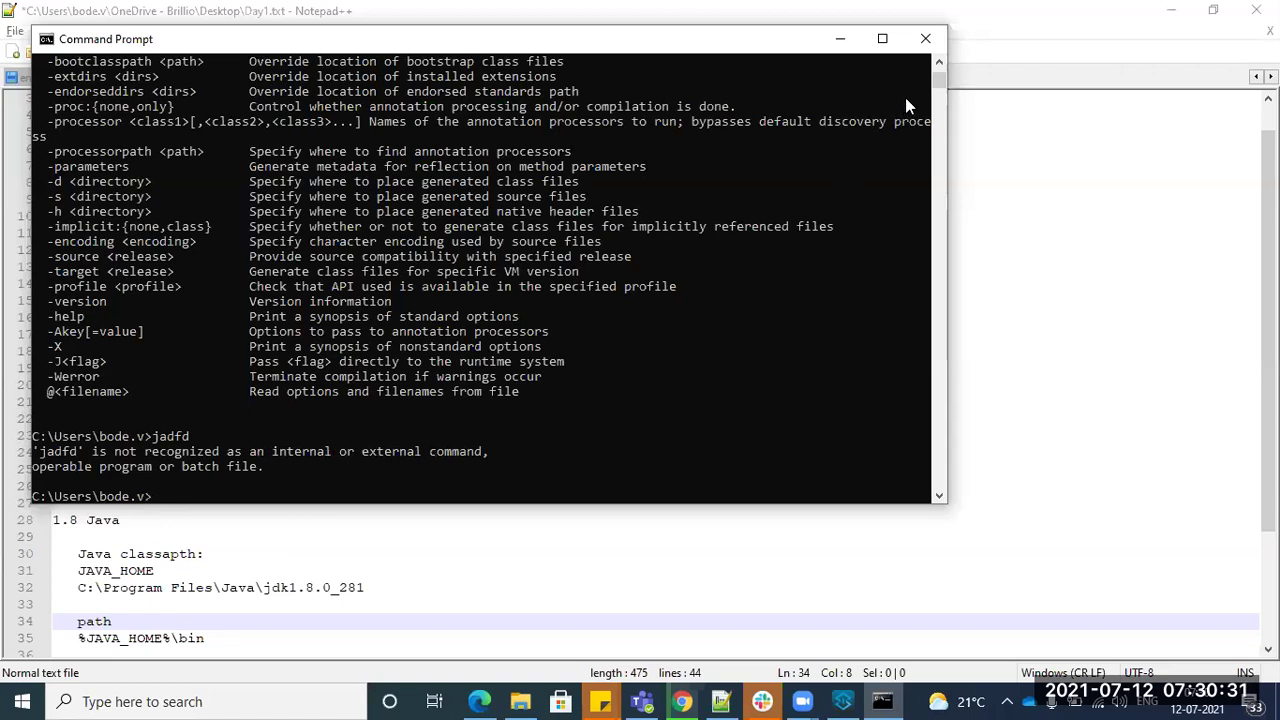
- Write 'AnypointStudio - IDE' on line 38 below the %JAVA_HOME%\bin entry and select AnypointStudio
{"action": "left_click", "coordinate": [925, 38]}
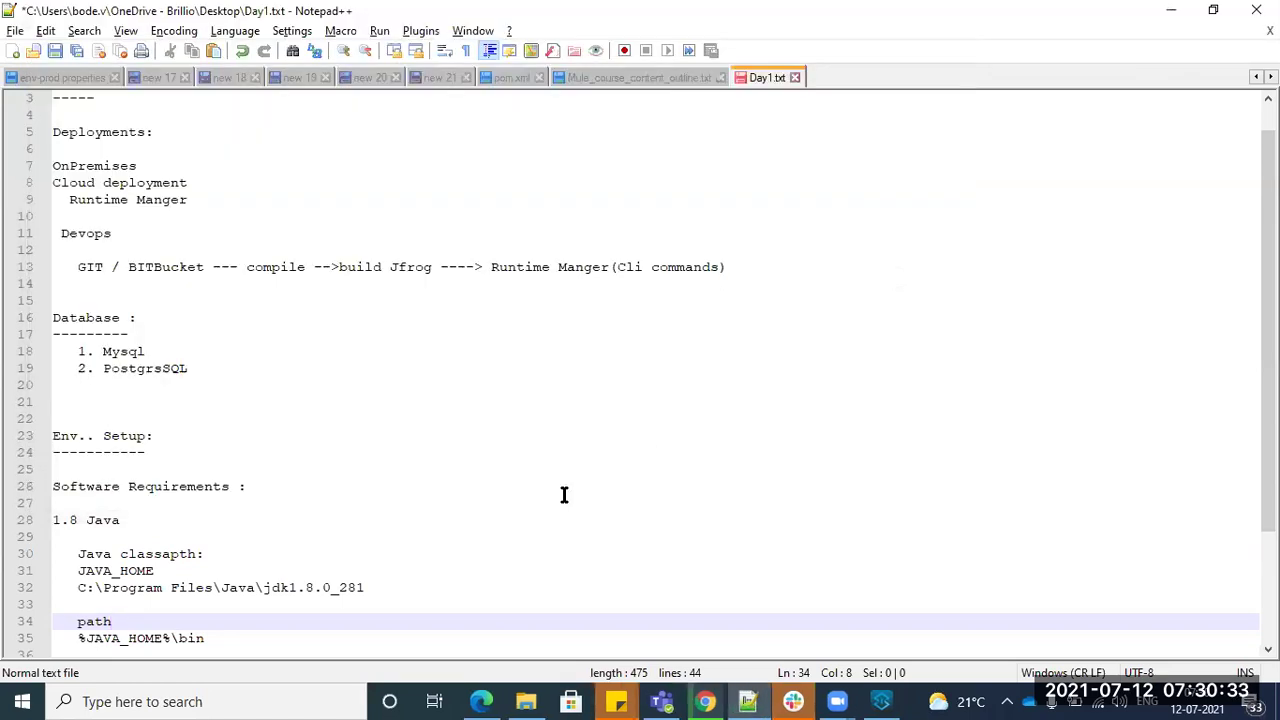
{"action": "scroll", "coordinate": [253, 547], "scroll_direction": "down", "scroll_amount": 2}
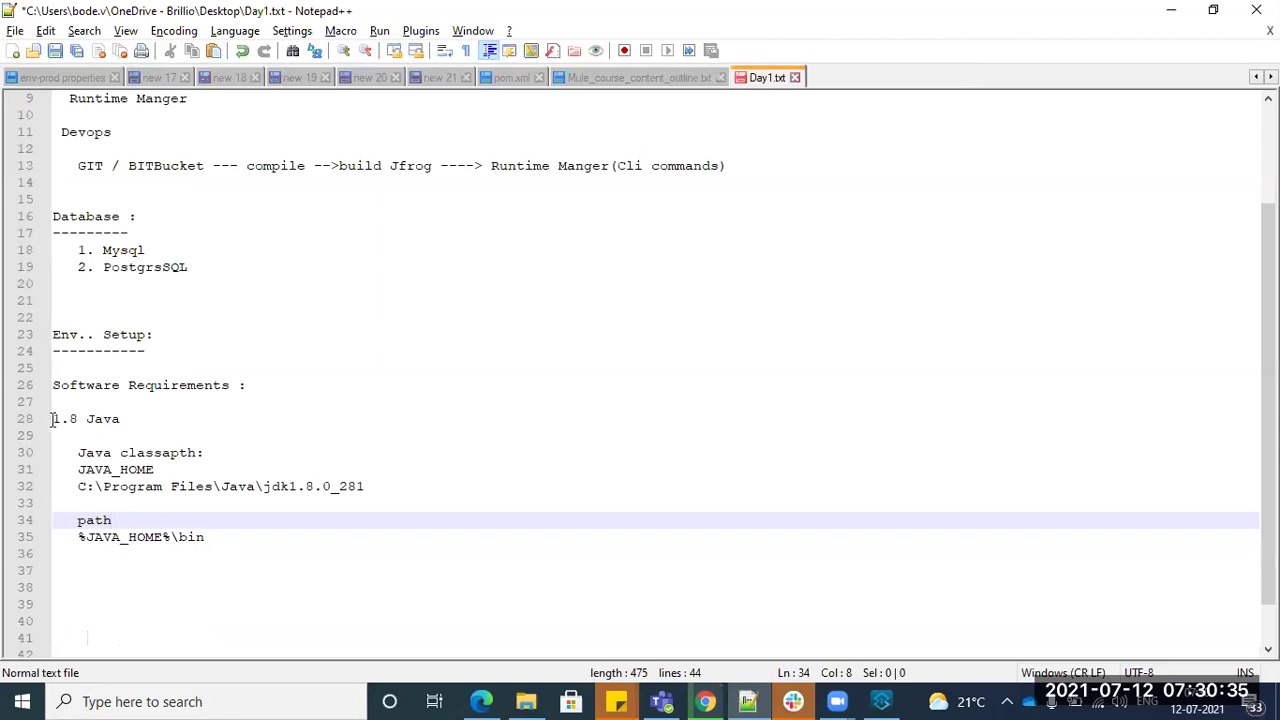
{"action": "left_click_drag", "start_coordinate": [54, 418], "coordinate": [260, 545]}
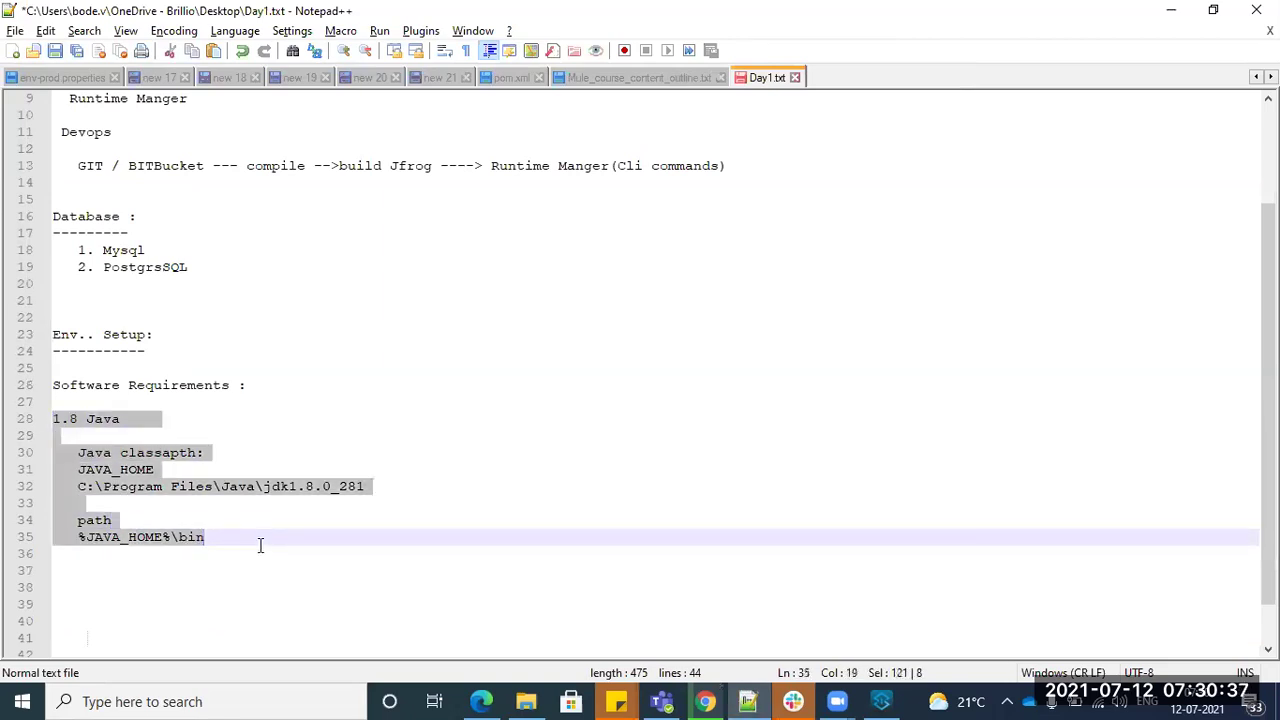
{"action": "left_click", "coordinate": [256, 547]}
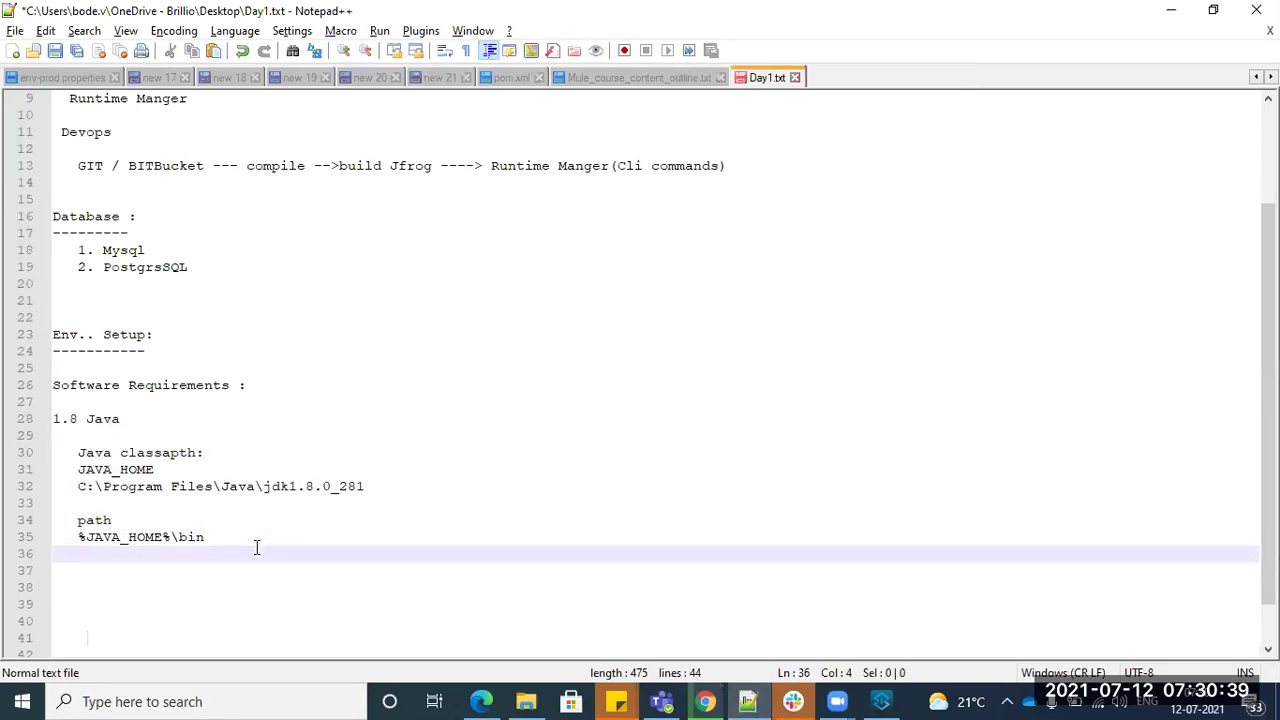
{"action": "key", "text": "Return"}
{"action": "key", "text": "Return"}
{"action": "key", "text": "Left"}
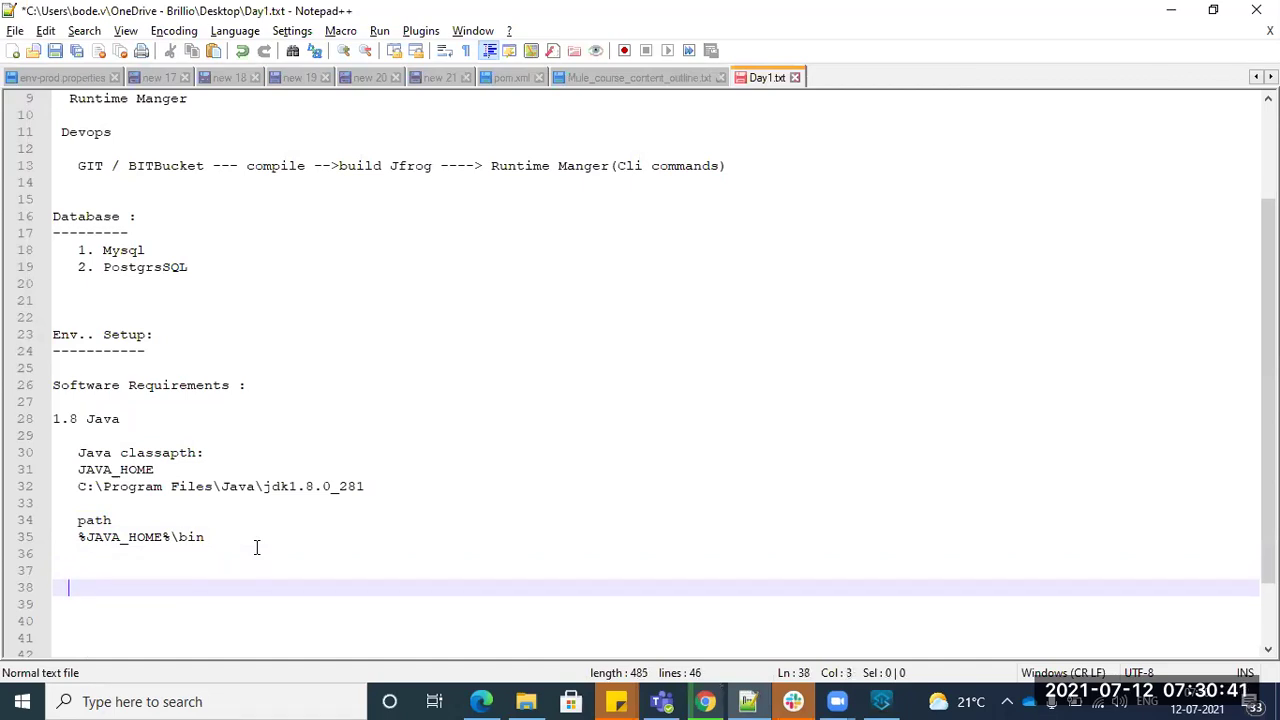
{"action": "type", "text": "Anypoint"}
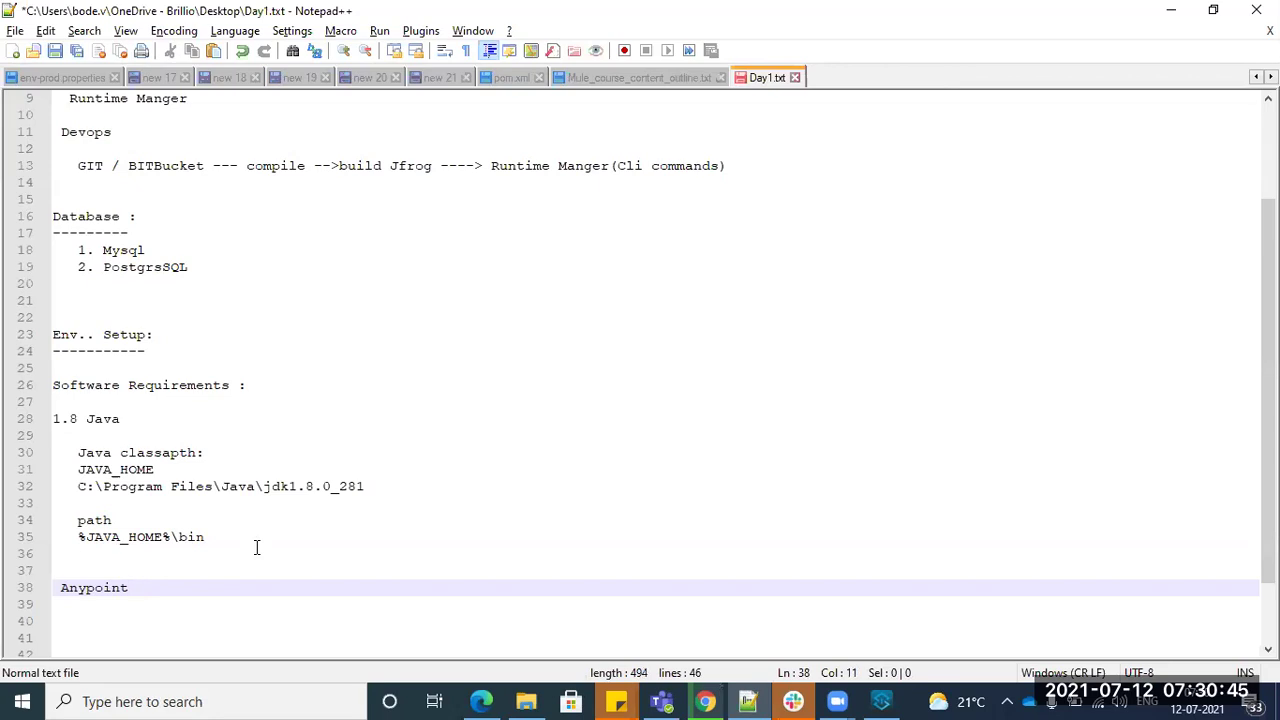
{"action": "type", "text": "Studio - IDE"}
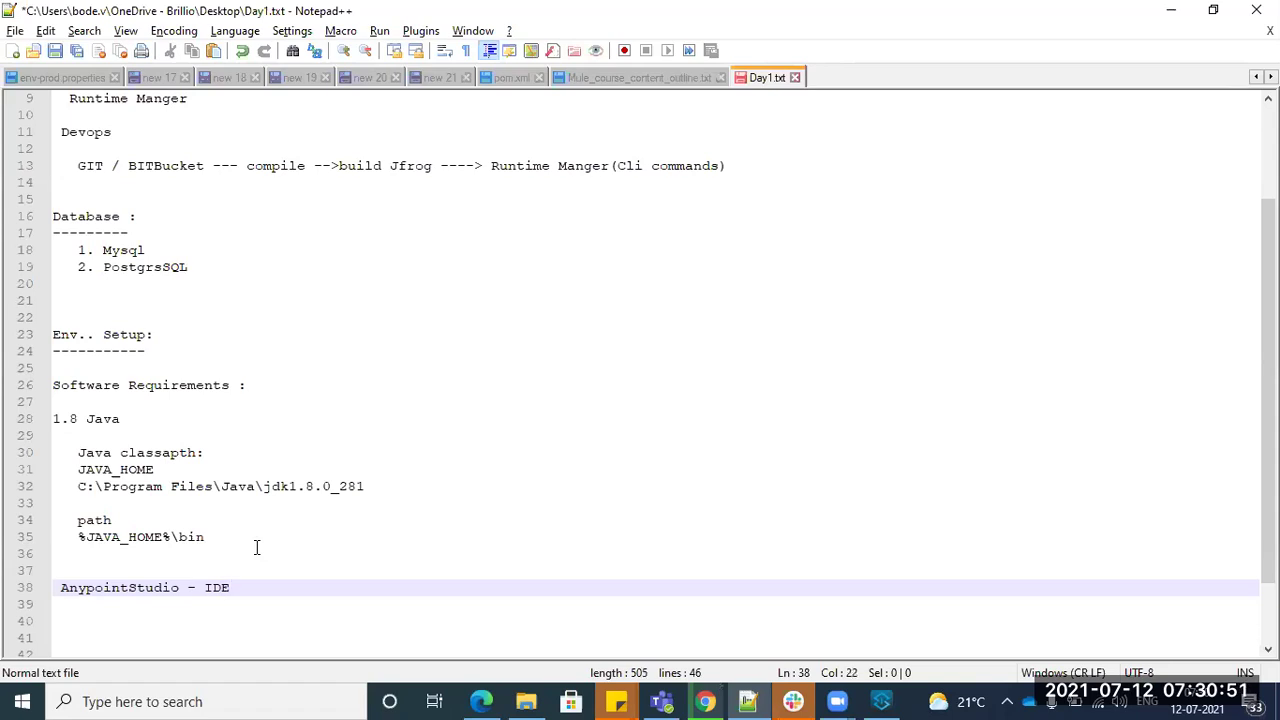
{"action": "double_click", "coordinate": [140, 590]}
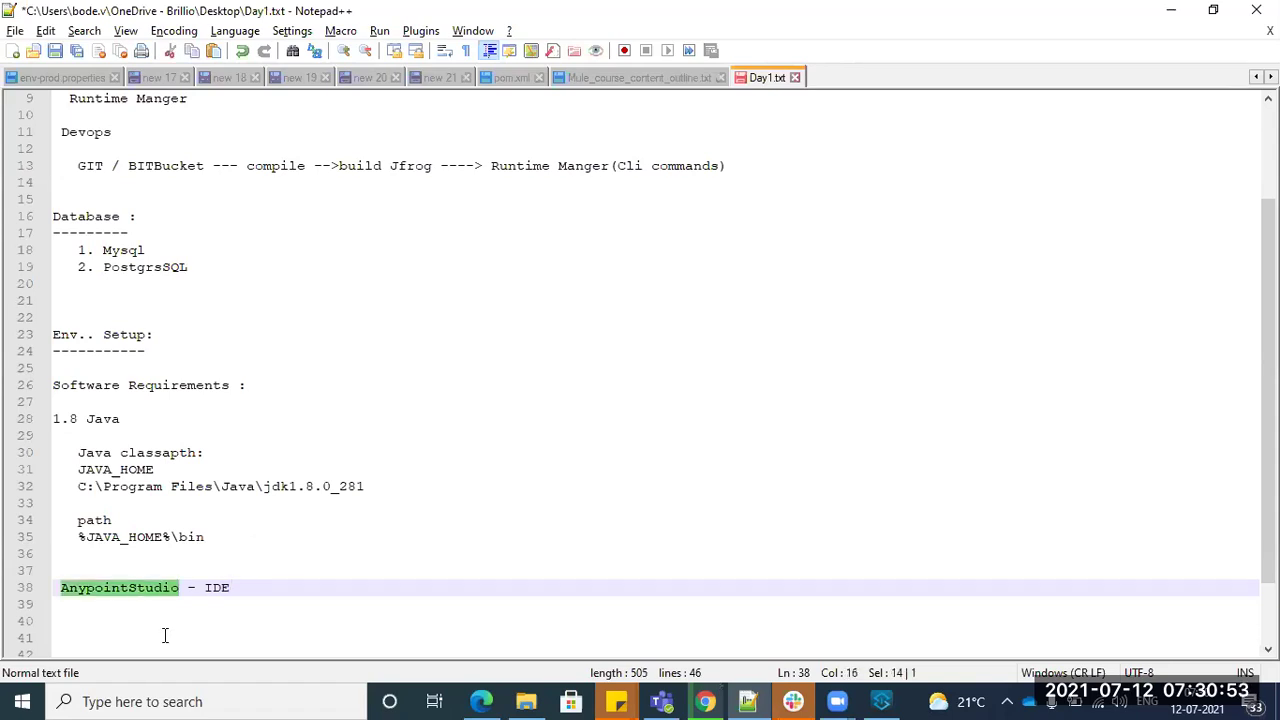
{"action": "left_click", "coordinate": [706, 701]}
- Search 'anypoint studio download' and open the MuleSoft download and previous-version pages in tabs
{"action": "key", "text": "ctrl+t"}
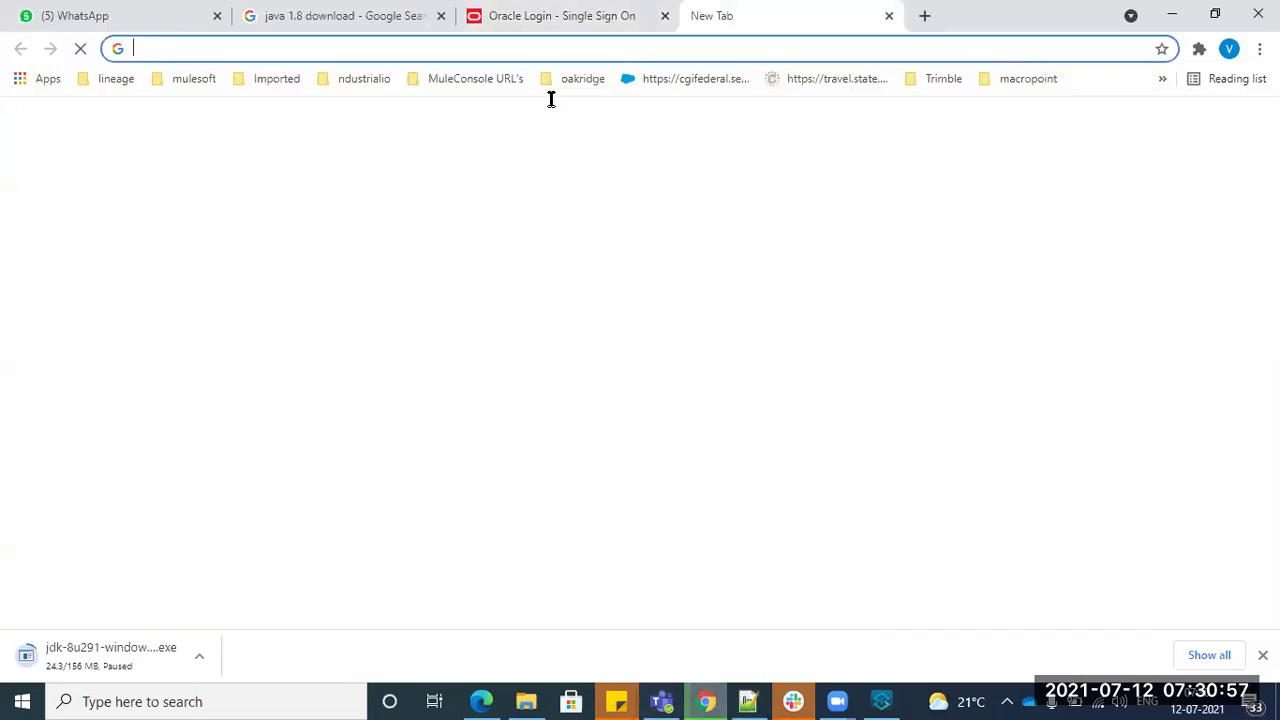
{"action": "type", "text": "any"}
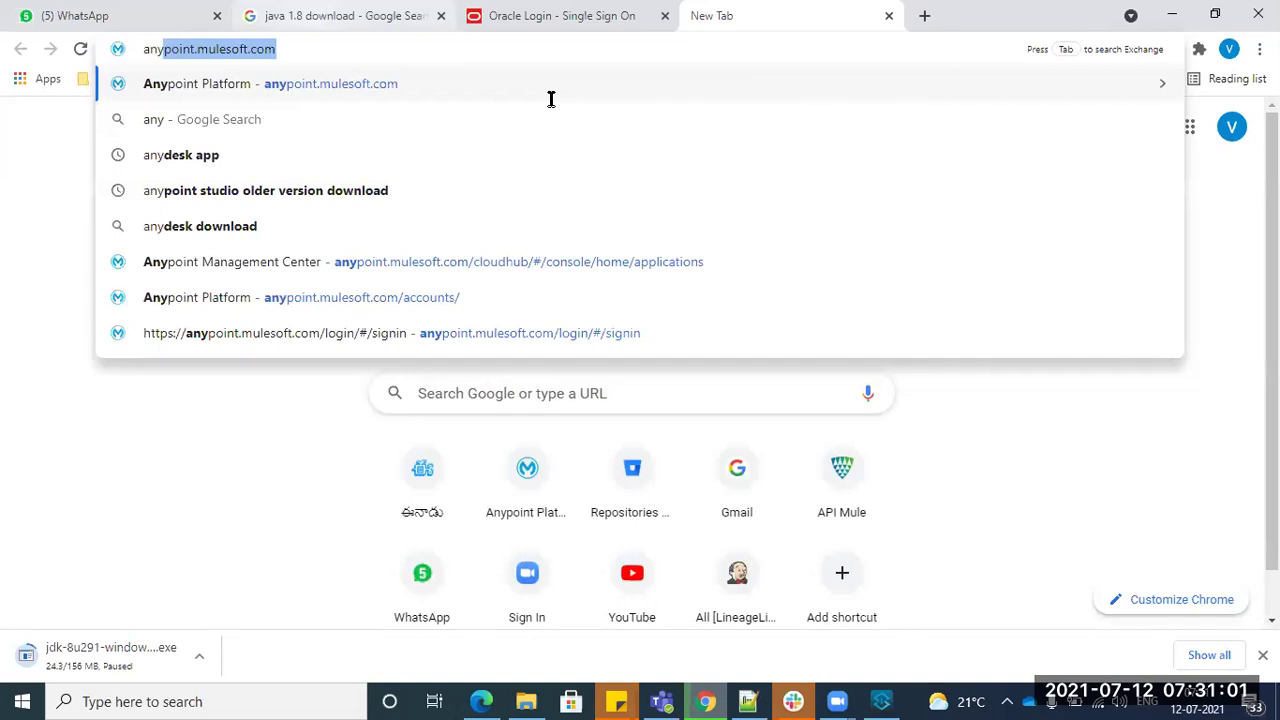
{"action": "key", "text": "Right"}
{"action": "key", "text": "BackSpace"}
{"action": "key", "text": "BackSpace"}
{"action": "key", "text": "BackSpace"}
{"action": "key", "text": "BackSpace"}
{"action": "key", "text": "BackSpace"}
{"action": "key", "text": "BackSpace"}
{"action": "key", "text": "BackSpace"}
{"action": "key", "text": "BackSpace"}
{"action": "key", "text": "BackSpace"}
{"action": "key", "text": "BackSpace"}
{"action": "key", "text": "BackSpace"}
{"action": "key", "text": "BackSpace"}
{"action": "key", "text": "BackSpace"}
{"action": "type", "text": "stu"}
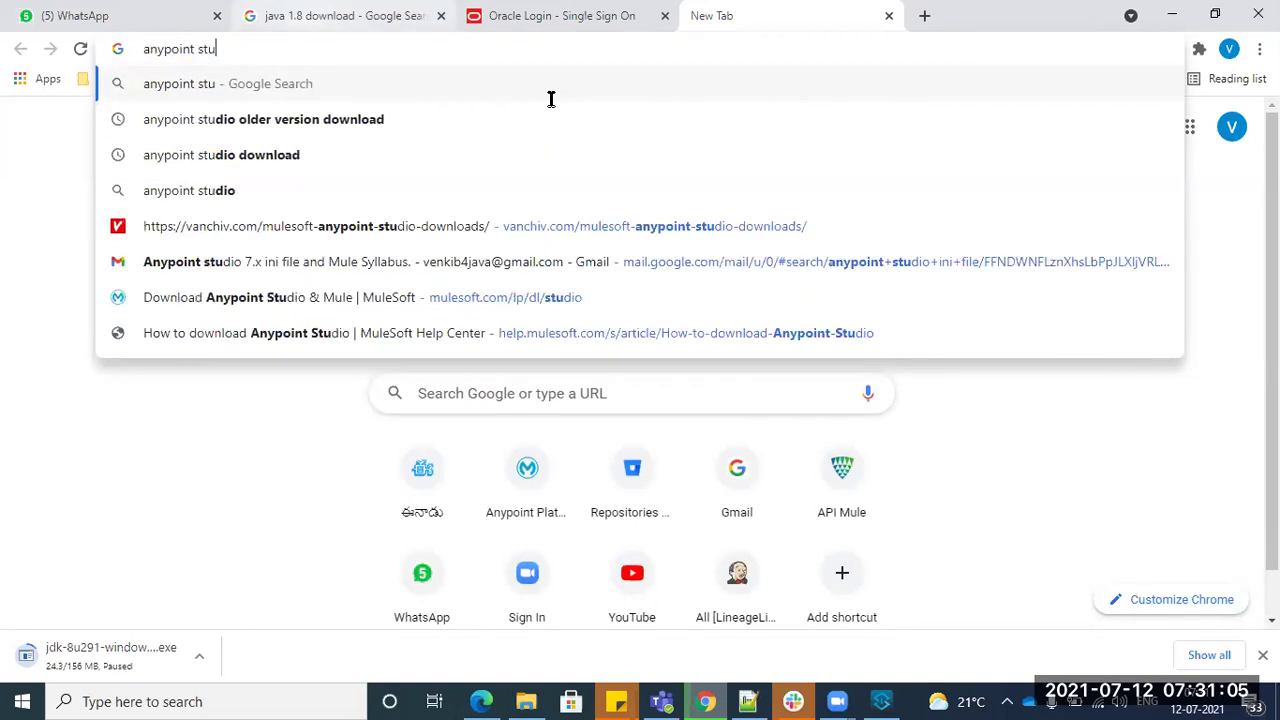
{"action": "key", "text": "Down"}
{"action": "key", "text": "Down"}
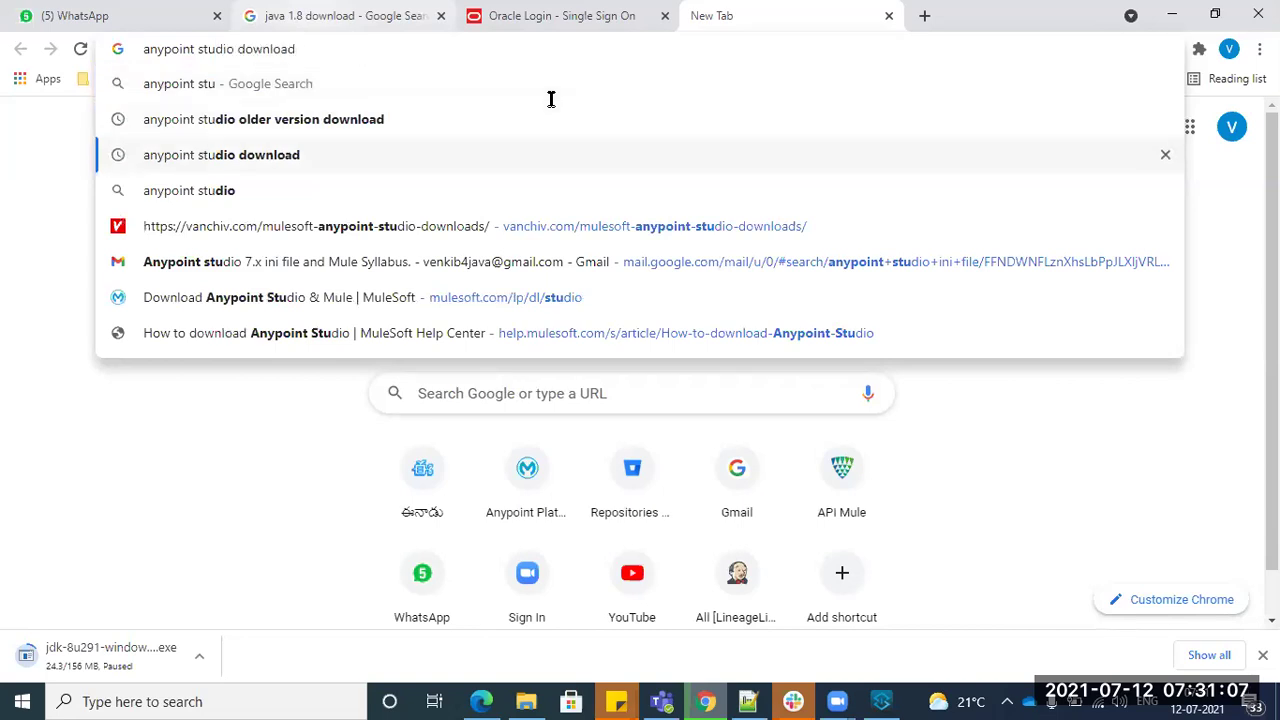
{"action": "key", "text": "Return"}
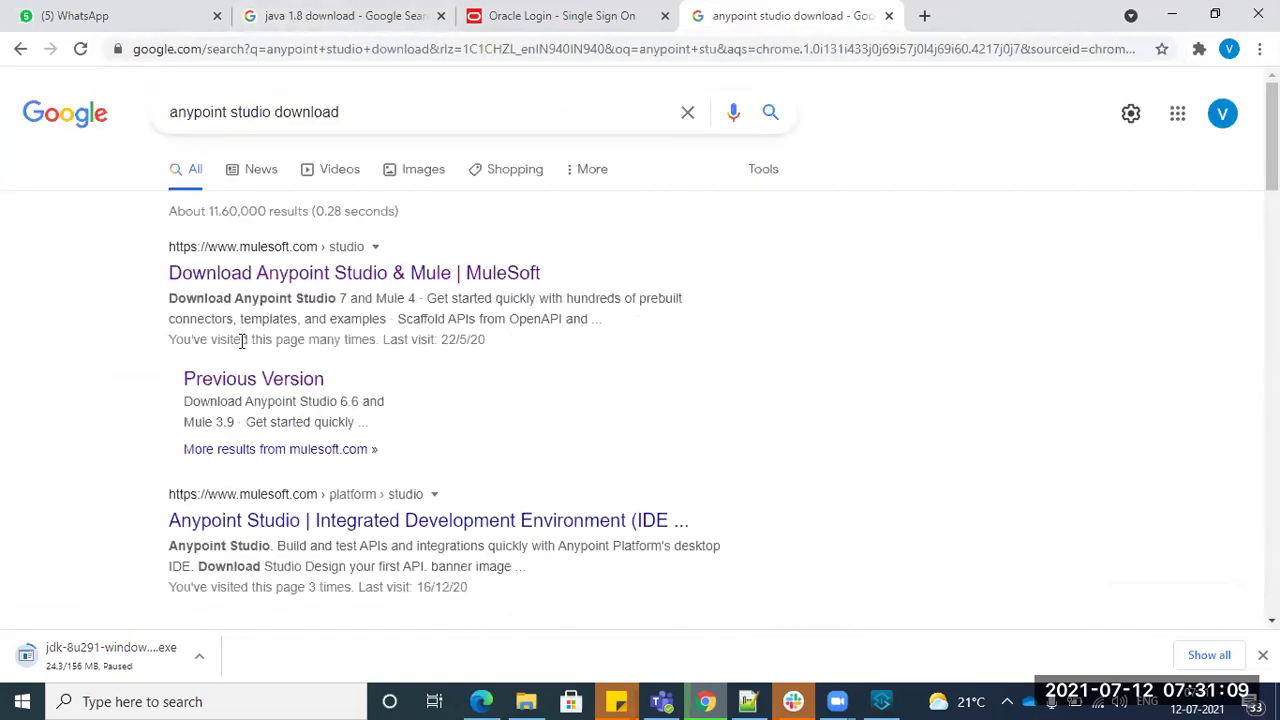
{"action": "scroll", "coordinate": [250, 300], "scroll_direction": "down", "scroll_amount": 1}
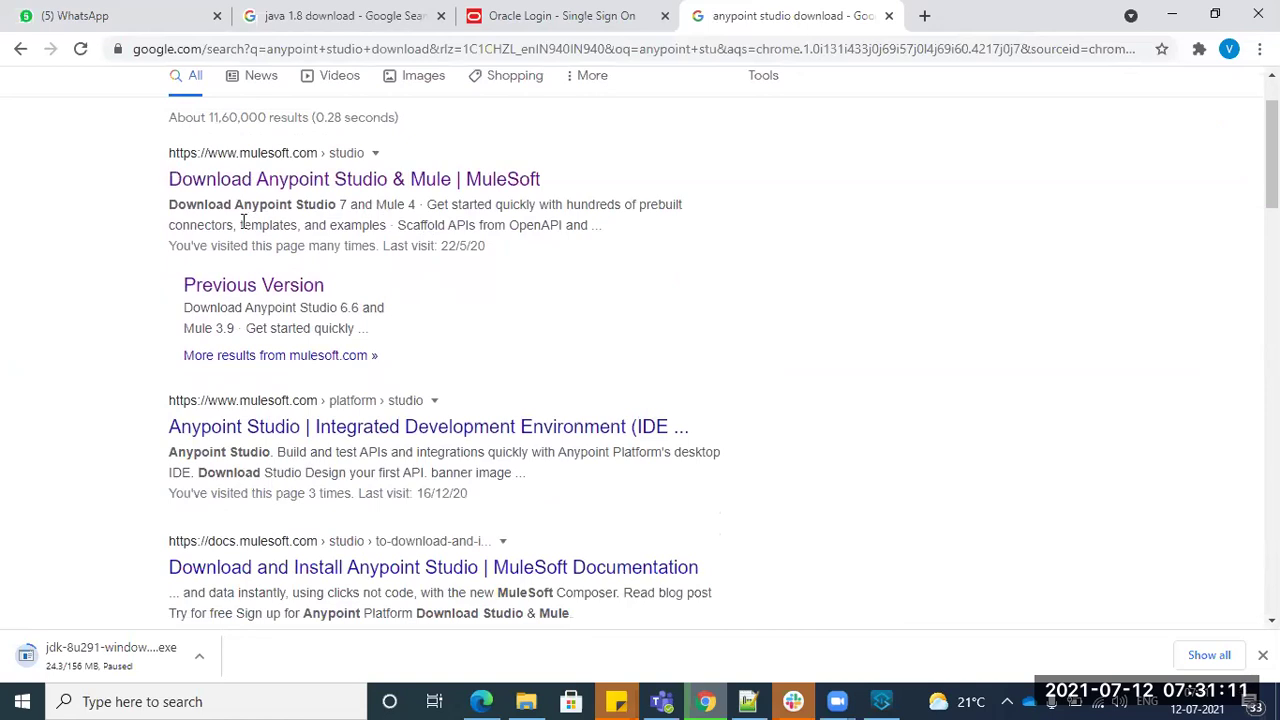
{"action": "left_click", "coordinate": [284, 178], "text": "ctrl"}
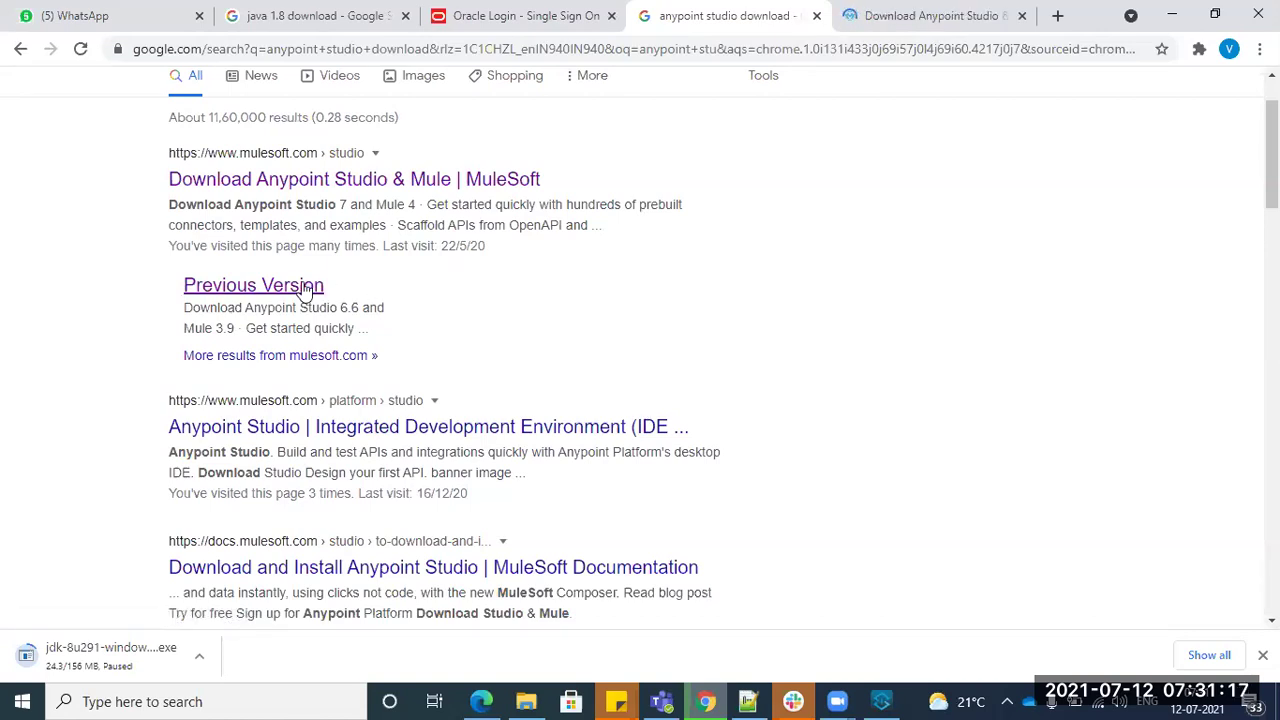
{"action": "left_click", "coordinate": [372, 178], "text": "ctrl"}
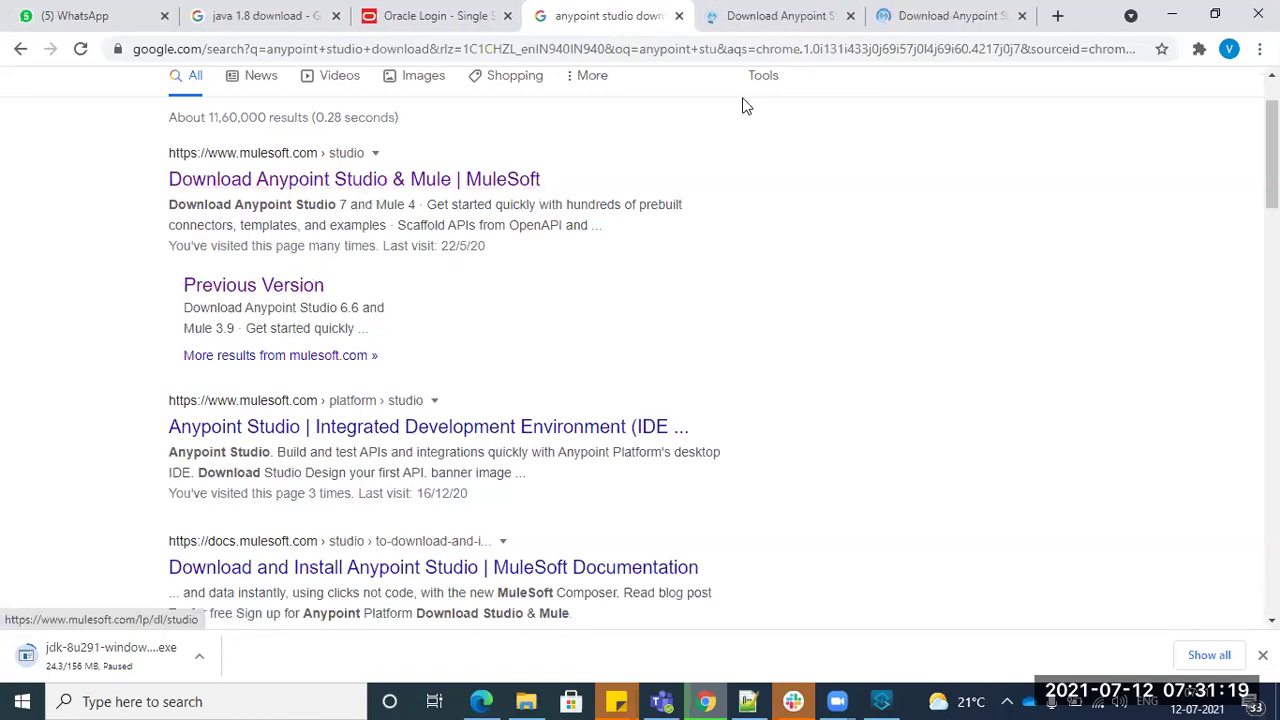
- Compare both Anypoint Studio download tabs, returning to the Download Anypoint Studio 7 page
{"action": "left_click", "coordinate": [905, 13]}
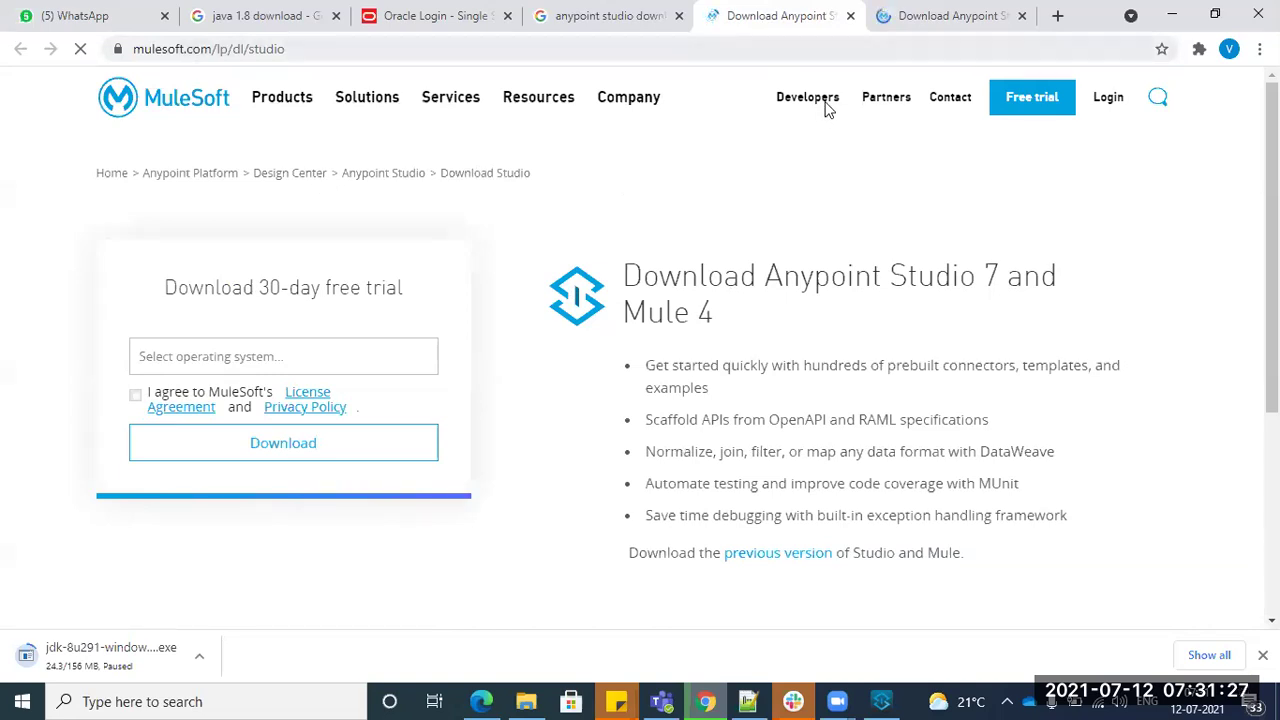
{"action": "left_click", "coordinate": [945, 16]}
{"action": "key", "text": "ctrl+shift+Tab"}
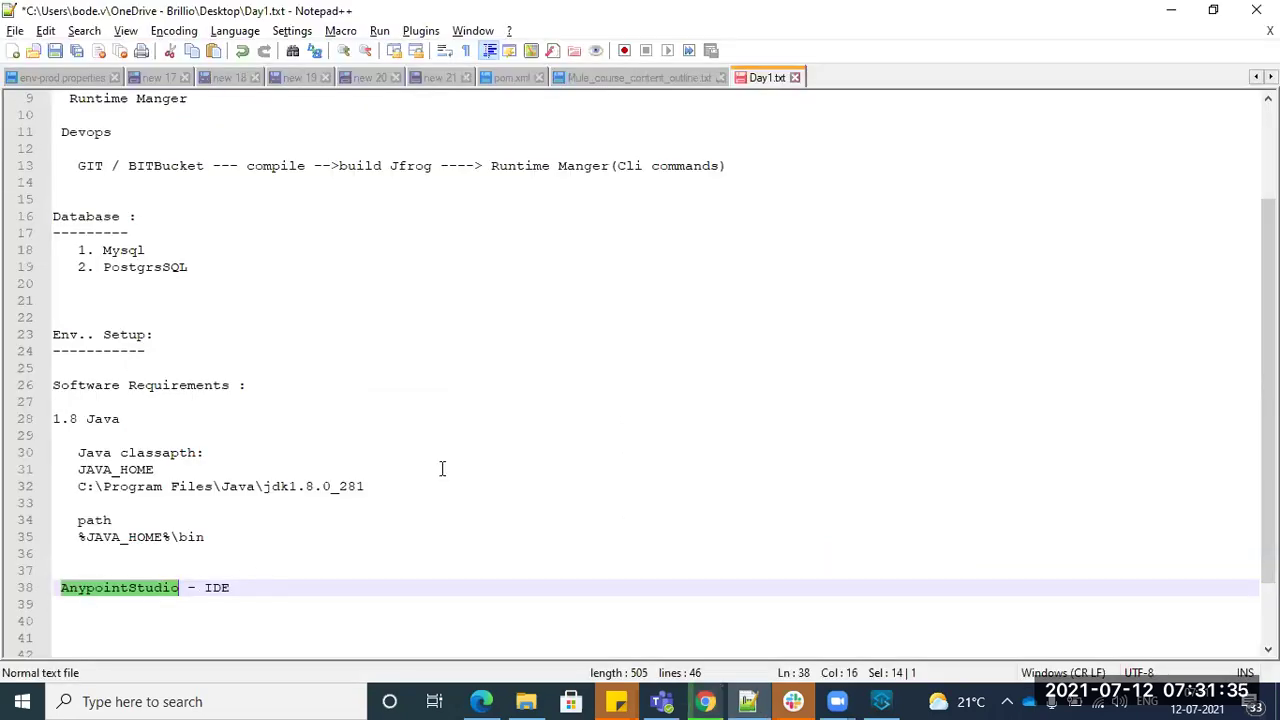
{"action": "key", "text": "alt+Tab"}
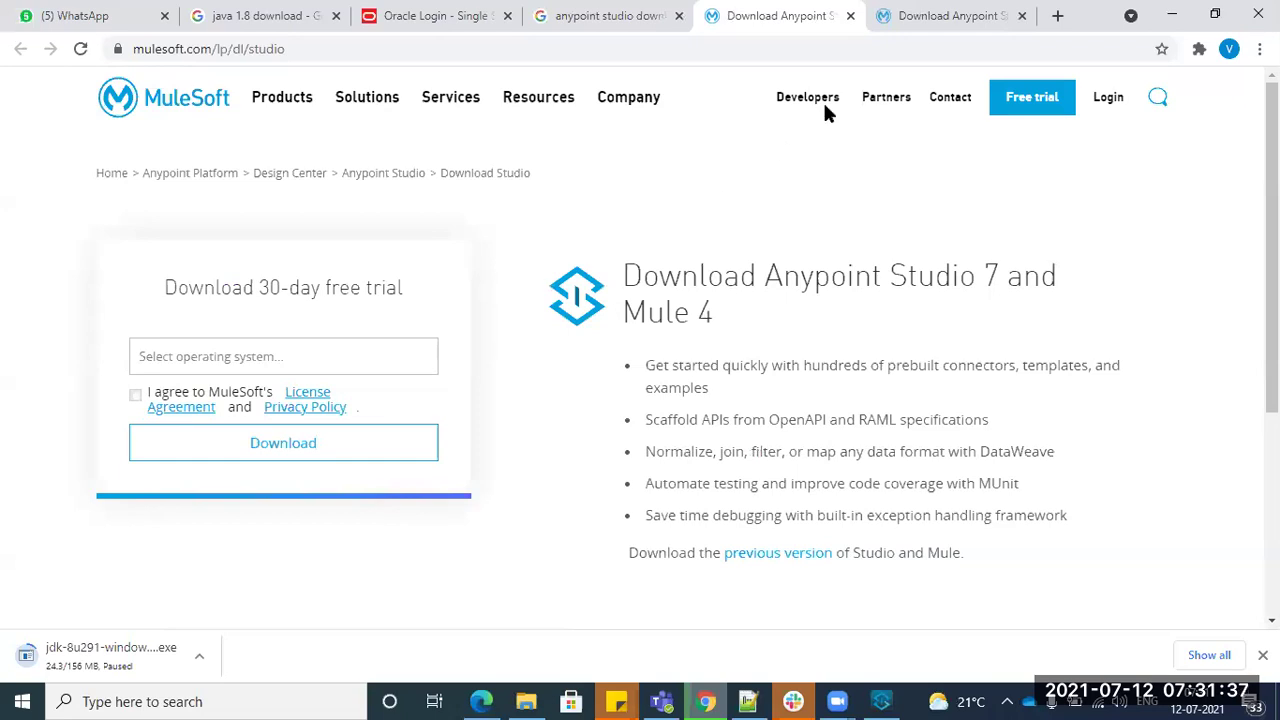
{"action": "key", "text": "ctrl+t"}
- Go to support.mulesoft.com and open the MuleSoft Help Center login page
{"action": "type", "text": "su"}
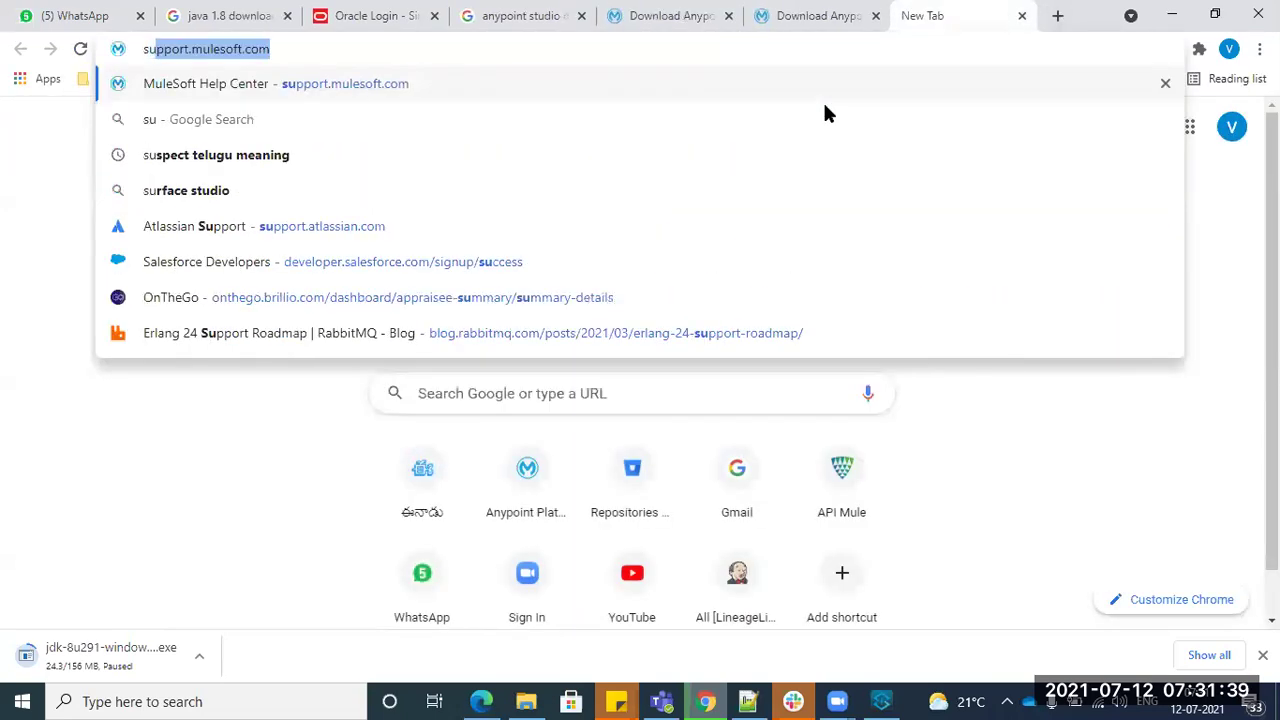
{"action": "key", "text": "Return"}
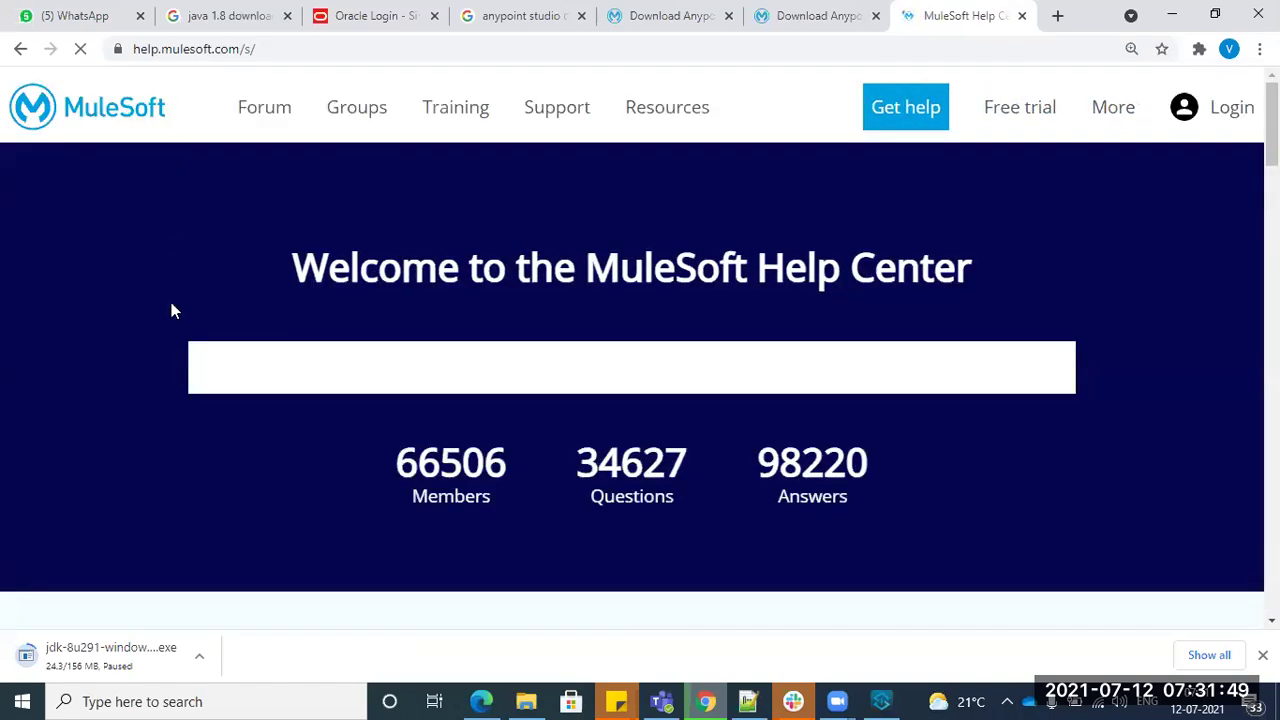
{"action": "left_click", "coordinate": [283, 49]}
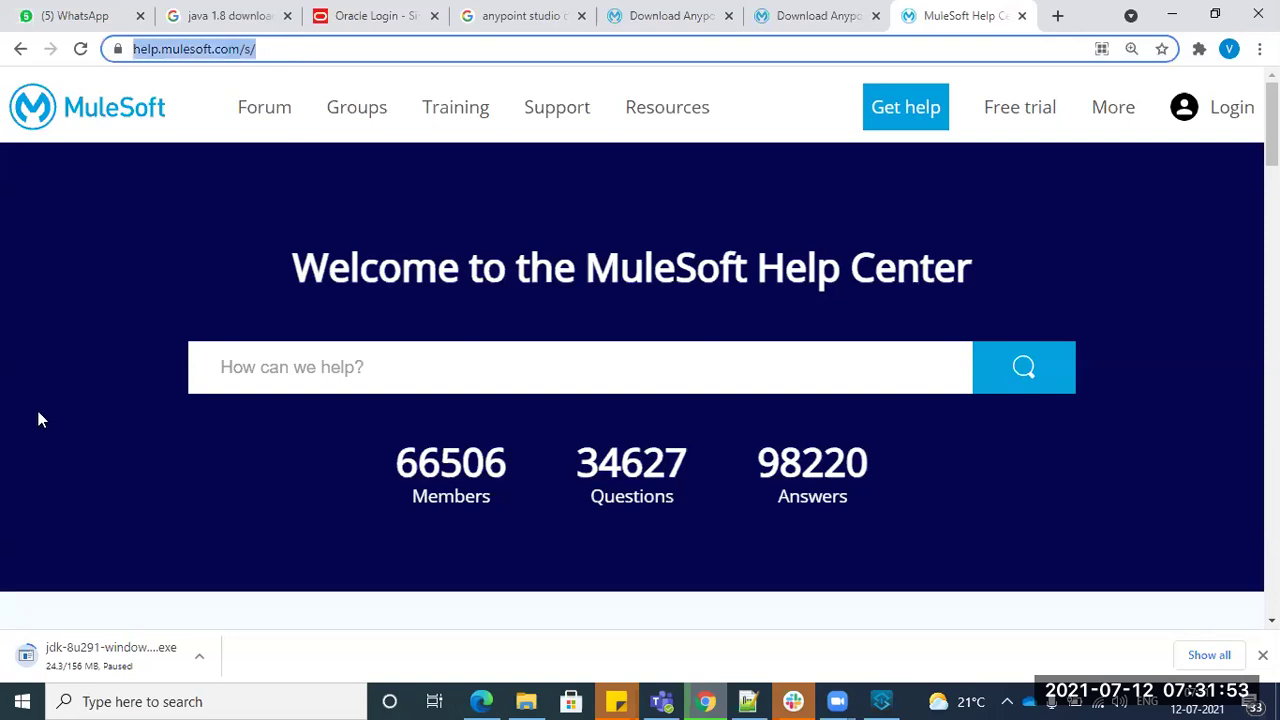
{"action": "left_click", "coordinate": [1233, 115]}
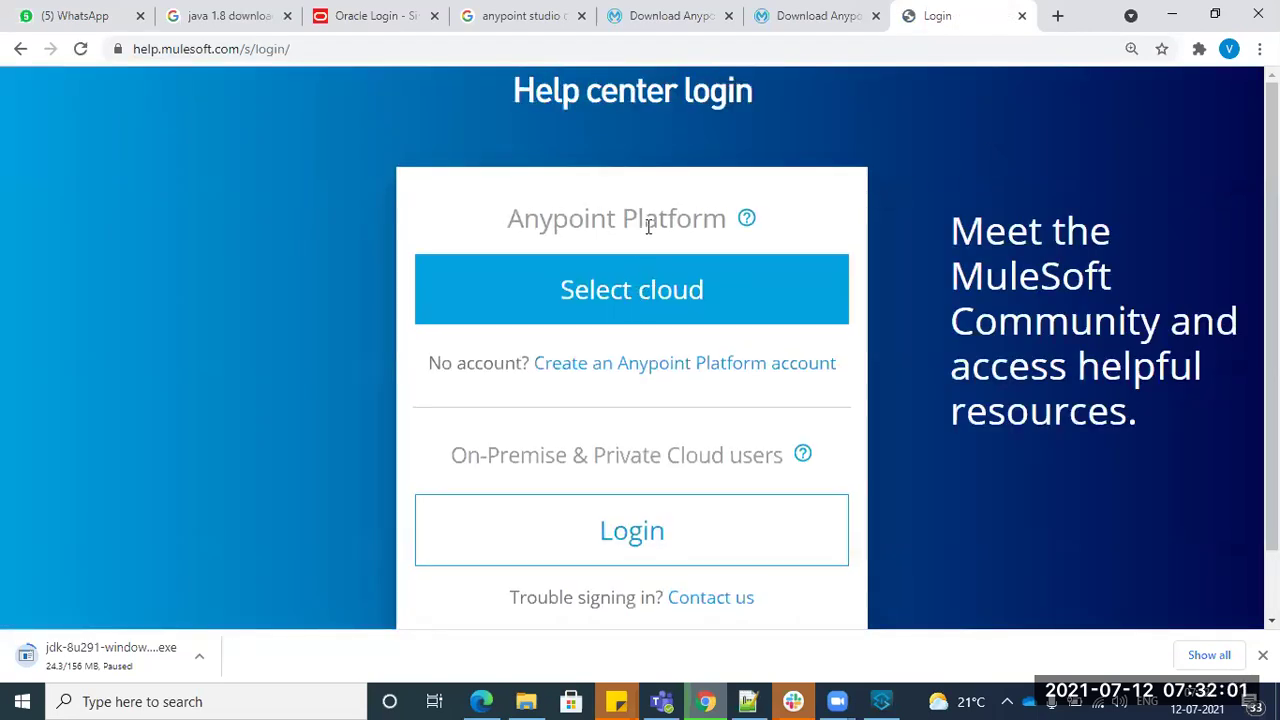
- Open the on-premise users login form, then return to the Anypoint Studio 7 download page
{"action": "left_click_drag", "start_coordinate": [510, 222], "coordinate": [762, 222]}
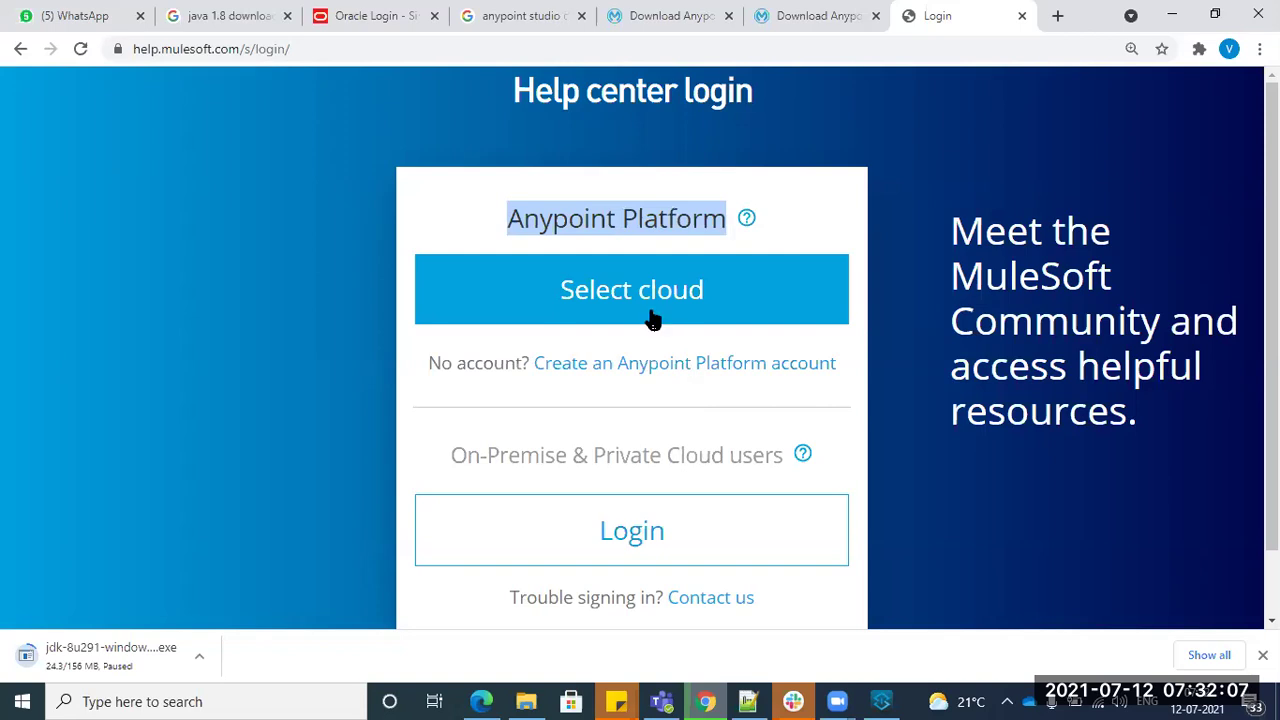
{"action": "left_click", "coordinate": [712, 408]}
{"action": "left_click", "coordinate": [638, 532]}
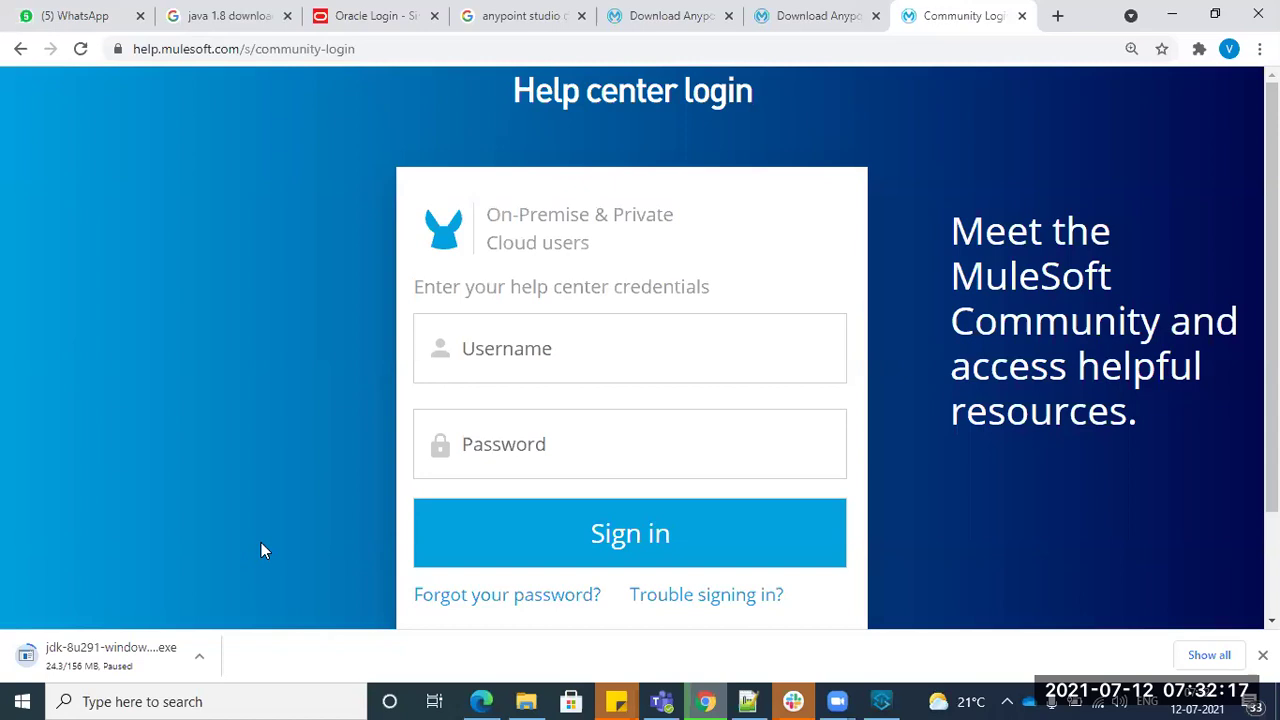
{"action": "left_click", "coordinate": [672, 13]}
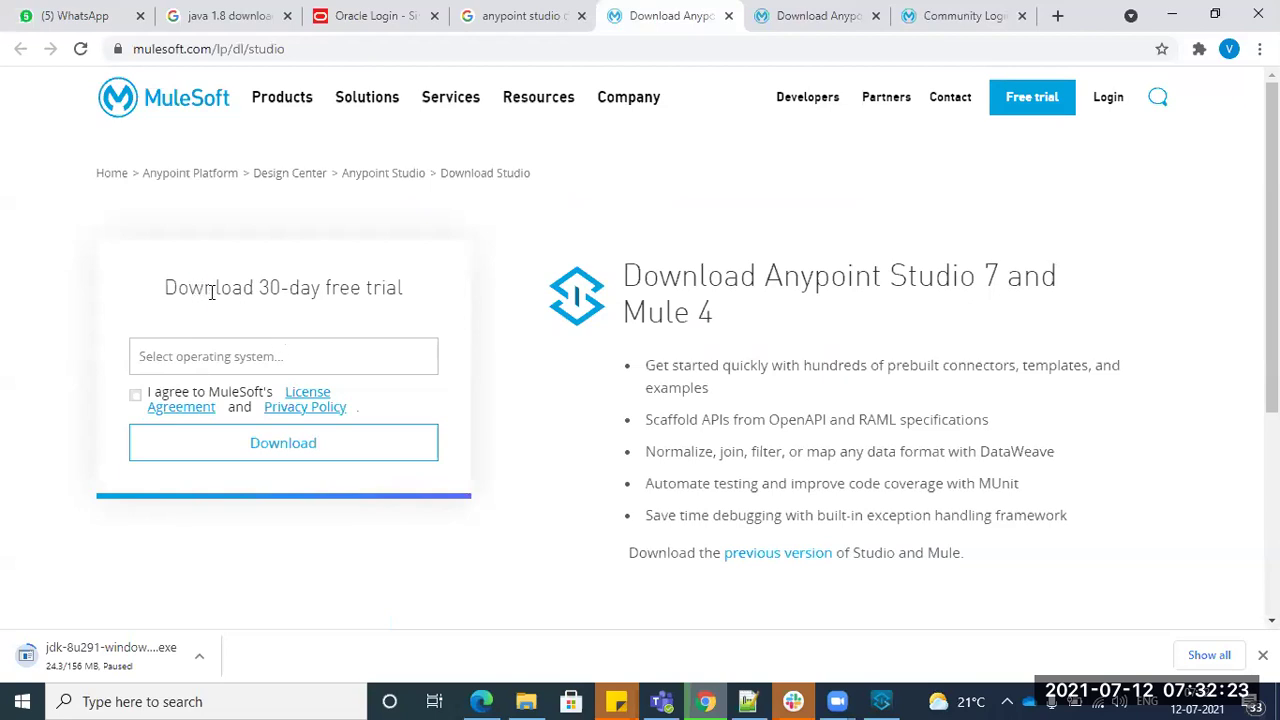
- Open the previous-version download page and cancel the paused JDK download
{"action": "left_click_drag", "start_coordinate": [211, 291], "coordinate": [410, 299]}
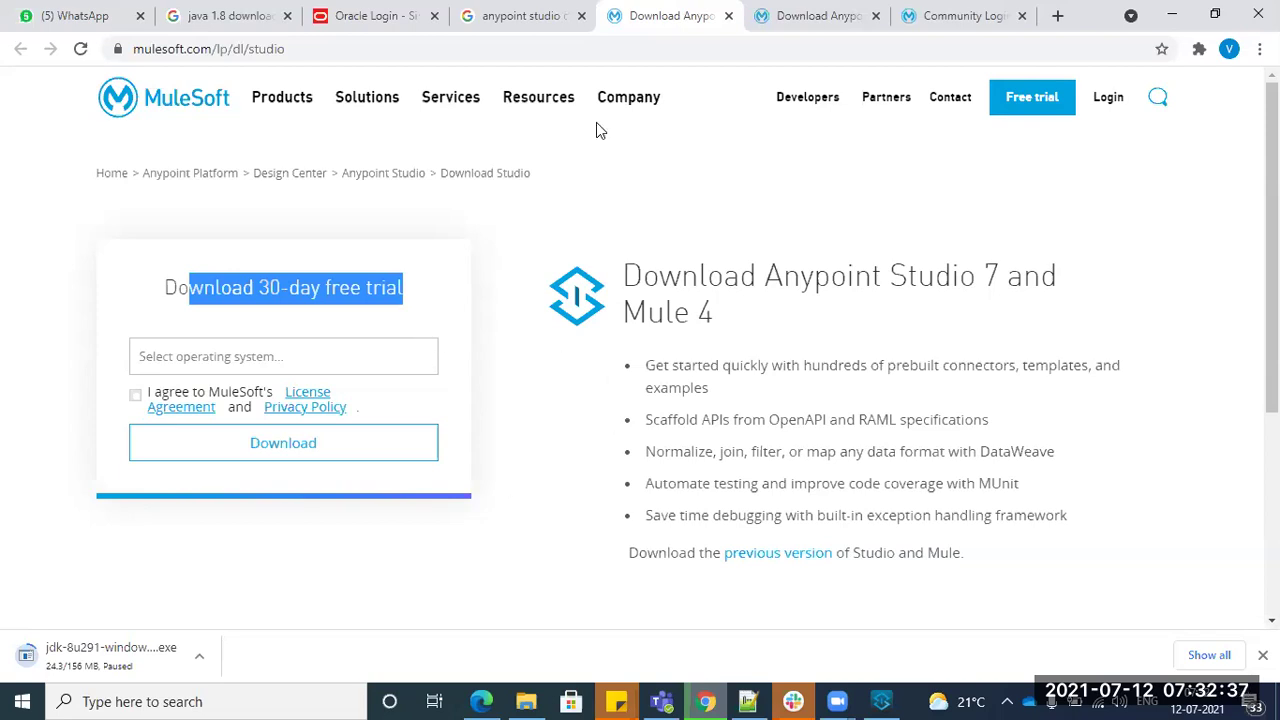
{"action": "left_click", "coordinate": [798, 14]}
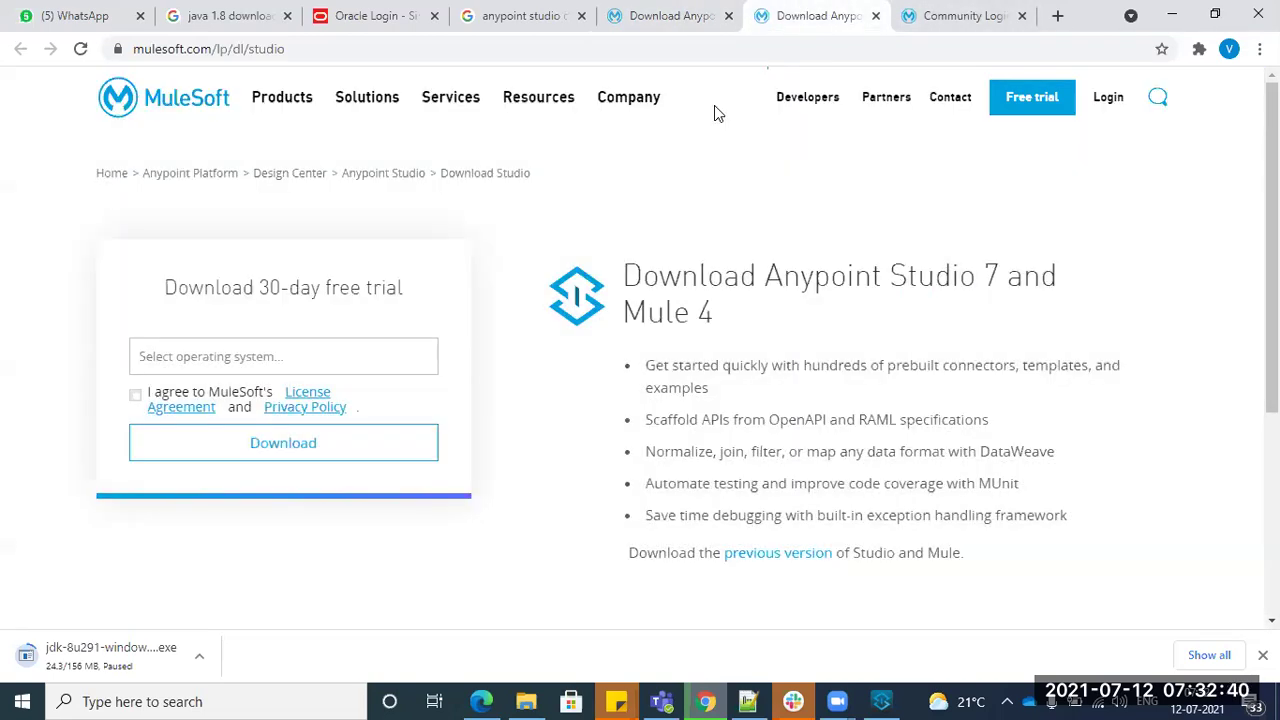
{"action": "left_click", "coordinate": [652, 14]}
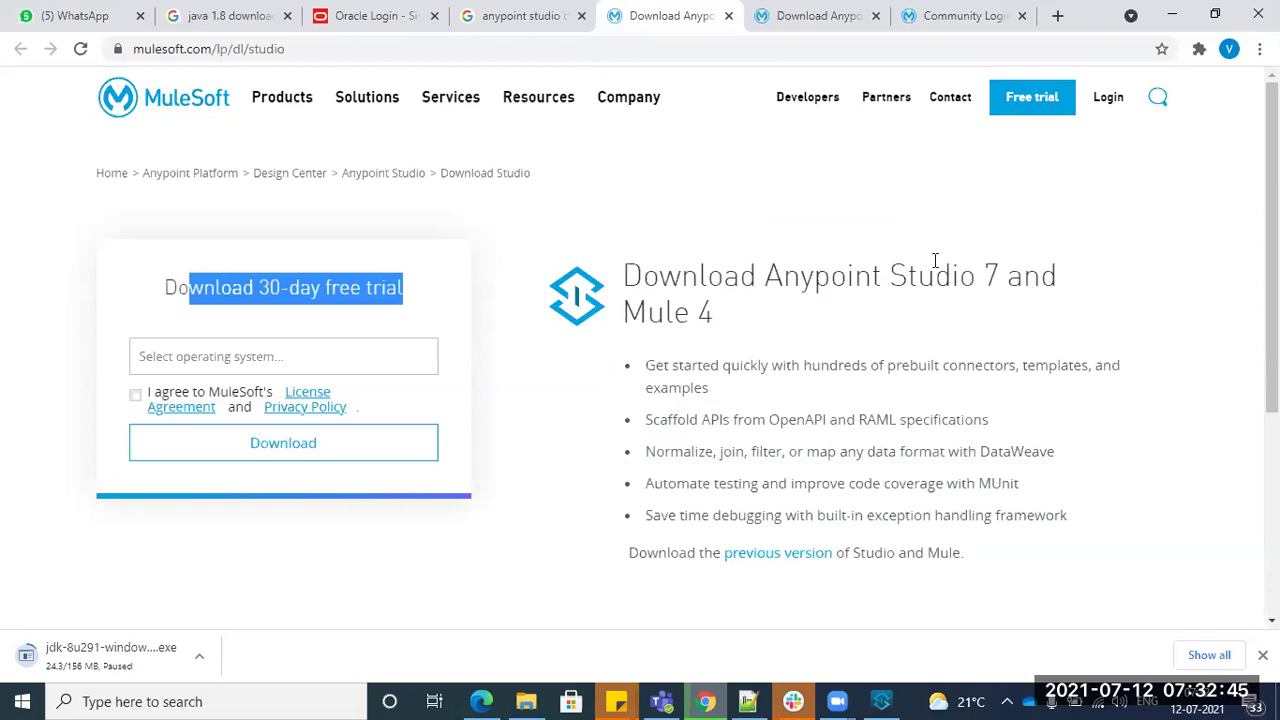
{"action": "left_click", "coordinate": [815, 14]}
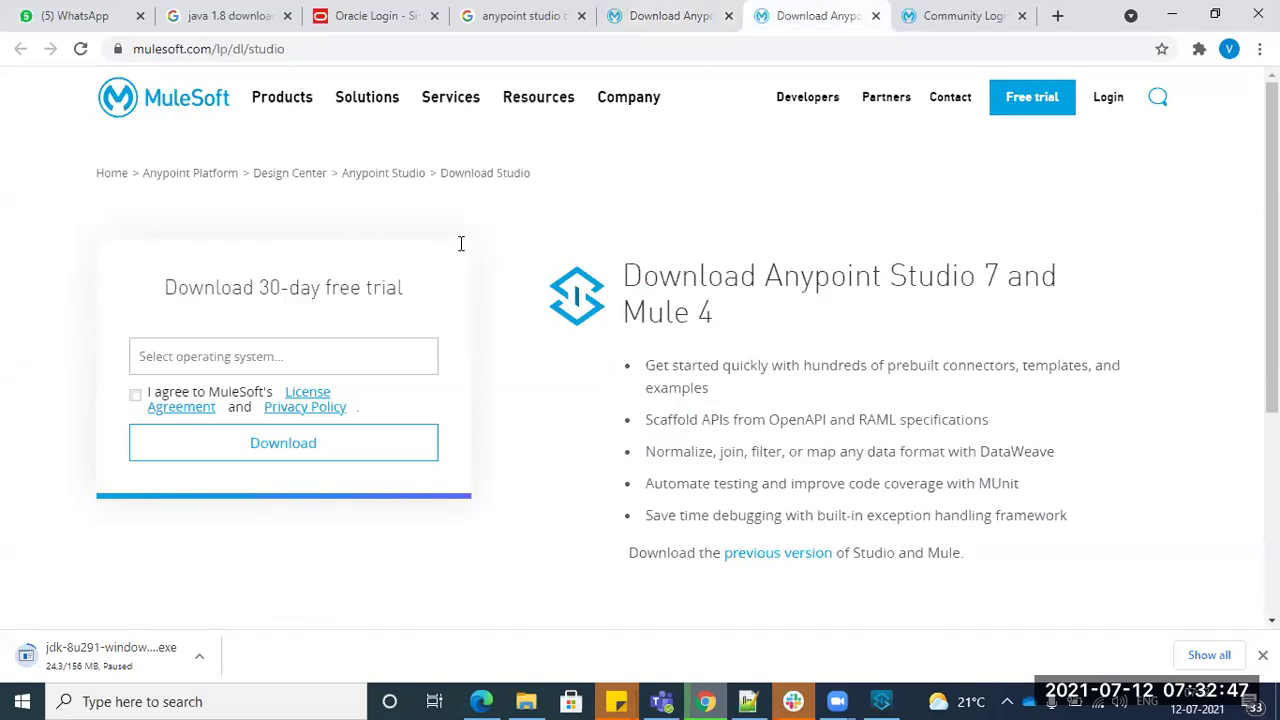
{"action": "scroll", "coordinate": [230, 560], "scroll_direction": "down", "scroll_amount": 3}
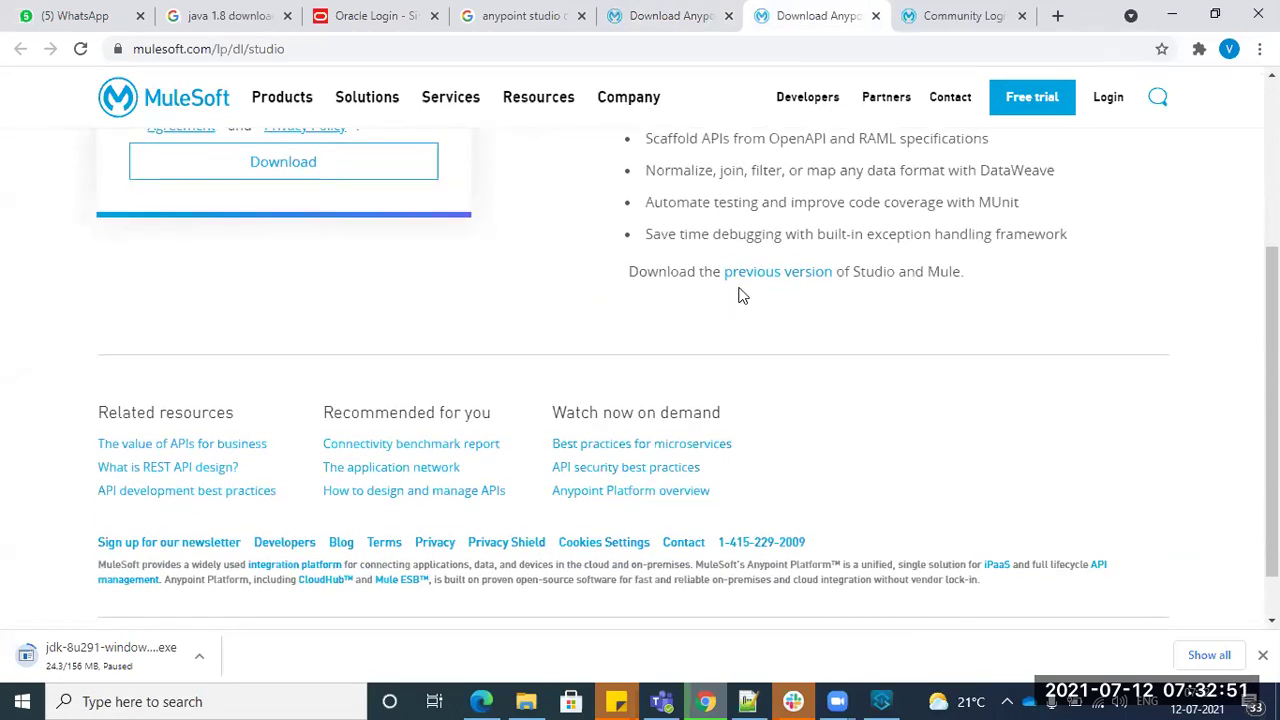
{"action": "left_click", "coordinate": [766, 275]}
{"action": "left_click", "coordinate": [198, 662]}
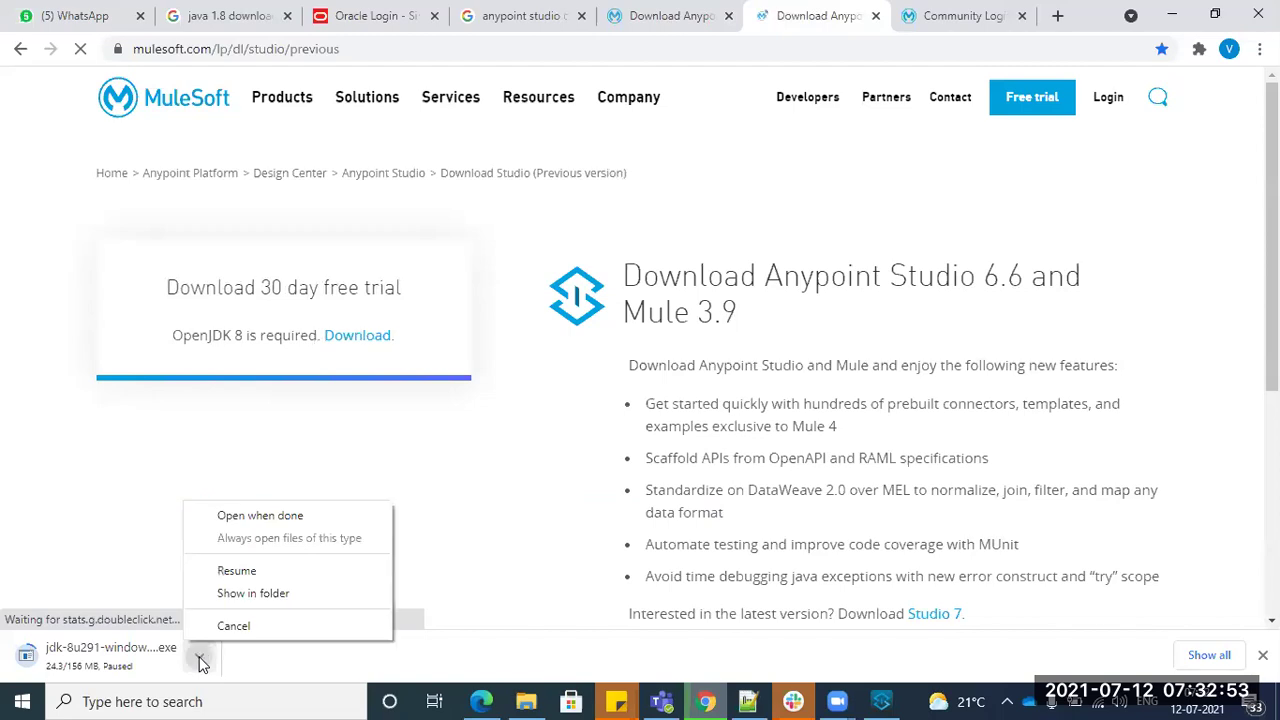
{"action": "left_click", "coordinate": [215, 622]}
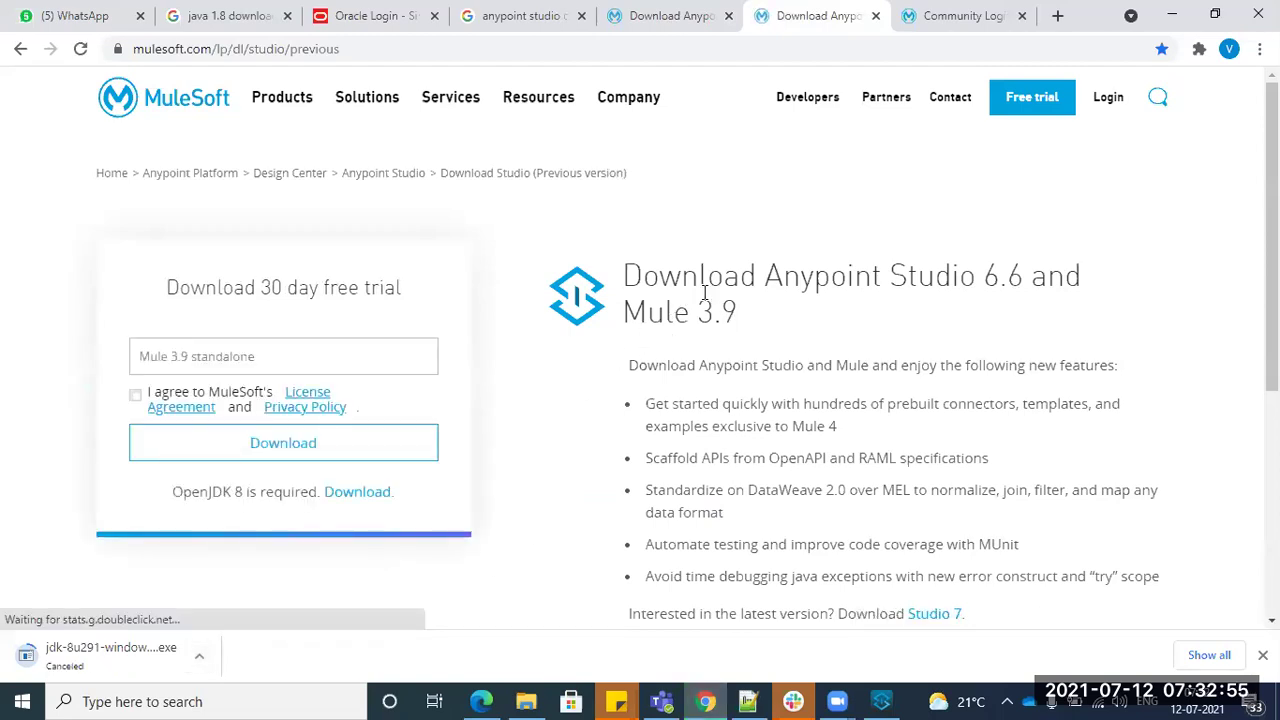
- Review the Studio 6.6 / Mule 3.9 page, then return to the Studio 7 / Mule 4 page
{"action": "left_click_drag", "start_coordinate": [991, 275], "coordinate": [999, 304]}
{"action": "left_click_drag", "start_coordinate": [627, 311], "coordinate": [738, 312]}
{"action": "left_click", "coordinate": [634, 12]}
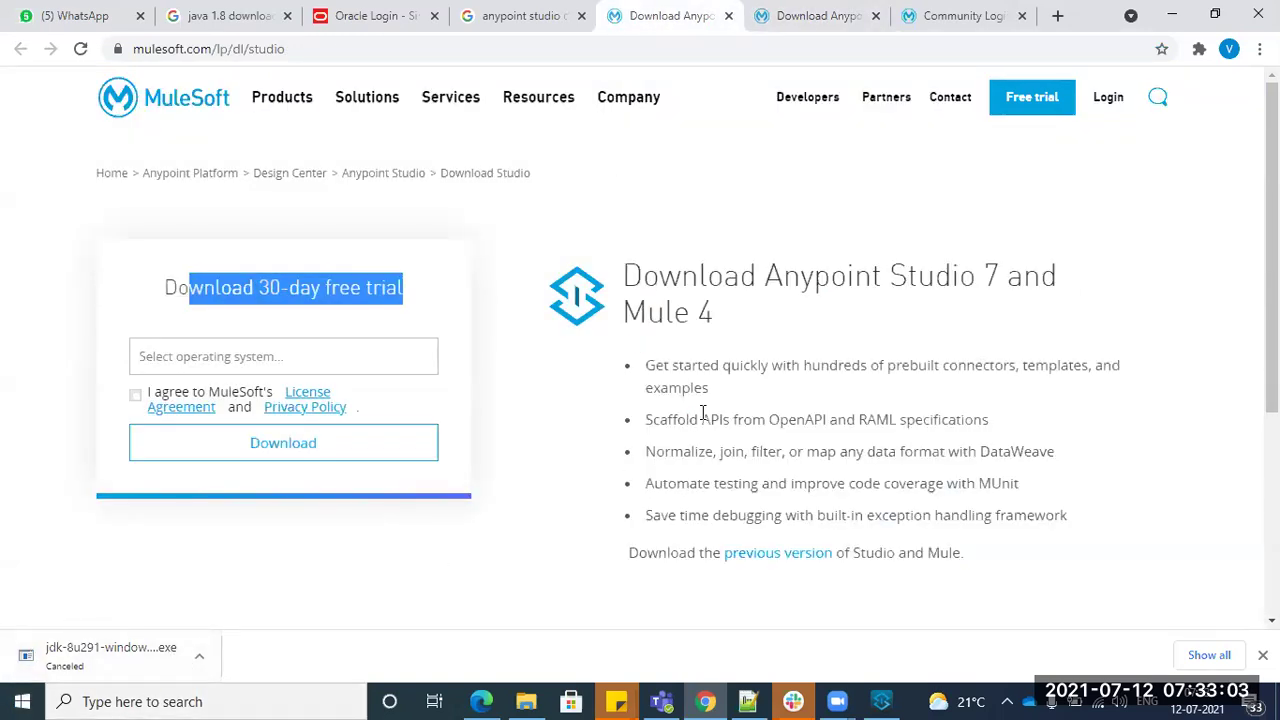
{"action": "left_click_drag", "start_coordinate": [972, 279], "coordinate": [1000, 282]}
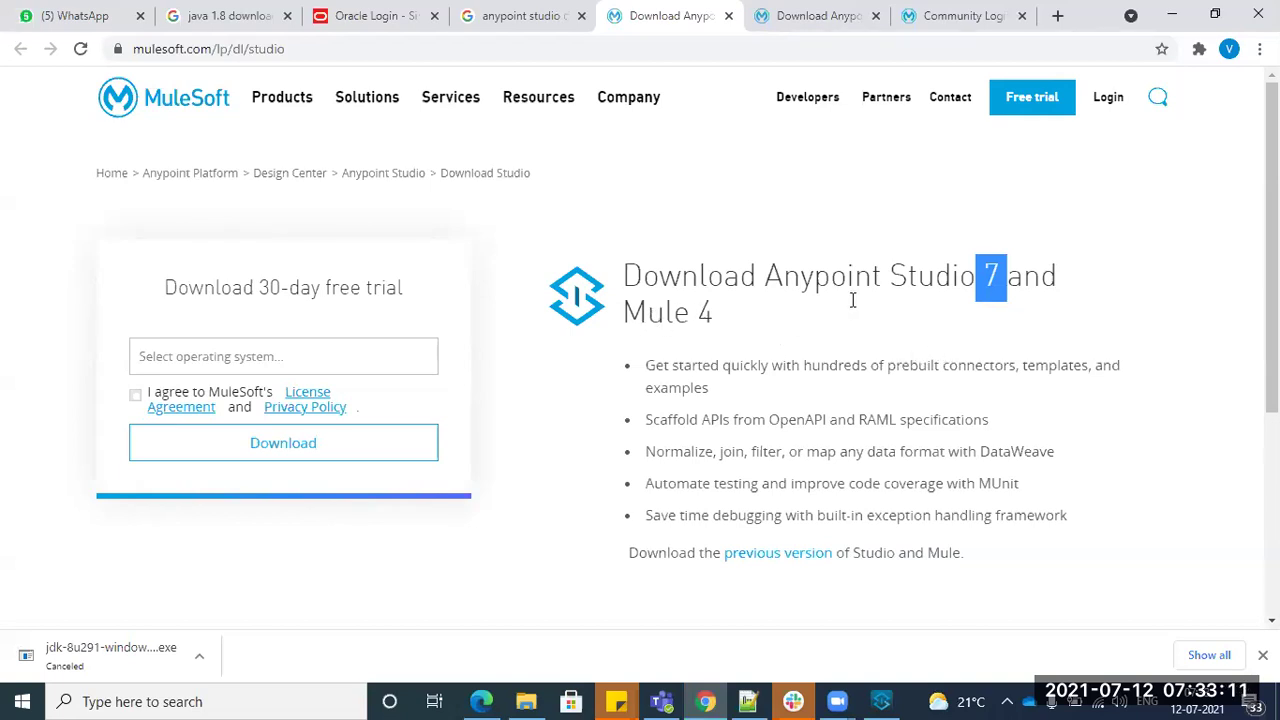
{"action": "left_click_drag", "start_coordinate": [647, 313], "coordinate": [716, 320]}
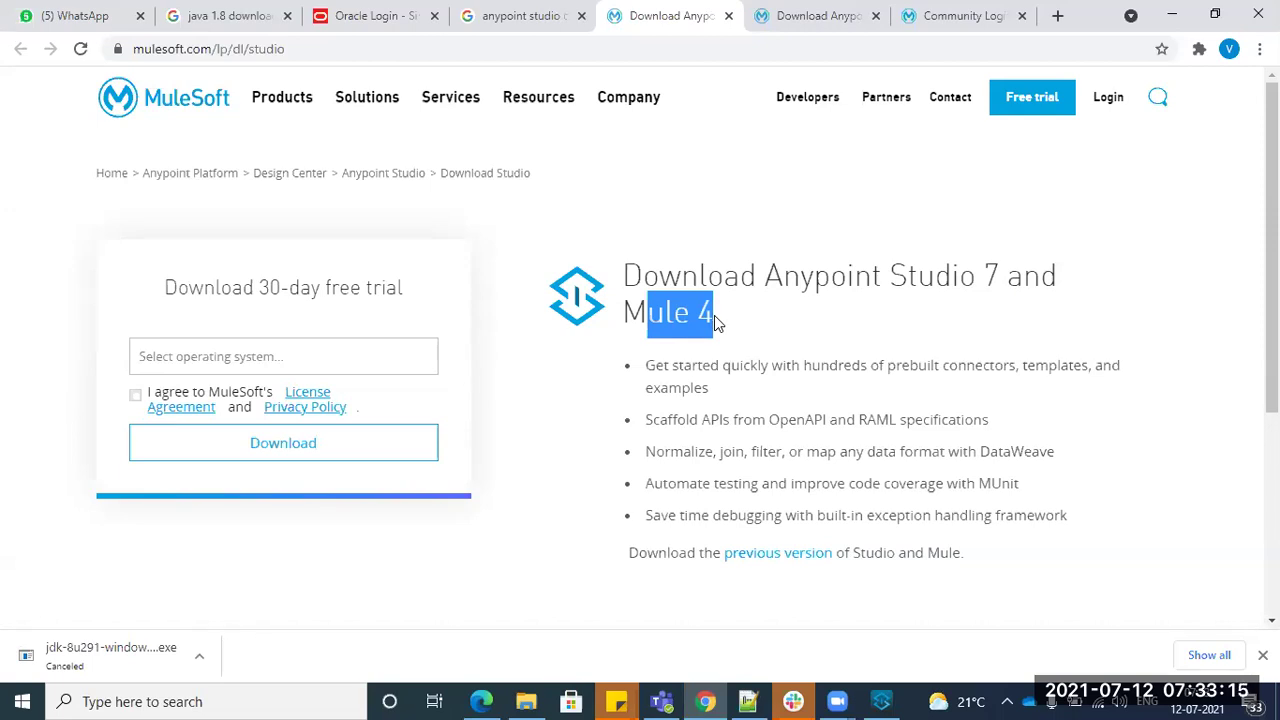
- Request the Windows download with the license accepted, then cancel the AnypointStudio-7.9 zip download
{"action": "left_click", "coordinate": [275, 355]}
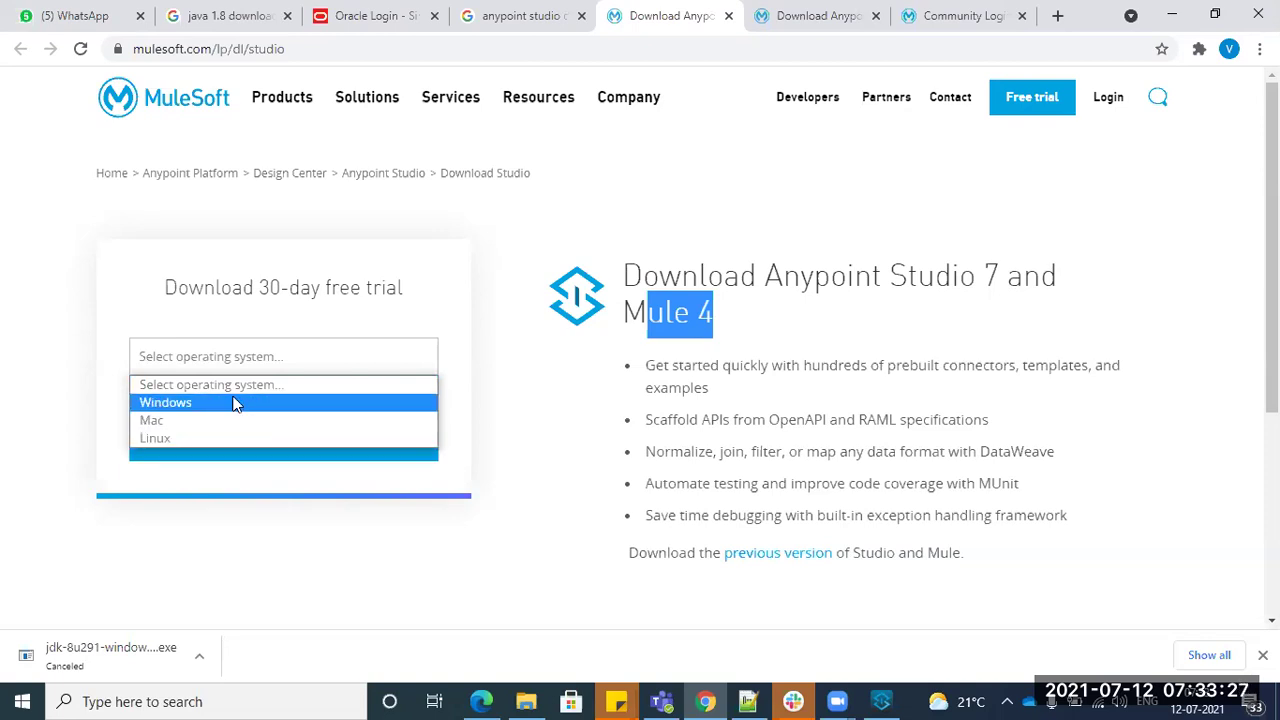
{"action": "left_click", "coordinate": [236, 403]}
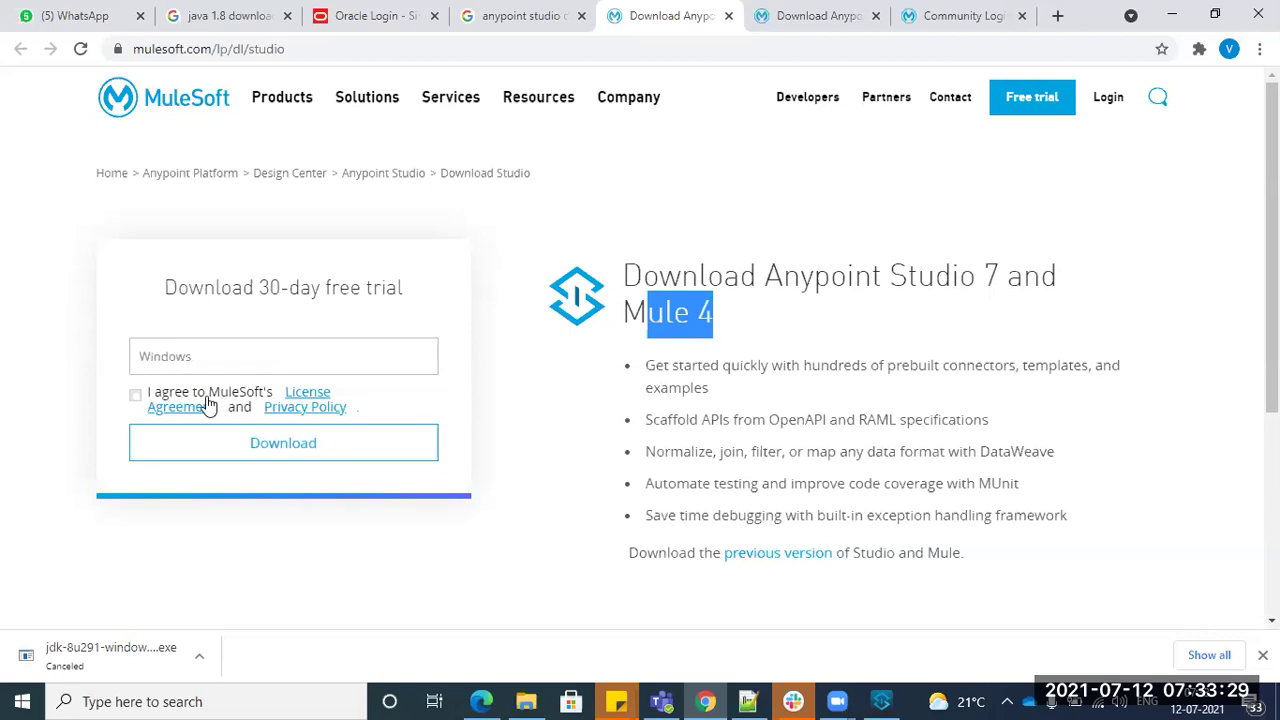
{"action": "left_click", "coordinate": [136, 395]}
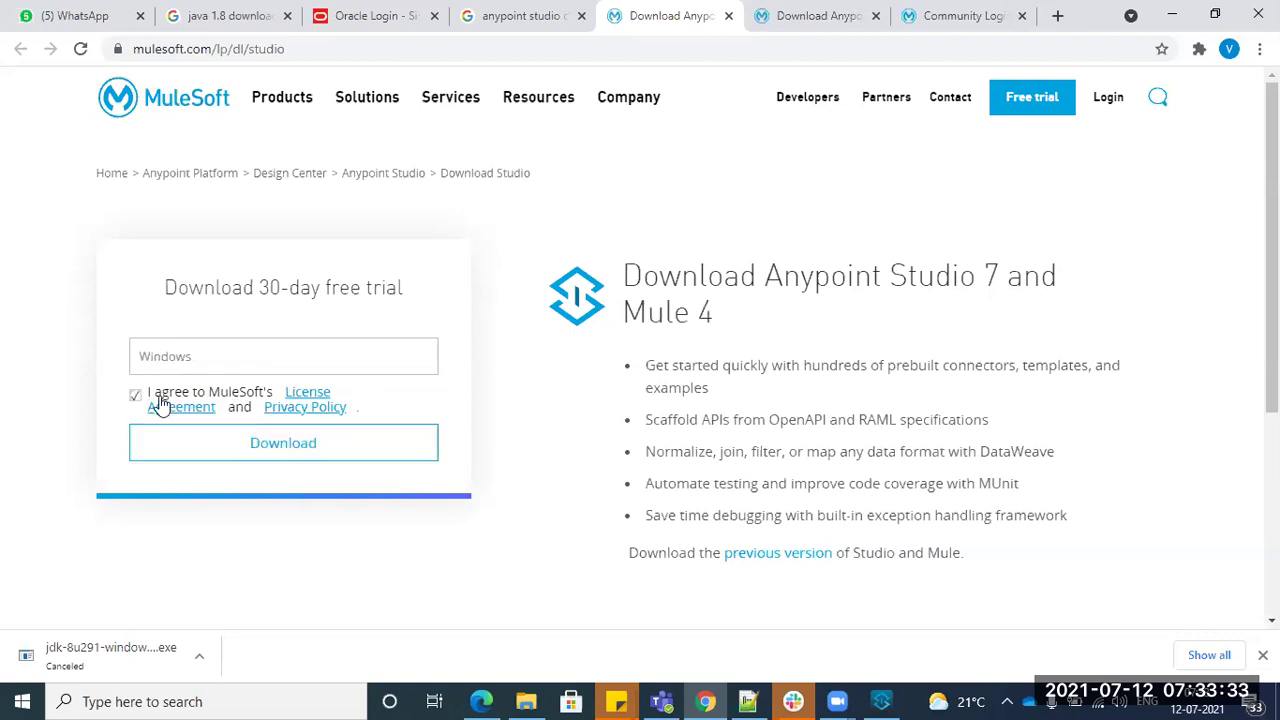
{"action": "left_click", "coordinate": [292, 450]}
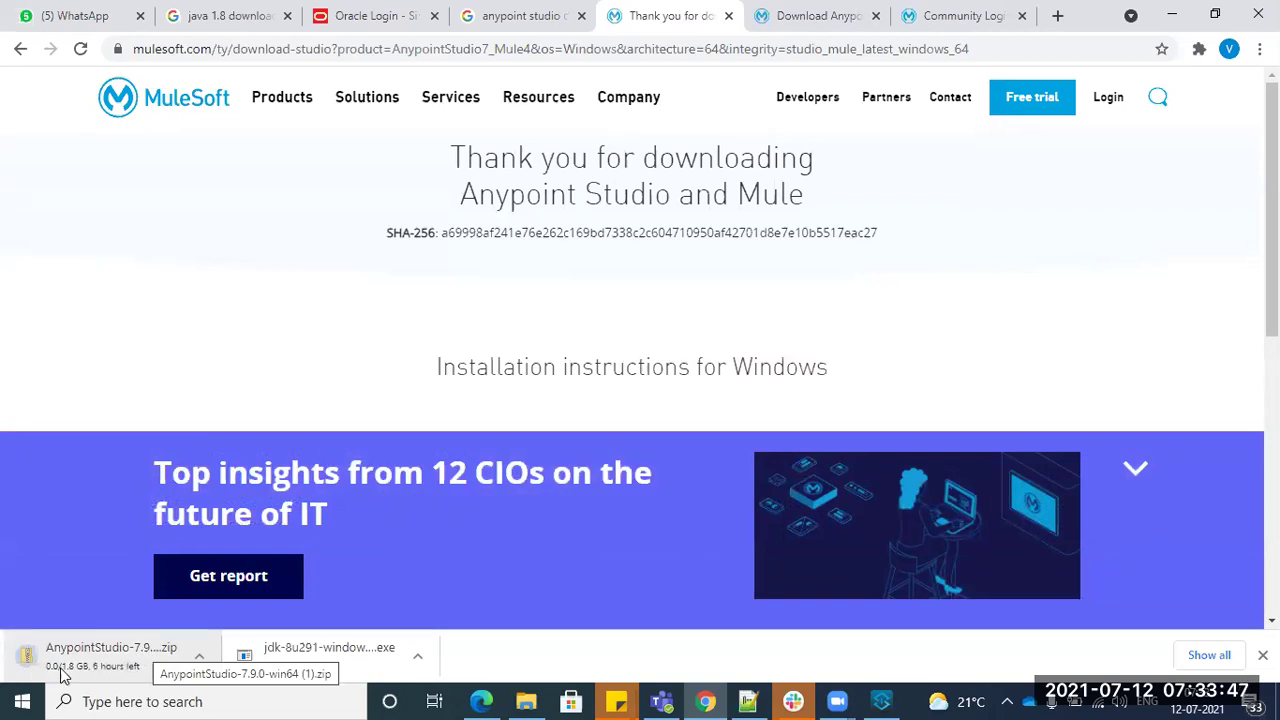
{"action": "left_click", "coordinate": [199, 655]}
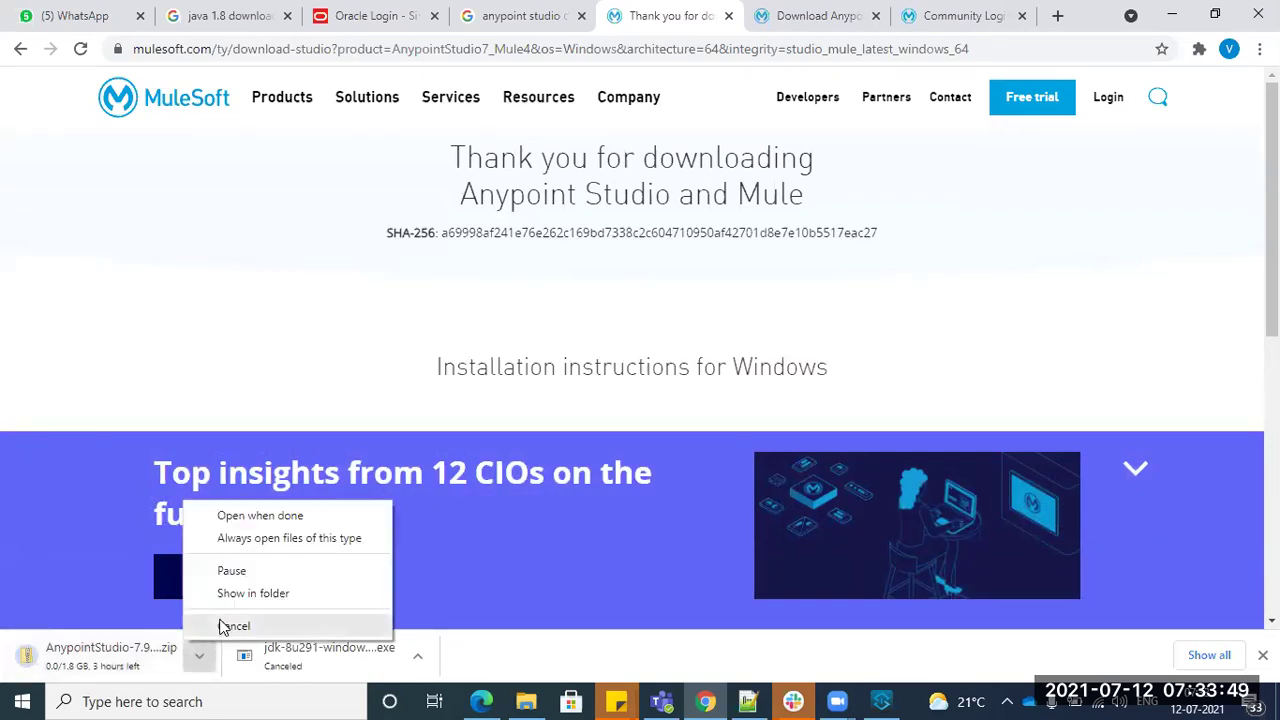
{"action": "left_click", "coordinate": [223, 627]}
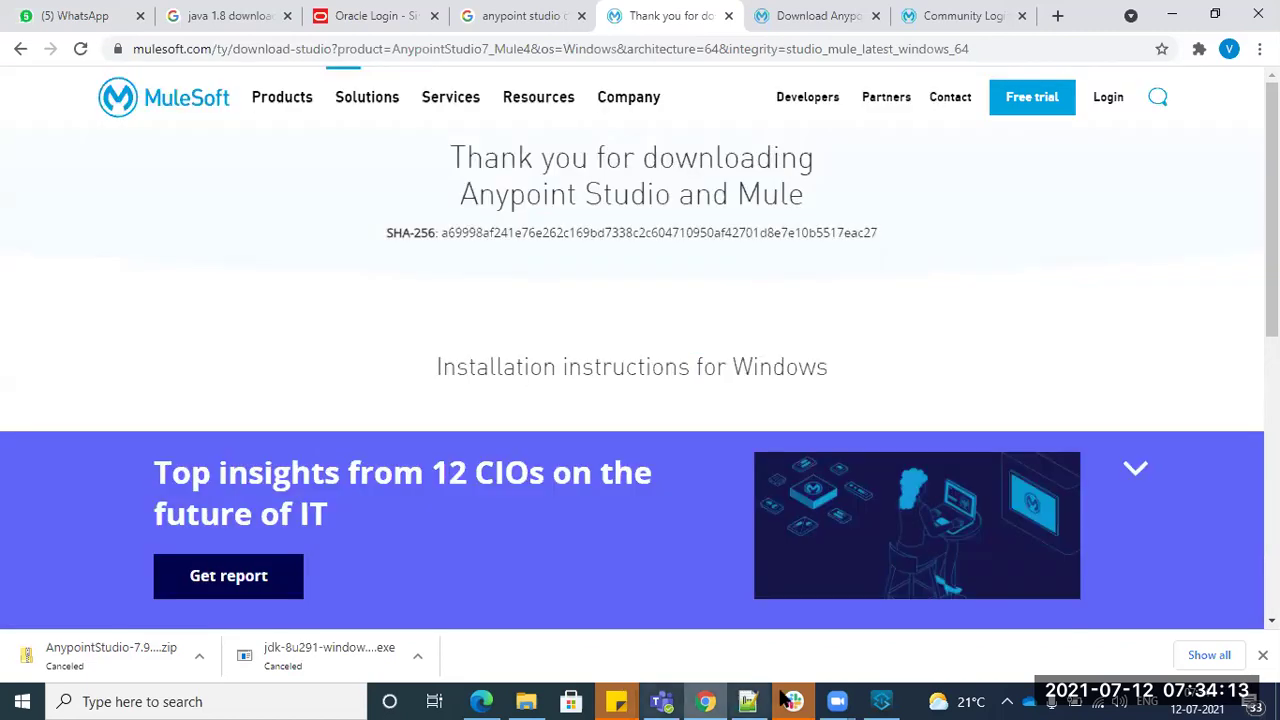
- Skip the Update your Workspace prompt in Anypoint Studio
{"action": "left_click", "coordinate": [895, 700]}
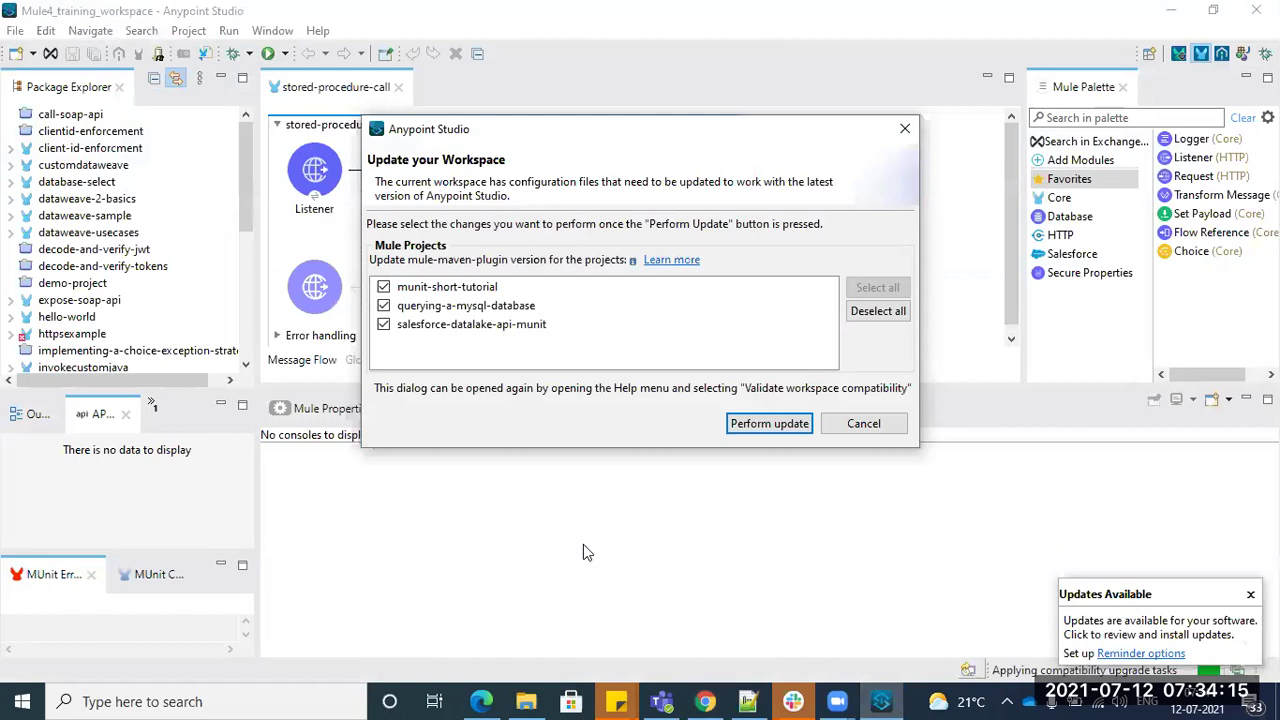
{"action": "left_click", "coordinate": [864, 424]}
{"action": "left_click", "coordinate": [740, 306]}
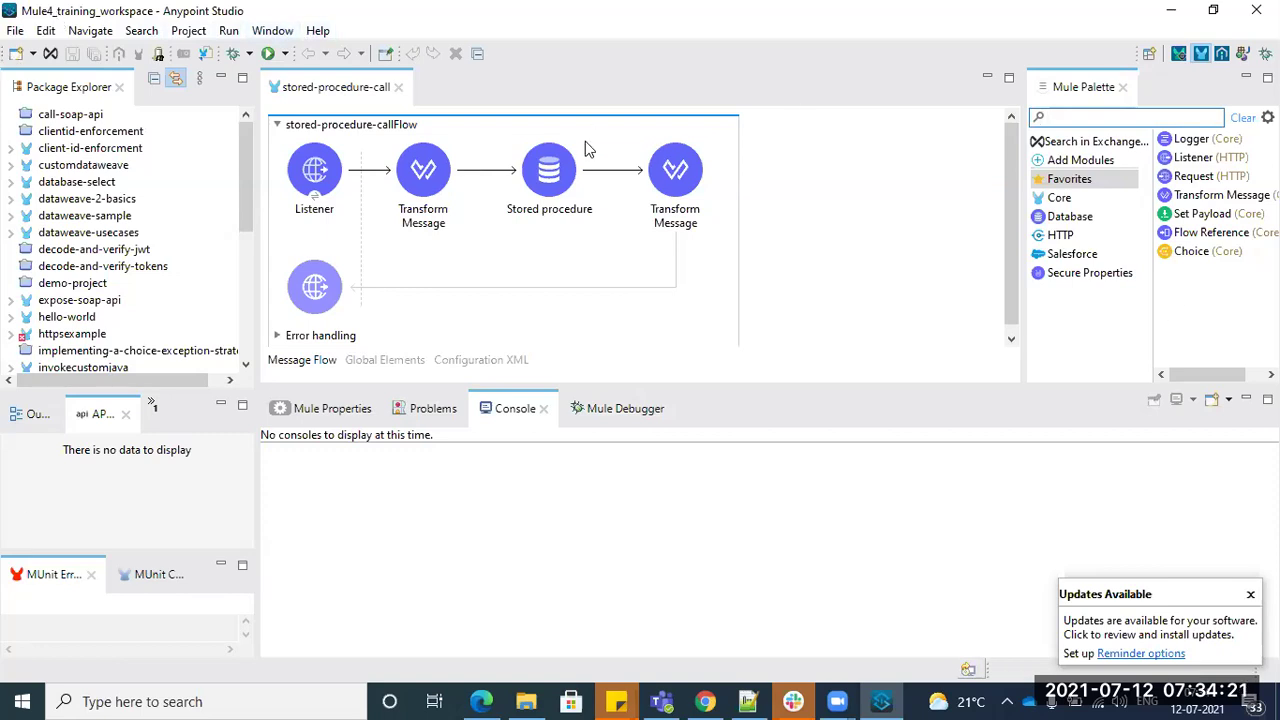
- Confirm in Help > About that Anypoint Studio is version 7.8.0
{"action": "left_click", "coordinate": [317, 30]}
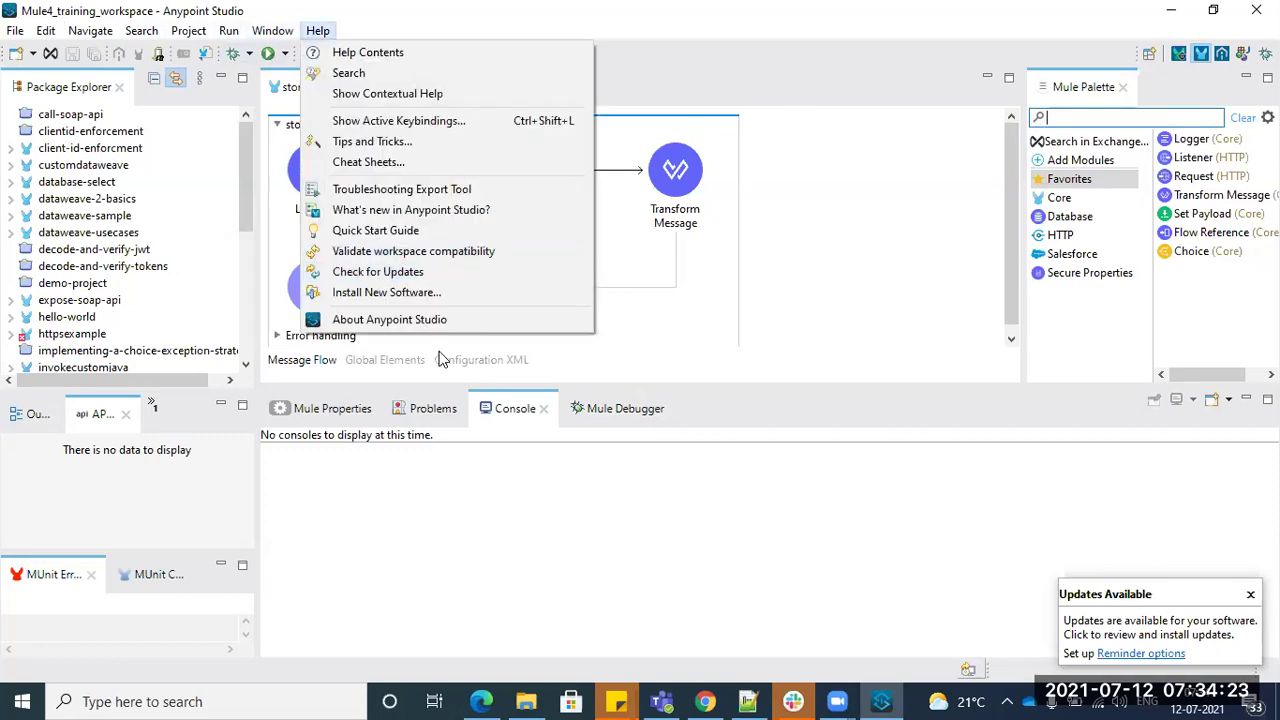
{"action": "left_click", "coordinate": [422, 319]}
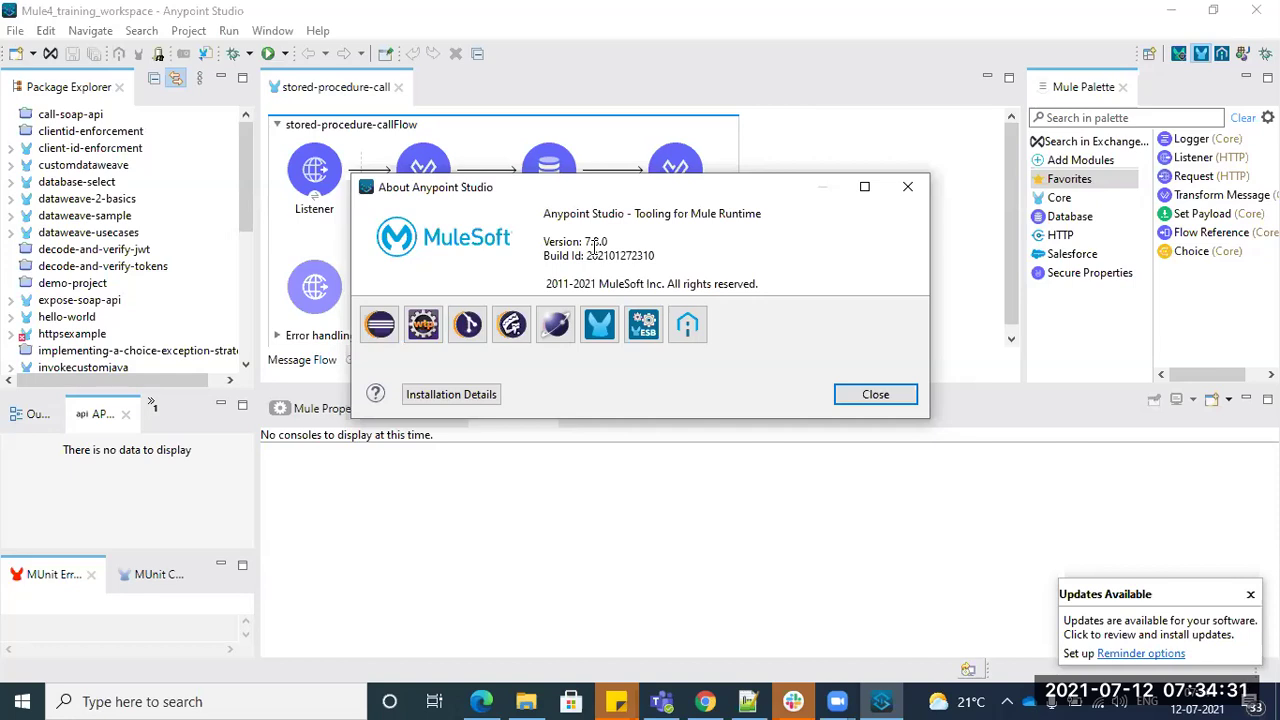
{"action": "left_click", "coordinate": [907, 186]}
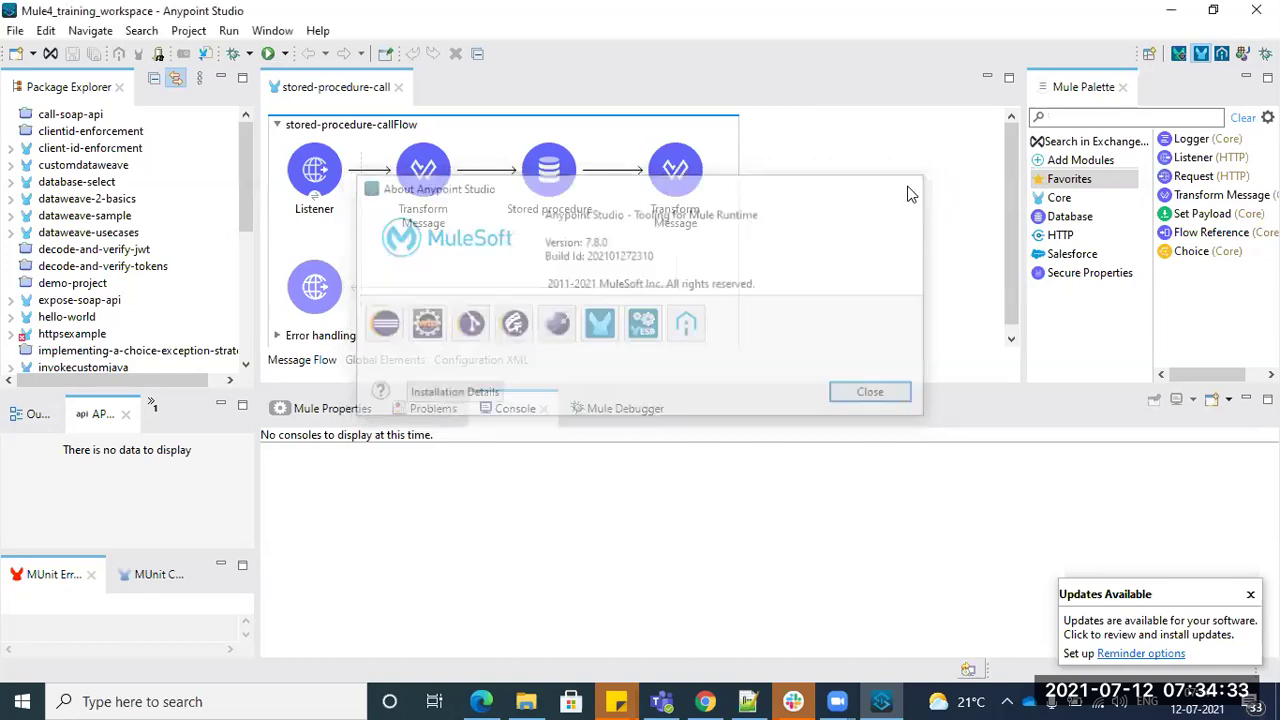
{"action": "left_click", "coordinate": [15, 30]}
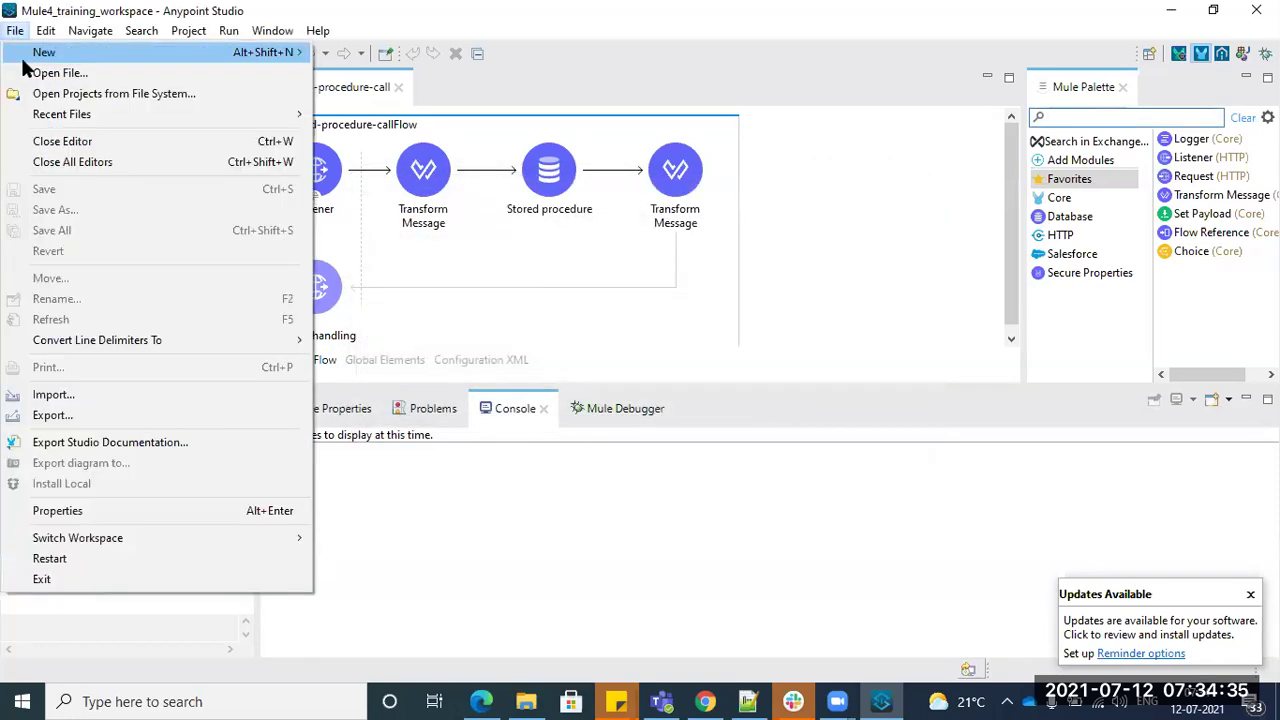
- Open and dismiss the New Mule Project dialog, then recheck the 7.8.0 version in About
{"action": "mouse_move", "coordinate": [44, 52]}
{"action": "left_click", "coordinate": [405, 52]}
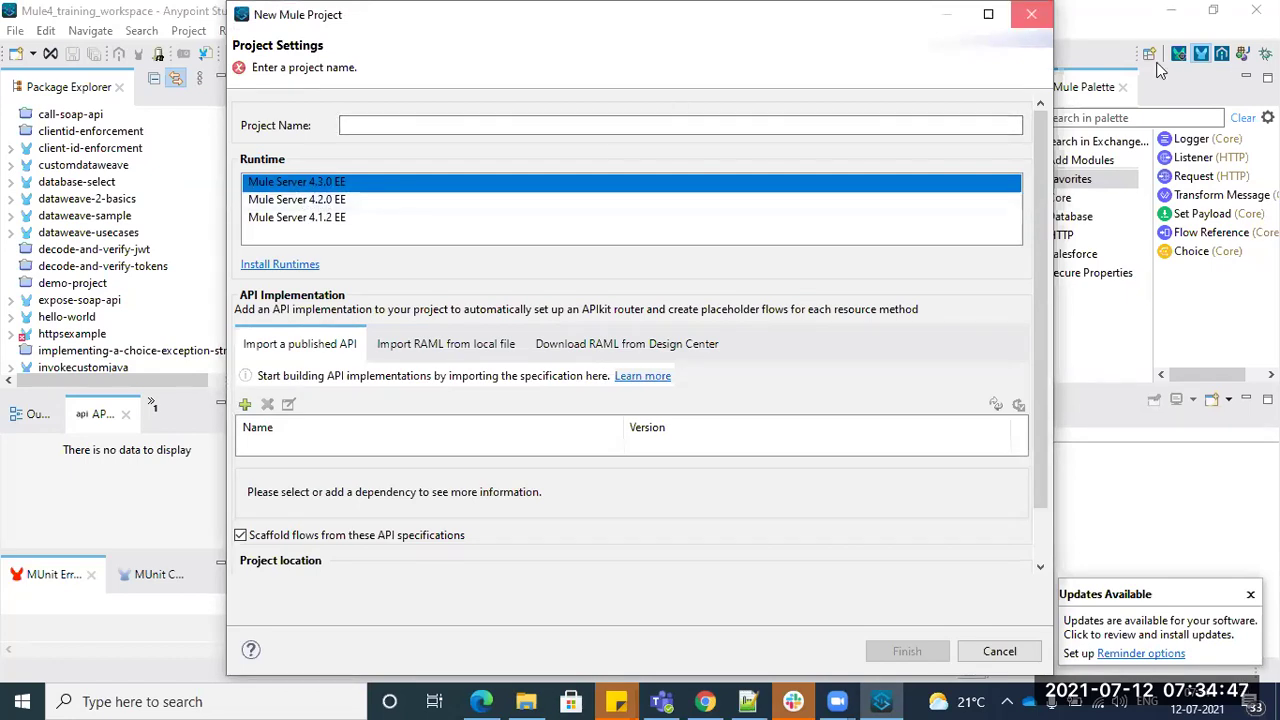
{"action": "key", "text": "Escape"}
{"action": "key", "text": "alt+h"}
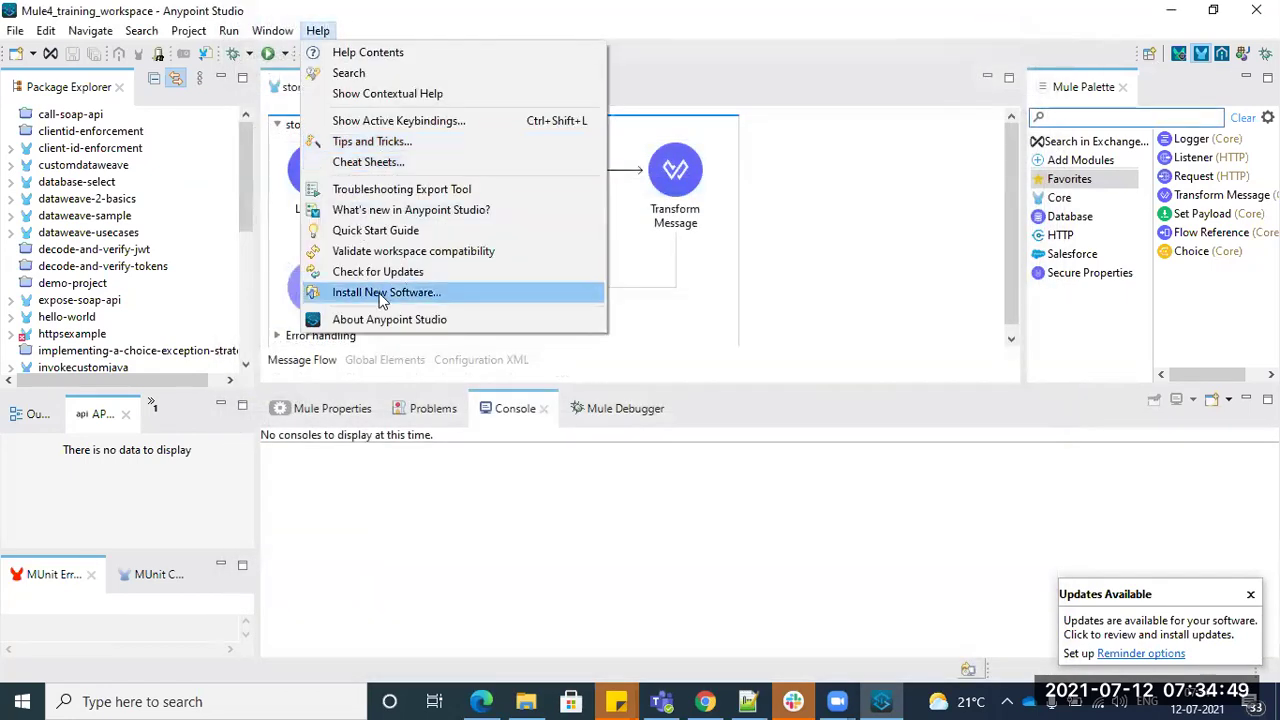
{"action": "left_click", "coordinate": [566, 316]}
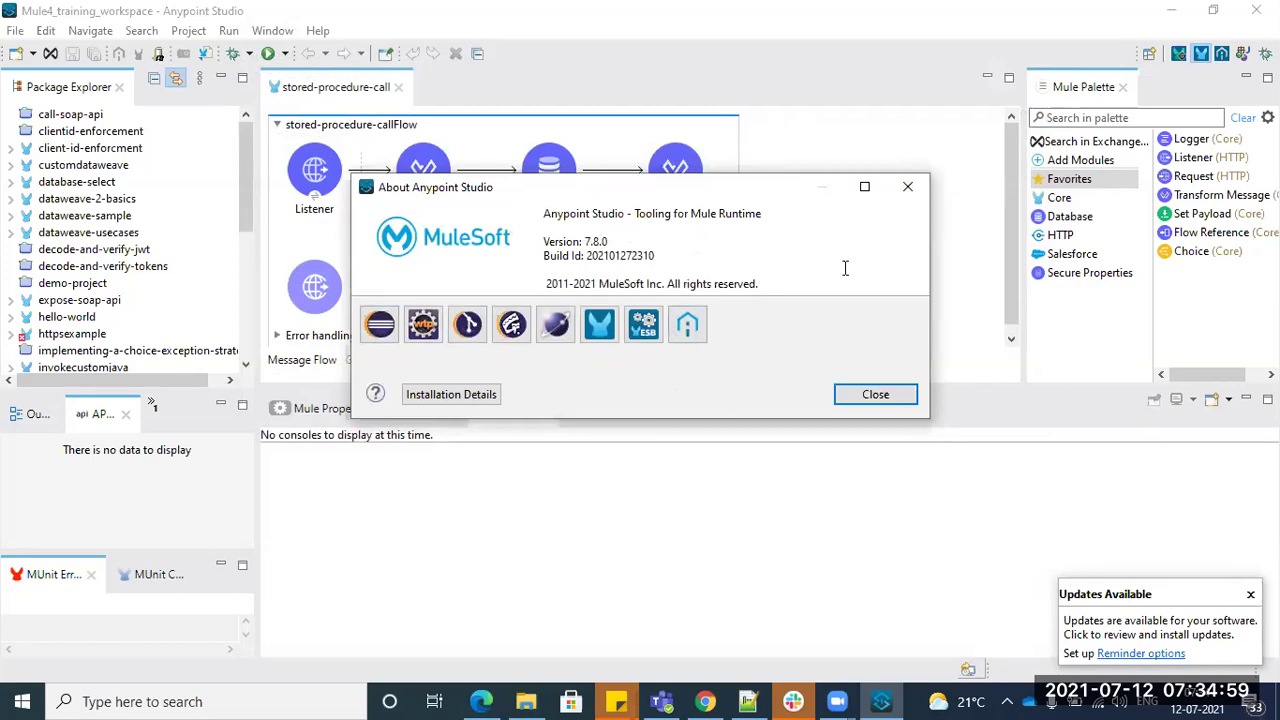
{"action": "left_click", "coordinate": [907, 187]}
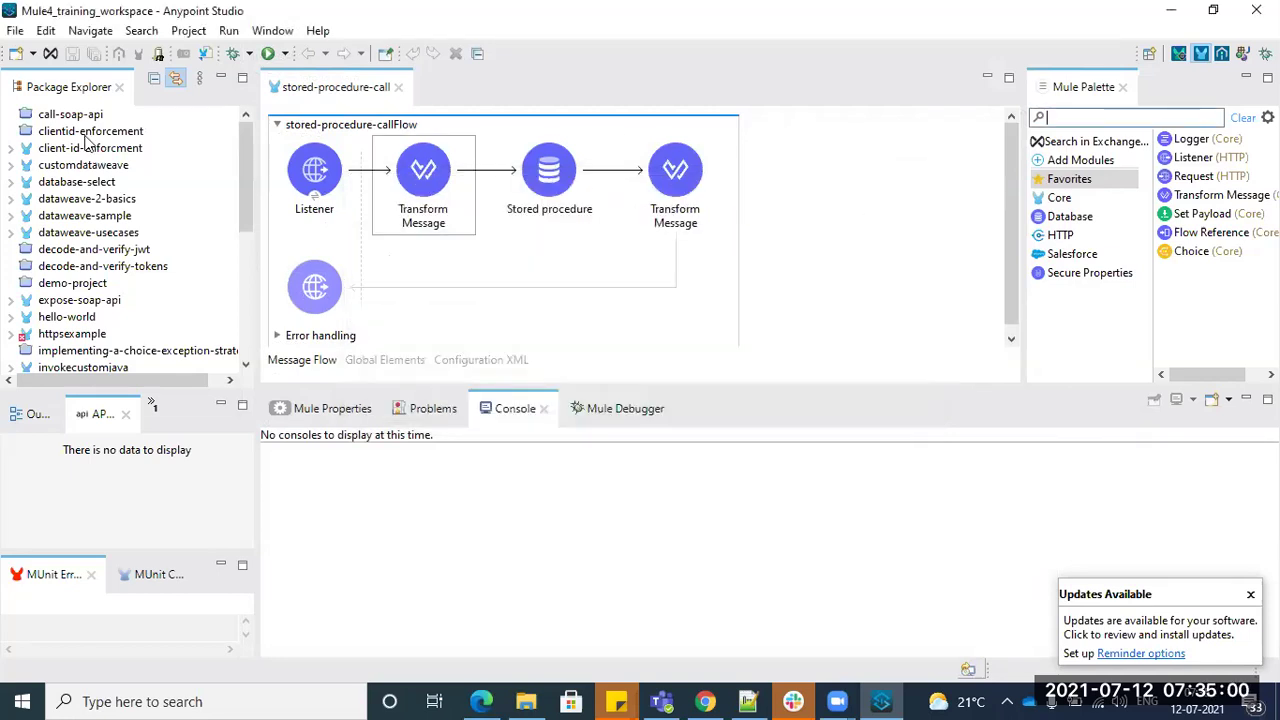
- Reopen the New Mule Project wizard listing runtimes 4.3.0, 4.2.0, 4.1.2, then return to Chrome
{"action": "left_click", "coordinate": [15, 31]}
{"action": "mouse_move", "coordinate": [66, 55]}
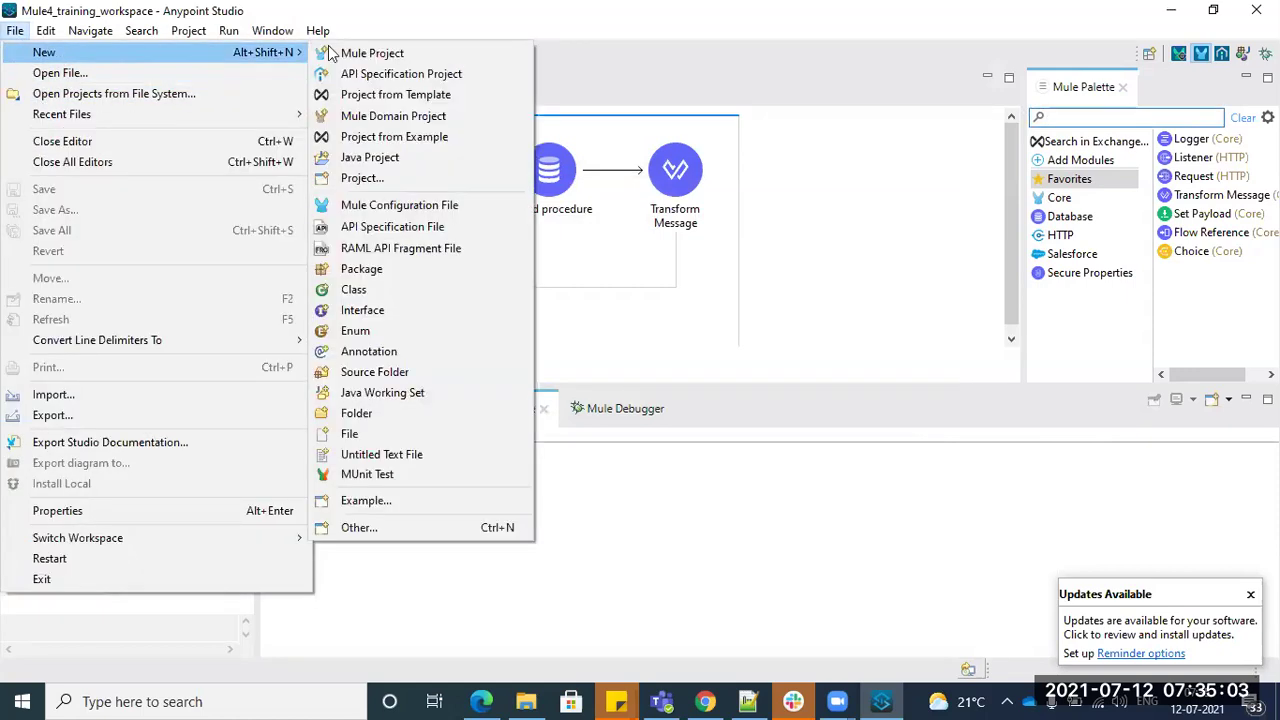
{"action": "left_click", "coordinate": [406, 52]}
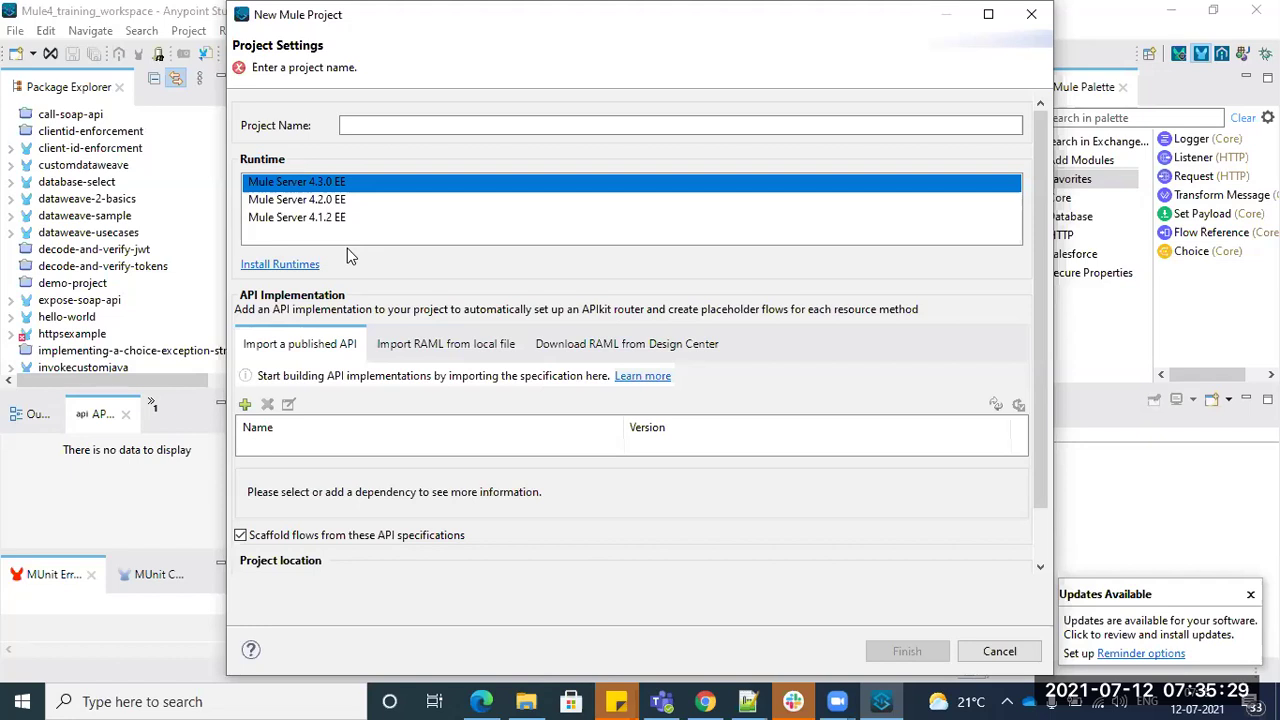
{"action": "left_click", "coordinate": [705, 701]}
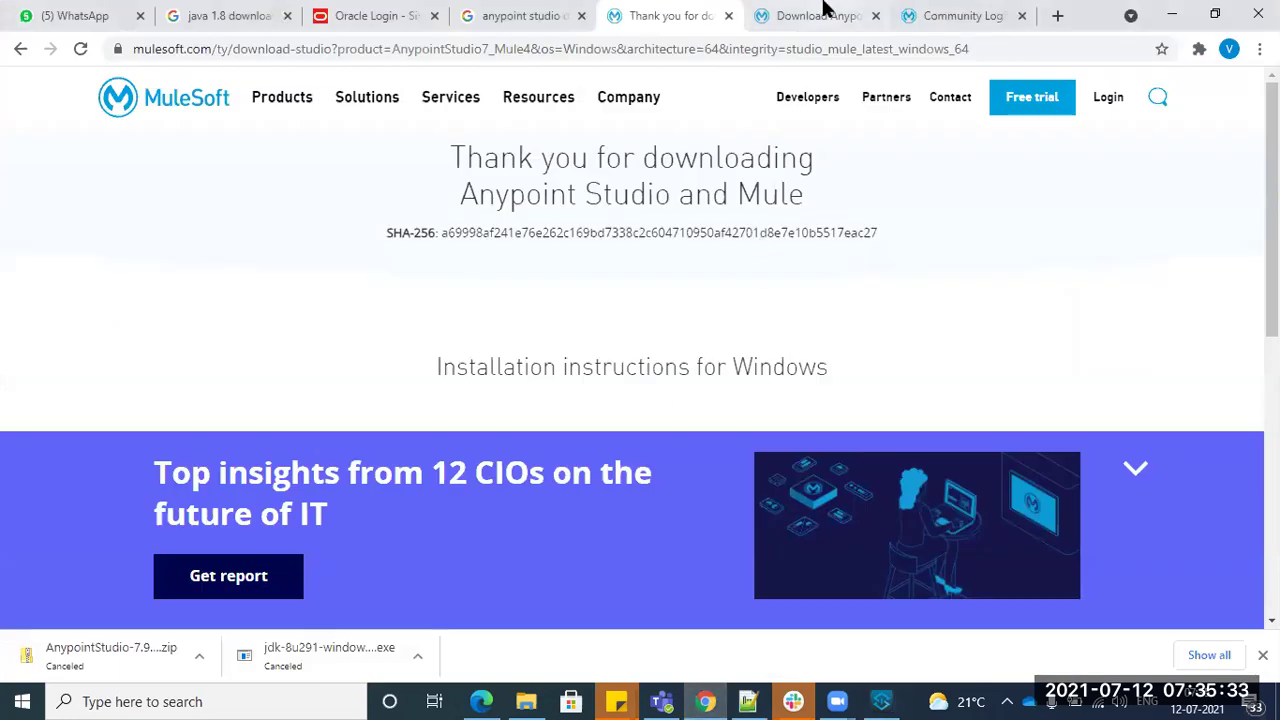
- View the Studio 6.6 download page, then bring up File Explorer at C:\Program Files\Java
{"action": "left_click", "coordinate": [822, 14]}
{"action": "left_click", "coordinate": [945, 14]}
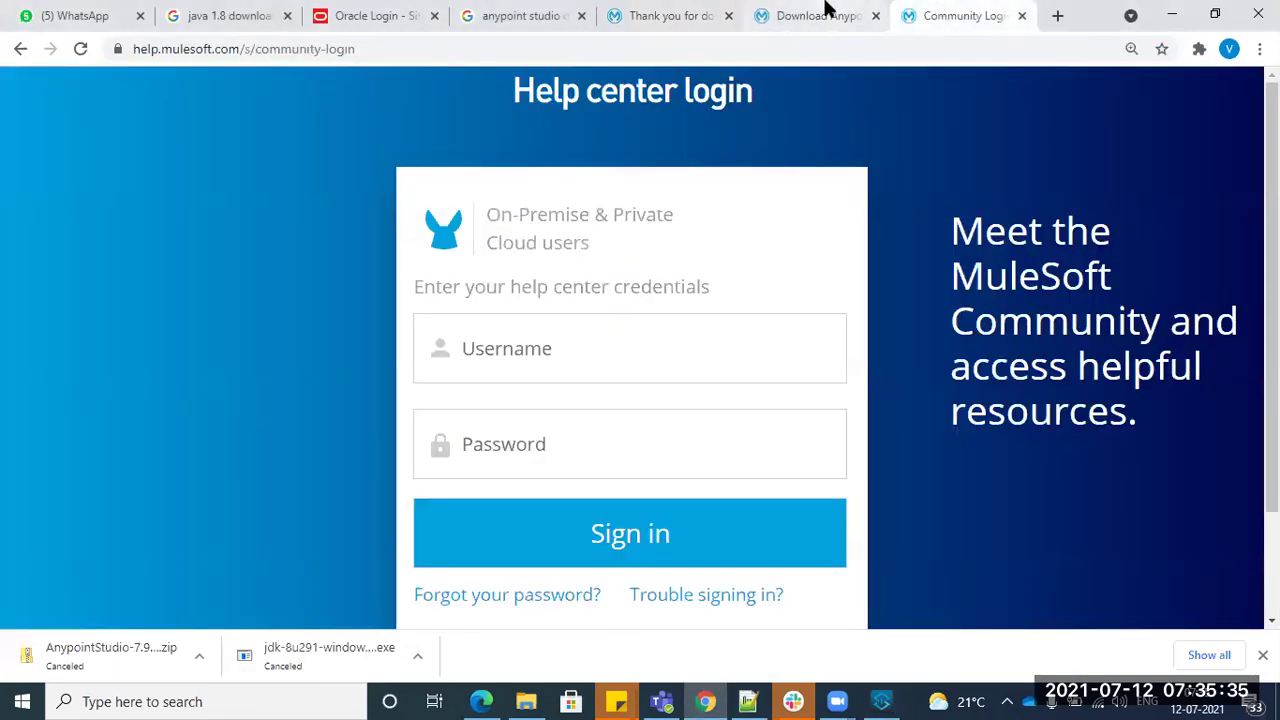
{"action": "left_click", "coordinate": [825, 14]}
{"action": "left_click_drag", "start_coordinate": [975, 276], "coordinate": [1032, 277]}
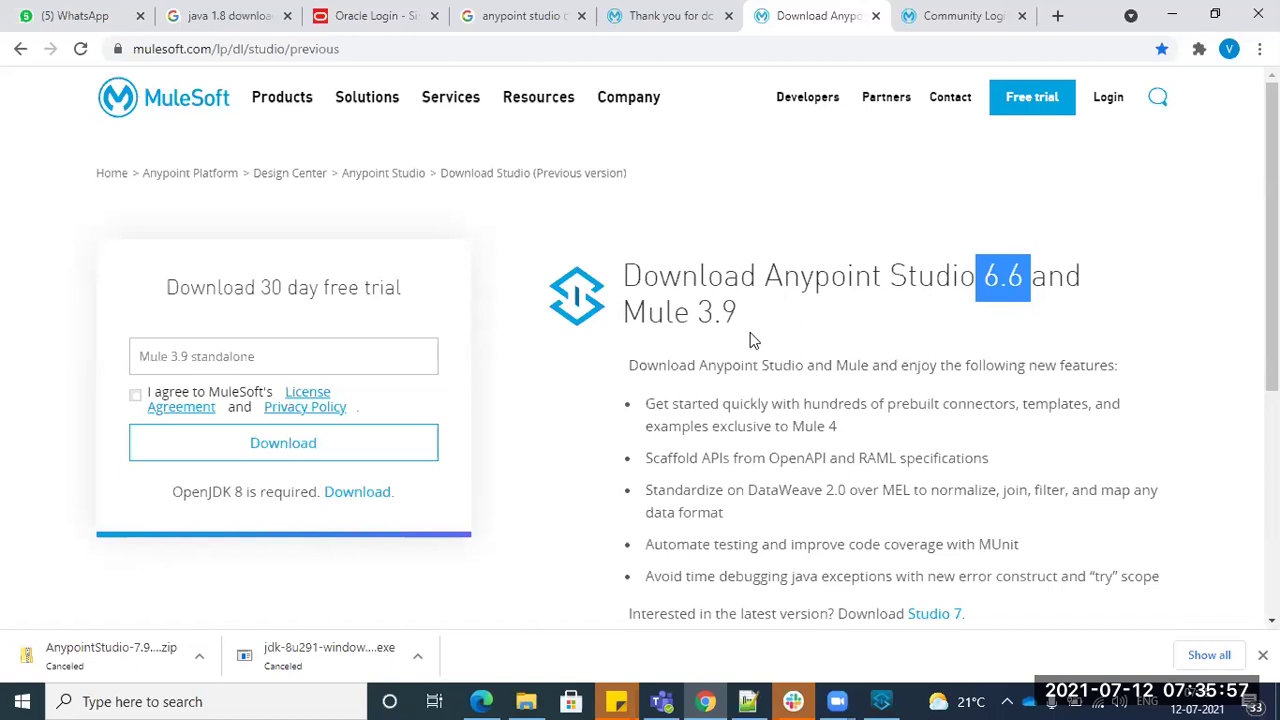
{"action": "left_click", "coordinate": [667, 16]}
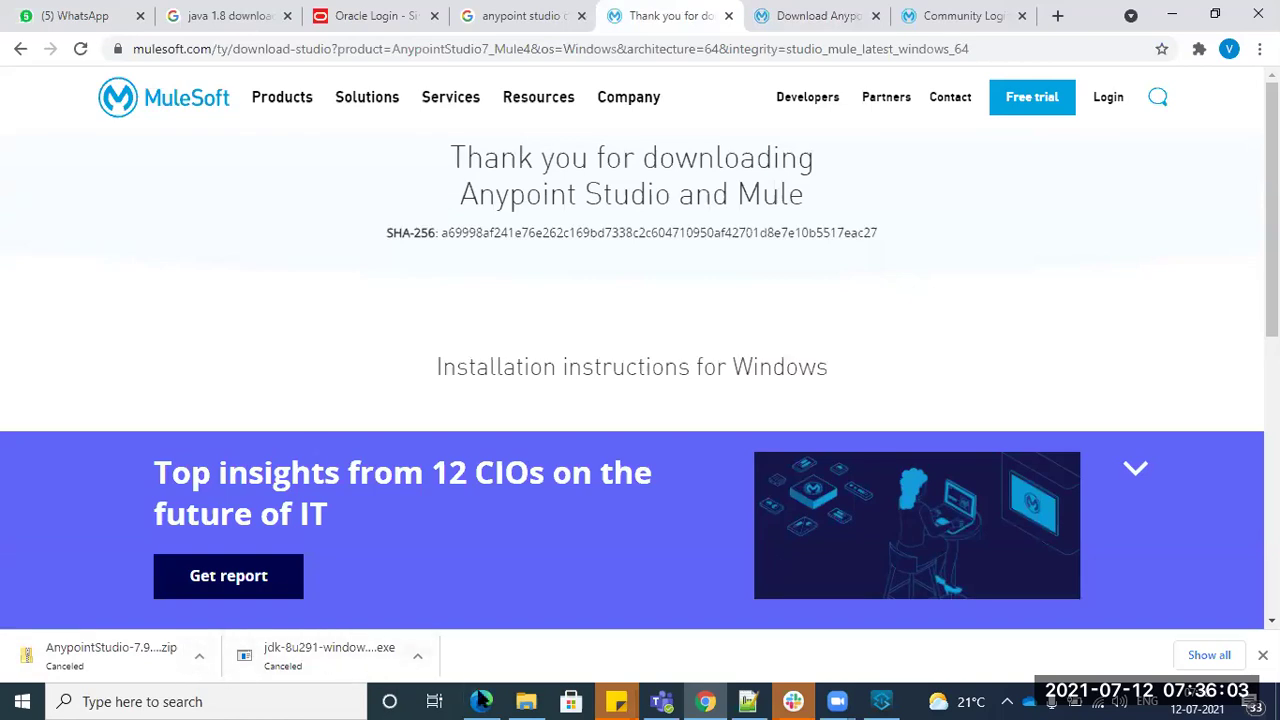
{"action": "left_click", "coordinate": [526, 701]}
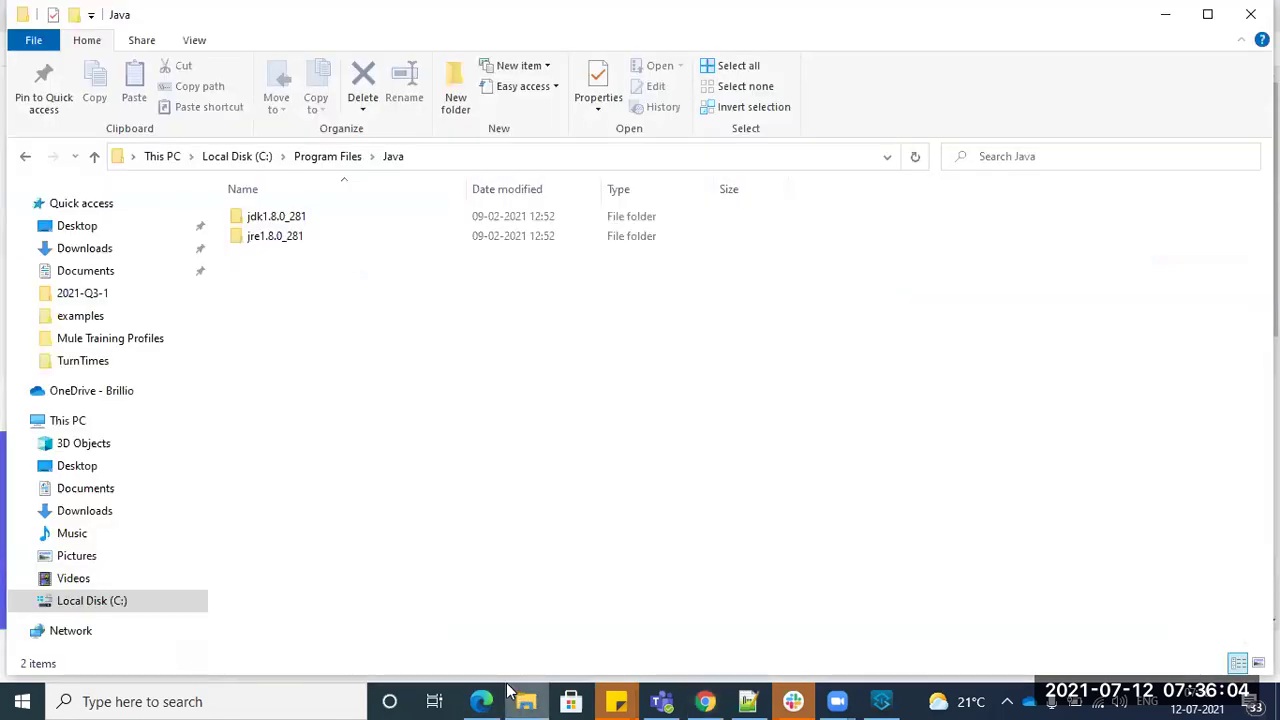
- Browse drive C to the Softwares folder and select AnypointStudio-7.9.0-win64.zip
{"action": "left_click", "coordinate": [106, 604]}
{"action": "left_click", "coordinate": [1034, 493]}
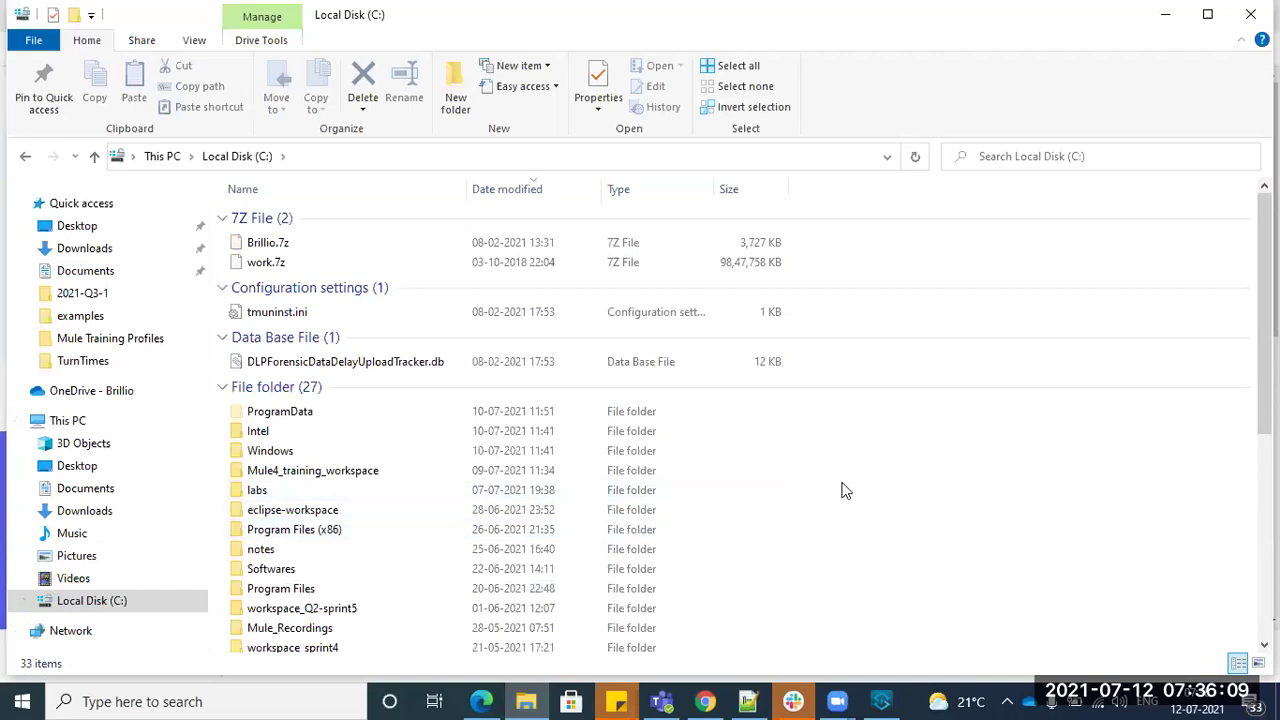
{"action": "type", "text": "sccml"}
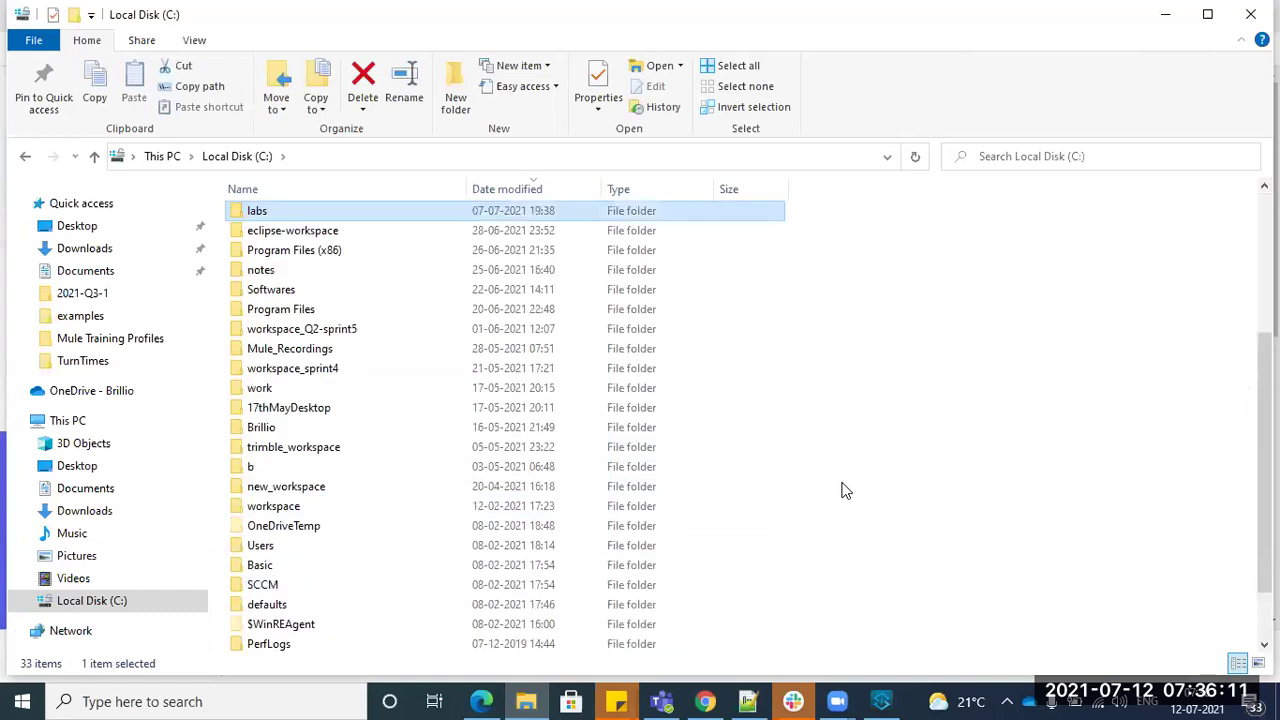
{"action": "key", "text": "Return"}
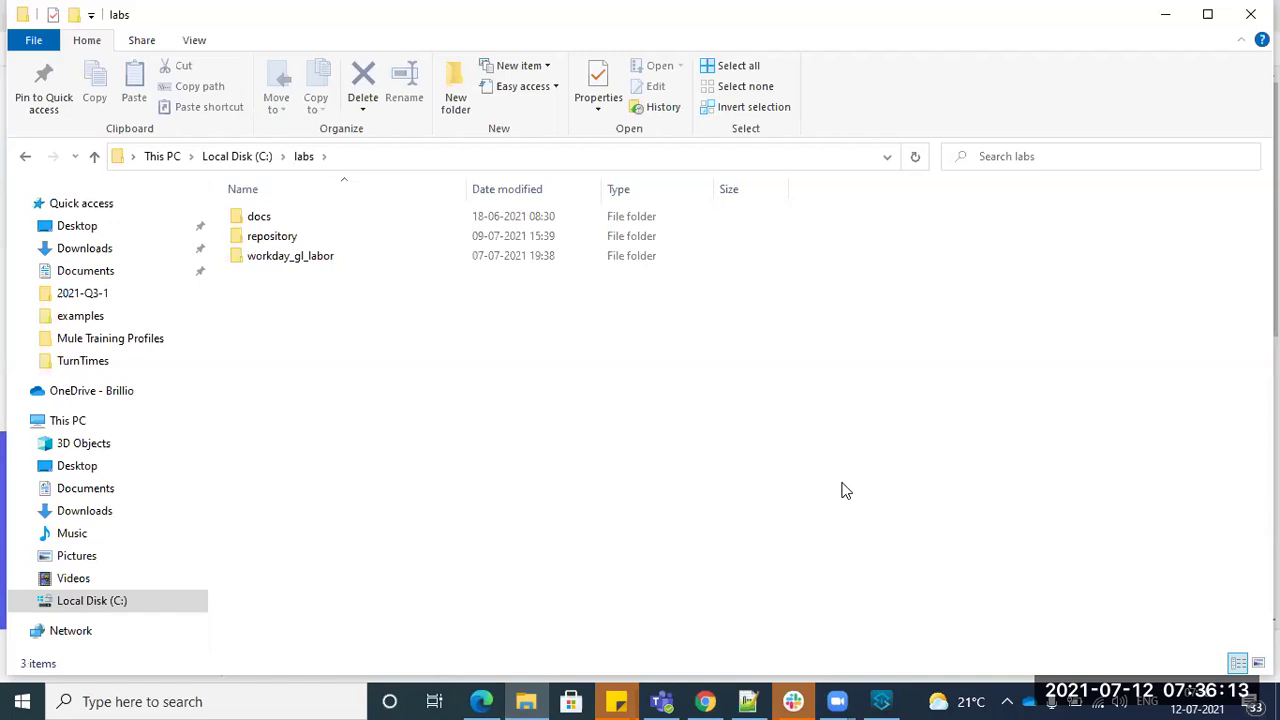
{"action": "type", "text": "d"}
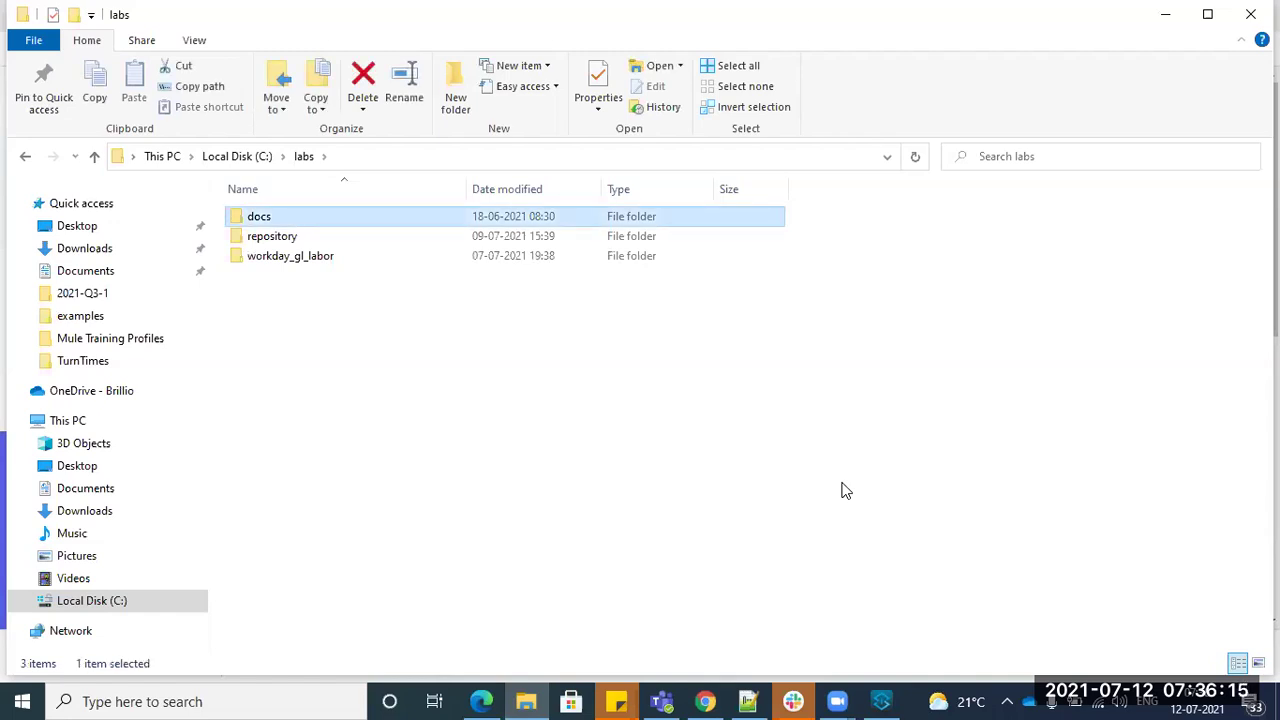
{"action": "key", "text": "BackSpace"}
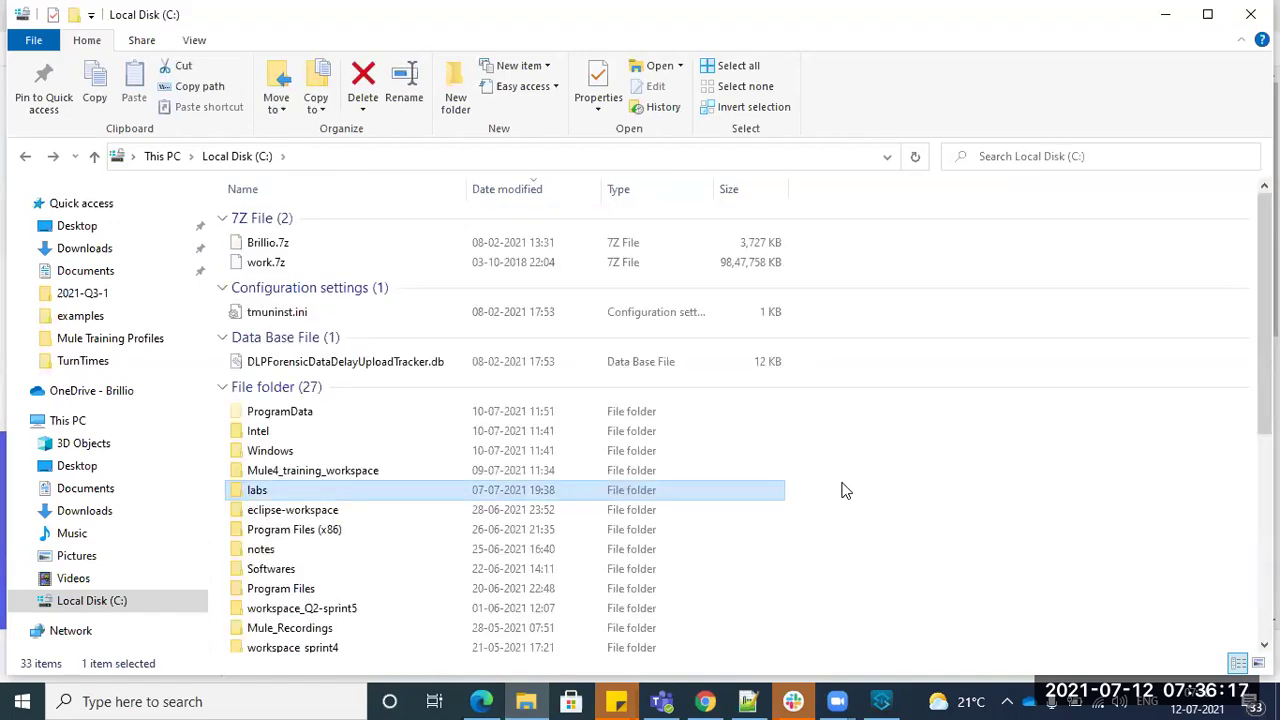
{"action": "type", "text": "s"}
{"action": "key", "text": "Return"}
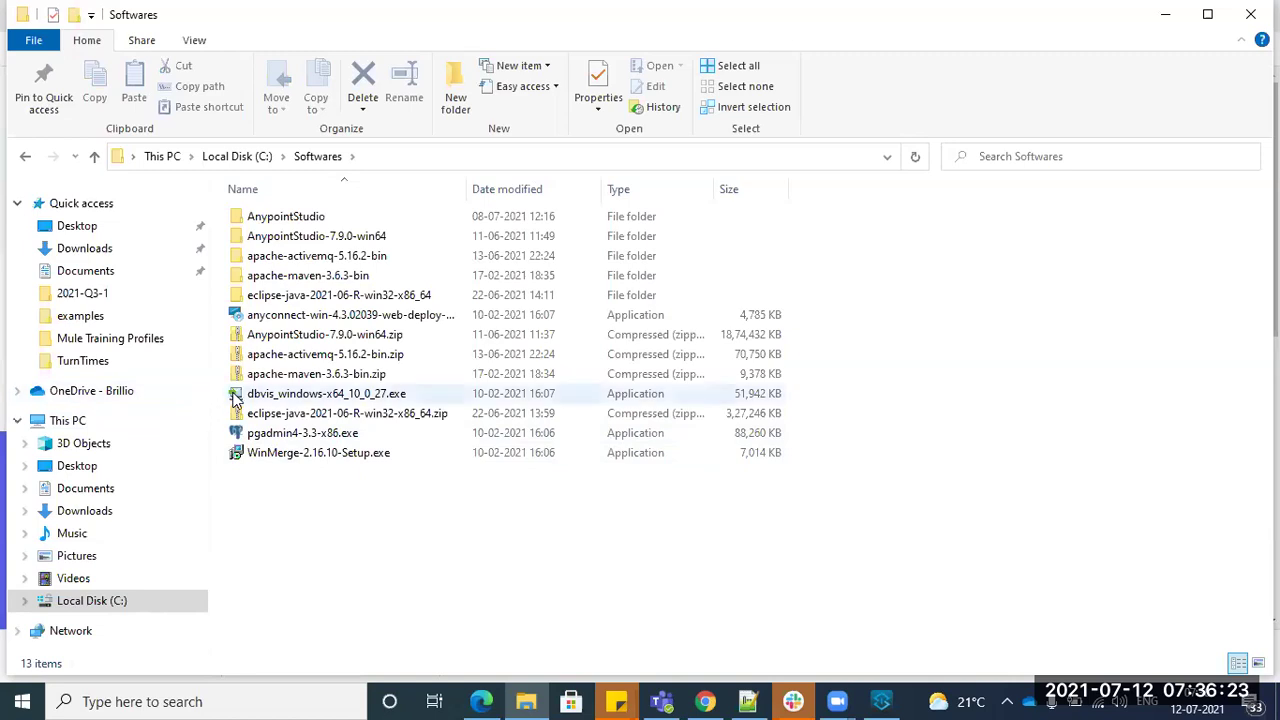
{"action": "left_click", "coordinate": [310, 335]}
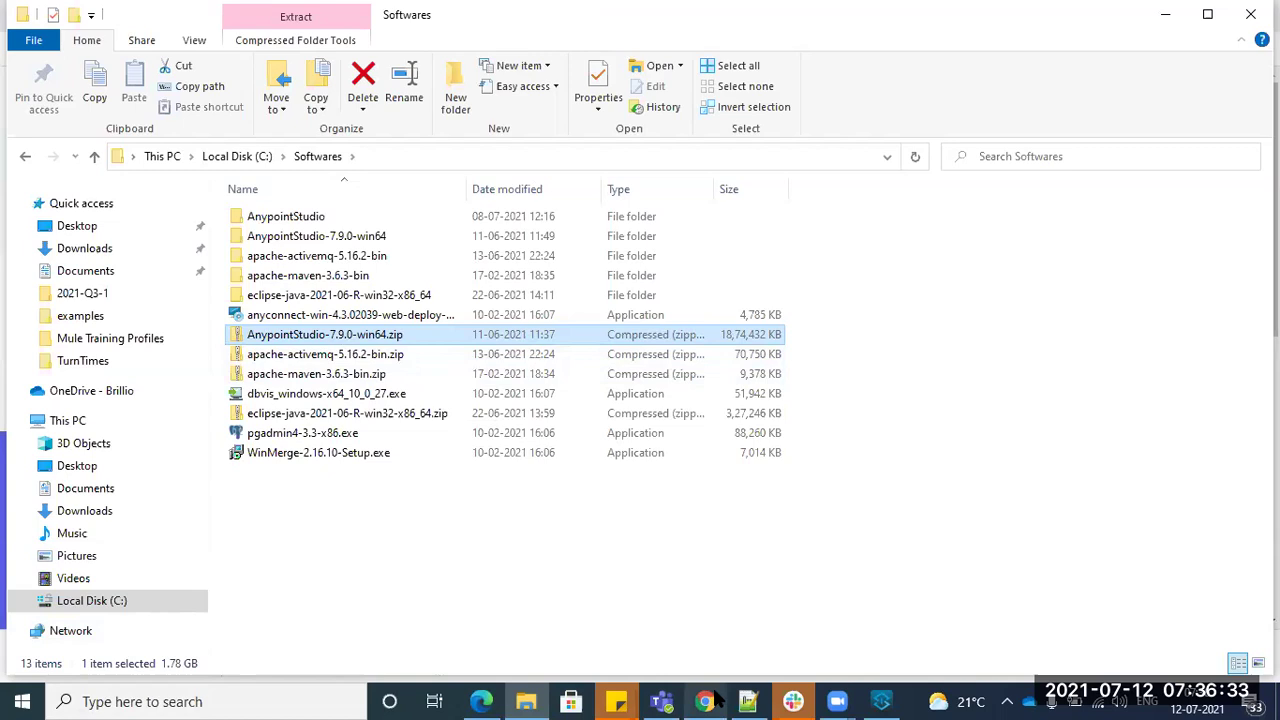
{"action": "left_click", "coordinate": [748, 701]}
- Add a '7zip' line below the AnypointStudio - IDE line in Day1.txt
{"action": "left_click", "coordinate": [253, 587]}
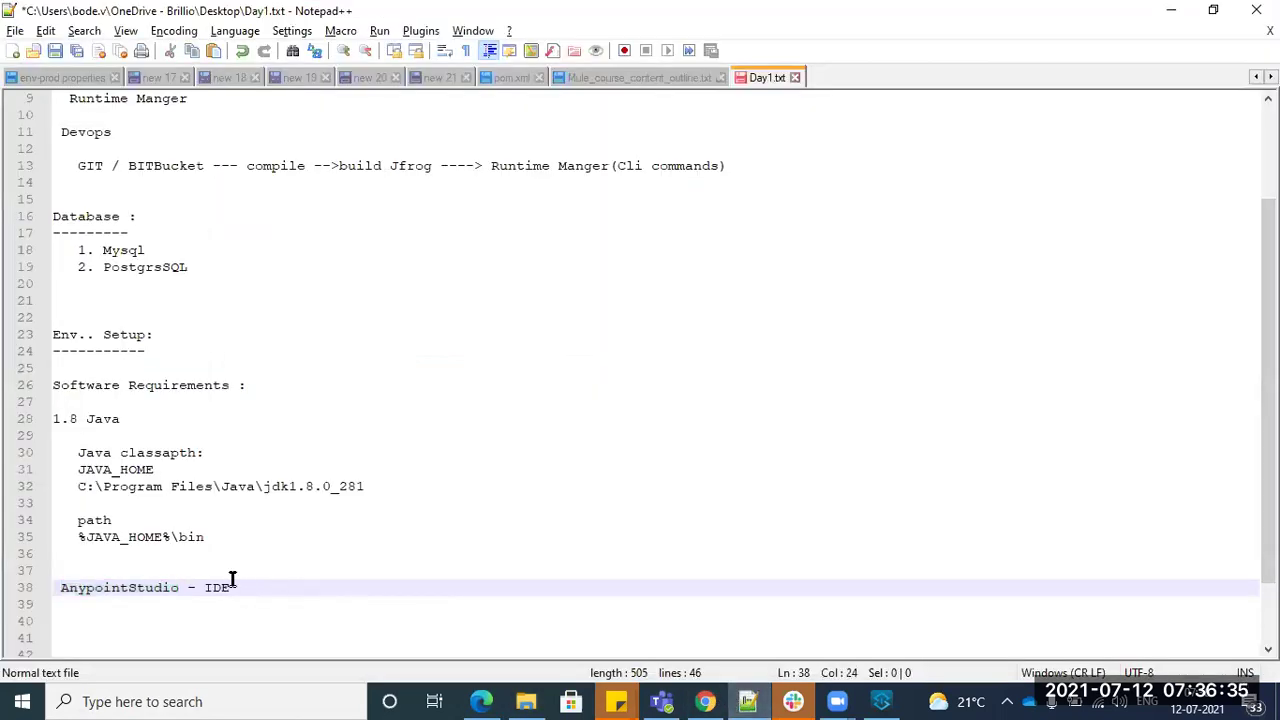
{"action": "key", "text": "Return"}
{"action": "key", "text": "Return"}
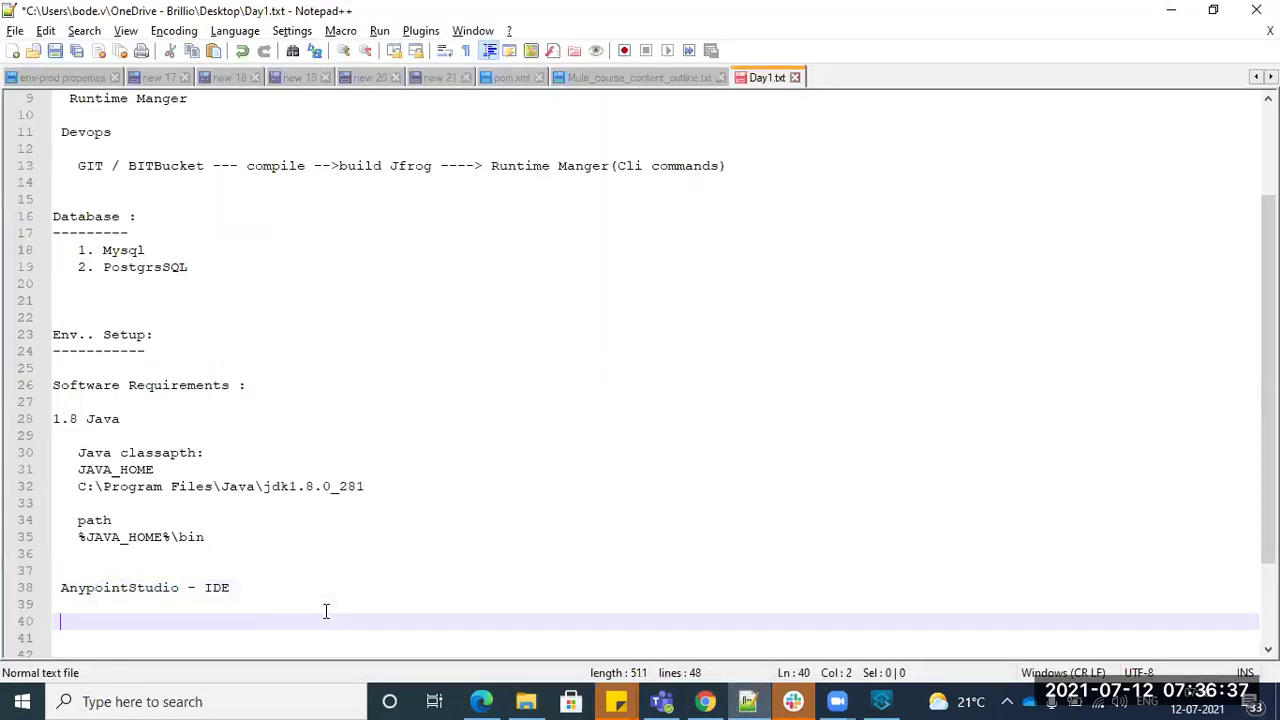
{"action": "type", "text": "7zip --"}
{"action": "key", "text": "BackSpace"}
{"action": "key", "text": "BackSpace"}
- Bring up the 7-Zip actions for the AnypointStudio zip, then dismiss them without extracting
{"action": "key", "text": "alt+Tab"}
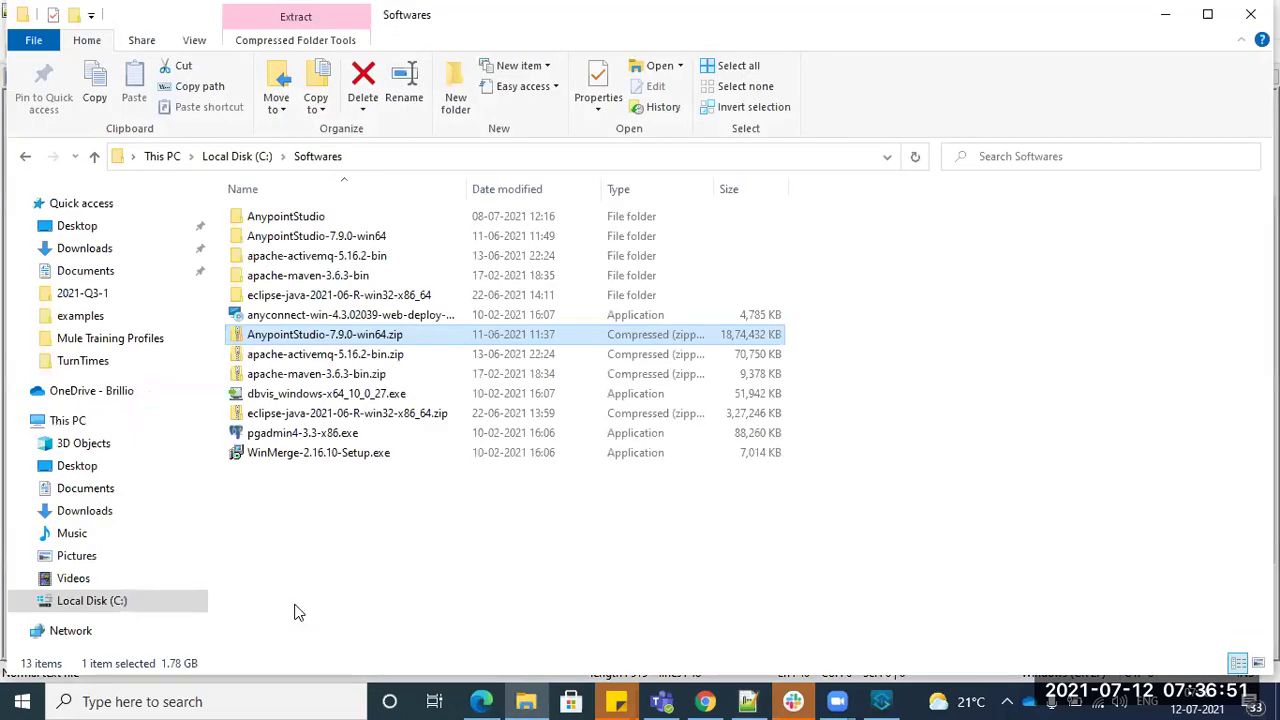
{"action": "right_click", "coordinate": [301, 338]}
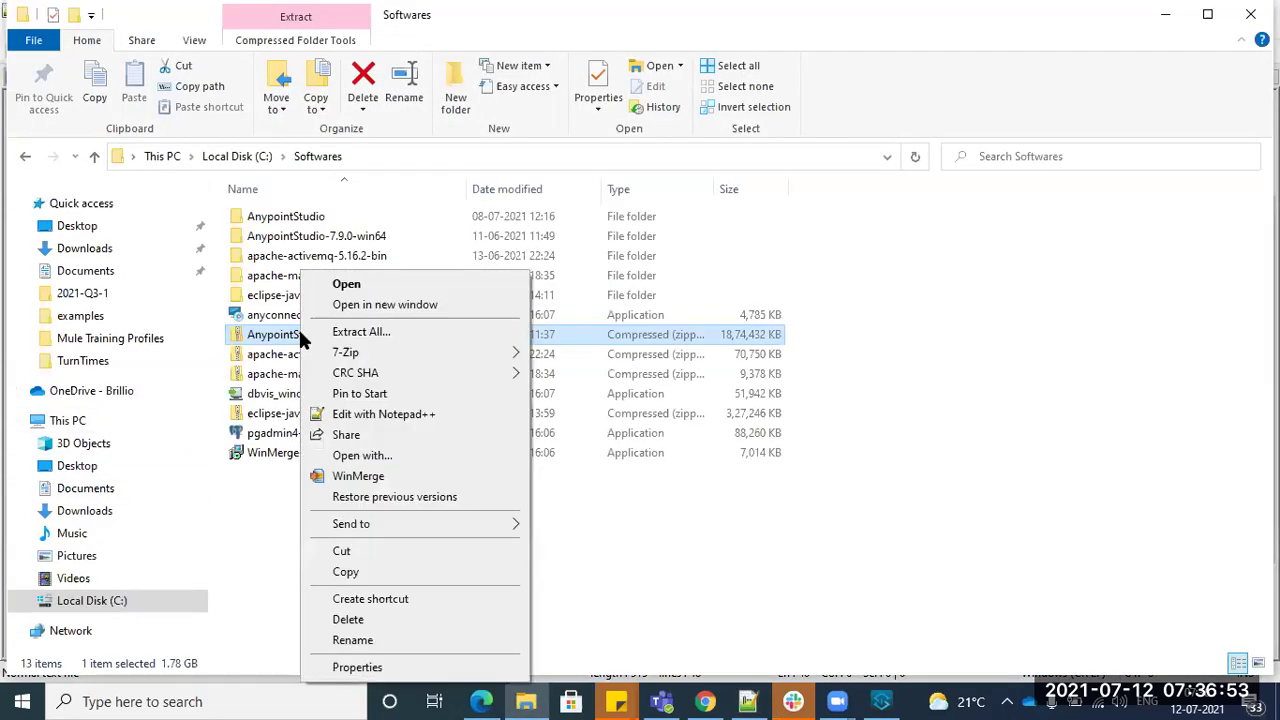
{"action": "mouse_move", "coordinate": [323, 357]}
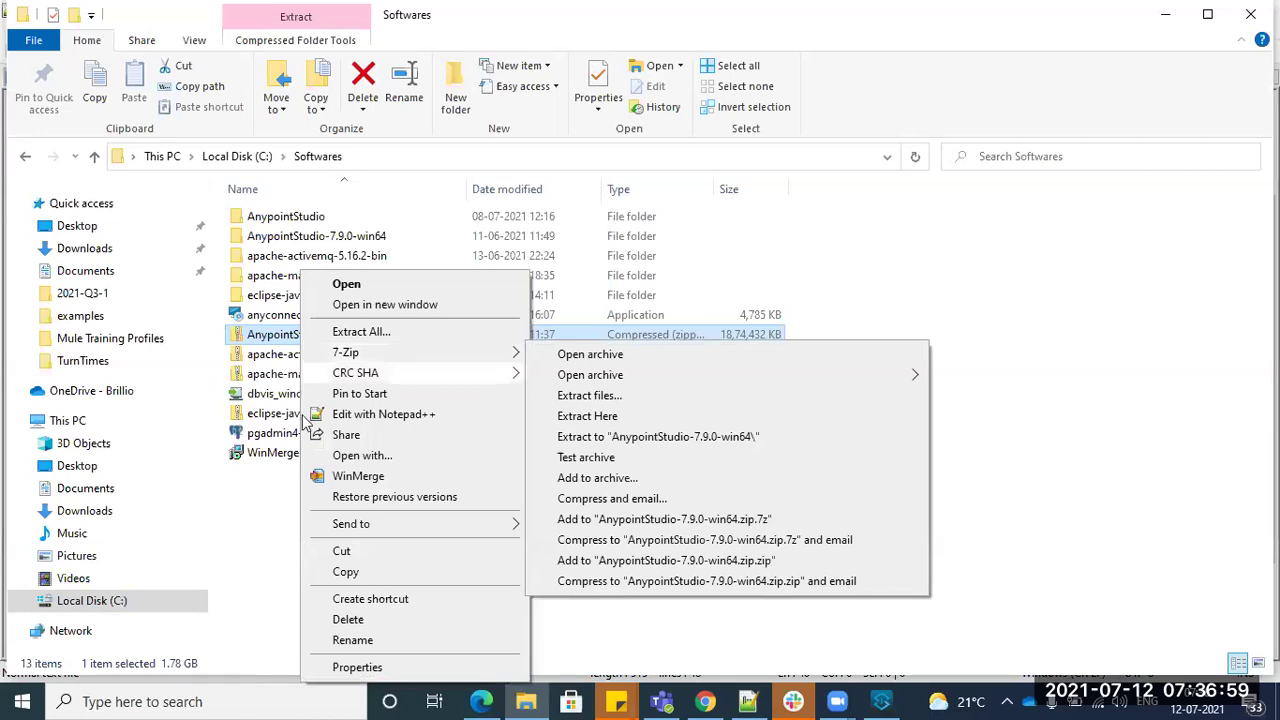
{"action": "left_click", "coordinate": [249, 534]}
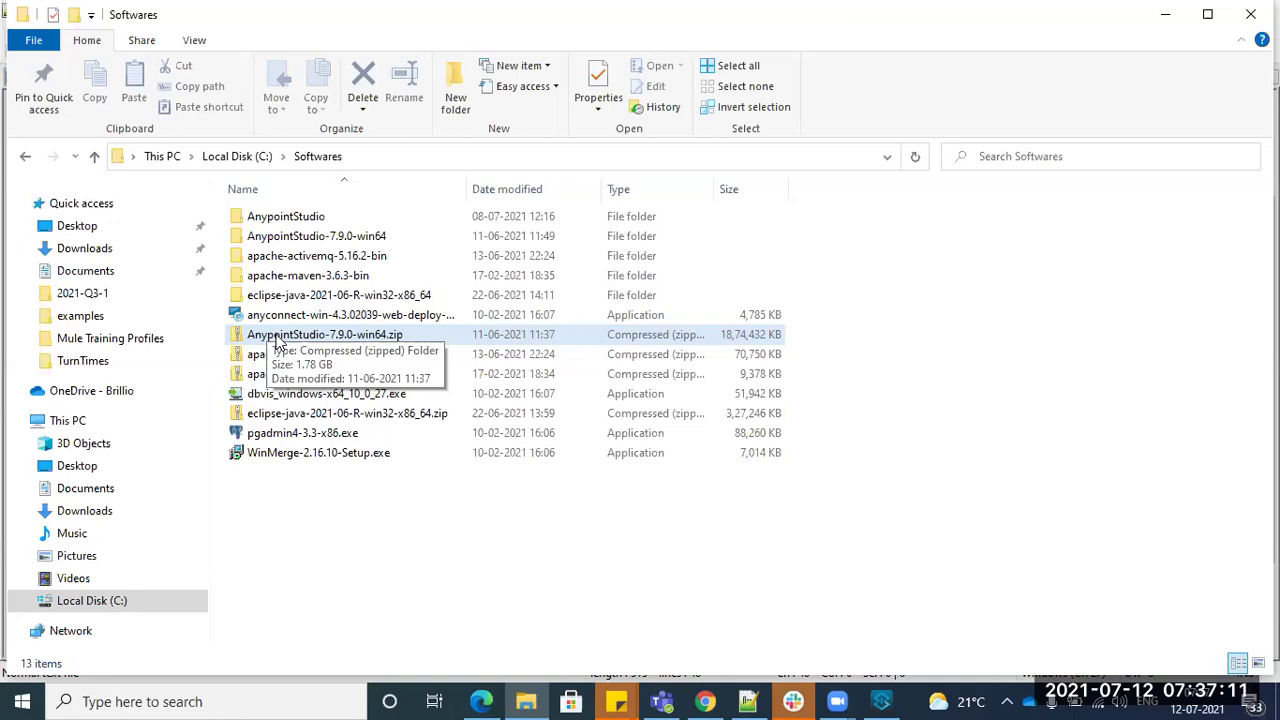
- Move the New Mule Project dialog lower, select the 7zip line in Day1.txt, and return to Softwares
{"action": "left_click", "coordinate": [881, 701]}
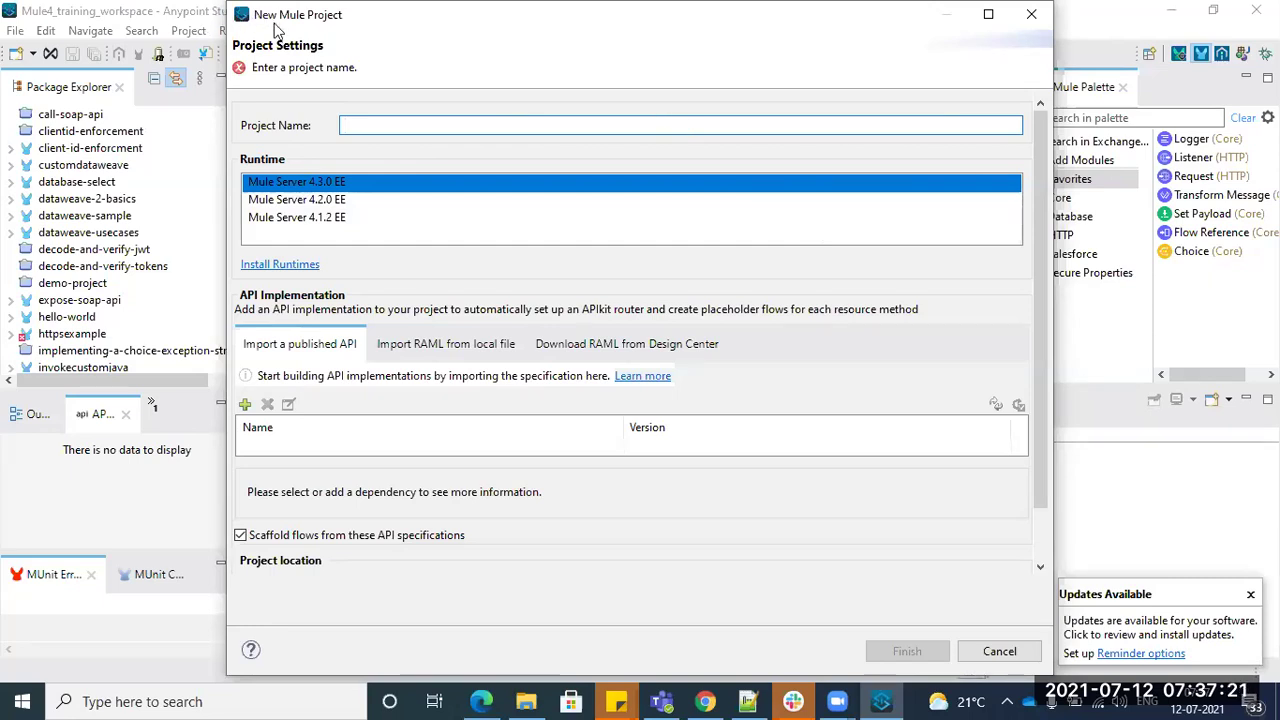
{"action": "left_click_drag", "start_coordinate": [278, 30], "coordinate": [270, 142]}
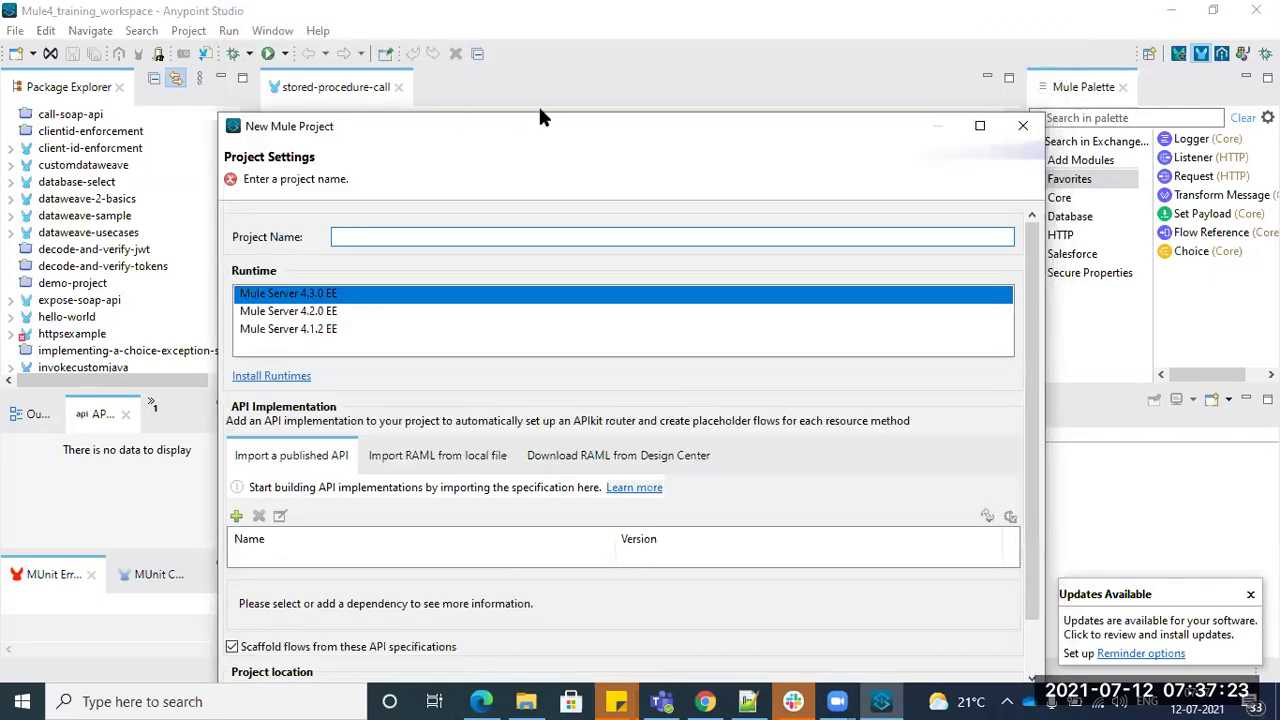
{"action": "key", "text": "alt+Tab"}
{"action": "key", "text": "alt+Tab"}
{"action": "key", "text": "Tab"}
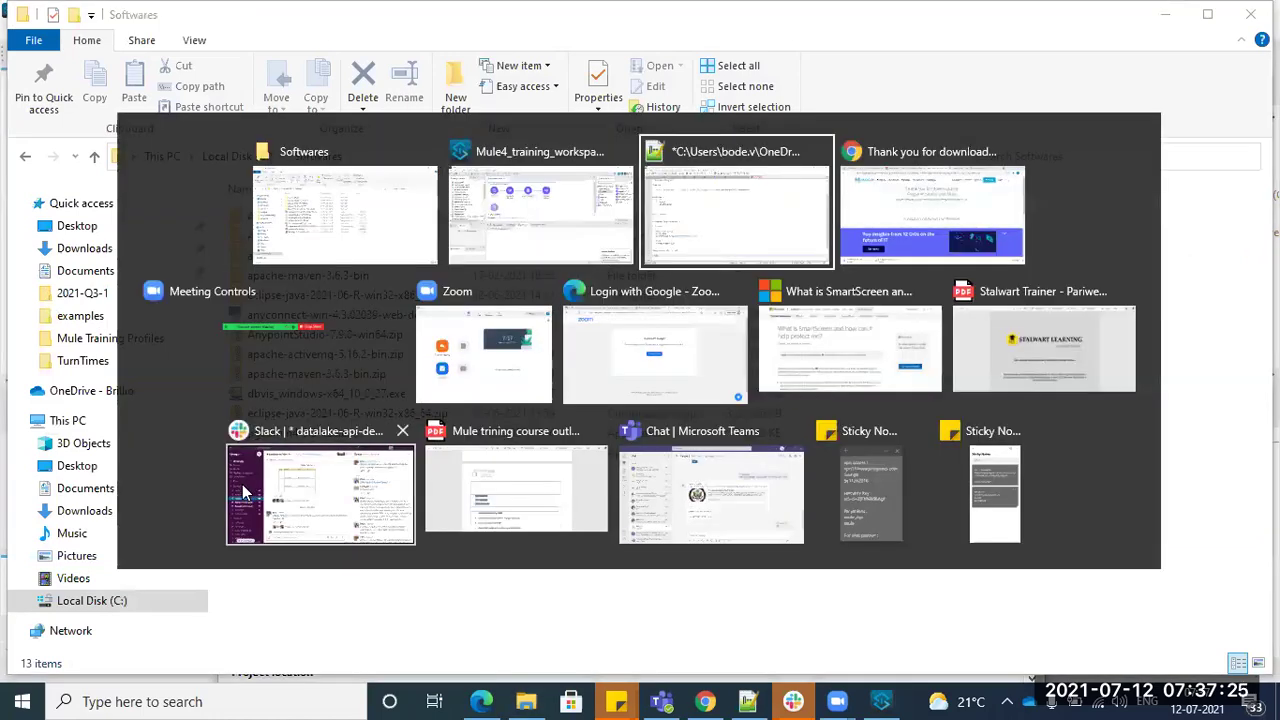
{"action": "left_click", "coordinate": [80, 623]}
{"action": "triple_click", "coordinate": [78, 623]}
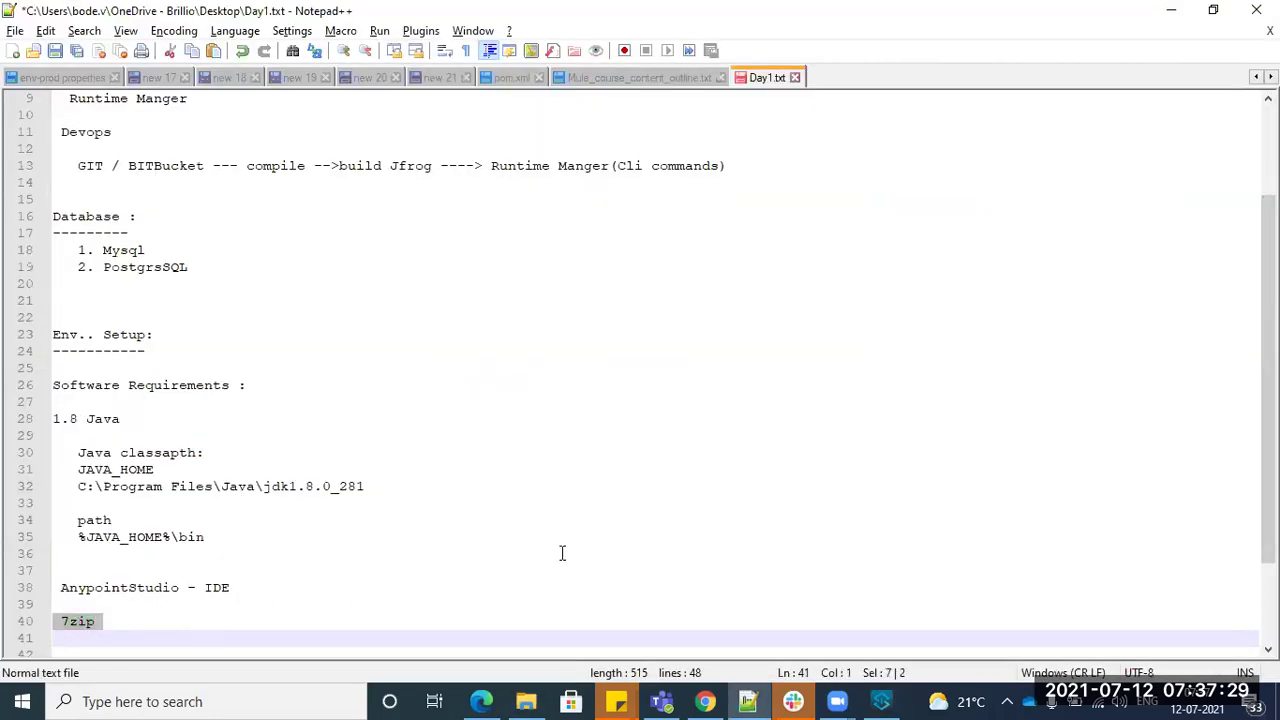
{"action": "key", "text": "alt+Tab"}
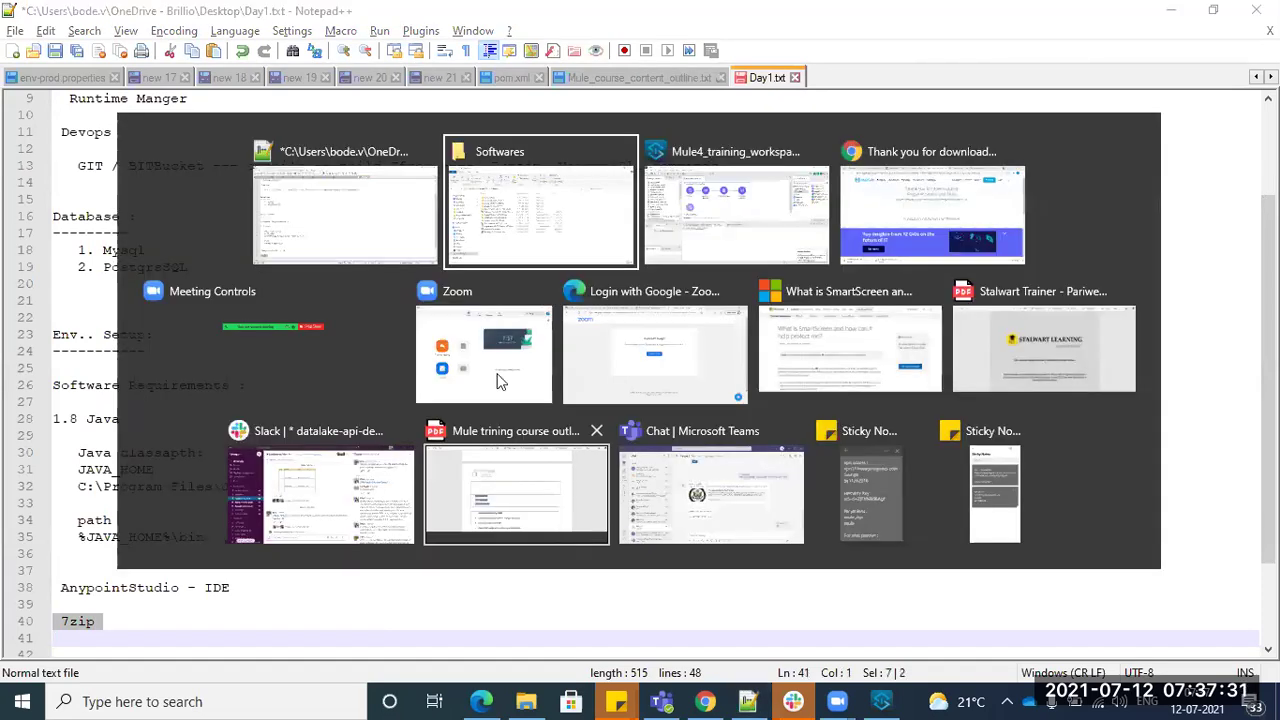
{"action": "left_click", "coordinate": [312, 336]}
- Show the 7-Zip extraction menu for the AnypointStudio zip, then dismiss it
{"action": "right_click", "coordinate": [312, 336]}
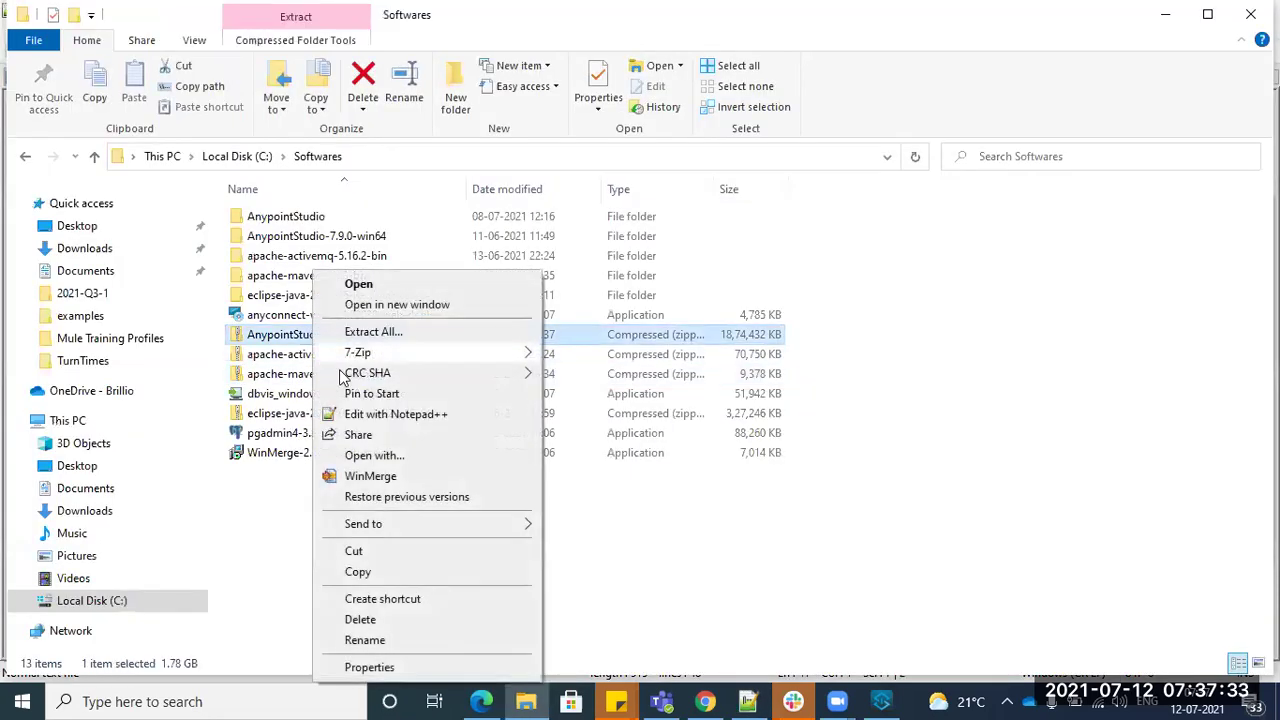
{"action": "mouse_move", "coordinate": [366, 360]}
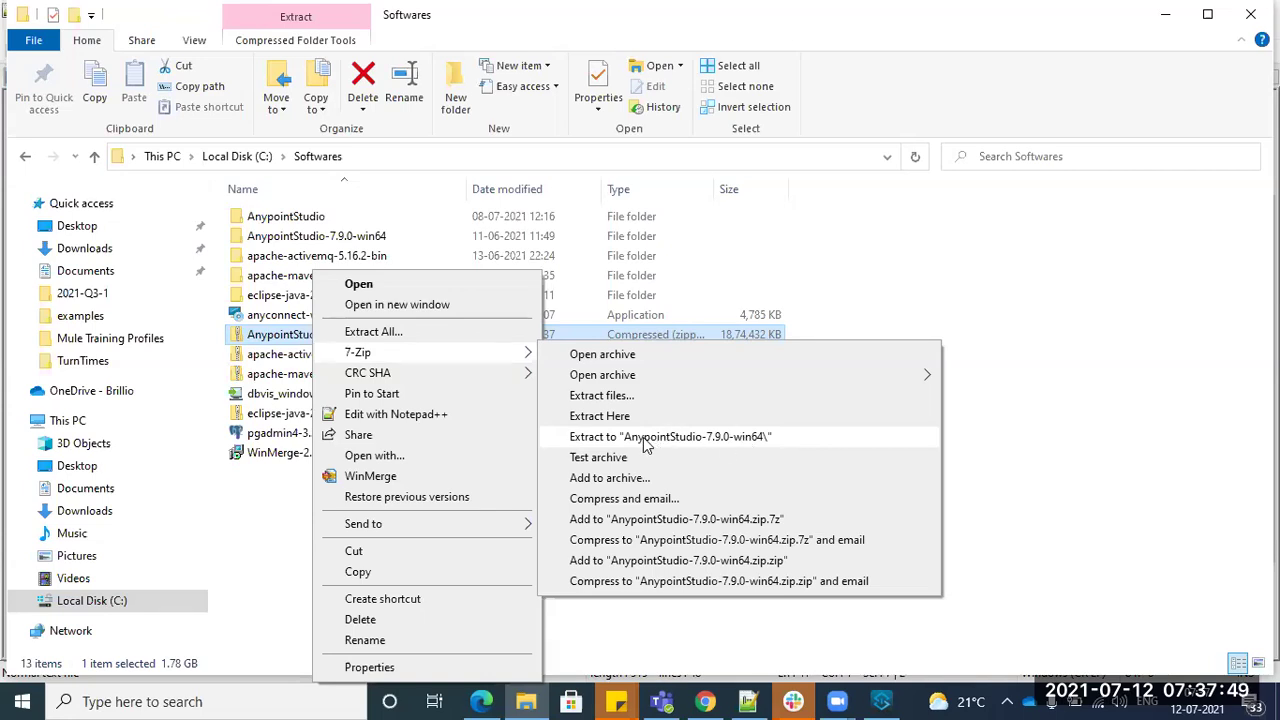
{"action": "left_click", "coordinate": [1190, 402]}
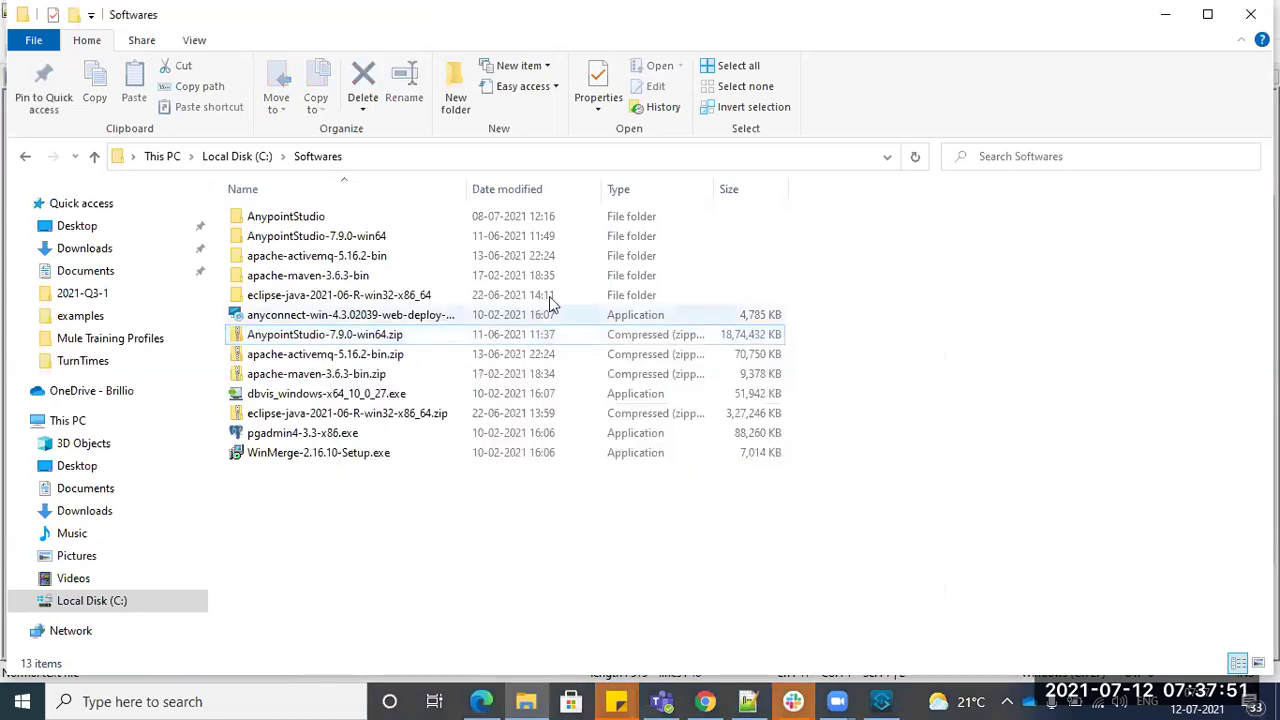
- Inspect the AnypointStudio-7.9.0-win64 folder, then open the AnypointStudio folder containing AnypointStudio.exe
{"action": "double_click", "coordinate": [312, 216]}
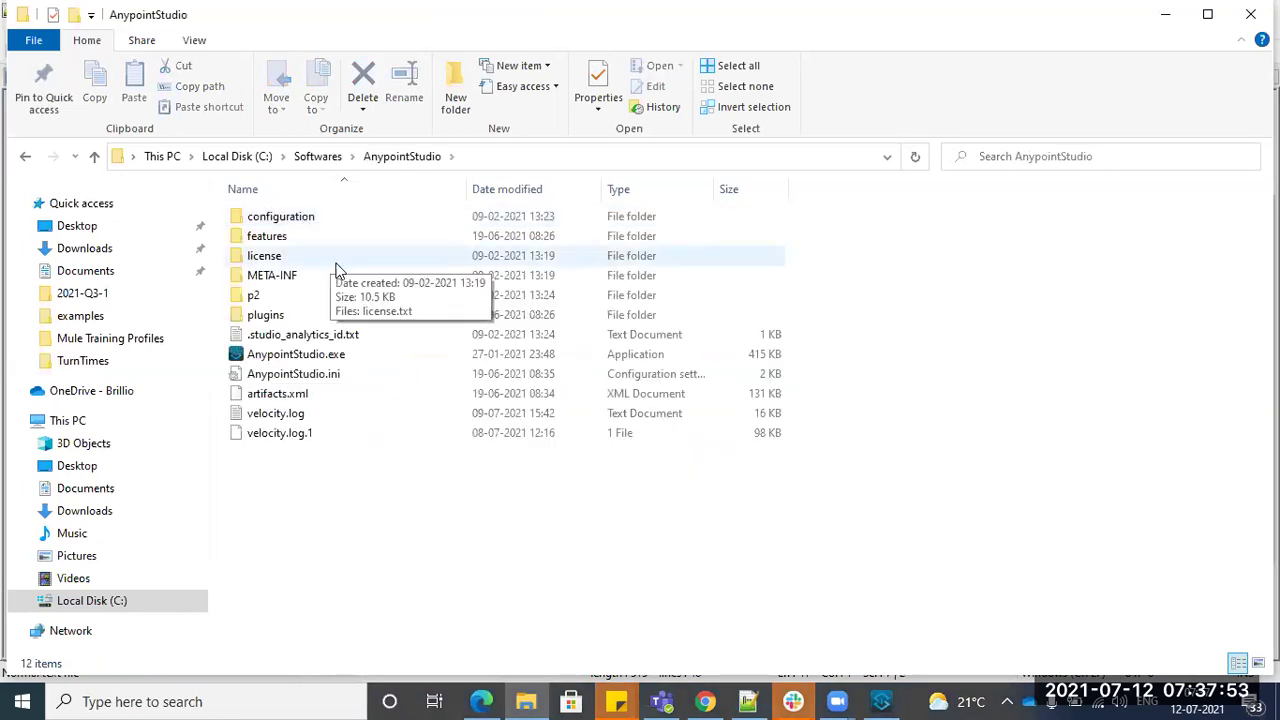
{"action": "left_click", "coordinate": [319, 158]}
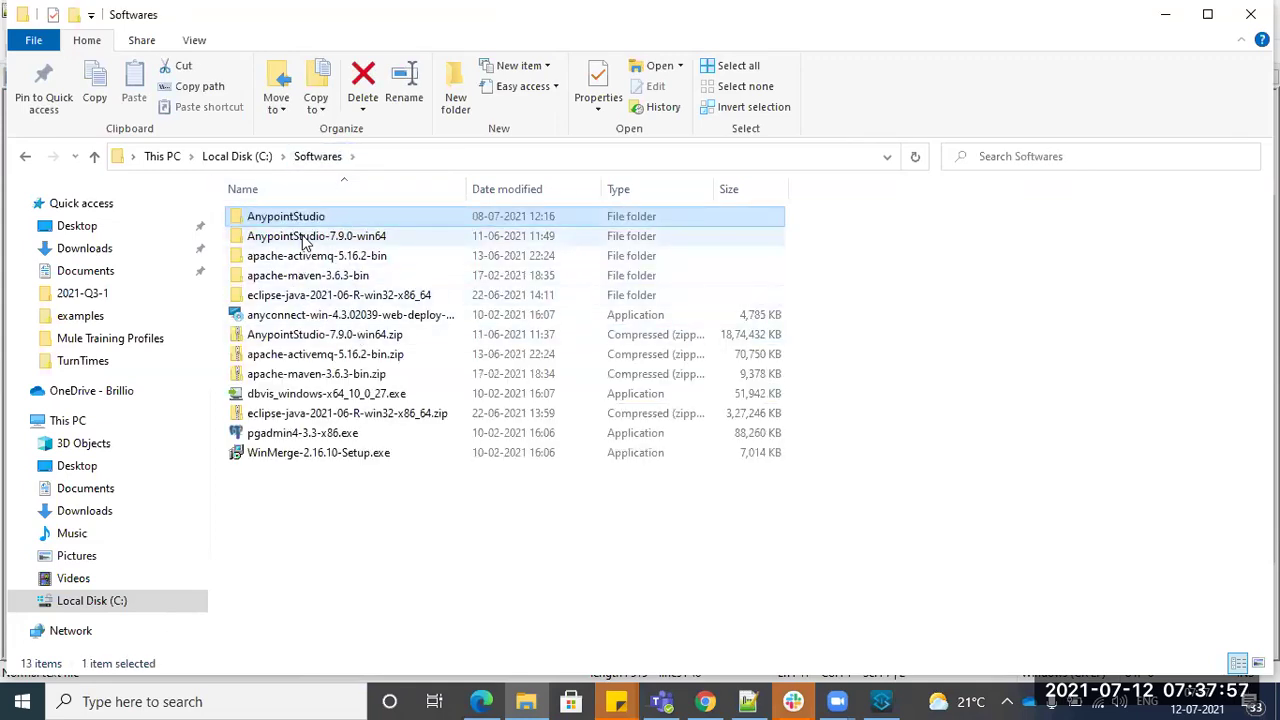
{"action": "double_click", "coordinate": [331, 240]}
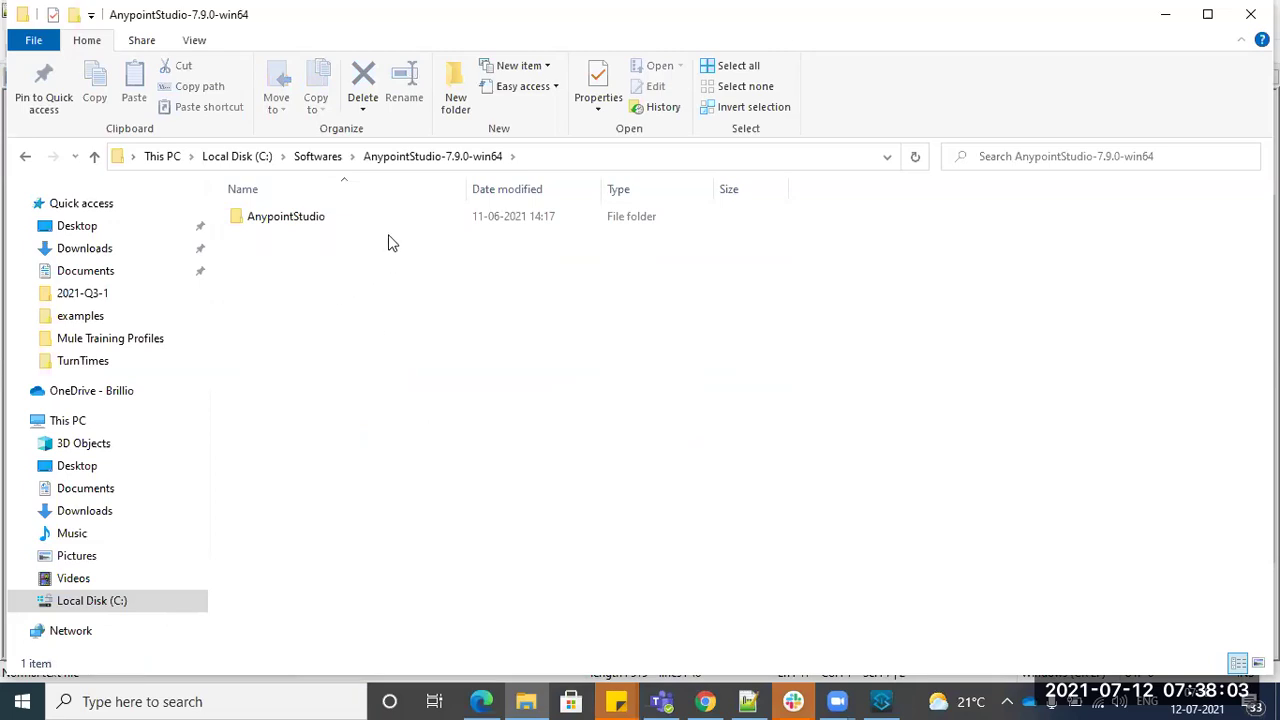
{"action": "key", "text": "alt+Left"}
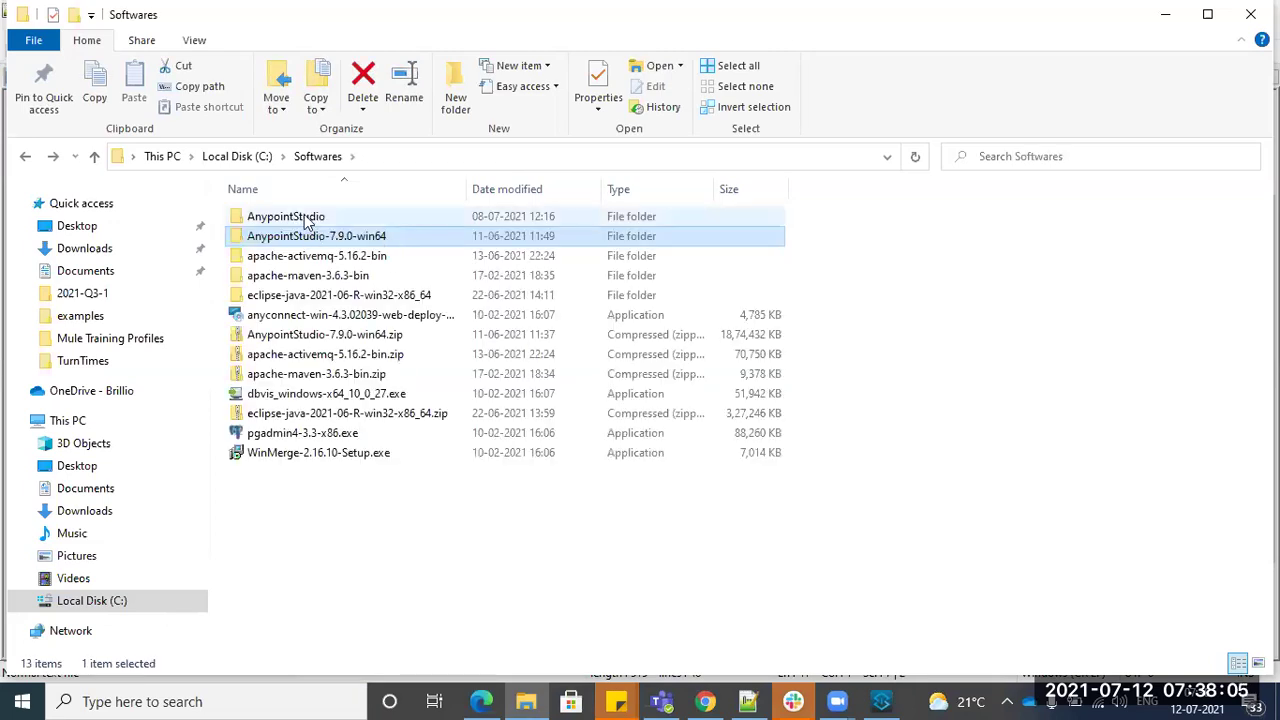
{"action": "double_click", "coordinate": [305, 217]}
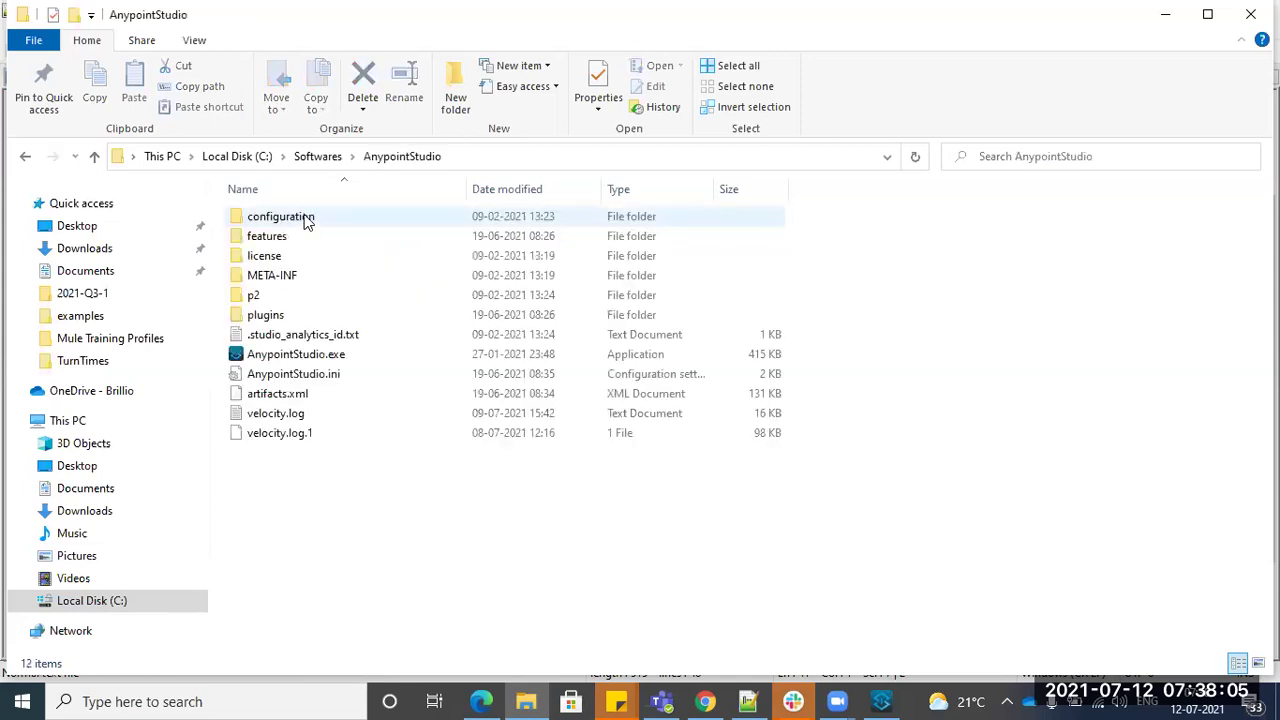
- Launch AnypointStudio.exe, move its workspace launcher aside, and go up to the Local Disk (C:) root
{"action": "double_click", "coordinate": [330, 360]}
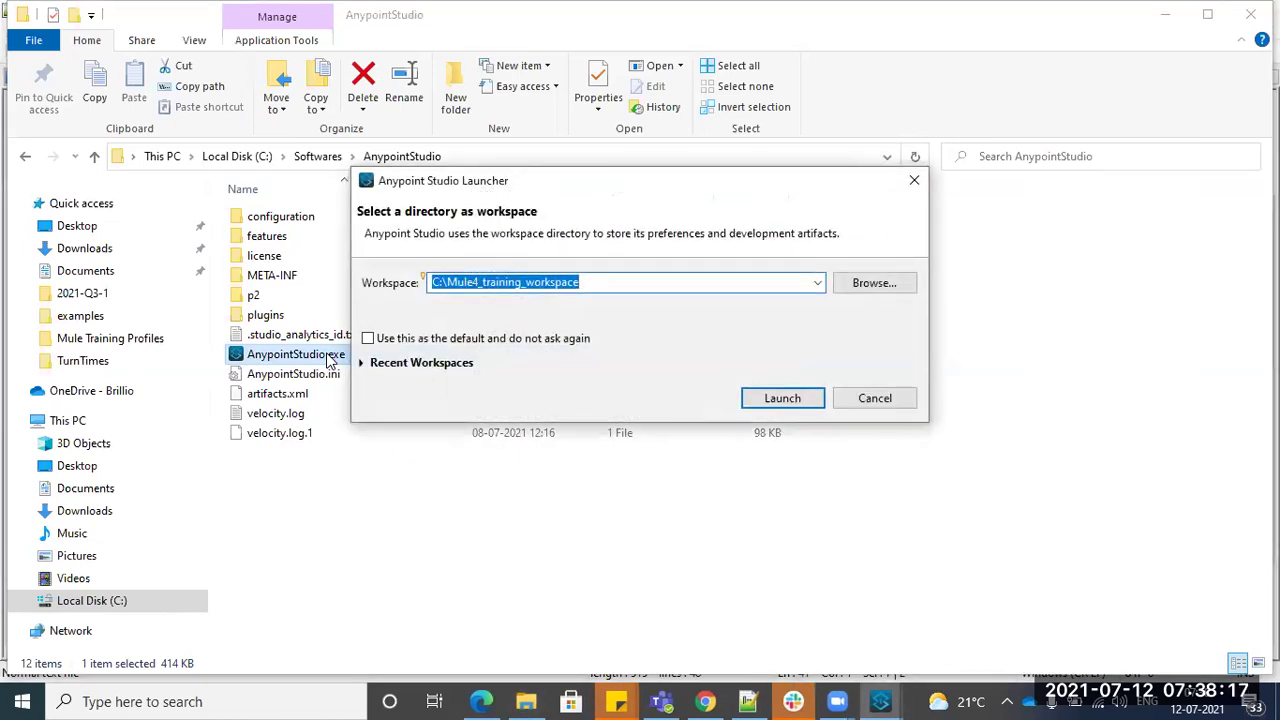
{"action": "left_click_drag", "start_coordinate": [716, 180], "coordinate": [976, 243]}
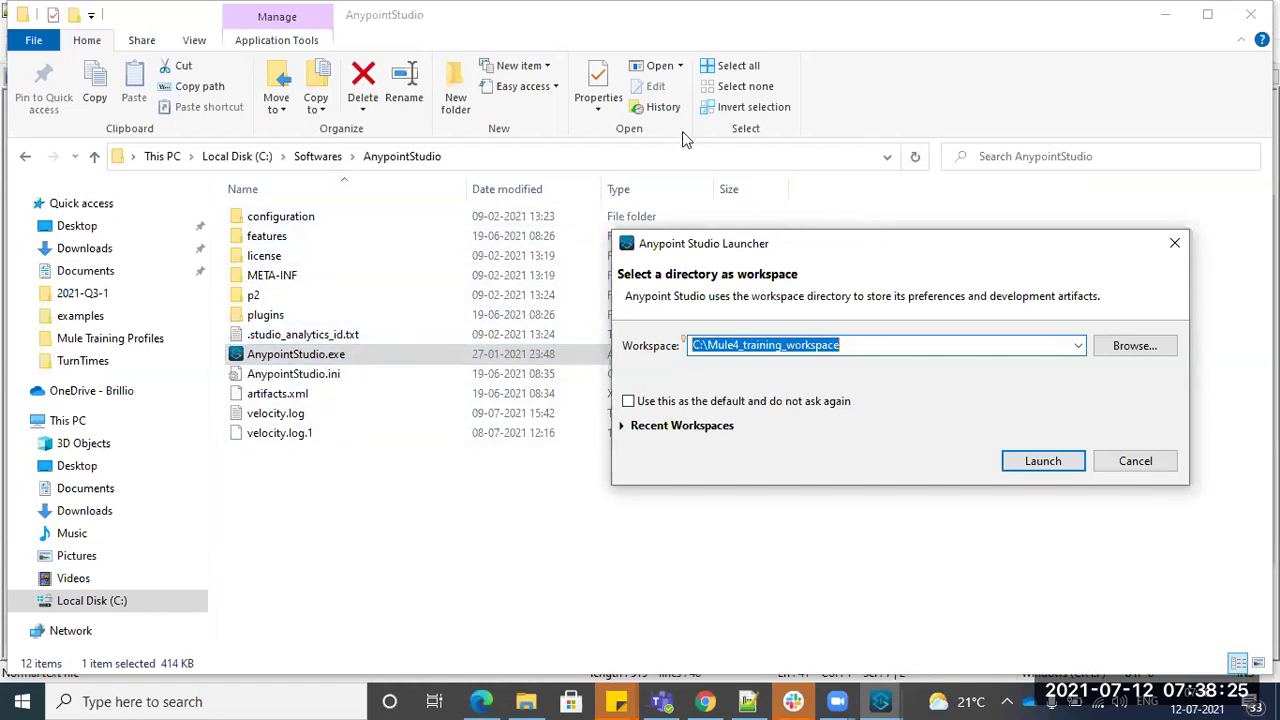
{"action": "left_click", "coordinate": [248, 163]}
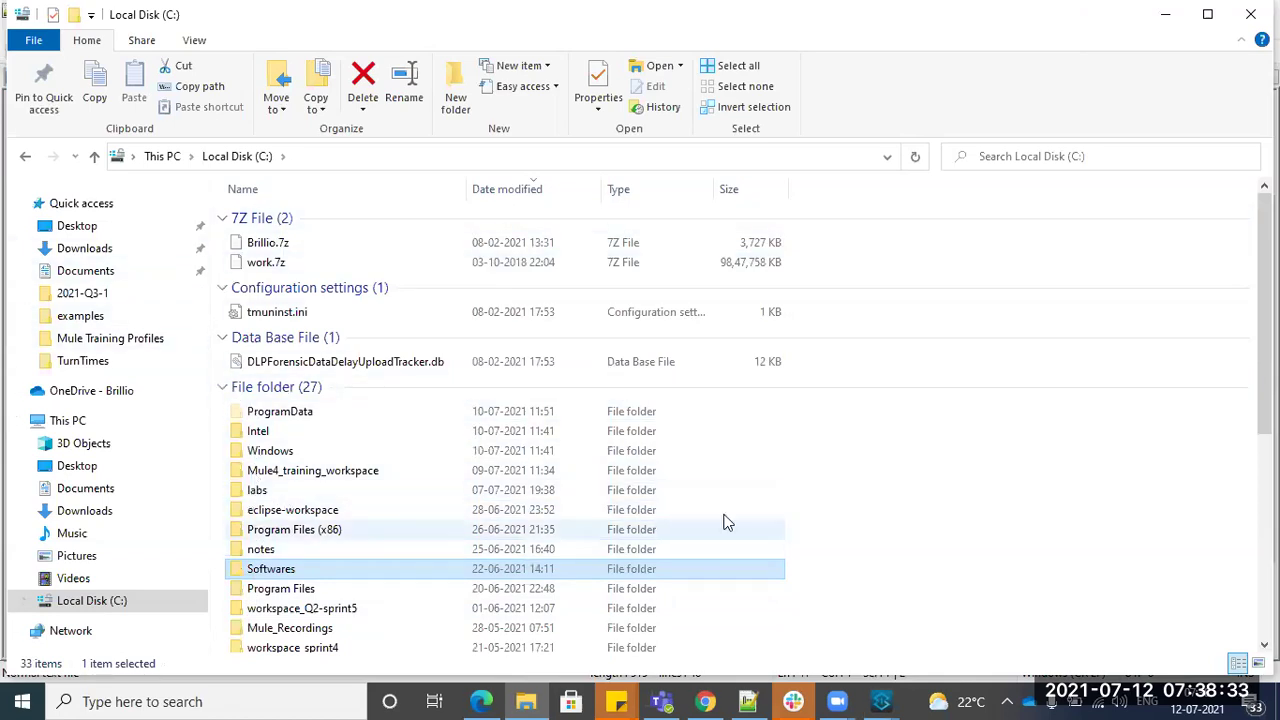
- Browse the Program Files folder, the Users folder and the user profile folder, then return to Local Disk (C:)
{"action": "left_click", "coordinate": [910, 447]}
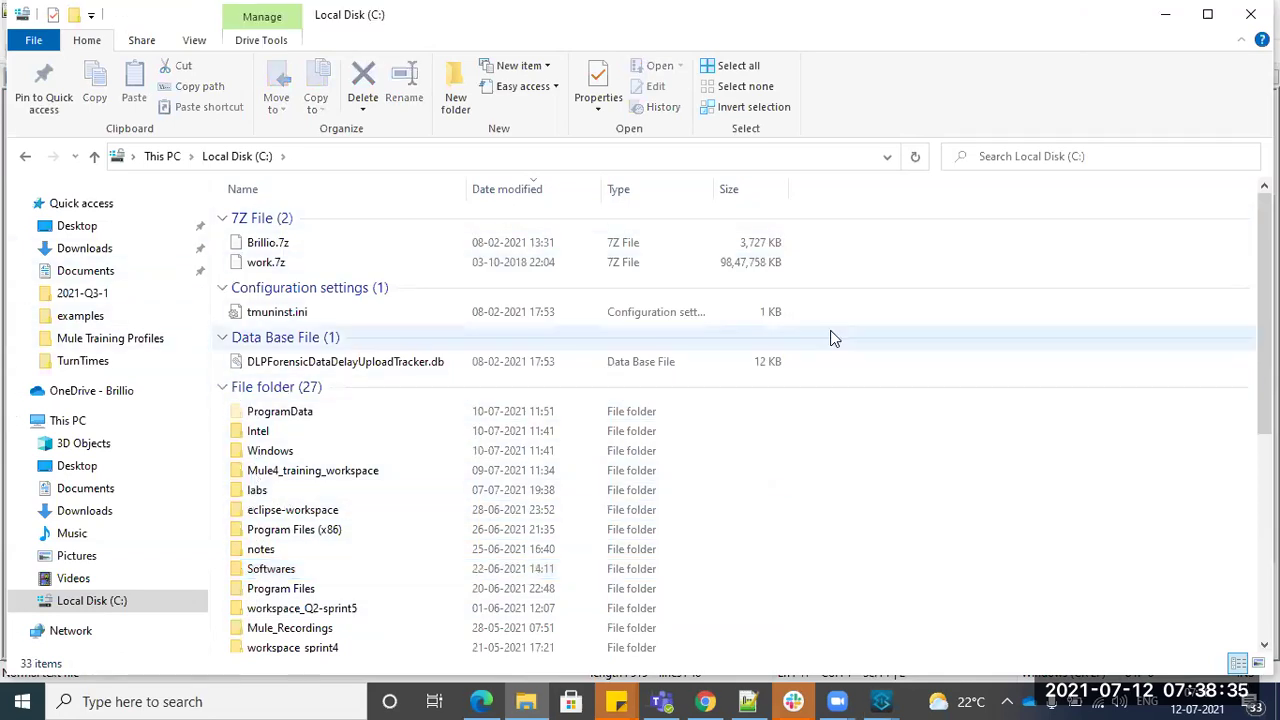
{"action": "key", "text": "p"}
{"action": "key", "text": "Return"}
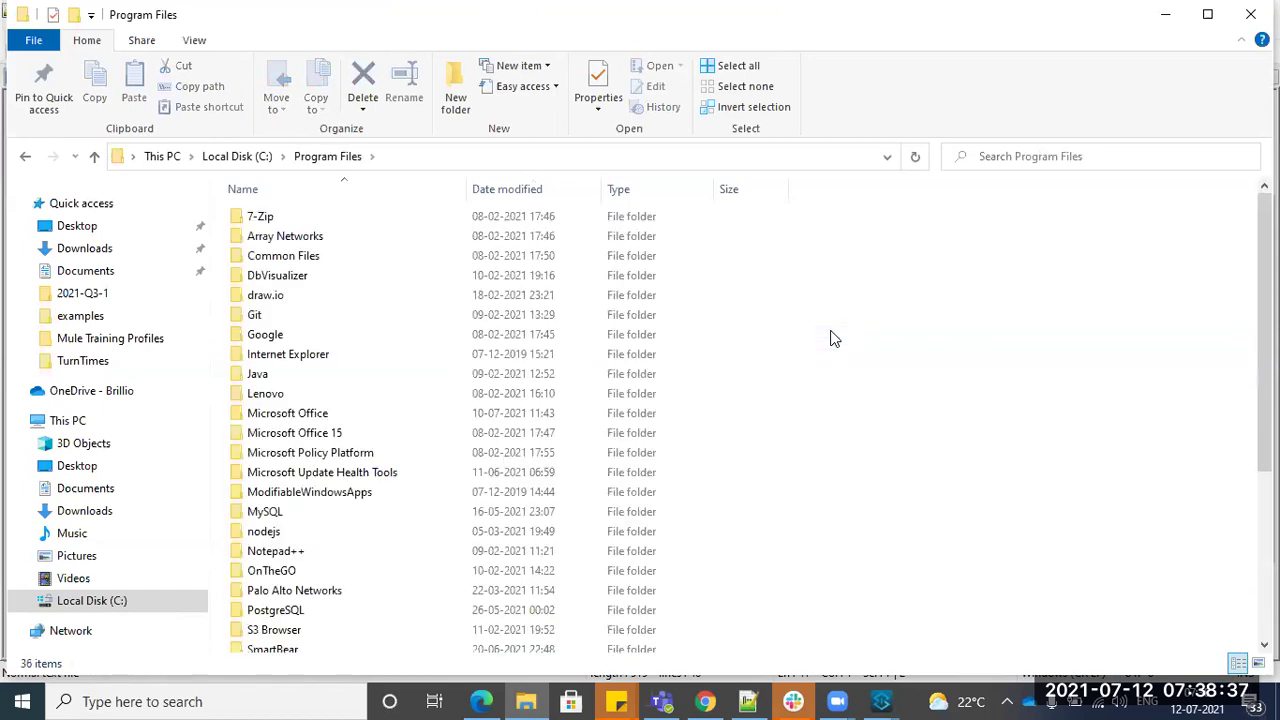
{"action": "key", "text": "u"}
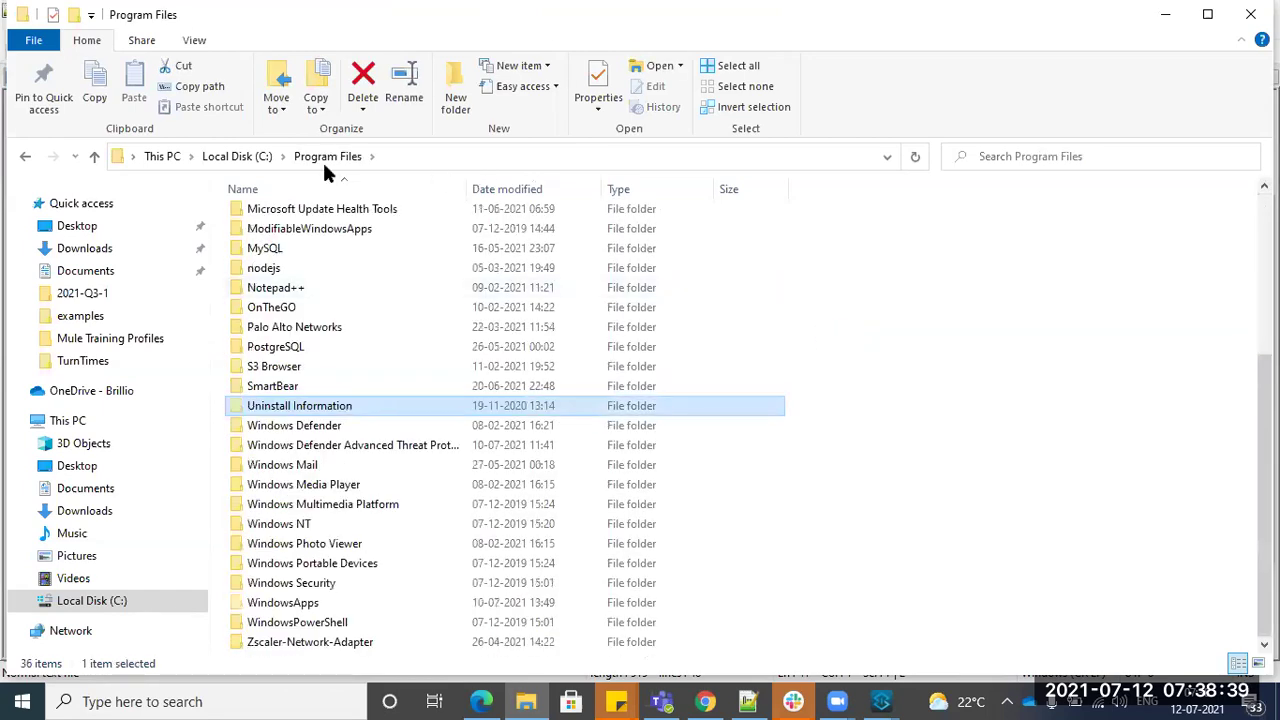
{"action": "left_click", "coordinate": [237, 156]}
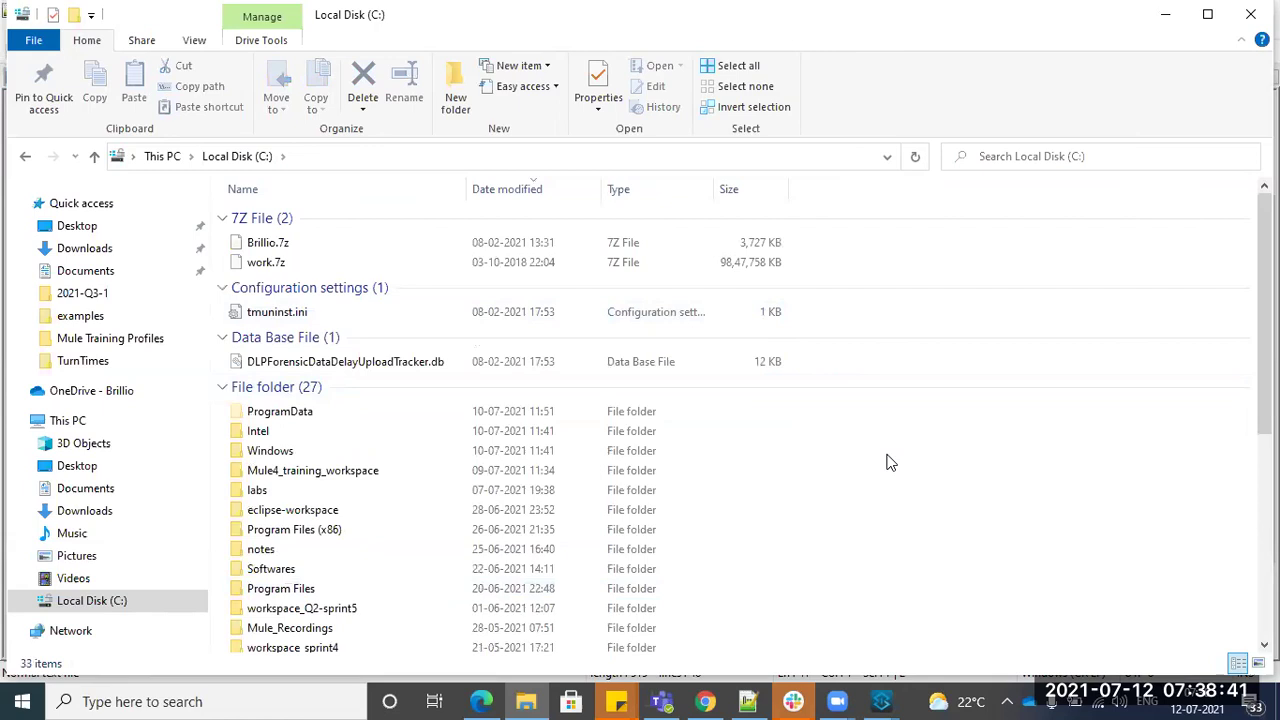
{"action": "key", "text": "u"}
{"action": "key", "text": "Return"}
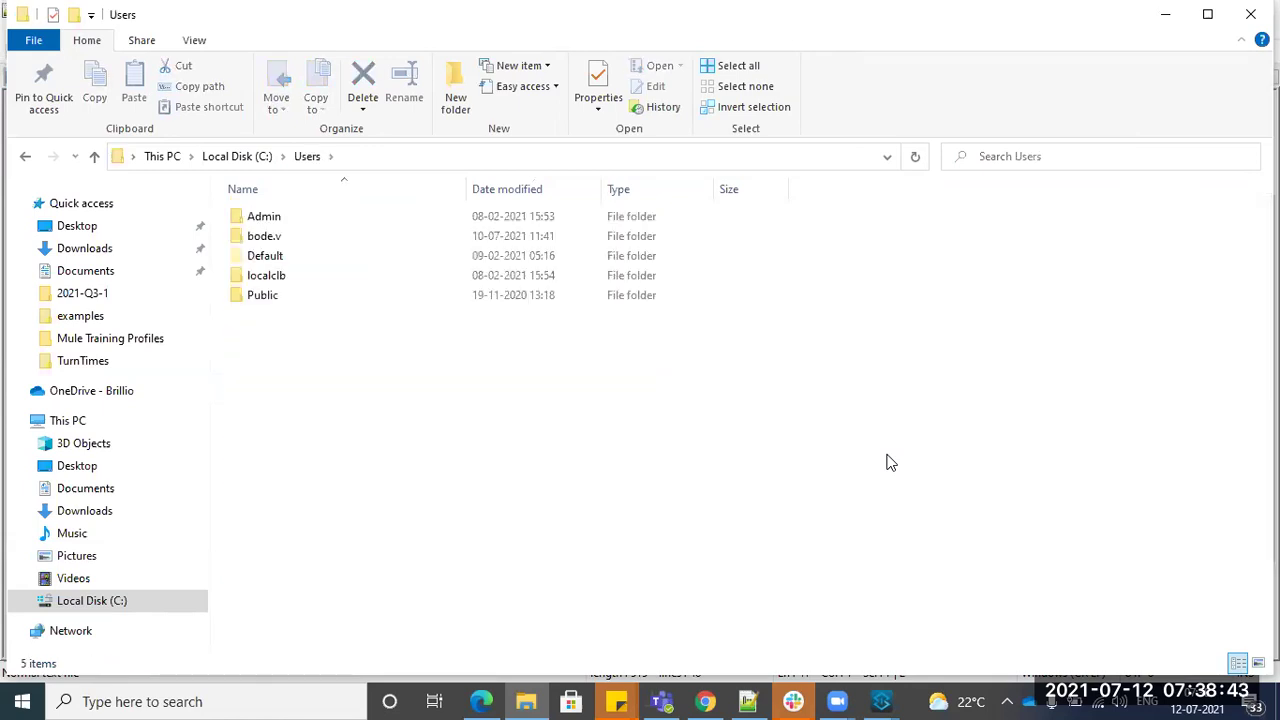
{"action": "double_click", "coordinate": [255, 240]}
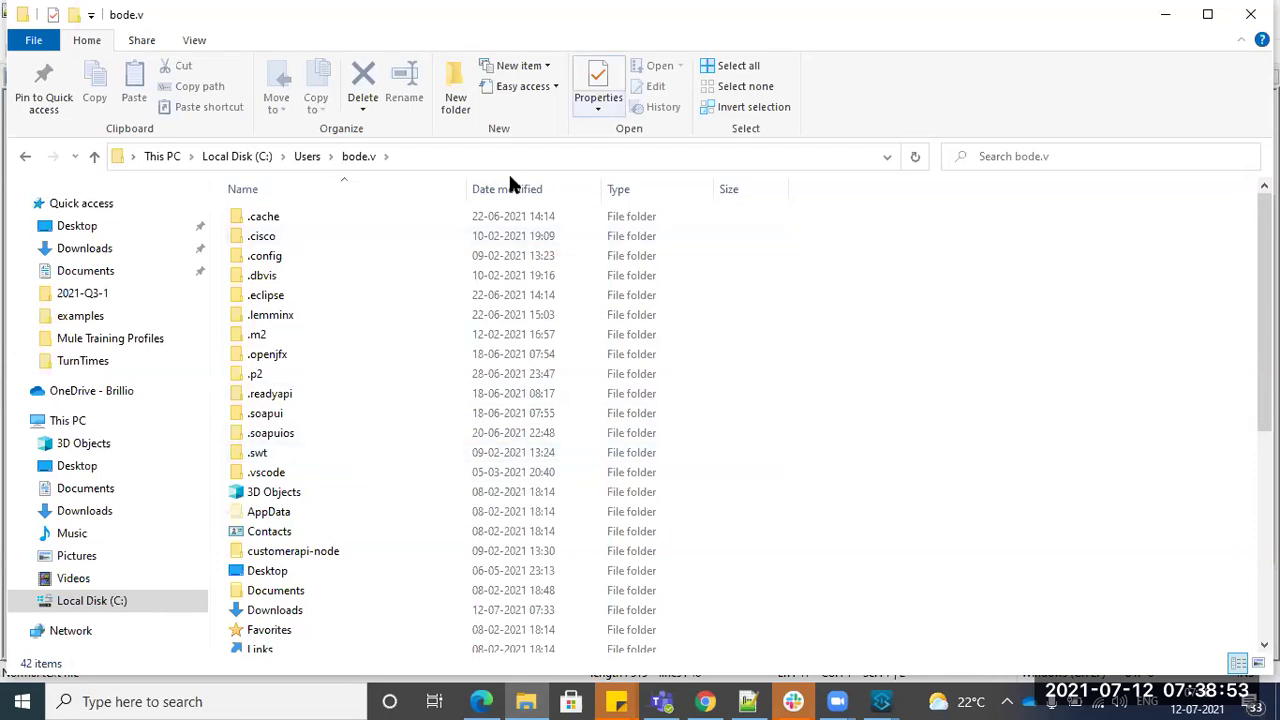
{"action": "left_click", "coordinate": [250, 157]}
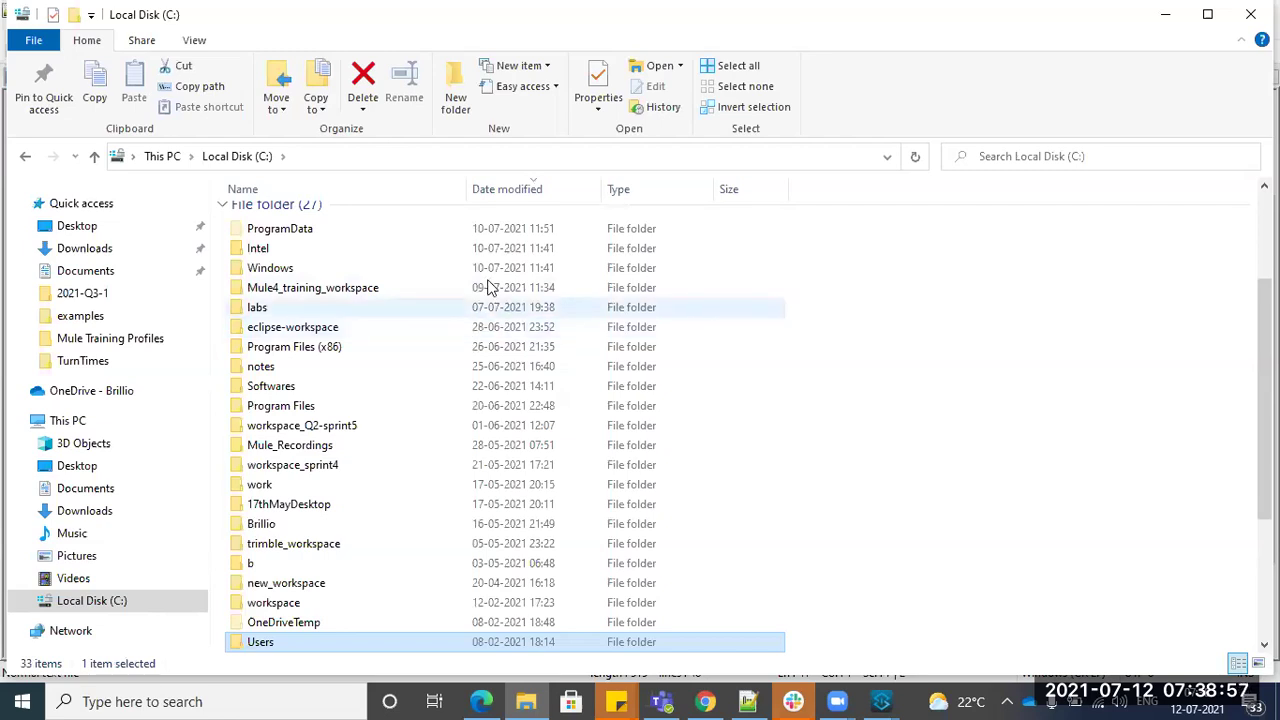
- Cancel the Anypoint Studio workspace launcher and open the Softwares folder on C:
{"action": "left_click", "coordinate": [667, 99]}
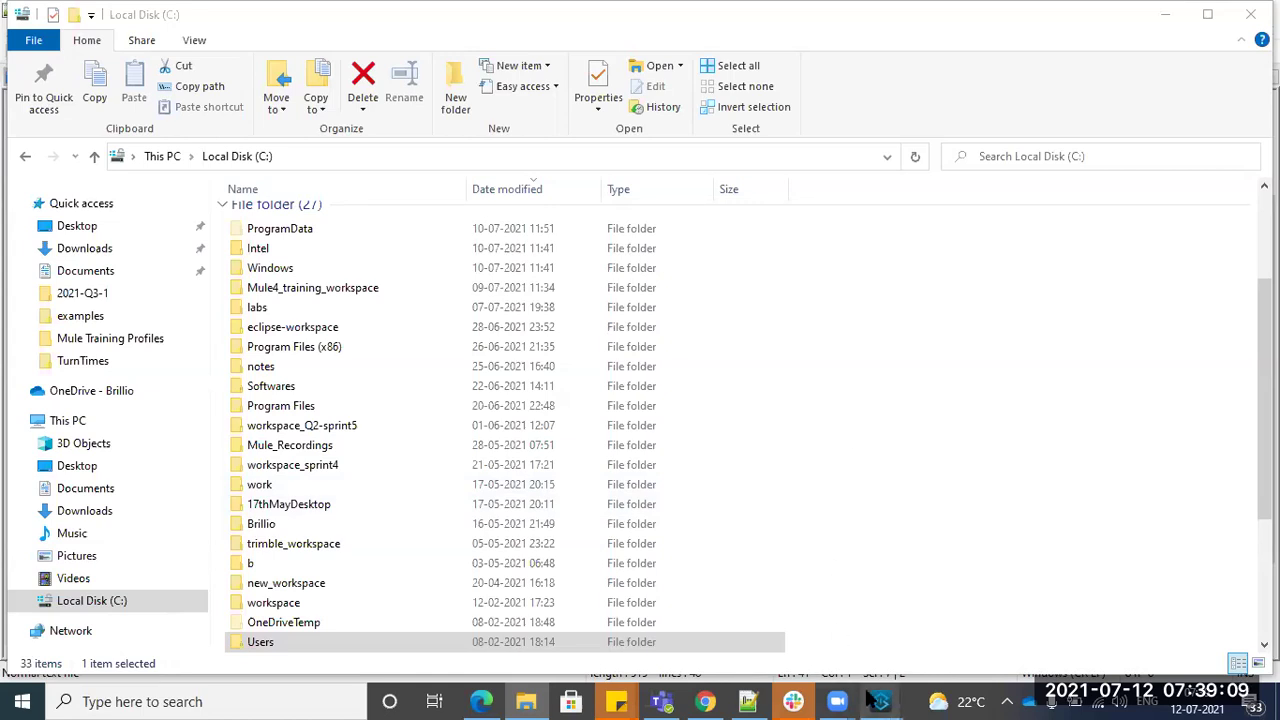
{"action": "mouse_move", "coordinate": [881, 701]}
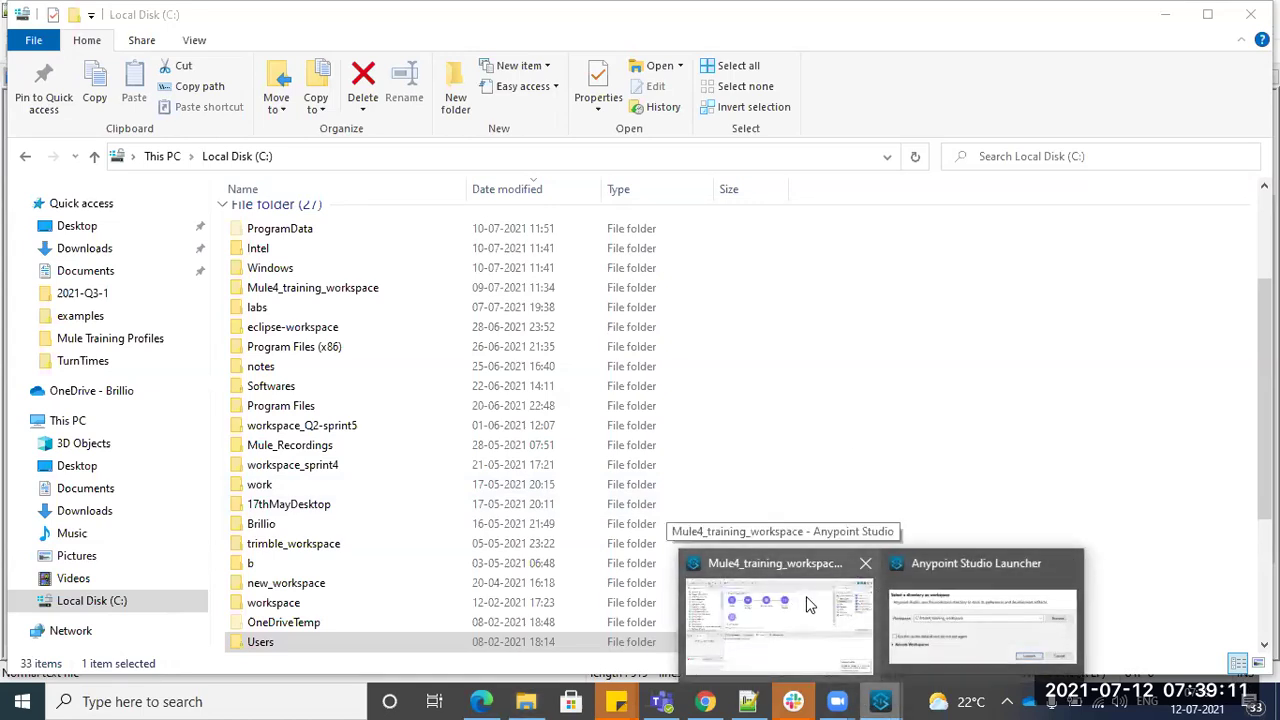
{"action": "left_click", "coordinate": [955, 585]}
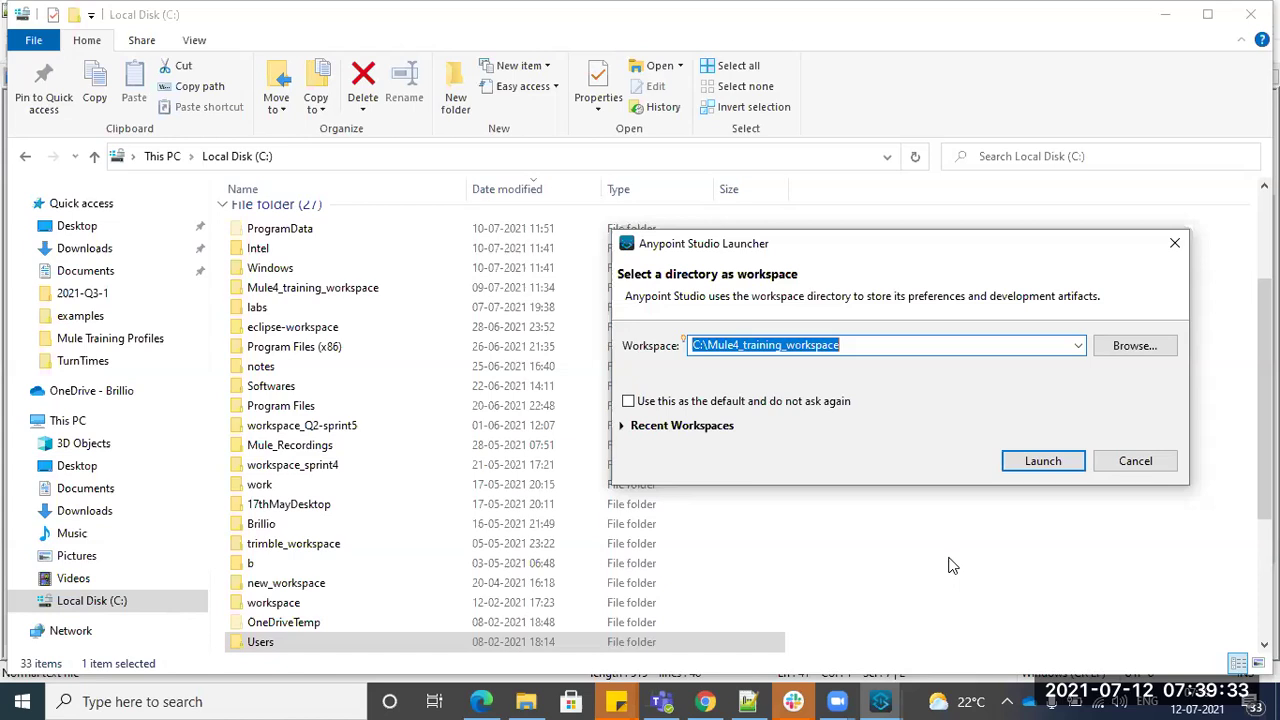
{"action": "left_click", "coordinate": [1133, 462]}
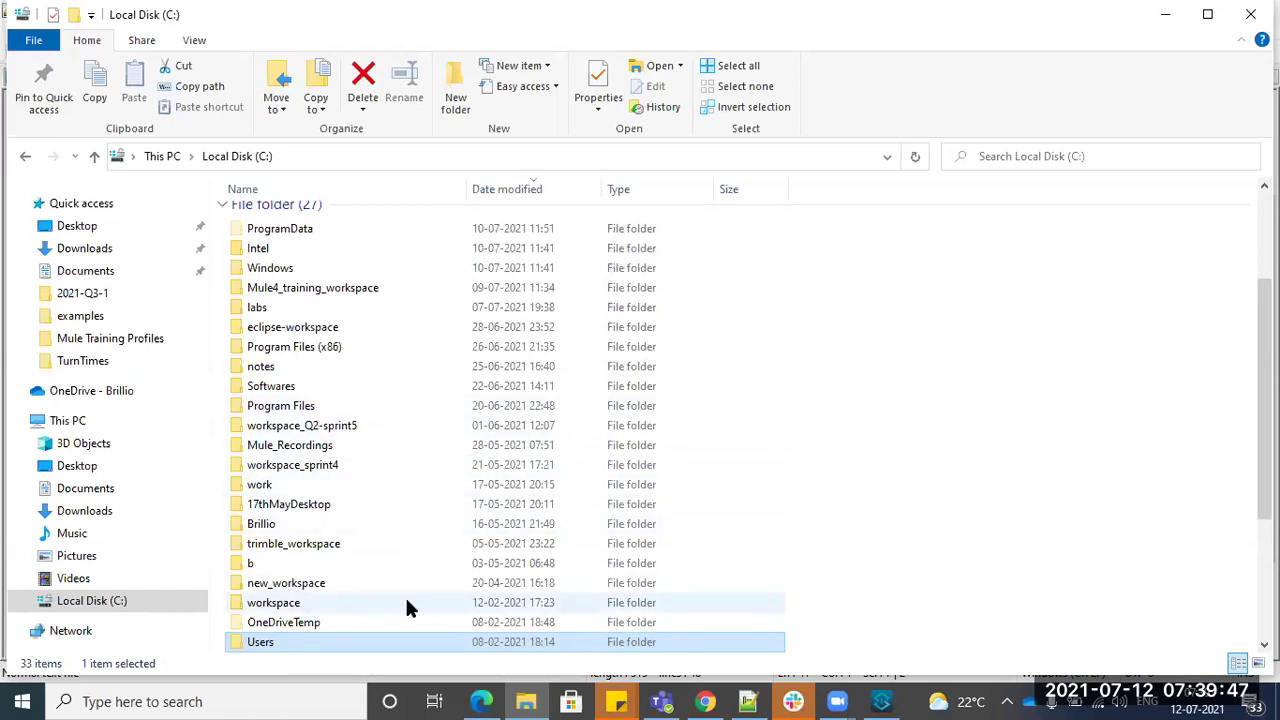
{"action": "scroll", "coordinate": [407, 602], "scroll_direction": "down", "scroll_amount": 1}
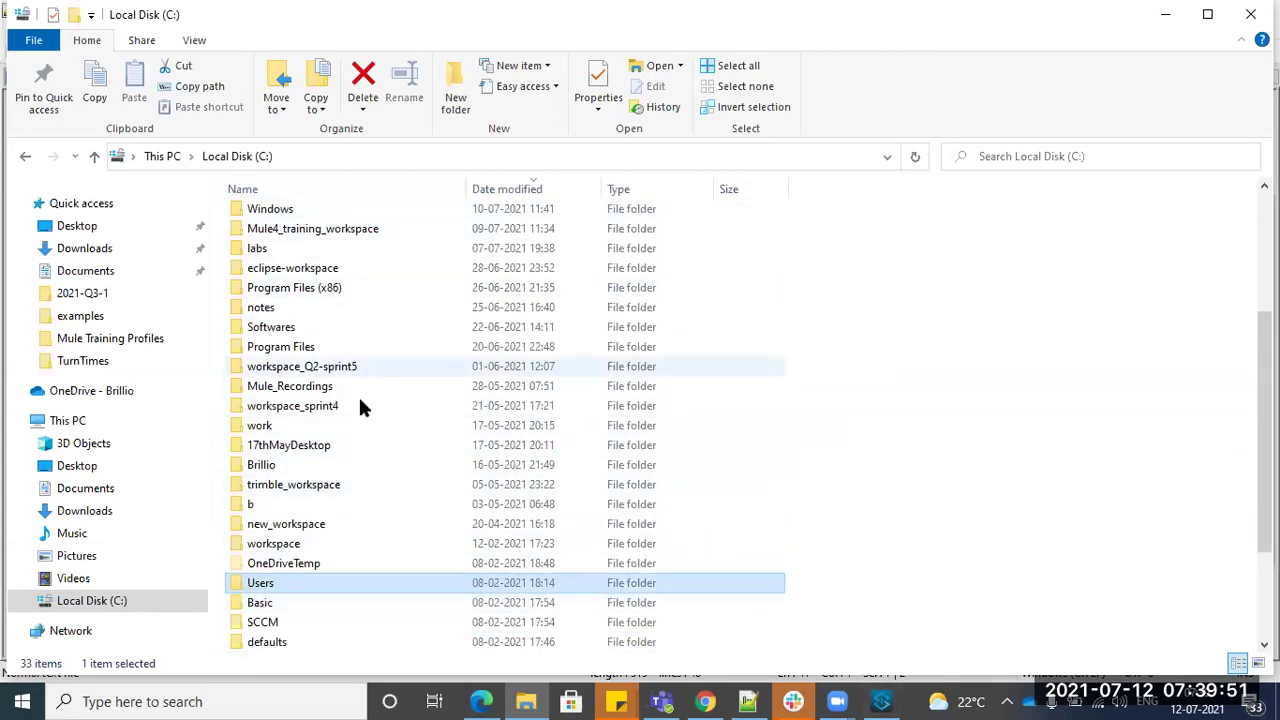
{"action": "double_click", "coordinate": [275, 329]}
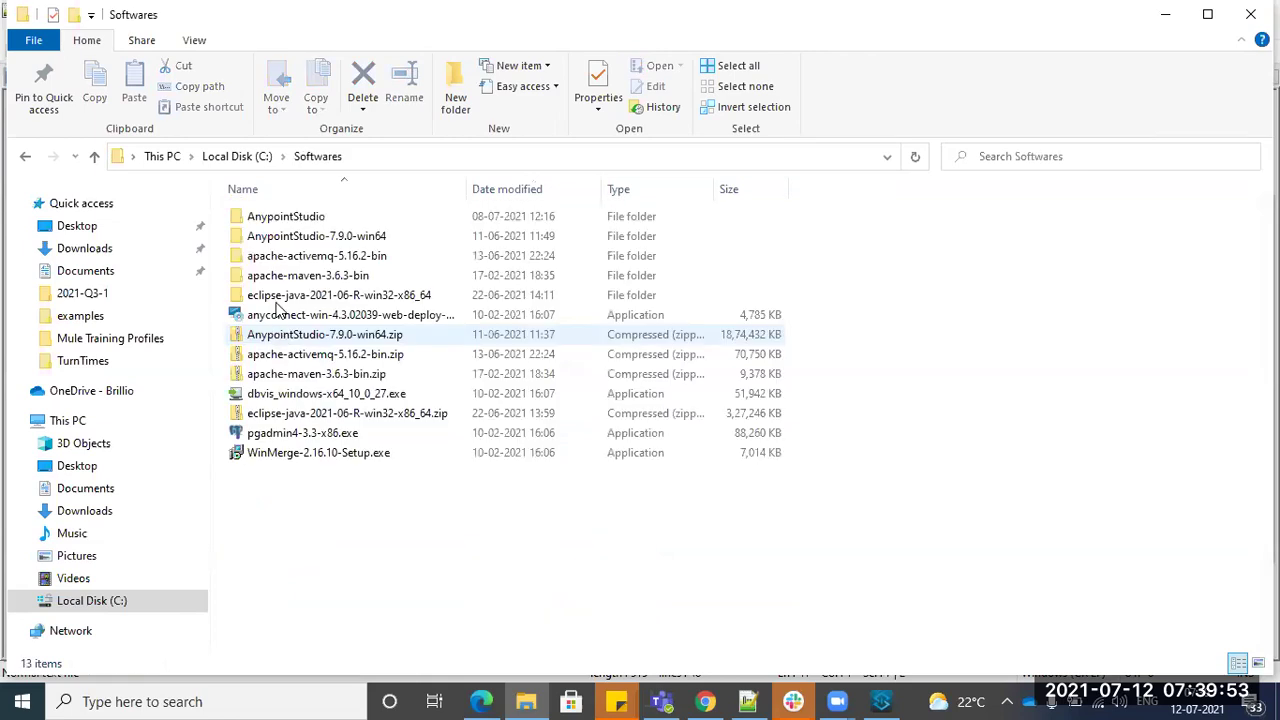
- Open C:\Softwares\AnypointStudio, close Studio's New Mule Project dialog, and relaunch AnypointStudio.exe
{"action": "left_click", "coordinate": [296, 218]}
{"action": "double_click", "coordinate": [296, 218]}
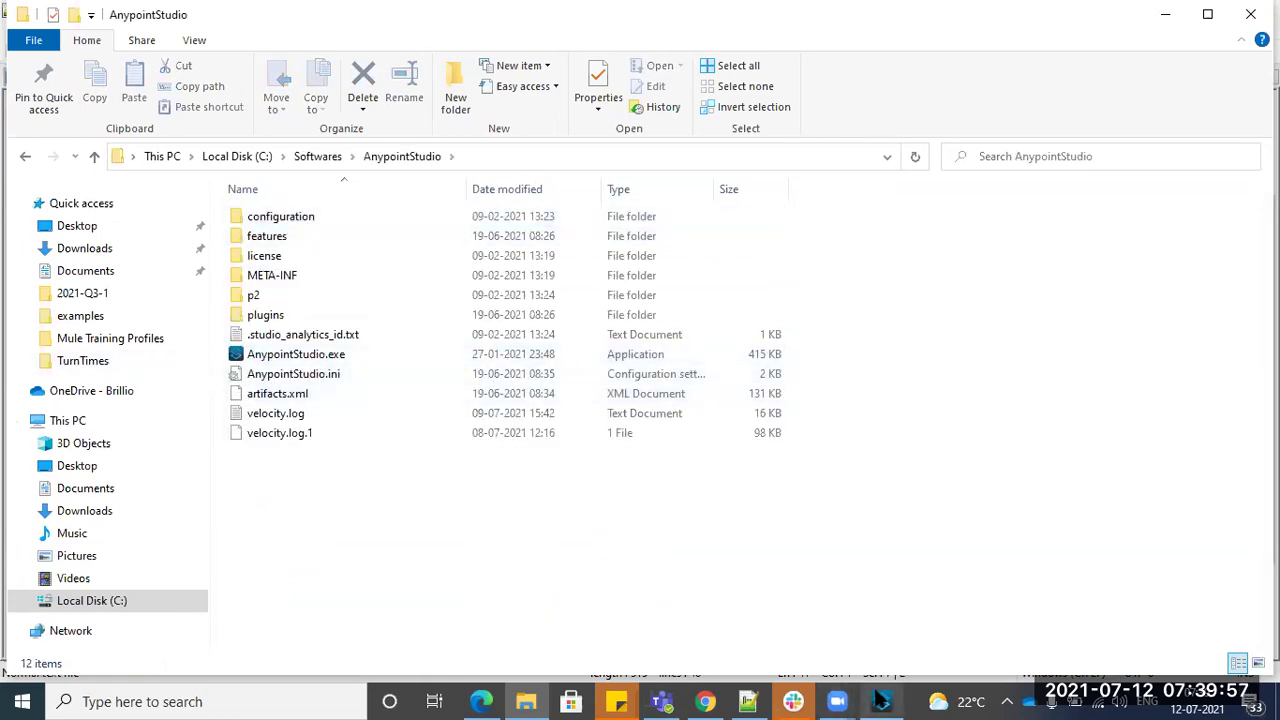
{"action": "key", "text": "alt+Tab"}
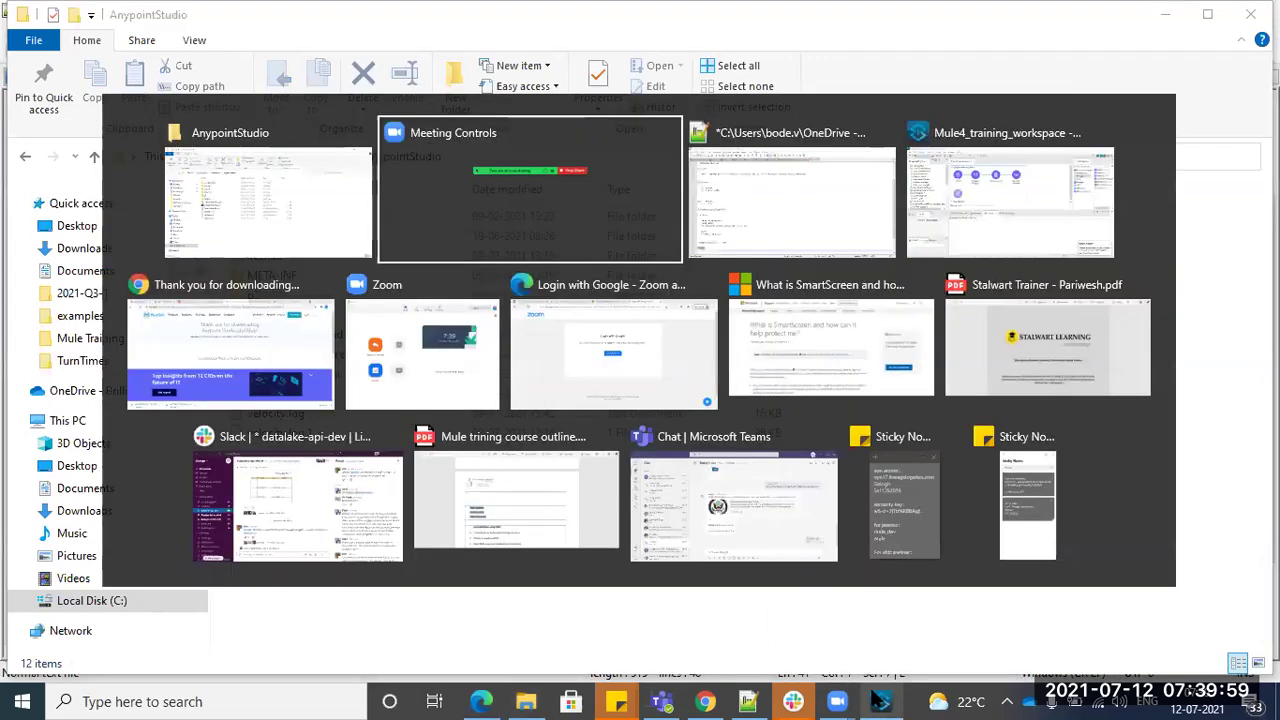
{"action": "key", "text": "alt+Tab"}
{"action": "key", "text": "alt+Tab"}
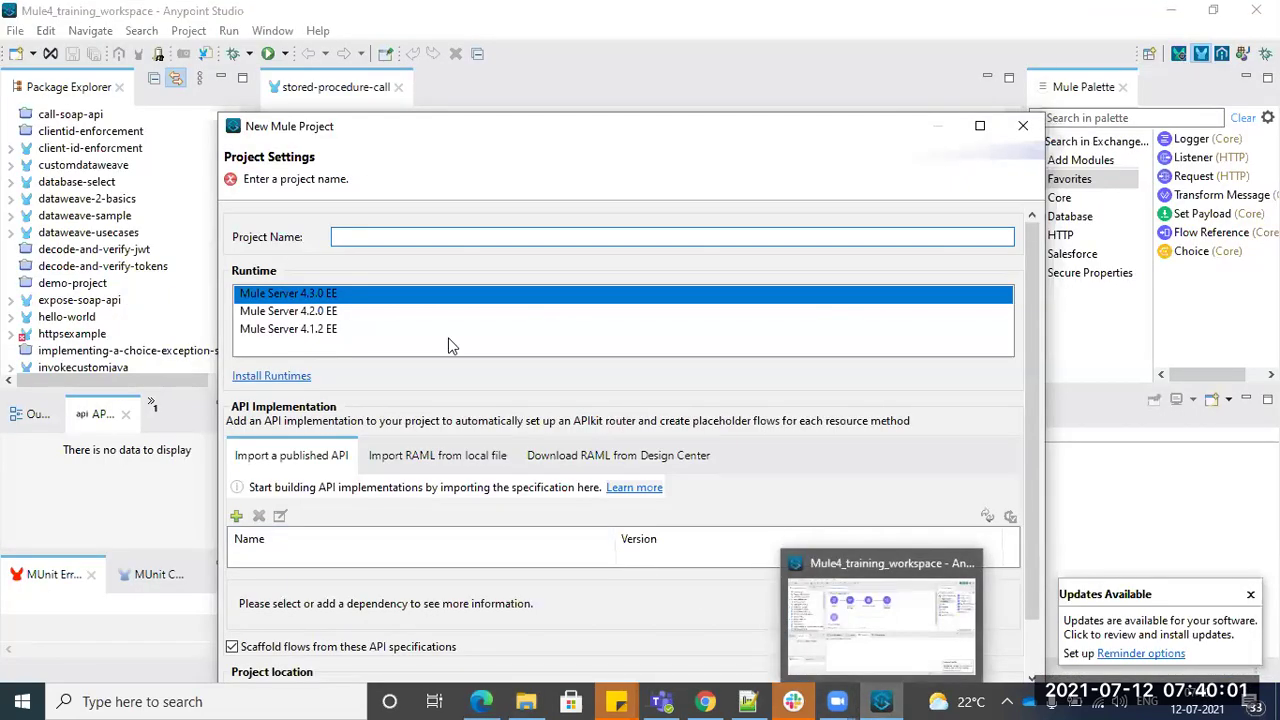
{"action": "left_click", "coordinate": [1010, 125]}
{"action": "key", "text": "alt+Tab"}
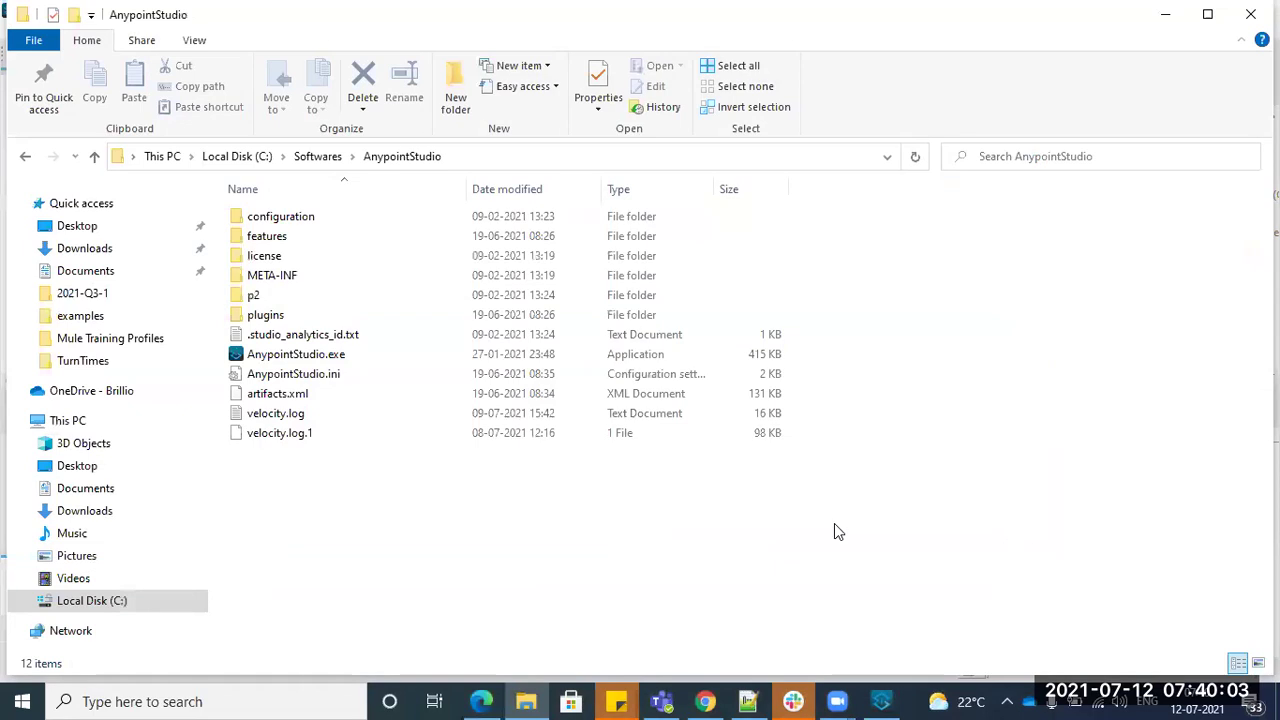
{"action": "double_click", "coordinate": [300, 355]}
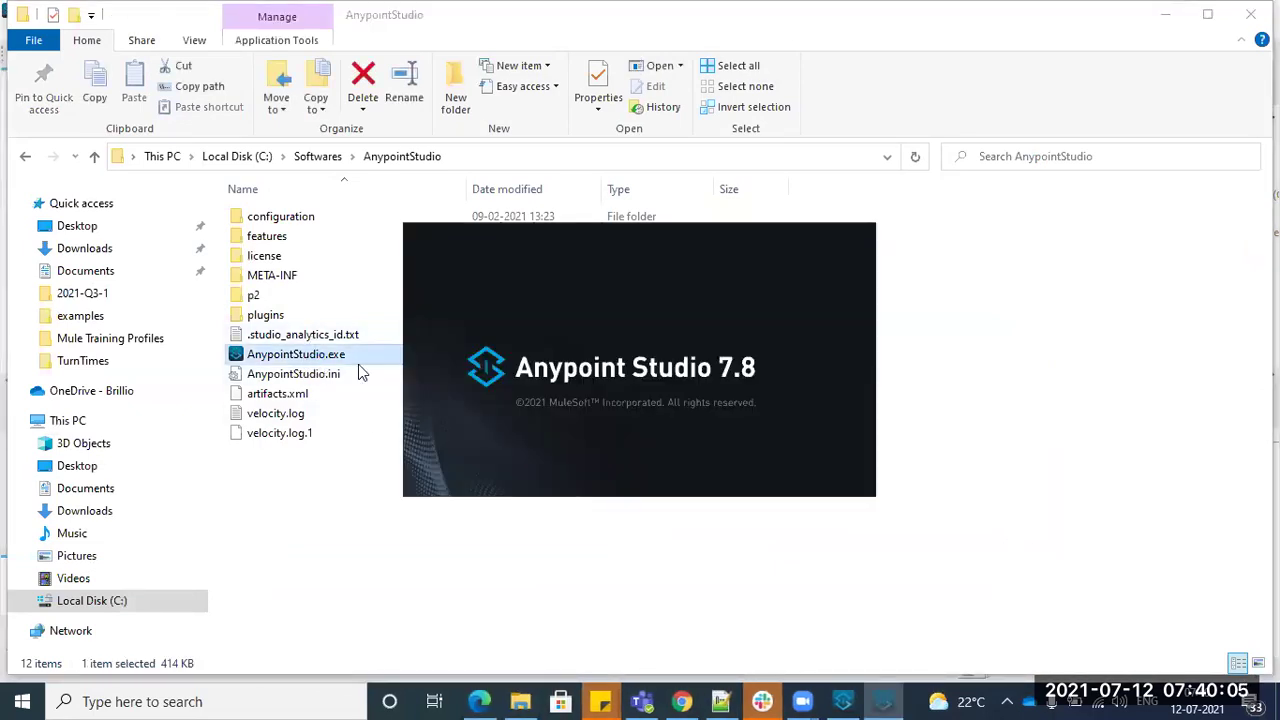
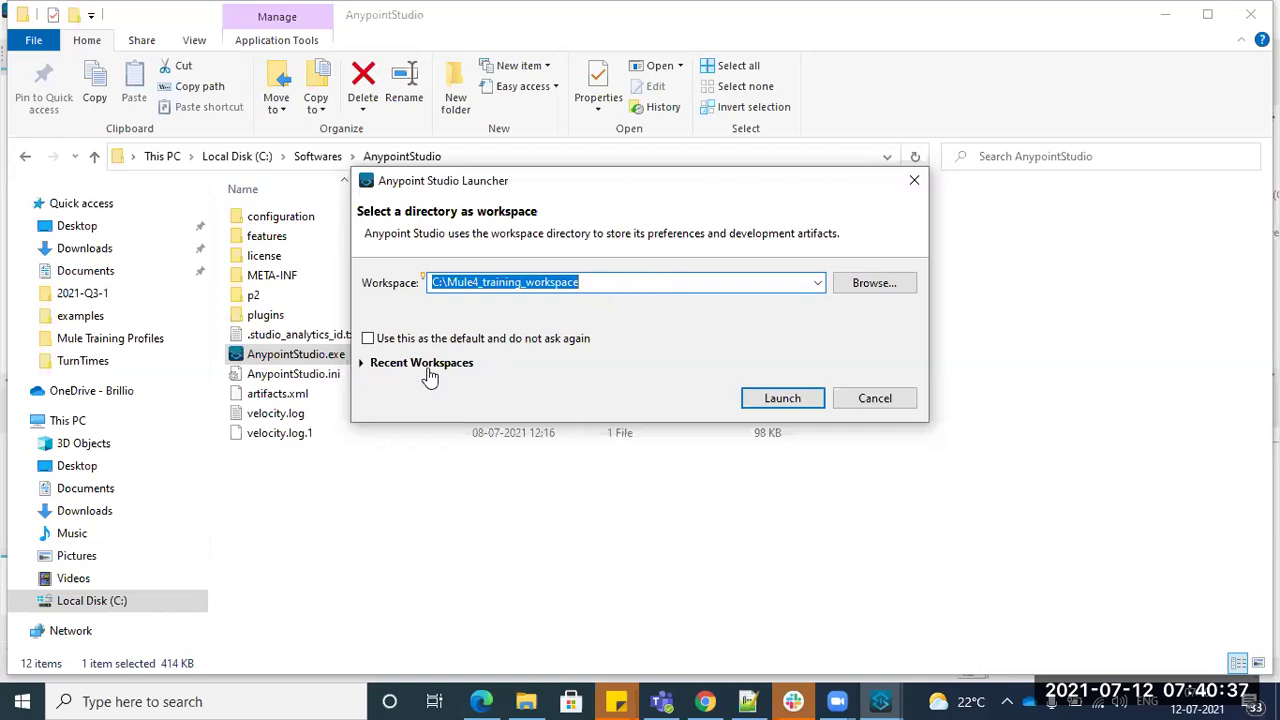
- Check the Recent Workspaces list, then cancel the launcher set to C:\Mule4_training_workspace
{"action": "left_click", "coordinate": [362, 366]}
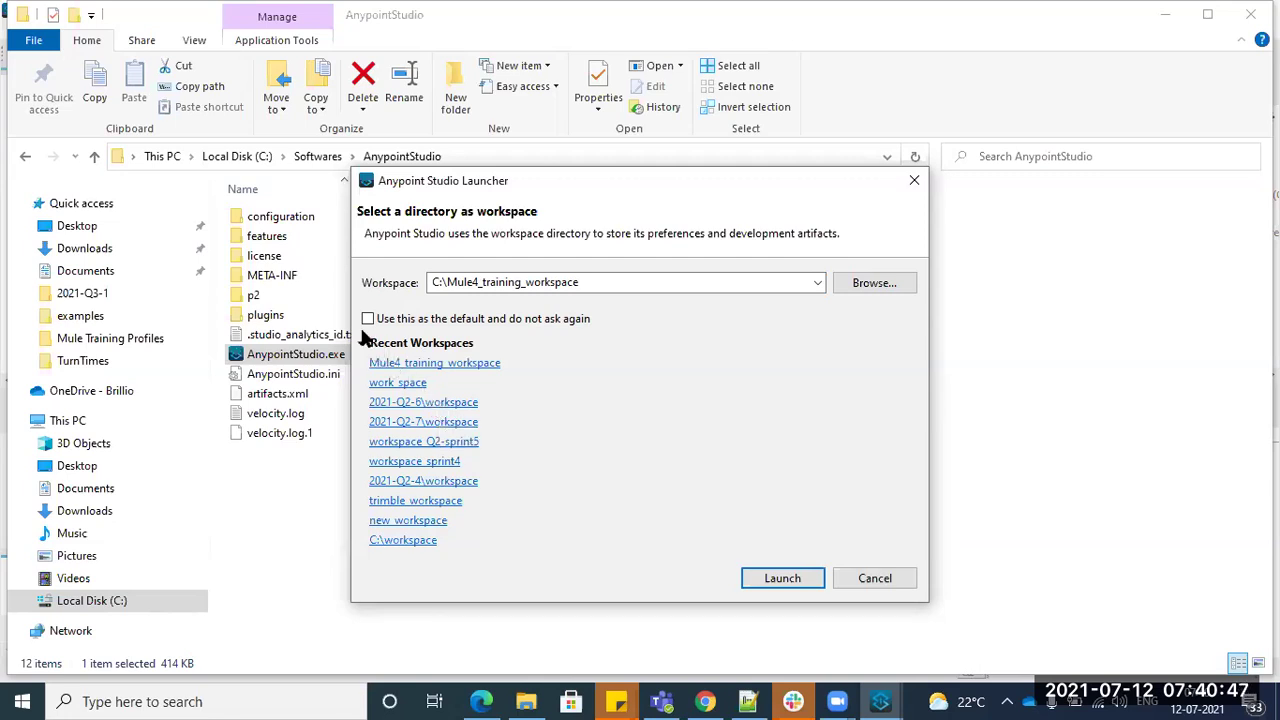
{"action": "left_click", "coordinate": [863, 576]}
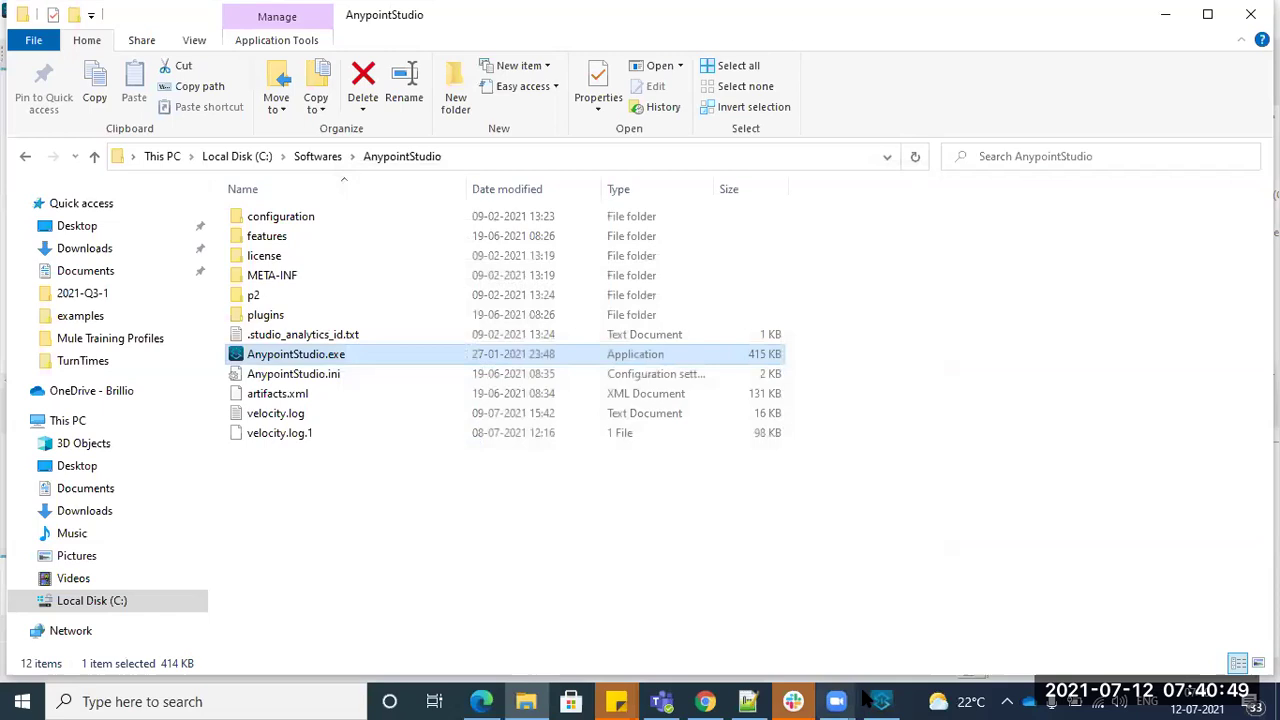
- Review the File > Switch Workspace list, then bring Studio back up on Mule4_training_workspace
{"action": "left_click", "coordinate": [880, 693]}
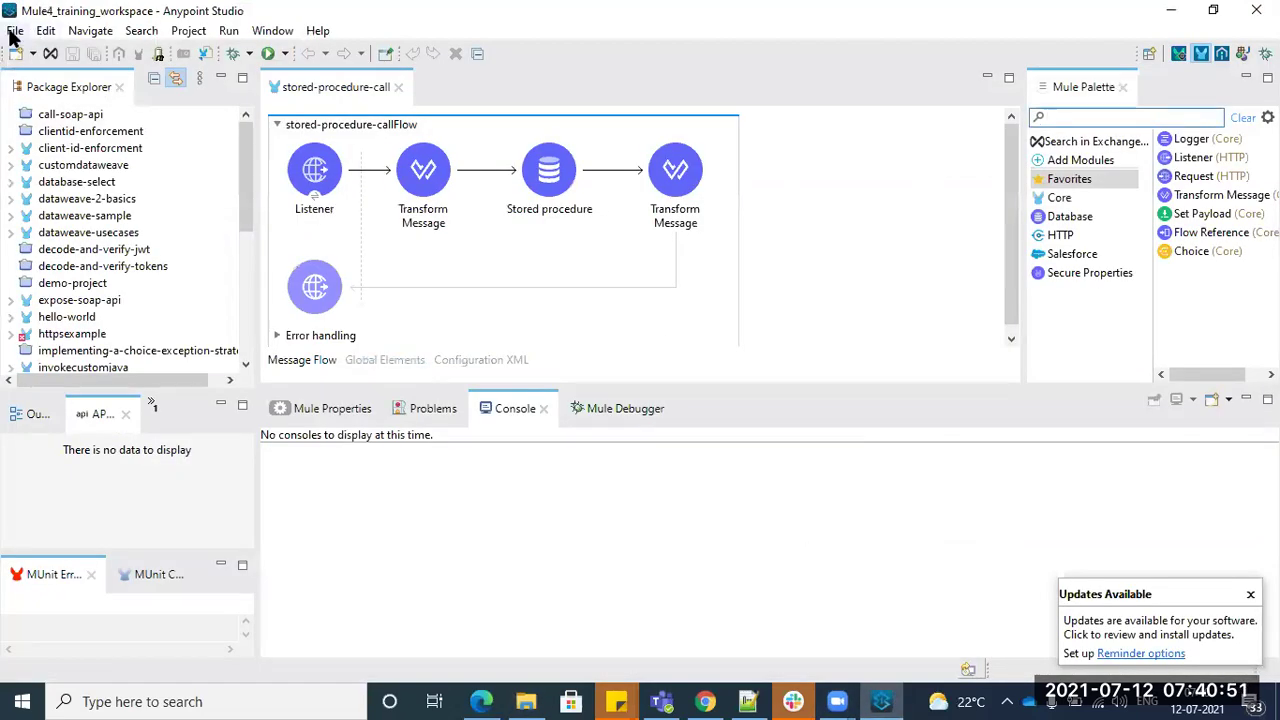
{"action": "left_click", "coordinate": [15, 31]}
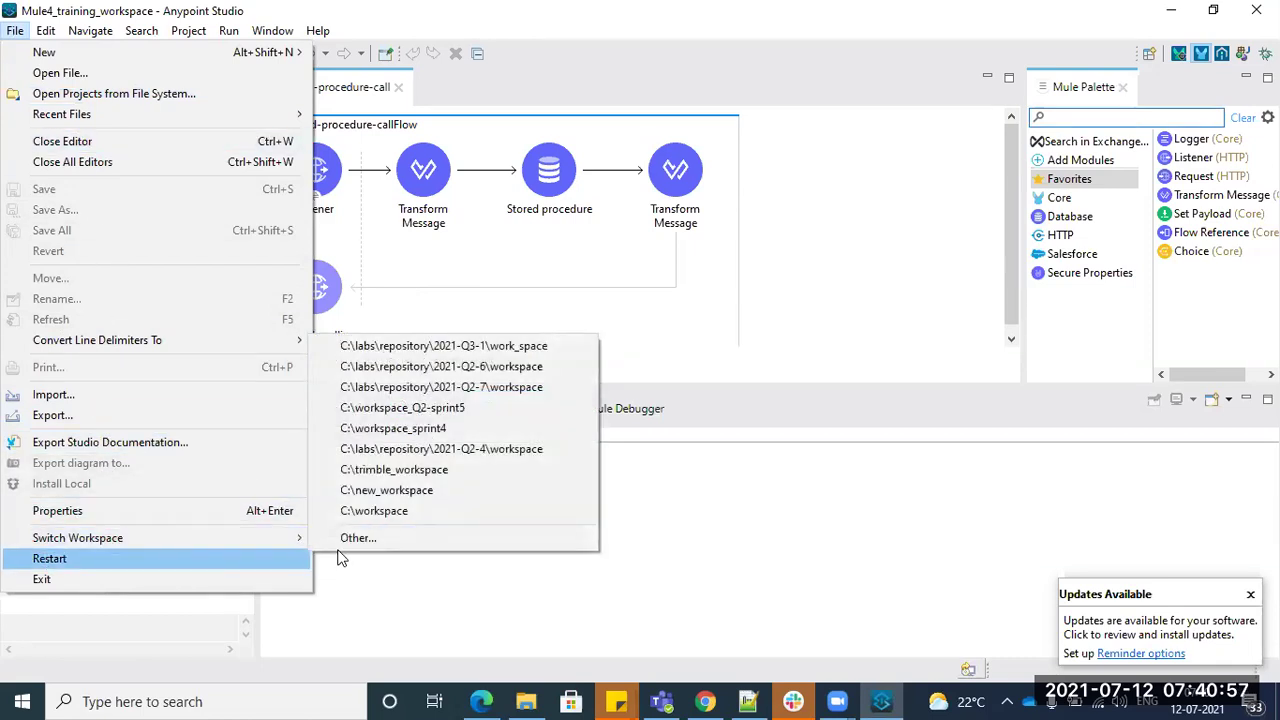
{"action": "mouse_move", "coordinate": [272, 534]}
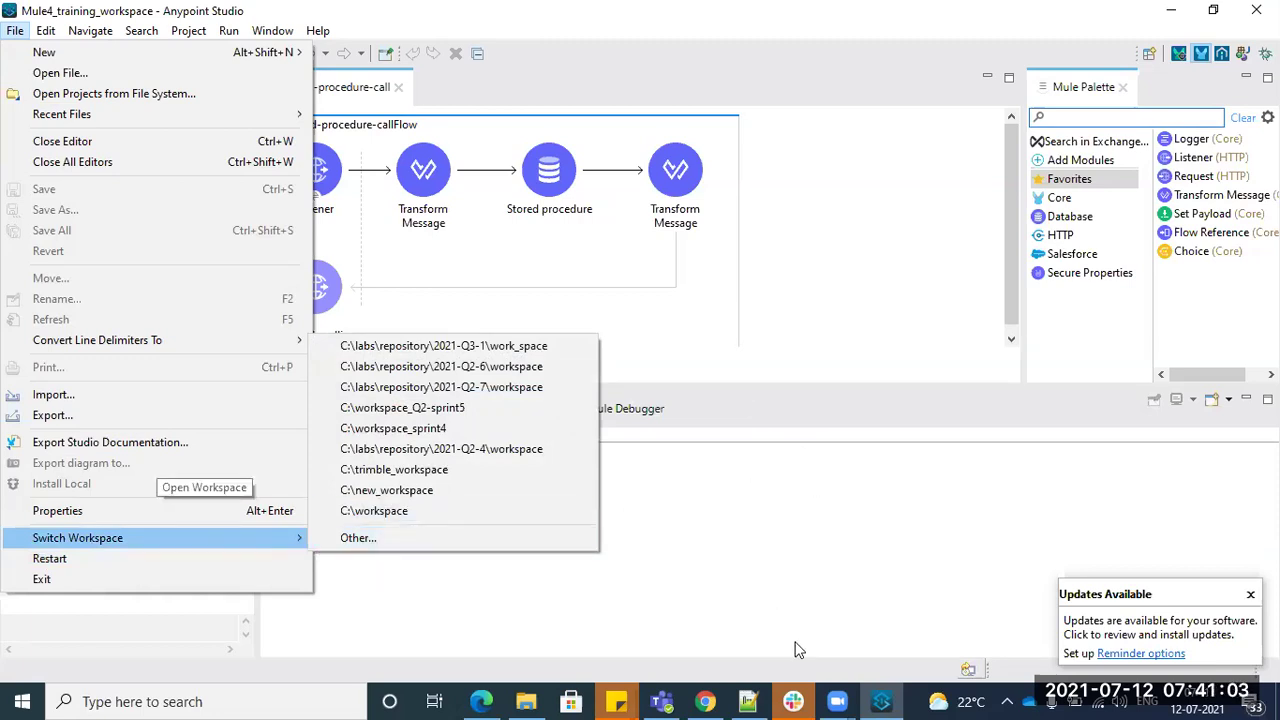
{"action": "left_click", "coordinate": [526, 701]}
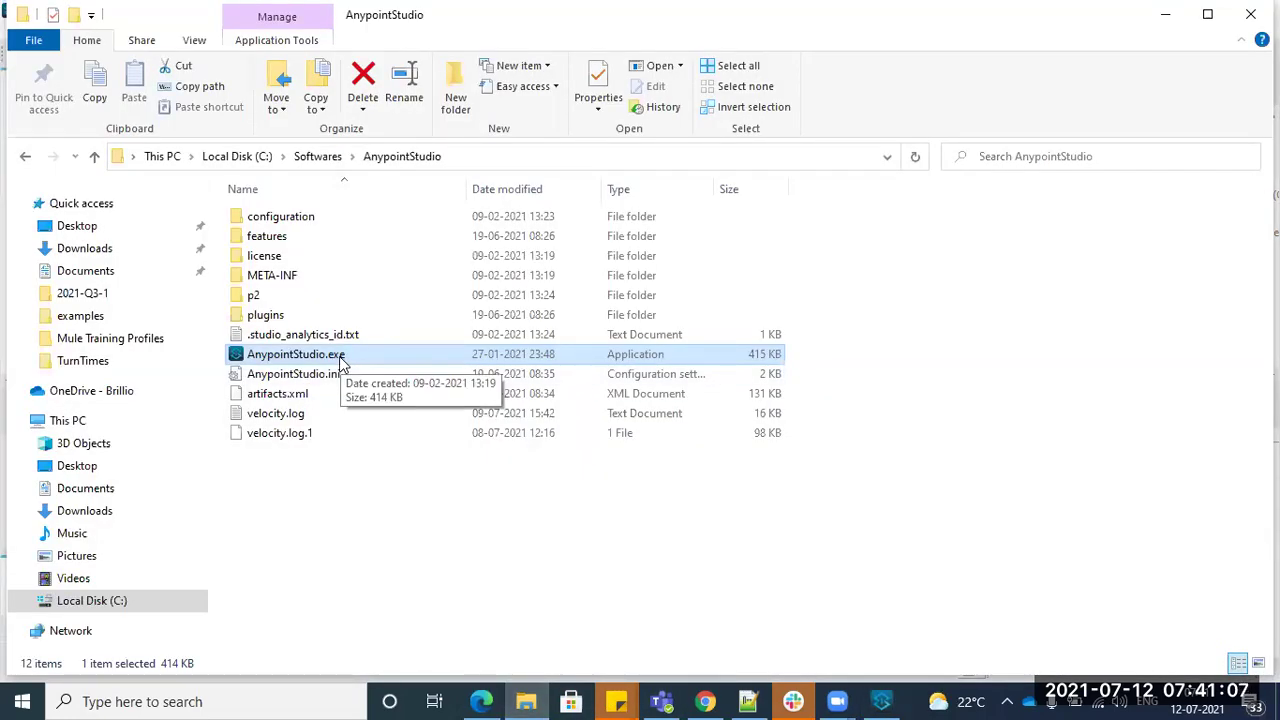
{"action": "left_click", "coordinate": [881, 701]}
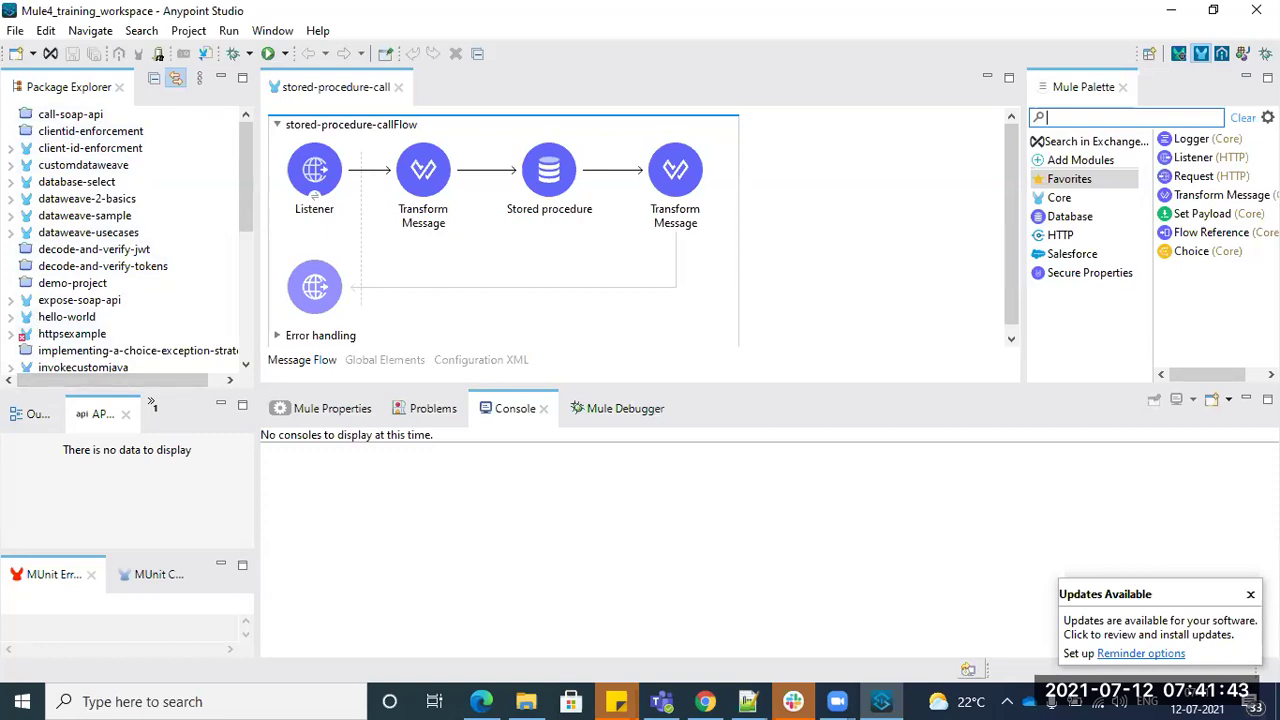
{"action": "left_click", "coordinate": [1250, 594]}
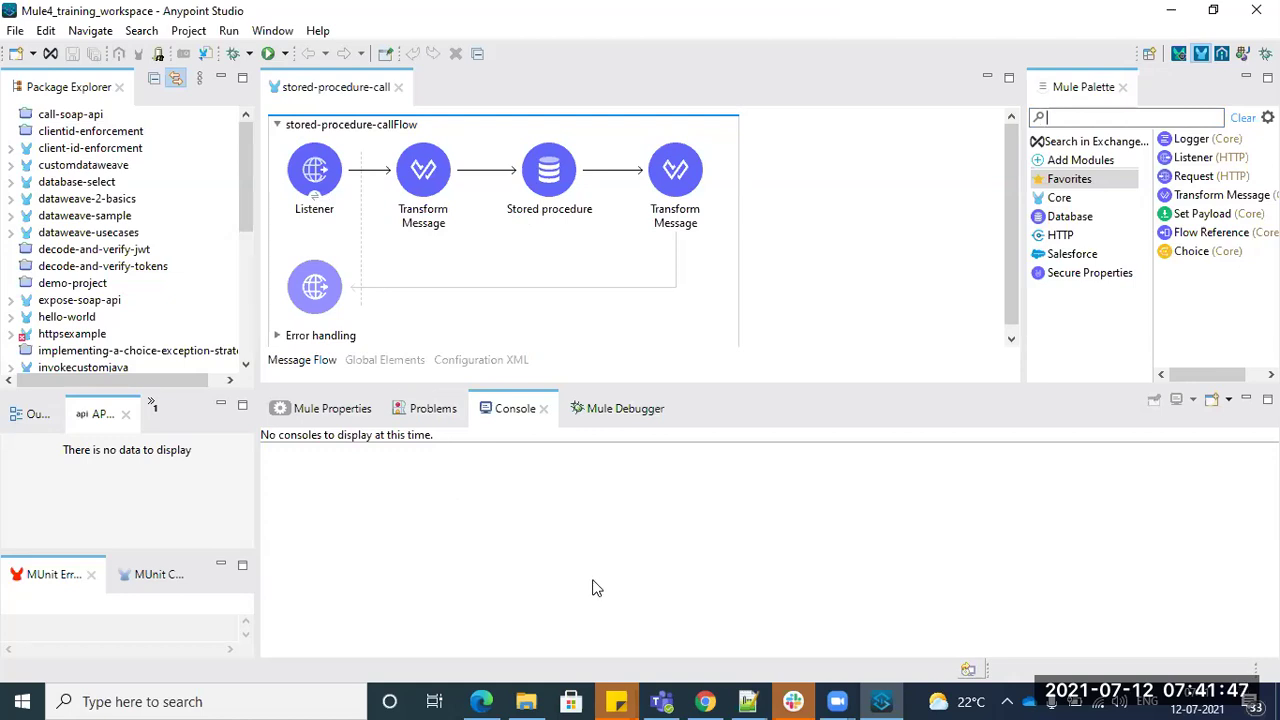
- Add an eclipse entry two lines below 7zip in Day1.txt
{"action": "left_click", "coordinate": [748, 701]}
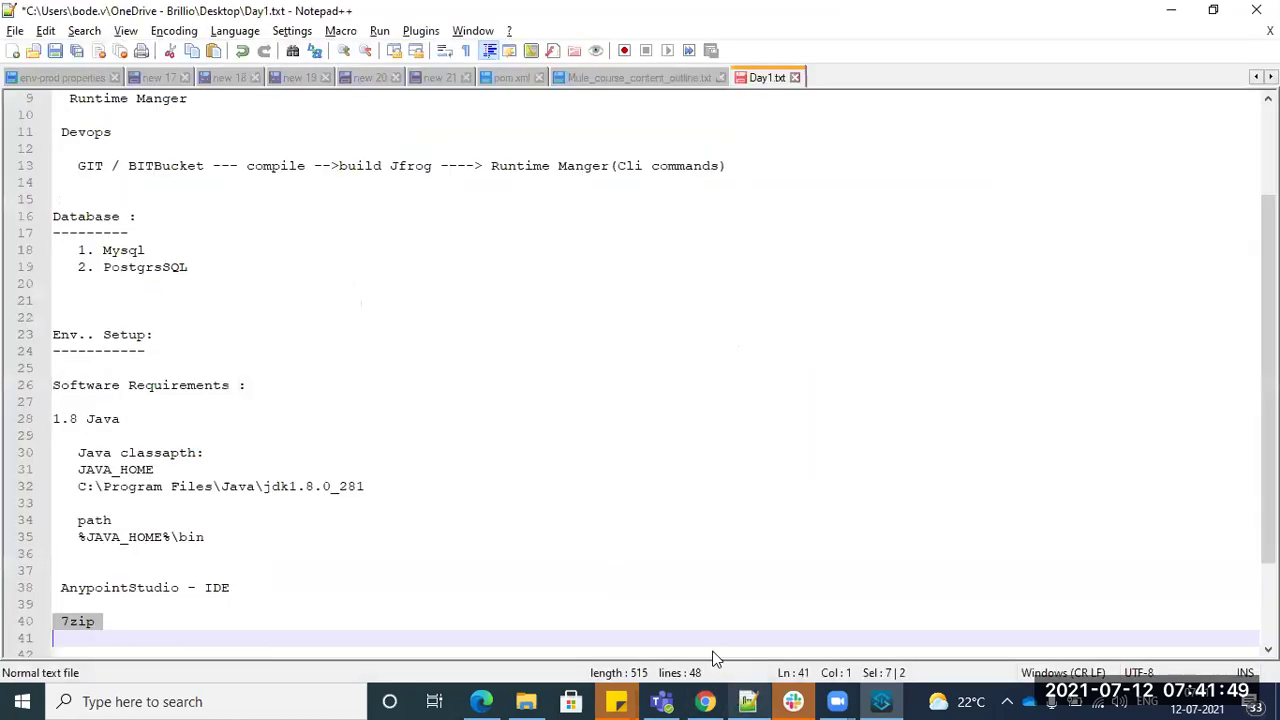
{"action": "scroll", "coordinate": [195, 540], "scroll_direction": "down", "scroll_amount": 2}
{"action": "left_click", "coordinate": [142, 529]}
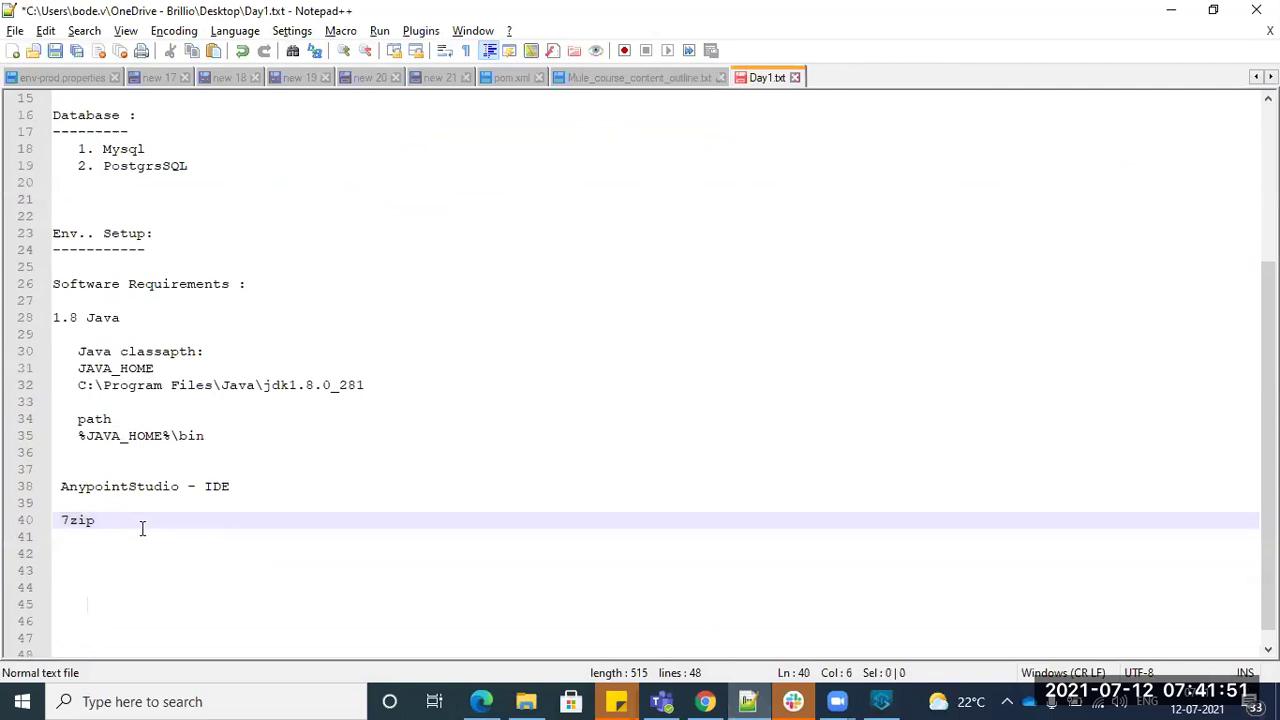
{"action": "key", "text": "Return"}
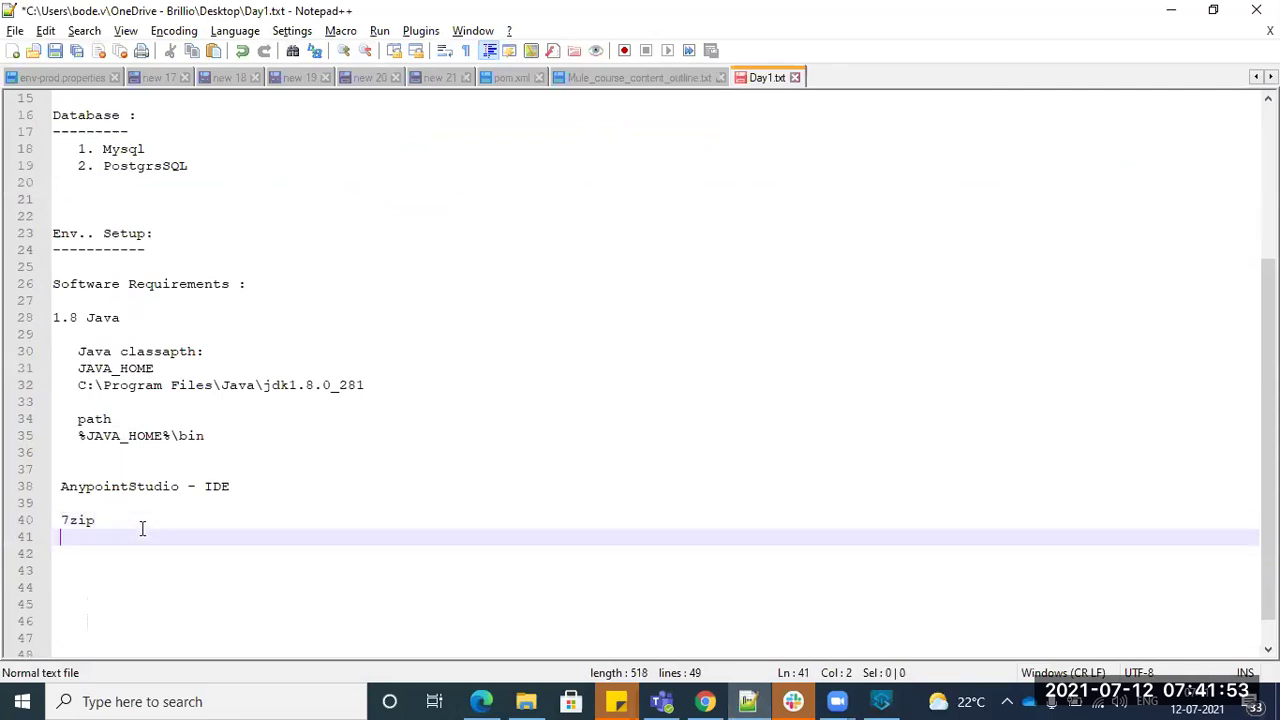
{"action": "key", "text": "Return"}
{"action": "type", "text": "eclipse"}
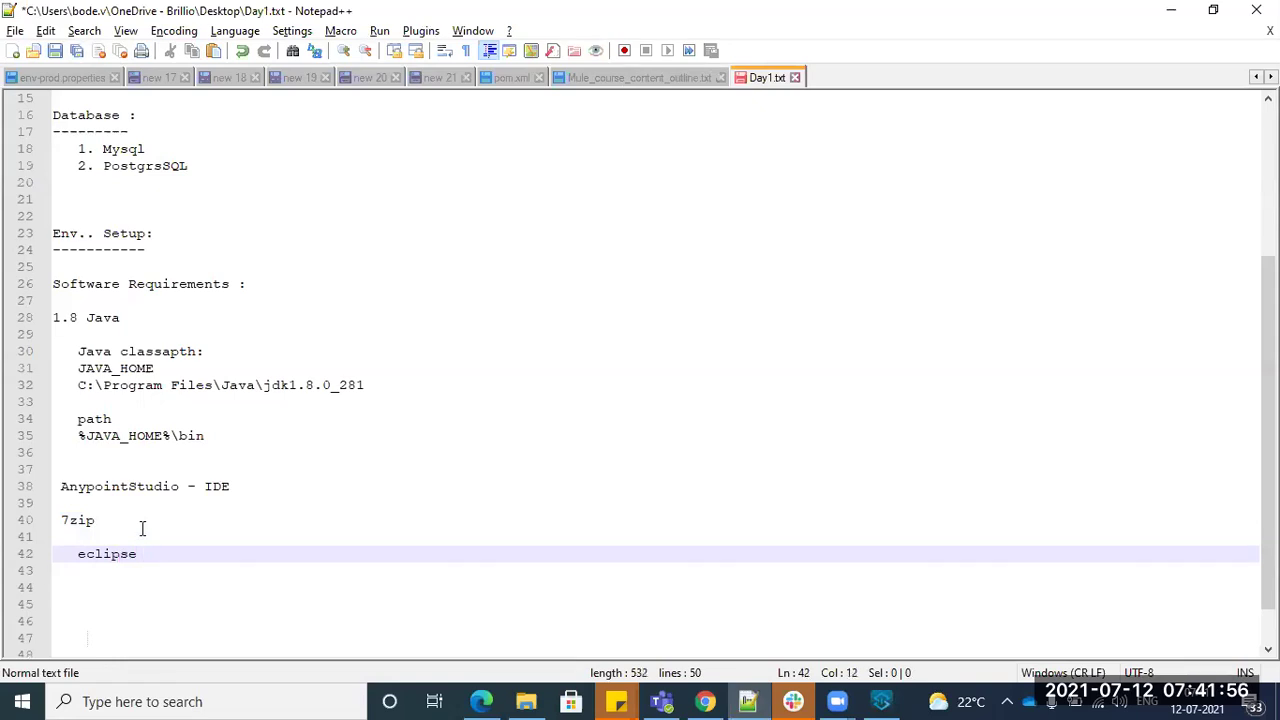
- Add an indented customzid line under eclipse, then return to Anypoint Studio
{"action": "key", "text": "Return"}
{"action": "type", "text": "c"}
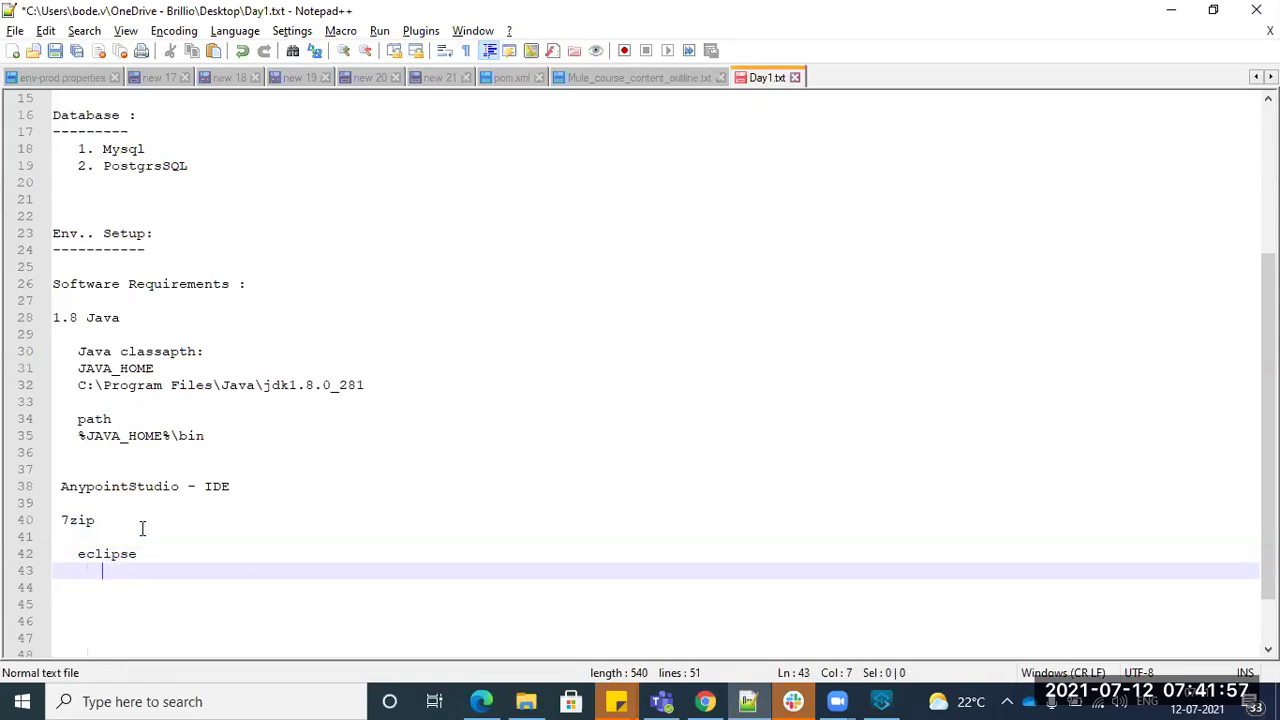
{"action": "type", "text": "ustomzies"}
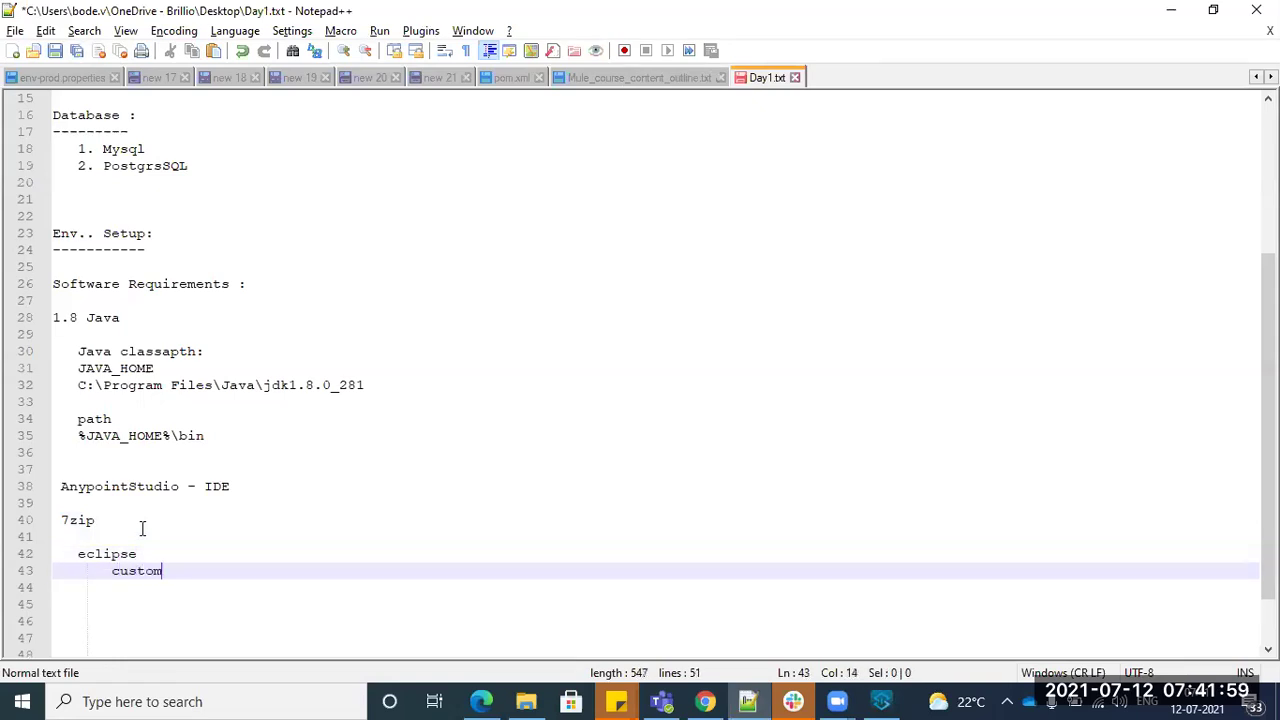
{"action": "key", "text": "BackSpace"}
{"action": "key", "text": "BackSpace"}
{"action": "type", "text": "d"}
{"action": "key", "text": "alt+Tab"}
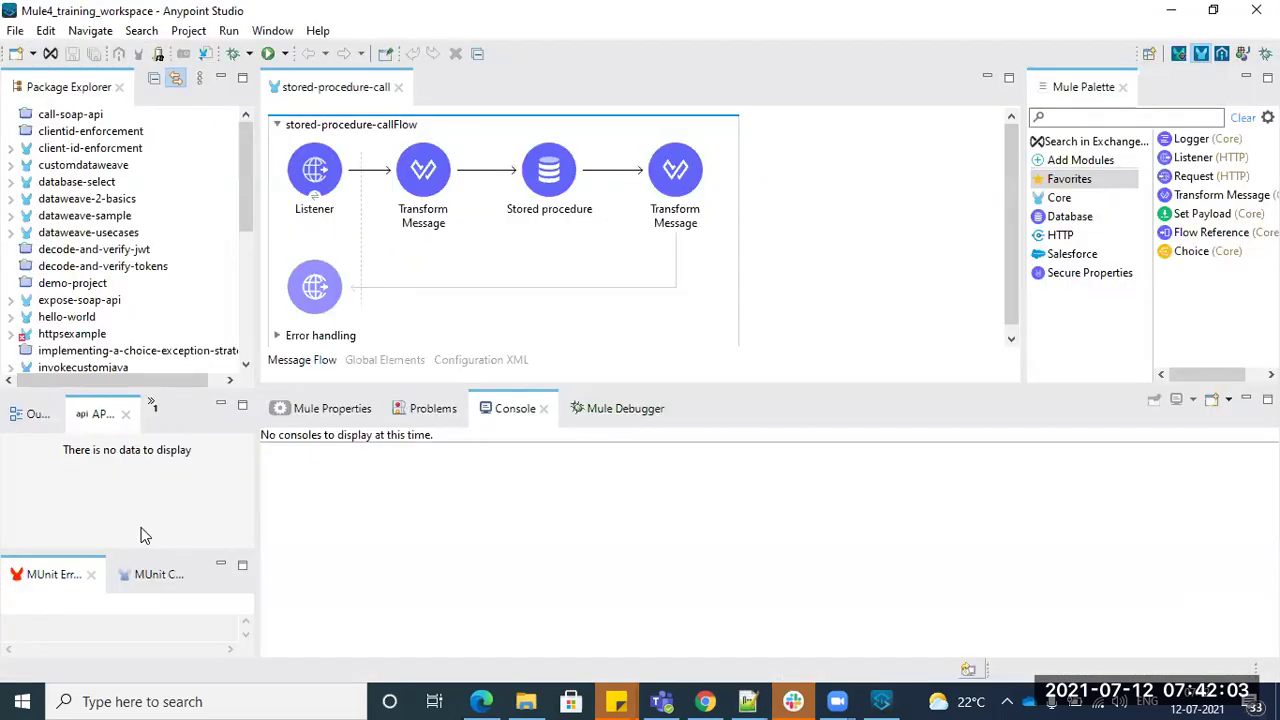
- Look over the Project and Run menus without running anything
{"action": "left_click", "coordinate": [189, 31]}
{"action": "mouse_move", "coordinate": [221, 40]}
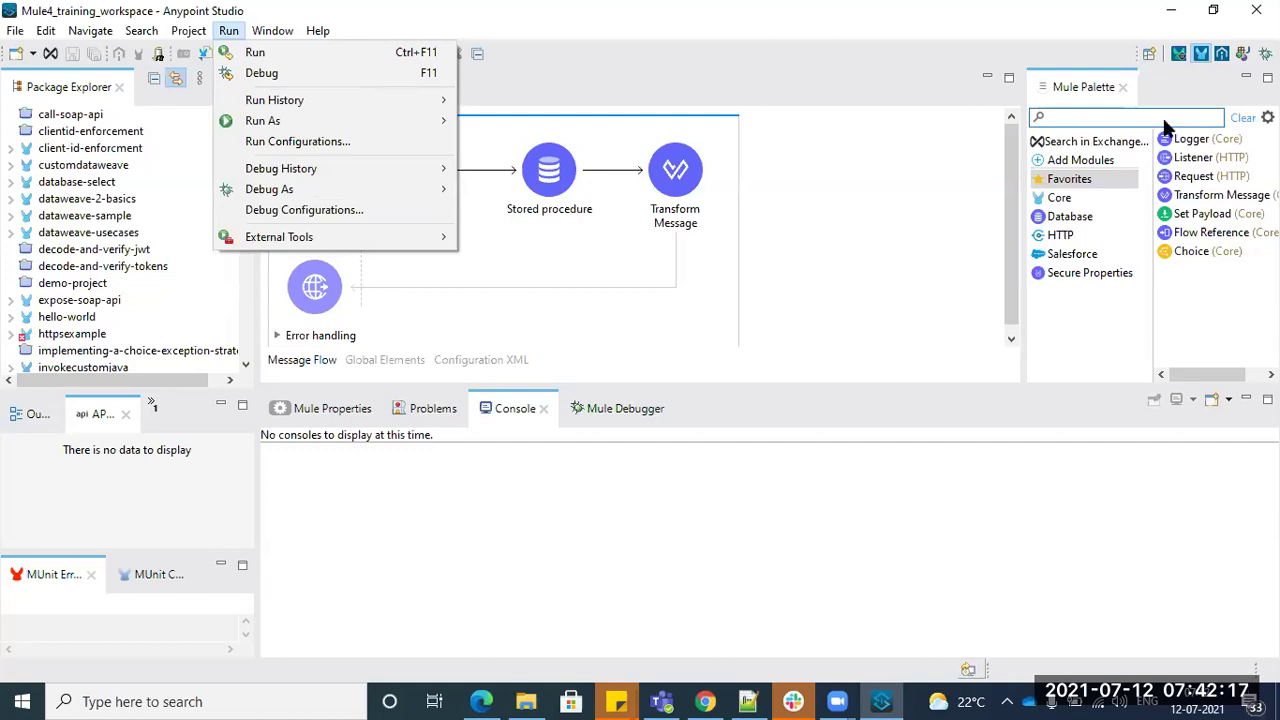
{"action": "left_click", "coordinate": [1012, 4]}
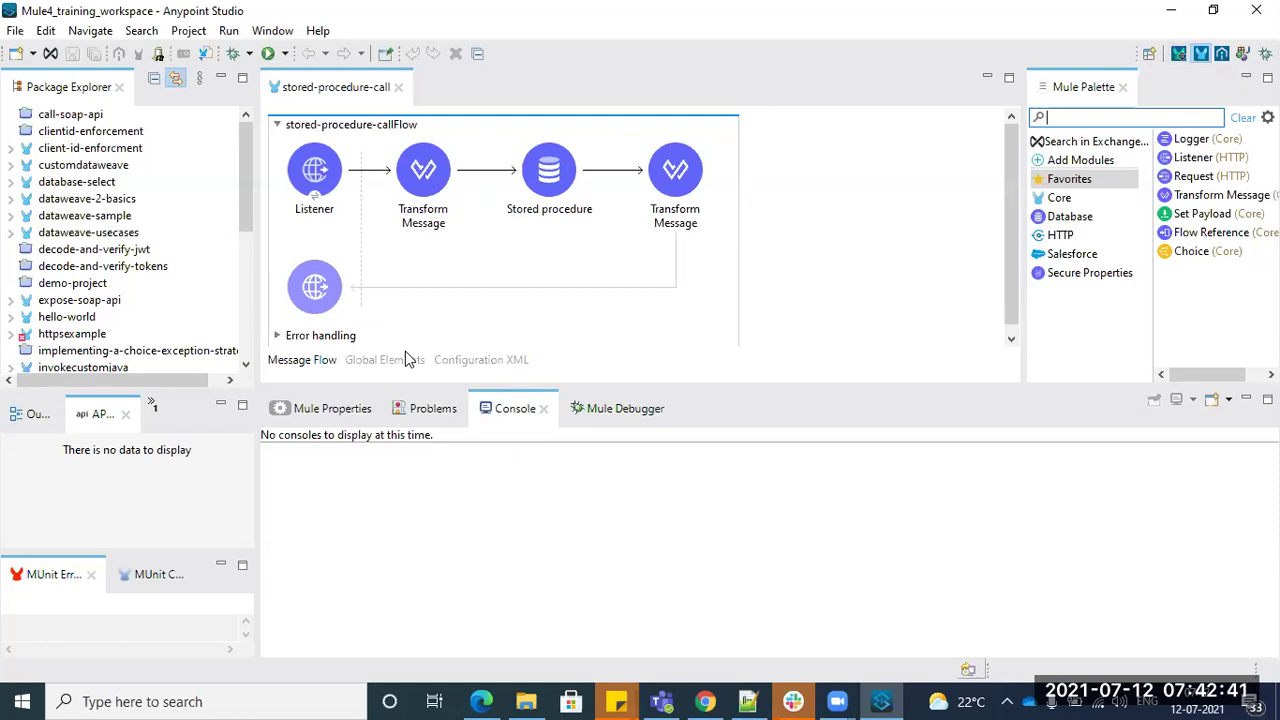
- Start File > New > Java Project and cancel it, then review File > New and return to Day1.txt
{"action": "left_click", "coordinate": [14, 31]}
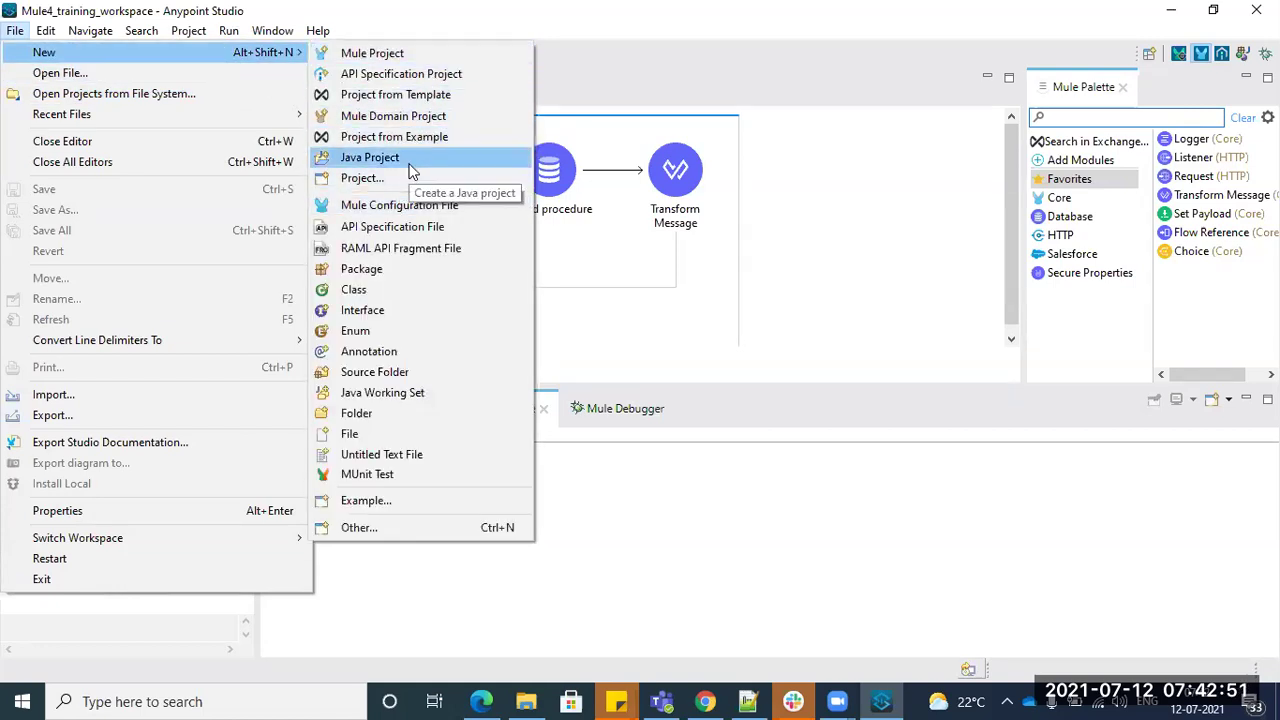
{"action": "left_click", "coordinate": [410, 160]}
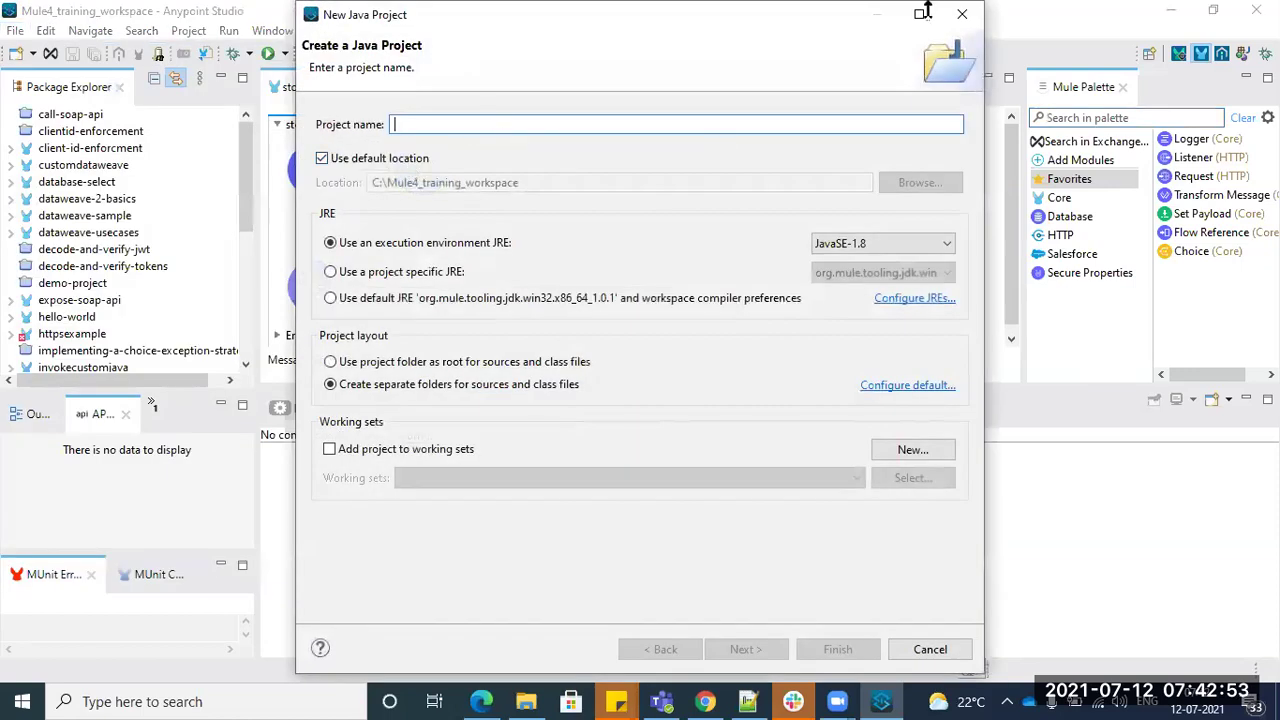
{"action": "left_click", "coordinate": [962, 14]}
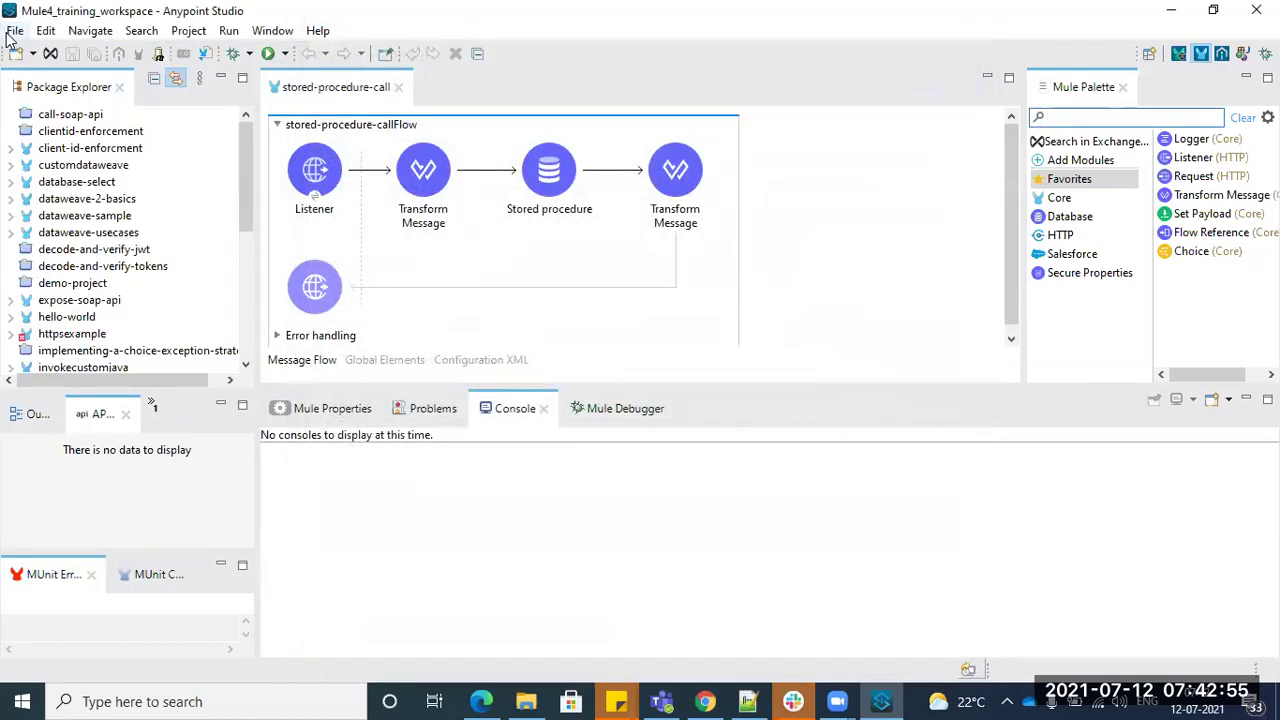
{"action": "left_click", "coordinate": [13, 31]}
{"action": "mouse_move", "coordinate": [31, 57]}
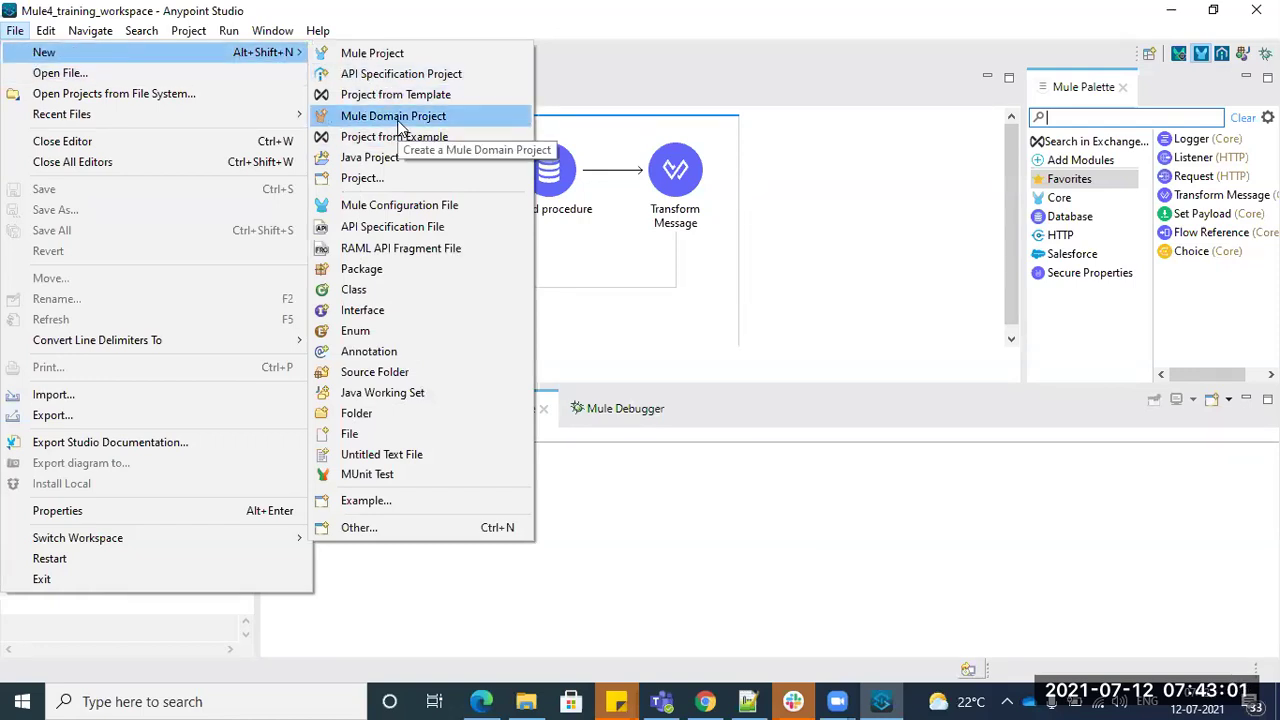
{"action": "left_click", "coordinate": [728, 525]}
{"action": "key", "text": "alt+Tab"}
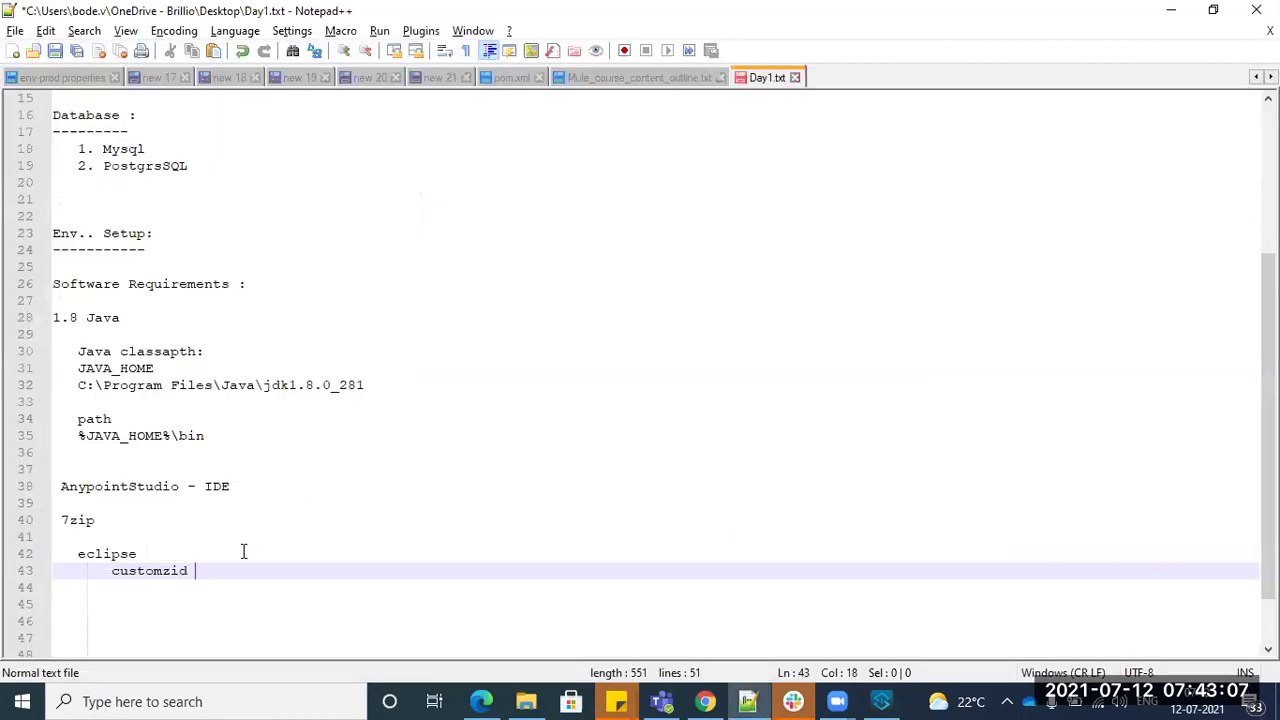
- Add a blank line after customzid and number 1.8 Java as '1.'
{"action": "key", "text": "Return"}
{"action": "key", "text": "Return"}
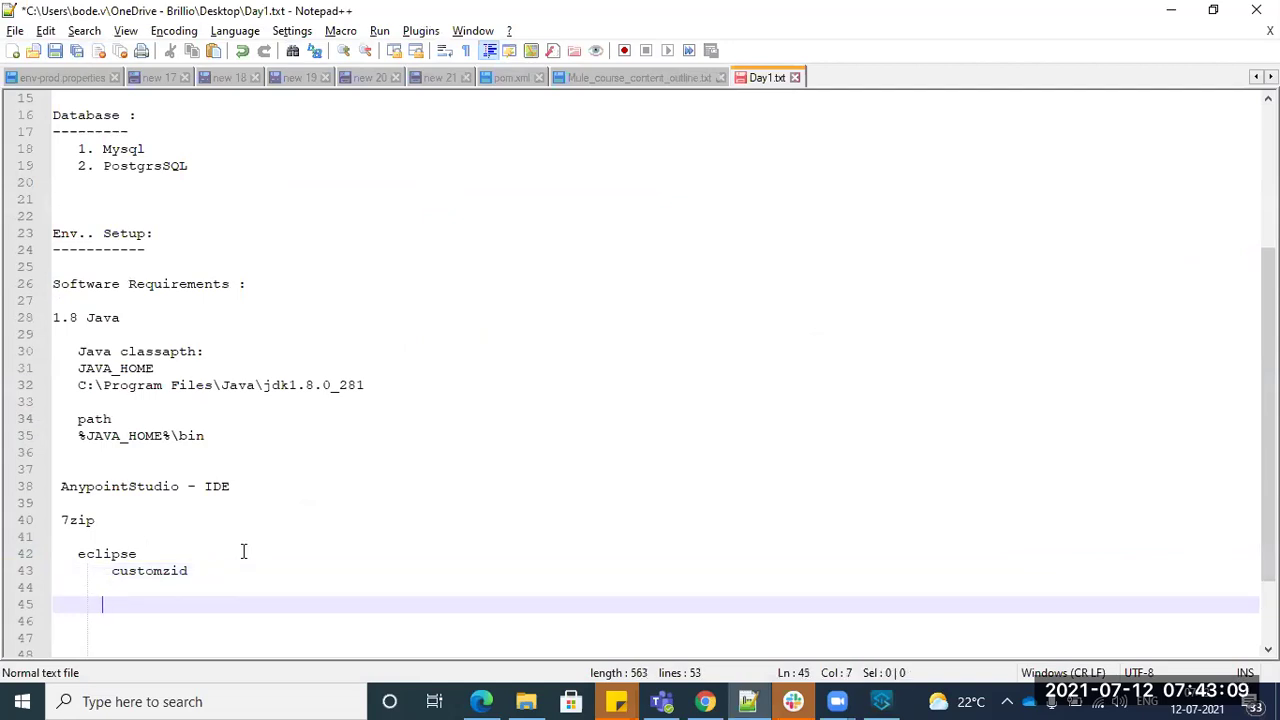
{"action": "key", "text": "Up"}
{"action": "key", "text": "Up"}
{"action": "key", "text": "Up"}
{"action": "key", "text": "Up"}
{"action": "key", "text": "Up"}
{"action": "key", "text": "Up"}
{"action": "key", "text": "Up"}
{"action": "key", "text": "Up"}
{"action": "key", "text": "Up"}
{"action": "key", "text": "Up"}
{"action": "key", "text": "Up"}
{"action": "key", "text": "Up"}
{"action": "key", "text": "Up"}
{"action": "key", "text": "Up"}
{"action": "key", "text": "Up"}
{"action": "key", "text": "Up"}
{"action": "key", "text": "Up"}
{"action": "key", "text": "Up"}
{"action": "key", "text": "Up"}
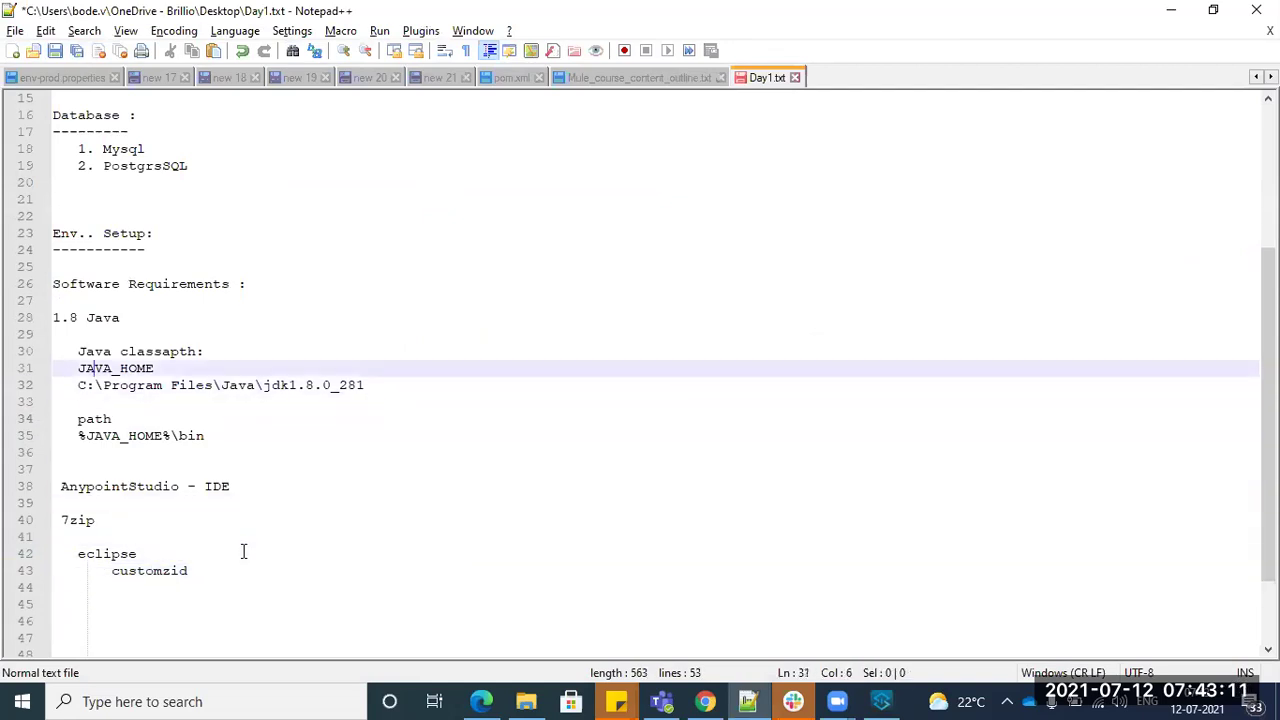
{"action": "key", "text": "Down"}
{"action": "key", "text": "Down"}
{"action": "key", "text": "Left"}
{"action": "key", "text": "Left"}
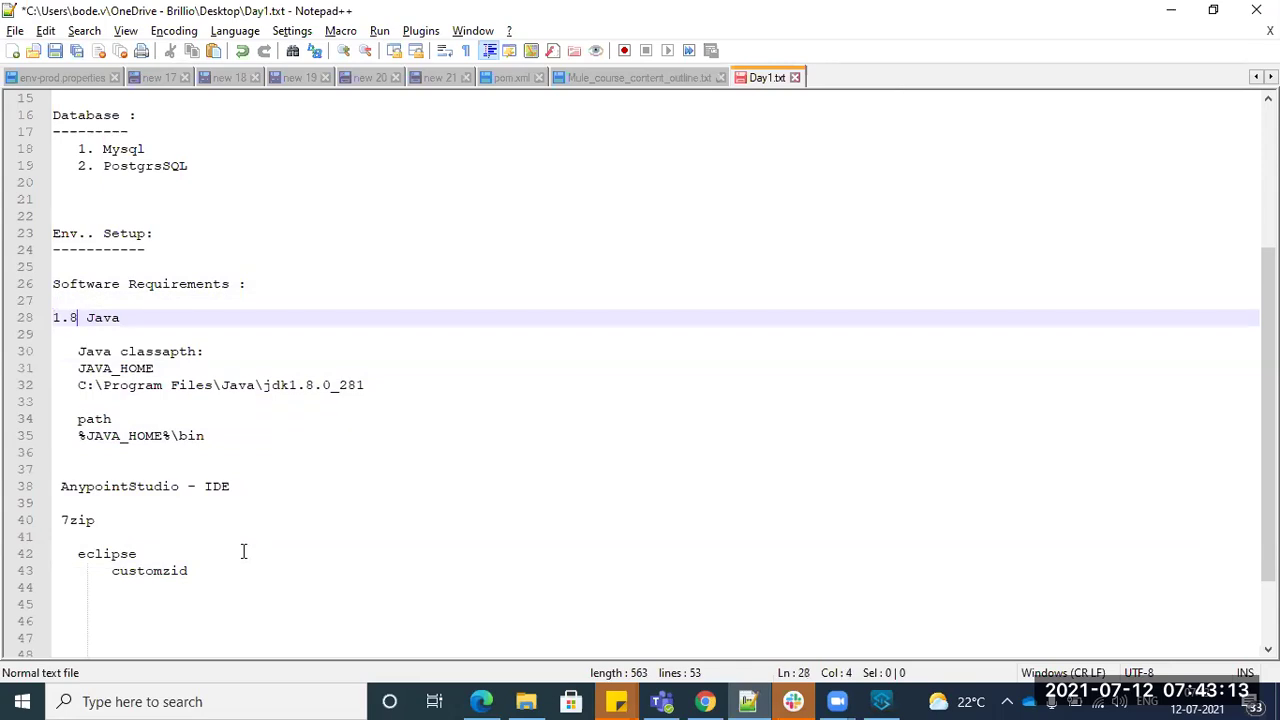
{"action": "key", "text": "Left"}
{"action": "type", "text": "1."}
- Number AnypointStudio - IDE as '2.' and 7zip as '3.', and add a line after customzid
{"action": "scroll", "coordinate": [200, 590], "scroll_direction": "up", "scroll_amount": 1}
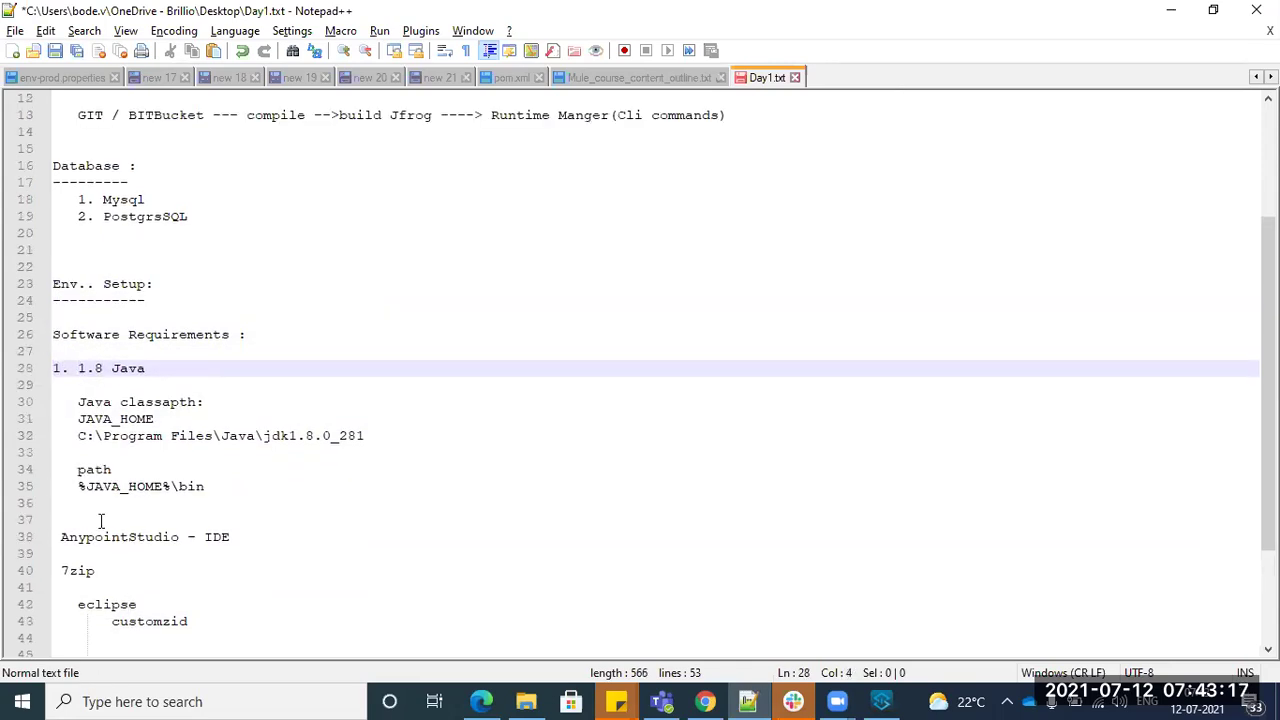
{"action": "left_click", "coordinate": [53, 540]}
{"action": "type", "text": "2."}
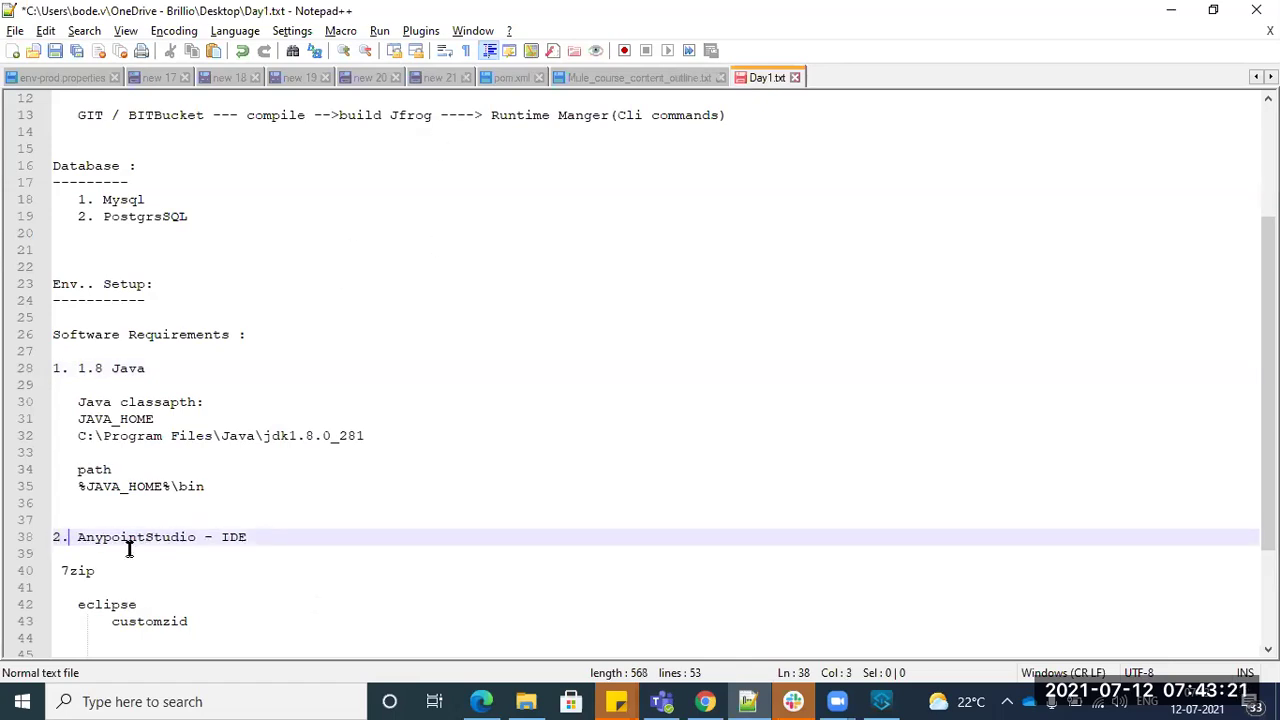
{"action": "left_click", "coordinate": [55, 573]}
{"action": "type", "text": "3."}
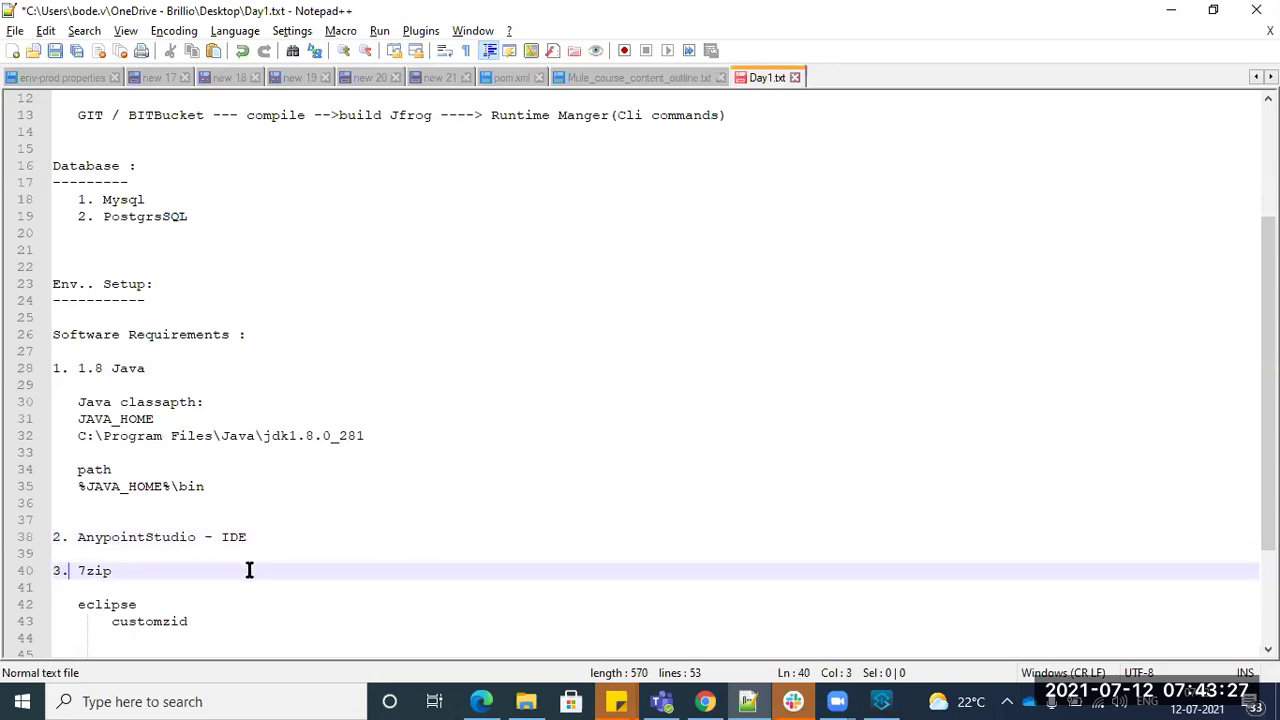
{"action": "scroll", "coordinate": [248, 568], "scroll_direction": "down", "scroll_amount": 2}
{"action": "left_click", "coordinate": [208, 522]}
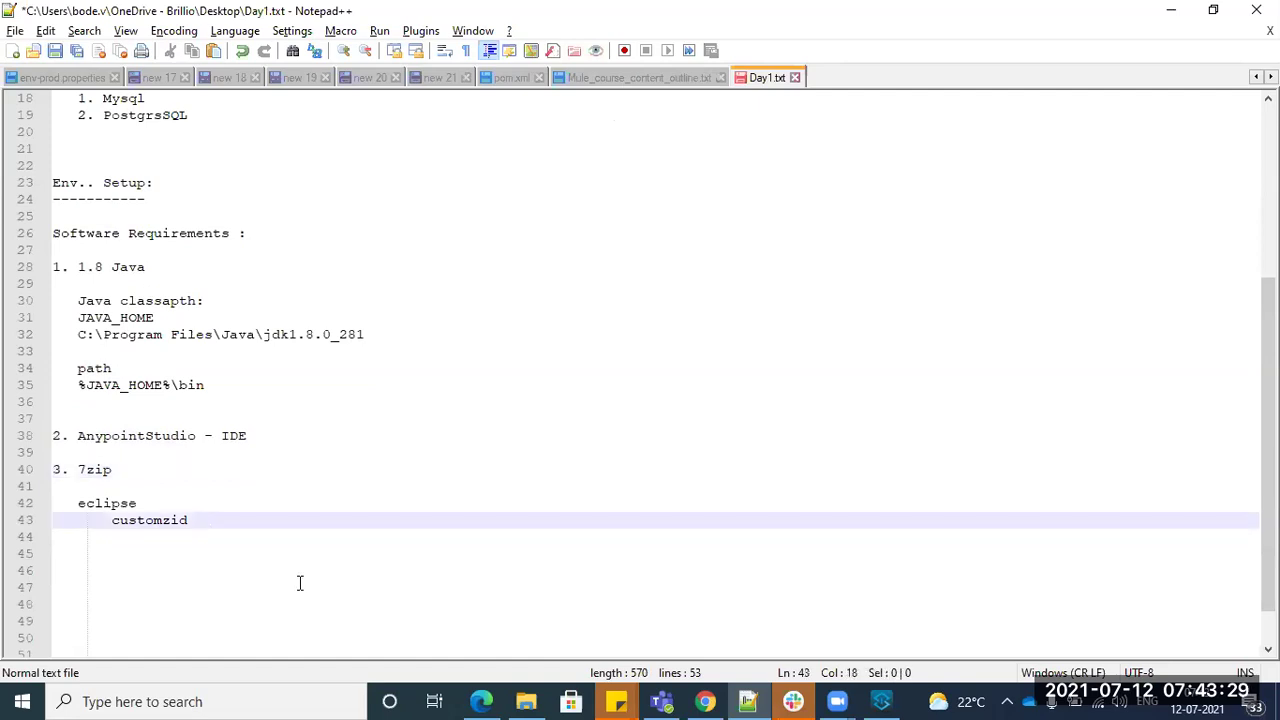
{"action": "key", "text": "Return"}
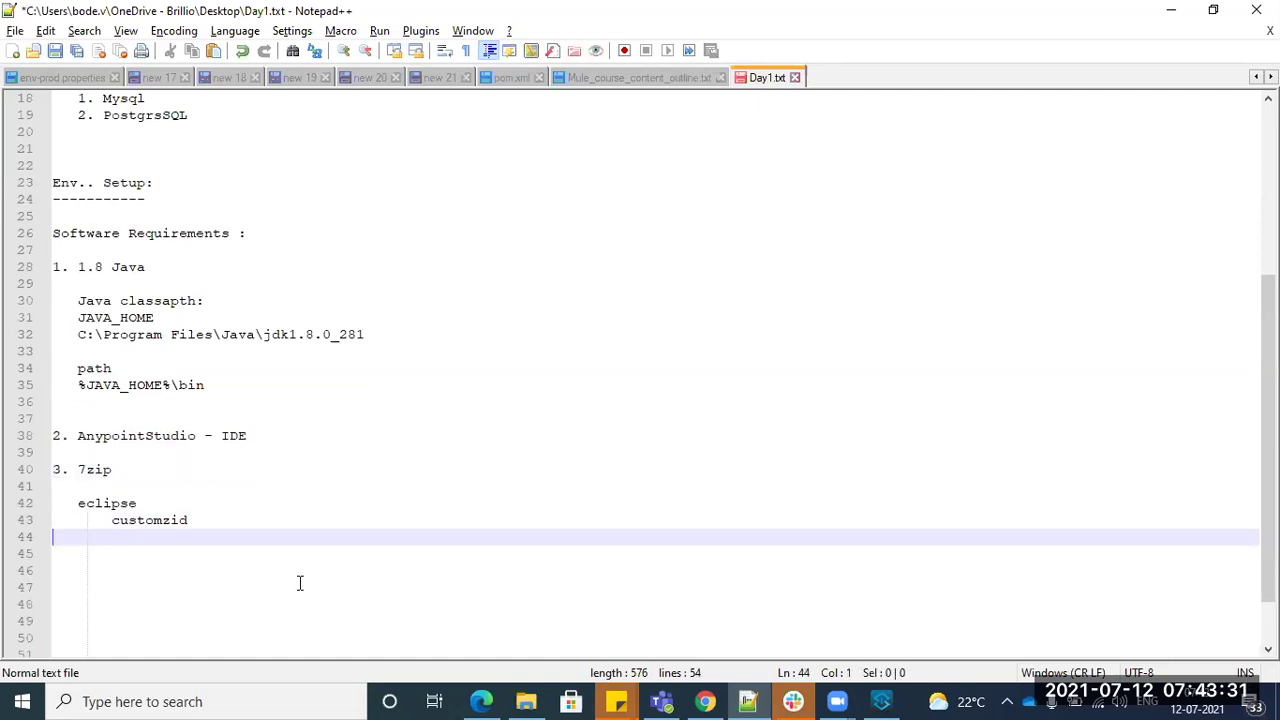
{"action": "key", "text": "alt+Tab"}
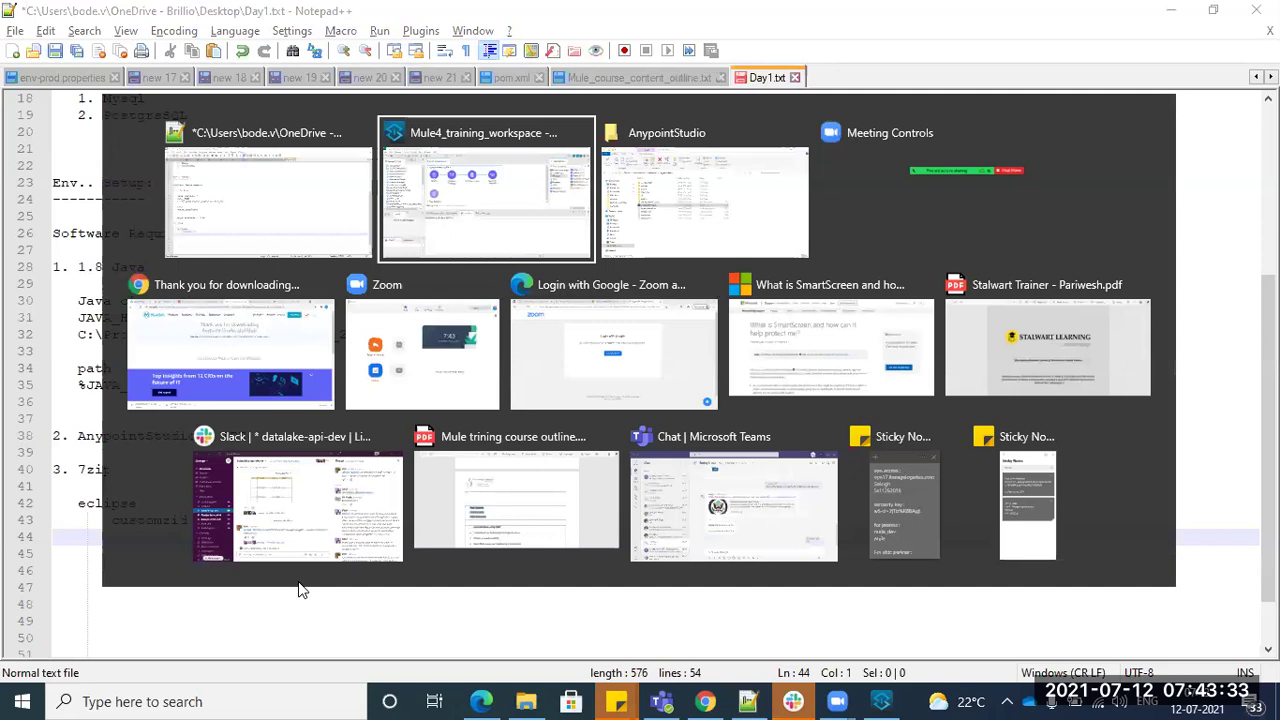
- Go up to the Softwares folder, briefly show Anypoint Studio, then bring Day1.txt forward
{"action": "key", "text": "alt+Tab"}
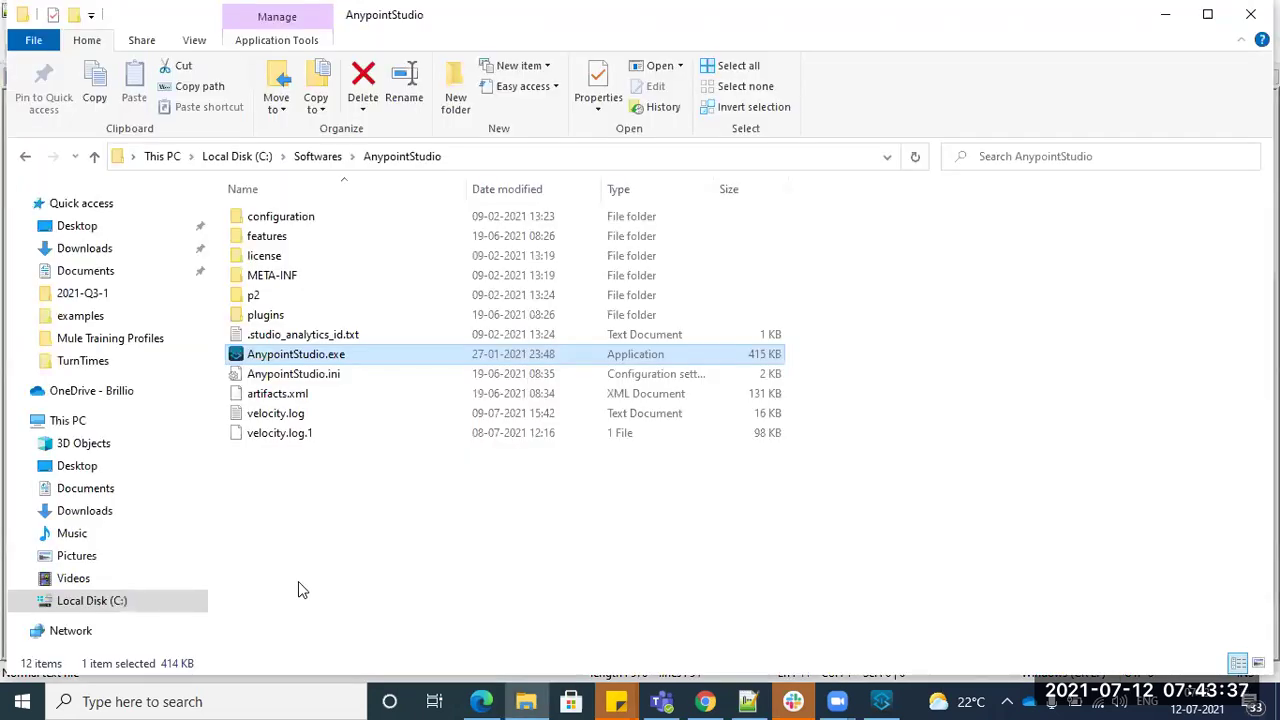
{"action": "left_click", "coordinate": [316, 158]}
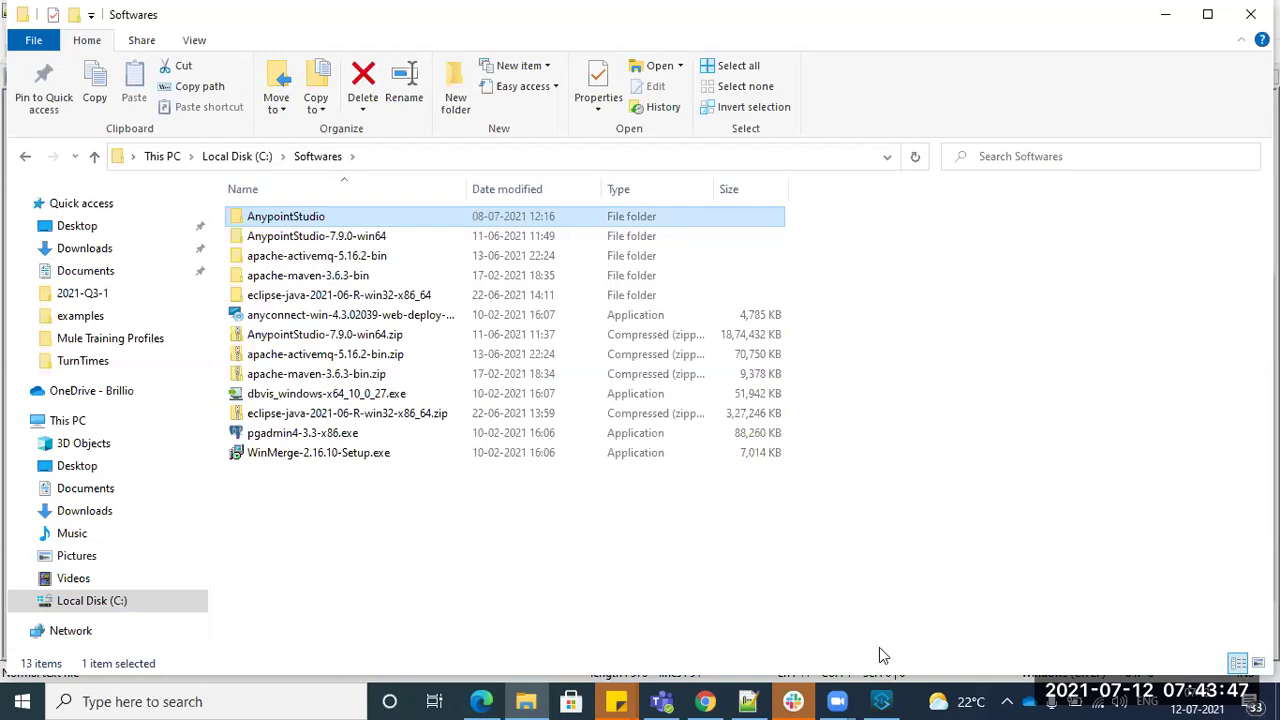
{"action": "mouse_move", "coordinate": [881, 701]}
{"action": "left_click", "coordinate": [881, 701]}
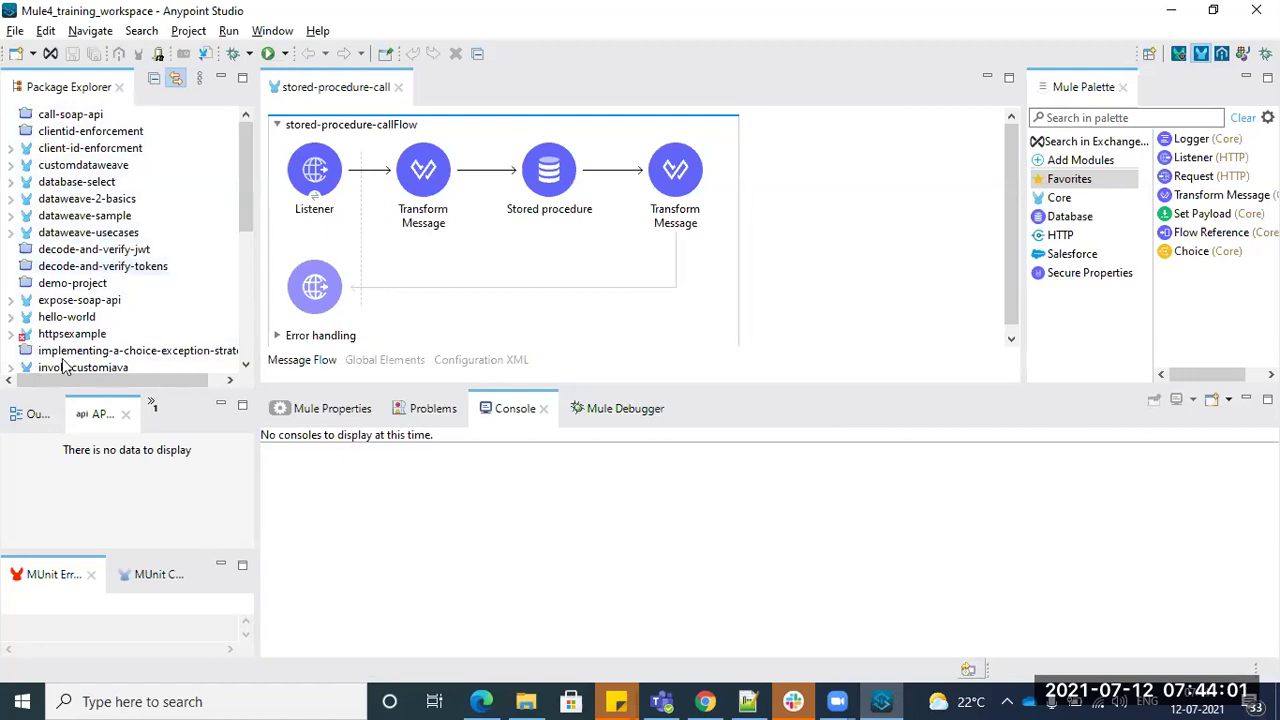
{"action": "left_click", "coordinate": [1170, 10]}
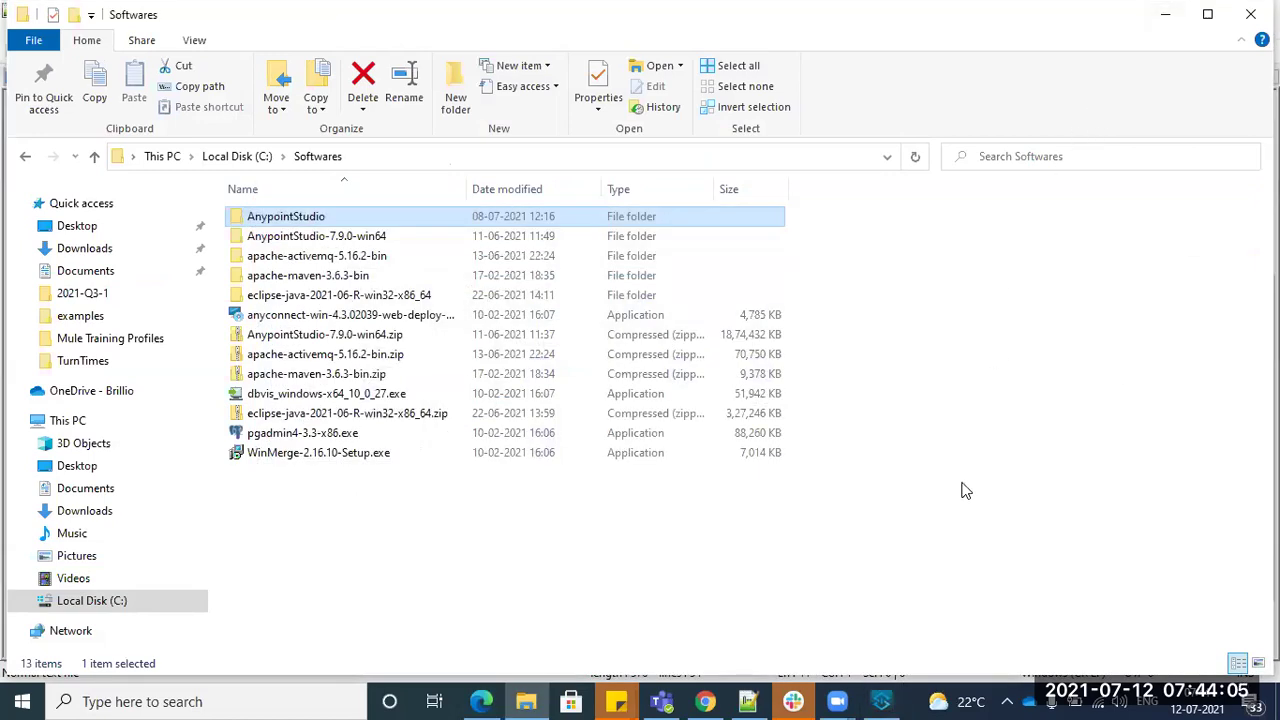
{"action": "key", "text": "alt+Tab"}
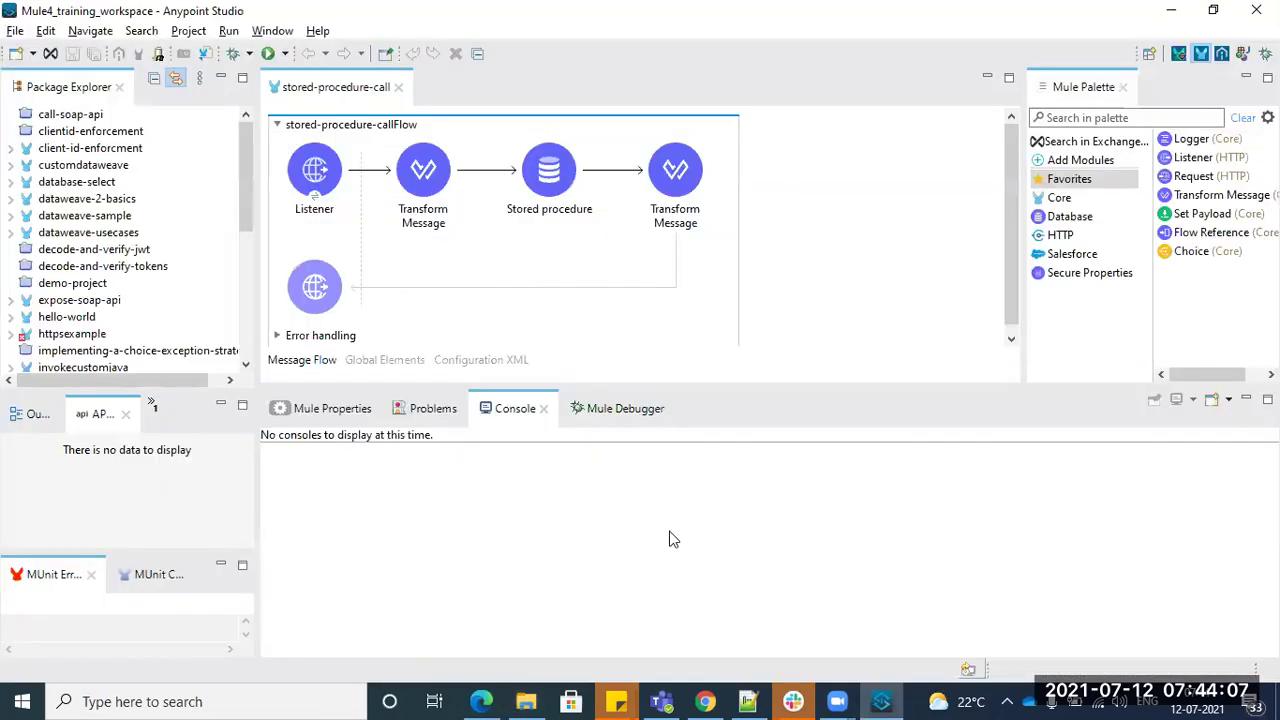
{"action": "left_click", "coordinate": [750, 701]}
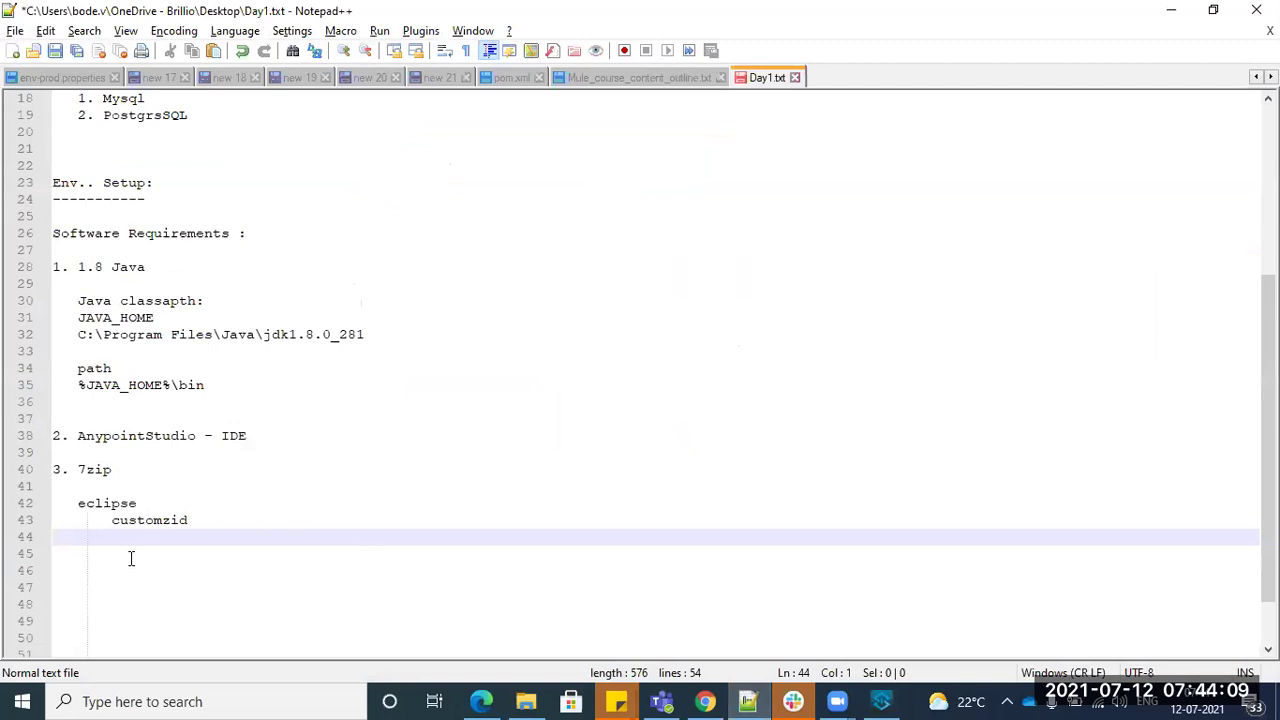
- Add '4. postman client / ARC , SoapUI' as the fourth requirement on line 45
{"action": "key", "text": "Return"}
{"action": "type", "text": "4"}
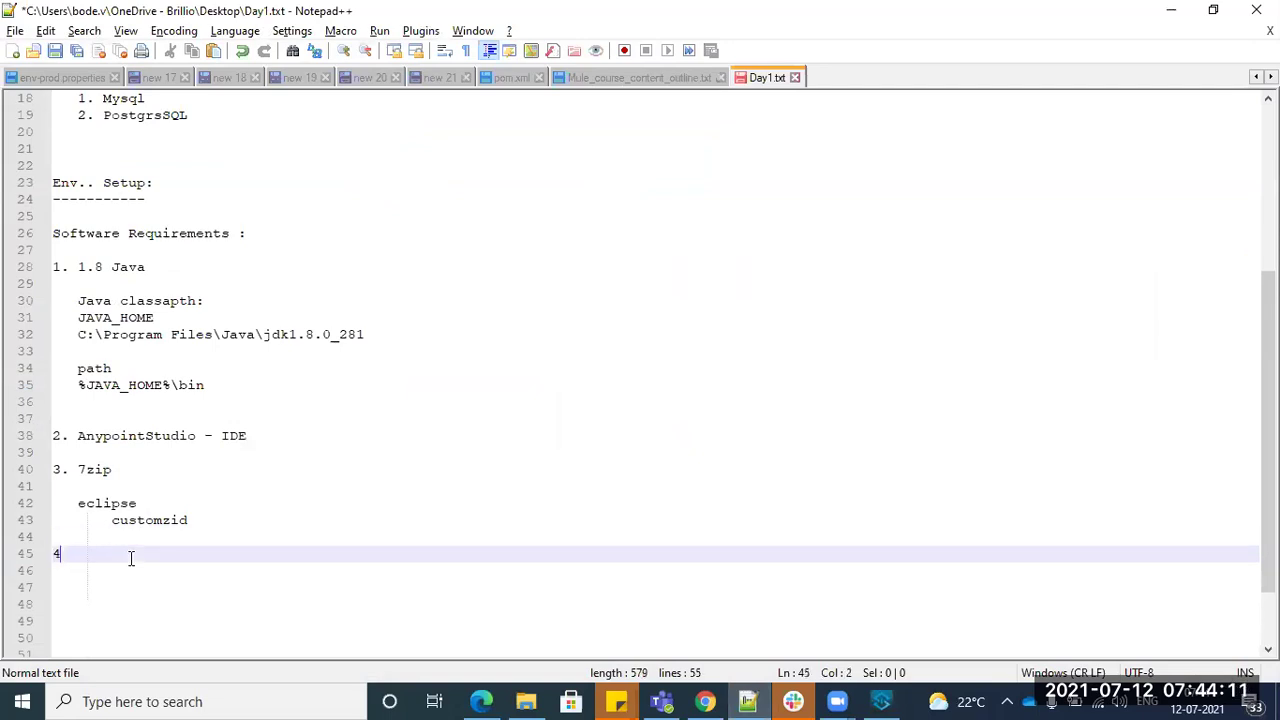
{"action": "type", "text": ". postmanc"}
{"action": "type", "text": " link"}
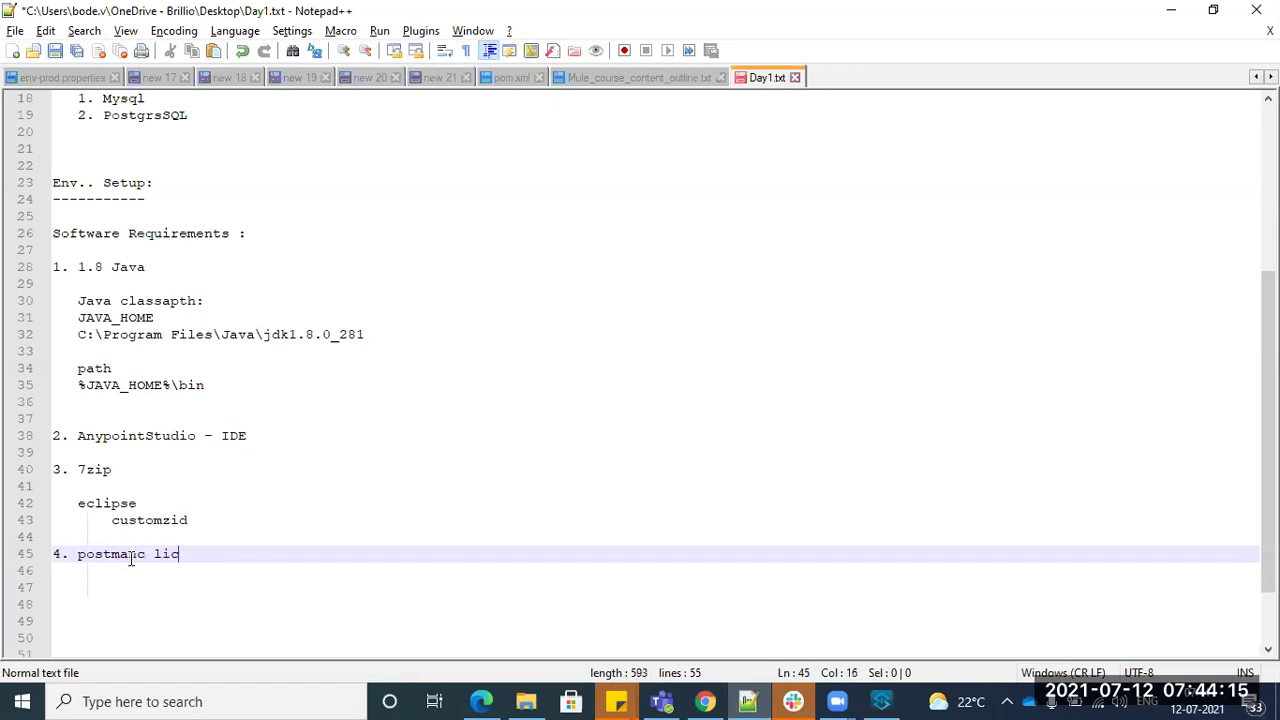
{"action": "key", "text": "BackSpace"}
{"action": "key", "text": "BackSpace"}
{"action": "key", "text": "BackSpace"}
{"action": "key", "text": "BackSpace"}
{"action": "key", "text": "BackSpace"}
{"action": "key", "text": "BackSpace"}
{"action": "type", "text": "c"}
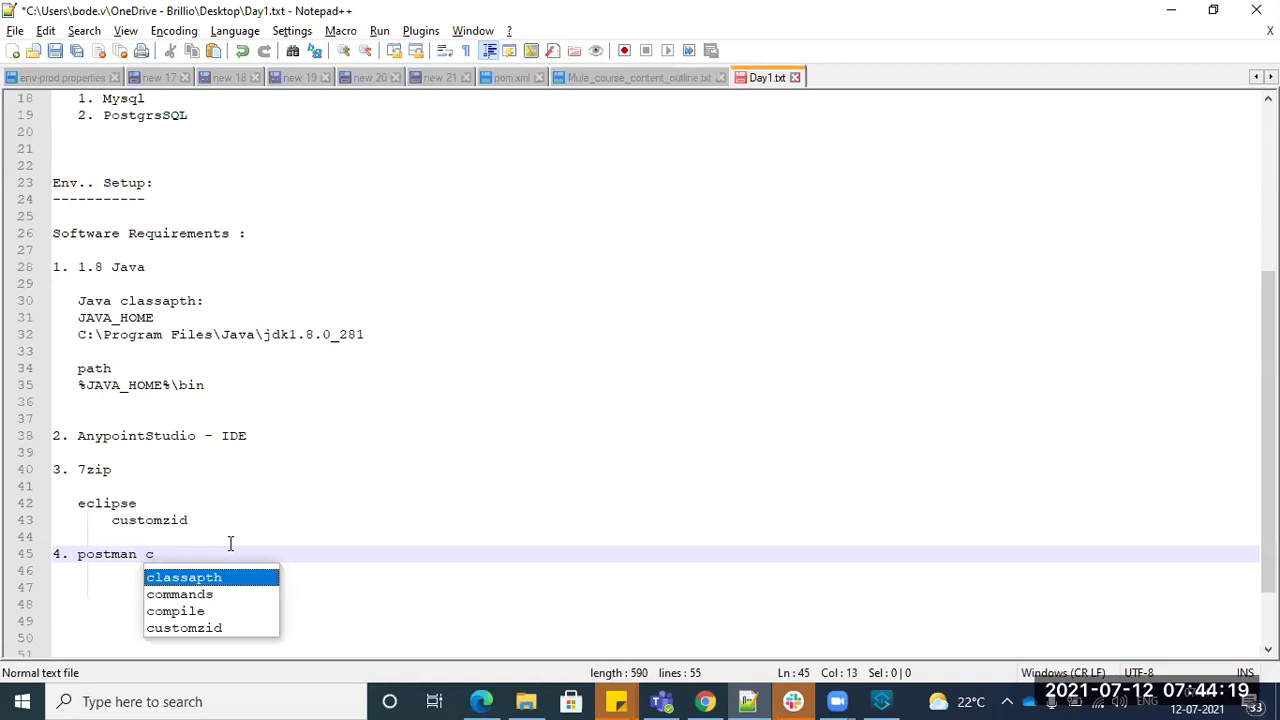
{"action": "type", "text": "lient "}
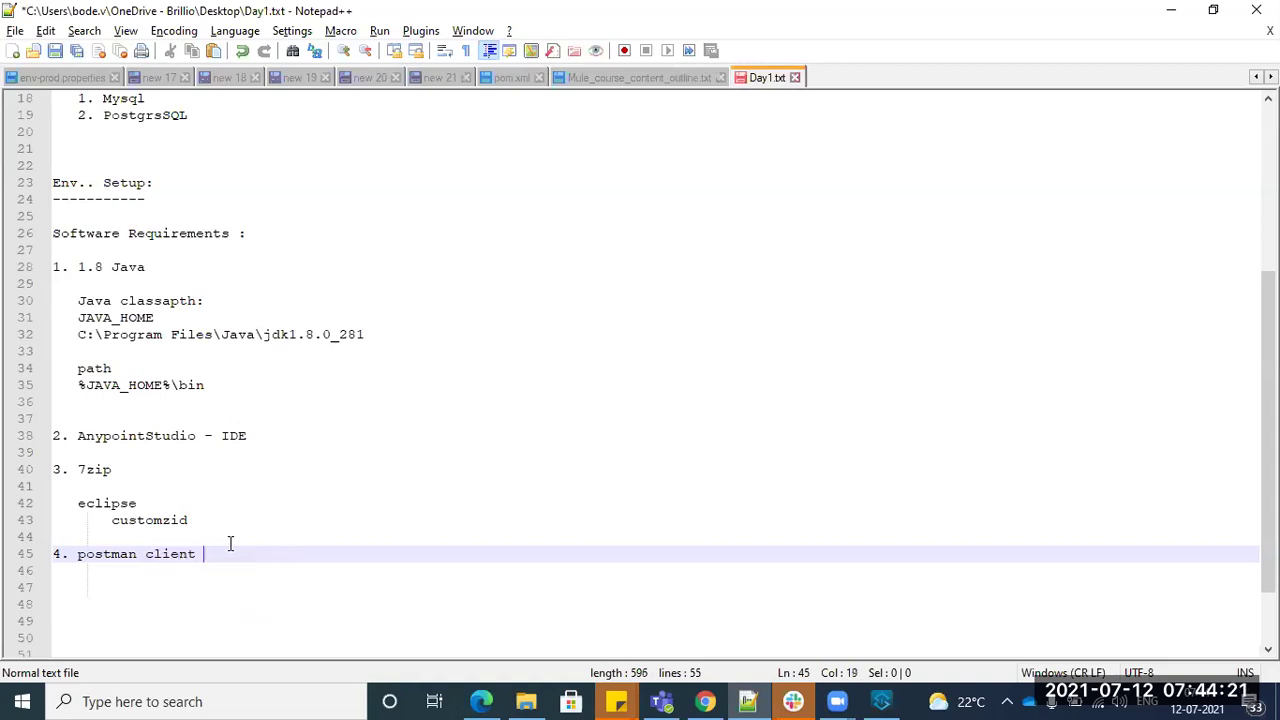
{"action": "type", "text": "/ A"}
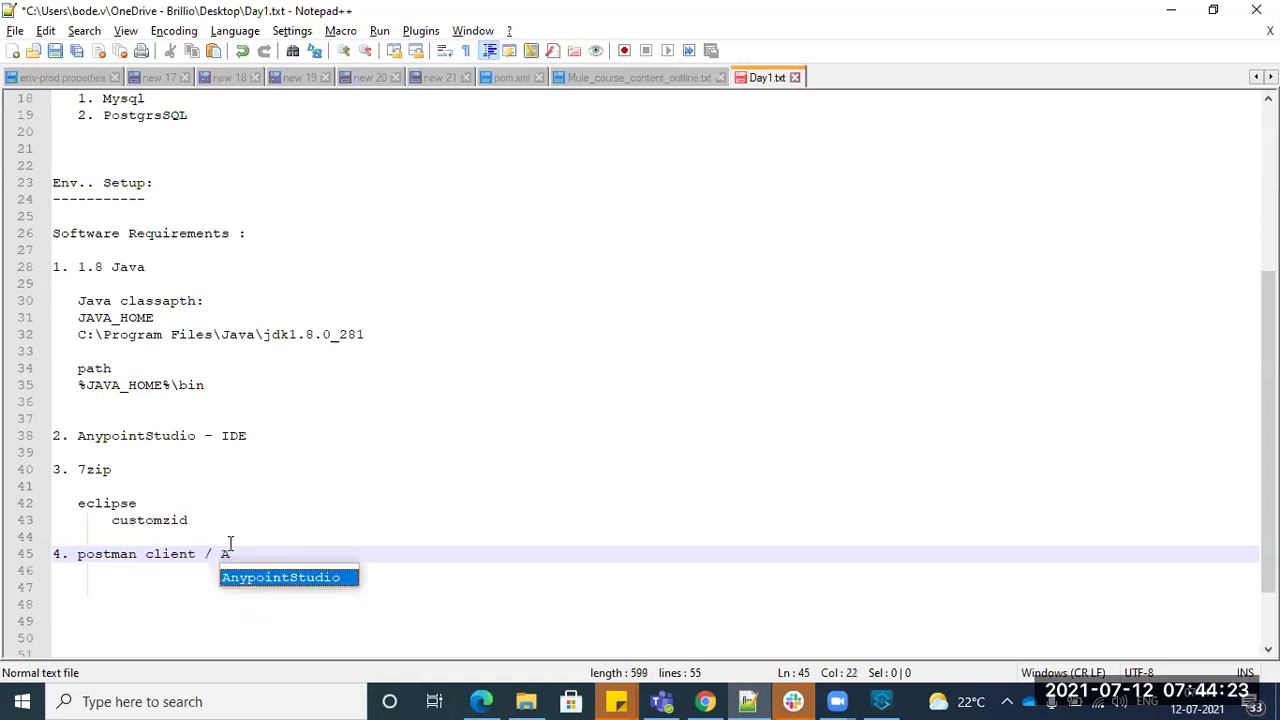
{"action": "type", "text": "RC "}
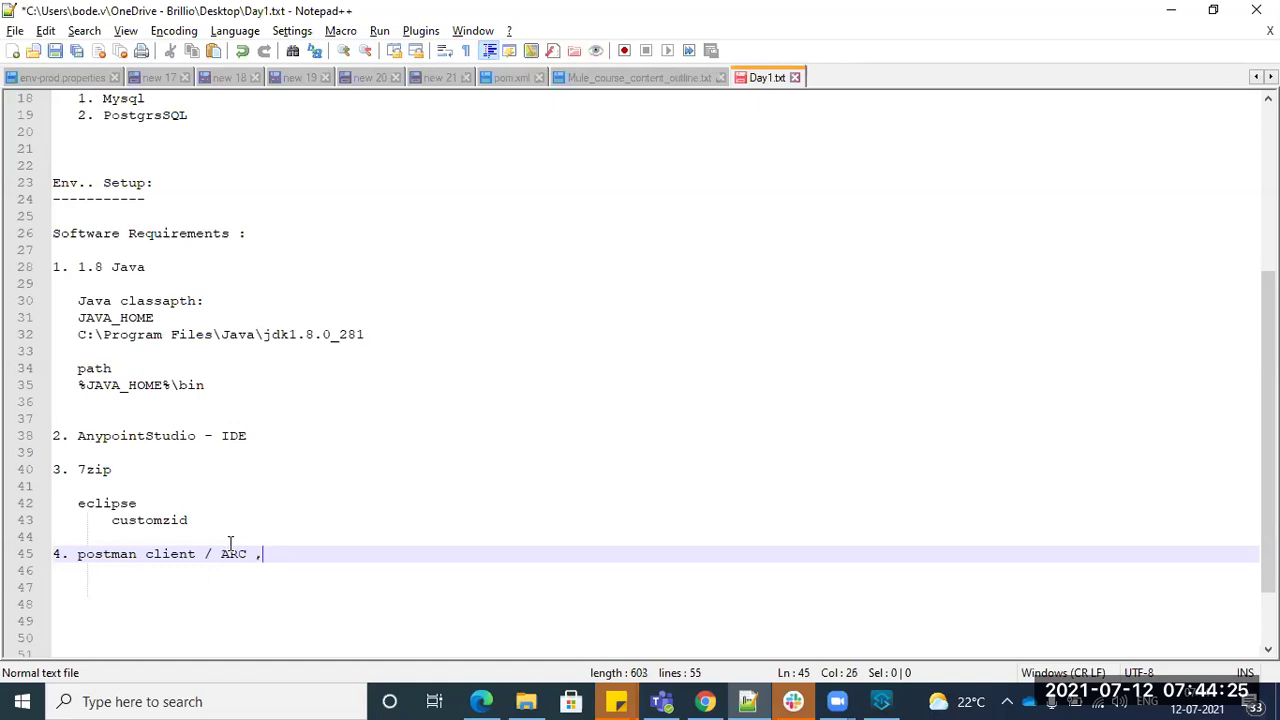
{"action": "type", "text": " , S"}
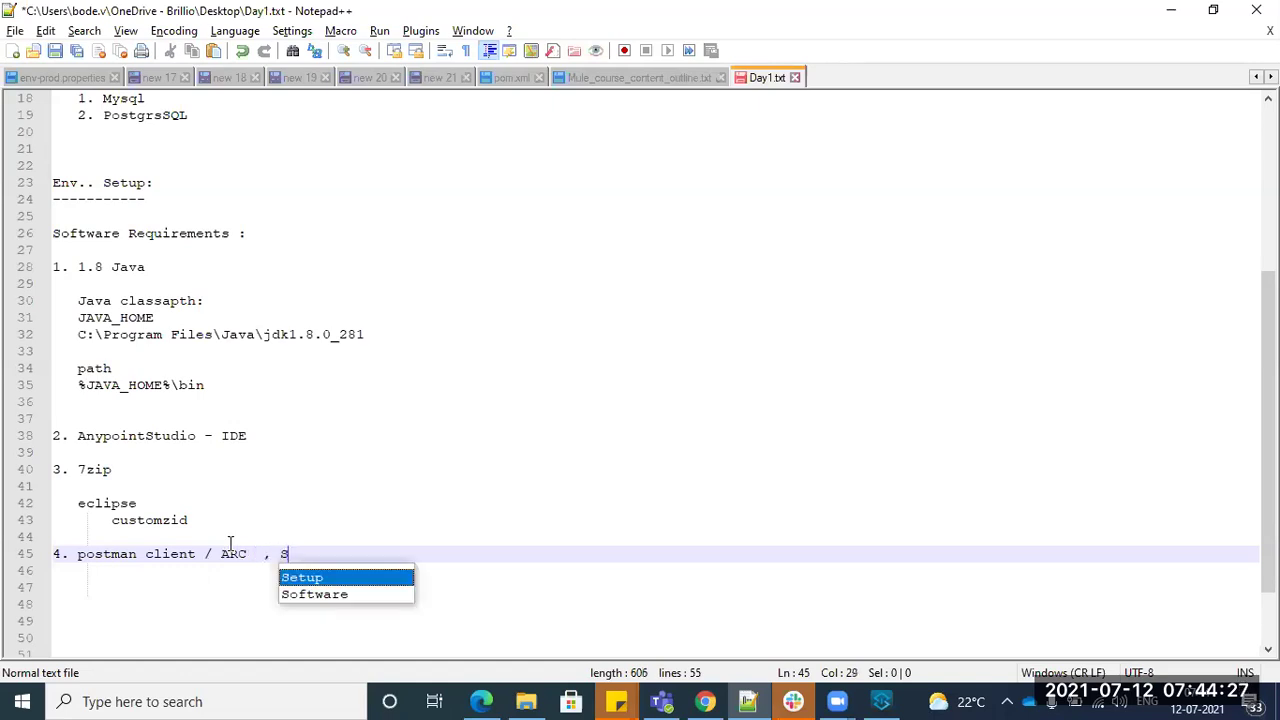
{"action": "type", "text": "Oa"}
{"action": "key", "text": "BackSpace"}
{"action": "key", "text": "BackSpace"}
{"action": "type", "text": "o"}
{"action": "key", "text": "BackSpace"}
{"action": "type", "text": "oa"}
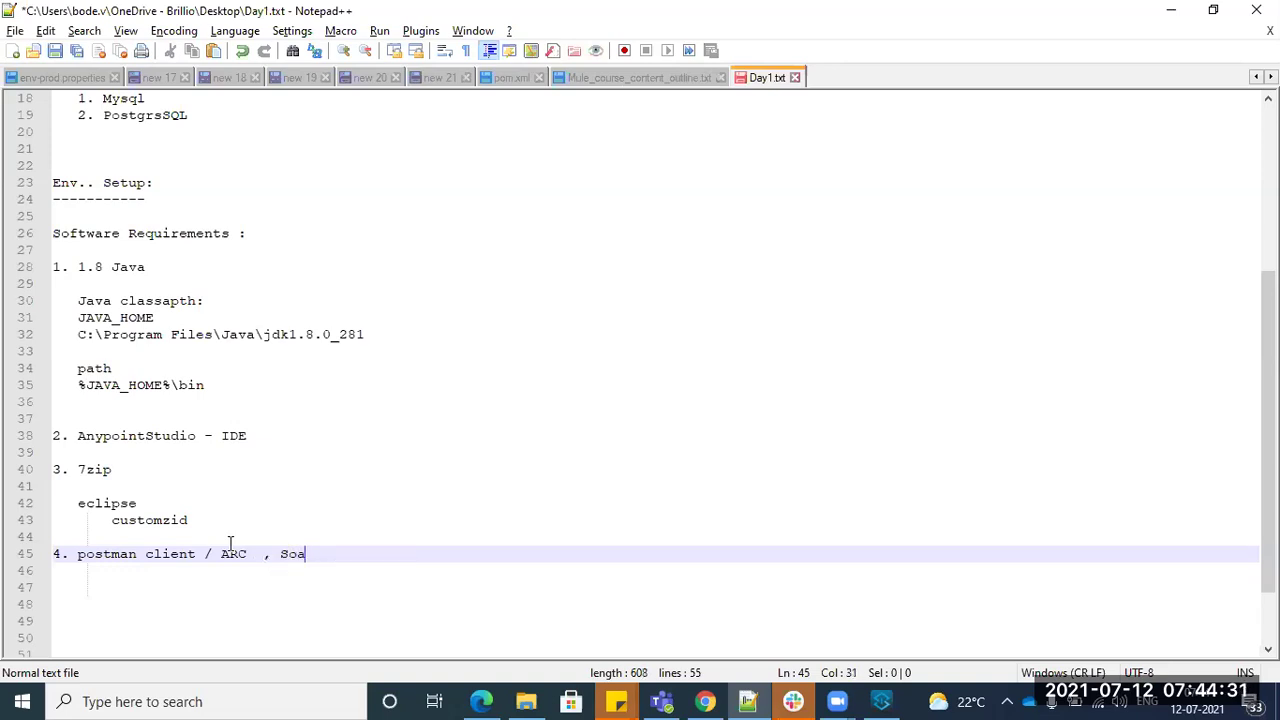
{"action": "type", "text": "pUI"}
{"action": "key", "text": "BackSpace"}
{"action": "type", "text": "I"}
{"action": "key", "text": "Return"}
{"action": "key", "text": "Return"}
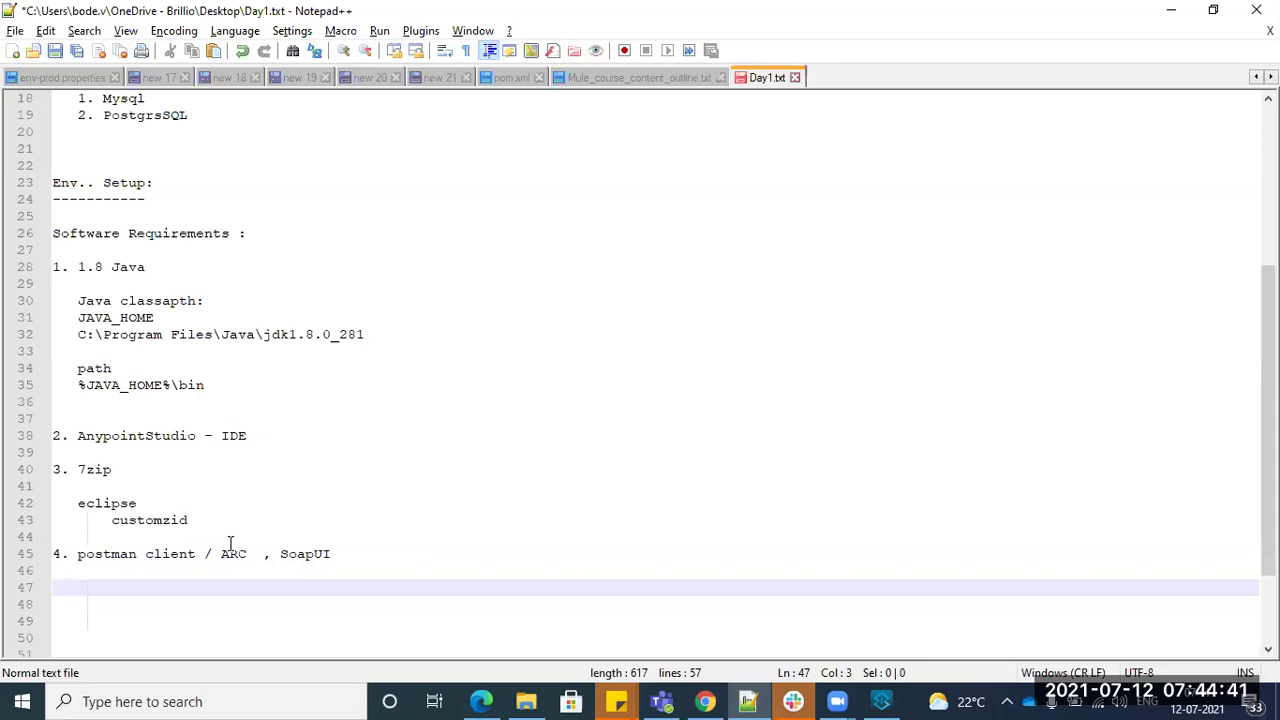
- Add two empty lines below the line 45 postman entry
{"action": "left_click", "coordinate": [146, 553]}
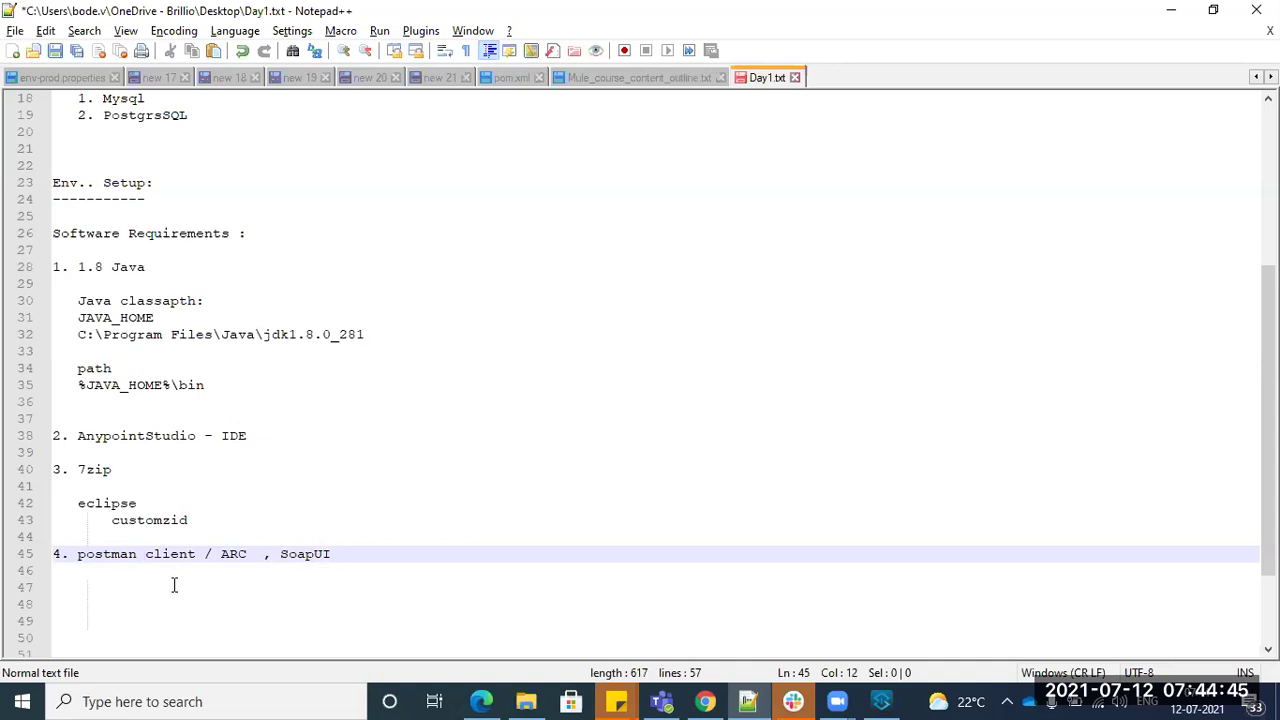
{"action": "left_click", "coordinate": [344, 560]}
{"action": "key", "text": "Return"}
{"action": "key", "text": "Return"}
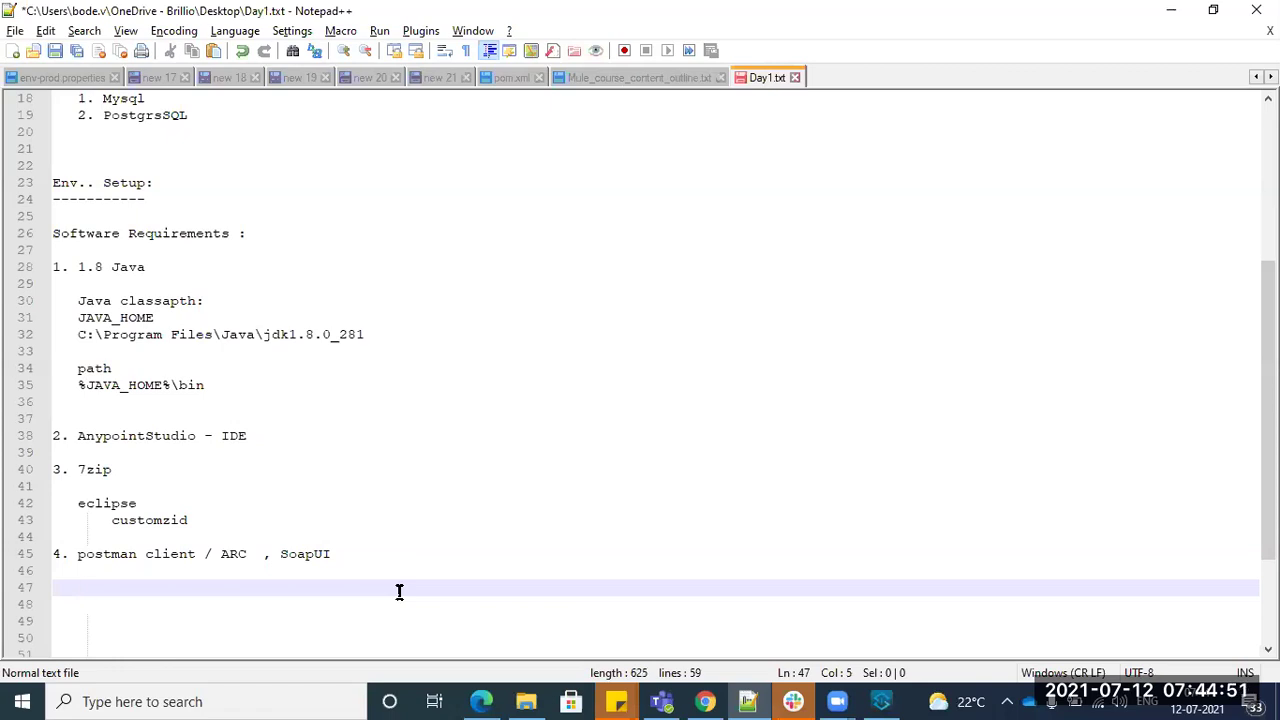
- Type the flow sketch 'client -----> Mulesoft -----> Saleforce' on line 47 and highlight its words
{"action": "type", "text": "client ----->"}
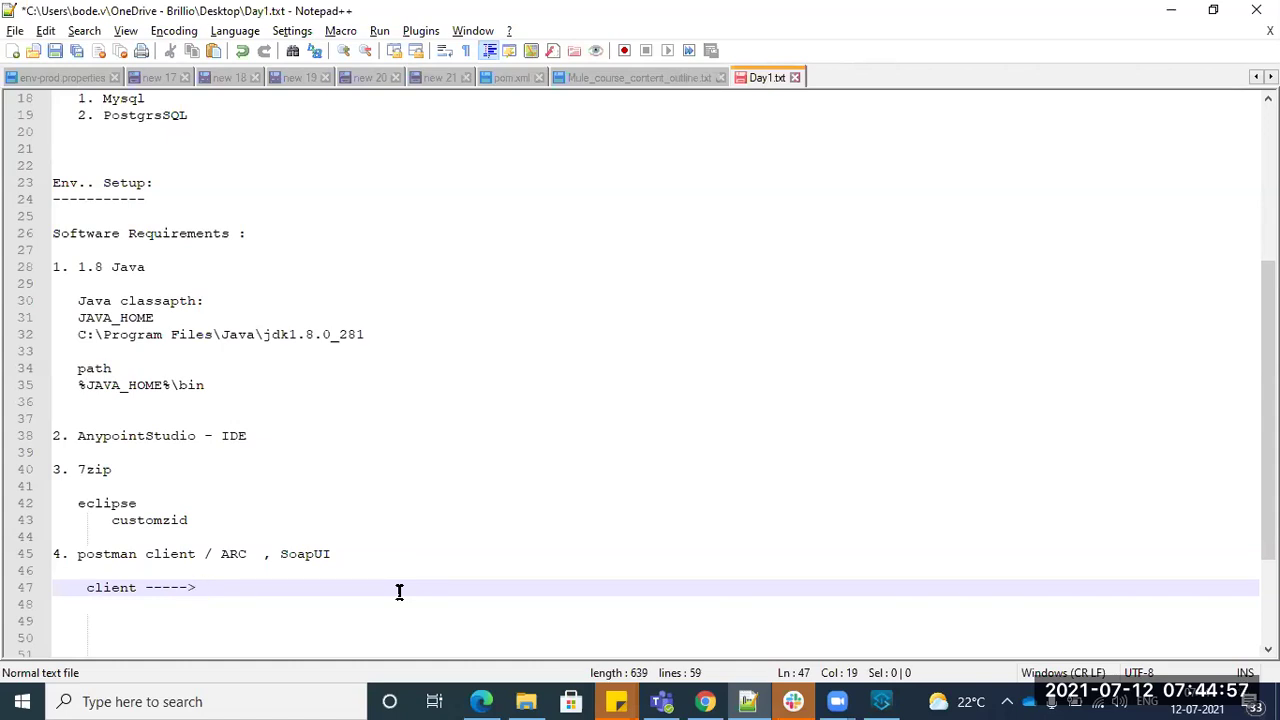
{"action": "type", "text": "Mulesoft ----->"}
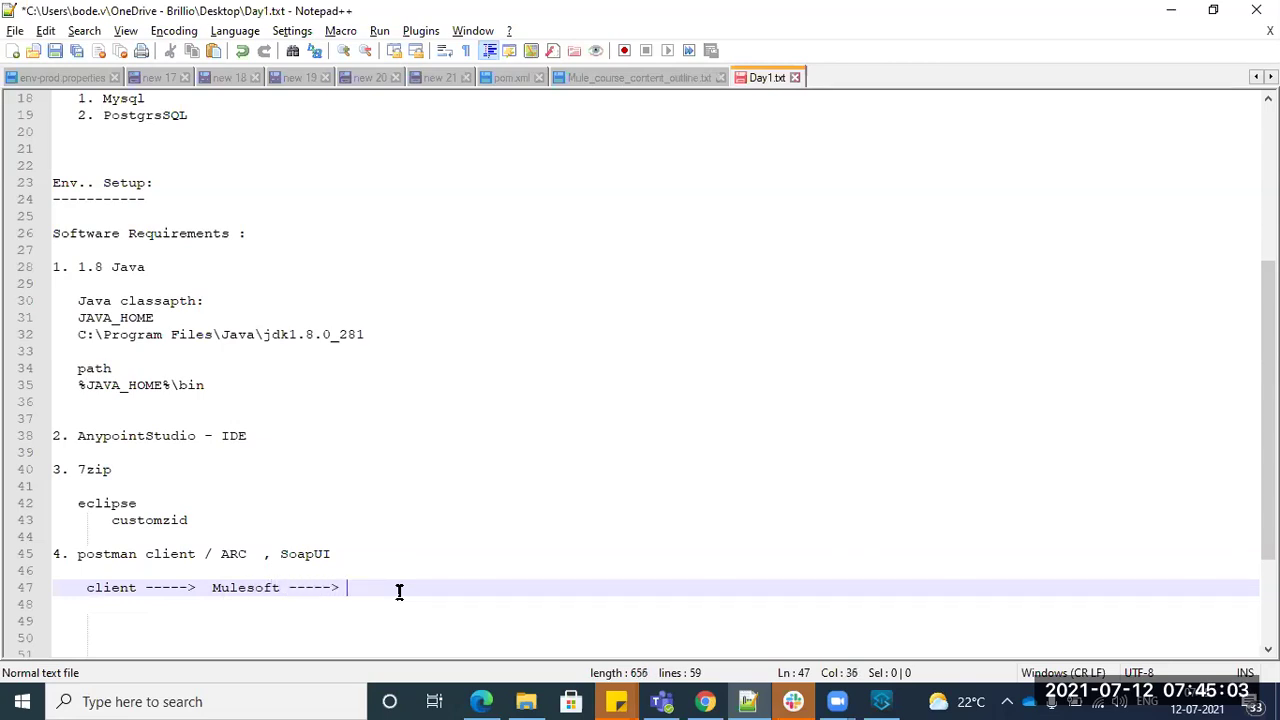
{"action": "type", "text": "lesfrce"}
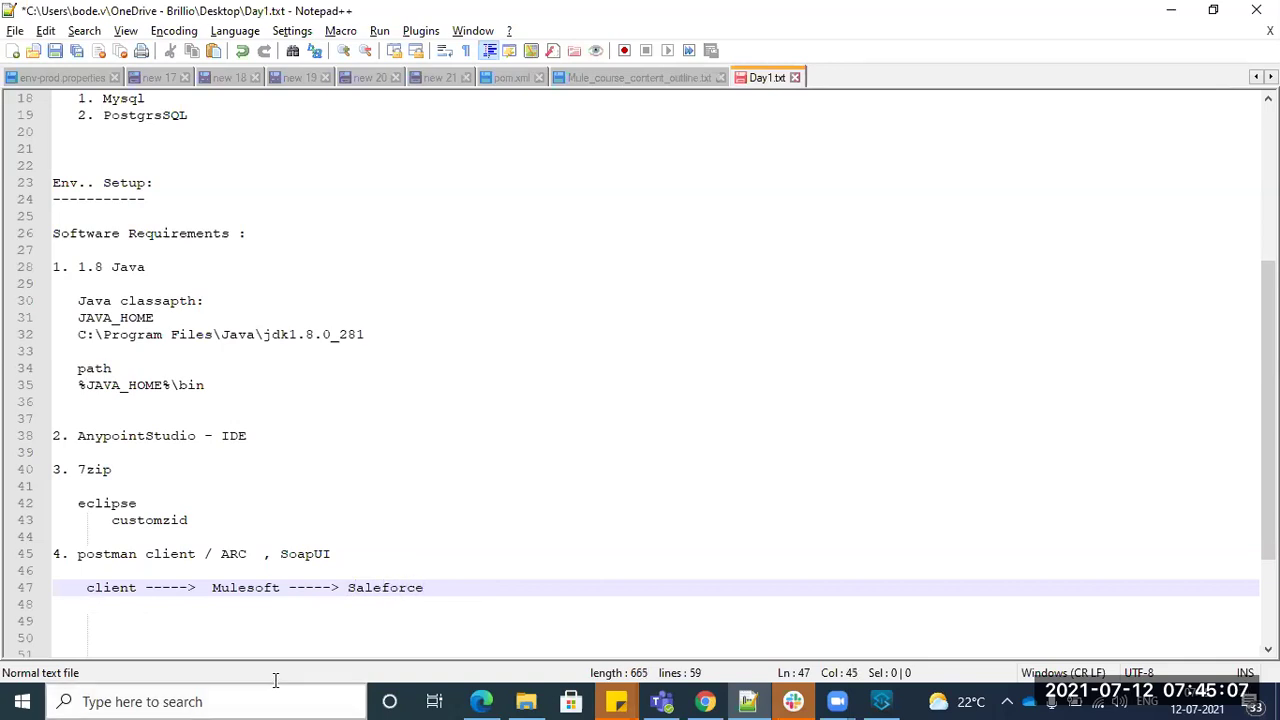
{"action": "double_click", "coordinate": [260, 588]}
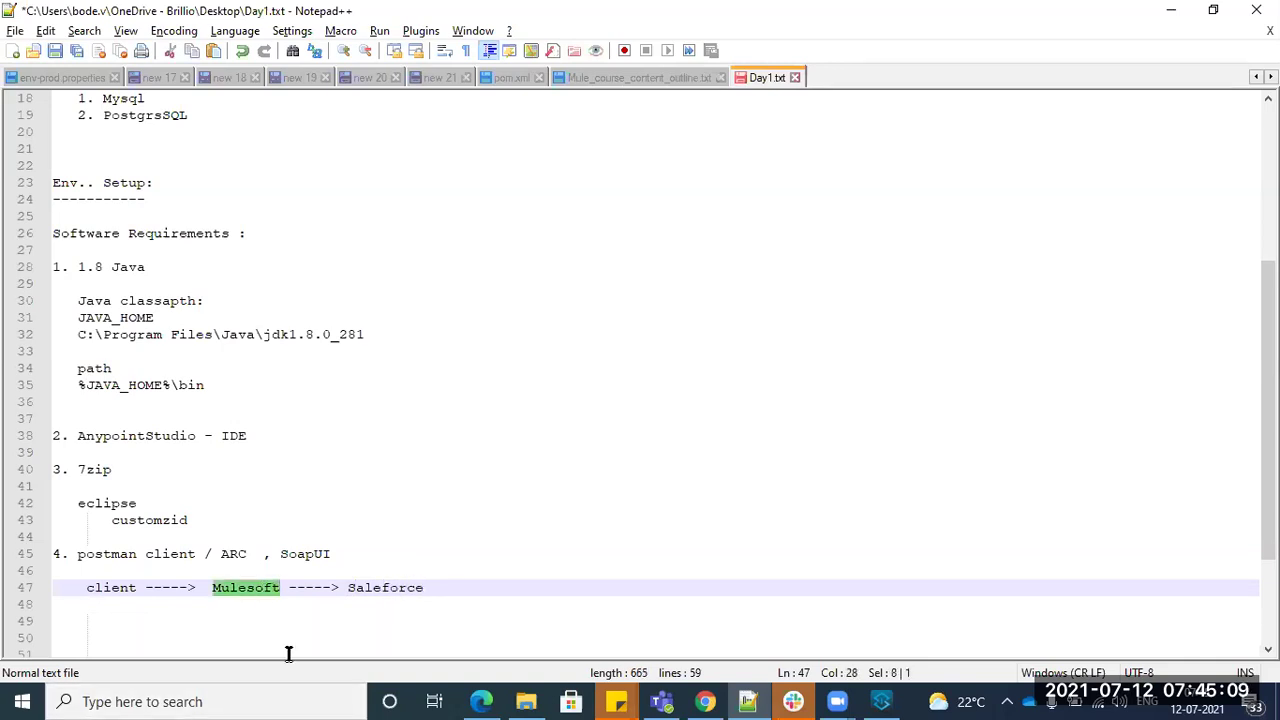
{"action": "double_click", "coordinate": [122, 590]}
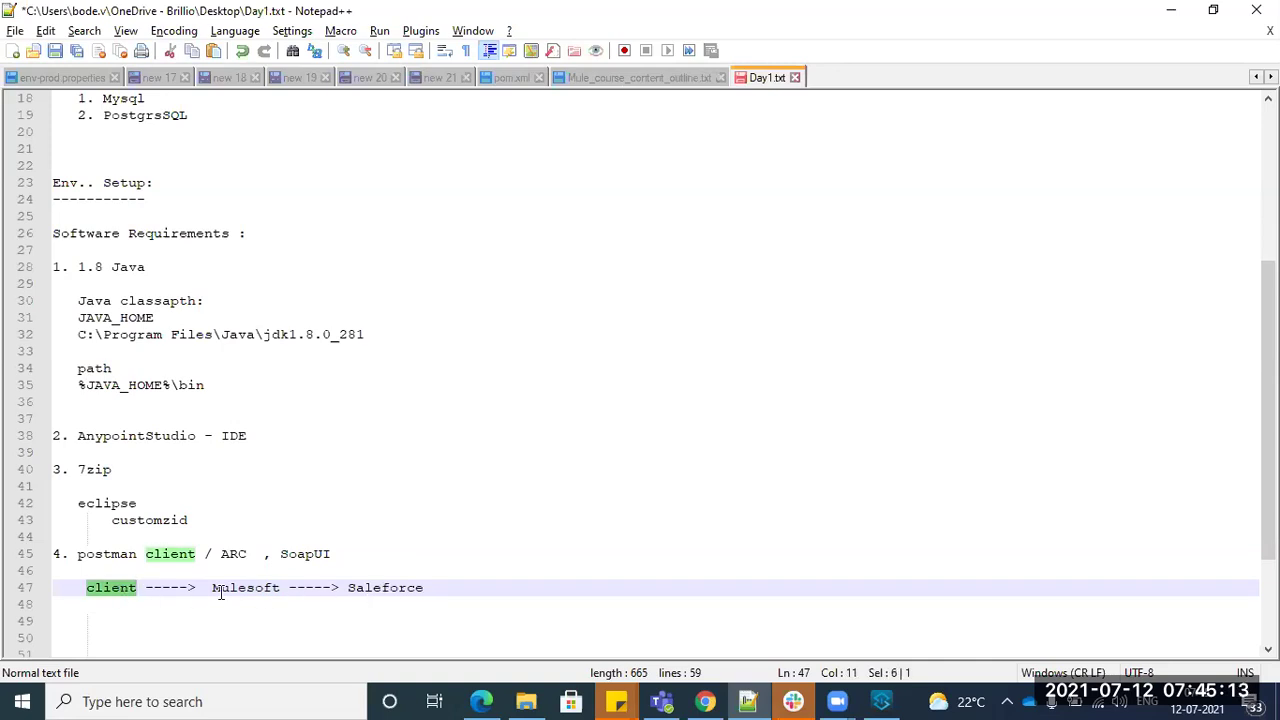
{"action": "double_click", "coordinate": [133, 589]}
{"action": "double_click", "coordinate": [226, 588]}
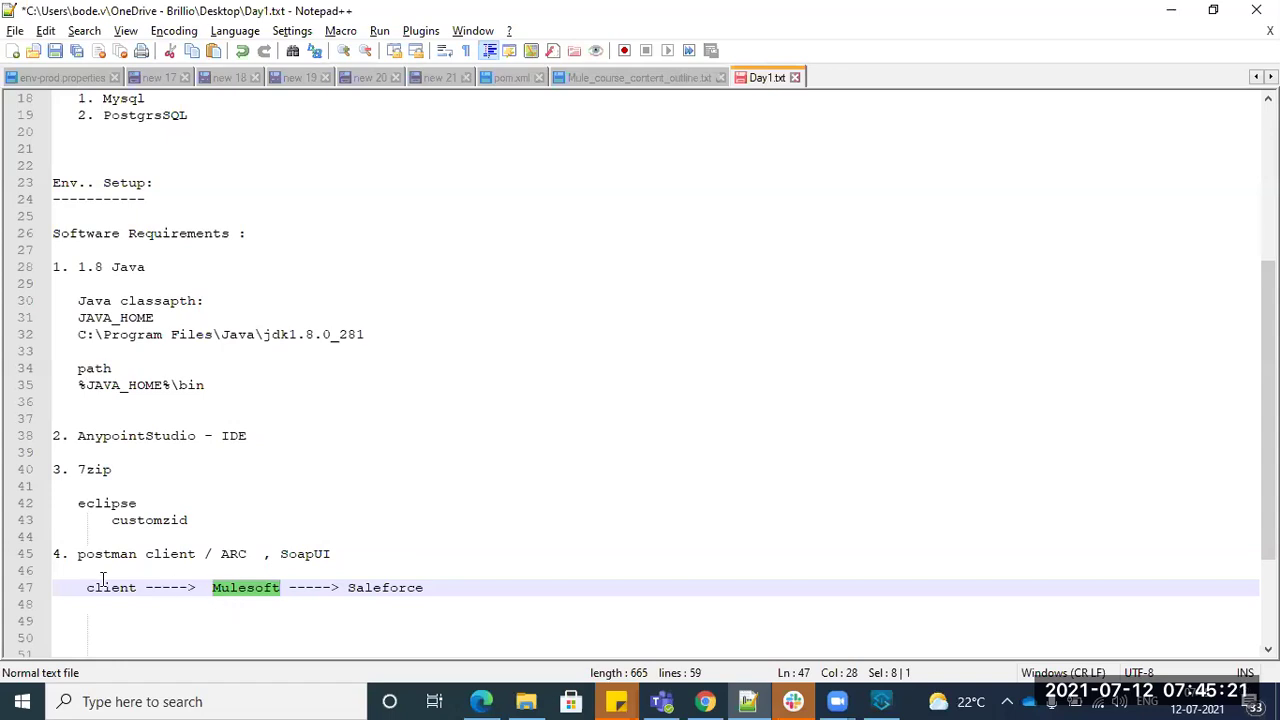
- Highlight postman client on line 45 and client and Mulesoft on line 47 while explaining
{"action": "left_click_drag", "start_coordinate": [80, 558], "coordinate": [322, 553]}
{"action": "double_click", "coordinate": [242, 588]}
{"action": "left_click_drag", "start_coordinate": [86, 556], "coordinate": [183, 560]}
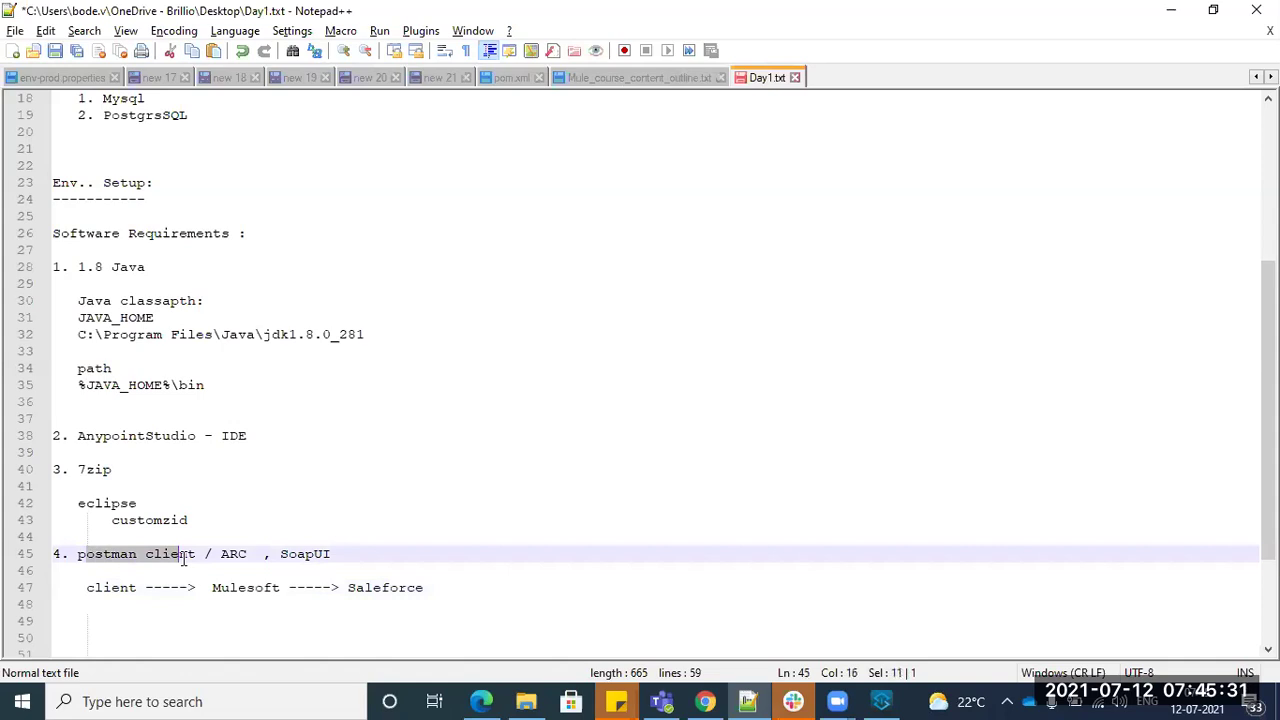
{"action": "left_click", "coordinate": [247, 590]}
{"action": "left_click_drag", "start_coordinate": [79, 556], "coordinate": [181, 558]}
{"action": "left_click_drag", "start_coordinate": [129, 594], "coordinate": [88, 587]}
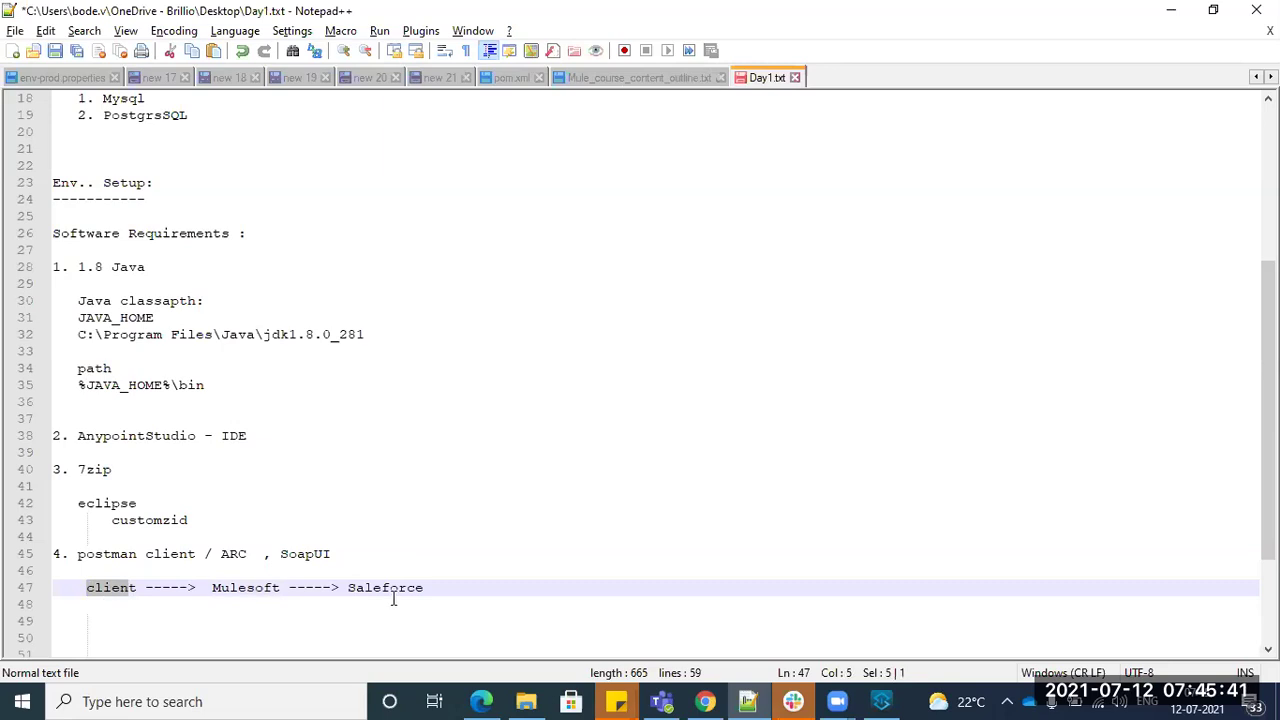
- Add an indented 'RAML console' line below the flow sketch and point it out
{"action": "left_click", "coordinate": [455, 584]}
{"action": "key", "text": "Return"}
{"action": "key", "text": "Return"}
{"action": "type", "text": "RAML console"}
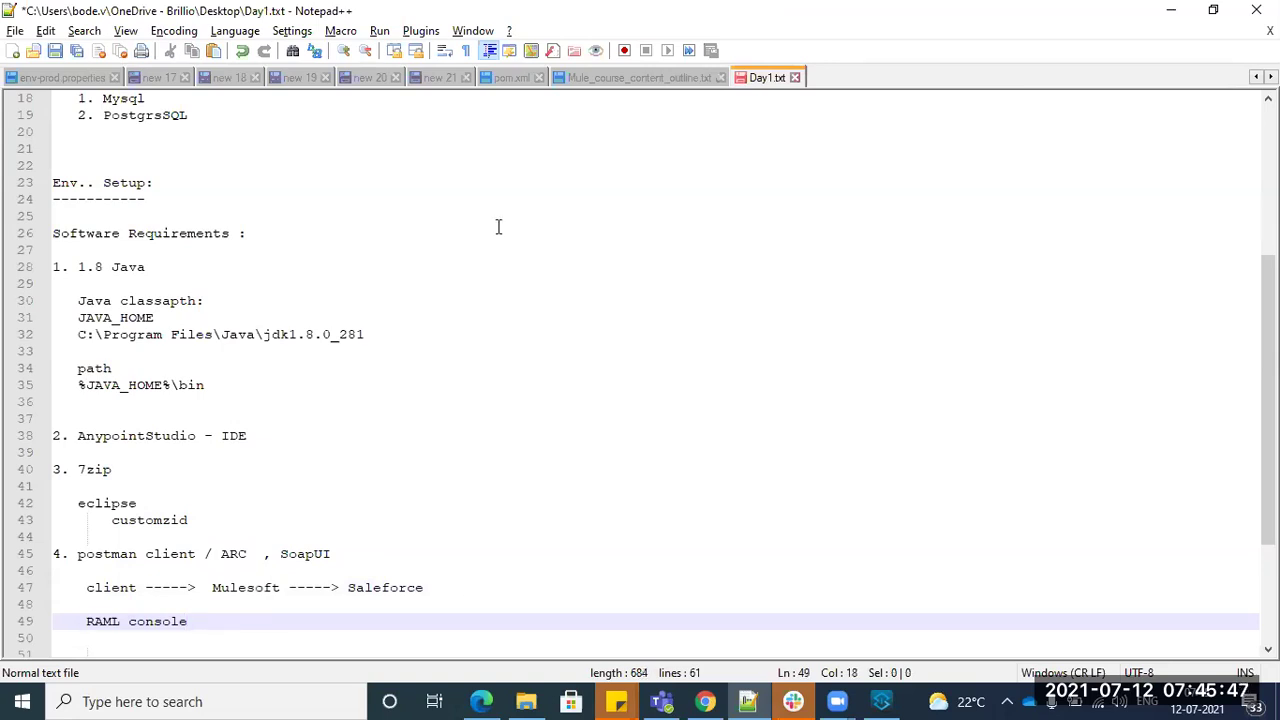
{"action": "left_click_drag", "start_coordinate": [80, 557], "coordinate": [178, 567]}
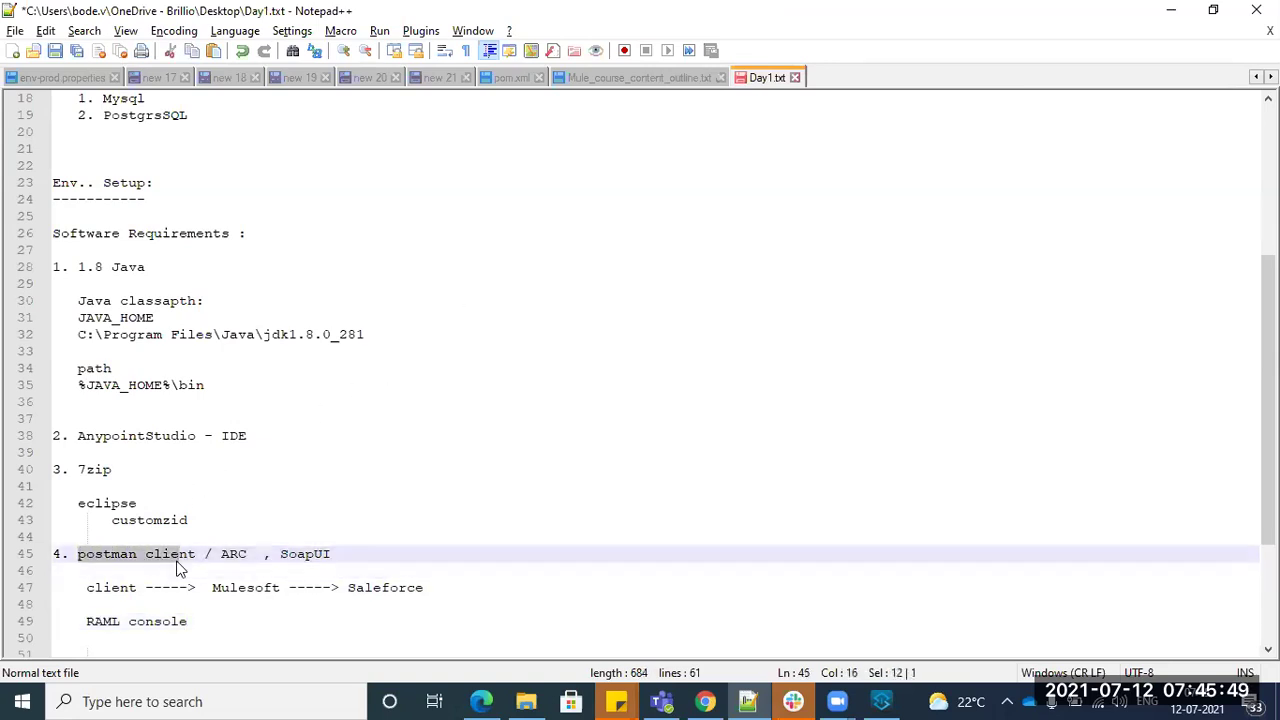
{"action": "double_click", "coordinate": [225, 587]}
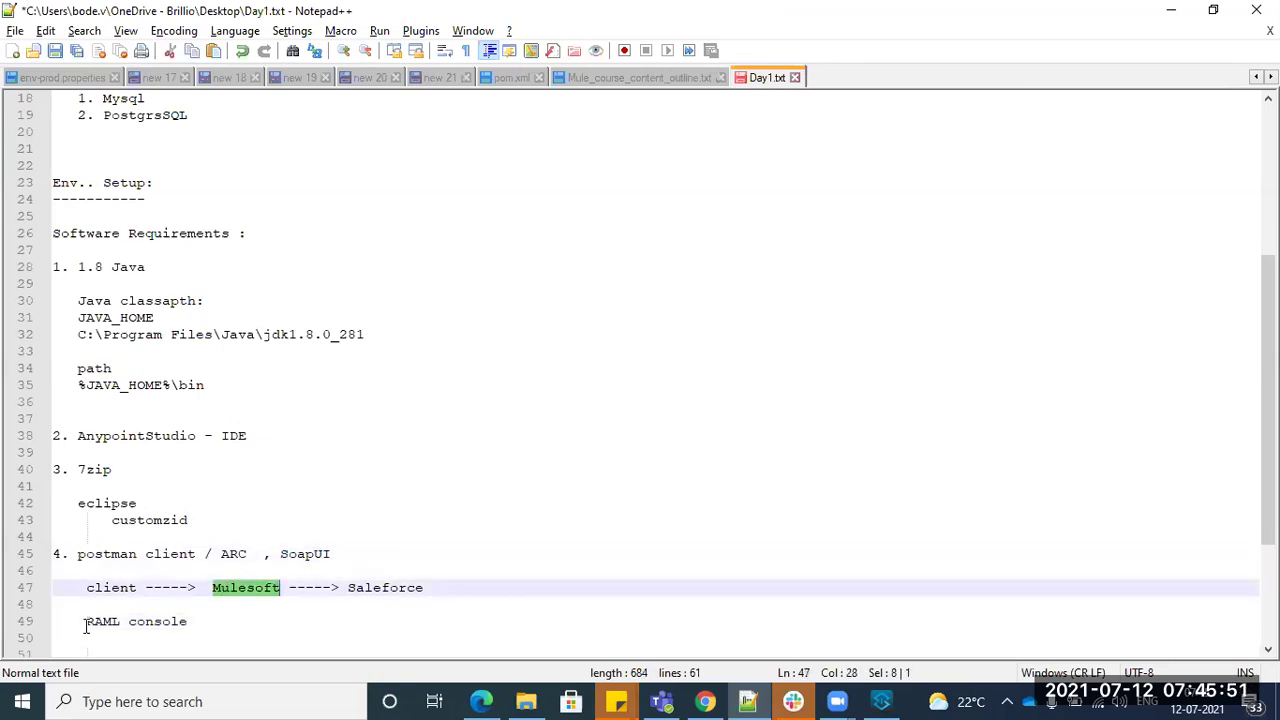
{"action": "left_click_drag", "start_coordinate": [87, 622], "coordinate": [160, 628]}
{"action": "left_click_drag", "start_coordinate": [88, 588], "coordinate": [91, 628]}
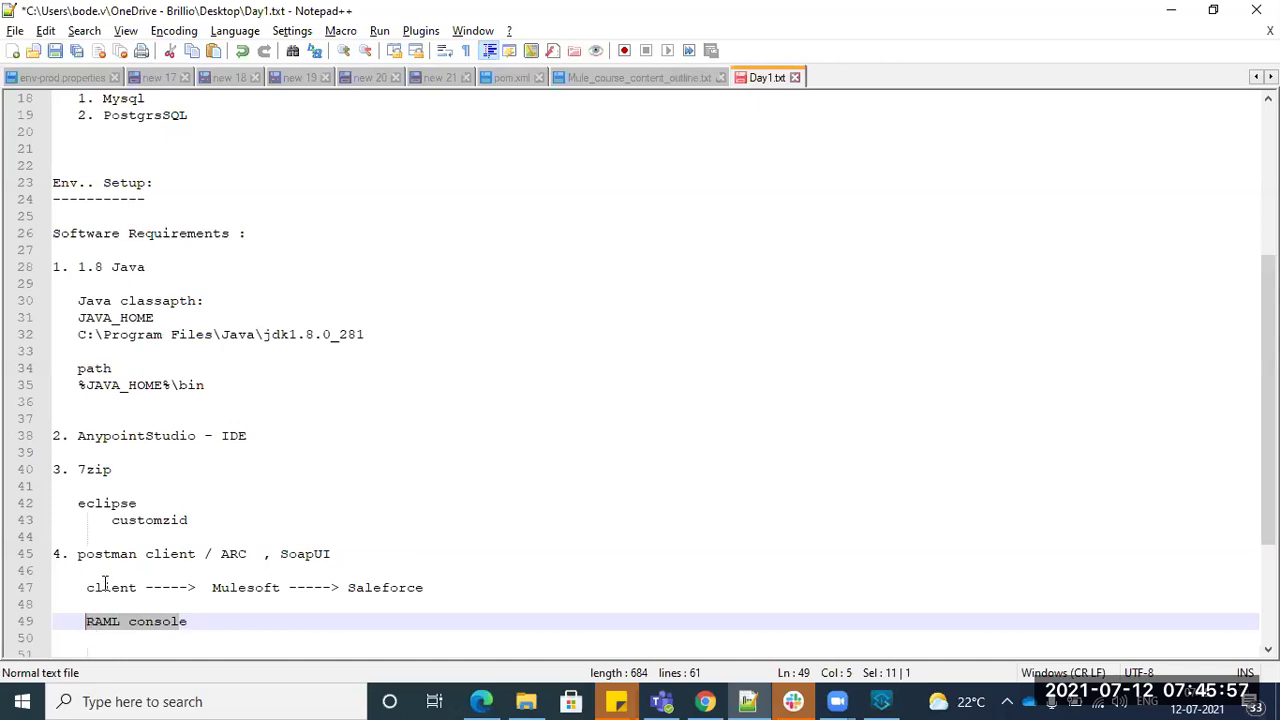
- Highlight postman client on line 45 and client and Mulesoft on line 47 to explain the flow
{"action": "double_click", "coordinate": [108, 589]}
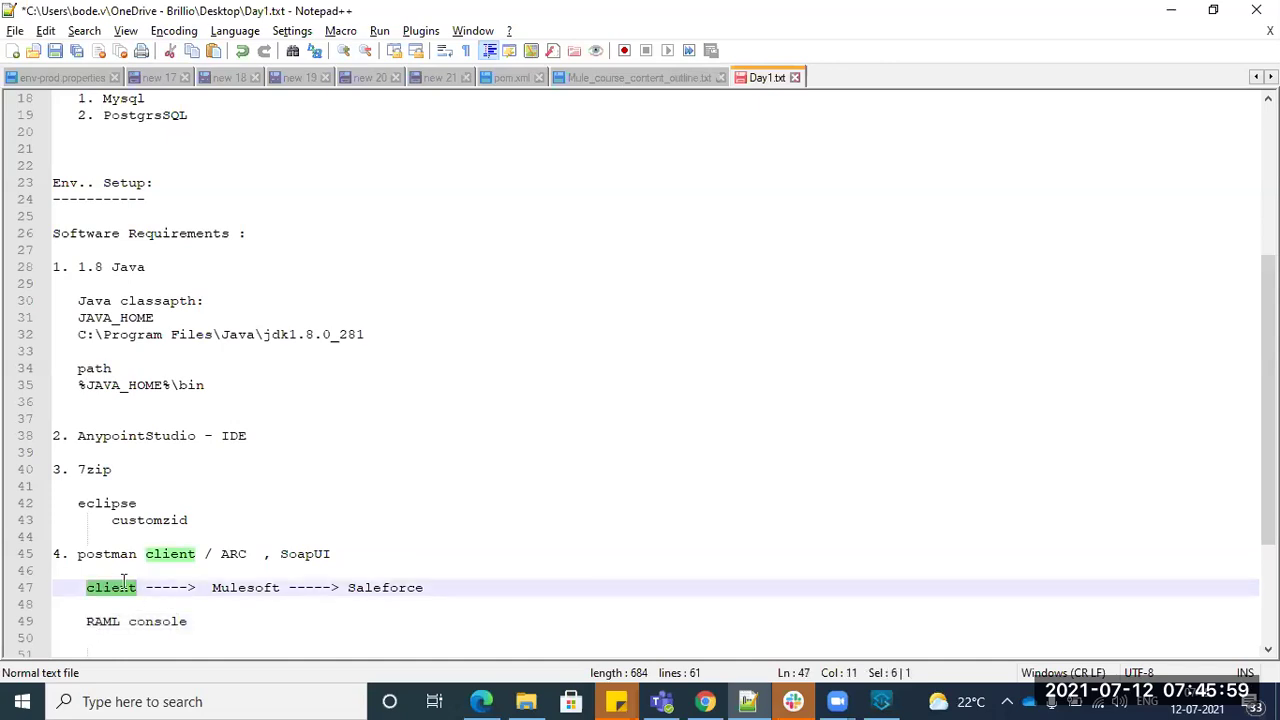
{"action": "left_click_drag", "start_coordinate": [94, 556], "coordinate": [194, 556]}
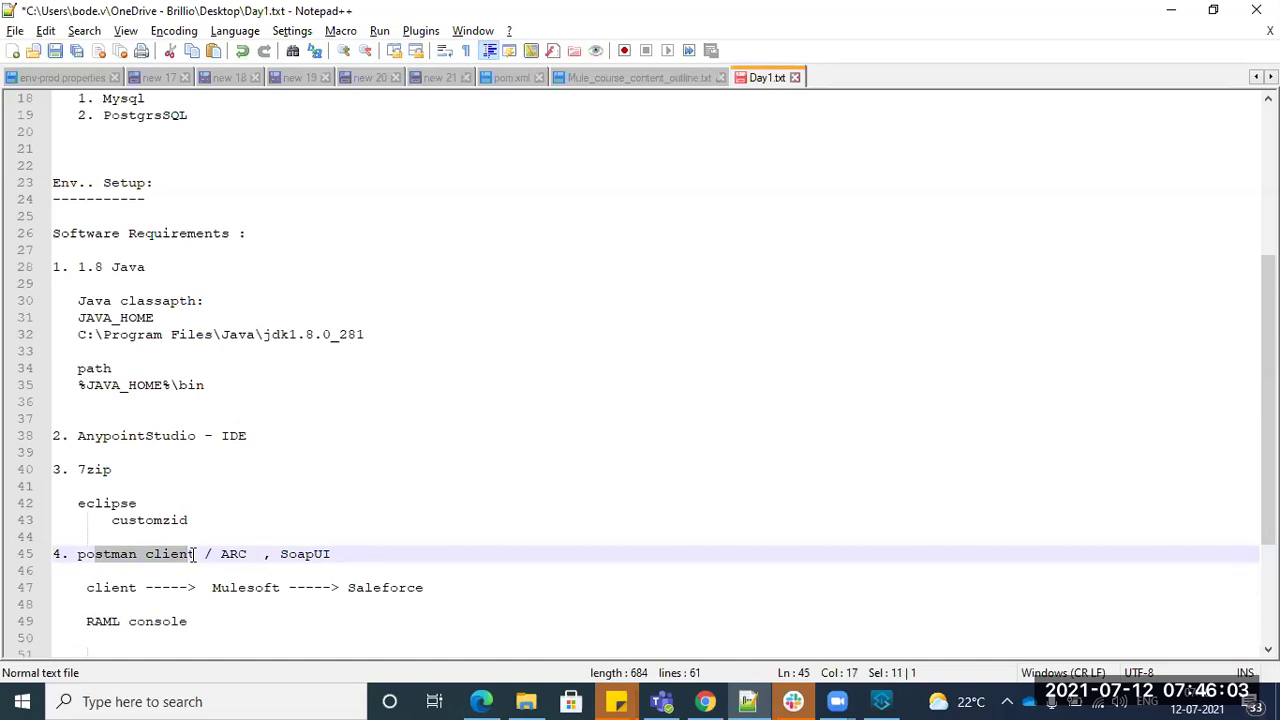
{"action": "double_click", "coordinate": [232, 590]}
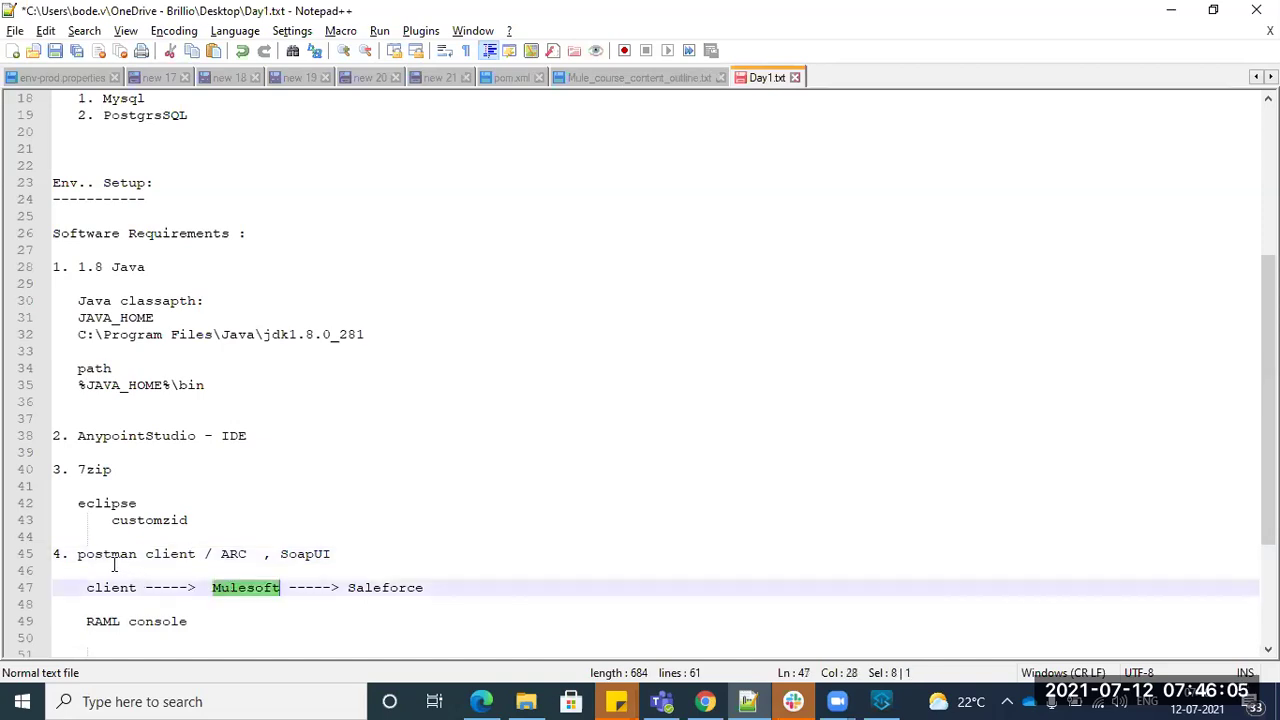
{"action": "left_click_drag", "start_coordinate": [78, 554], "coordinate": [192, 555]}
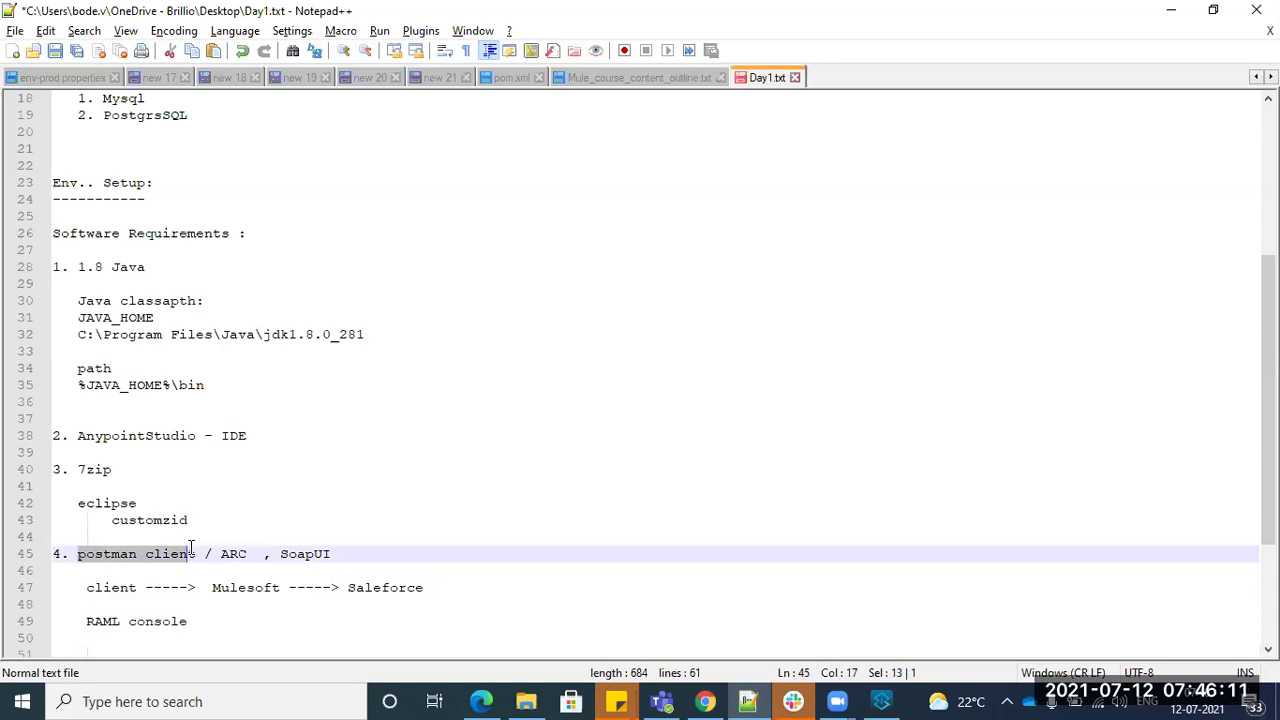
{"action": "double_click", "coordinate": [232, 590]}
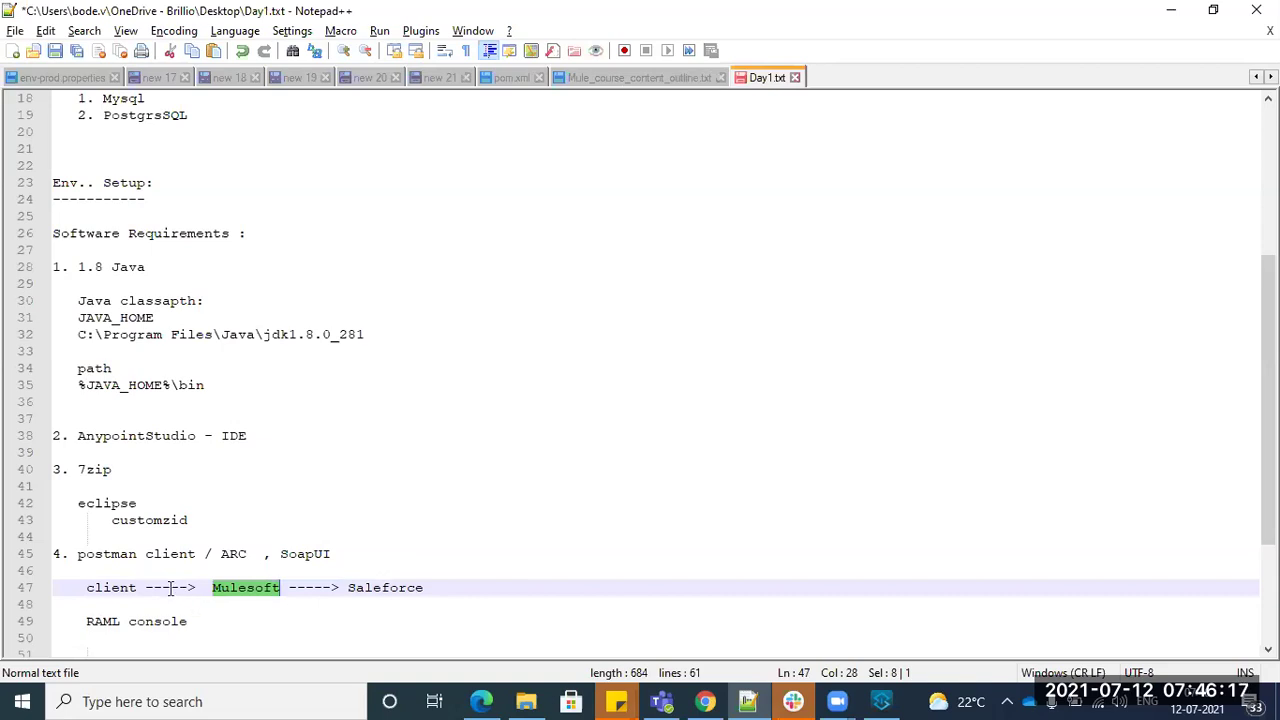
{"action": "left_click_drag", "start_coordinate": [87, 587], "coordinate": [425, 581]}
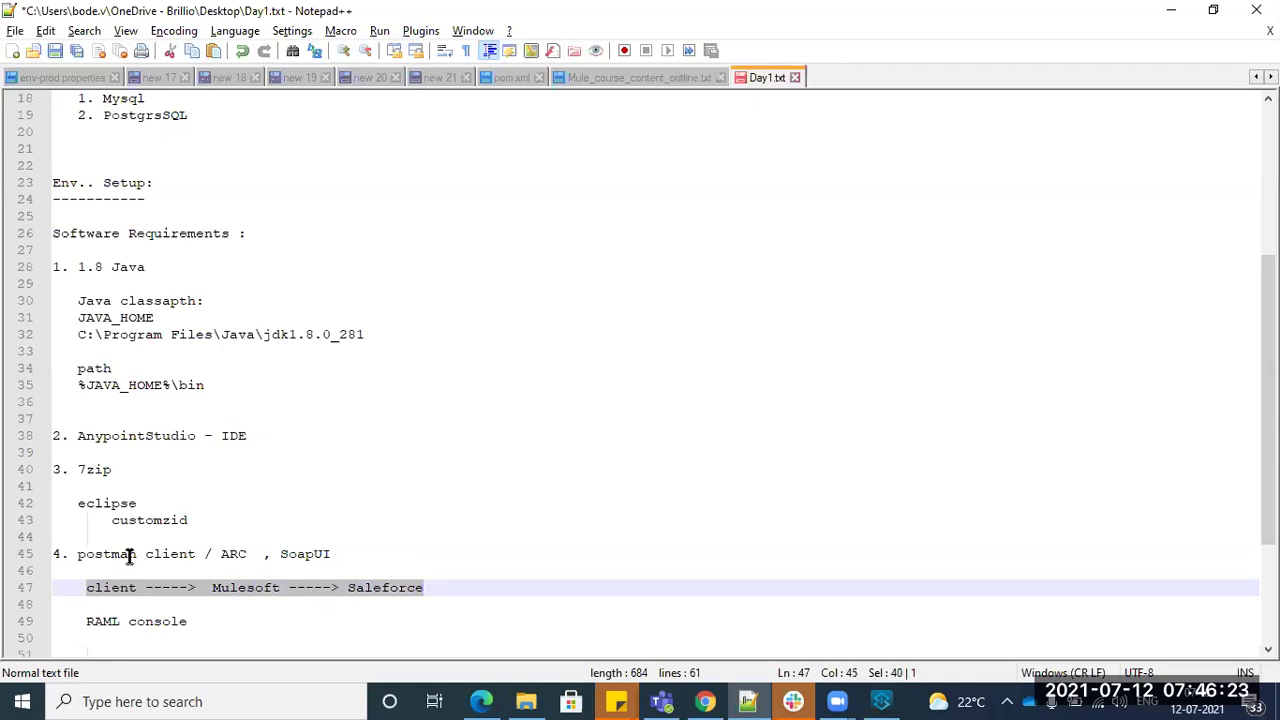
{"action": "left_click_drag", "start_coordinate": [85, 555], "coordinate": [246, 574]}
{"action": "double_click", "coordinate": [248, 588]}
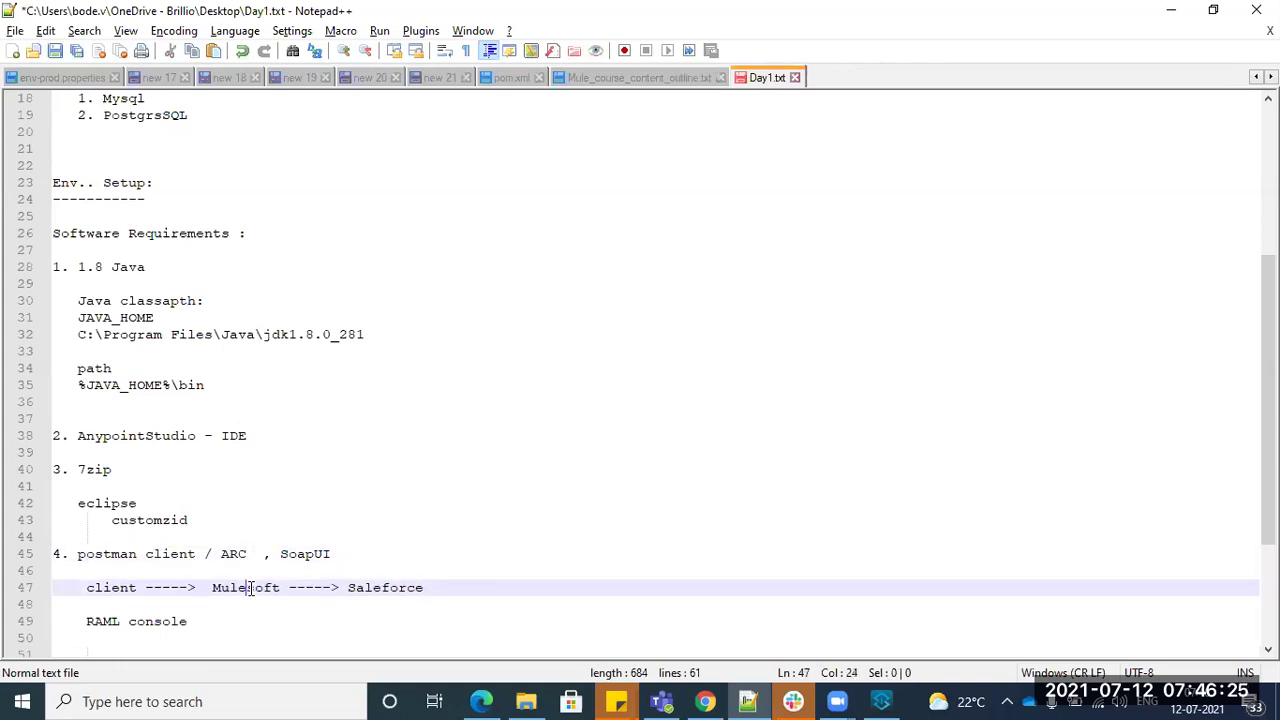
- Correct Mulesoft to MuleSoft on line 47 and highlight SoapUI on line 45
{"action": "left_click", "coordinate": [255, 587]}
{"action": "key", "text": "BackSpace"}
{"action": "type", "text": "S"}
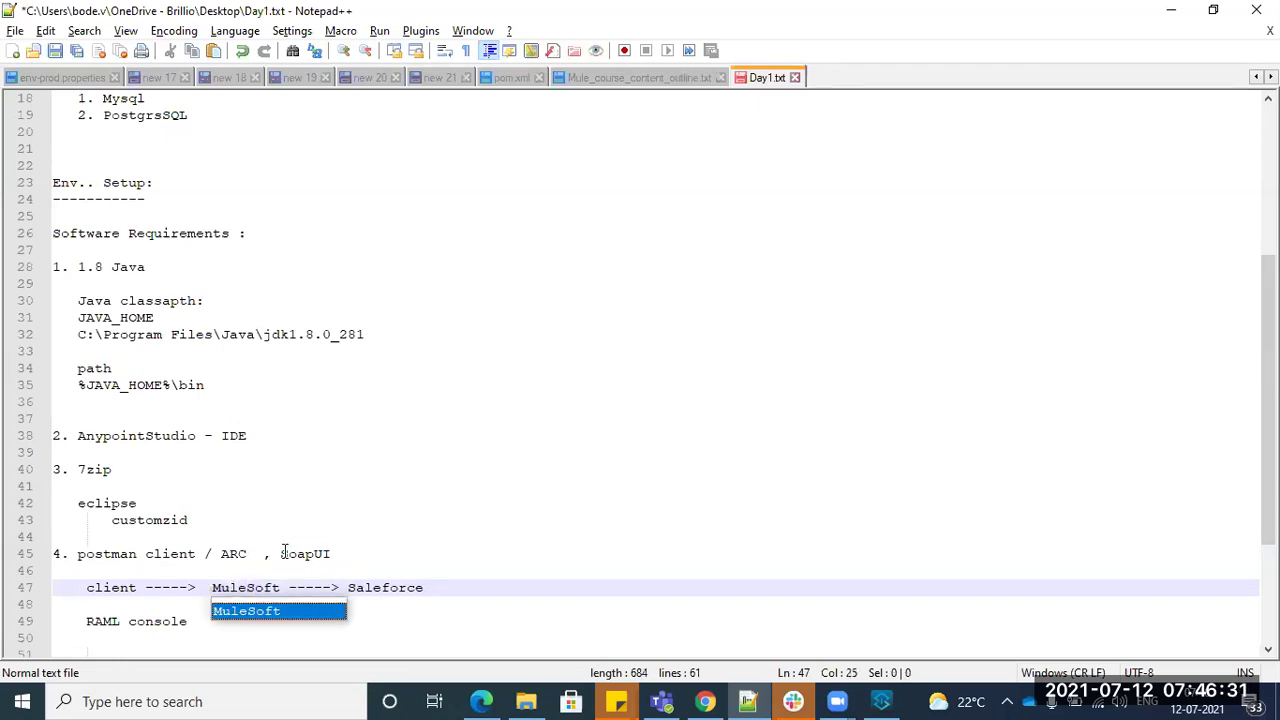
{"action": "double_click", "coordinate": [326, 554]}
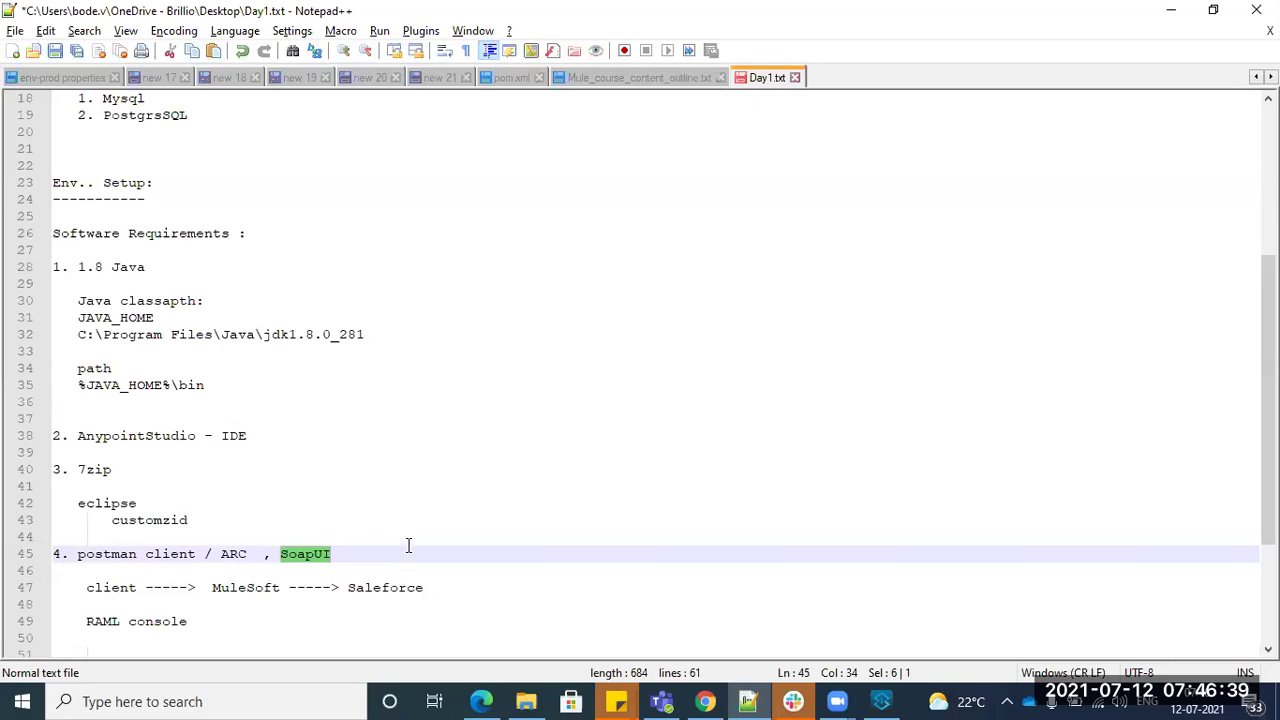
{"action": "key", "text": "alt+Tab"}
{"action": "key", "text": "alt+Tab"}
{"action": "key", "text": "alt+Tab"}
{"action": "key", "text": "alt+Tab"}
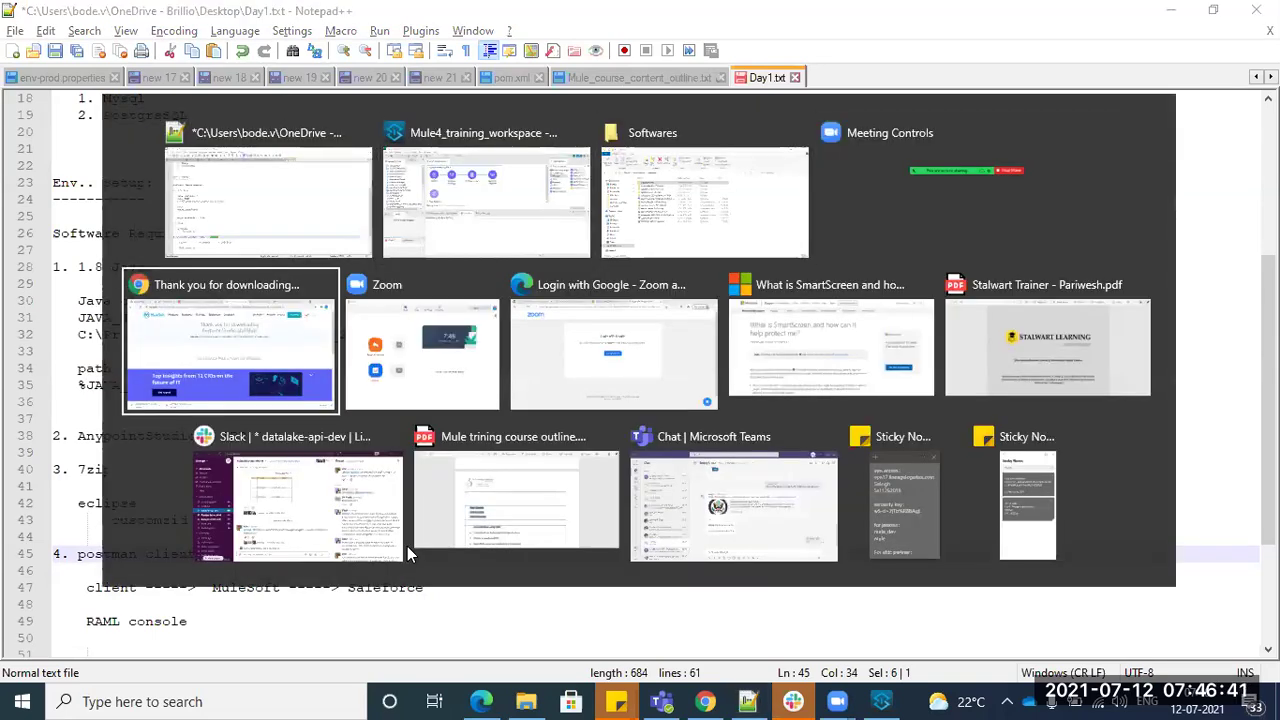
- Enter 'postman client' in a new Chrome tab's address bar
{"action": "key", "text": "ctrl+t"}
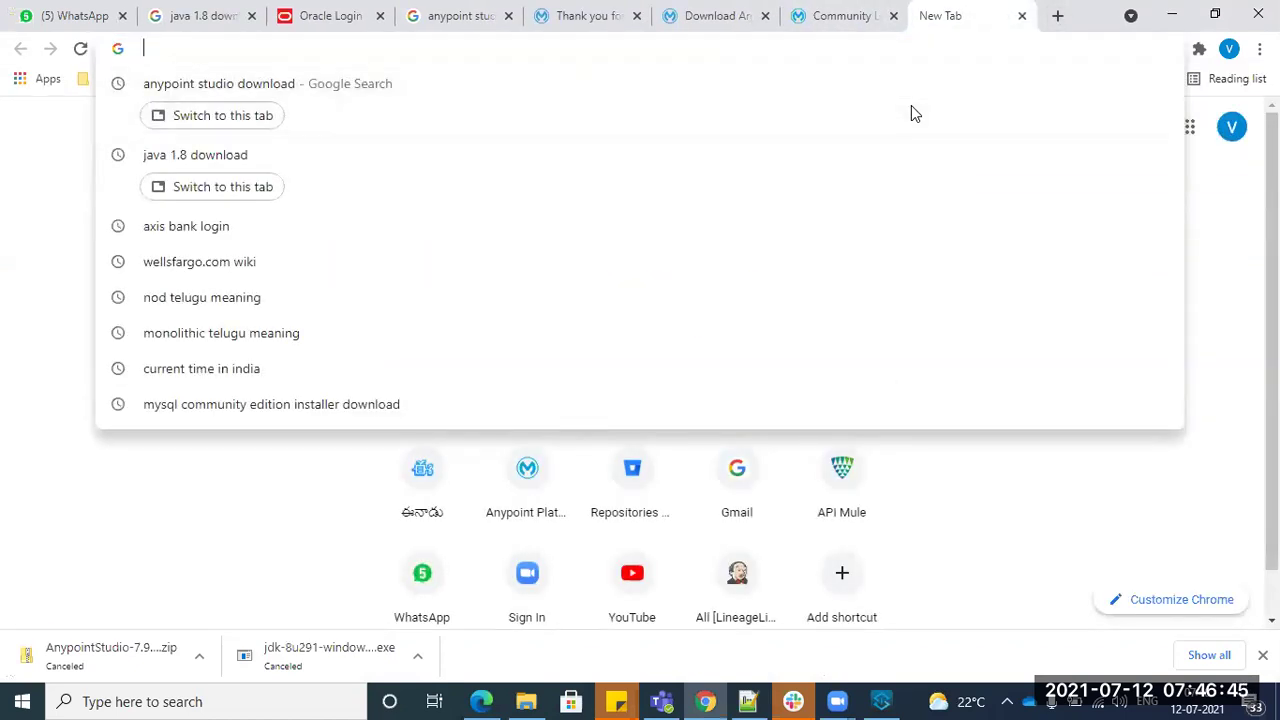
{"action": "type", "text": "cpo"}
{"action": "key", "text": "Escape"}
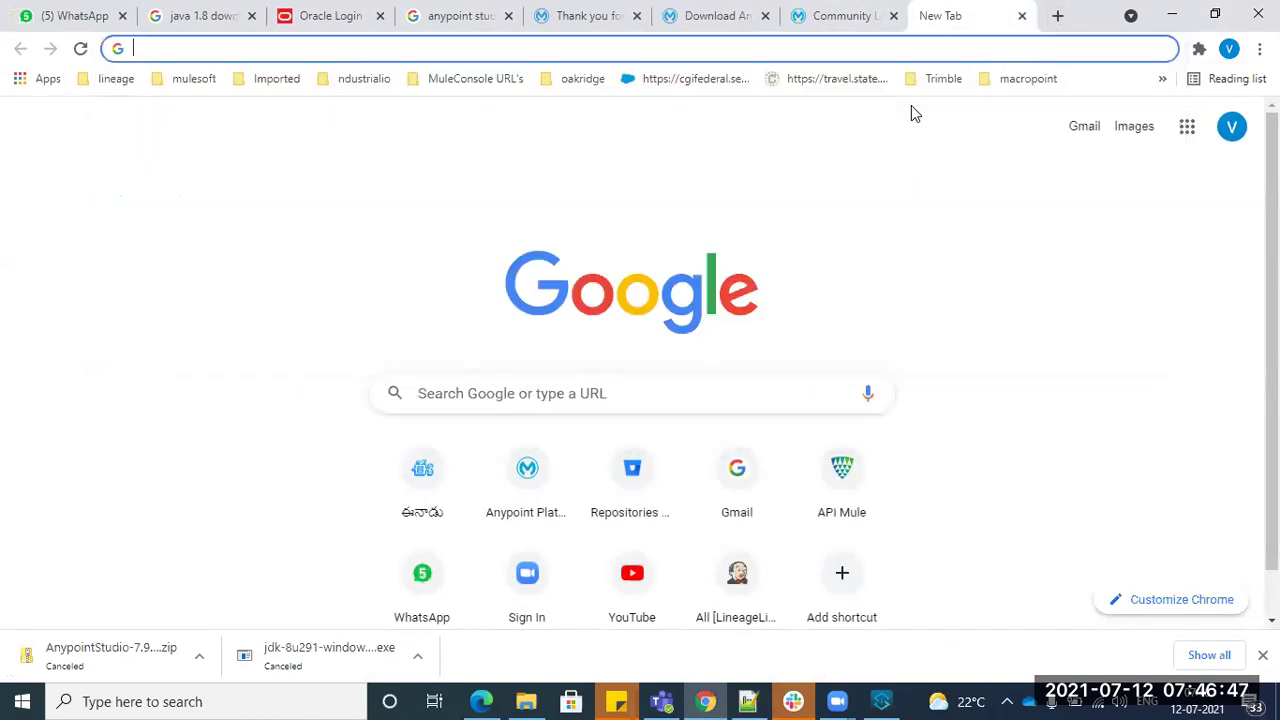
{"action": "type", "text": "cp"}
{"action": "key", "text": "BackSpace"}
{"action": "key", "text": "BackSpace"}
{"action": "type", "text": "po"}
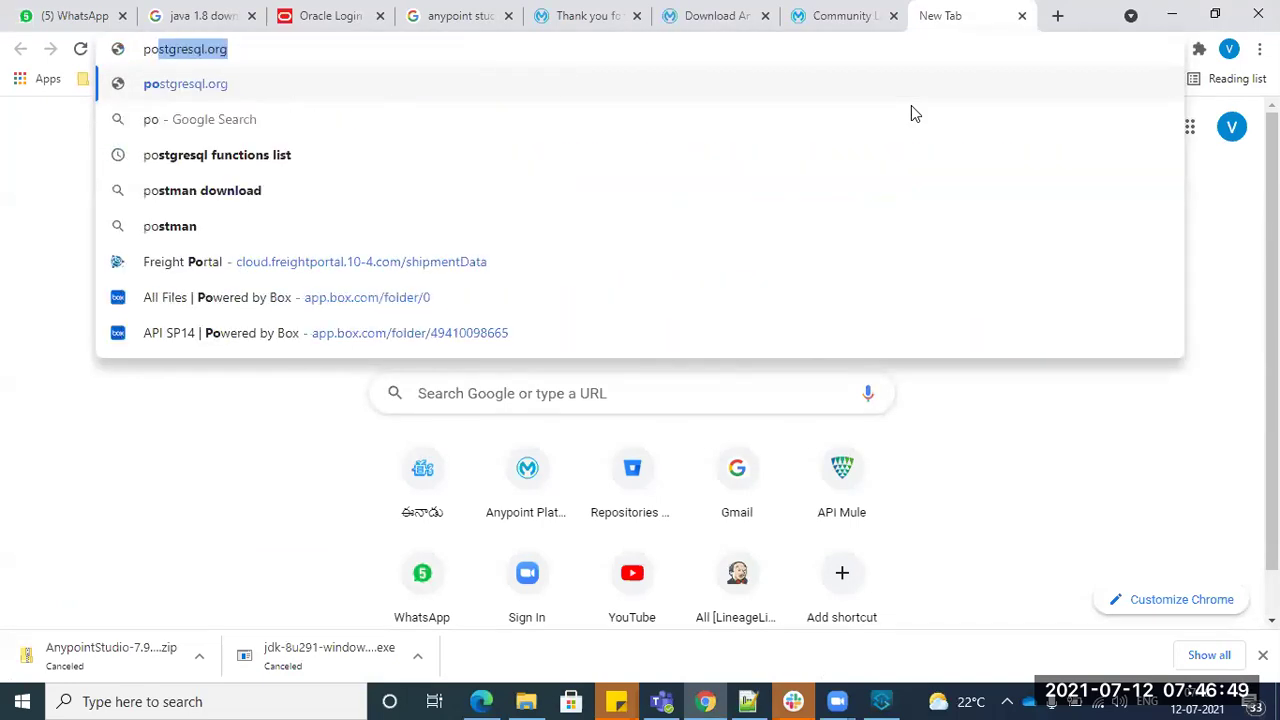
{"action": "type", "text": "st"}
{"action": "key", "text": "BackSpace"}
{"action": "type", "text": "st"}
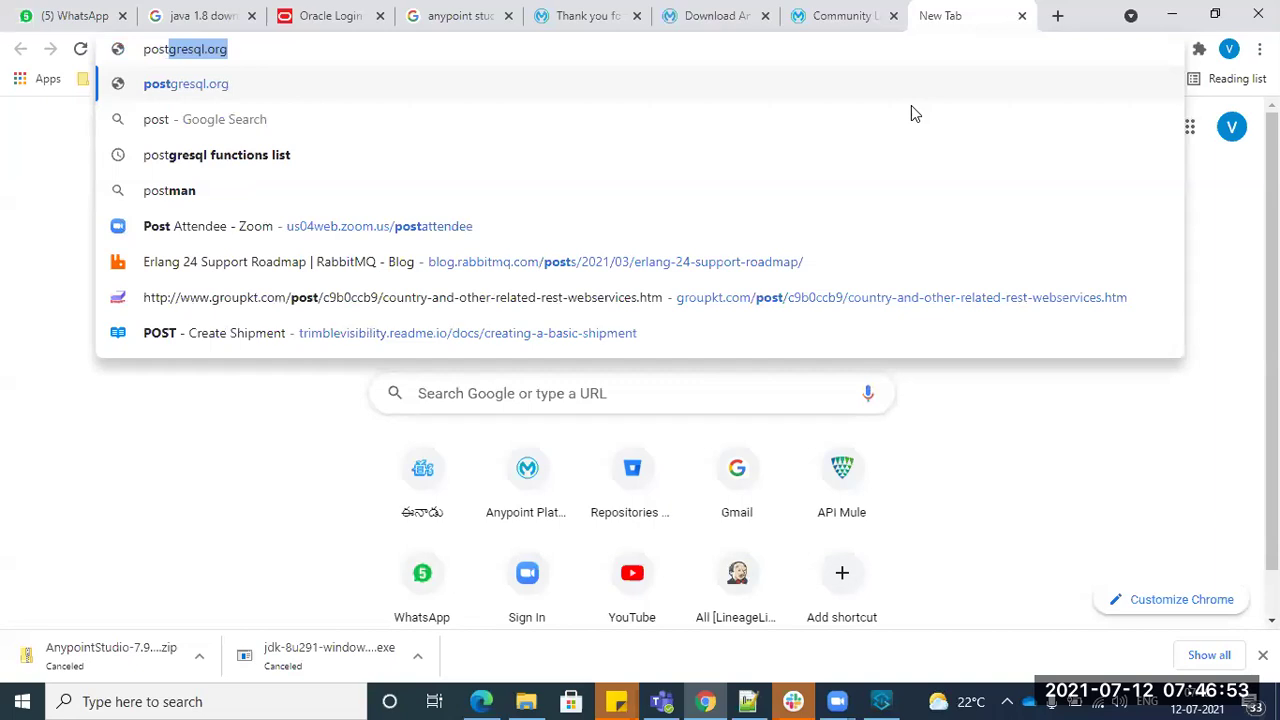
{"action": "type", "text": "man cliet"}
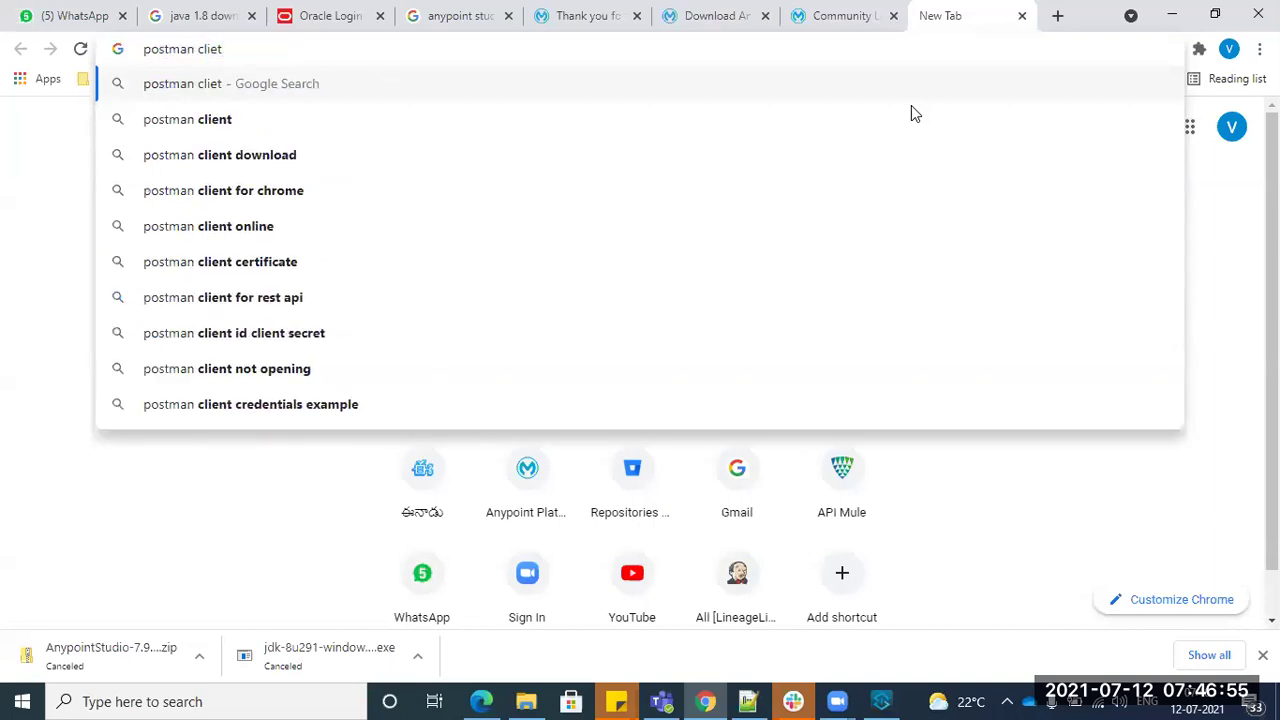
{"action": "key", "text": "BackSpace"}
{"action": "key", "text": "BackSpace"}
{"action": "type", "text": "nt"}
{"action": "key", "text": "BackSpace"}
{"action": "key", "text": "BackSpace"}
{"action": "type", "text": "ent"}
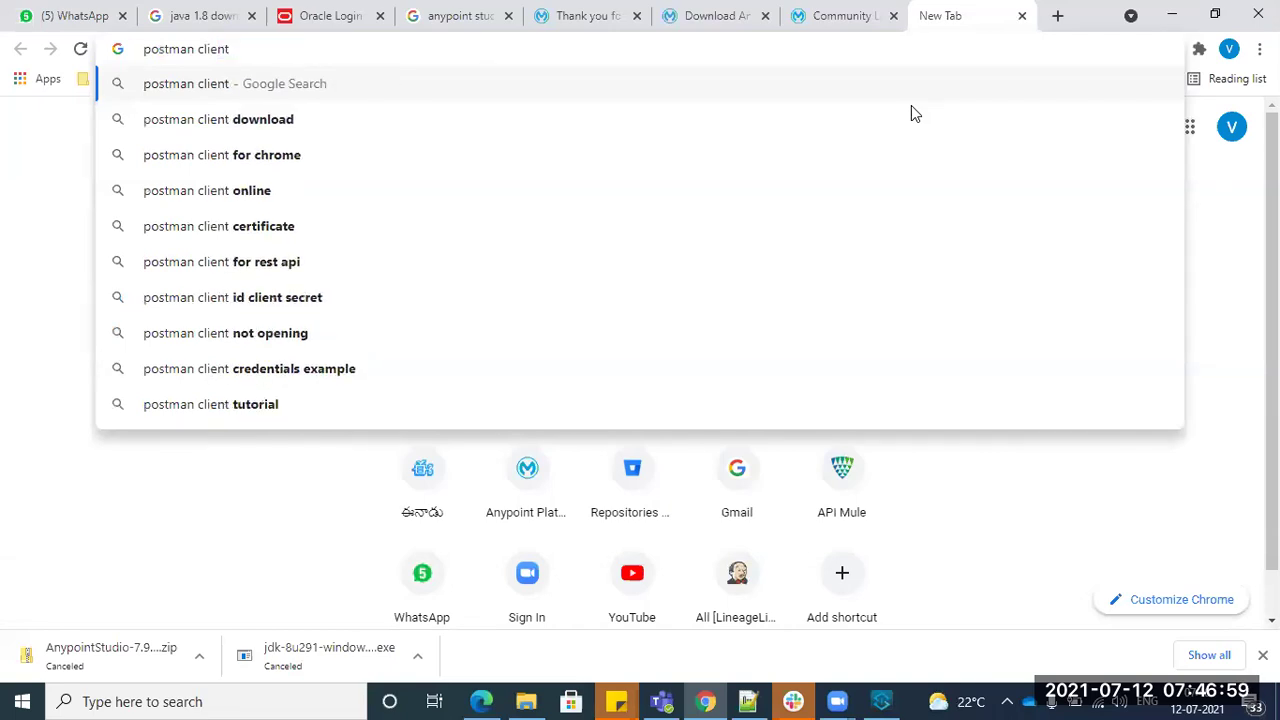
- Search postman client for chrome and open the Postman Chrome Web Store result
{"action": "left_click", "coordinate": [283, 160]}
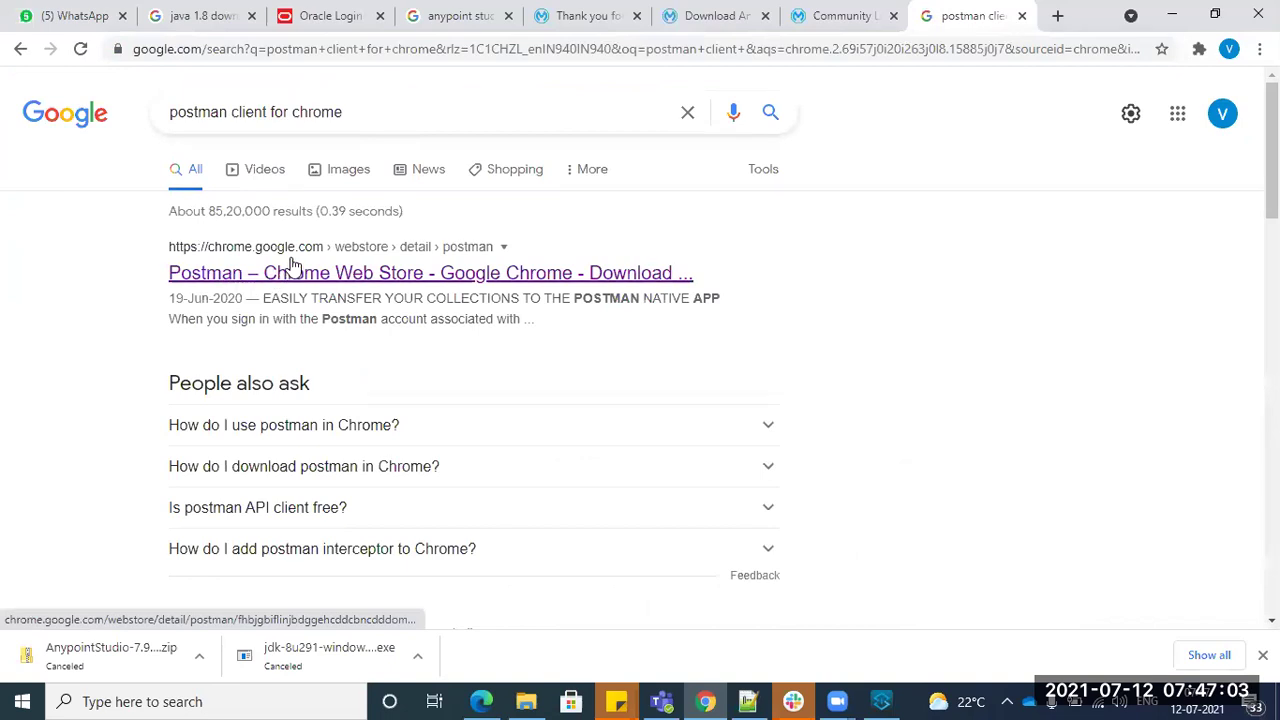
{"action": "left_click", "coordinate": [298, 256]}
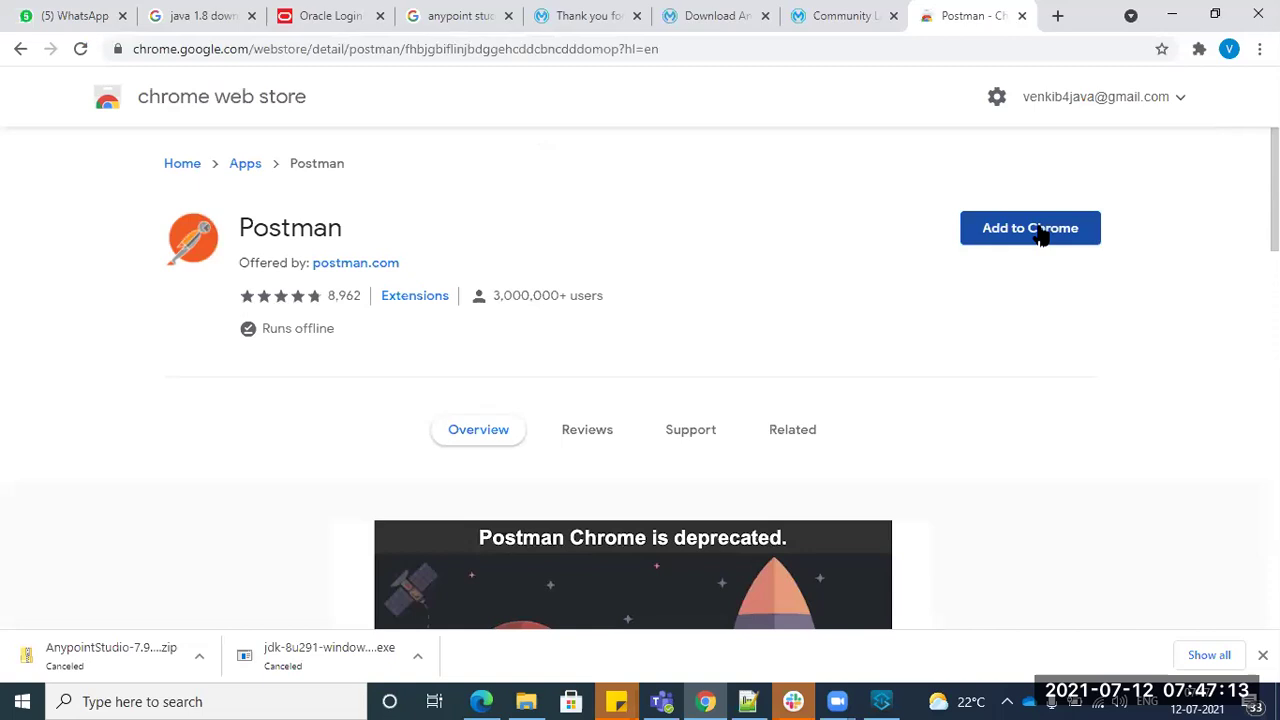
- Sign out of the Google account and go back to the Postman web store page
{"action": "left_click", "coordinate": [1229, 50]}
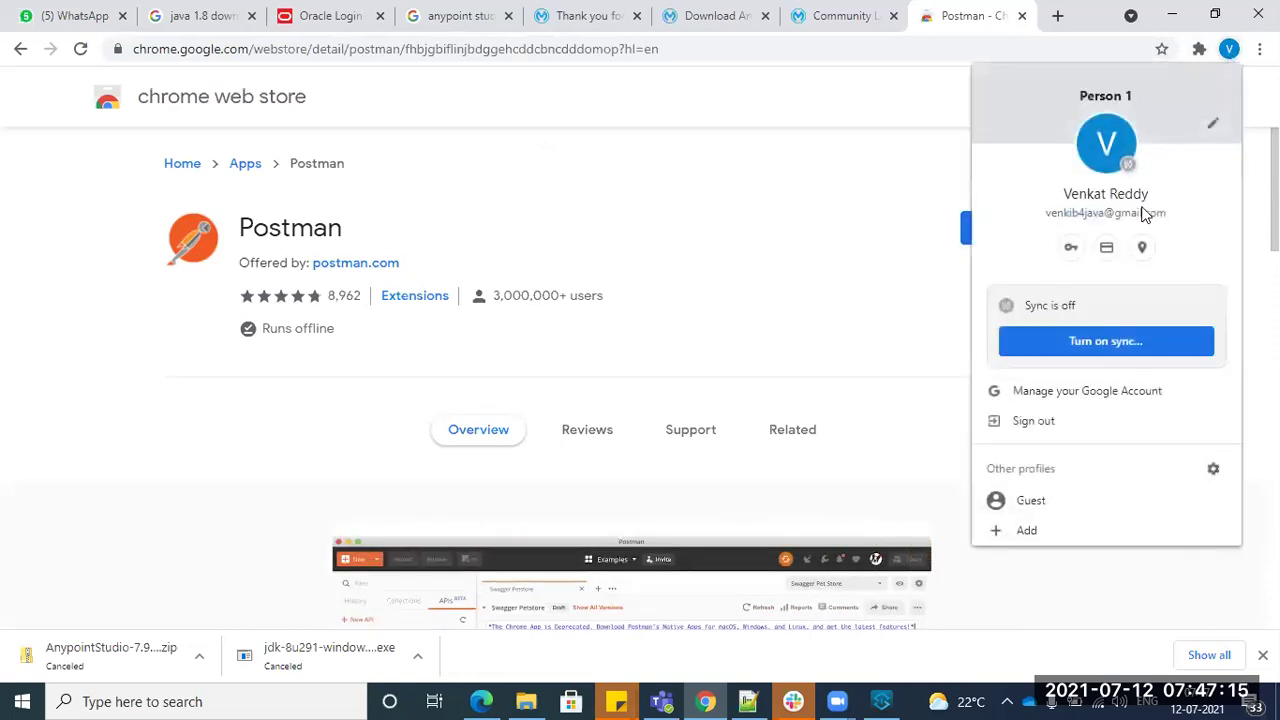
{"action": "left_click", "coordinate": [1048, 424]}
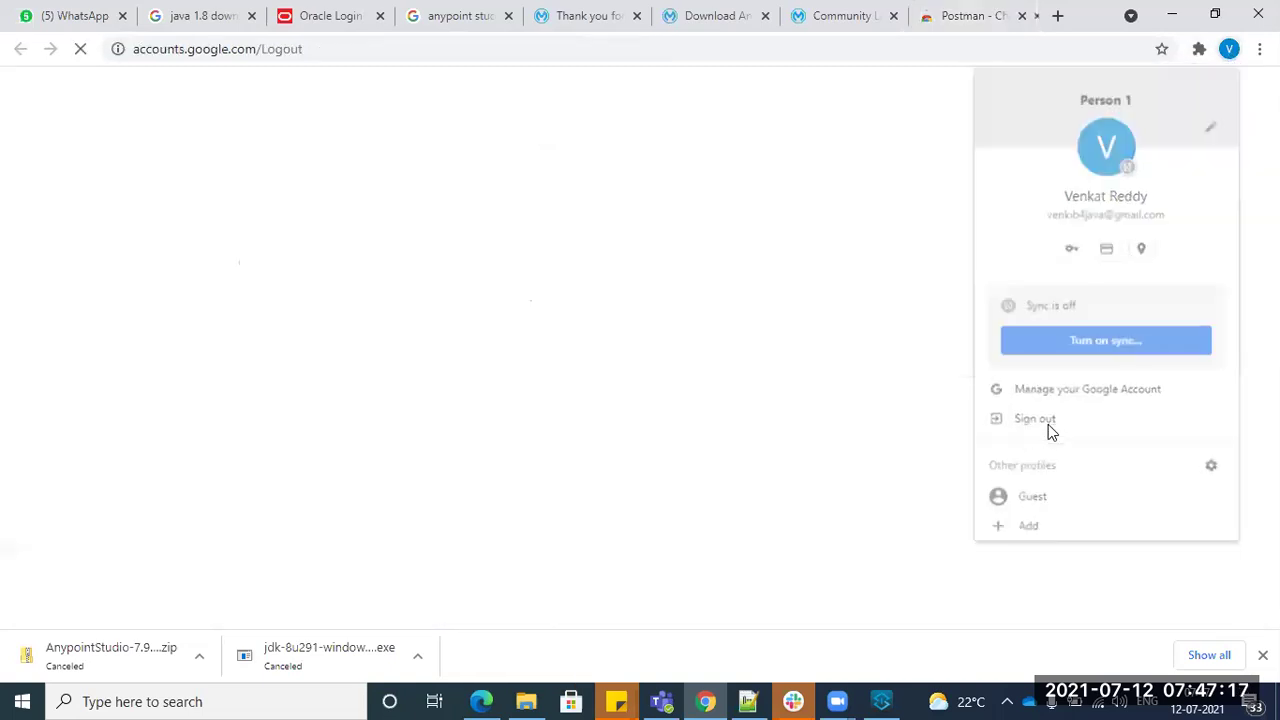
{"action": "left_click", "coordinate": [858, 15]}
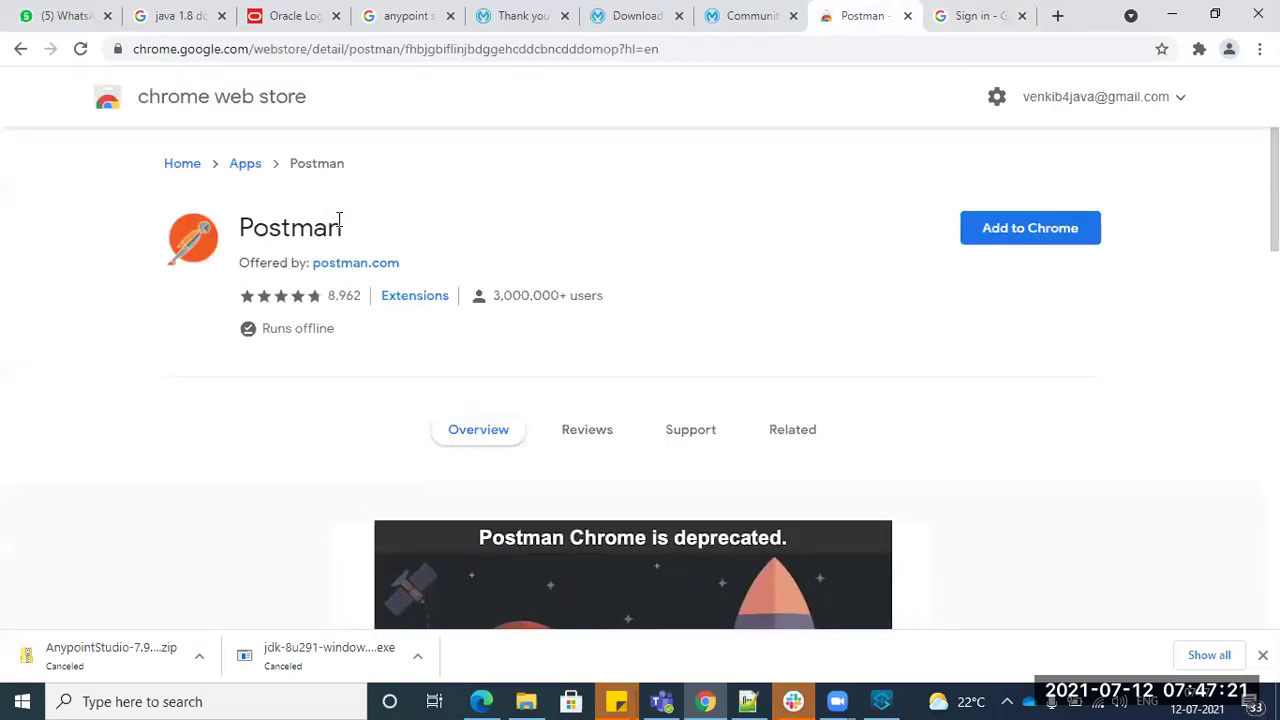
- Find 'postman' in Windows search and open the installed Postman desktop app
{"action": "left_click", "coordinate": [257, 699]}
{"action": "type", "text": "post"}
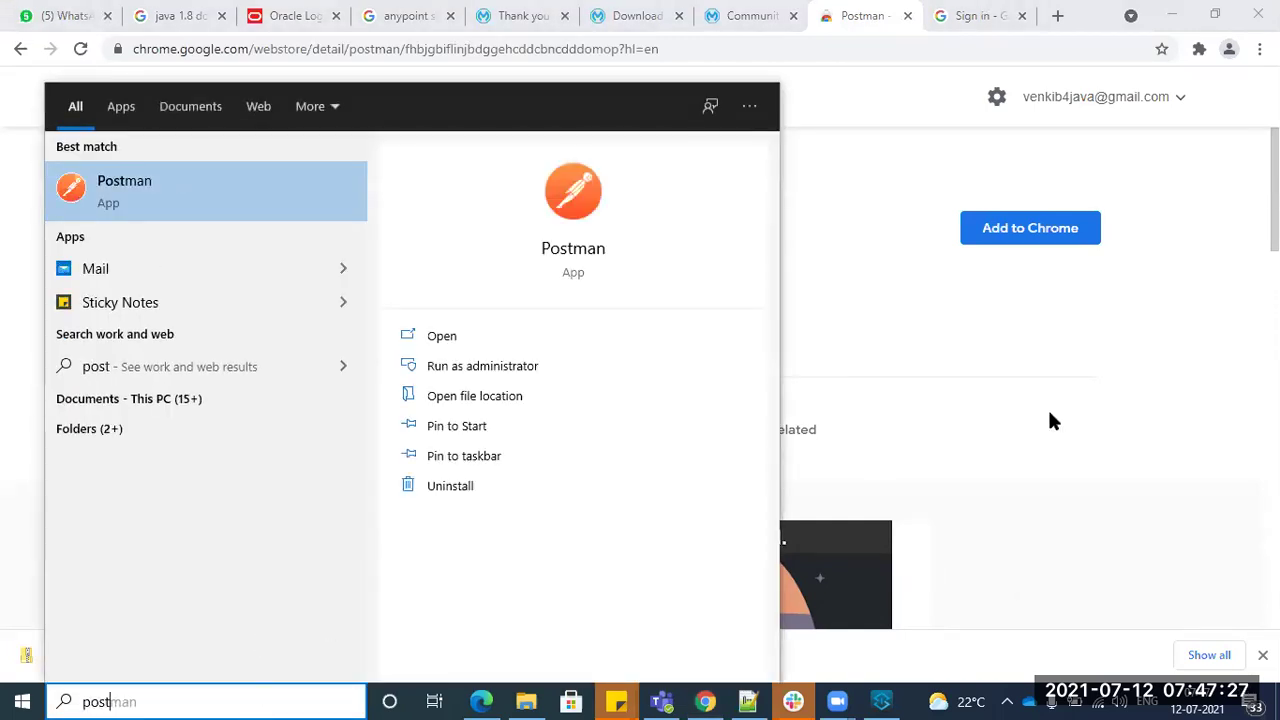
{"action": "type", "text": "man"}
{"action": "left_click", "coordinate": [287, 199]}
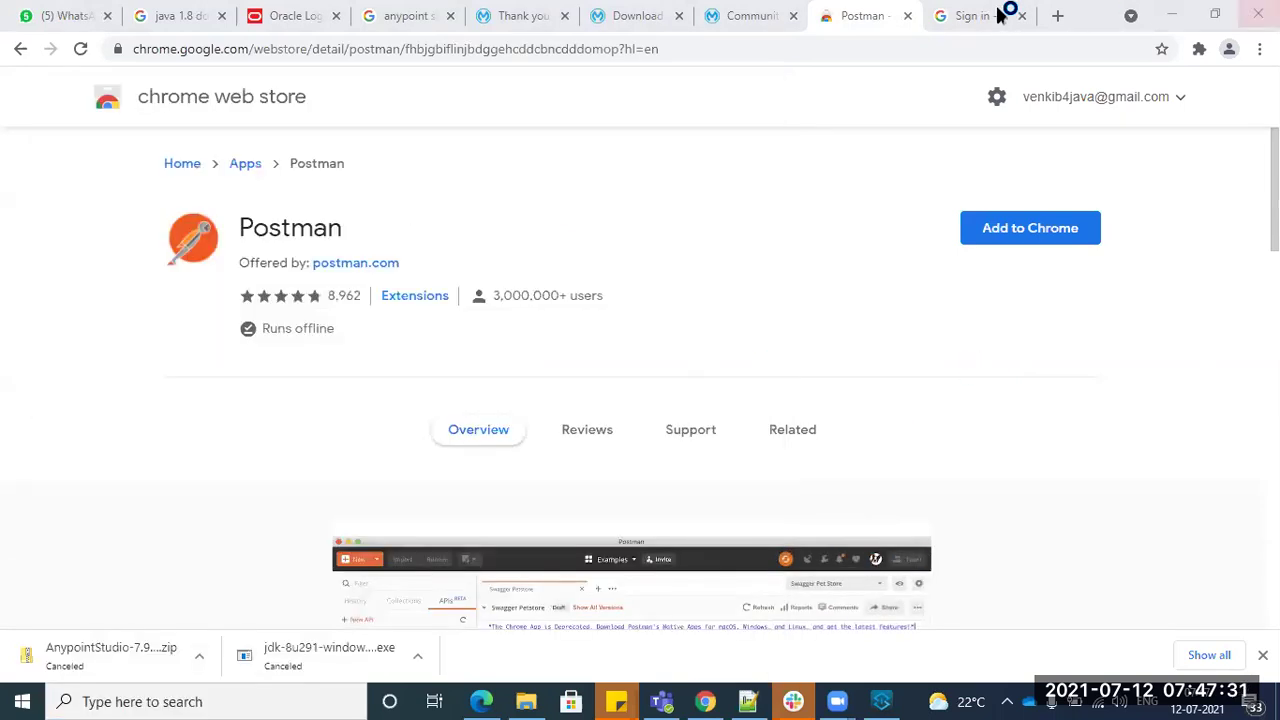
- Add Postman to Chrome from the web store and confirm with Add app
{"action": "left_click", "coordinate": [985, 15]}
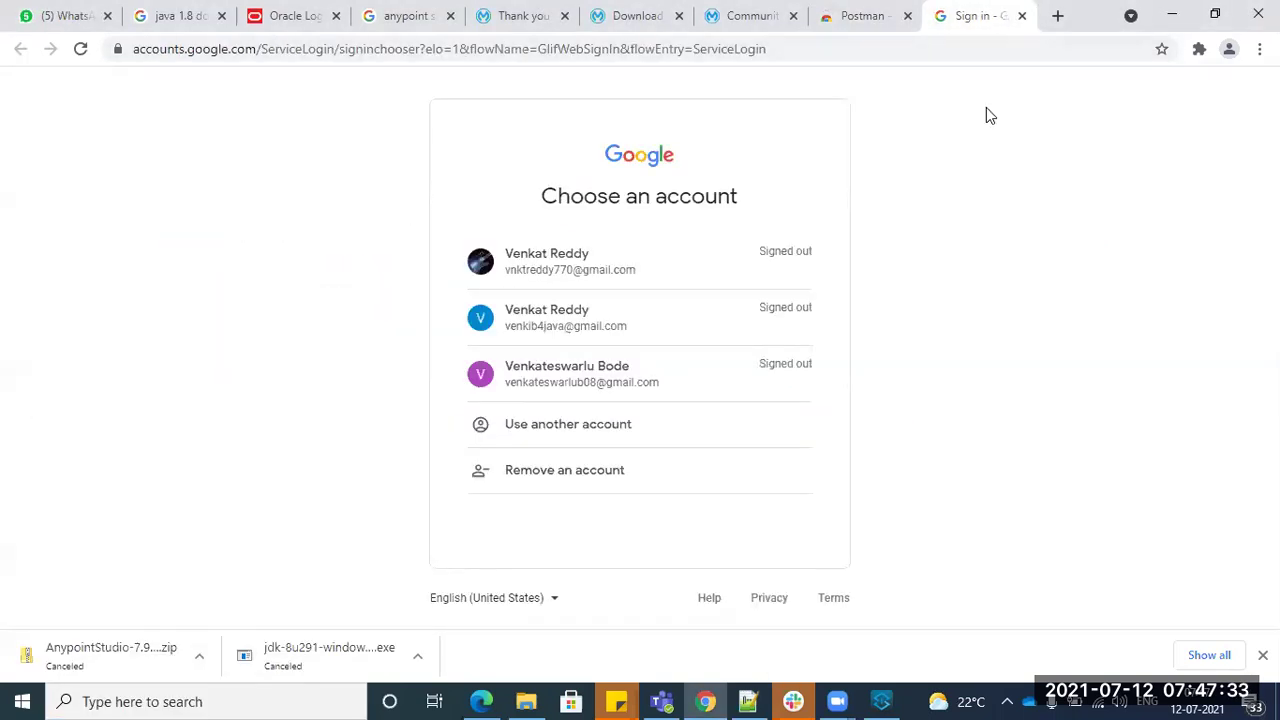
{"action": "key", "text": "ctrl+t"}
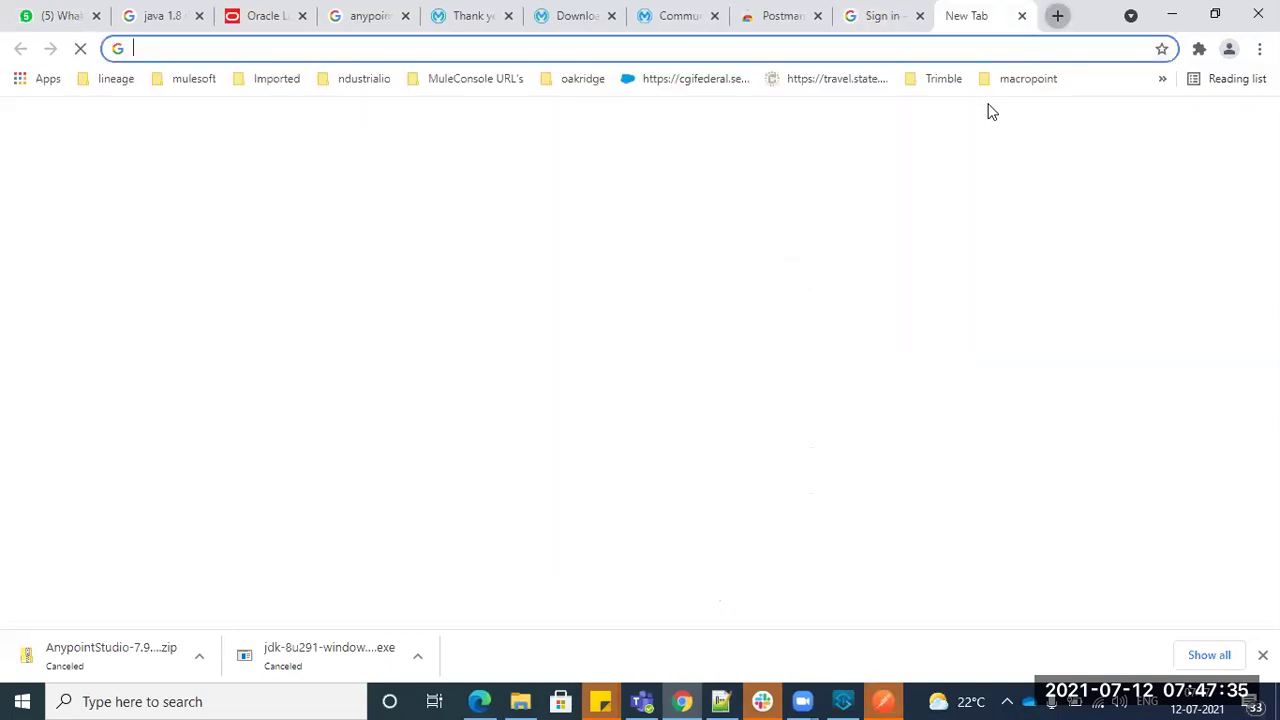
{"action": "left_click", "coordinate": [806, 10]}
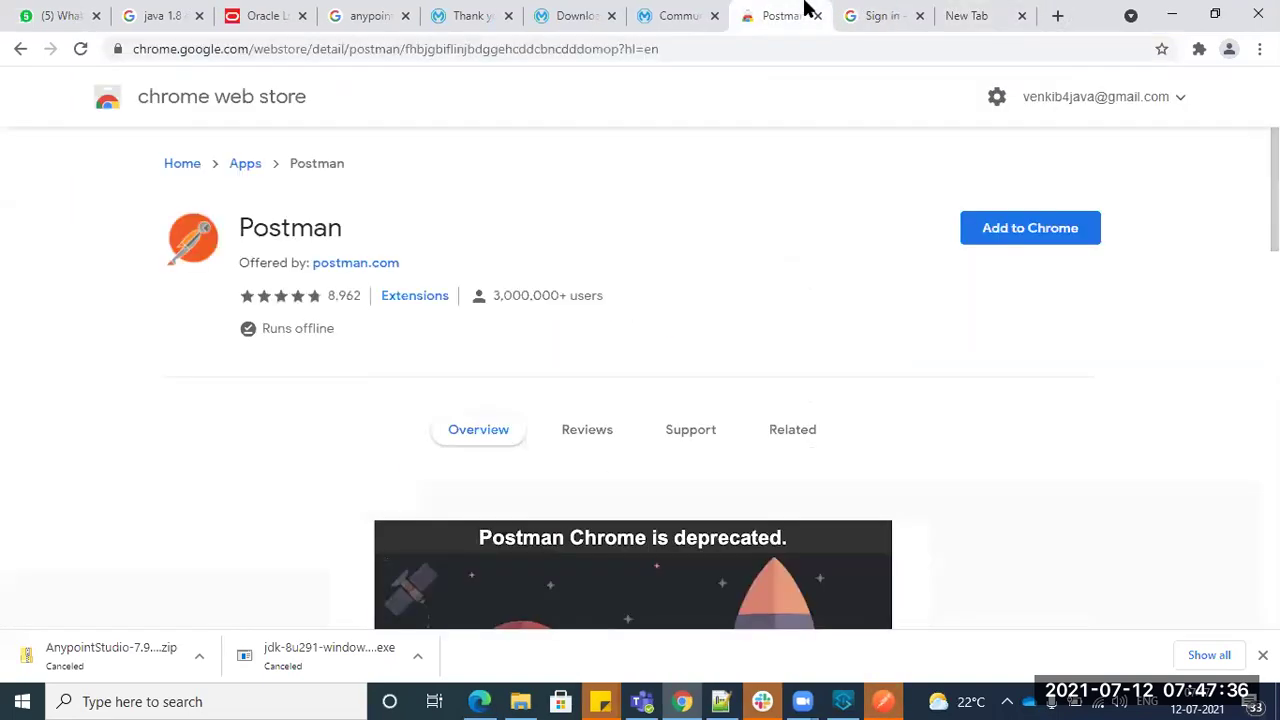
{"action": "left_click", "coordinate": [1020, 234]}
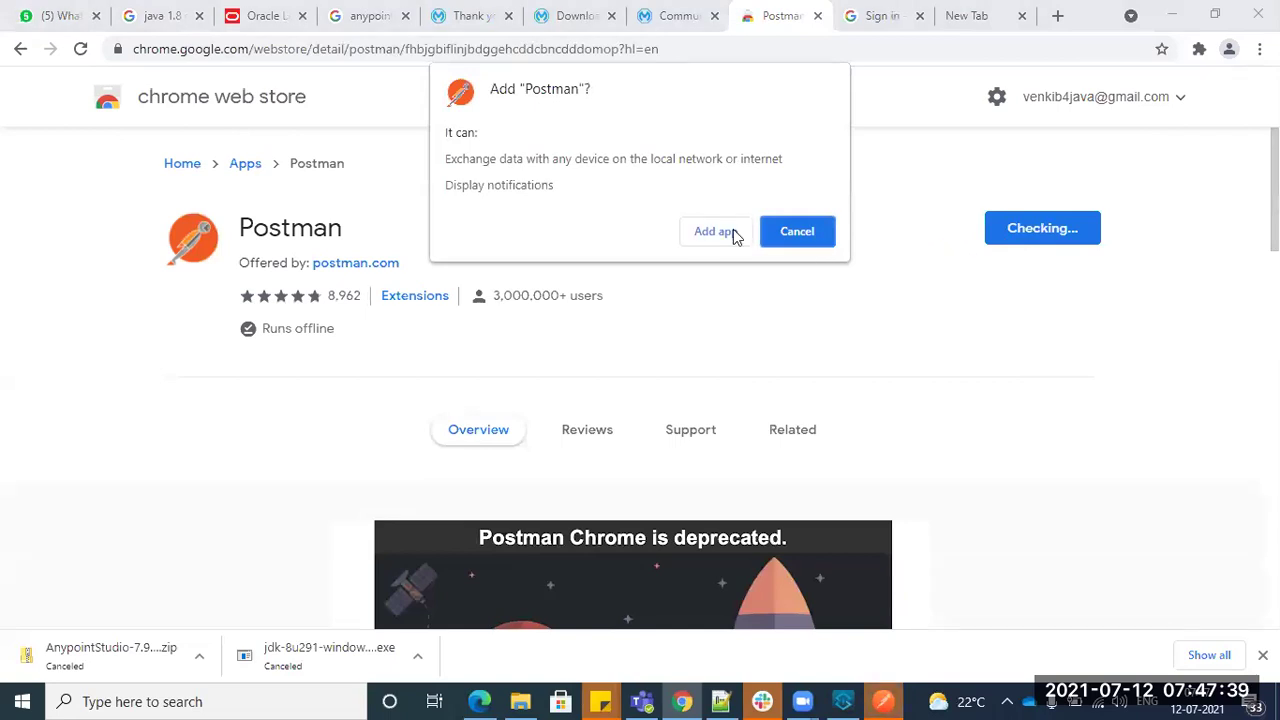
{"action": "left_click", "coordinate": [734, 232]}
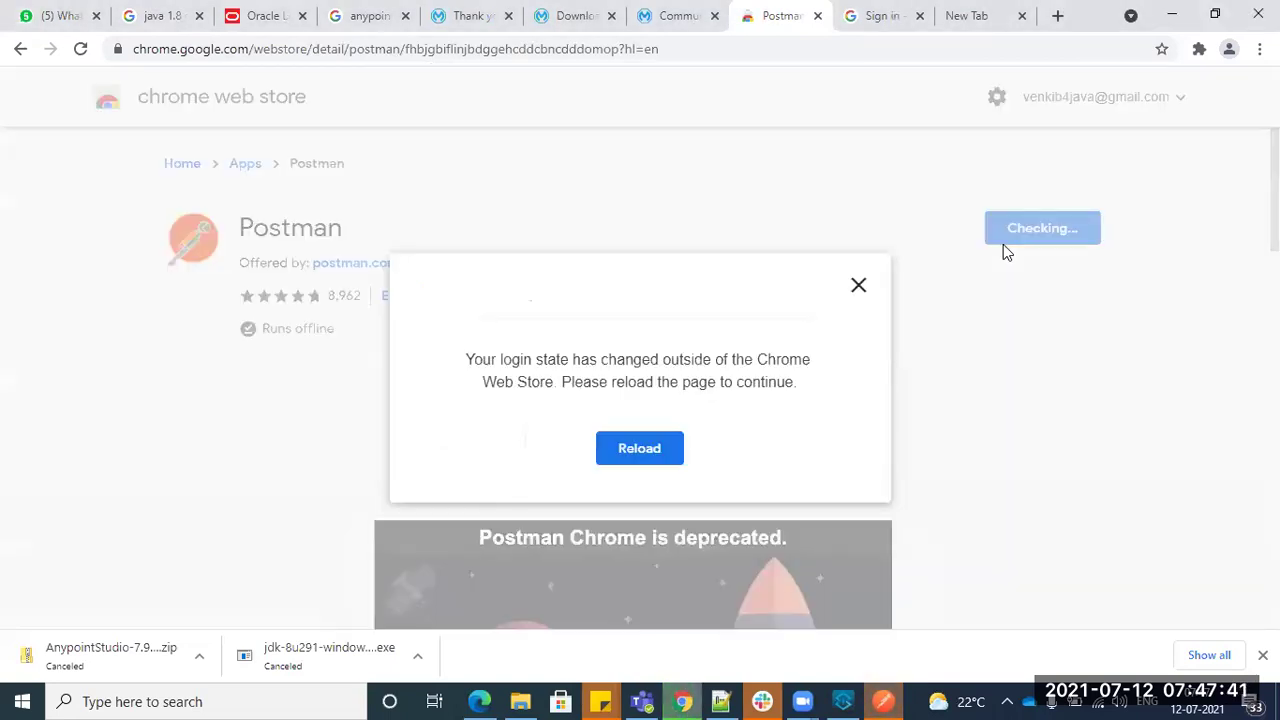
- Reload to continue the install, then launch Postman from the chrome://apps page
{"action": "left_click", "coordinate": [639, 449]}
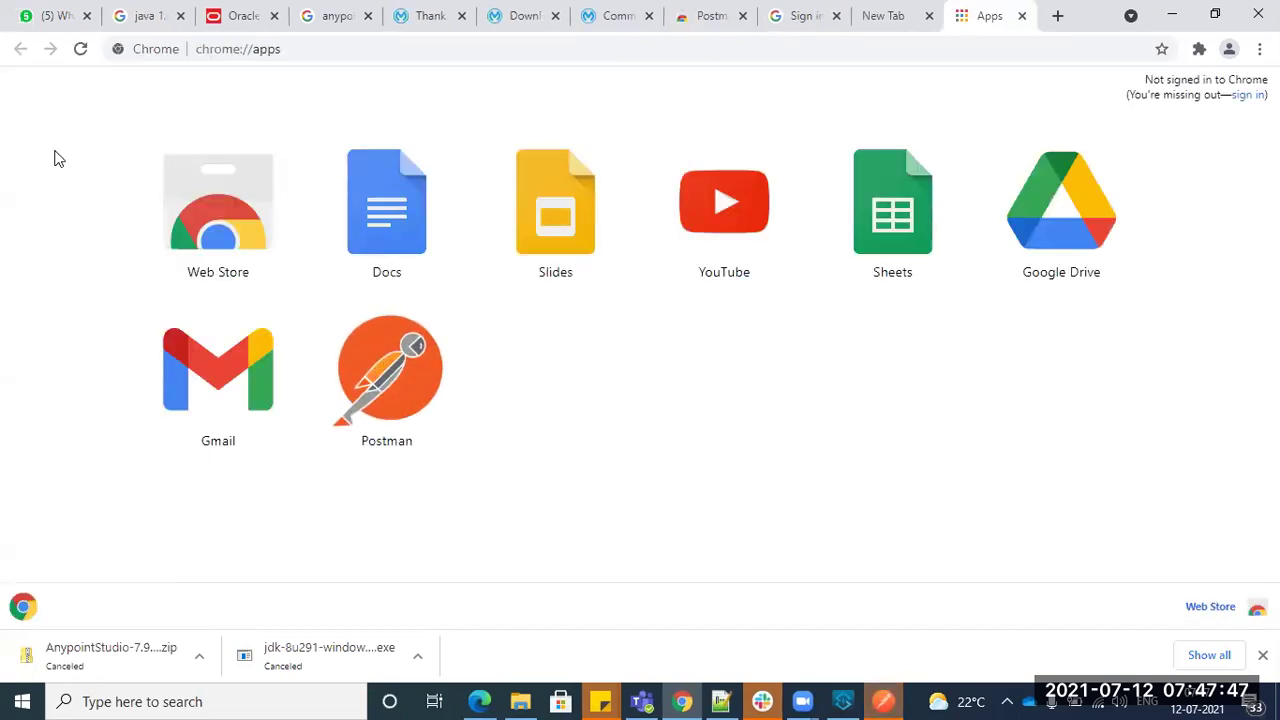
{"action": "left_click", "coordinate": [268, 50]}
{"action": "double_click", "coordinate": [268, 50]}
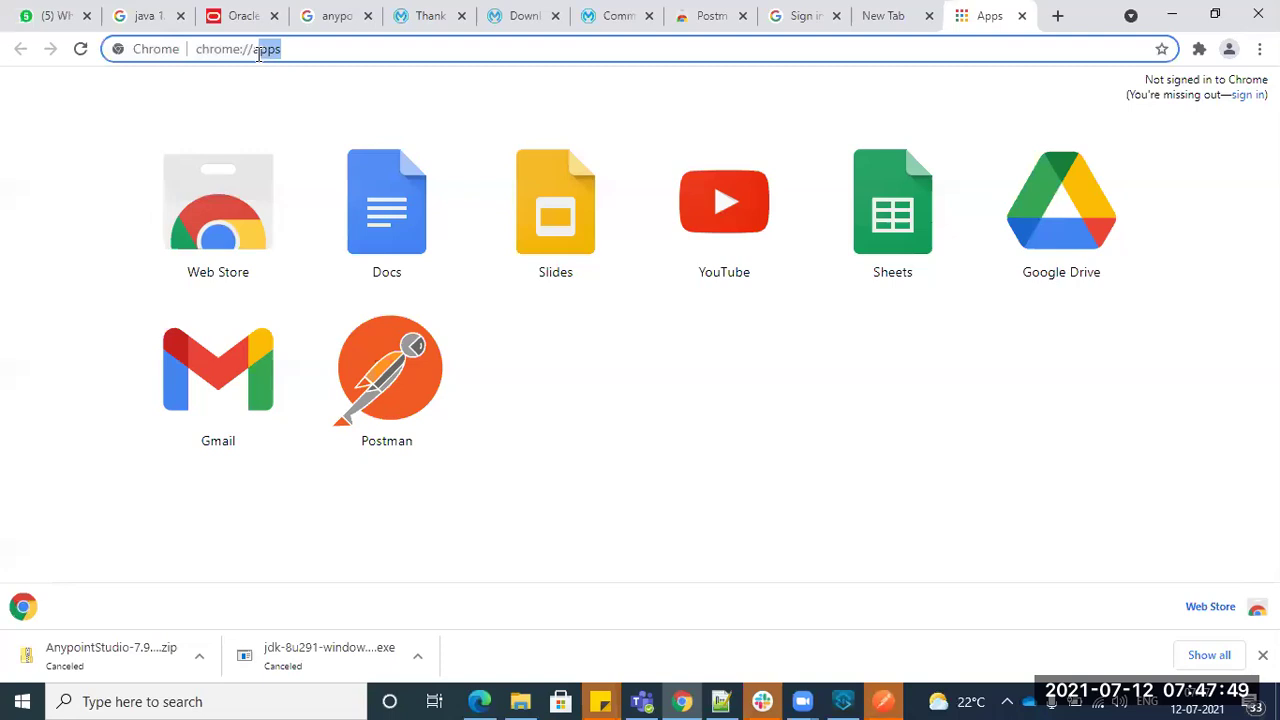
{"action": "left_click", "coordinate": [409, 424]}
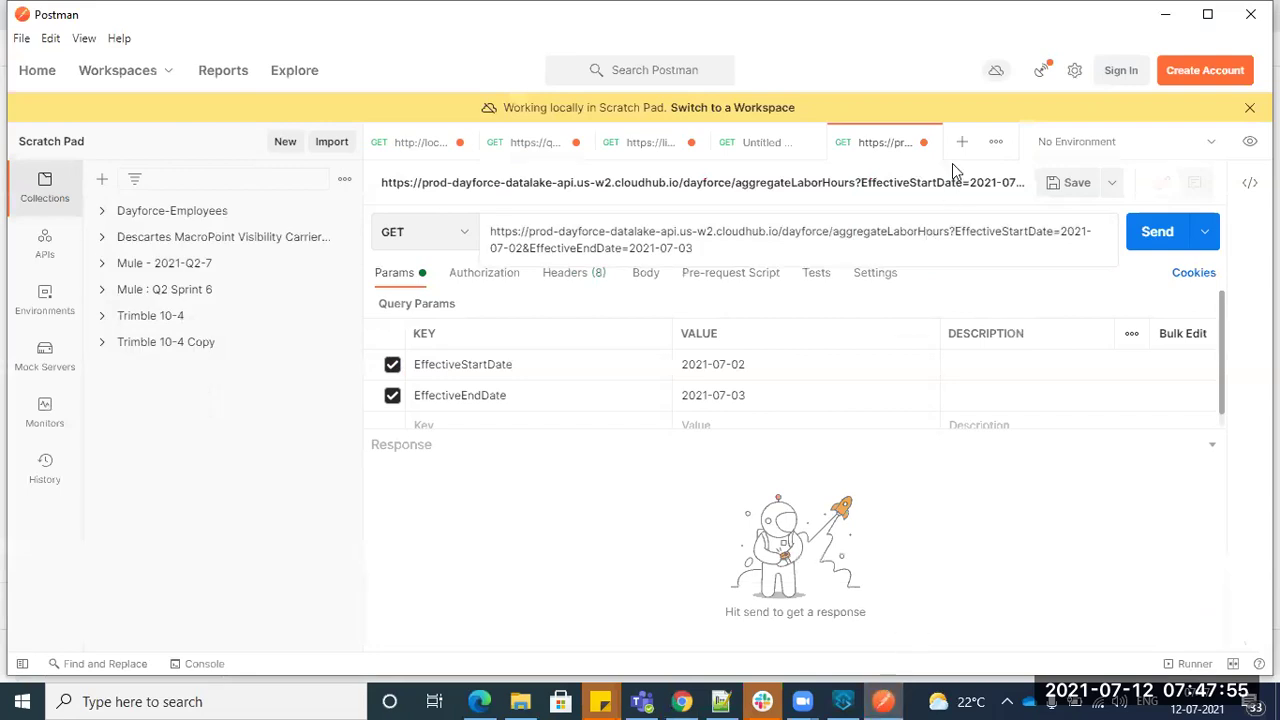
- Open a new untitled Postman request, view the GET method list, then return to Day1.txt
{"action": "left_click", "coordinate": [959, 143]}
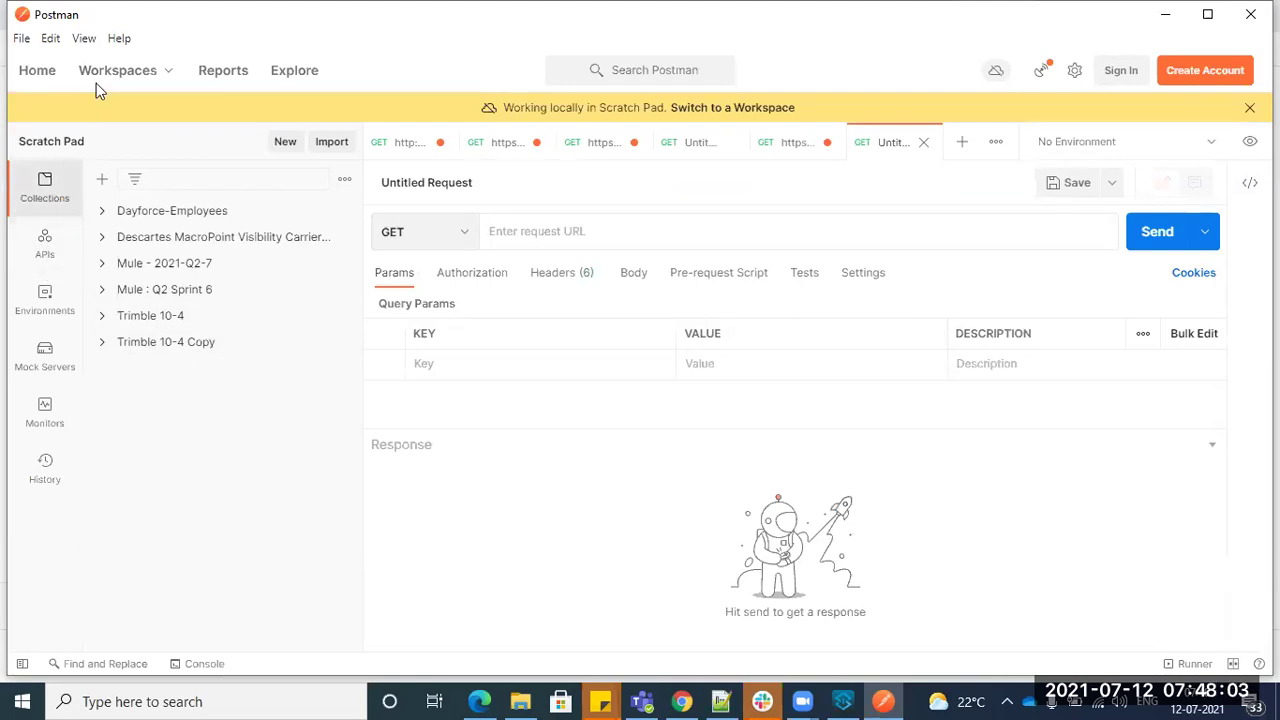
{"action": "left_click", "coordinate": [963, 149]}
{"action": "left_click", "coordinate": [963, 149]}
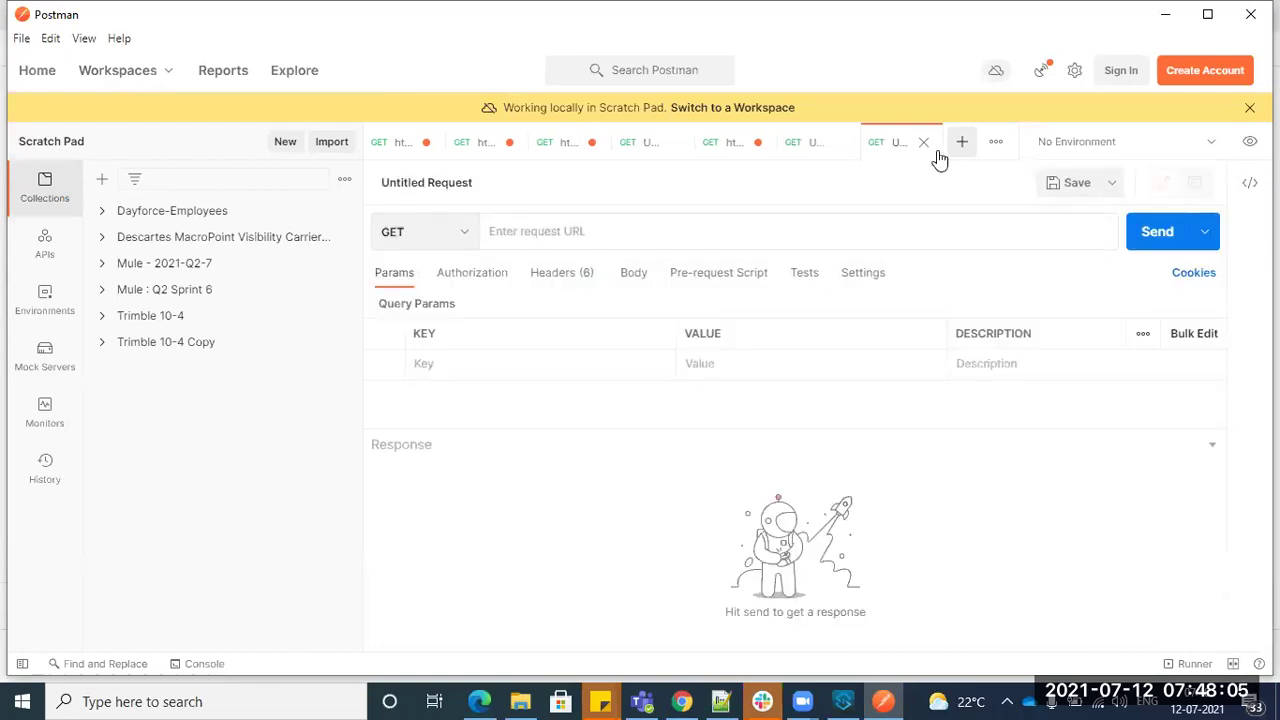
{"action": "left_click", "coordinate": [466, 233]}
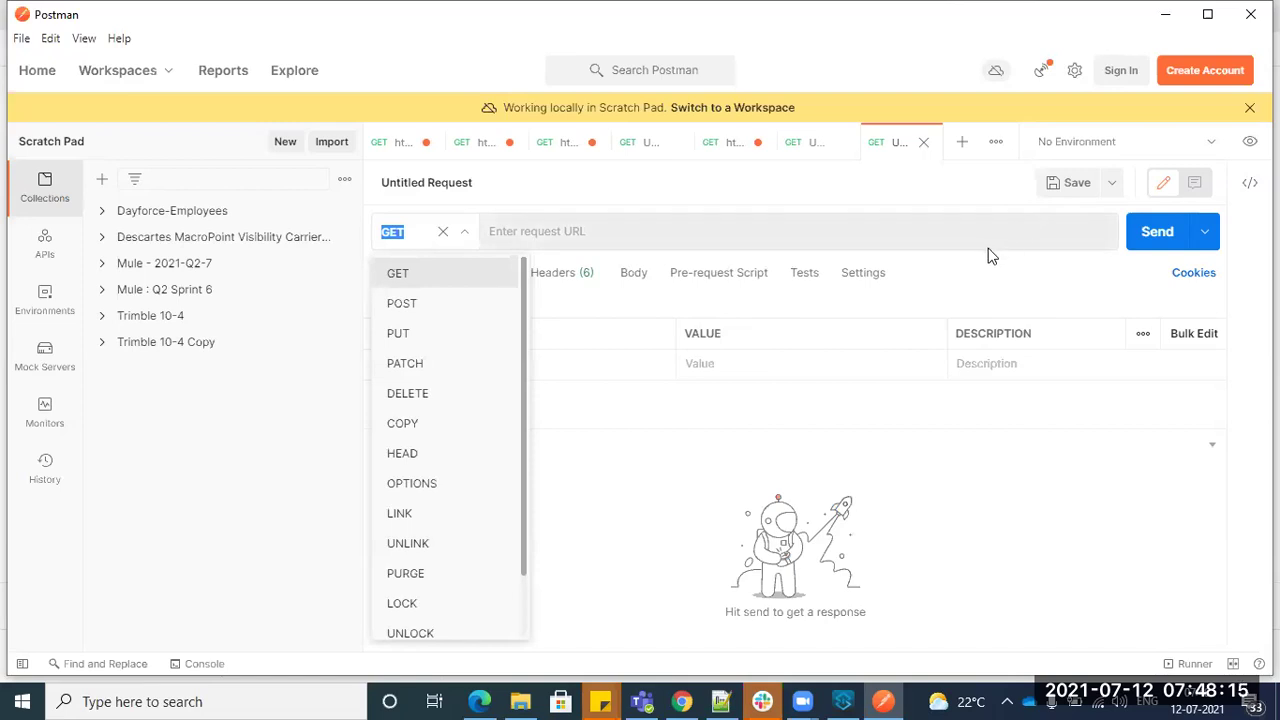
{"action": "left_click", "coordinate": [720, 701]}
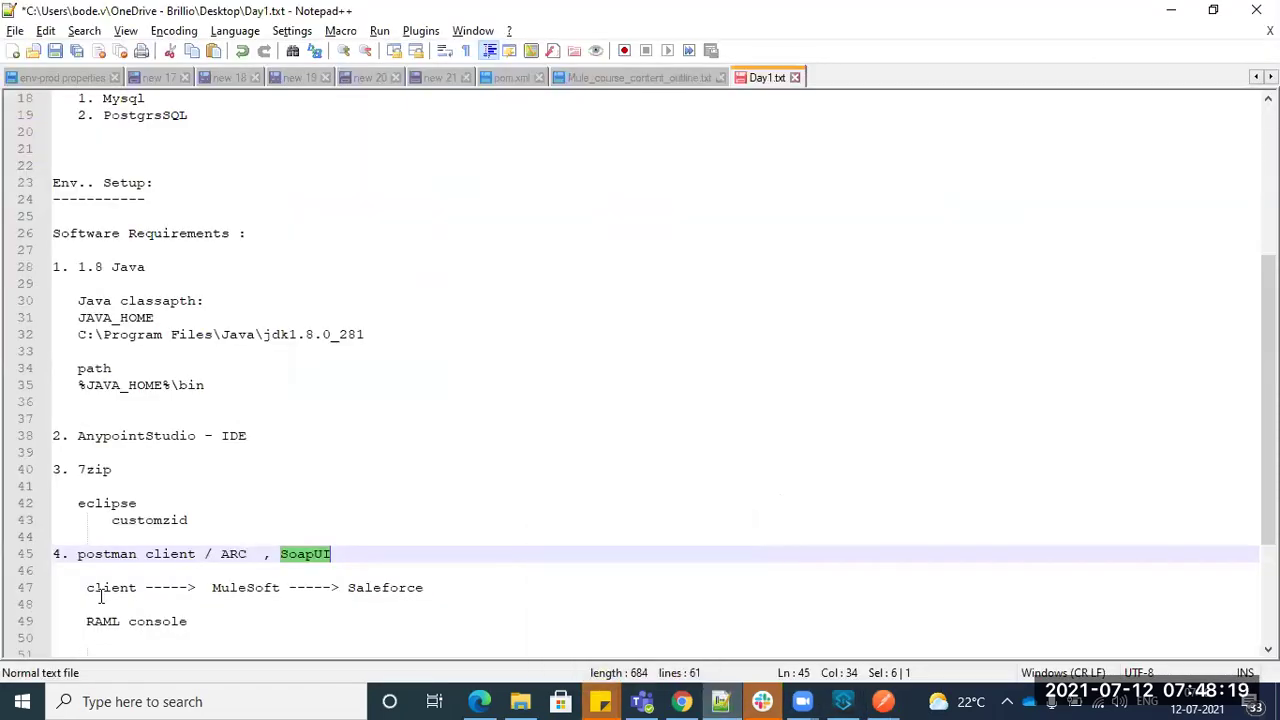
- Highlight client, MuleSoft and Saleforce in the line 47 flow, then bring Postman and Chrome forward
{"action": "double_click", "coordinate": [240, 590]}
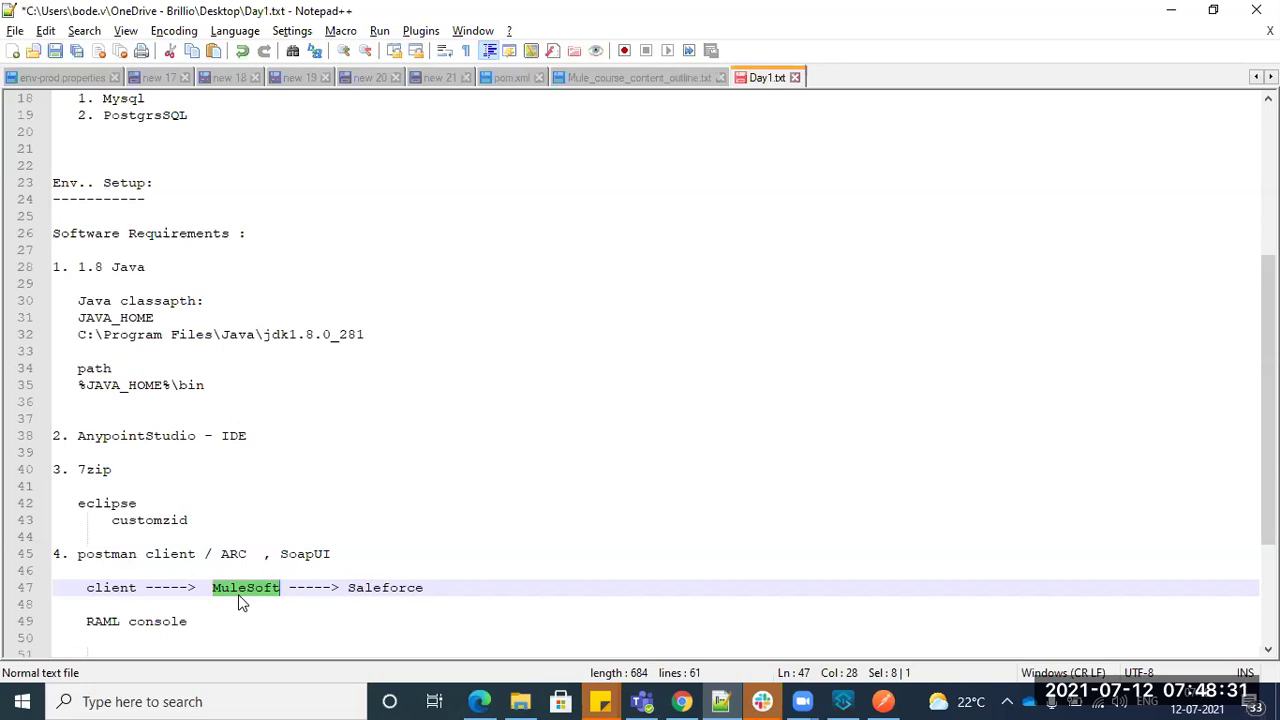
{"action": "double_click", "coordinate": [118, 588]}
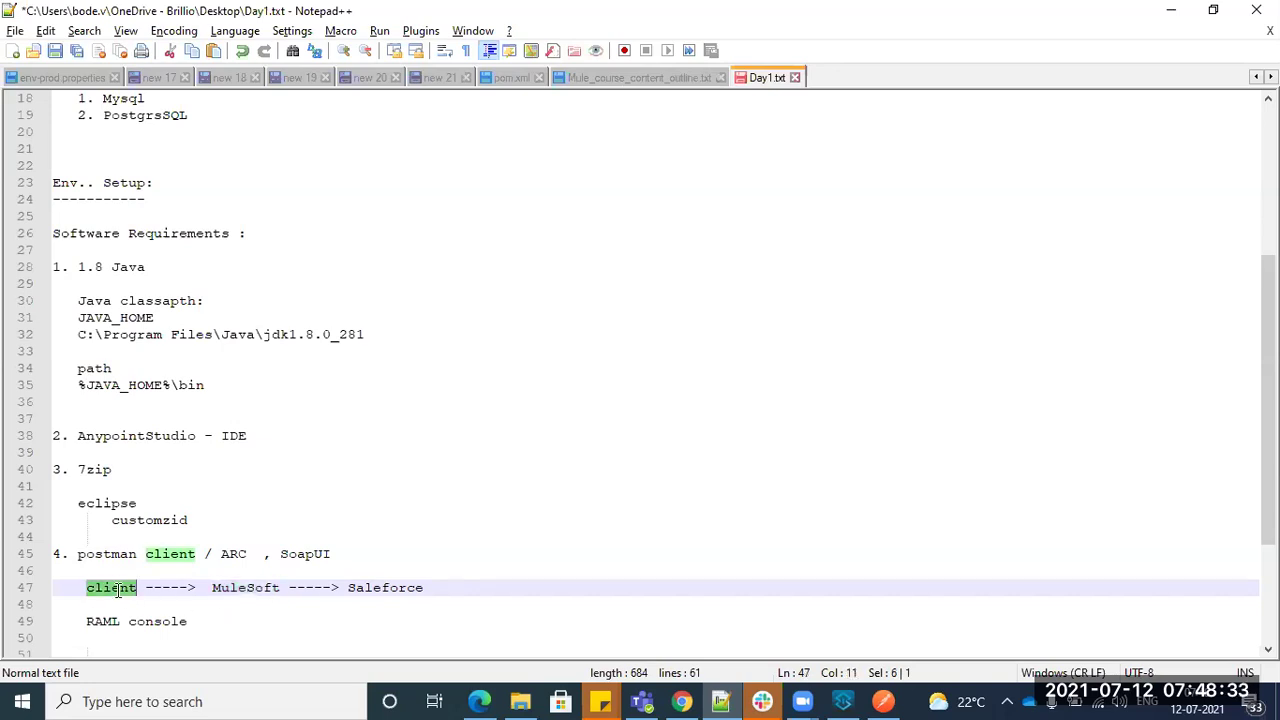
{"action": "left_click", "coordinate": [240, 602]}
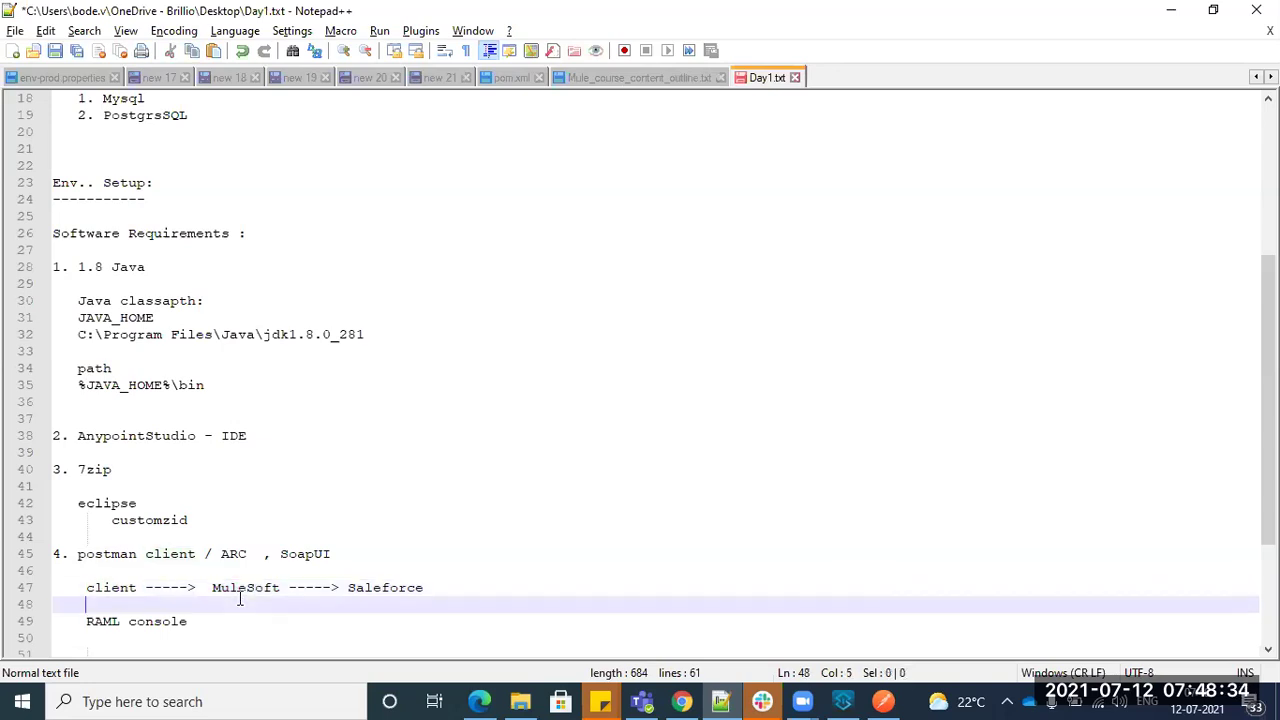
{"action": "left_click", "coordinate": [87, 590]}
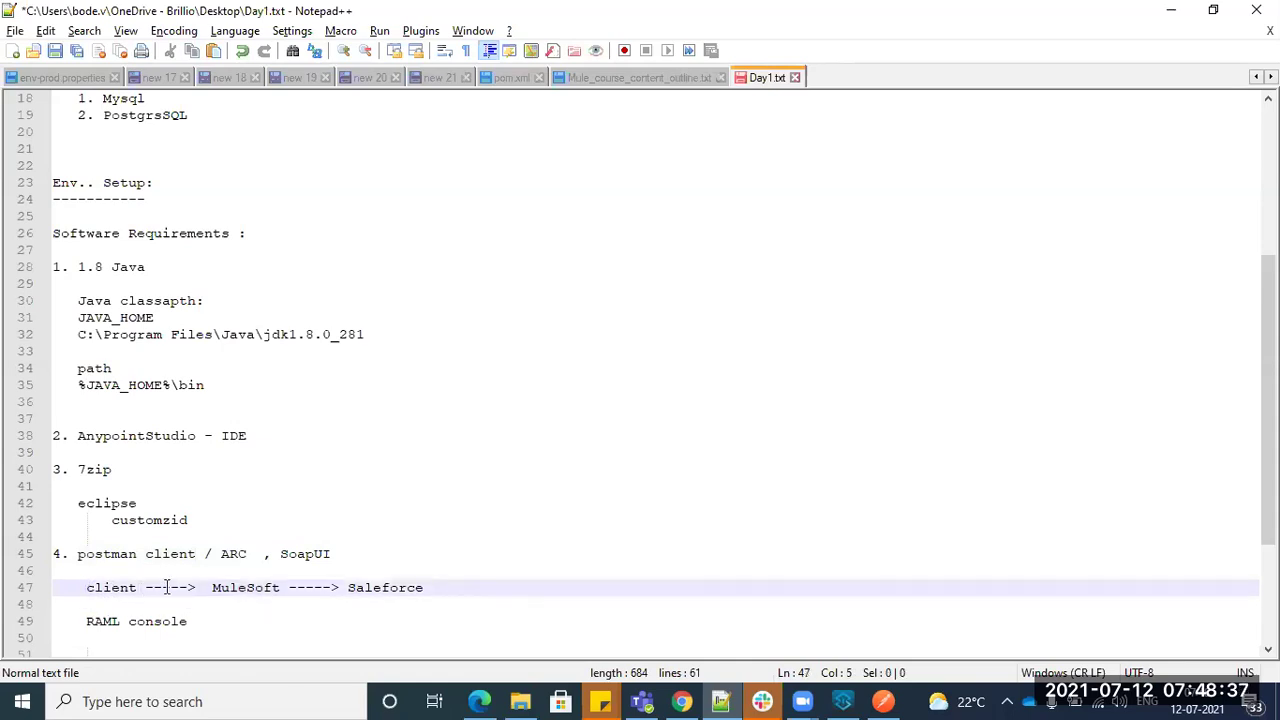
{"action": "double_click", "coordinate": [117, 590]}
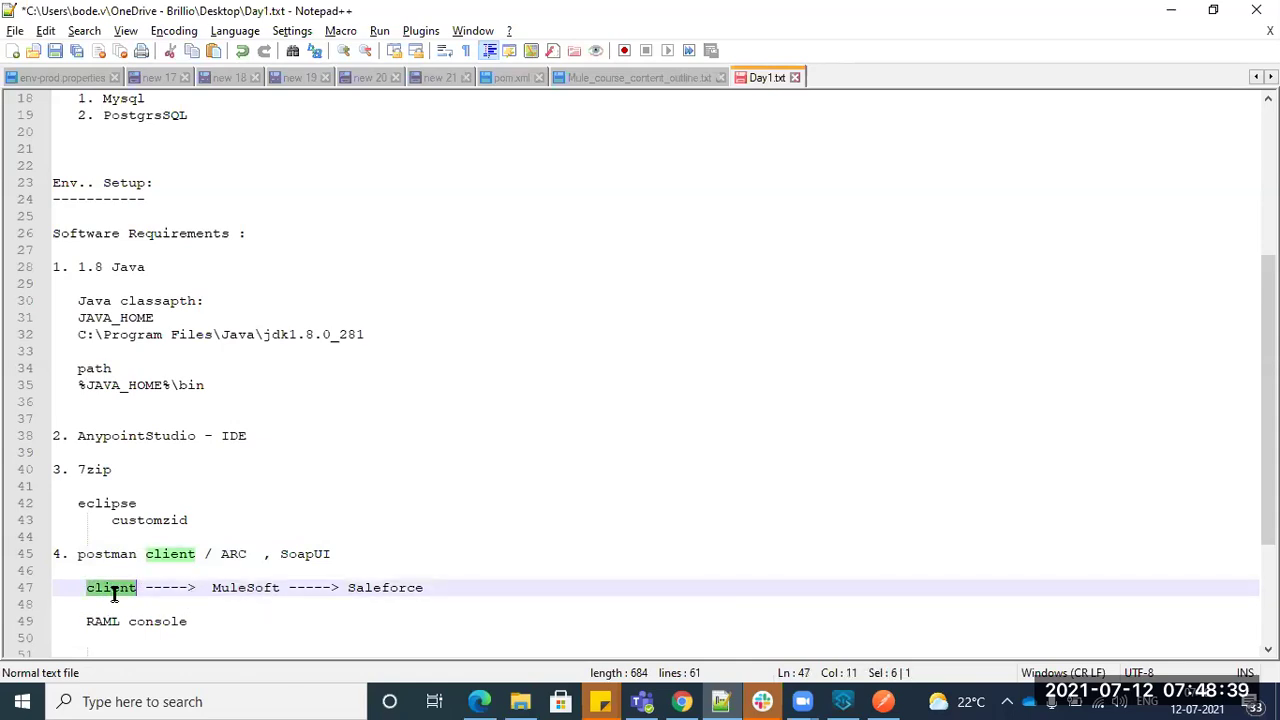
{"action": "double_click", "coordinate": [240, 588]}
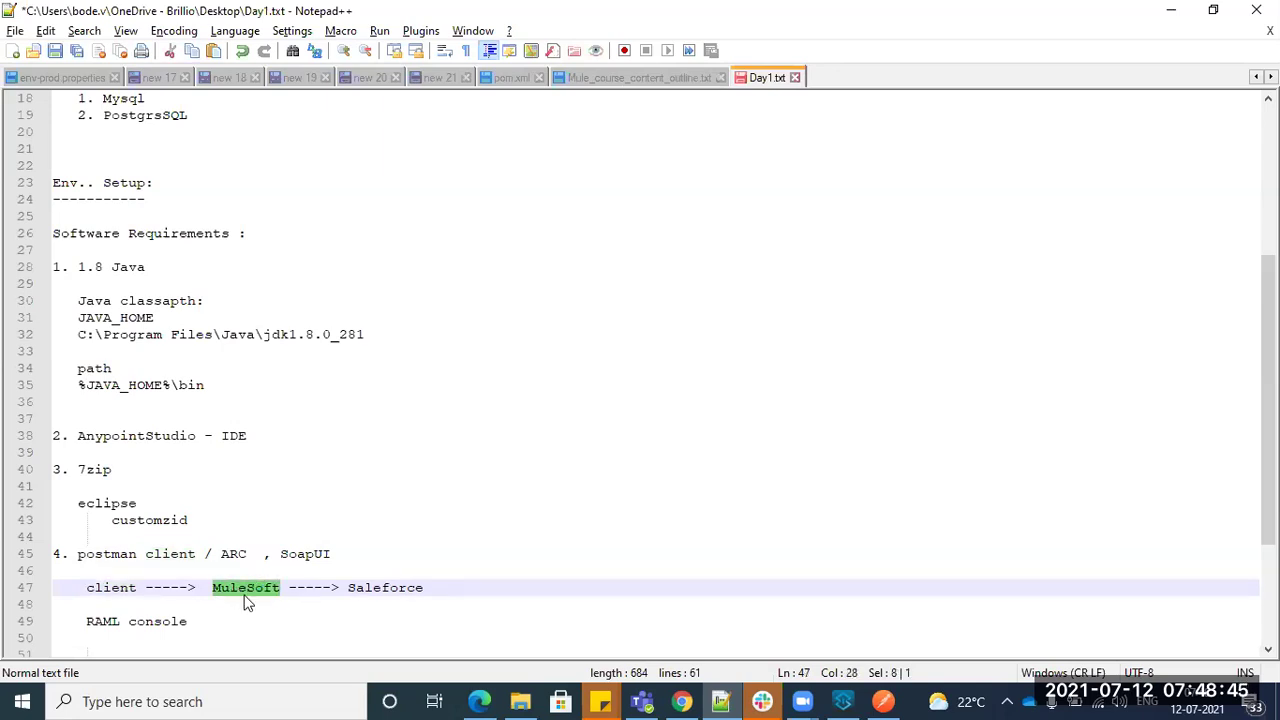
{"action": "double_click", "coordinate": [372, 589]}
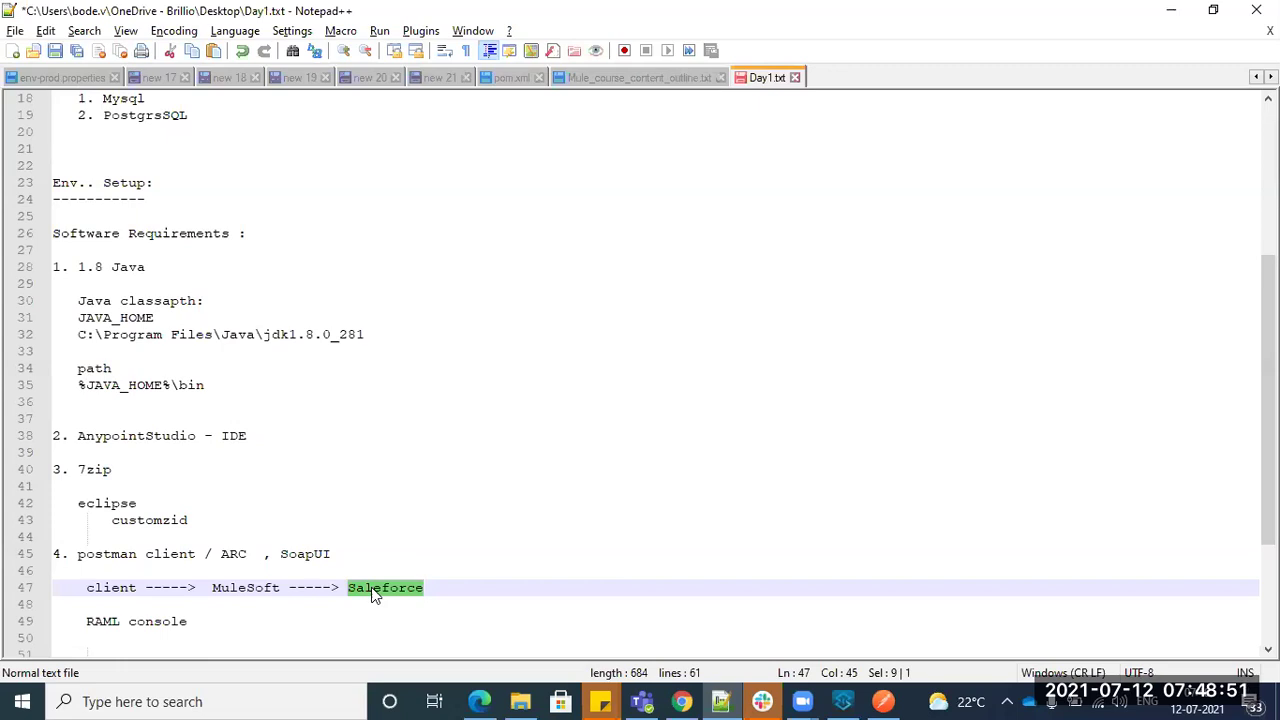
{"action": "double_click", "coordinate": [103, 592]}
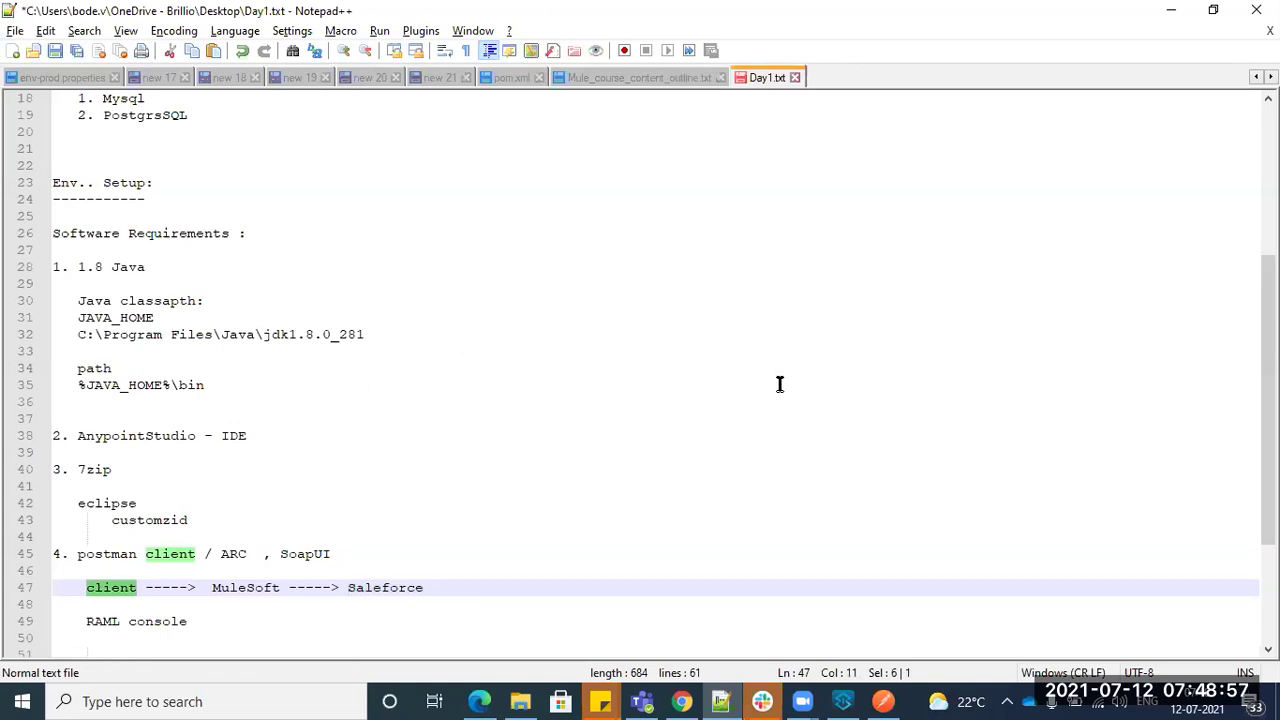
{"action": "left_click", "coordinate": [883, 701]}
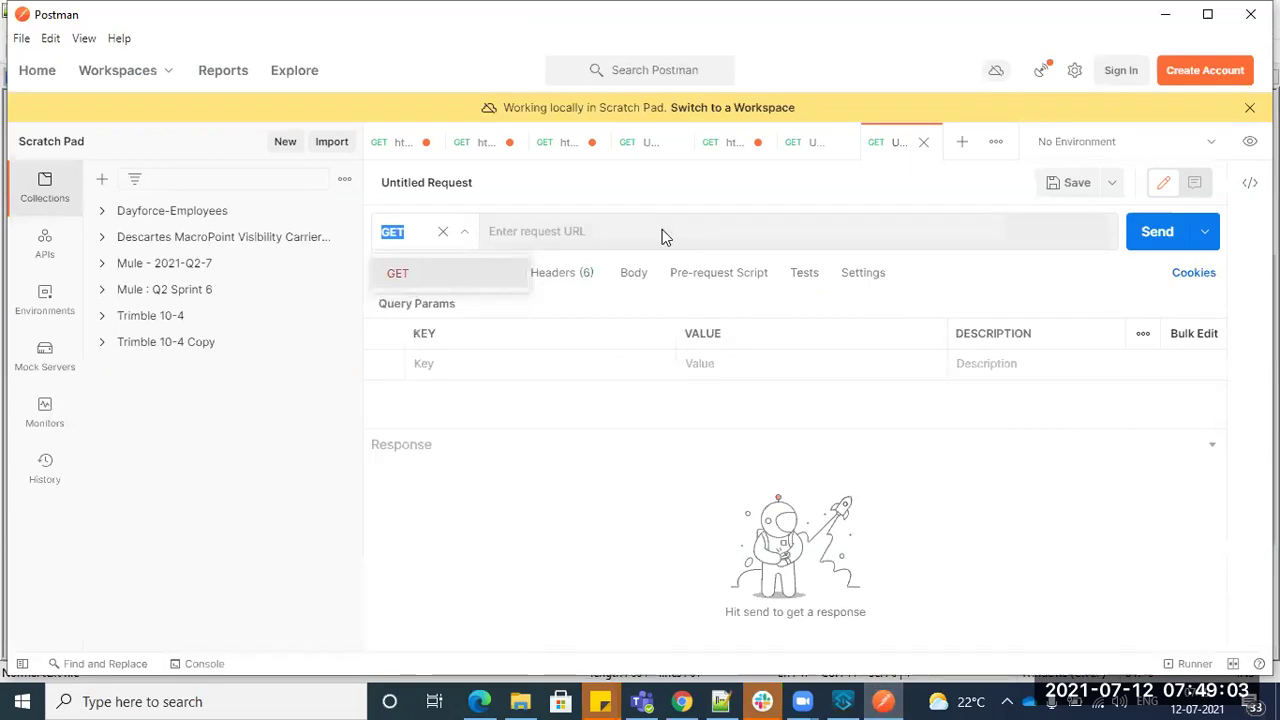
{"action": "key", "text": "alt+Tab"}
{"action": "key", "text": "alt+Tab"}
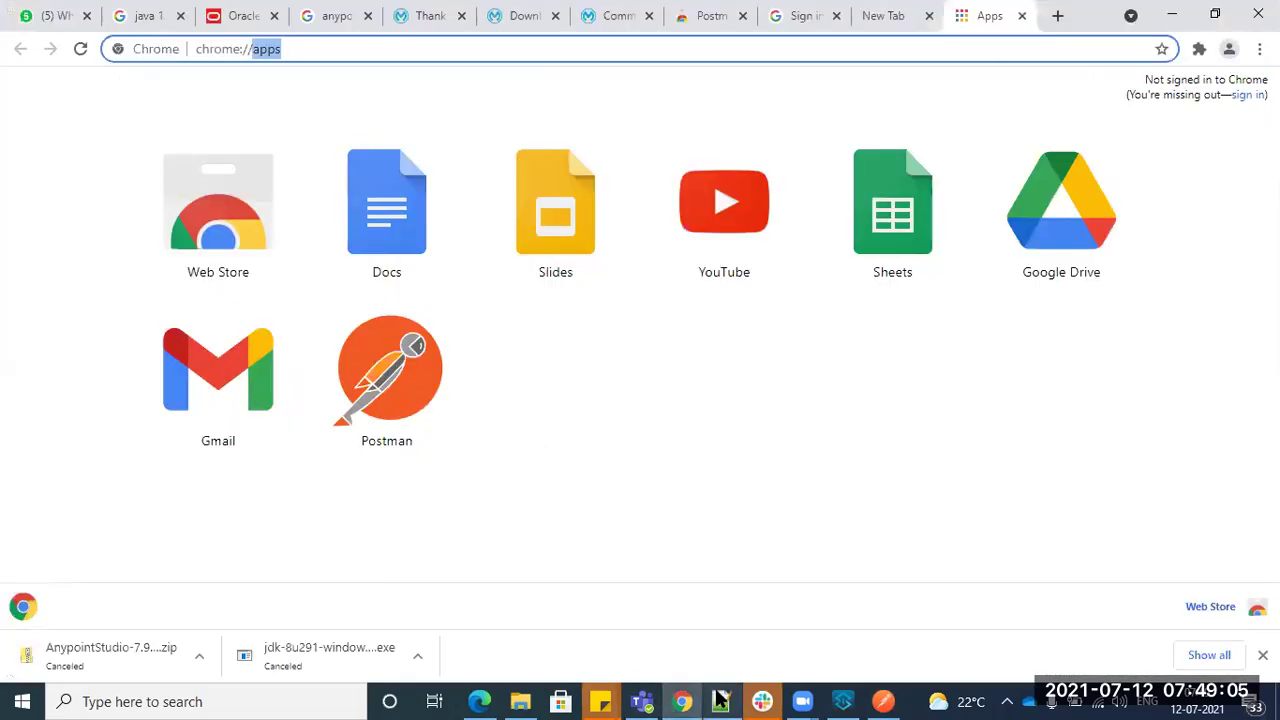
- Add an unindented '5. ActivMQ , RabbitMQ' line below the RAML console line 49
{"action": "left_click", "coordinate": [720, 701]}
{"action": "scroll", "coordinate": [226, 600], "scroll_direction": "down", "scroll_amount": 2}
{"action": "left_click", "coordinate": [206, 525]}
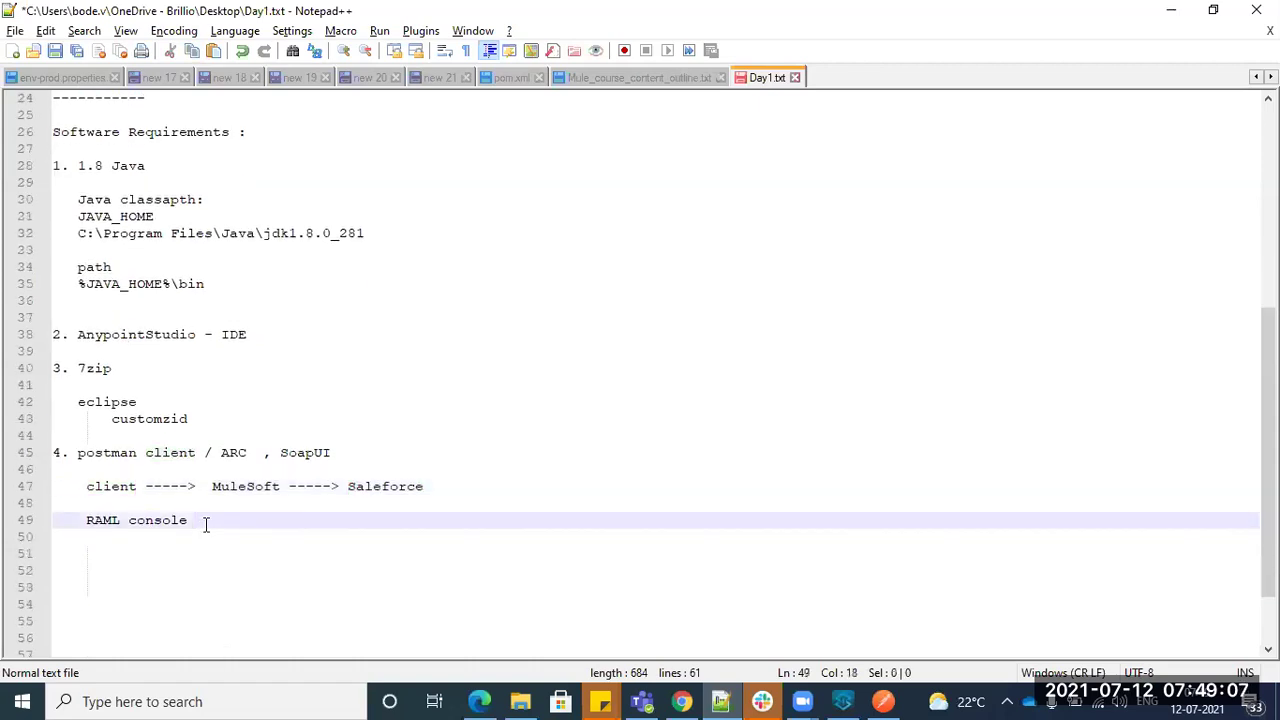
{"action": "key", "text": "Return"}
{"action": "key", "text": "Return"}
{"action": "key", "text": "Up"}
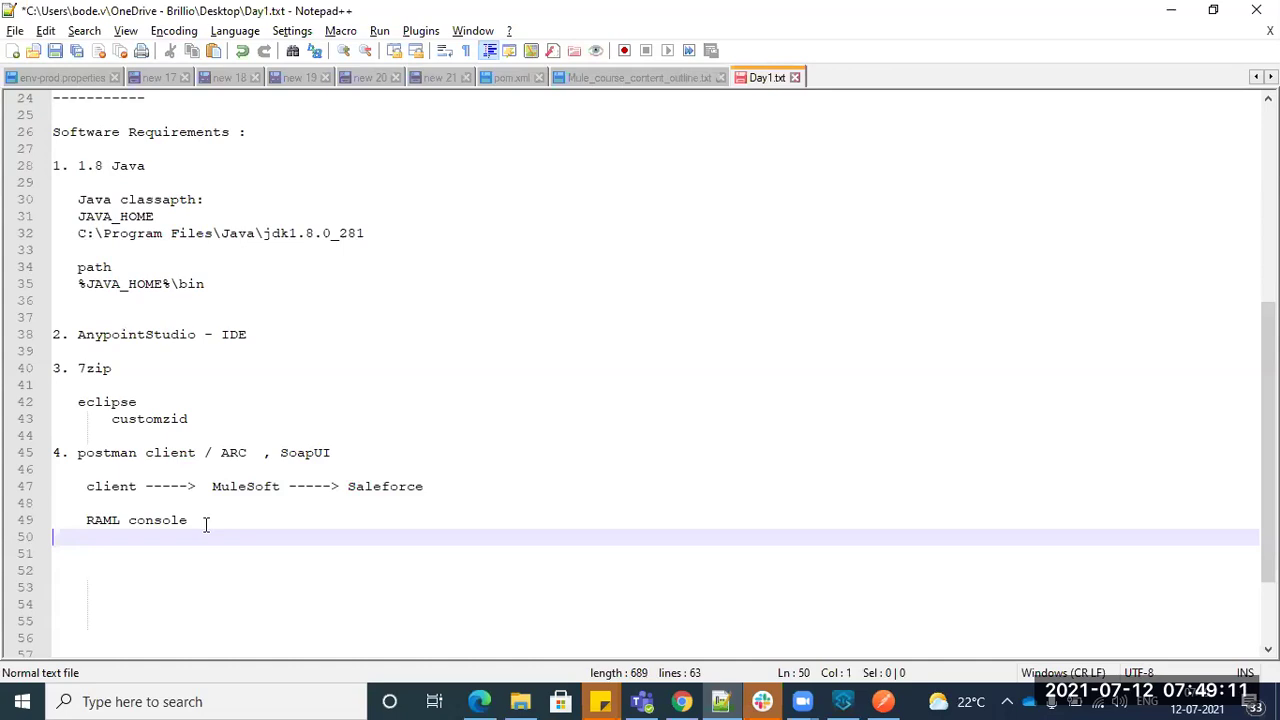
{"action": "key", "text": "Return"}
{"action": "key", "text": "BackSpace"}
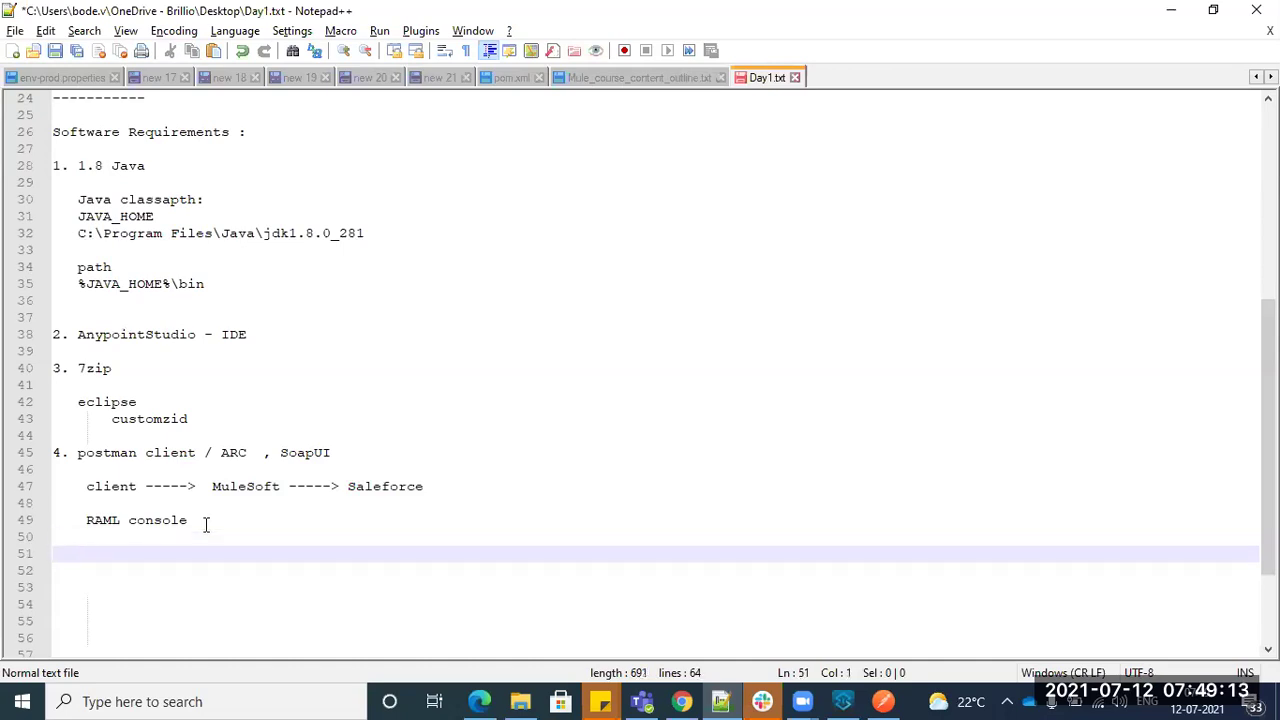
{"action": "type", "text": "5. ActivMQ , R"}
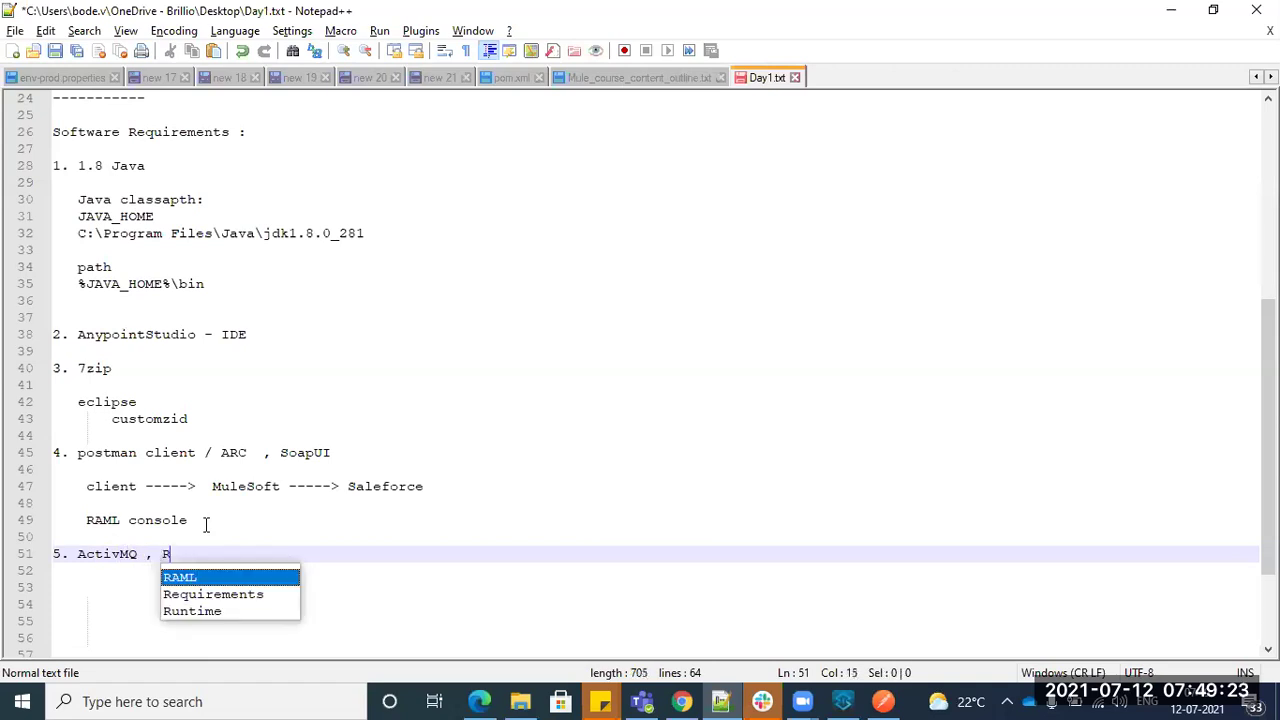
{"action": "type", "text": "abbitMQ"}
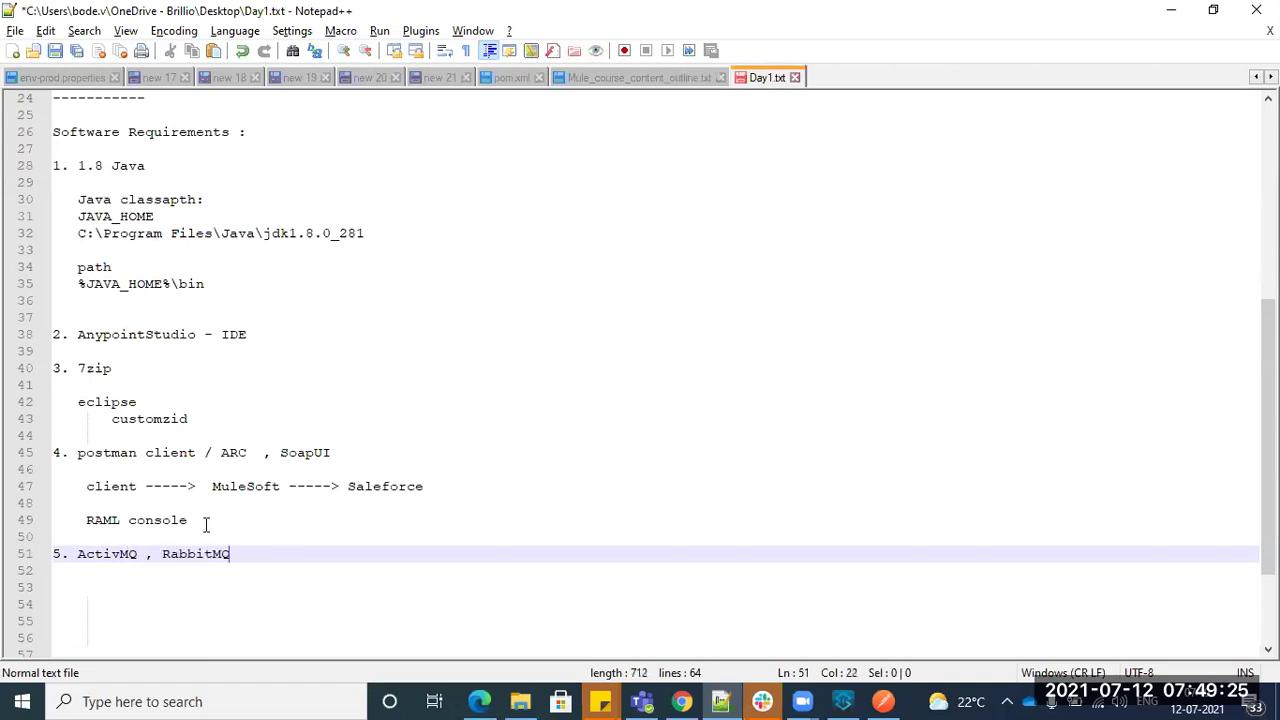
{"action": "key", "text": "Return"}
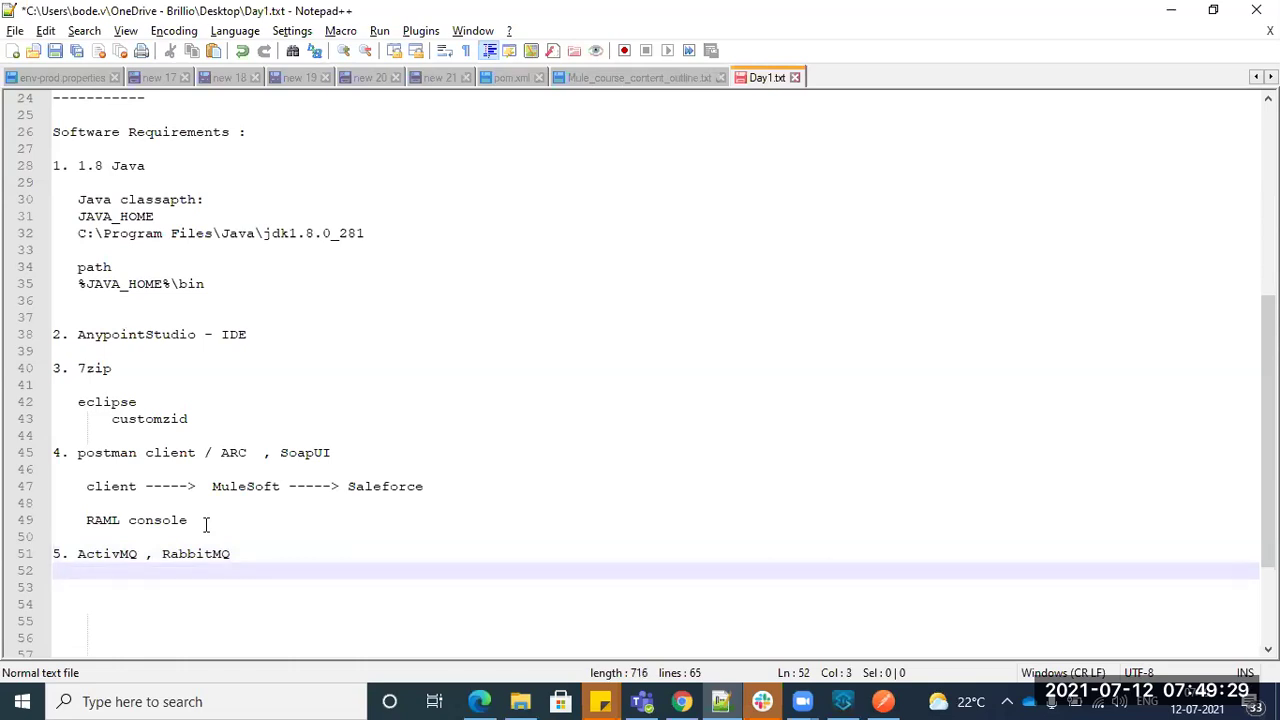
{"action": "key", "text": "Return"}
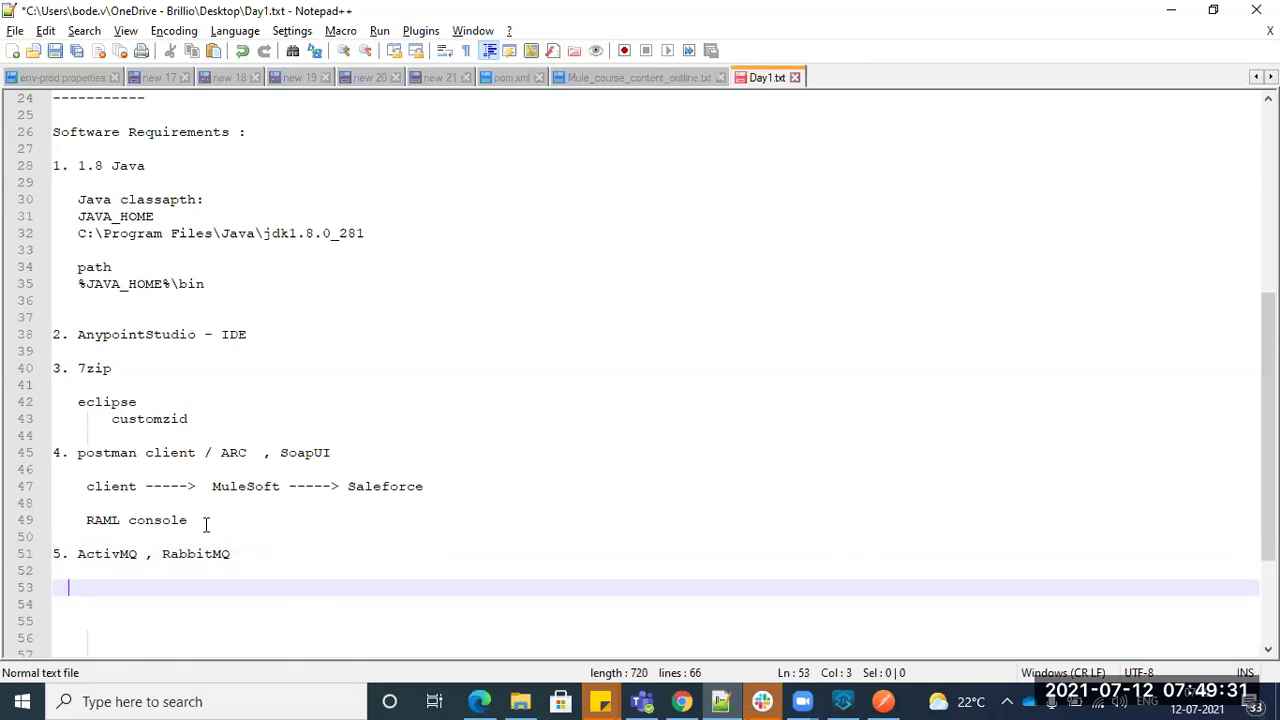
{"action": "left_click", "coordinate": [683, 701]}
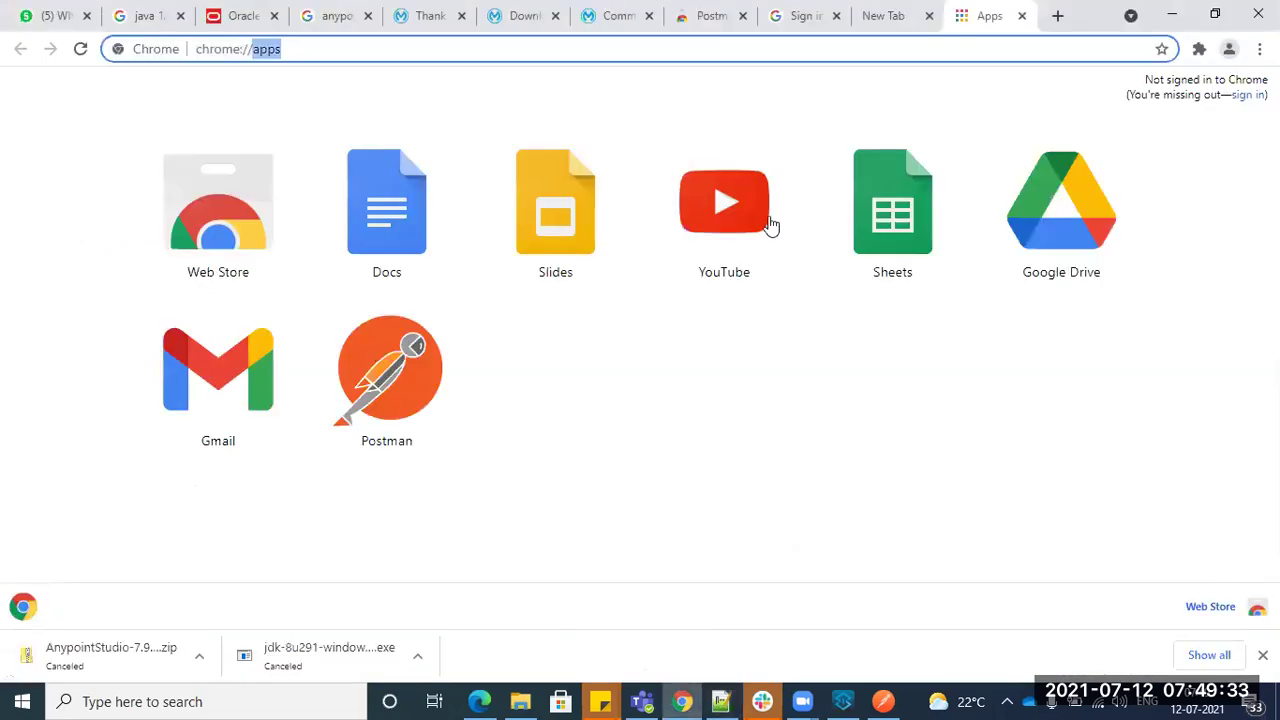
- Open activemq.apache.org and scroll through its Classic and Artemis broker overview
{"action": "key", "text": "Right"}
{"action": "key", "text": "ctrl+a"}
{"action": "type", "text": "acti"}
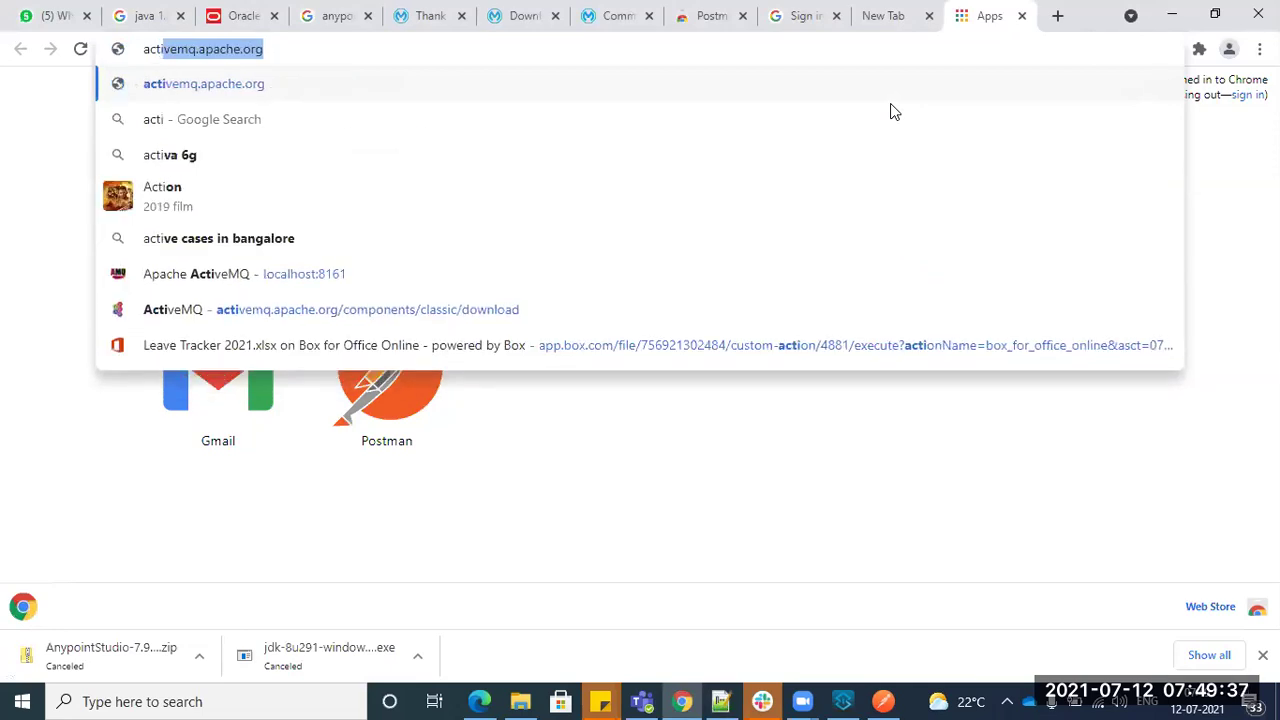
{"action": "key", "text": "Return"}
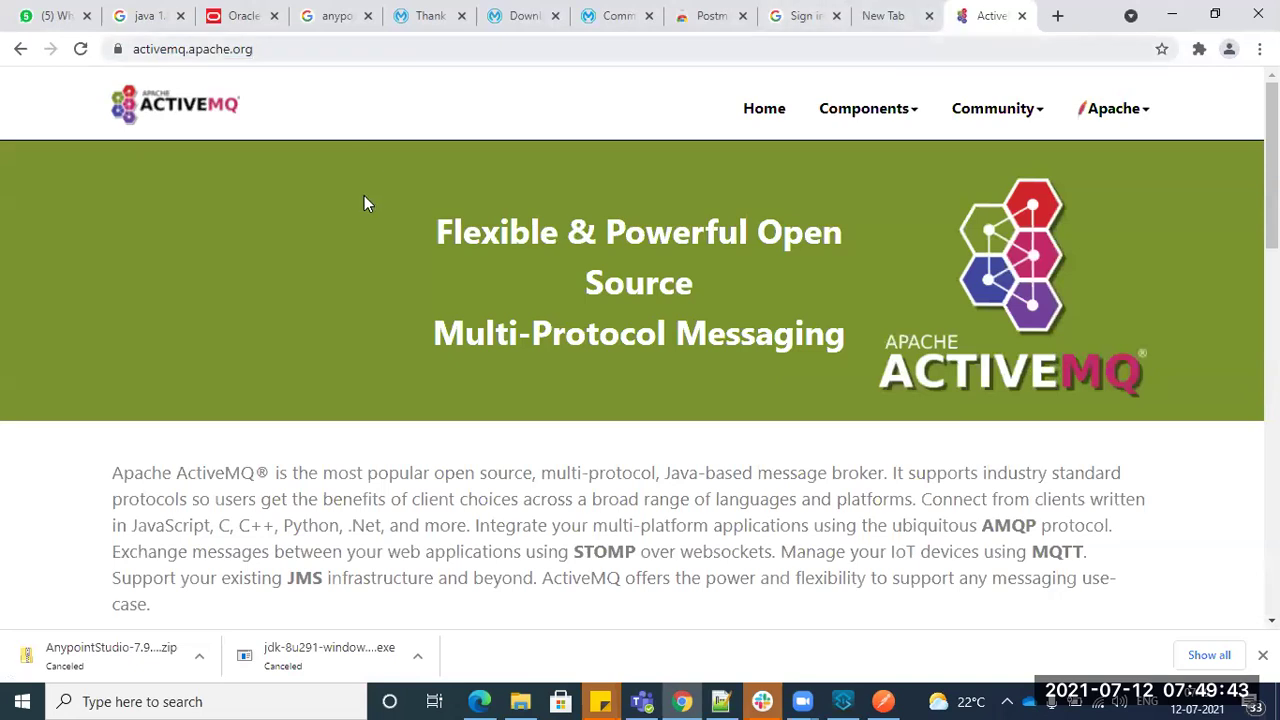
{"action": "scroll", "coordinate": [351, 369], "scroll_direction": "down", "scroll_amount": 5}
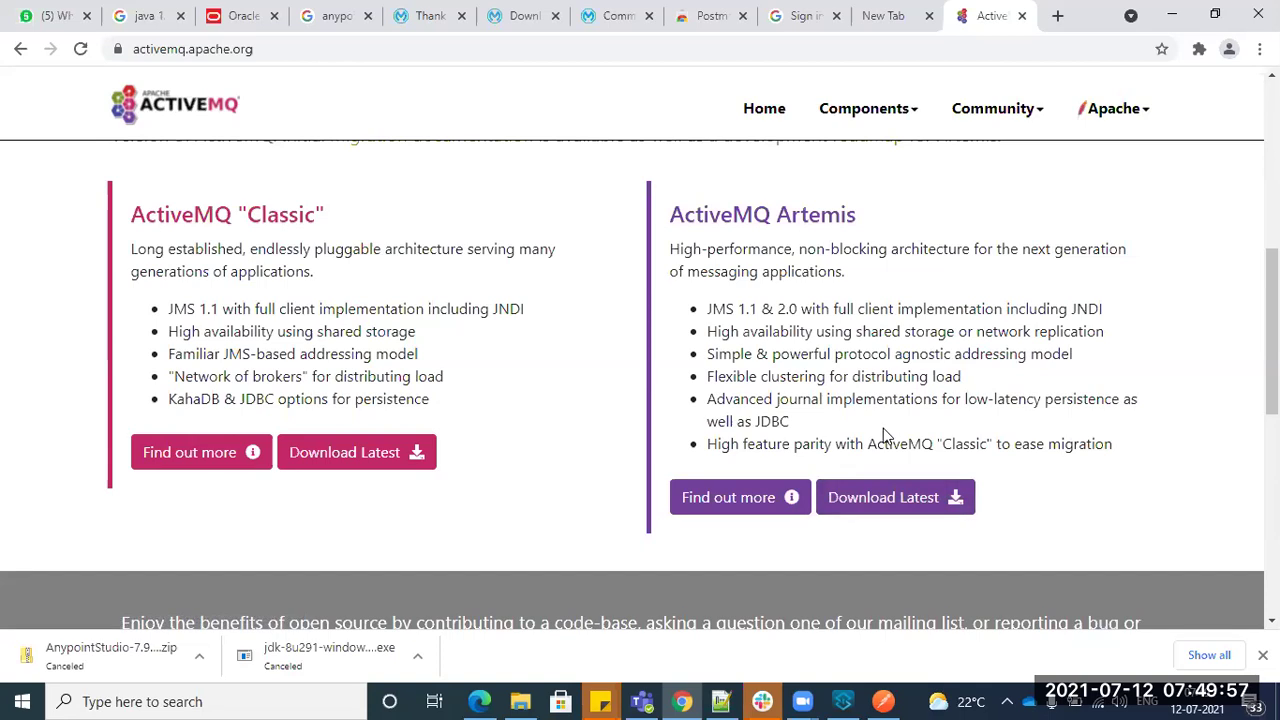
{"action": "scroll", "coordinate": [569, 371], "scroll_direction": "up", "scroll_amount": 4}
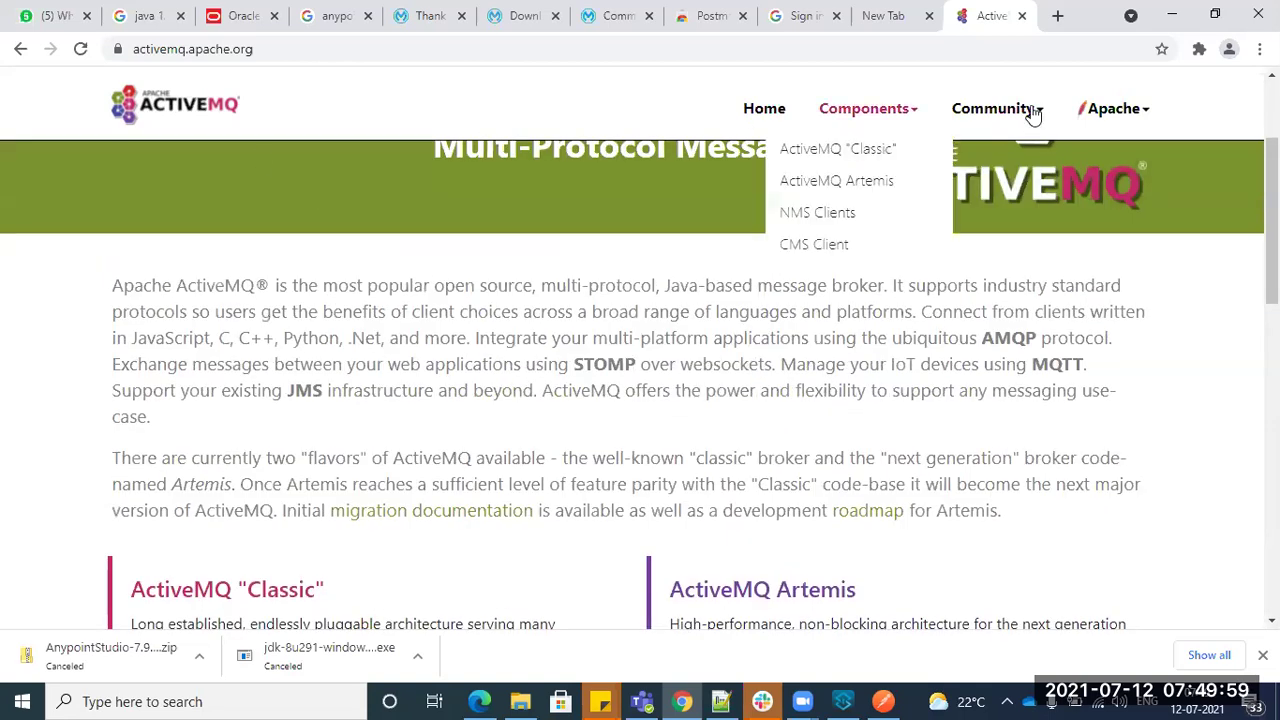
- Type 8161 into a new Chrome tab, then return to the Day1 notes
{"action": "key", "text": "ctrl+t"}
{"action": "type", "text": "8161"}
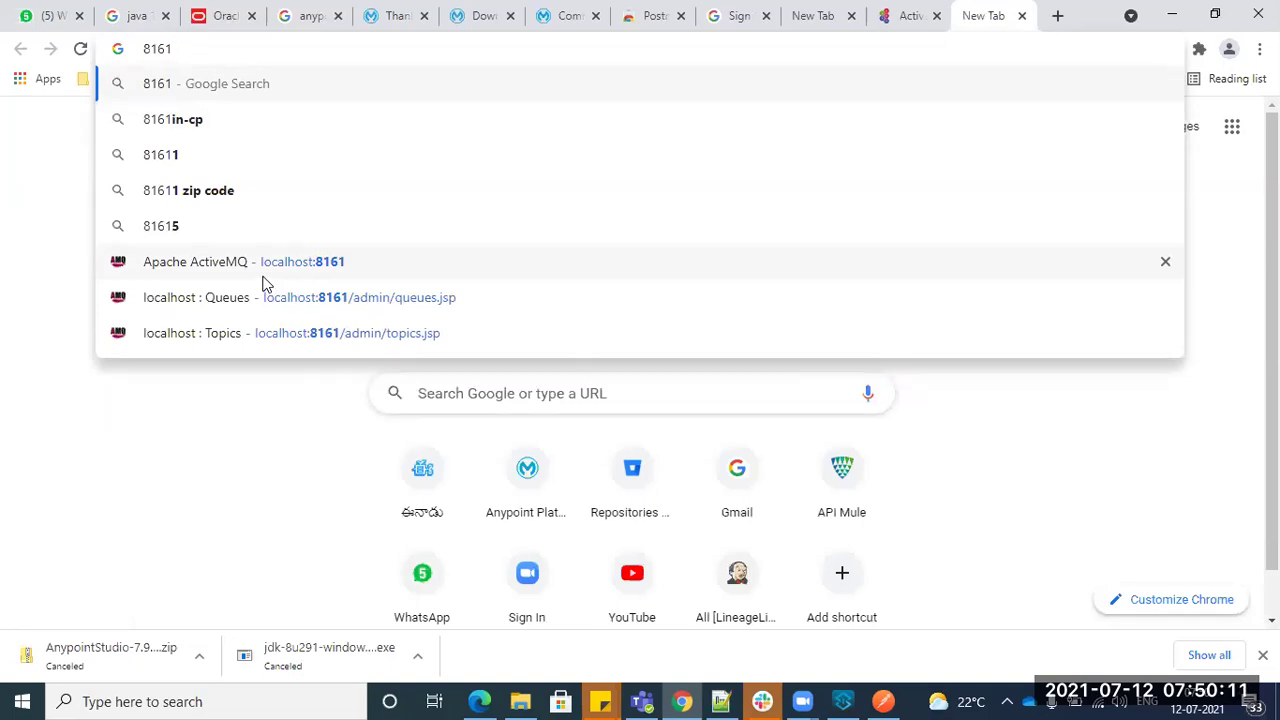
{"action": "left_click", "coordinate": [718, 700]}
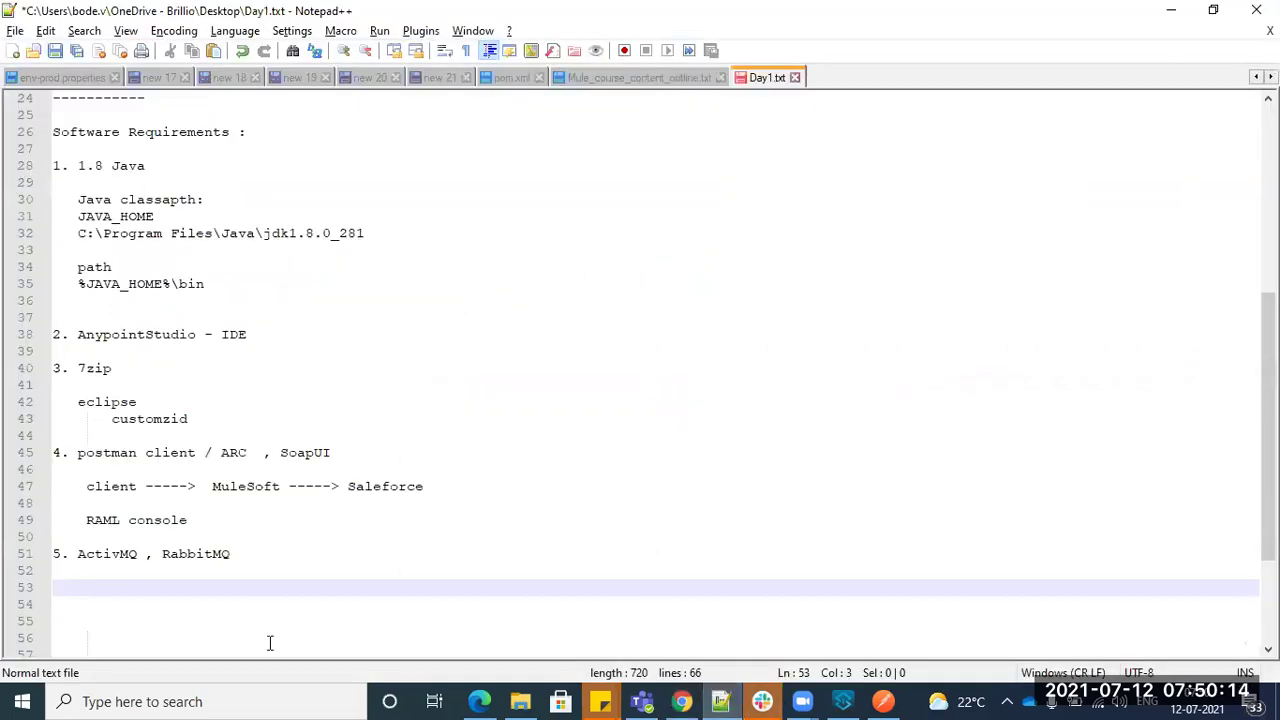
- Select RabbitMQ, then the requirements from 1.8 Java down to line 52
{"action": "double_click", "coordinate": [195, 555]}
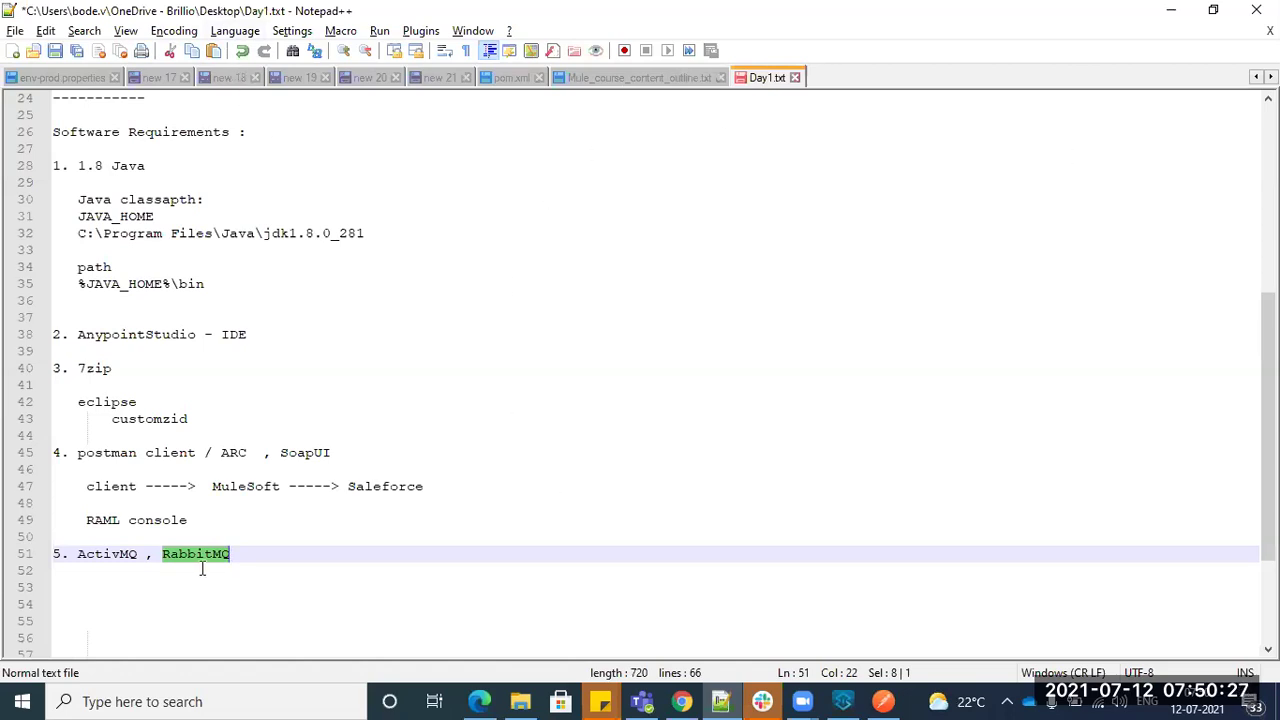
{"action": "left_click", "coordinate": [253, 552]}
{"action": "left_click_drag", "start_coordinate": [246, 566], "coordinate": [75, 168]}
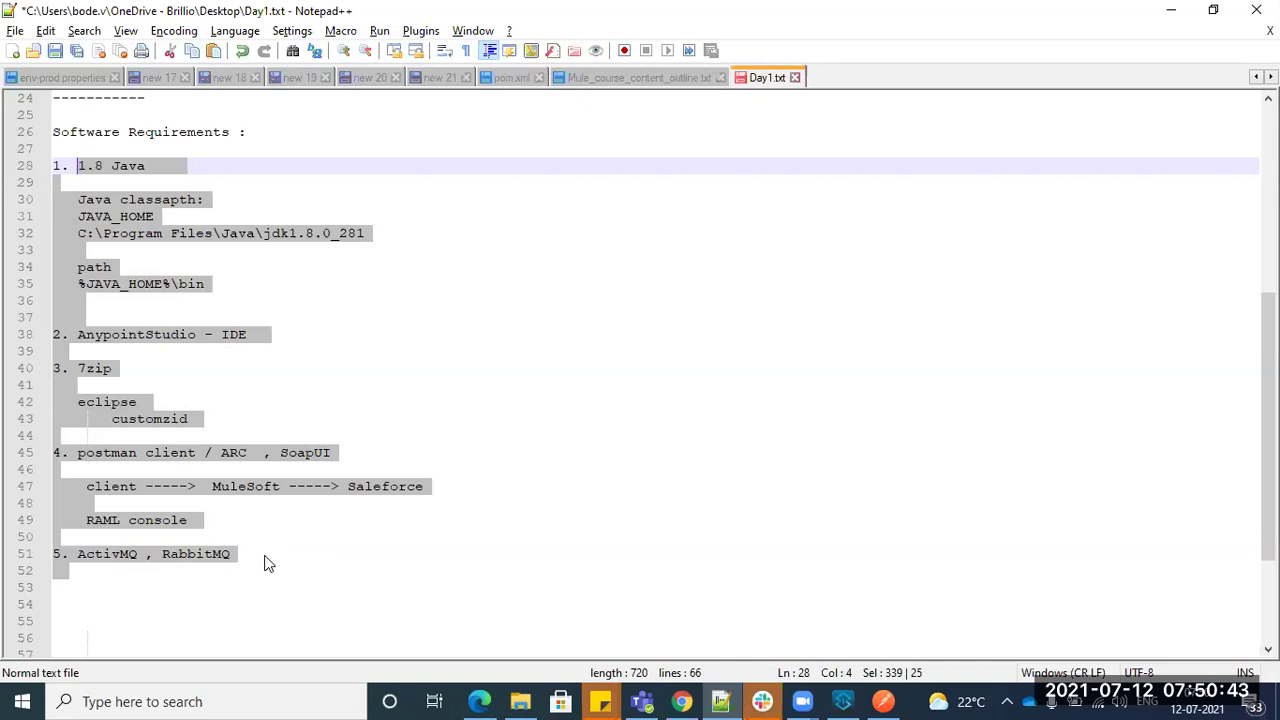
- Type '6. apachemaven' two lines below RabbitMQ, correcting the typos
{"action": "left_click", "coordinate": [266, 557]}
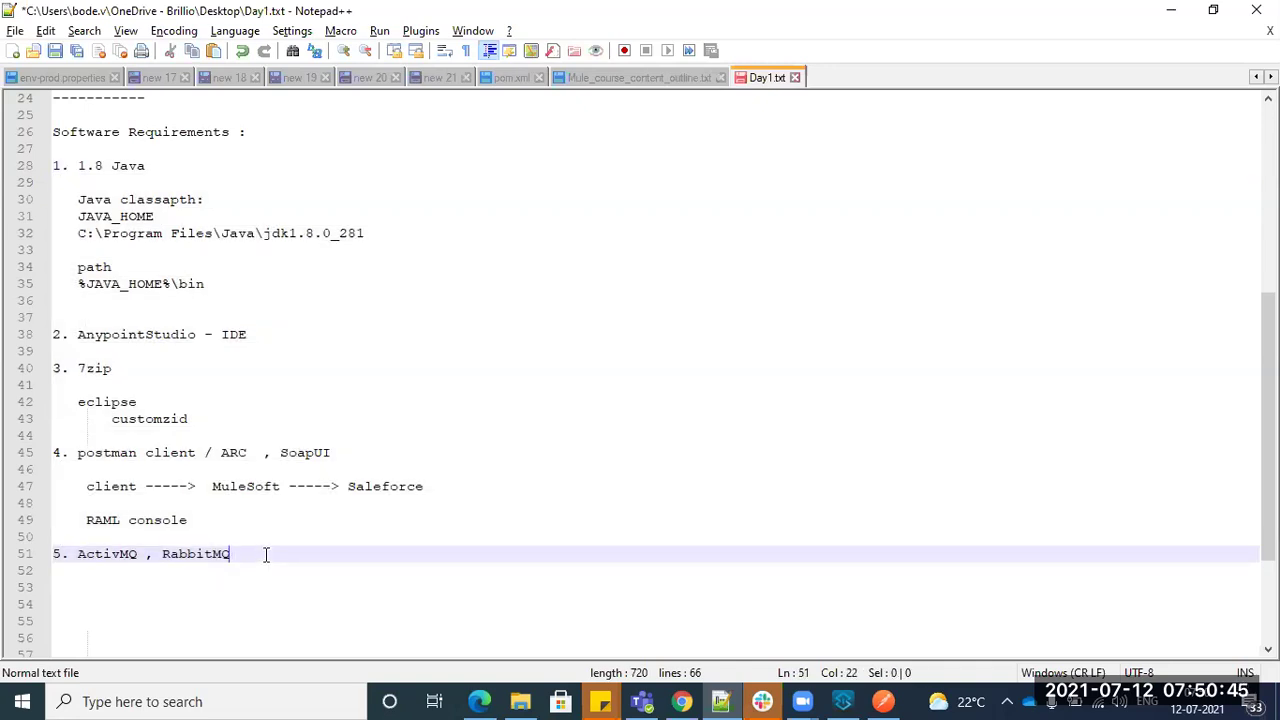
{"action": "key", "text": "Return"}
{"action": "key", "text": "Return"}
{"action": "type", "text": "6 ."}
{"action": "key", "text": "BackSpace"}
{"action": "key", "text": "BackSpace"}
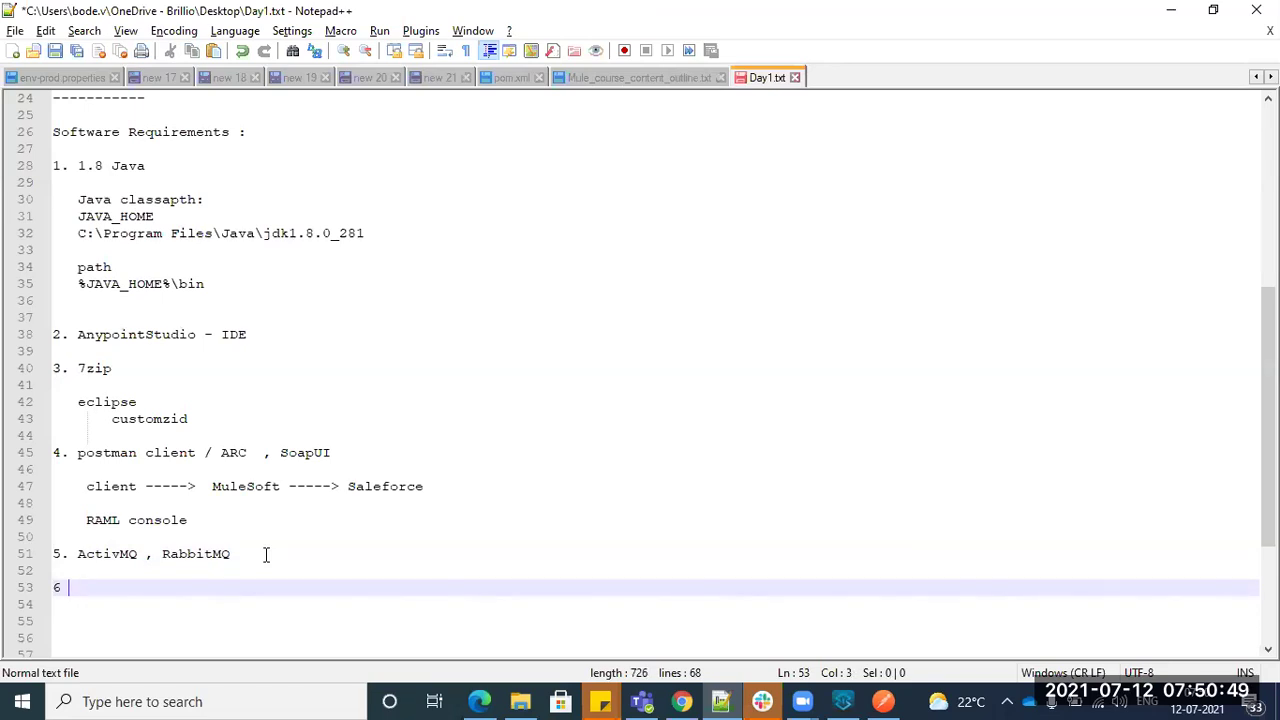
{"action": "type", "text": ". apatch"}
{"action": "key", "text": "BackSpace"}
{"action": "key", "text": "BackSpace"}
{"action": "key", "text": "BackSpace"}
{"action": "type", "text": "che"}
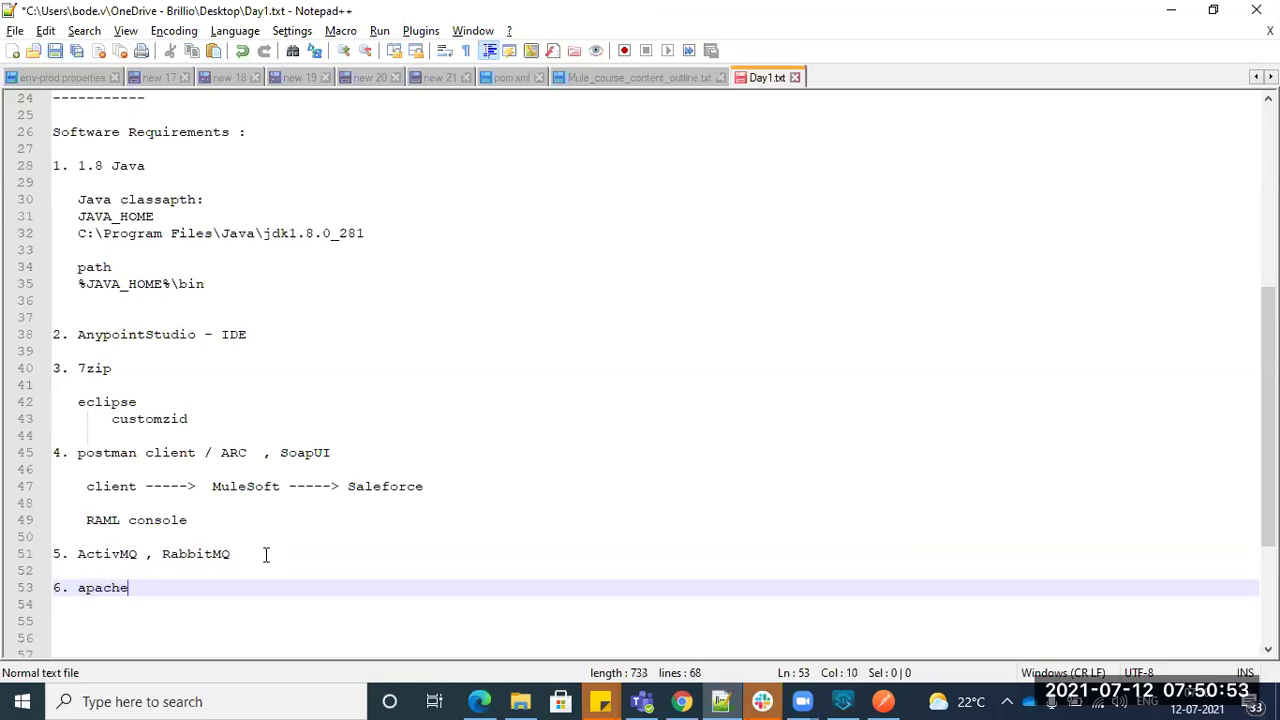
{"action": "type", "text": "maven"}
- Open Anypoint Studio's Preferences filtered to the Maven page
{"action": "left_click", "coordinate": [843, 701]}
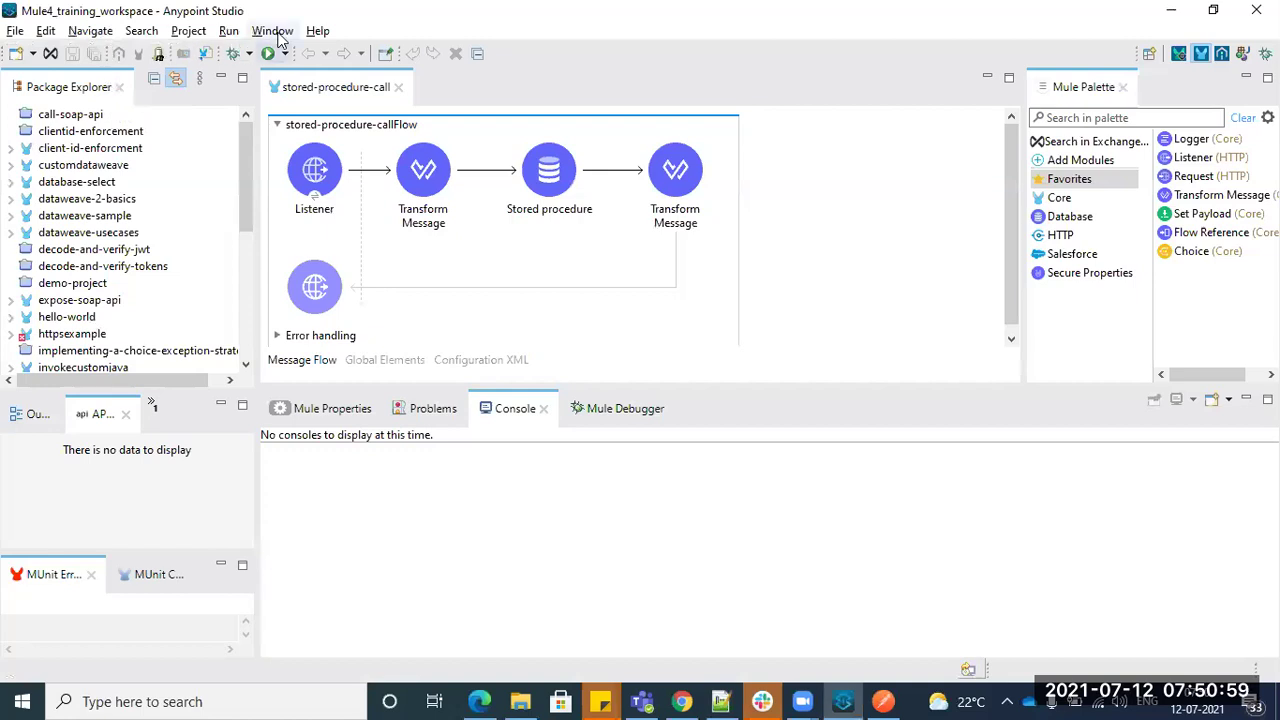
{"action": "left_click", "coordinate": [278, 33]}
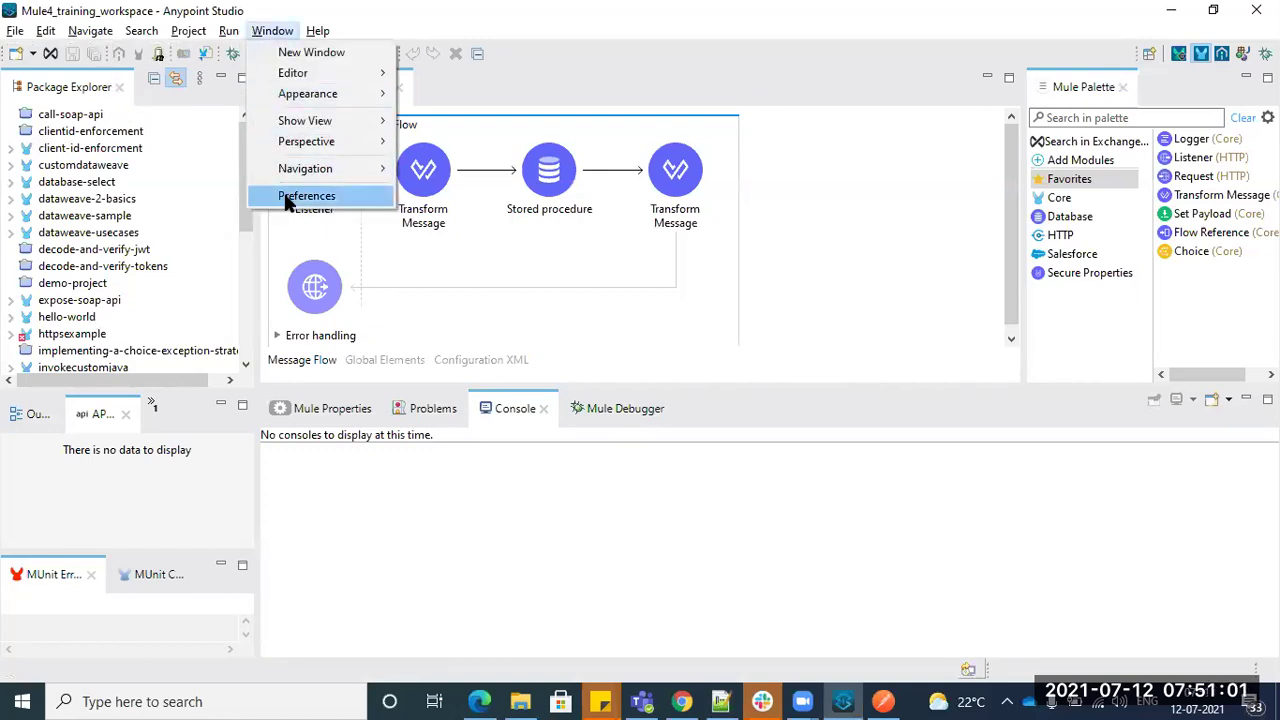
{"action": "left_click", "coordinate": [360, 196]}
{"action": "type", "text": "maven"}
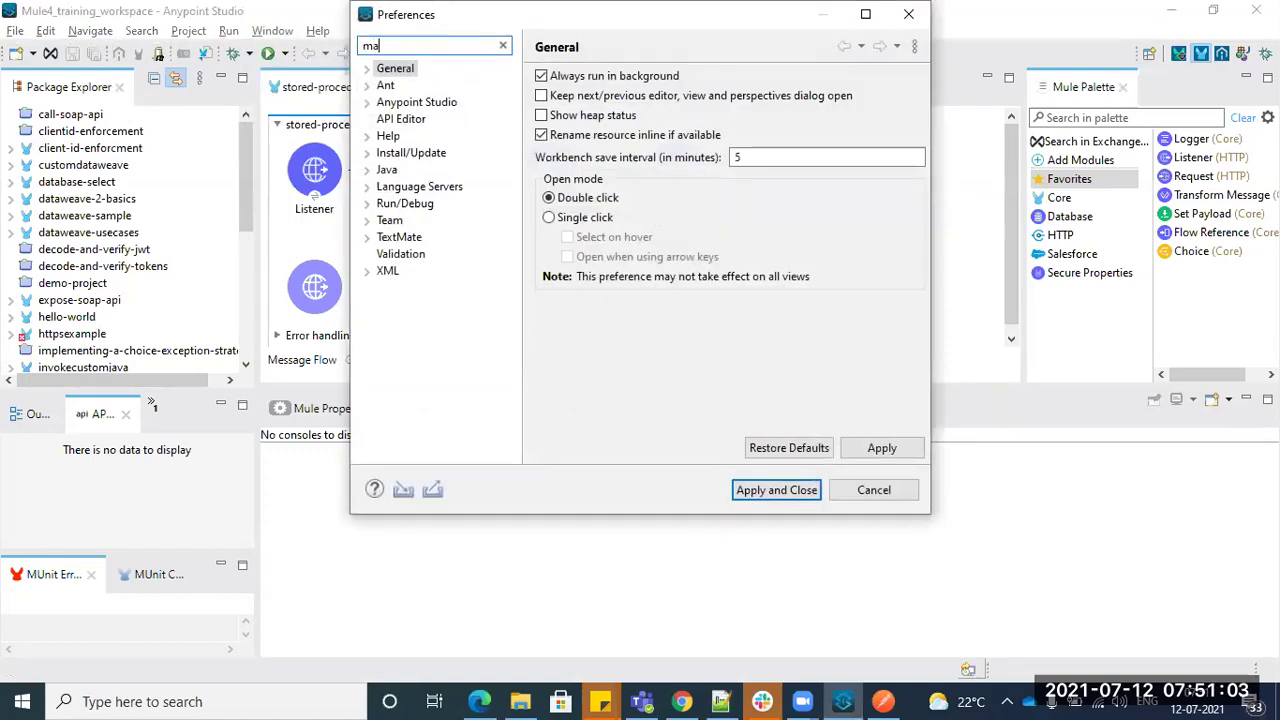
{"action": "left_click", "coordinate": [424, 88]}
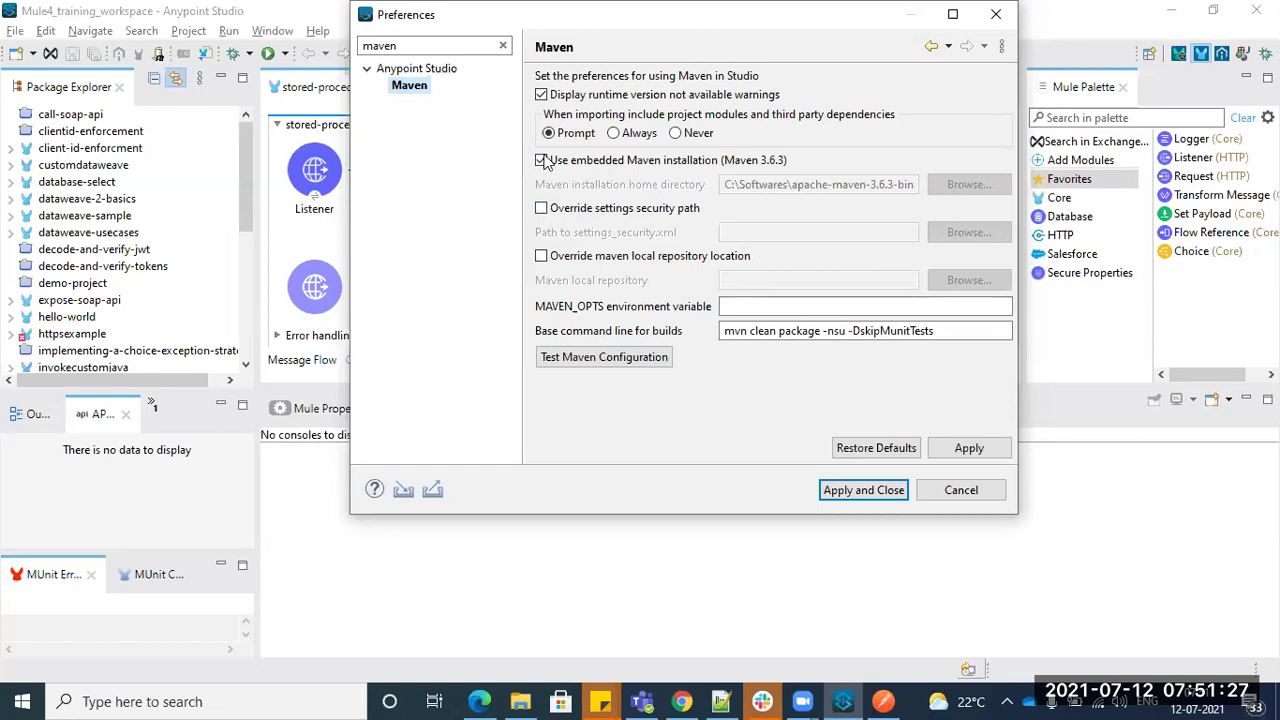
- Toggle 'Use embedded Maven installation', keeping Maven 3.6.3, and compare with the setup notes
{"action": "left_click", "coordinate": [541, 160]}
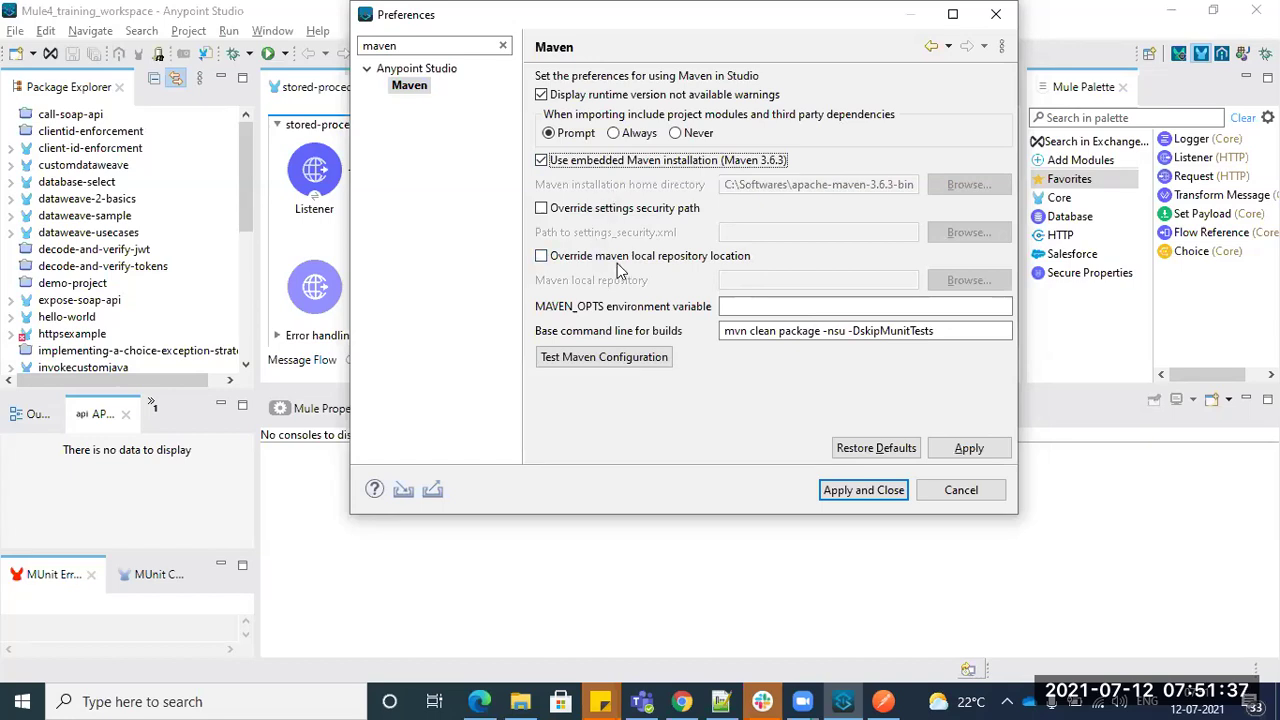
{"action": "key", "text": "alt+Tab"}
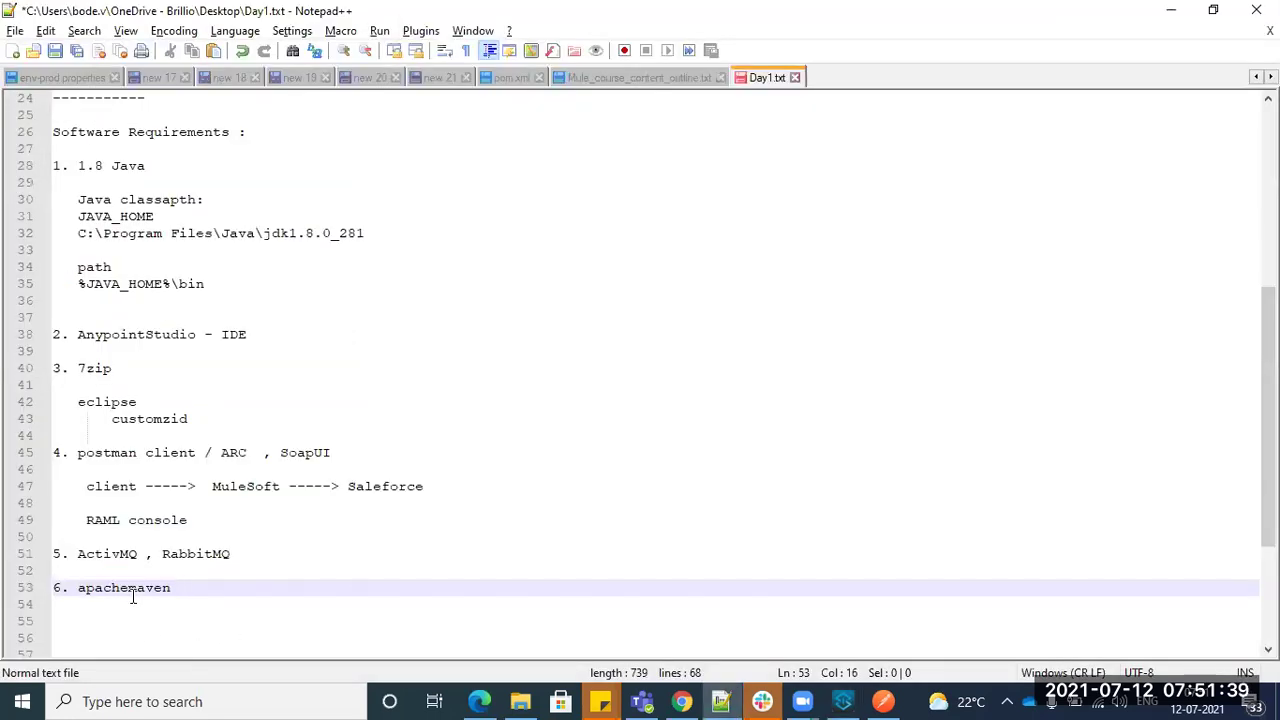
{"action": "key", "text": "alt+Tab"}
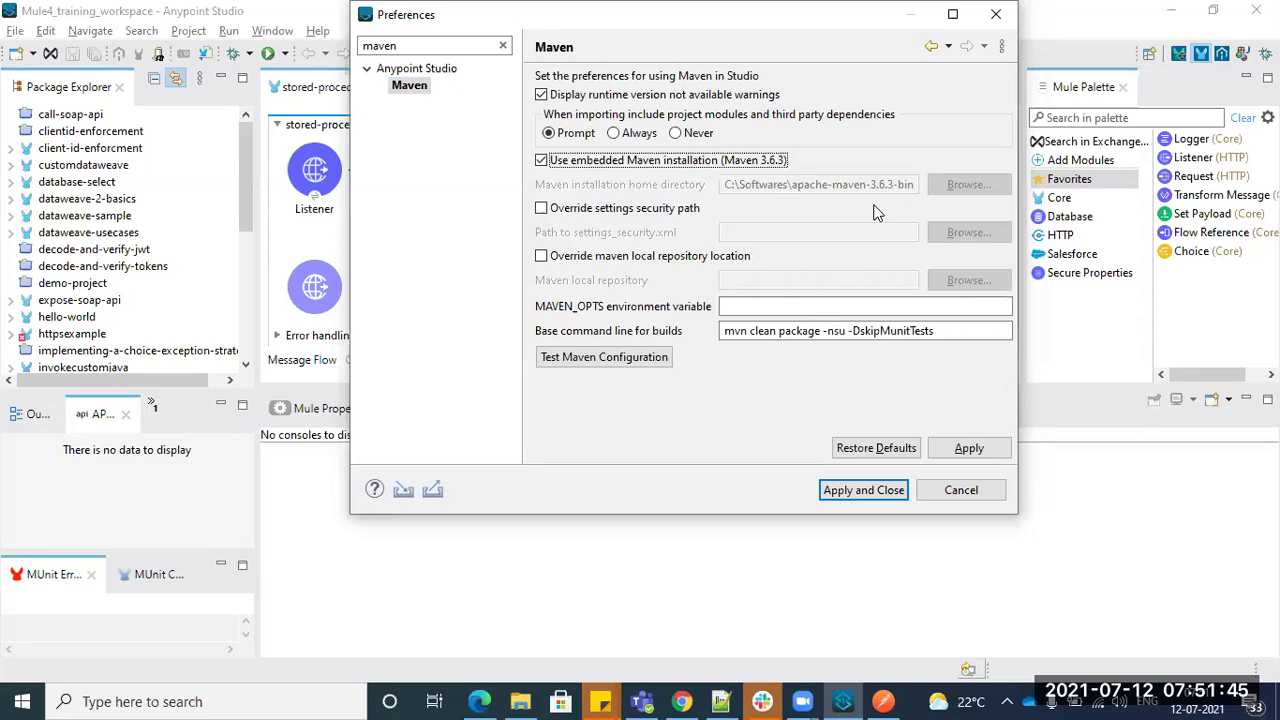
- Search Google for 'apache maven 3.6.0 download' in the new Chrome tab
{"action": "left_click", "coordinate": [681, 701]}
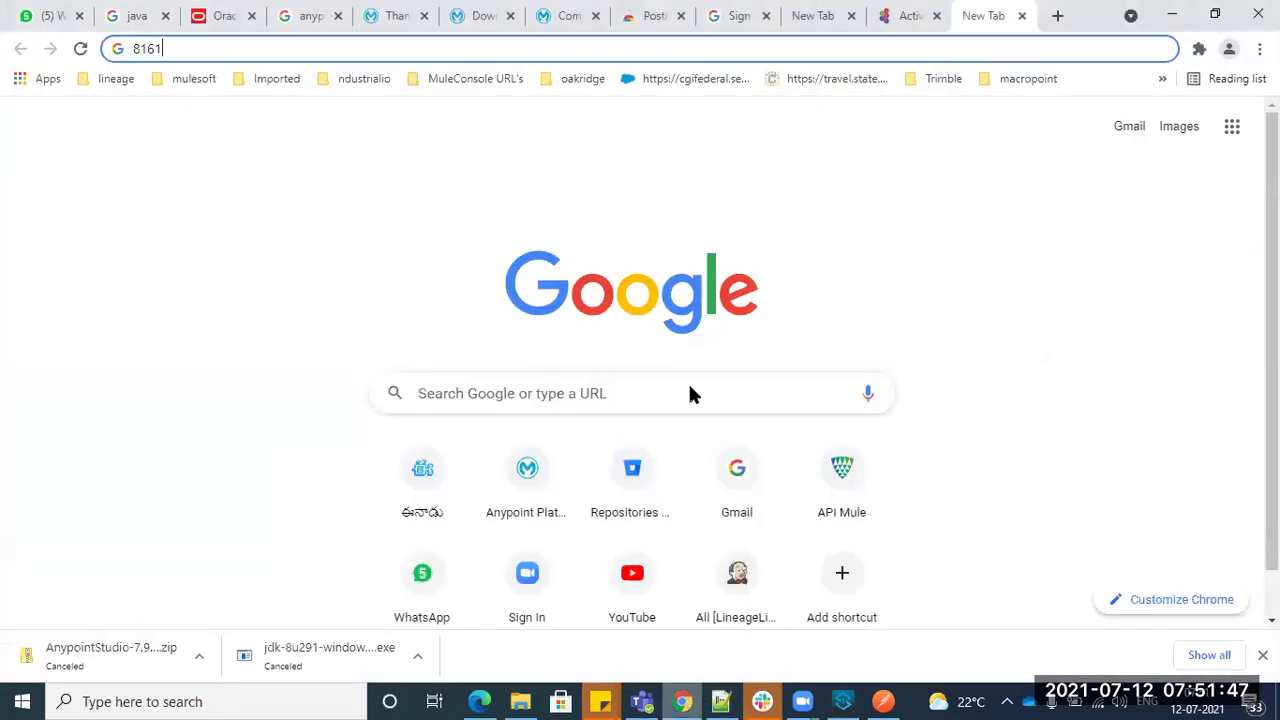
{"action": "left_click_drag", "start_coordinate": [177, 49], "coordinate": [70, 52]}
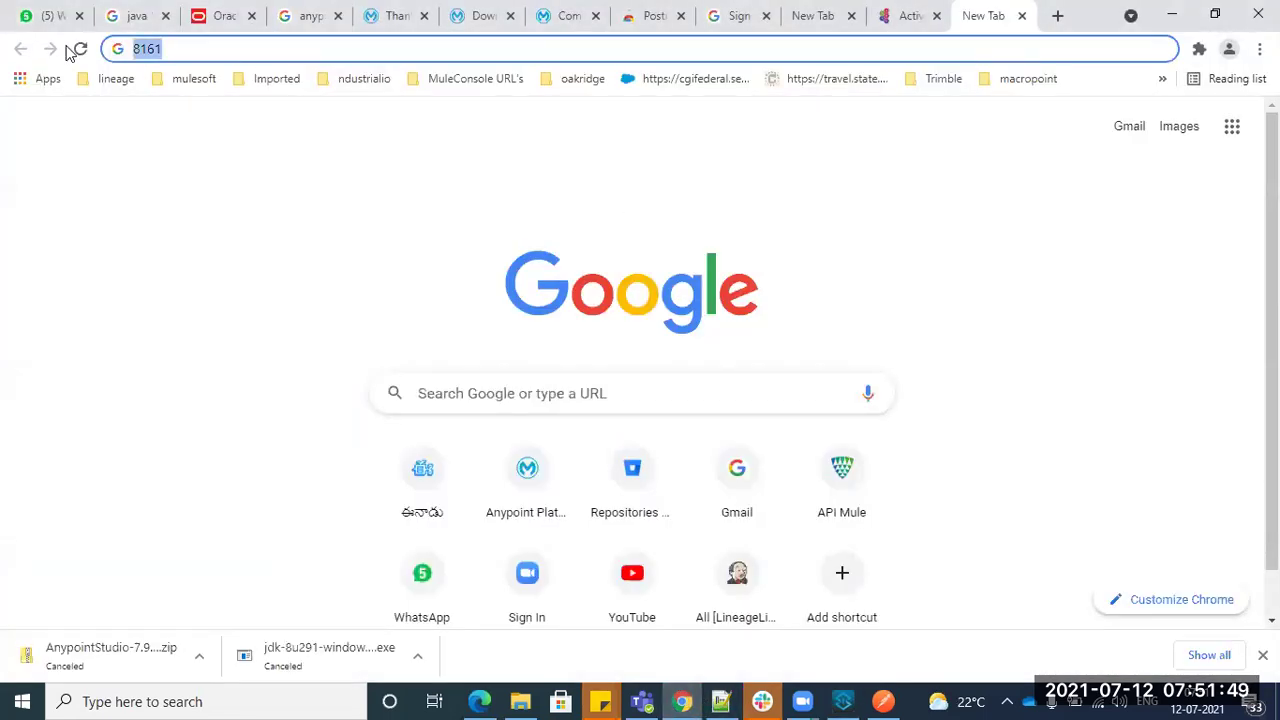
{"action": "type", "text": "maven"}
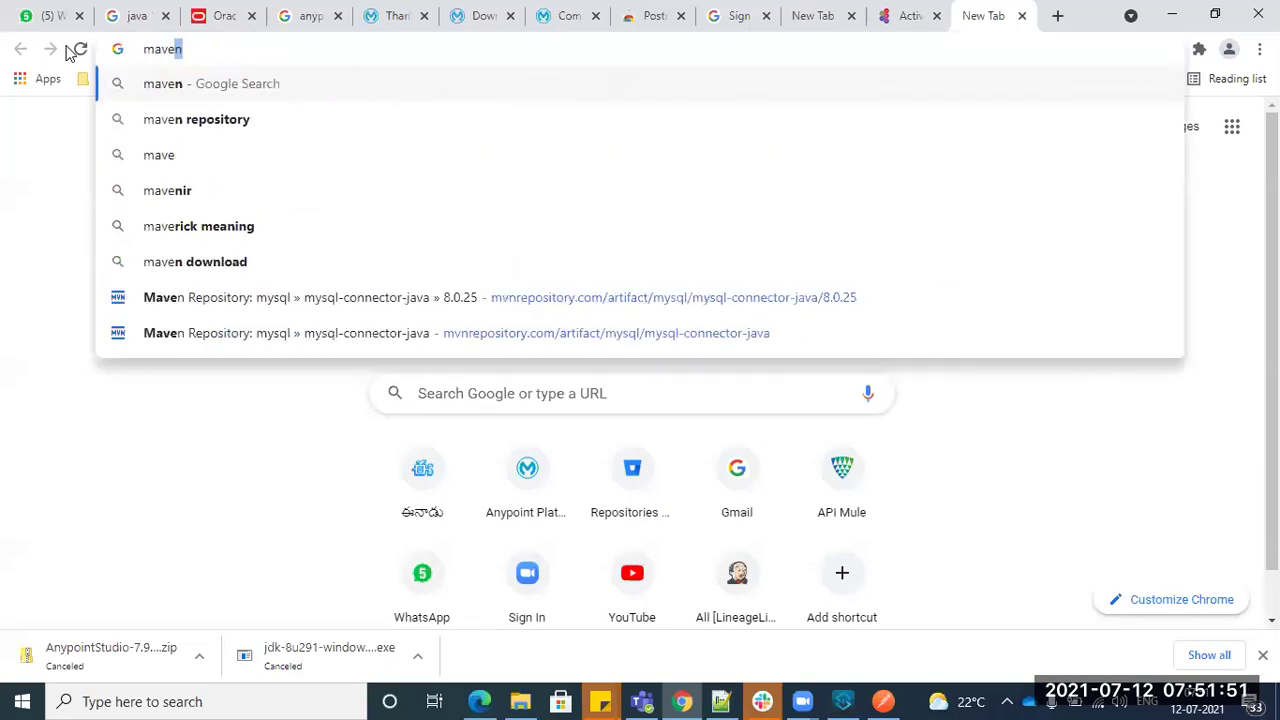
{"action": "key", "text": "BackSpace"}
{"action": "key", "text": "BackSpace"}
{"action": "key", "text": "BackSpace"}
{"action": "key", "text": "BackSpace"}
{"action": "key", "text": "BackSpace"}
{"action": "key", "text": "BackSpace"}
{"action": "type", "text": "apache mave"}
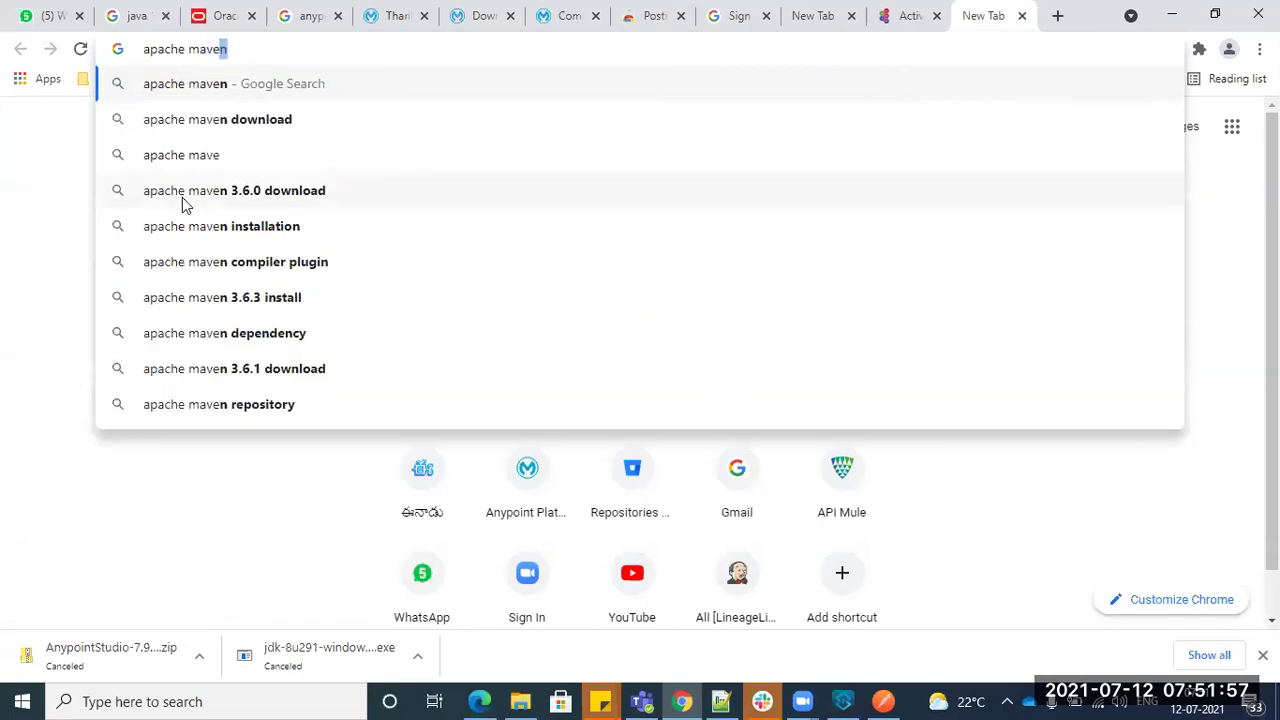
{"action": "left_click", "coordinate": [183, 199]}
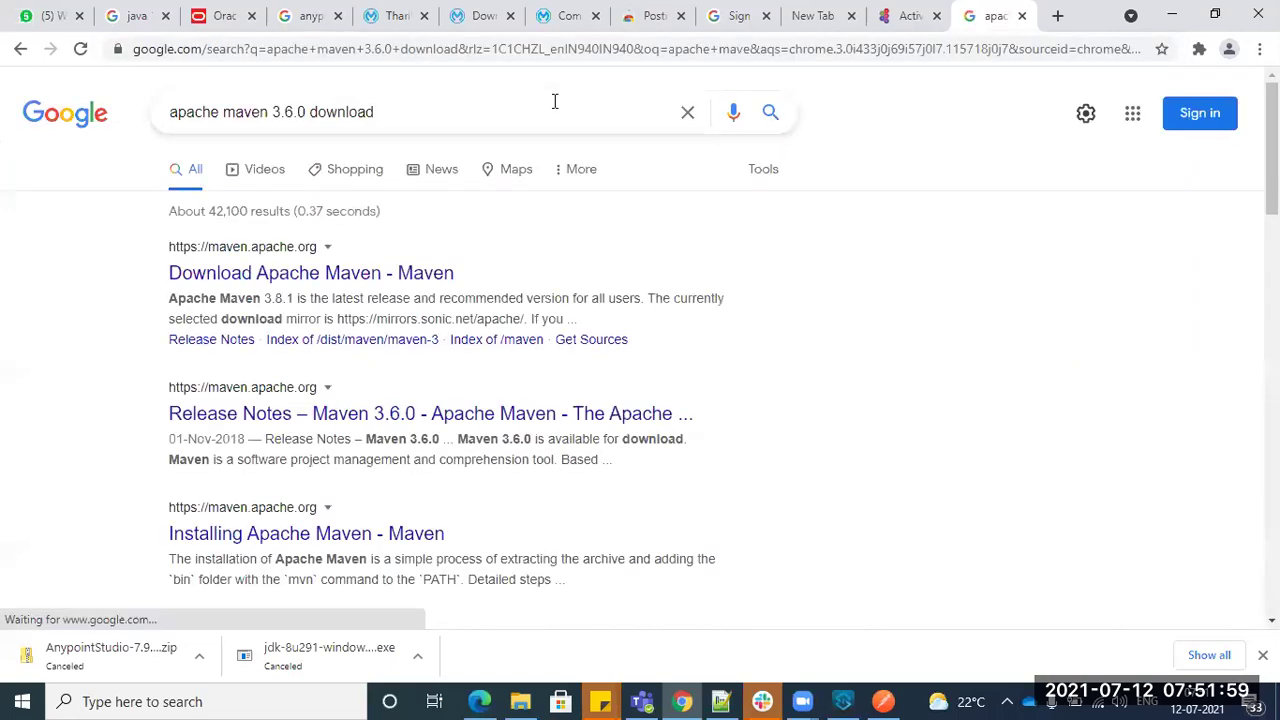
- Download apache-maven-3.8.1-bin.zip from the official Download Apache Maven page
{"action": "left_click", "coordinate": [270, 280]}
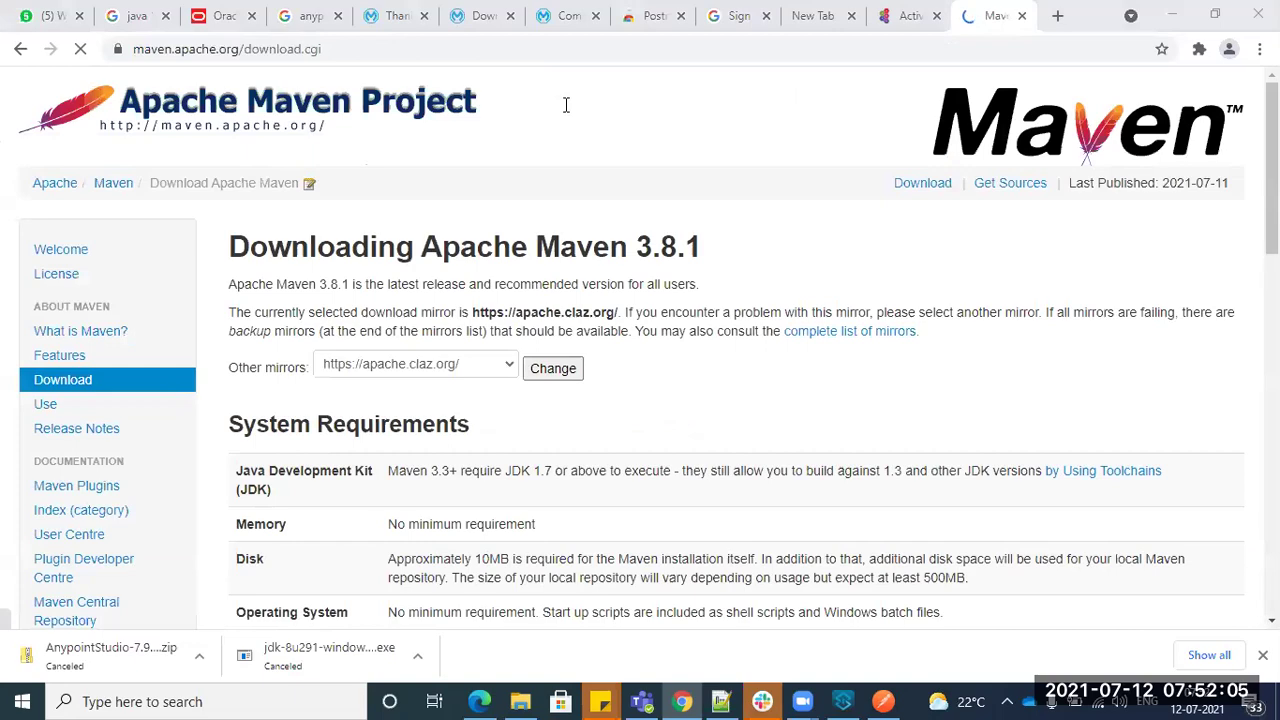
{"action": "scroll", "coordinate": [366, 466], "scroll_direction": "down", "scroll_amount": 4}
{"action": "scroll", "coordinate": [366, 466], "scroll_direction": "down", "scroll_amount": 2}
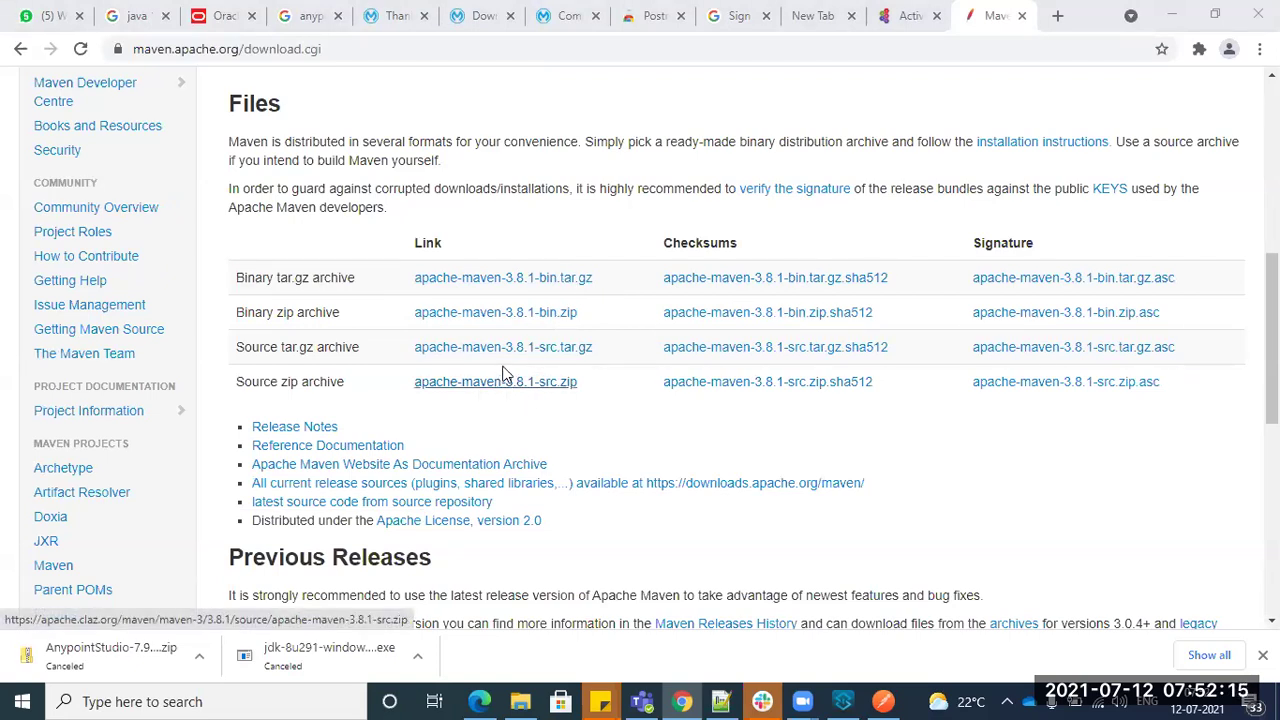
{"action": "left_click", "coordinate": [503, 313]}
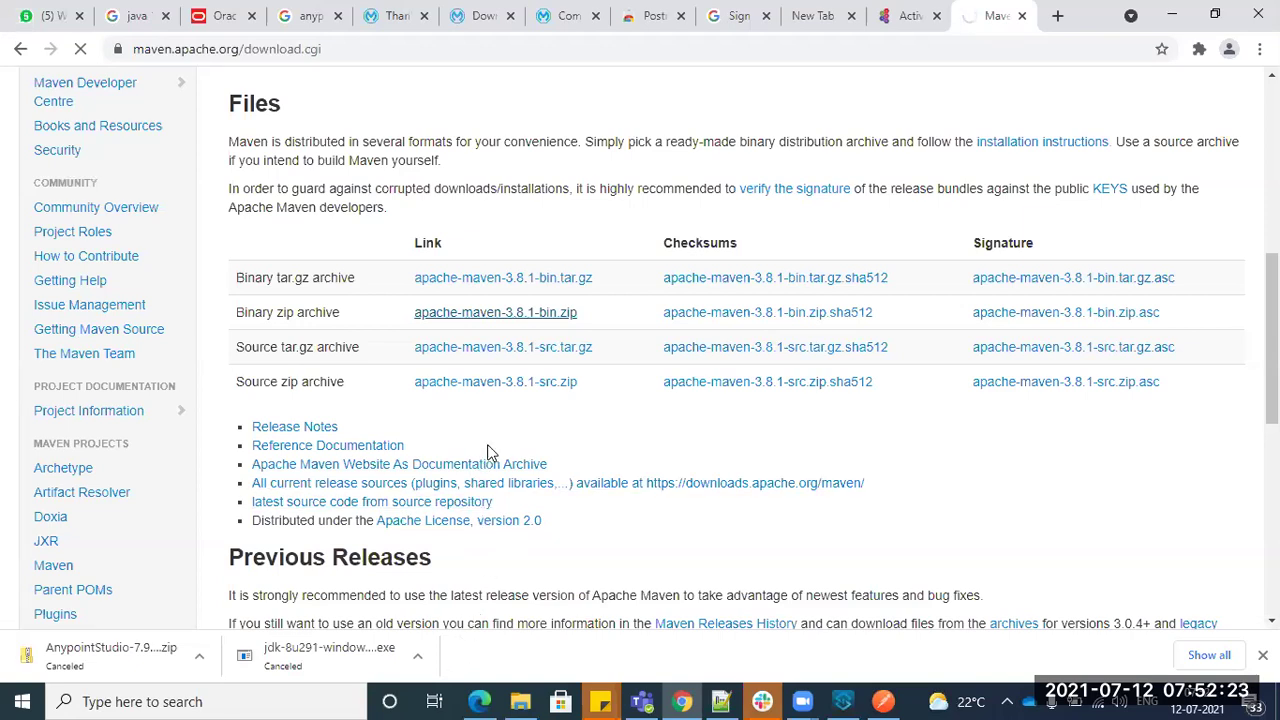
{"action": "left_click", "coordinate": [842, 701]}
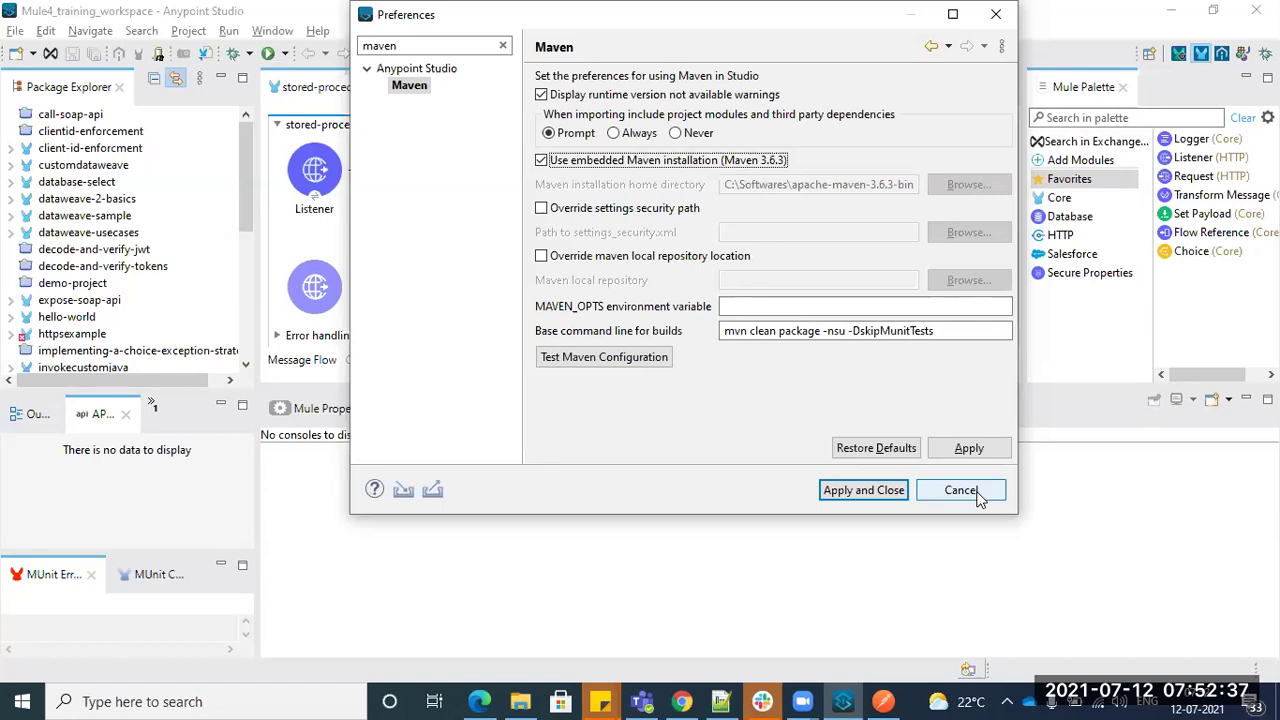
- Cancel the Maven preferences dialog without saving changes
{"action": "left_click", "coordinate": [960, 490]}
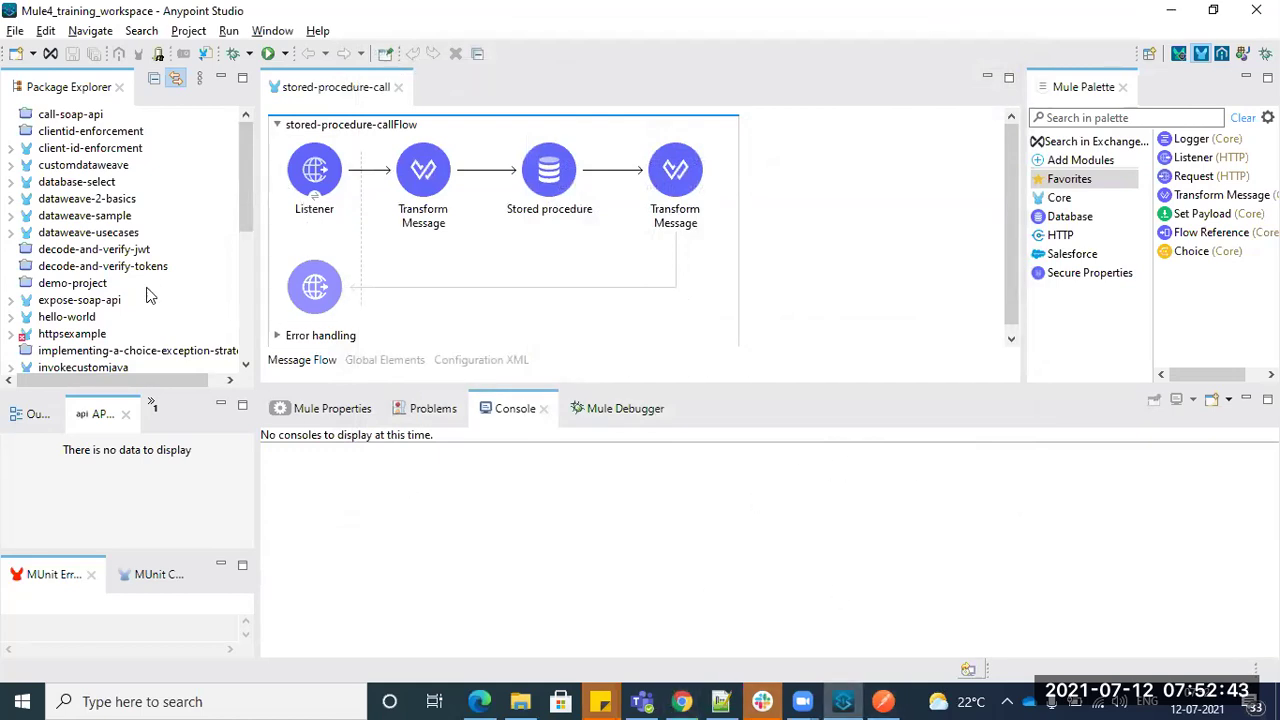
{"action": "scroll", "coordinate": [308, 268], "scroll_direction": "down", "scroll_amount": 1}
{"action": "scroll", "coordinate": [85, 352], "scroll_direction": "down", "scroll_amount": 1}
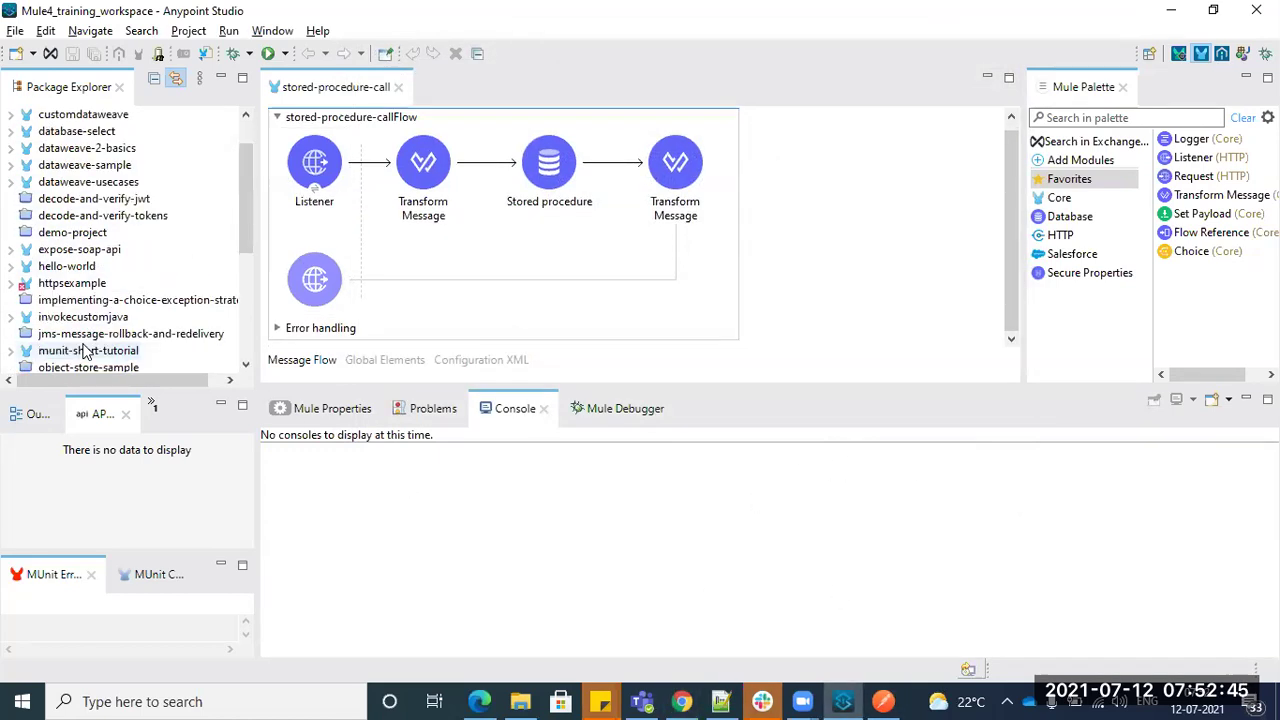
{"action": "scroll", "coordinate": [88, 206], "scroll_direction": "up", "scroll_amount": 1}
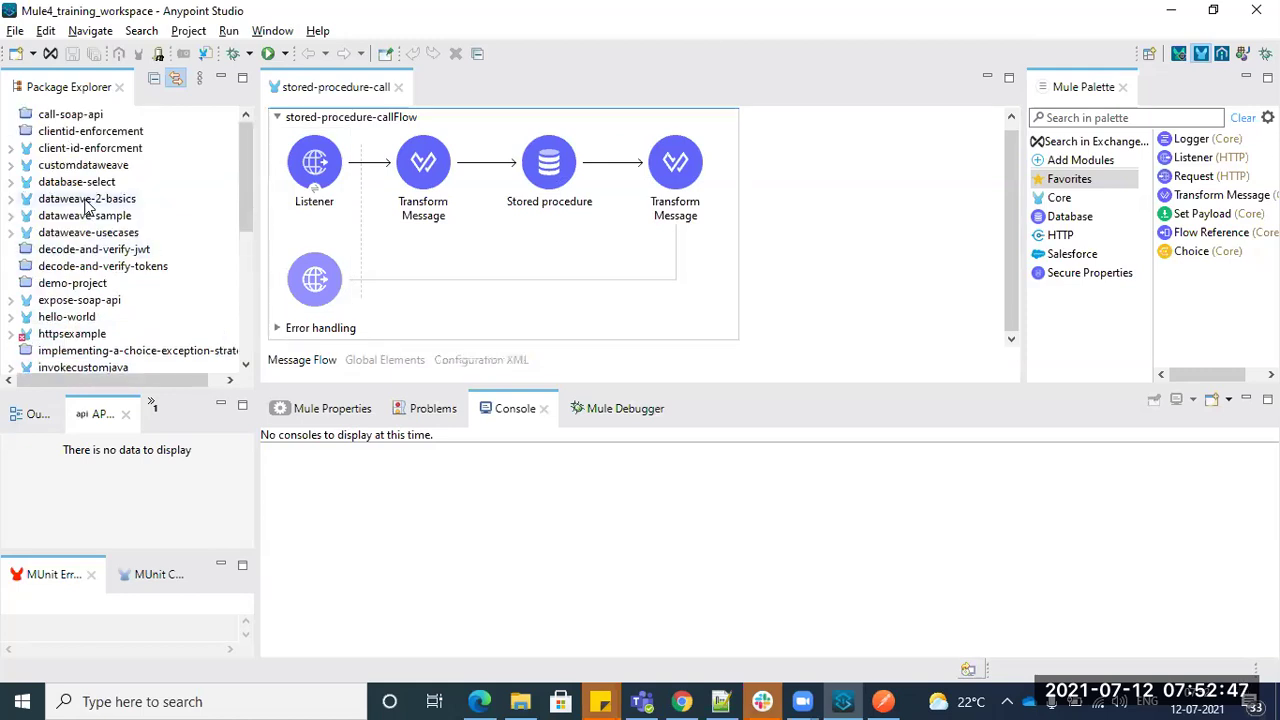
- Expand client-id-enforcment in Package Explorer and open its pom.xml
{"action": "left_click", "coordinate": [11, 148]}
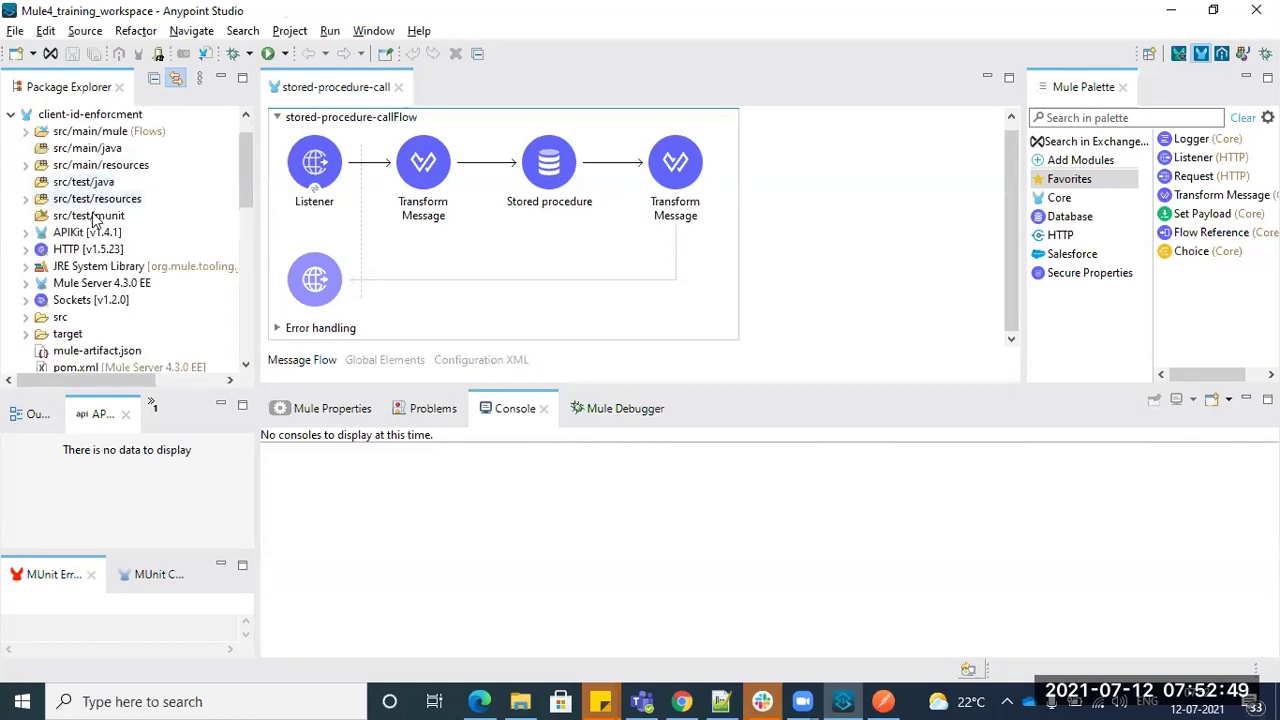
{"action": "scroll", "coordinate": [93, 219], "scroll_direction": "down", "scroll_amount": 2}
{"action": "double_click", "coordinate": [120, 266]}
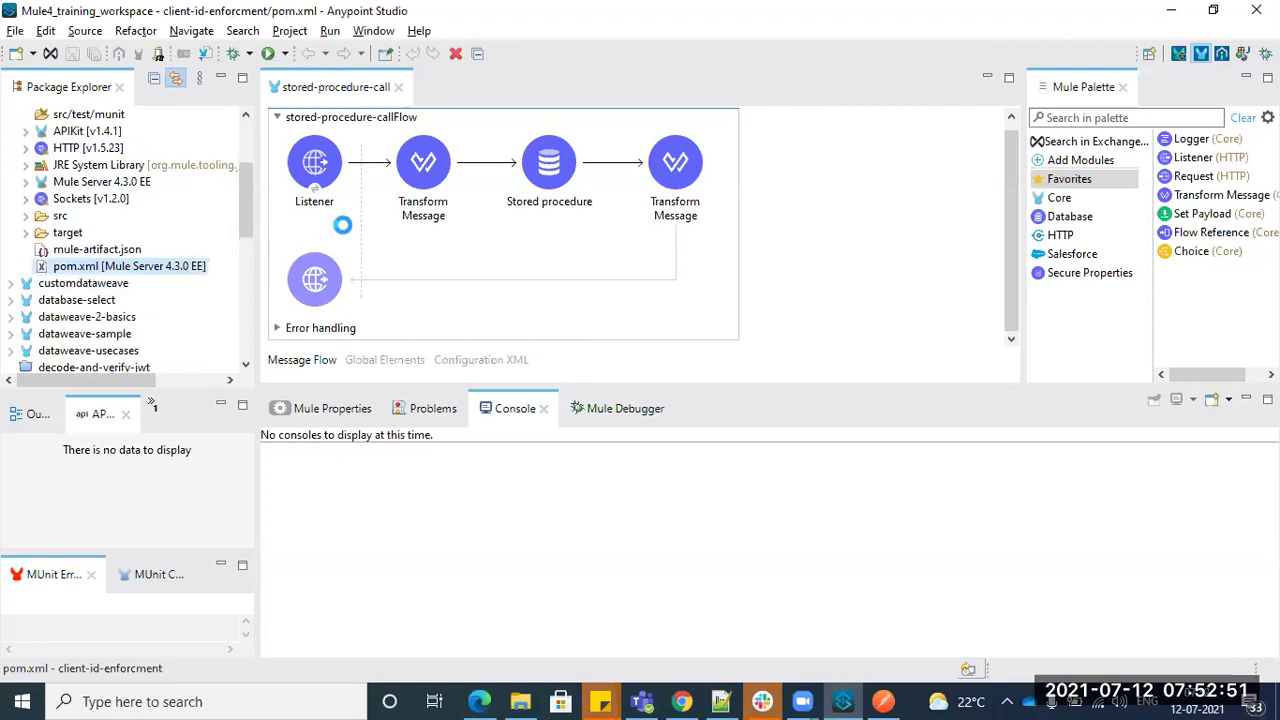
- Maximize the pom.xml editor and review its three dependency entries, including mule-apikit-module
{"action": "double_click", "coordinate": [440, 87]}
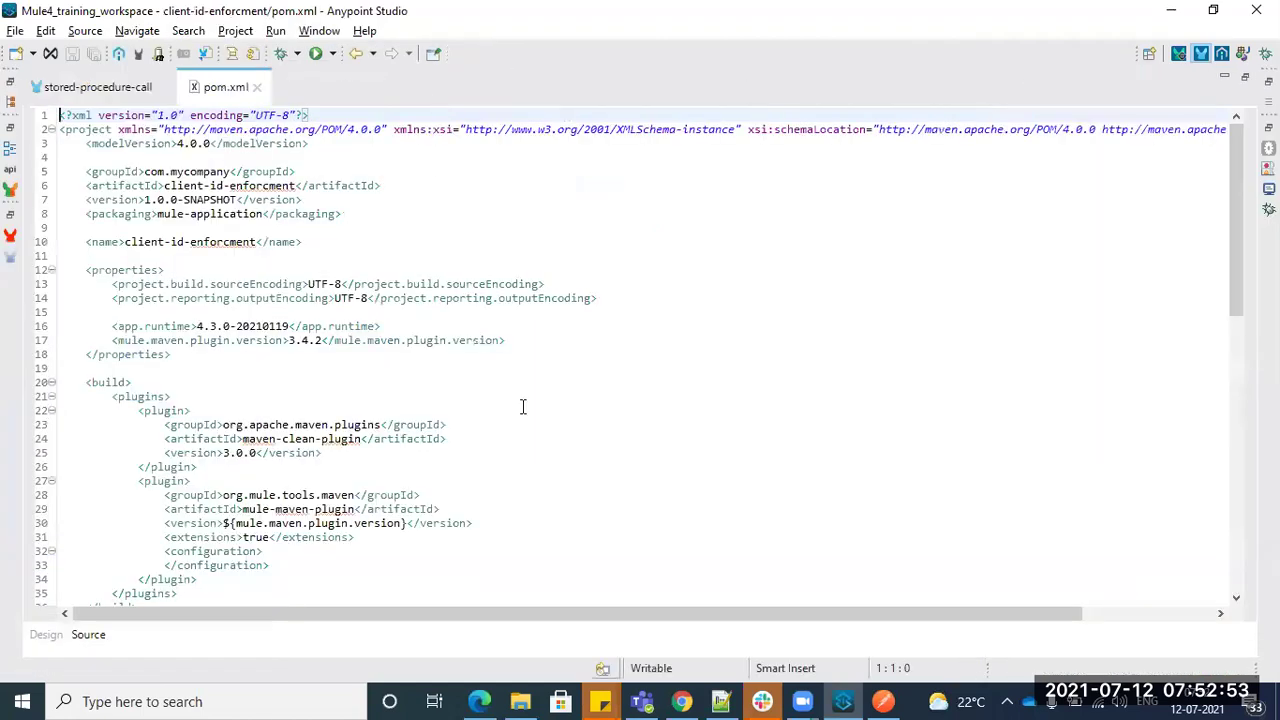
{"action": "scroll", "coordinate": [522, 406], "scroll_direction": "down", "scroll_amount": 15}
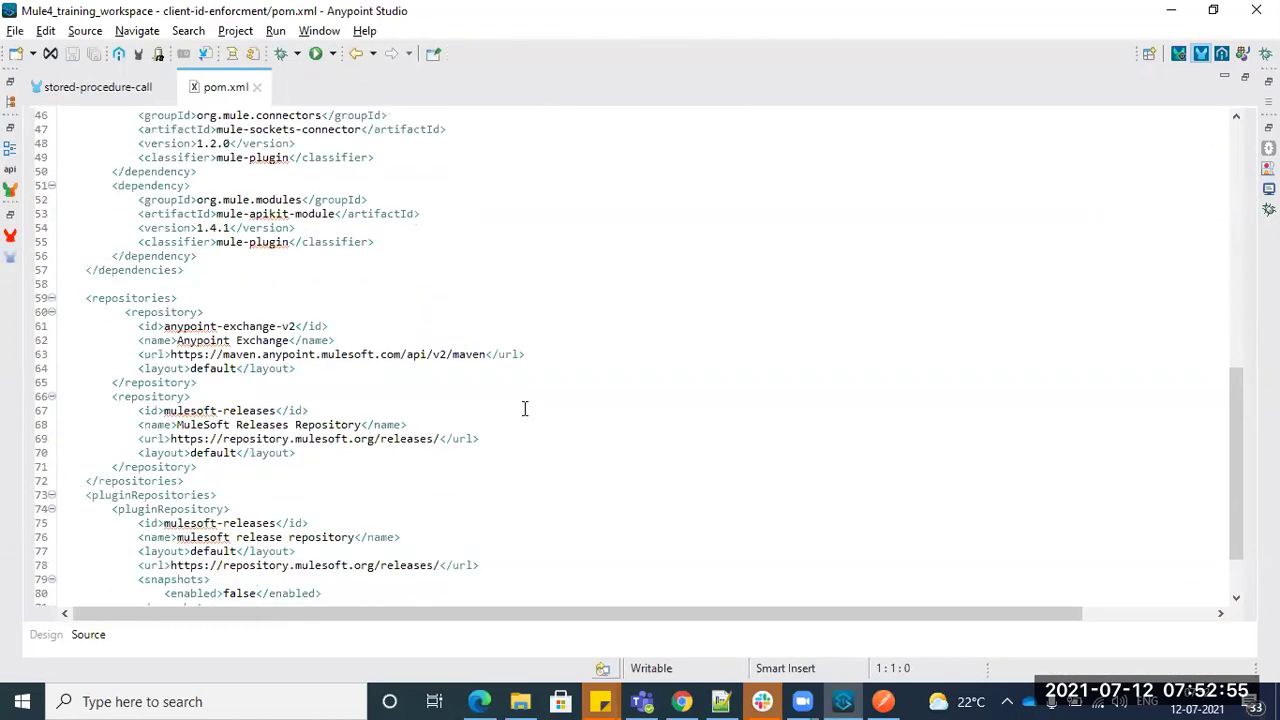
{"action": "scroll", "coordinate": [523, 406], "scroll_direction": "up", "scroll_amount": 4}
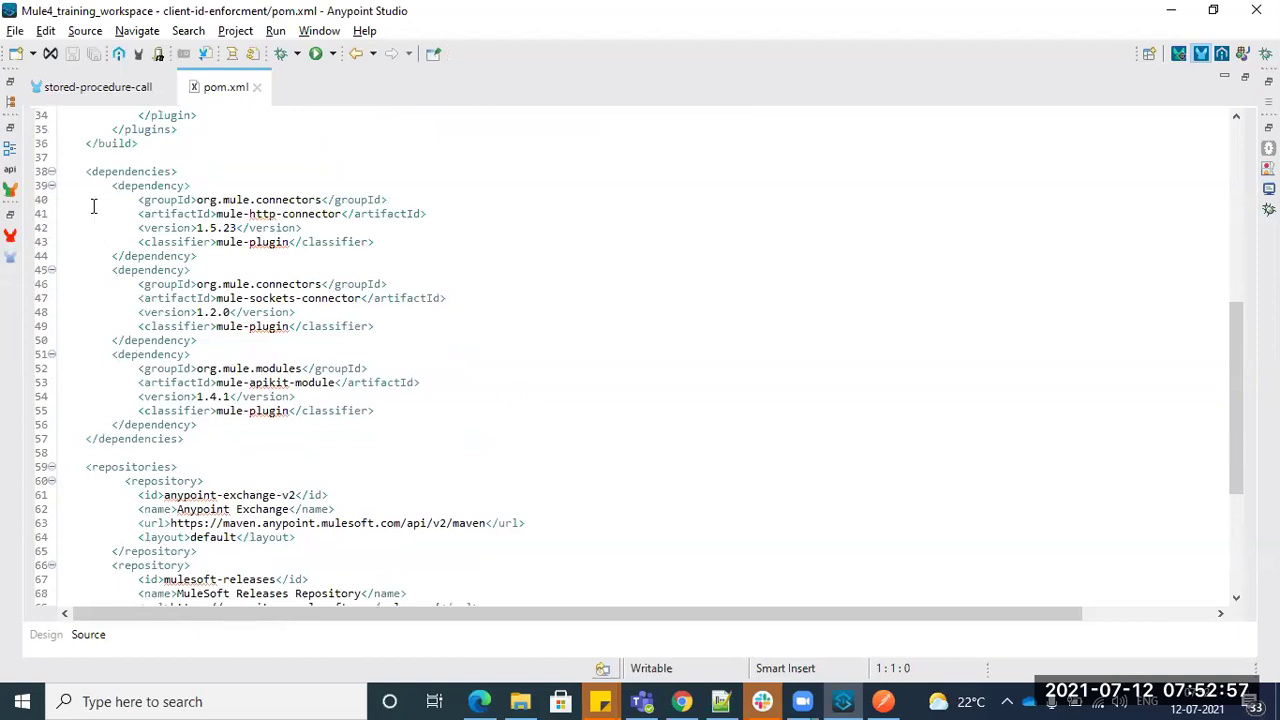
{"action": "left_click_drag", "start_coordinate": [112, 186], "coordinate": [329, 426]}
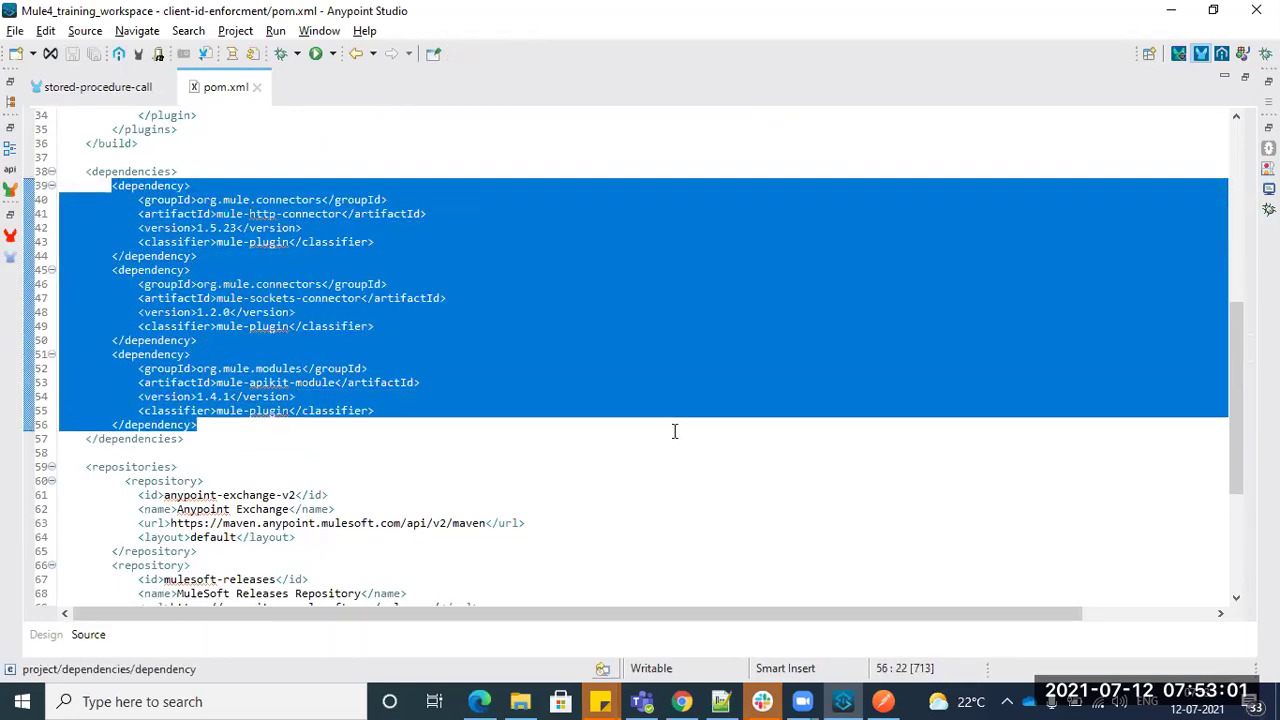
{"action": "left_click", "coordinate": [662, 368]}
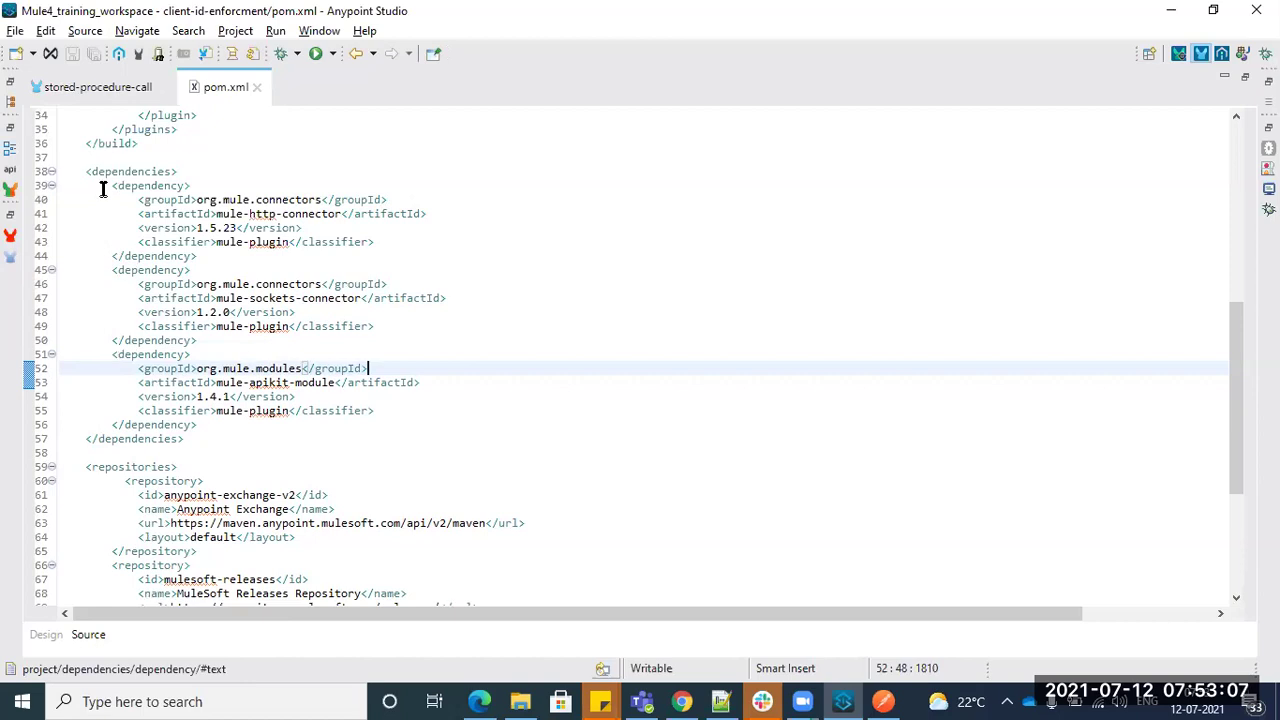
{"action": "left_click_drag", "start_coordinate": [102, 187], "coordinate": [362, 420]}
{"action": "left_click", "coordinate": [217, 252]}
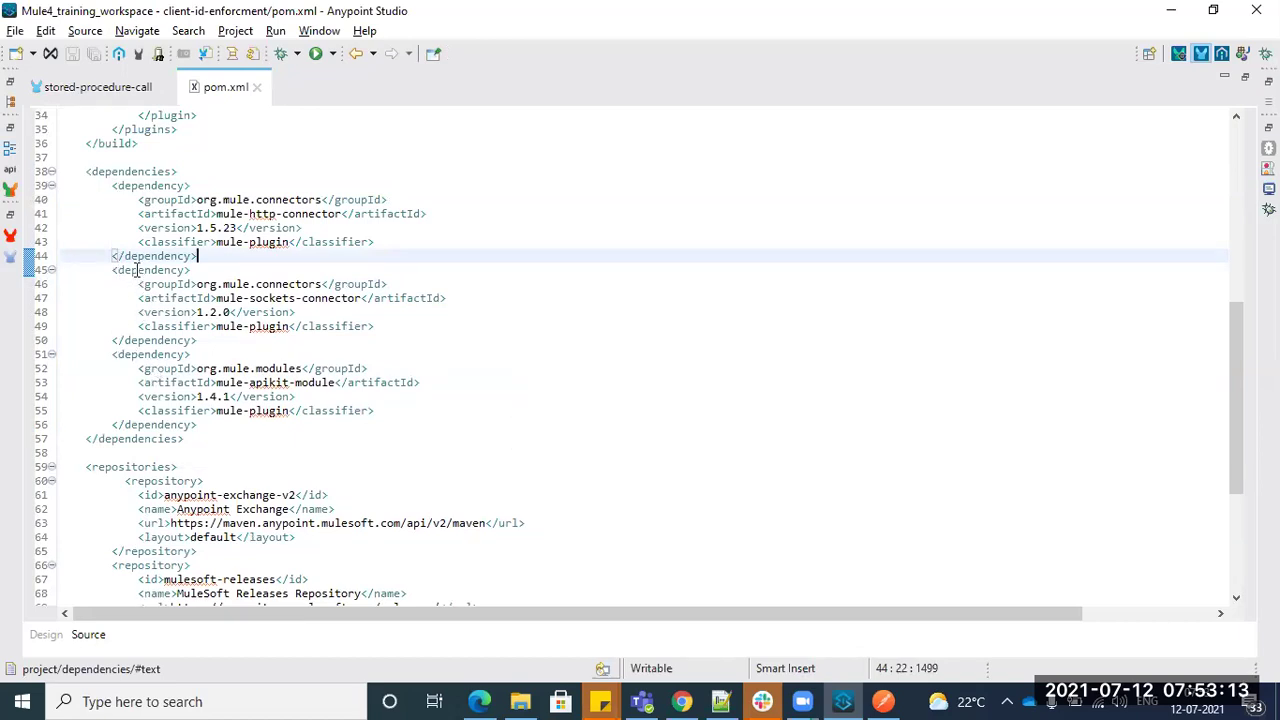
{"action": "left_click_drag", "start_coordinate": [104, 187], "coordinate": [423, 425]}
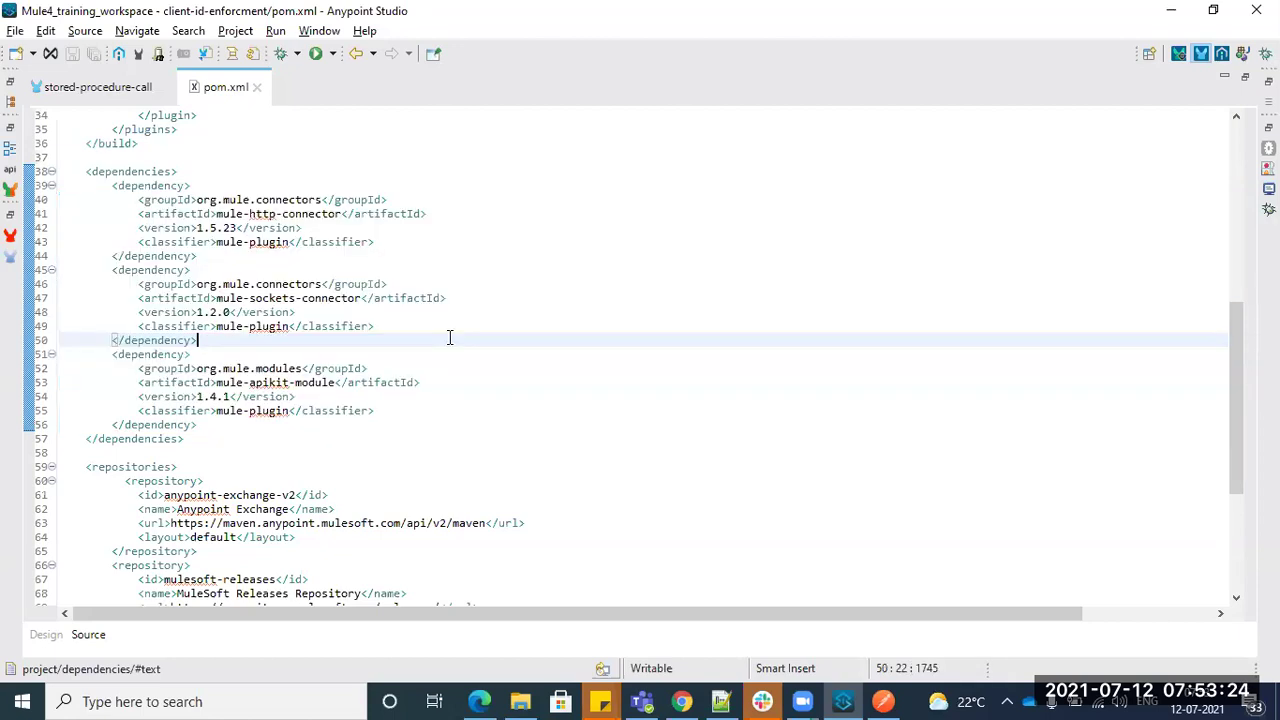
{"action": "left_click", "coordinate": [449, 339]}
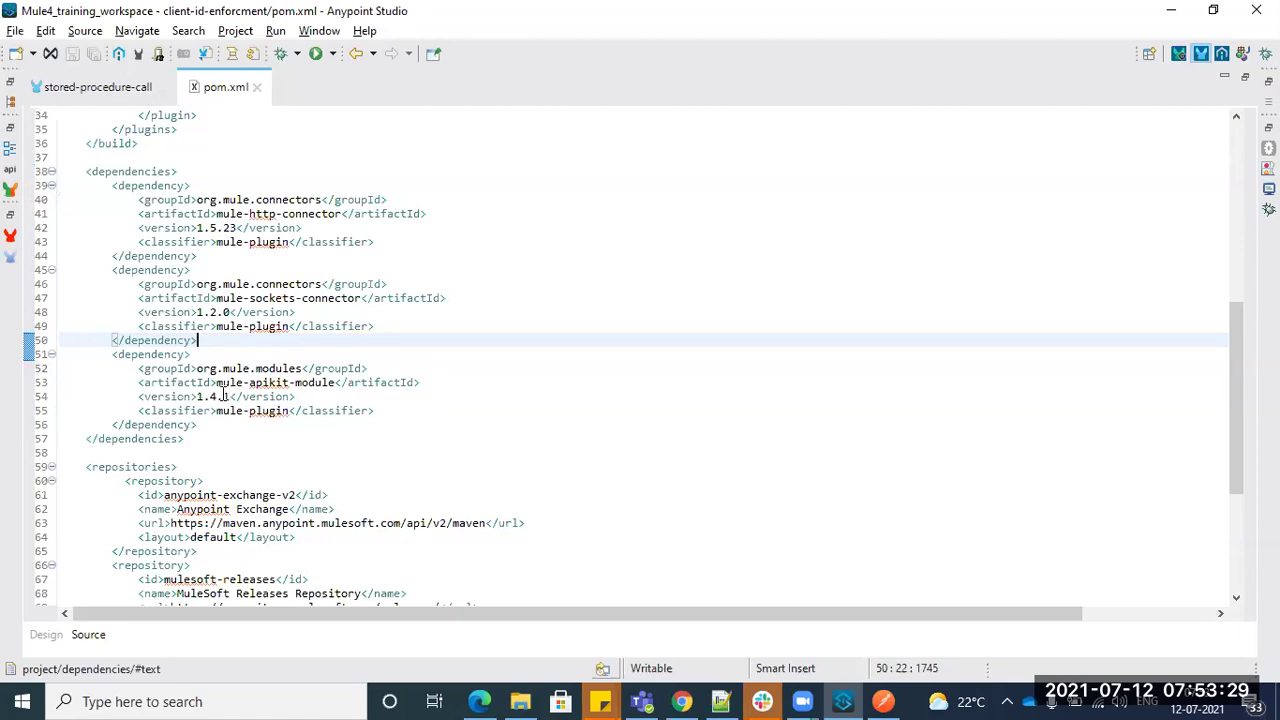
{"action": "left_click_drag", "start_coordinate": [97, 348], "coordinate": [196, 424]}
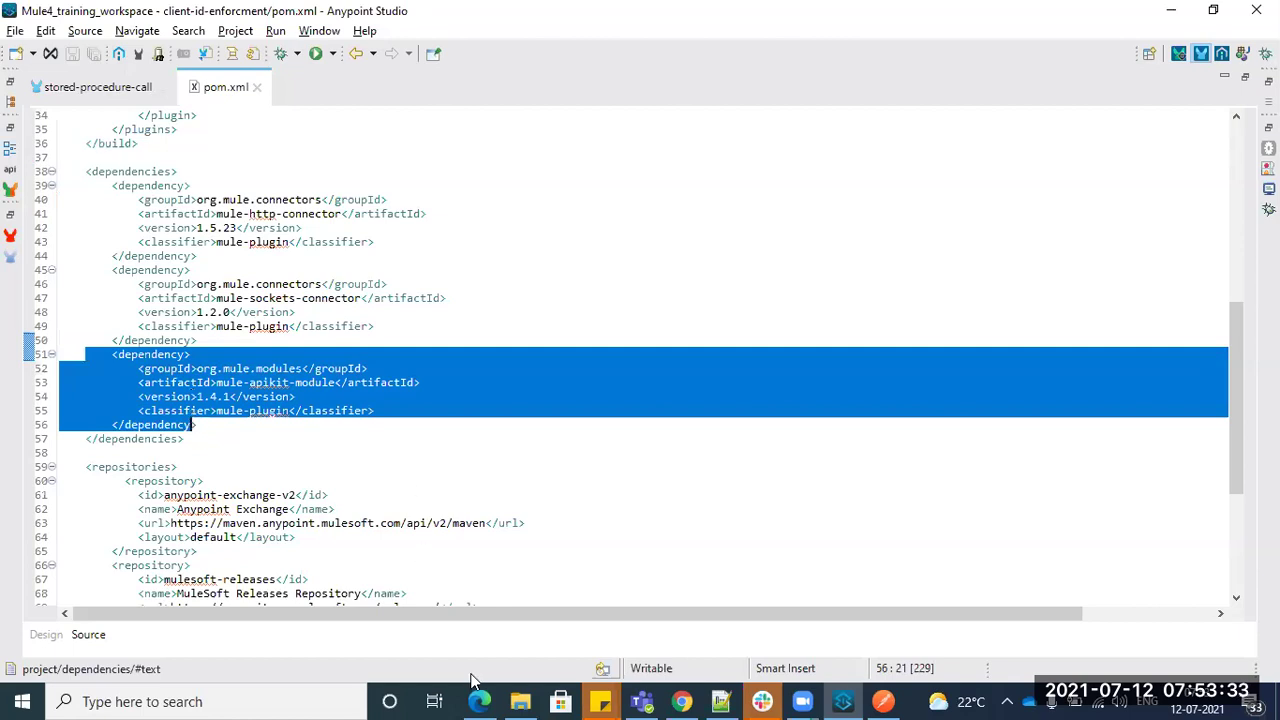
{"action": "left_click", "coordinate": [681, 701]}
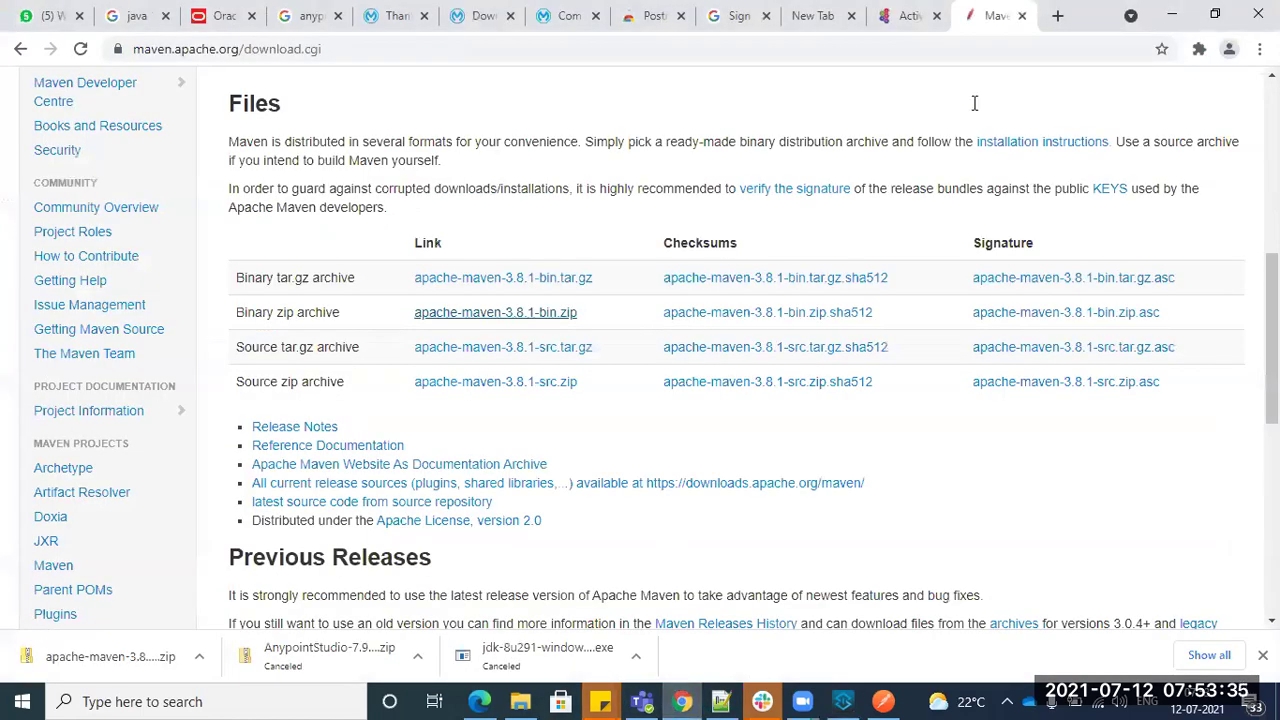
- Copy the mysql-connector-java 8.0.25 Maven dependency snippet from mvnrepository.com
{"action": "left_click", "coordinate": [1060, 15]}
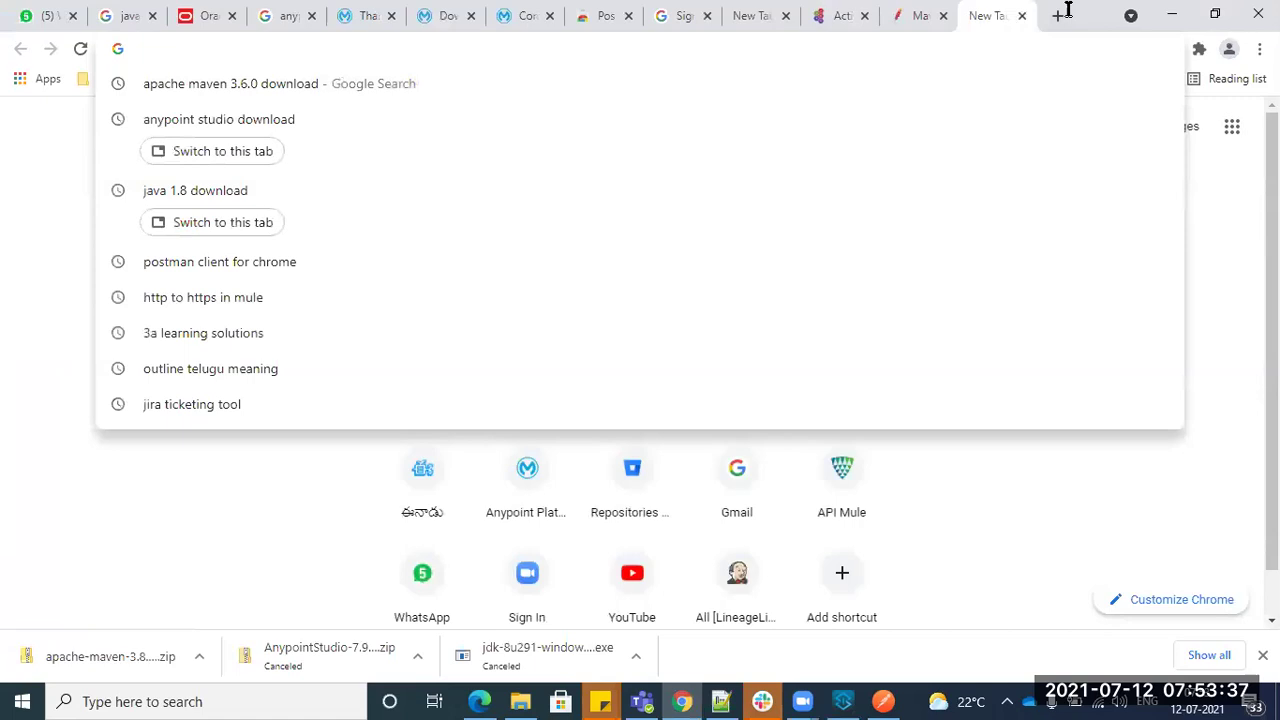
{"action": "type", "text": "mave"}
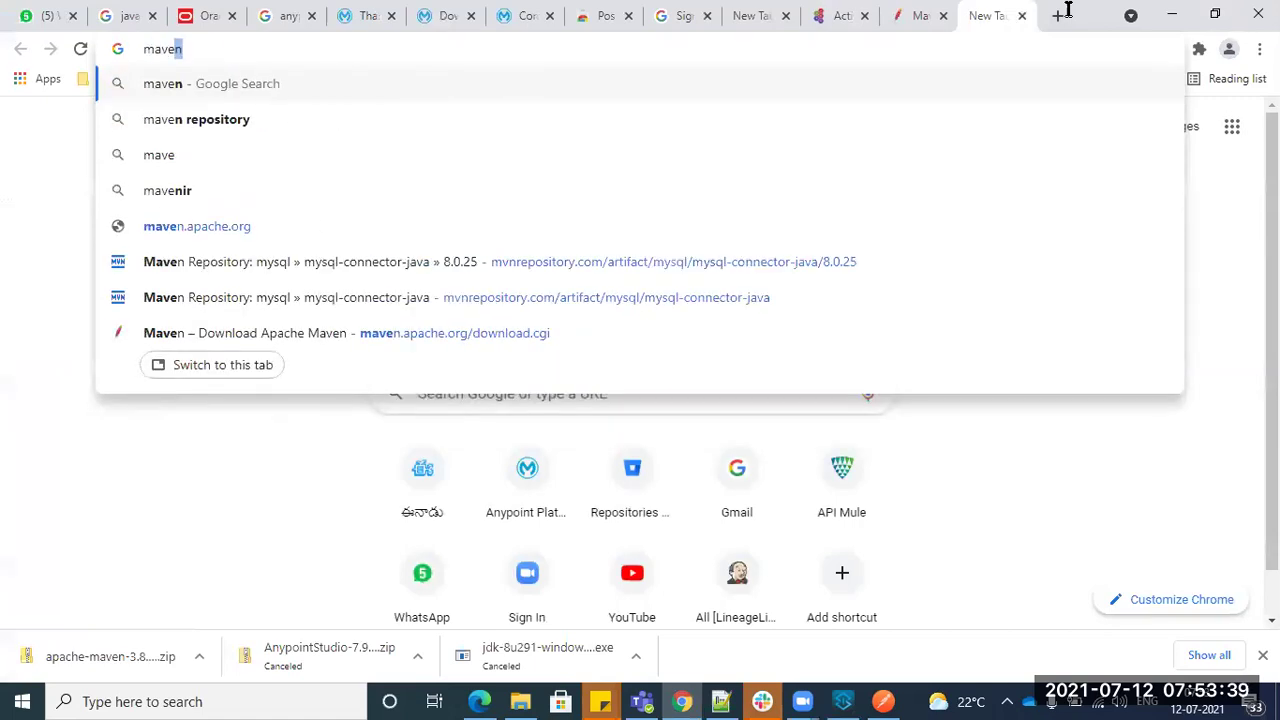
{"action": "left_click", "coordinate": [766, 261]}
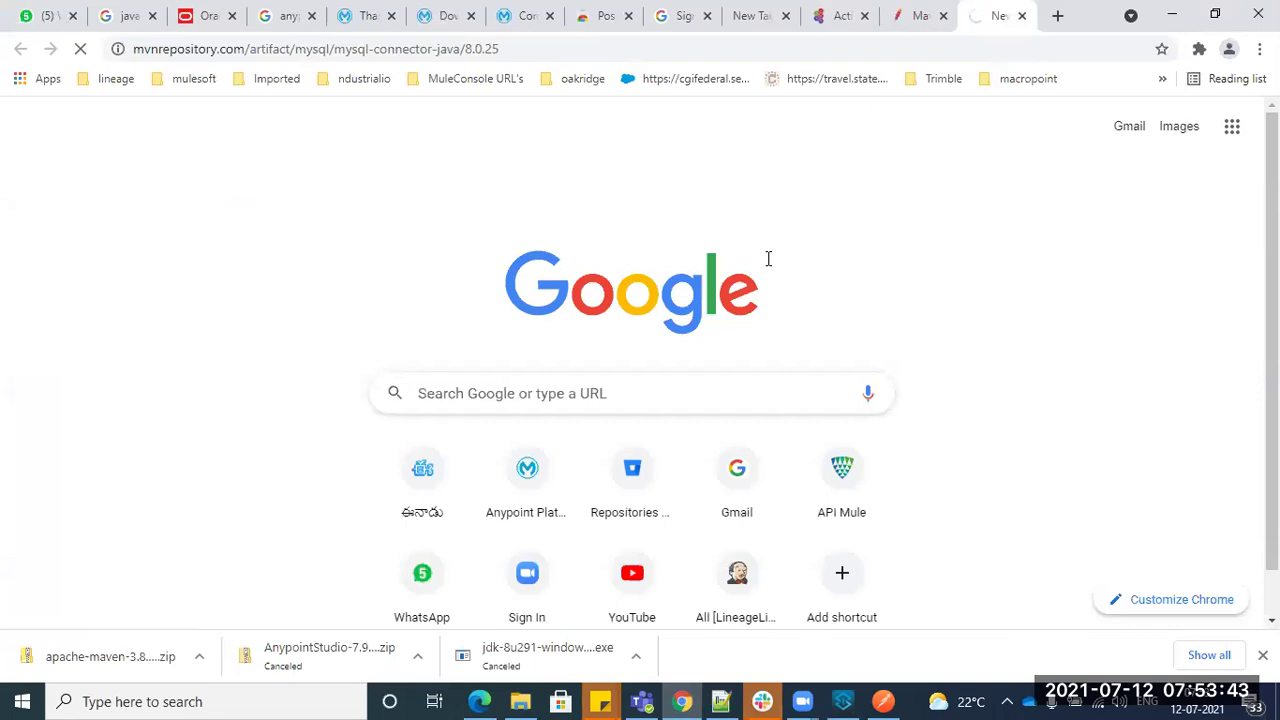
{"action": "scroll", "coordinate": [249, 467], "scroll_direction": "down", "scroll_amount": 1}
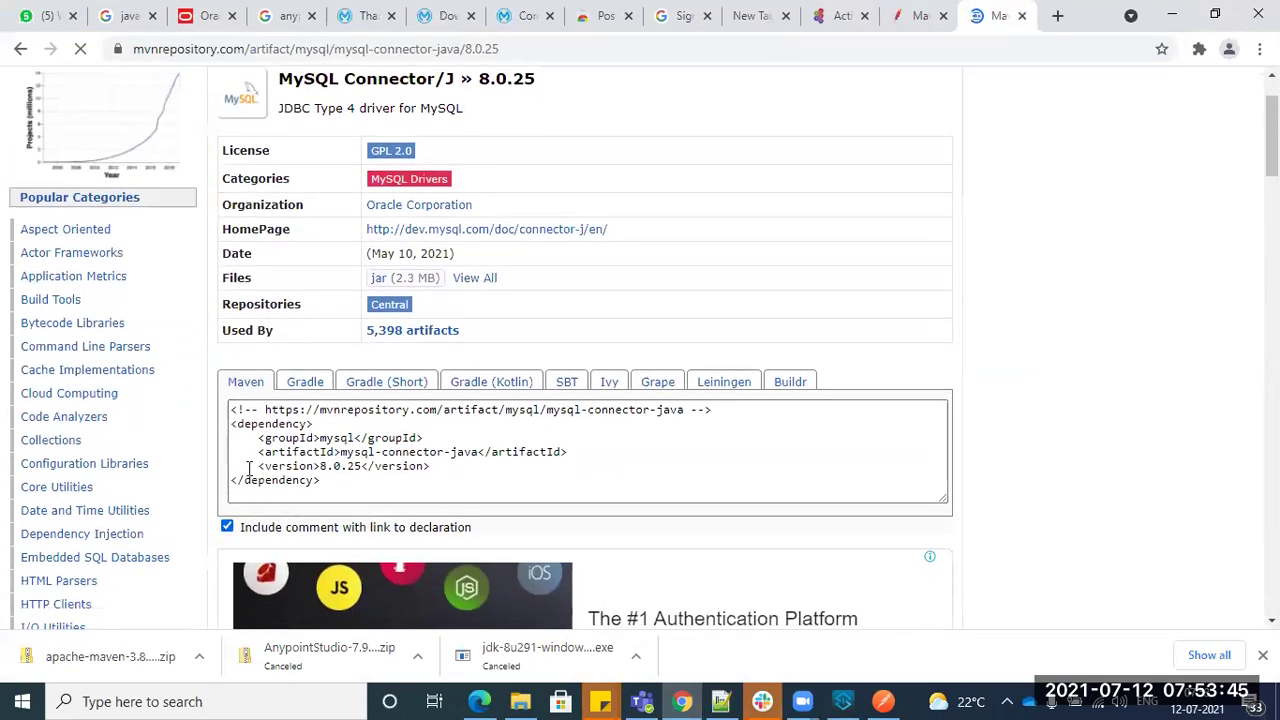
{"action": "left_click", "coordinate": [335, 477]}
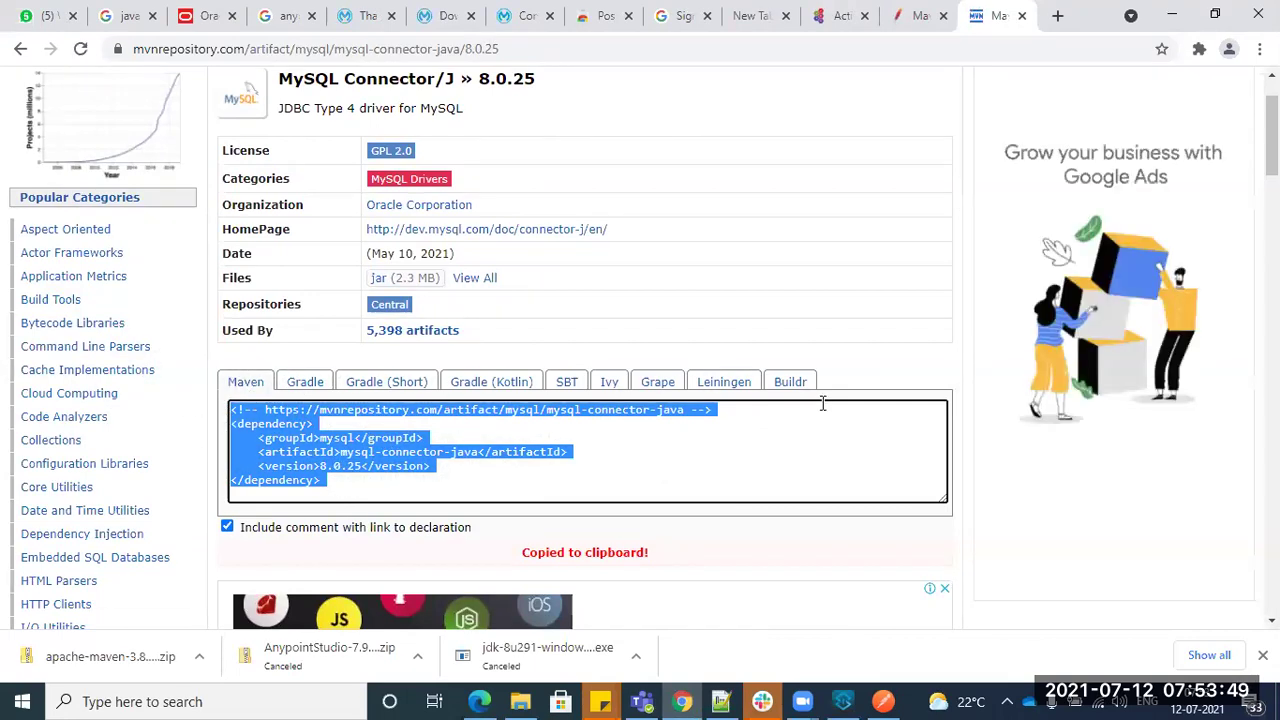
{"action": "key", "text": "alt+Tab"}
- Paste the mysql-connector-java 8.0.25 dependency after the last dependency and save pom.xml
{"action": "key", "text": "Right"}
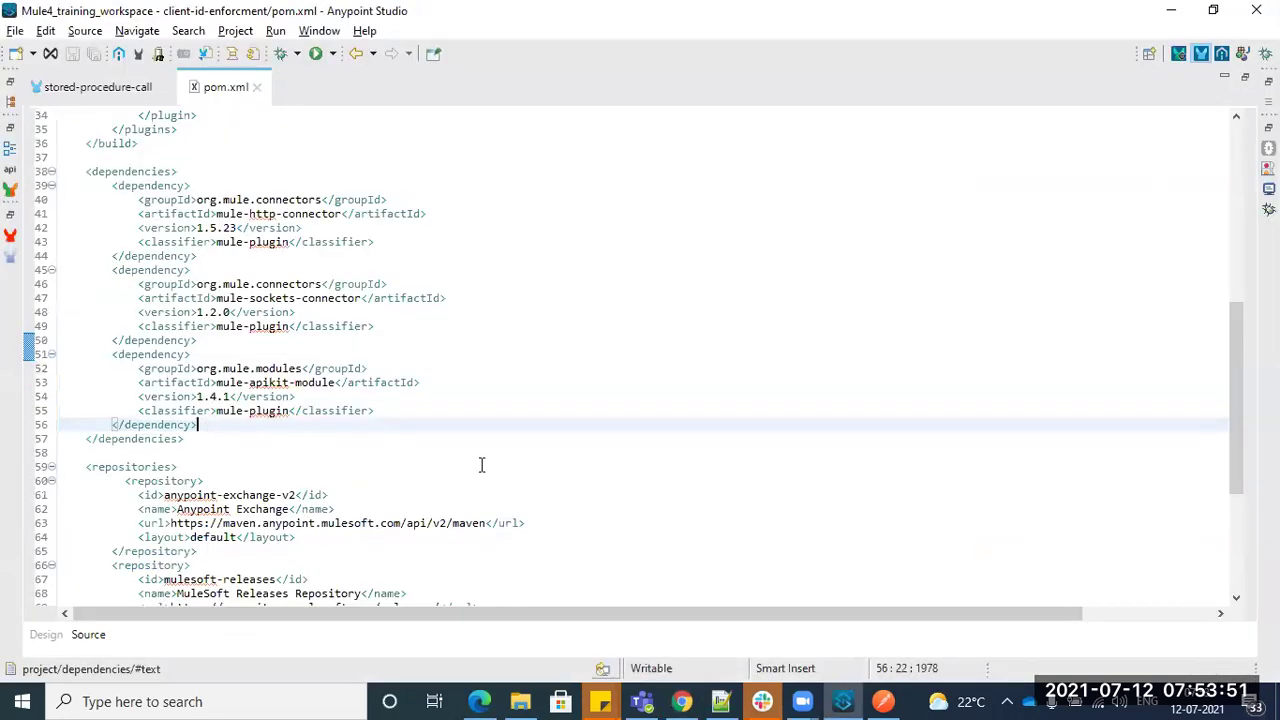
{"action": "key", "text": "Return"}
{"action": "key", "text": "ctrl+v"}
{"action": "key", "text": "Return"}
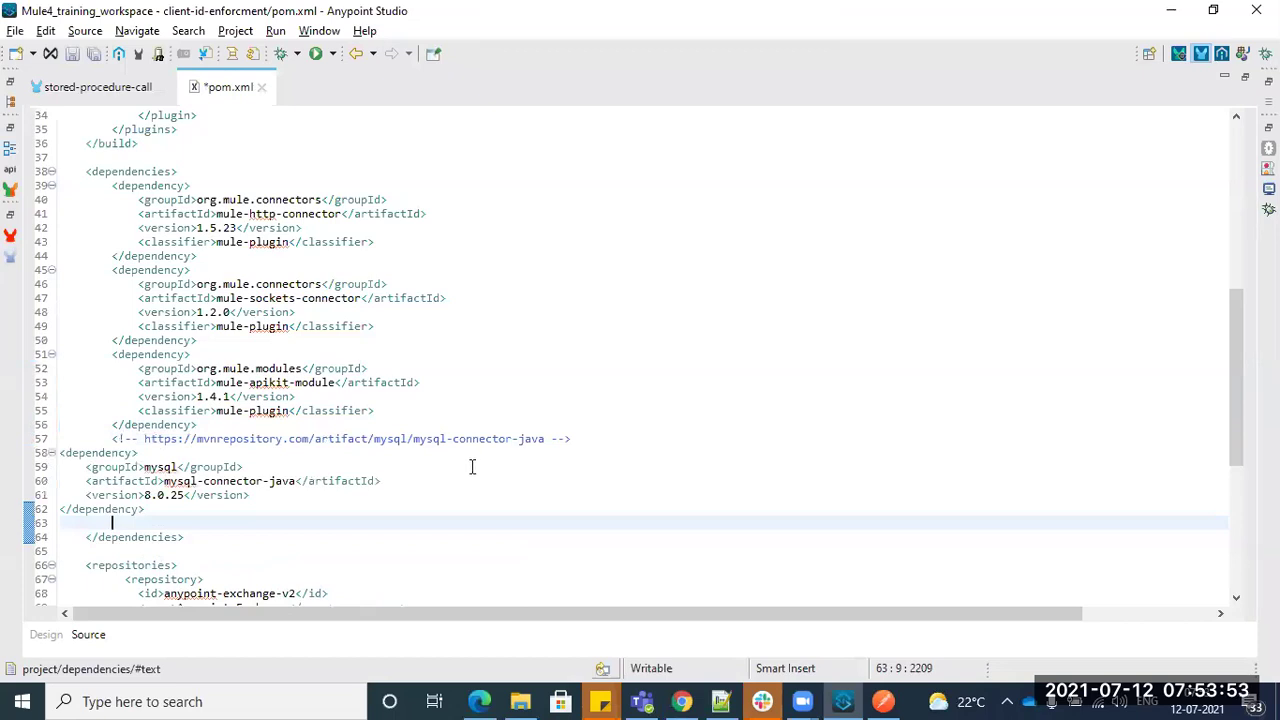
{"action": "left_click", "coordinate": [491, 356]}
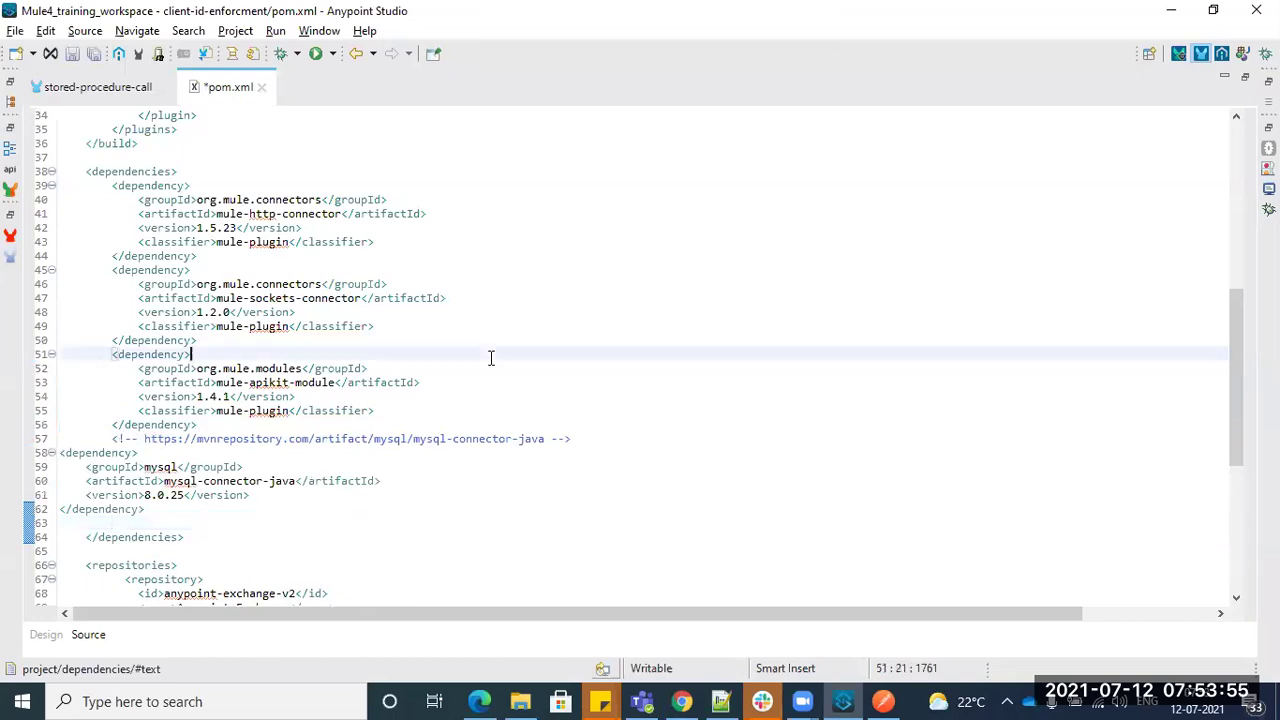
{"action": "key", "text": "ctrl+s"}
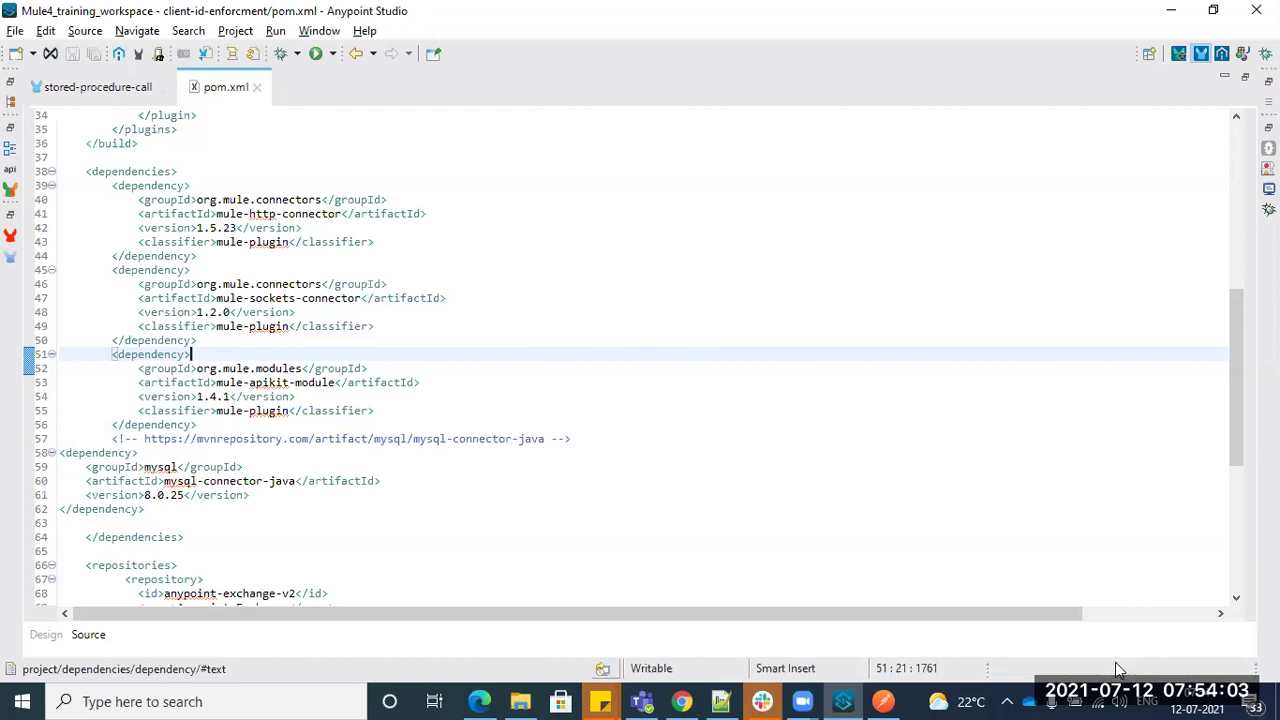
{"action": "left_click", "coordinate": [520, 701]}
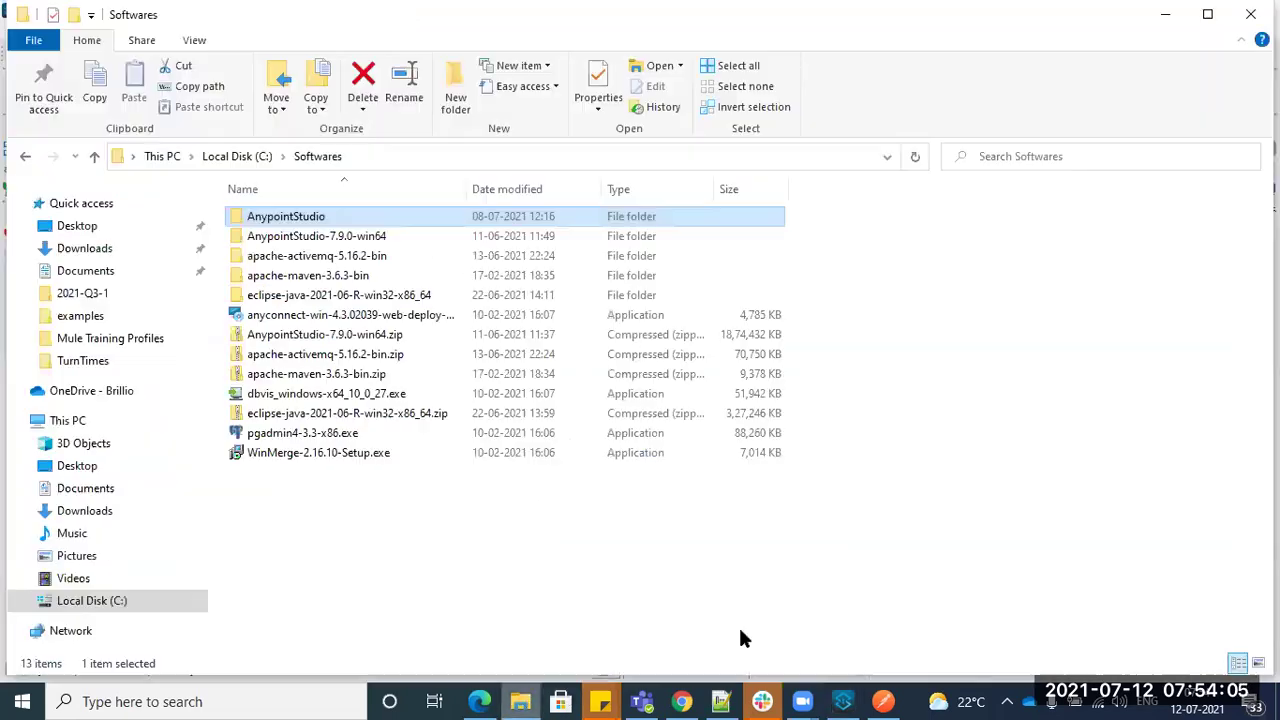
- Browse from Local Disk (C:) through Users and the home folder into .m2\repository
{"action": "left_click", "coordinate": [237, 156]}
{"action": "left_click", "coordinate": [900, 486]}
{"action": "key", "text": "u"}
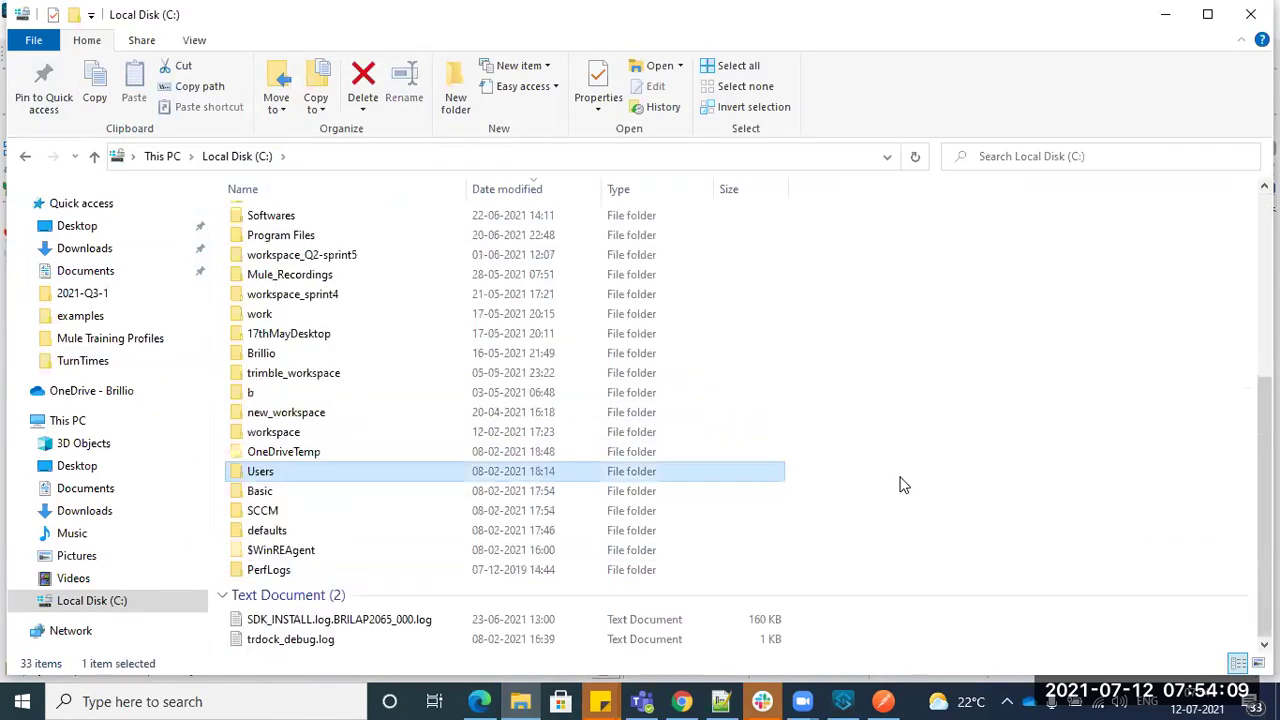
{"action": "double_click", "coordinate": [323, 477]}
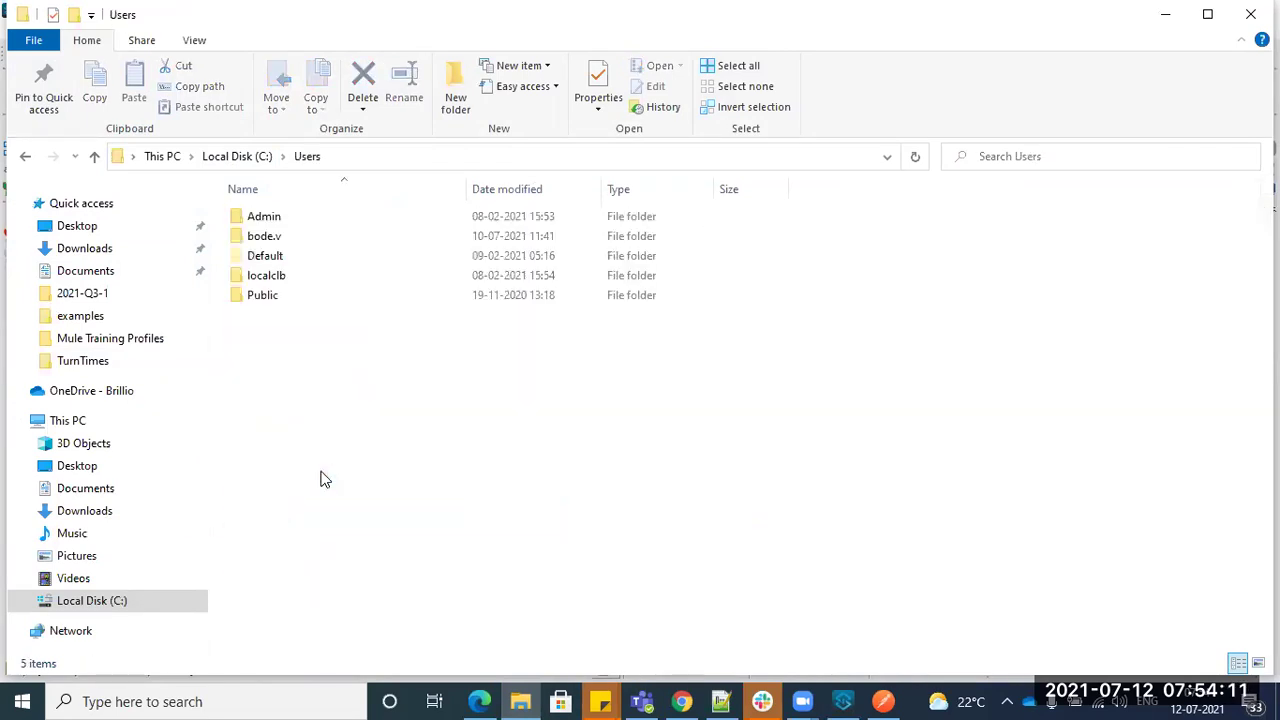
{"action": "key", "text": "b"}
{"action": "key", "text": "Return"}
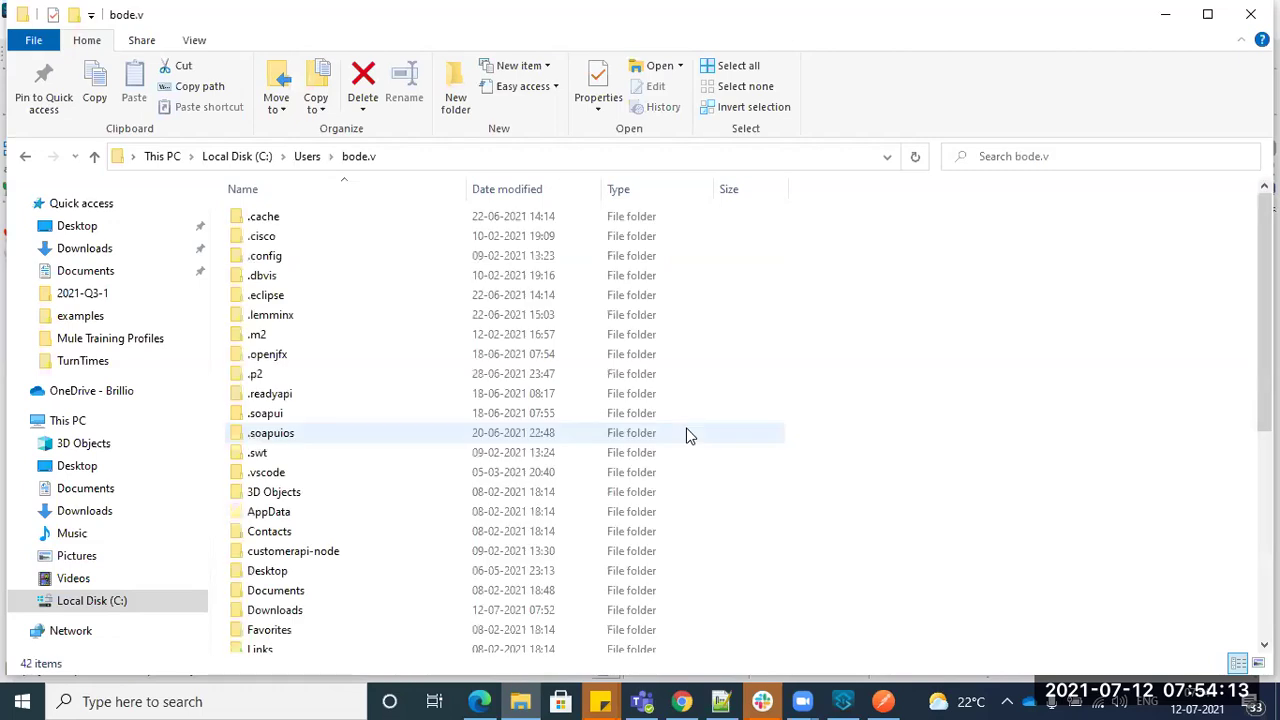
{"action": "key", "text": "Down"}
{"action": "key", "text": "Down"}
{"action": "key", "text": "Down"}
{"action": "key", "text": "Down"}
{"action": "key", "text": "Down"}
{"action": "key", "text": "Down"}
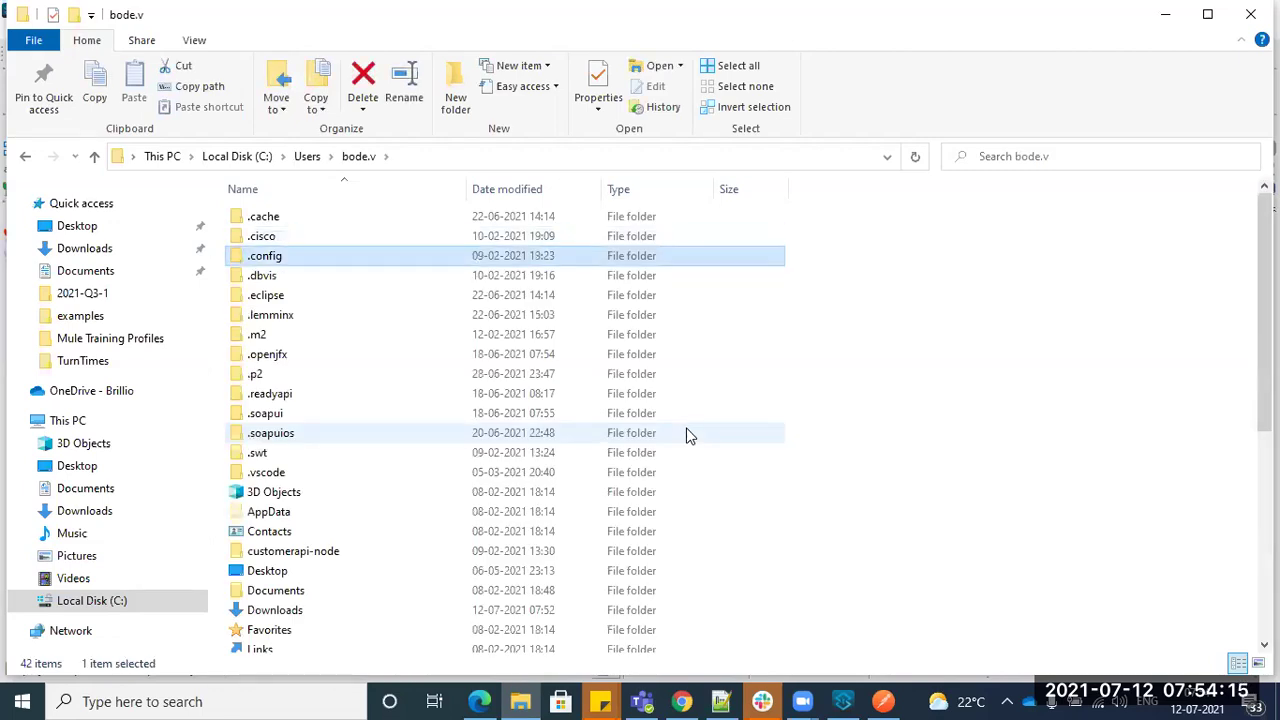
{"action": "key", "text": "Return"}
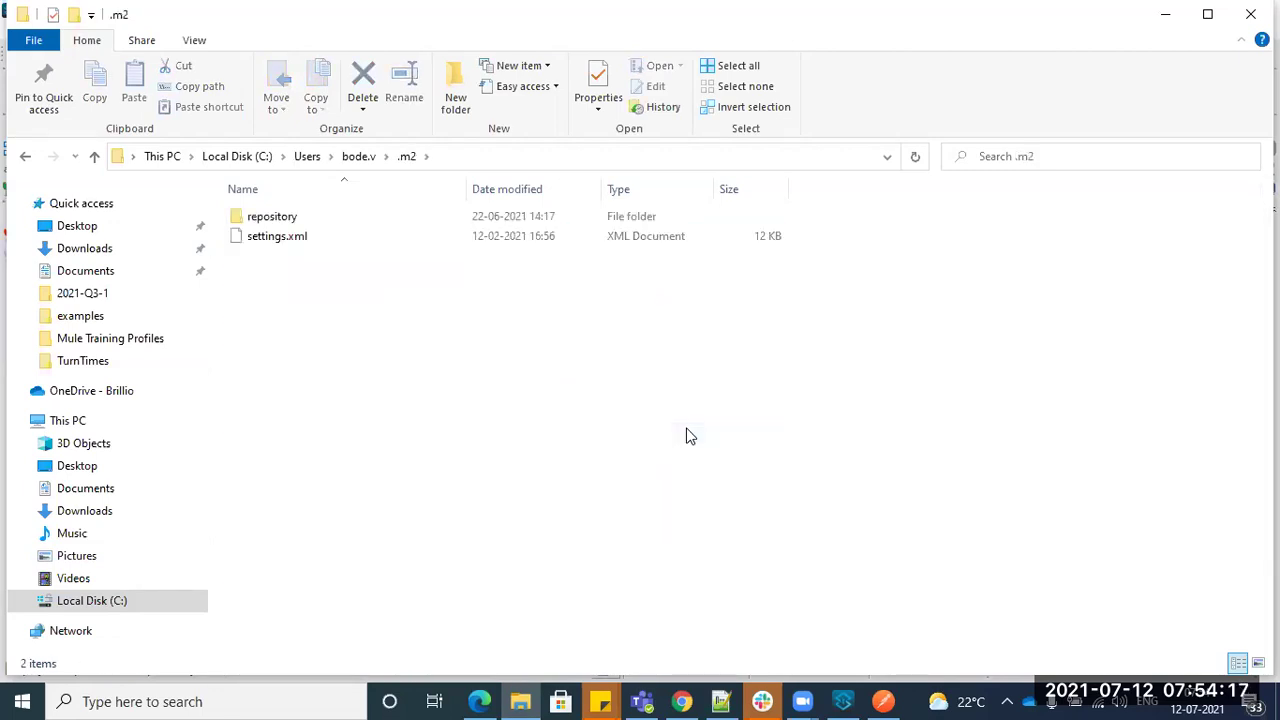
{"action": "key", "text": "Down"}
{"action": "key", "text": "Return"}
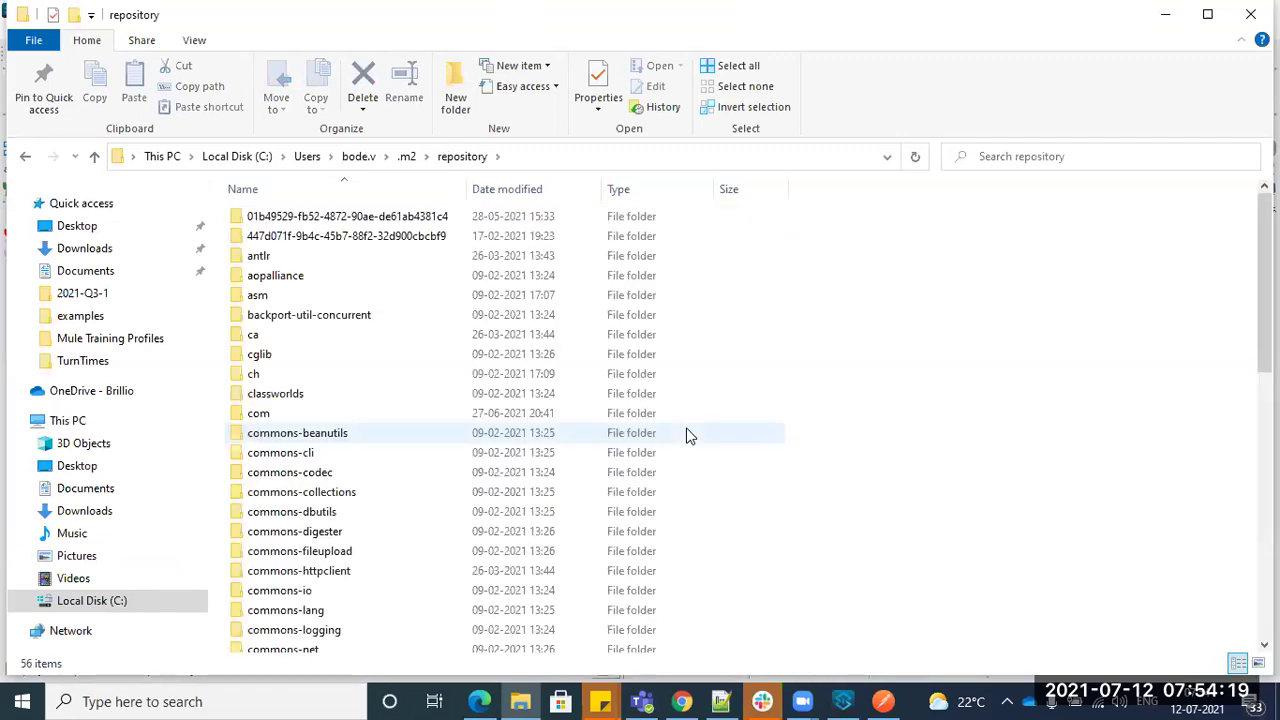
- Open mysql\mysql-connector-java and peek into the 5.1.26 version folder
{"action": "left_click", "coordinate": [687, 435]}
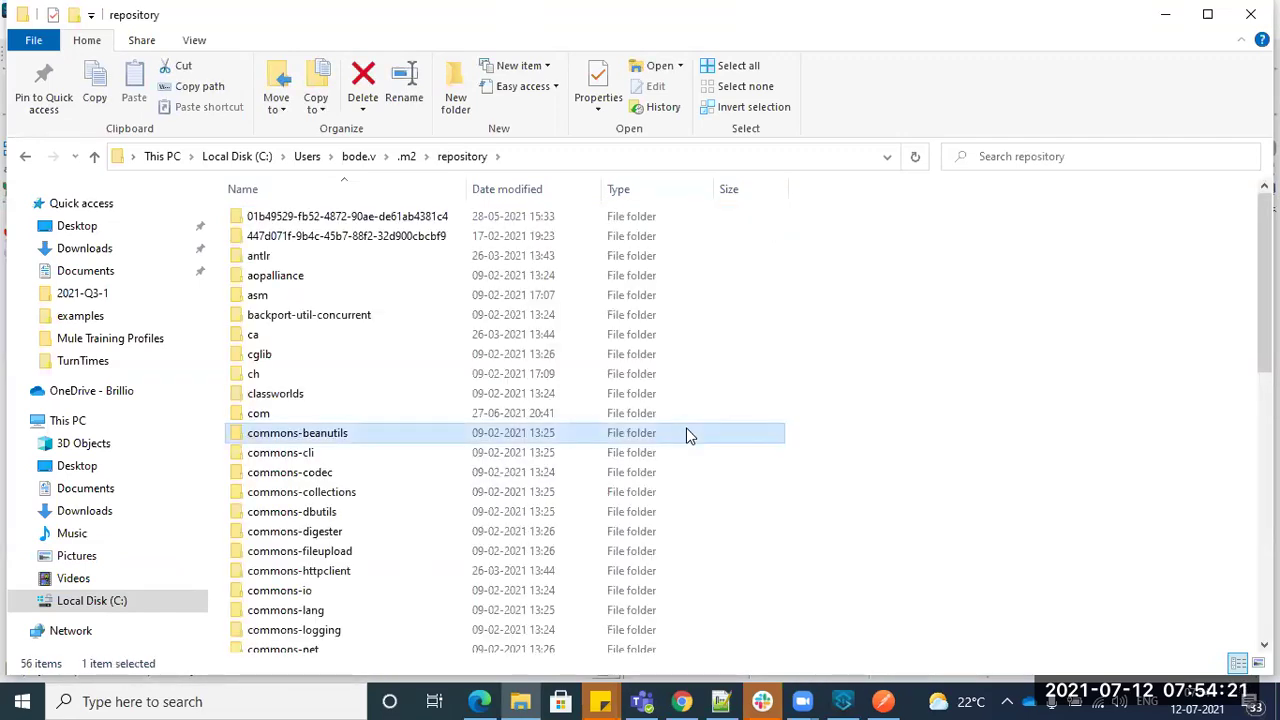
{"action": "key", "text": "m"}
{"action": "key", "text": "Return"}
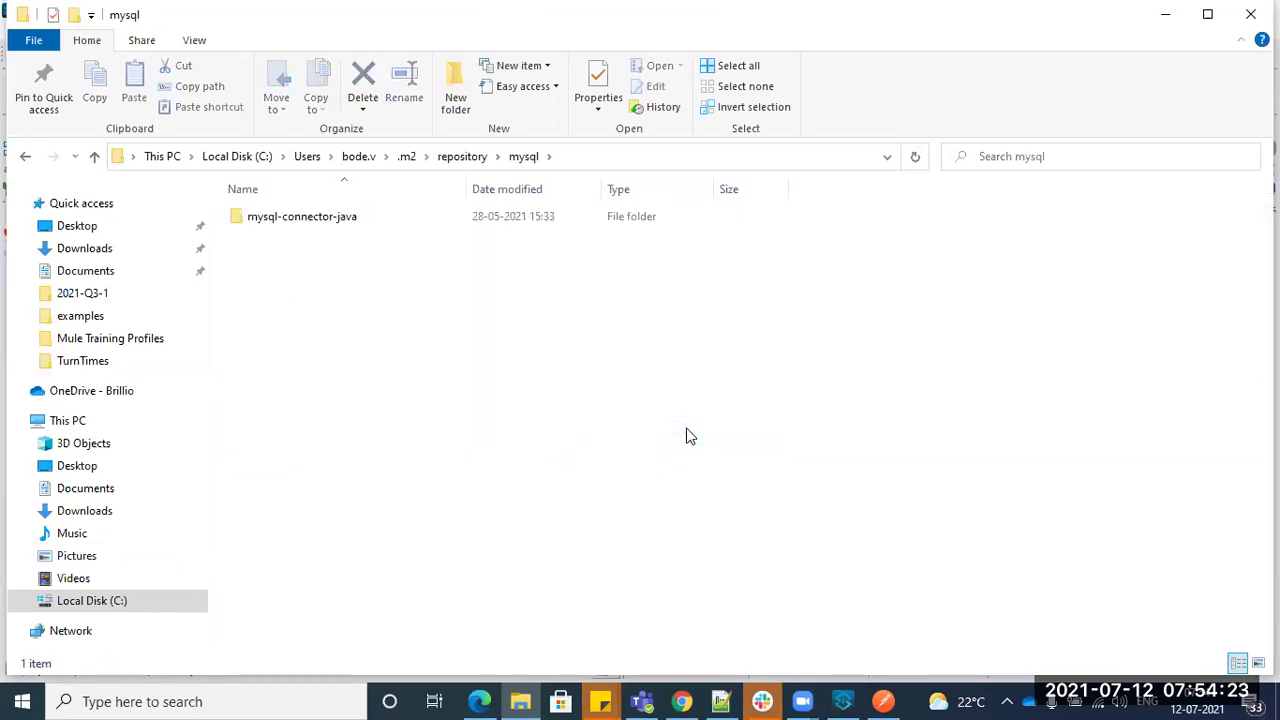
{"action": "key", "text": "m"}
{"action": "key", "text": "Return"}
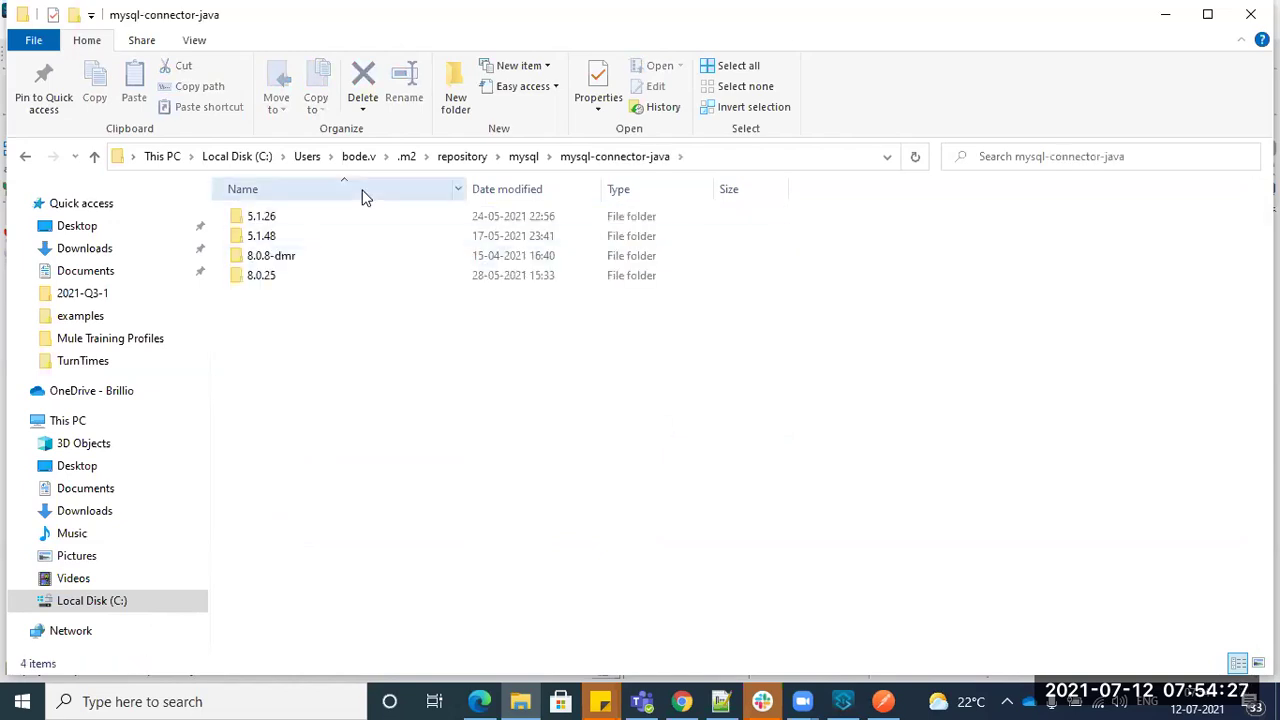
{"action": "double_click", "coordinate": [312, 217]}
{"action": "key", "text": "BackSpace"}
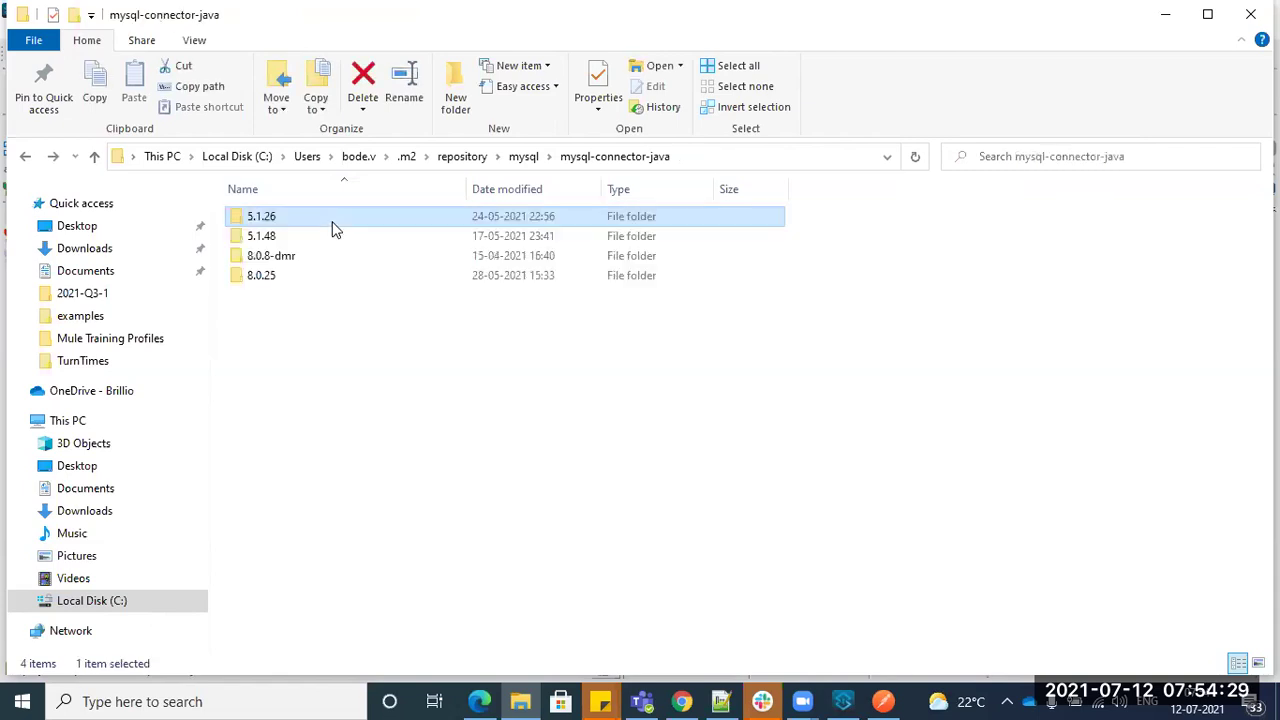
{"action": "key", "text": "alt+Tab"}
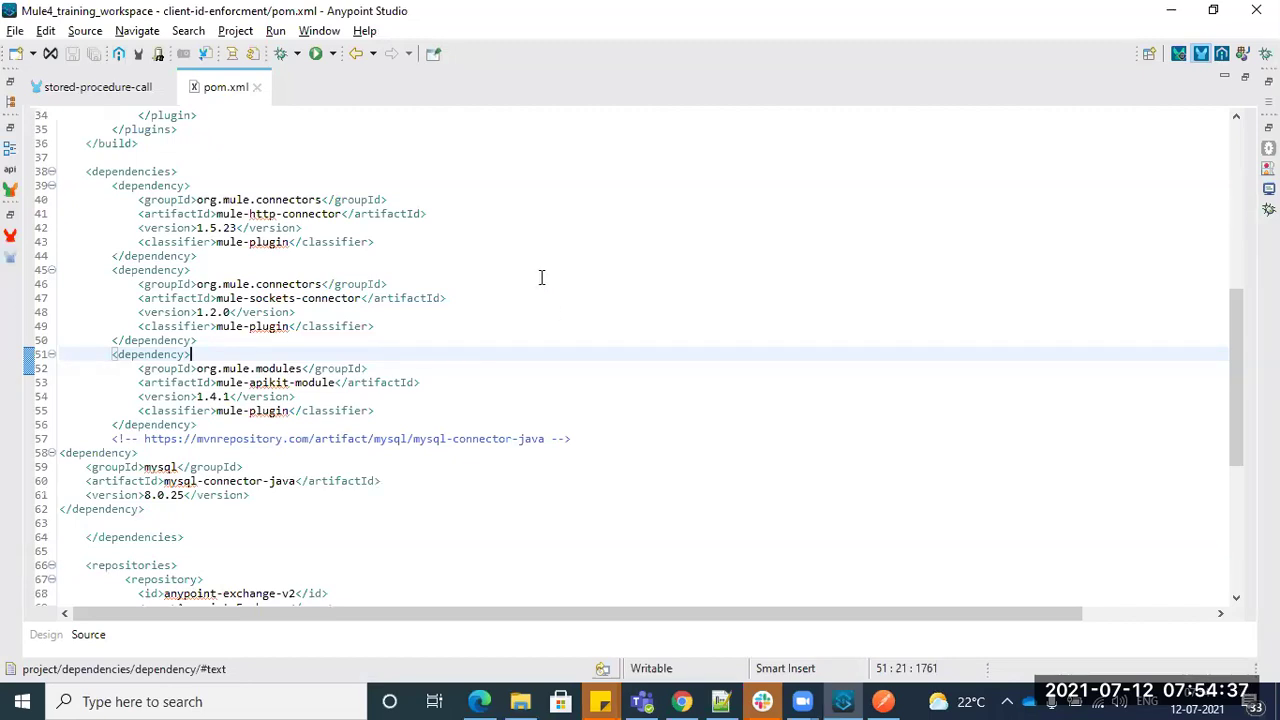
- Un-maximize the pom.xml editor and glance at the connector versions in File Explorer
{"action": "double_click", "coordinate": [210, 104]}
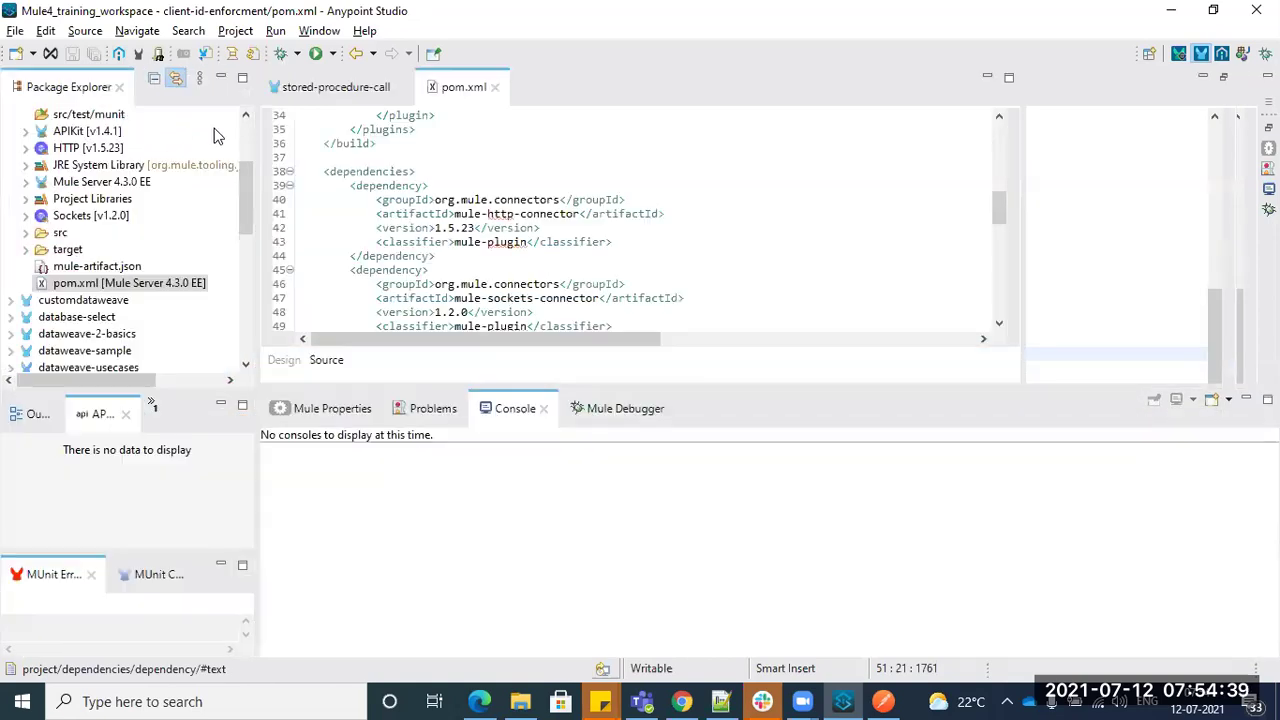
{"action": "scroll", "coordinate": [479, 253], "scroll_direction": "down", "scroll_amount": 1}
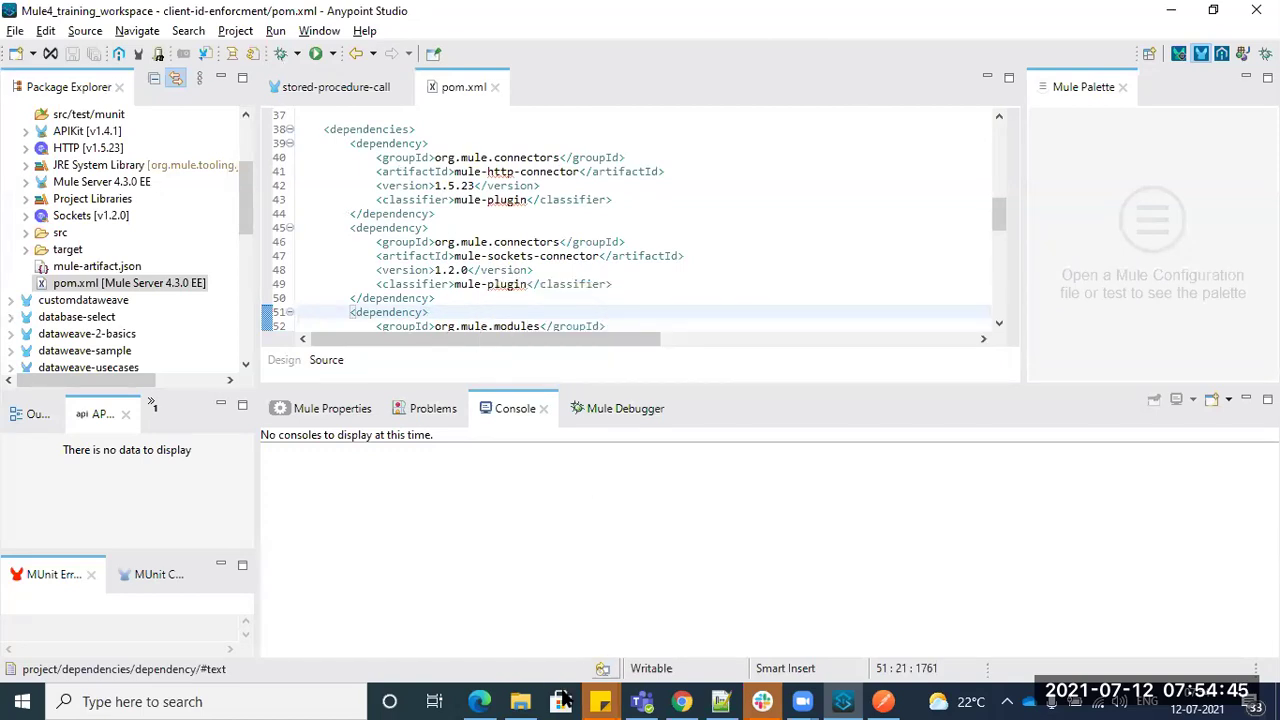
{"action": "left_click", "coordinate": [519, 700]}
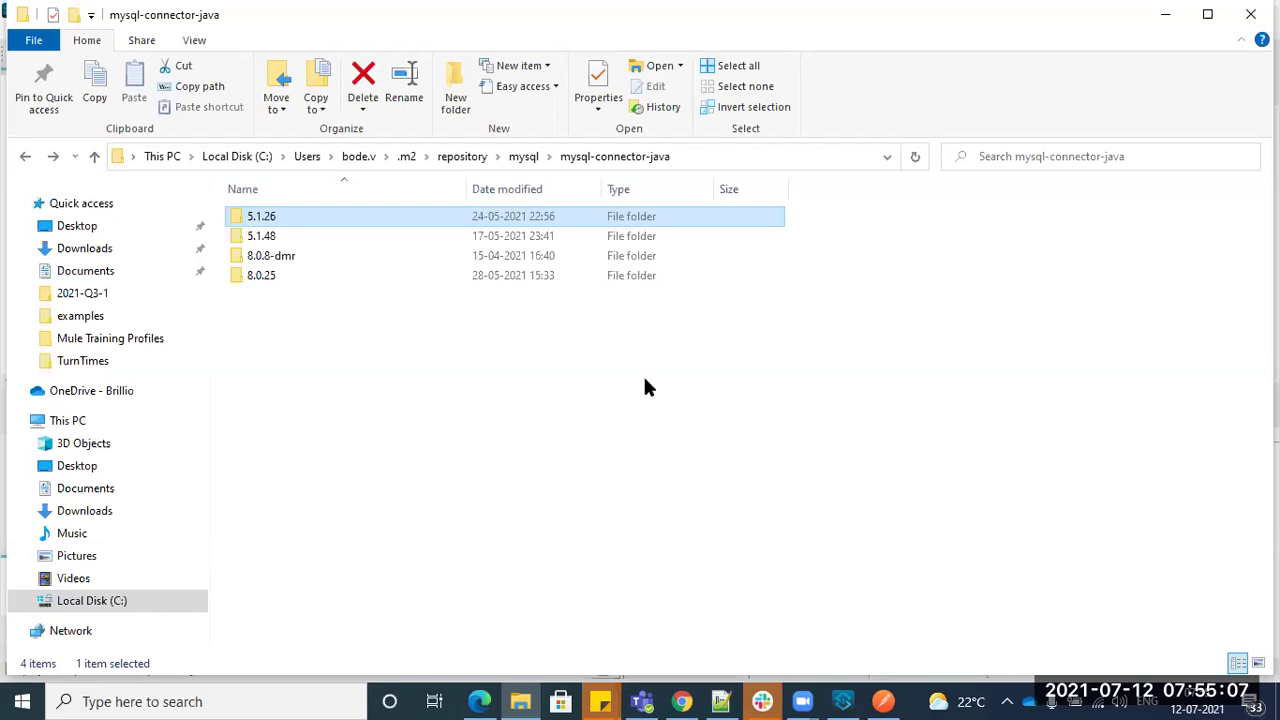
{"action": "key", "text": "alt+Tab"}
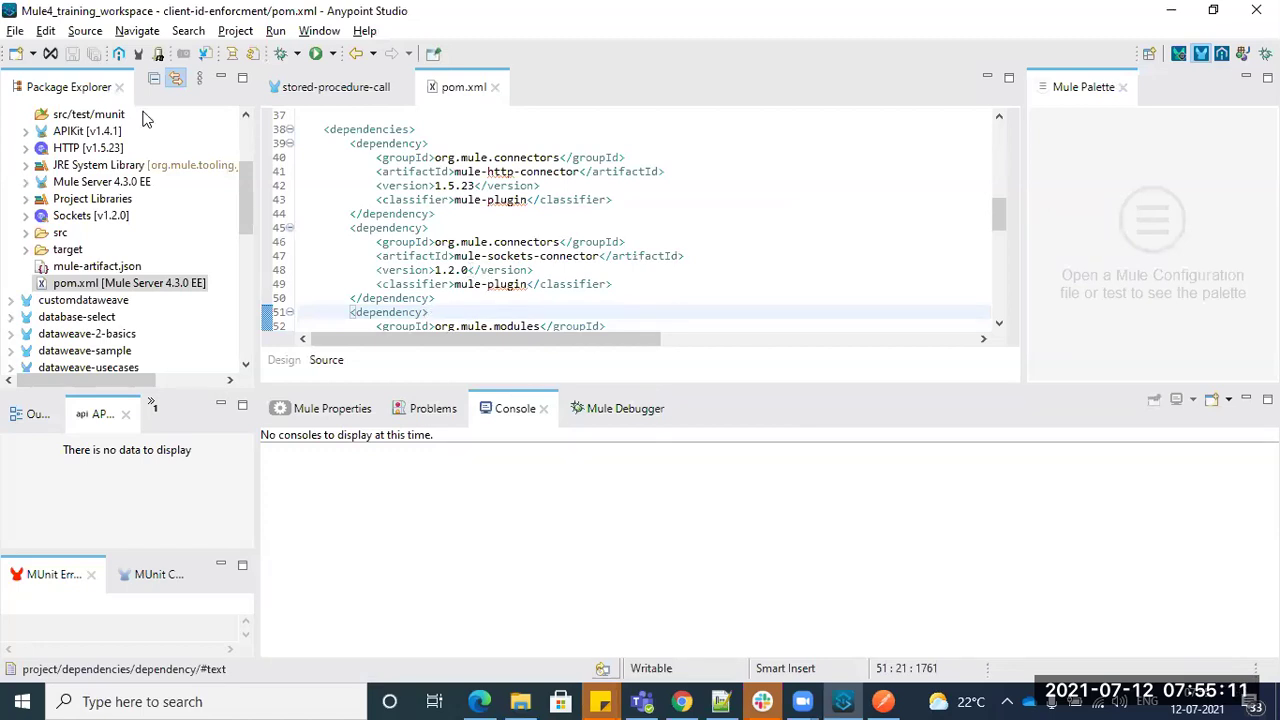
- Expand the client-id-enforcment project and highlight the mule-http-connector and other dependency blocks
{"action": "left_click_drag", "start_coordinate": [246, 172], "coordinate": [244, 126]}
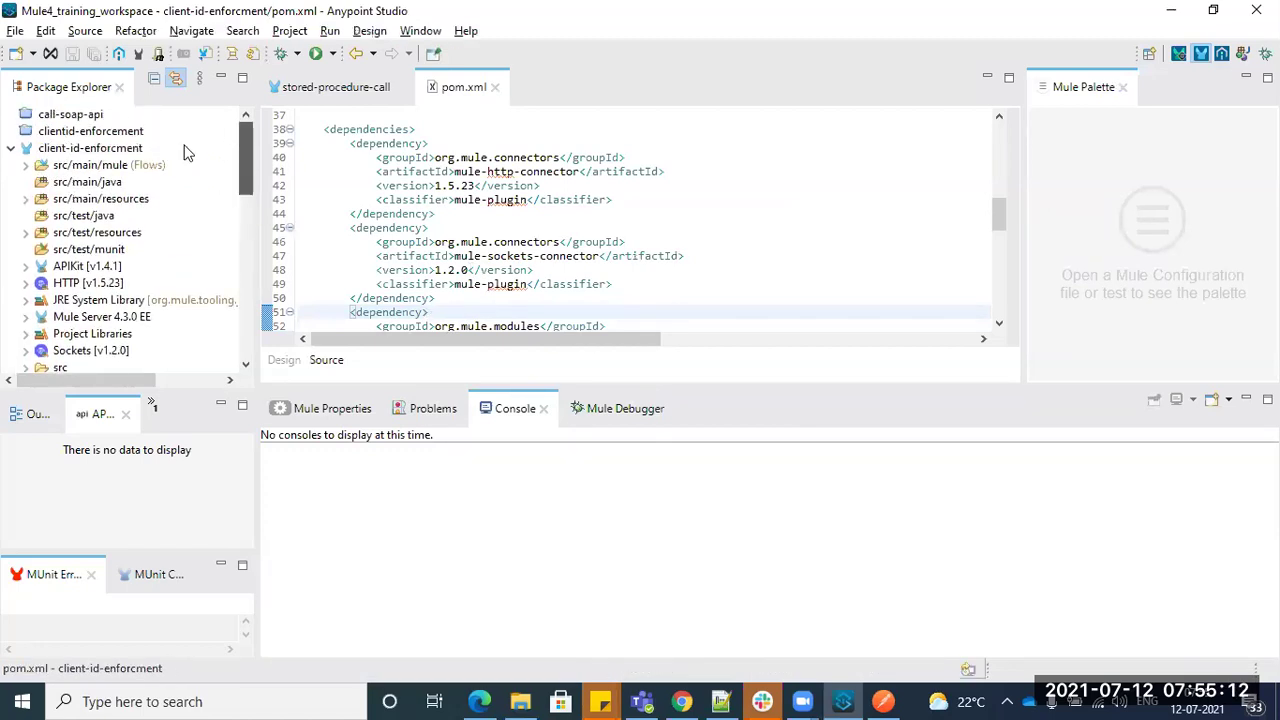
{"action": "left_click", "coordinate": [10, 148]}
{"action": "left_click", "coordinate": [10, 148]}
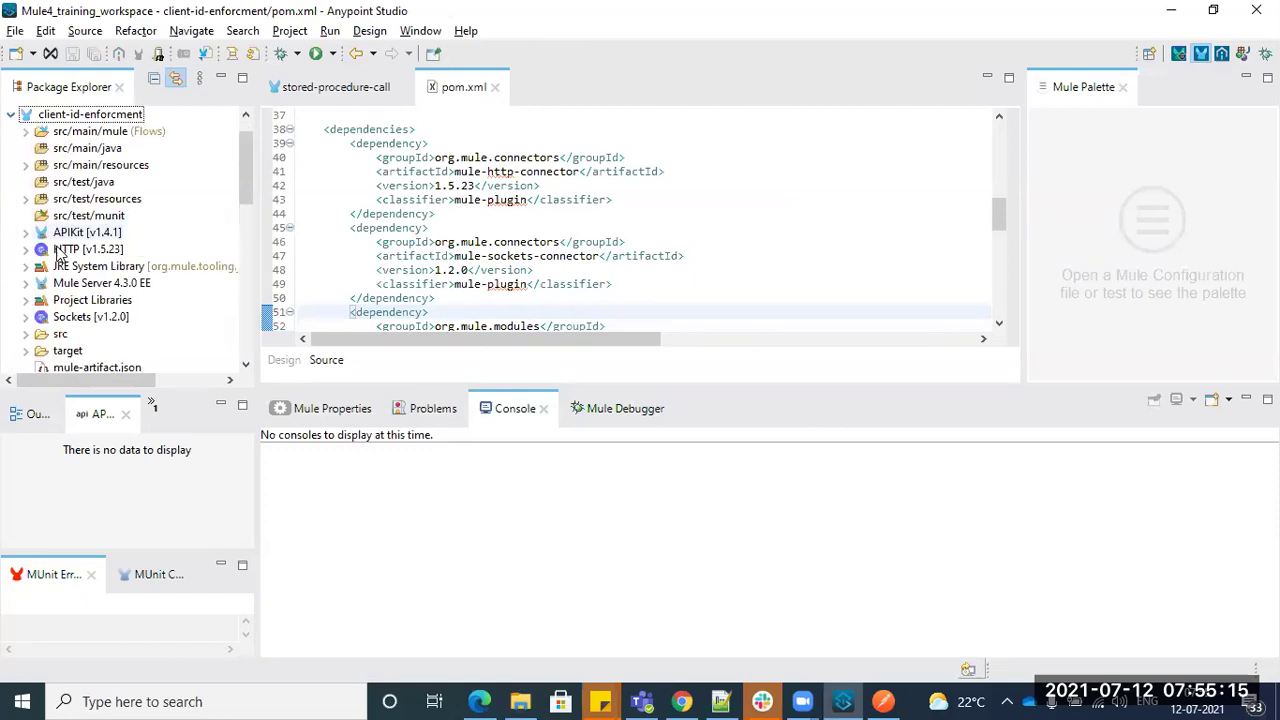
{"action": "scroll", "coordinate": [26, 260], "scroll_direction": "down", "scroll_amount": 5}
{"action": "scroll", "coordinate": [24, 263], "scroll_direction": "up", "scroll_amount": 5}
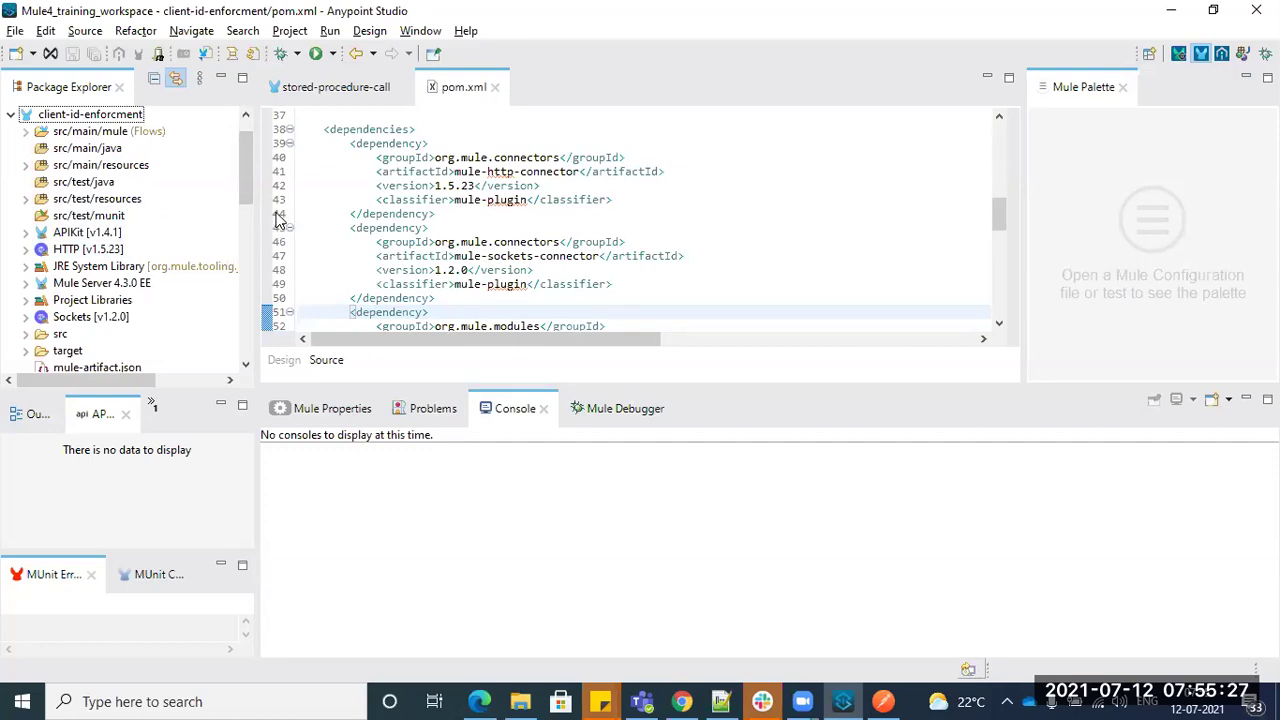
{"action": "scroll", "coordinate": [474, 215], "scroll_direction": "down", "scroll_amount": 2}
{"action": "scroll", "coordinate": [474, 215], "scroll_direction": "up", "scroll_amount": 2}
{"action": "left_click_drag", "start_coordinate": [329, 153], "coordinate": [490, 300]}
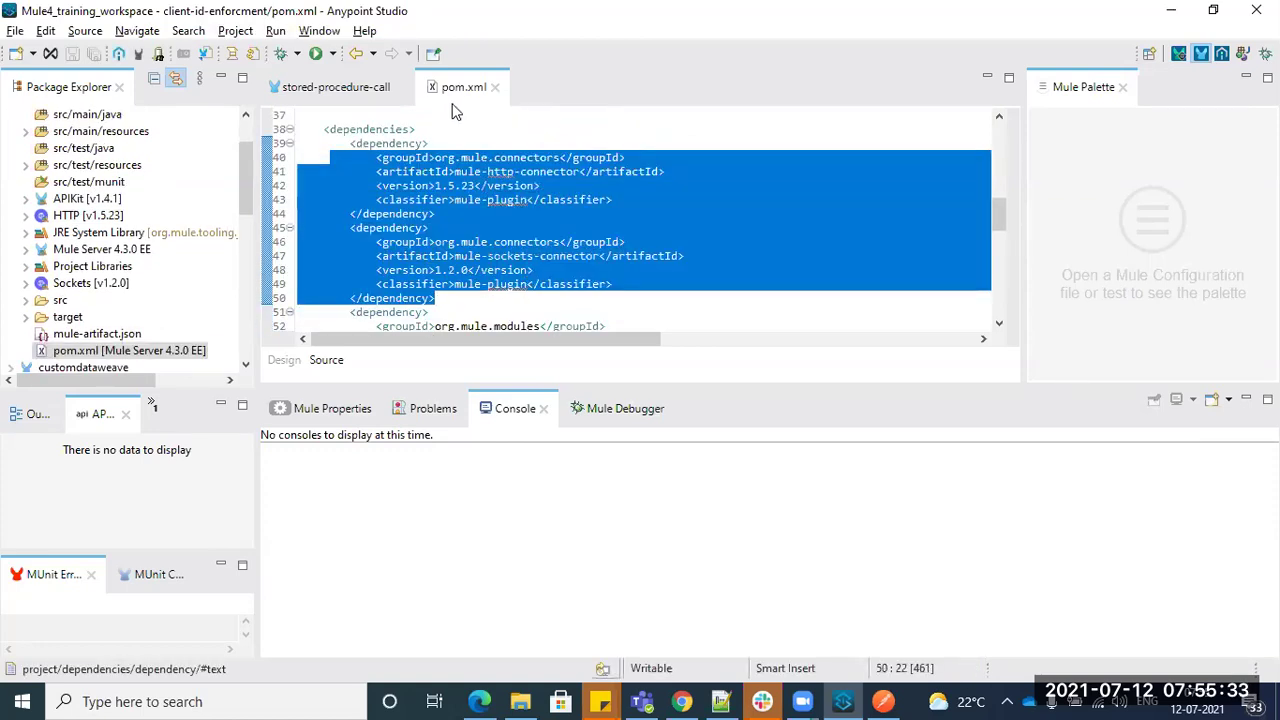
{"action": "left_click", "coordinate": [371, 184]}
{"action": "left_click_drag", "start_coordinate": [343, 152], "coordinate": [524, 228]}
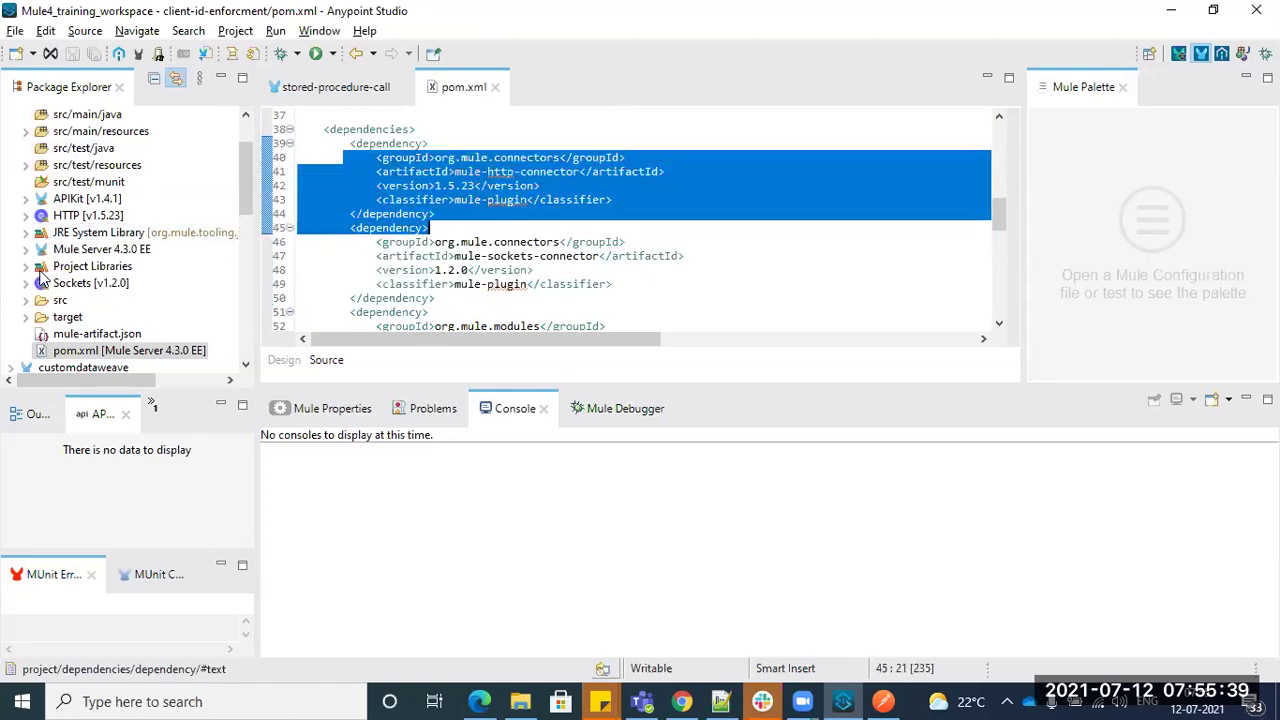
{"action": "scroll", "coordinate": [38, 170], "scroll_direction": "up", "scroll_amount": 2}
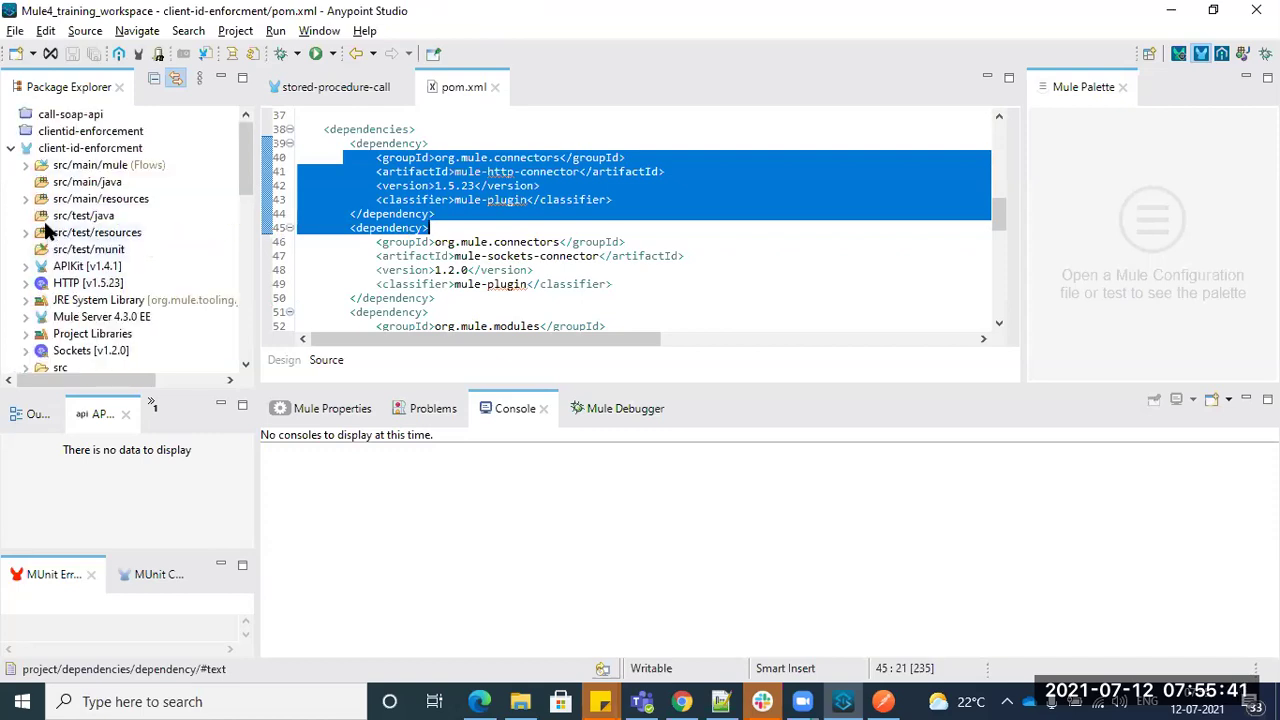
{"action": "left_click", "coordinate": [66, 148]}
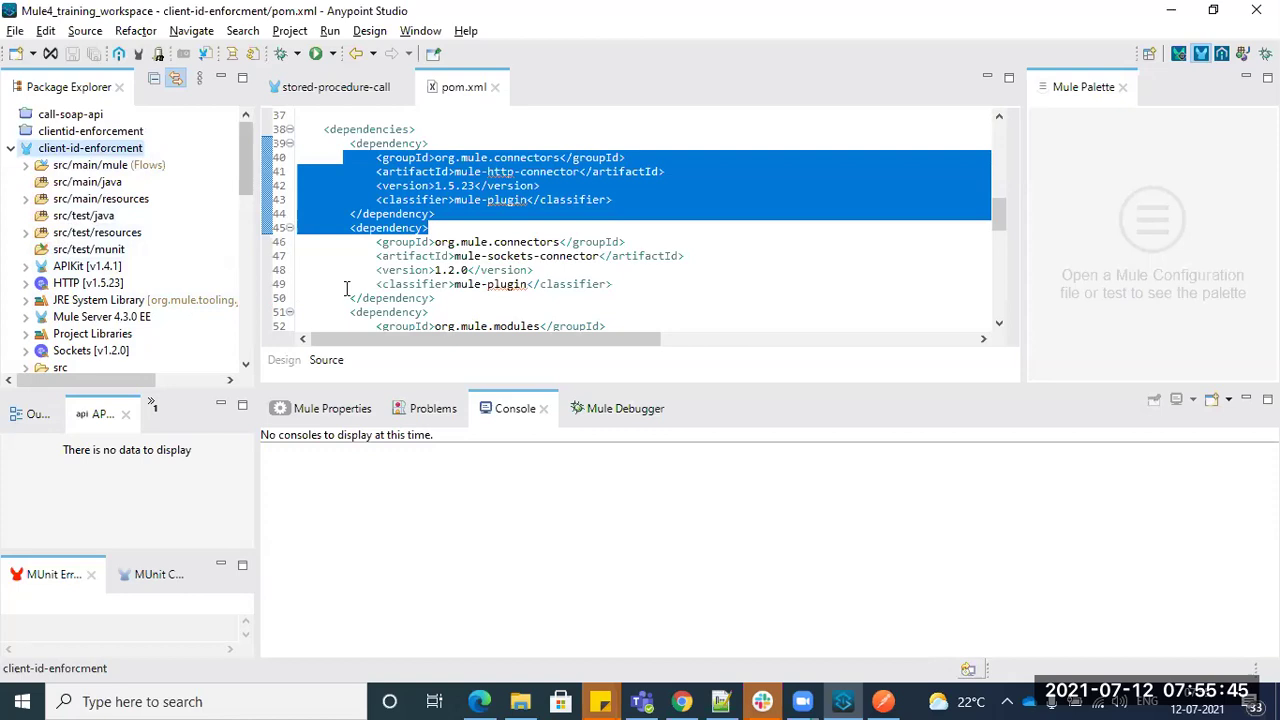
- Maximize the pom.xml editor and review the dependency blocks on lines 39–55
{"action": "mouse_move", "coordinate": [420, 290]}
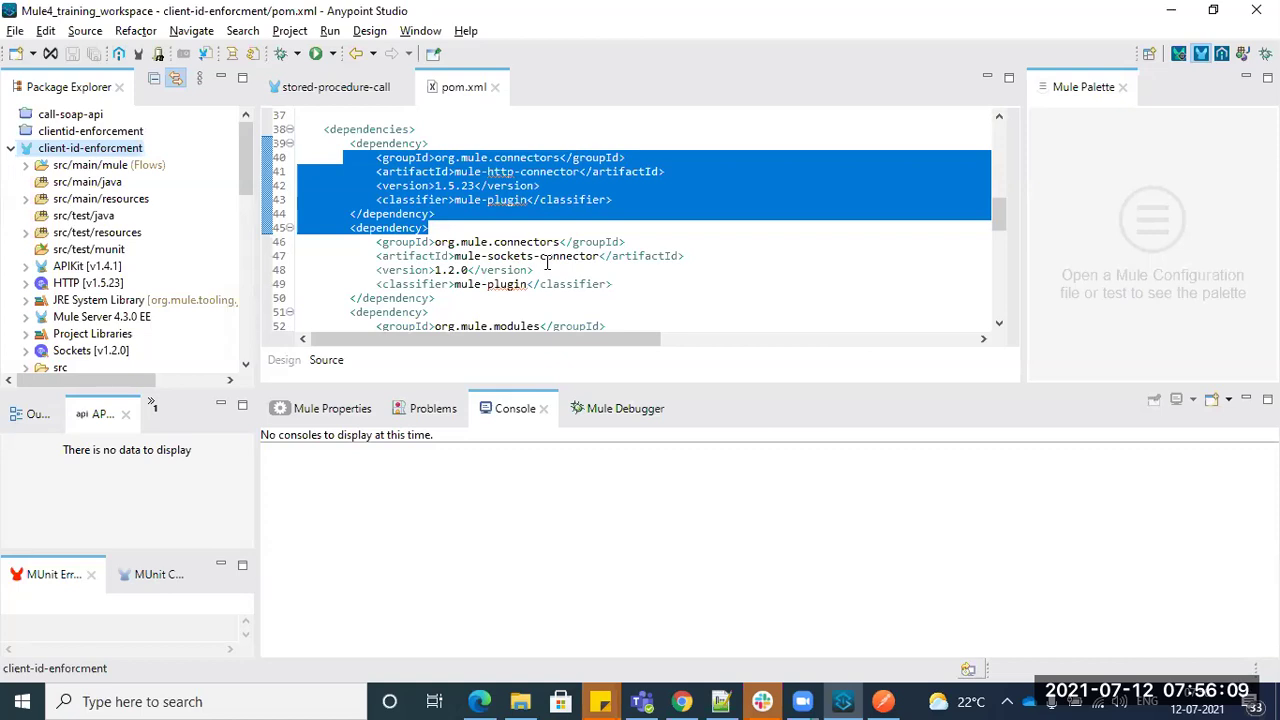
{"action": "left_click", "coordinate": [672, 212]}
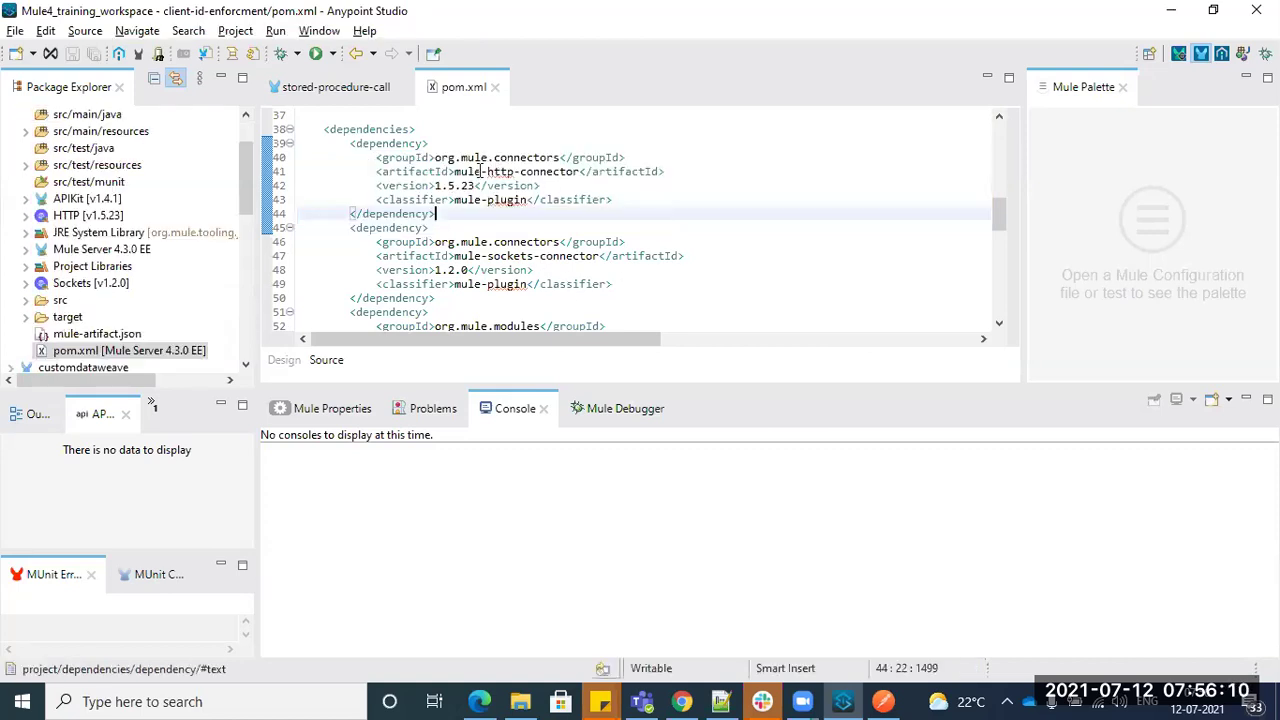
{"action": "double_click", "coordinate": [455, 87]}
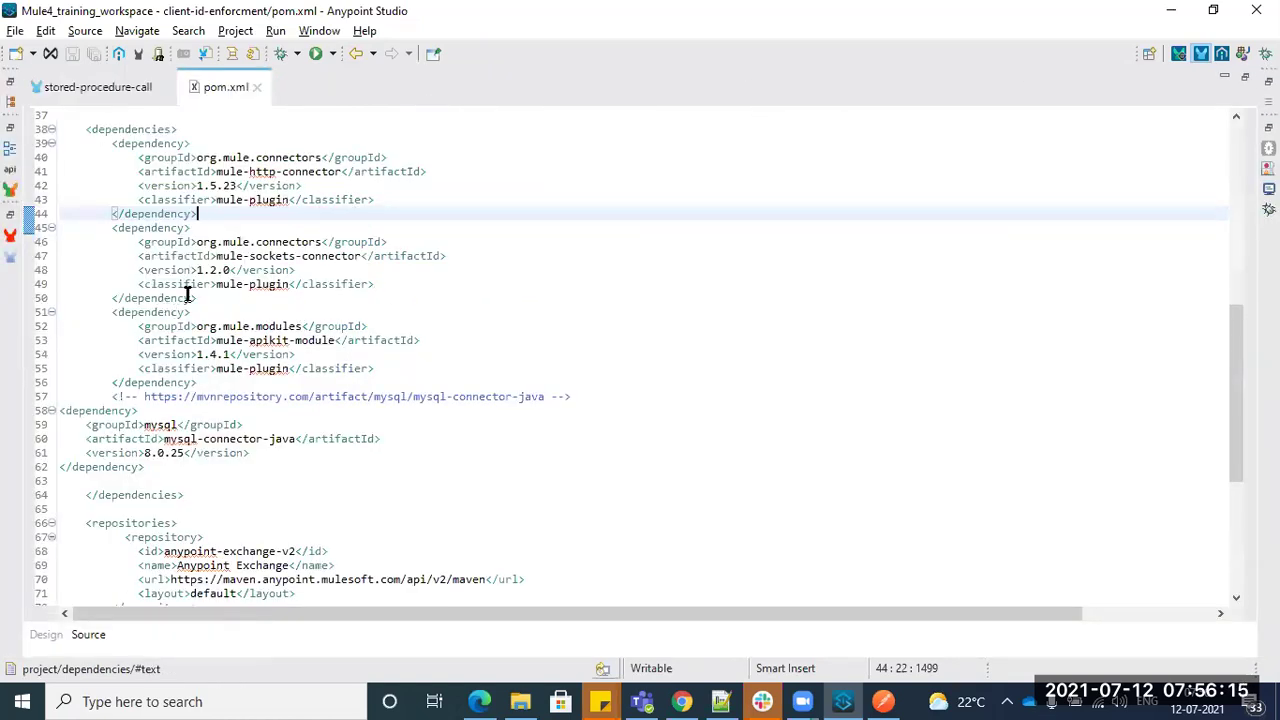
{"action": "left_click_drag", "start_coordinate": [112, 143], "coordinate": [330, 369]}
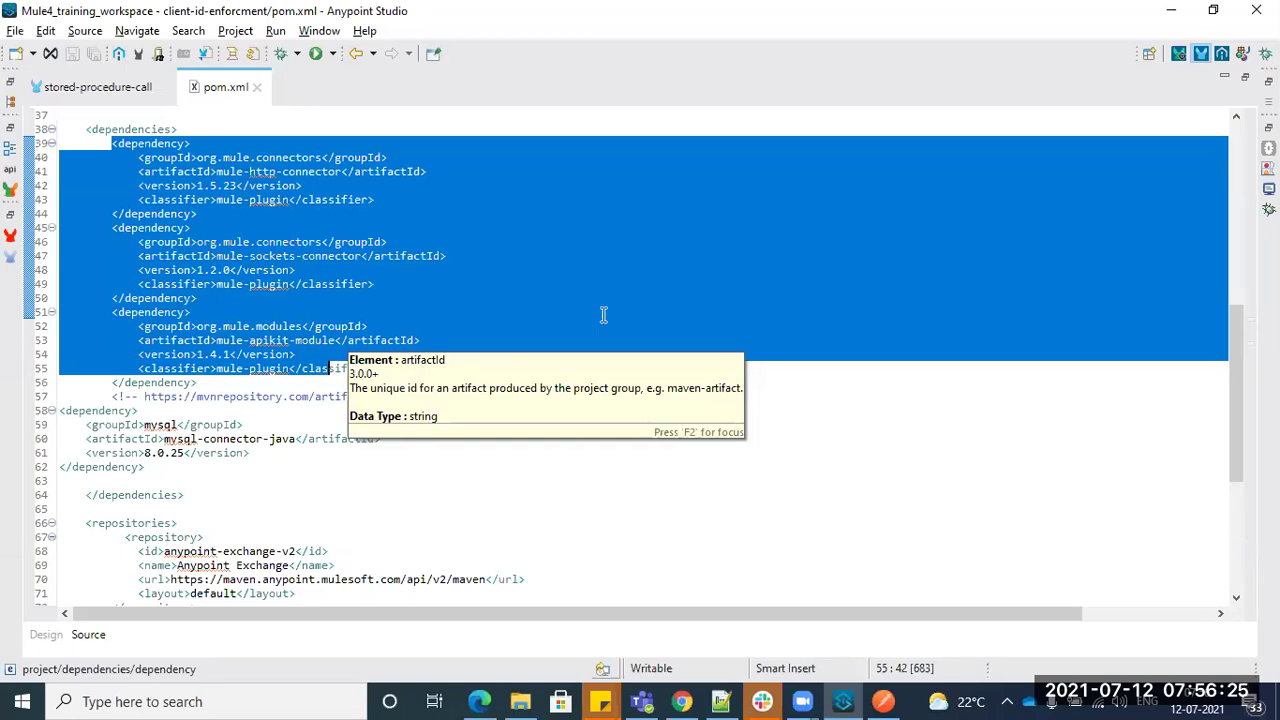
{"action": "left_click", "coordinate": [686, 260]}
{"action": "left_click", "coordinate": [720, 701]}
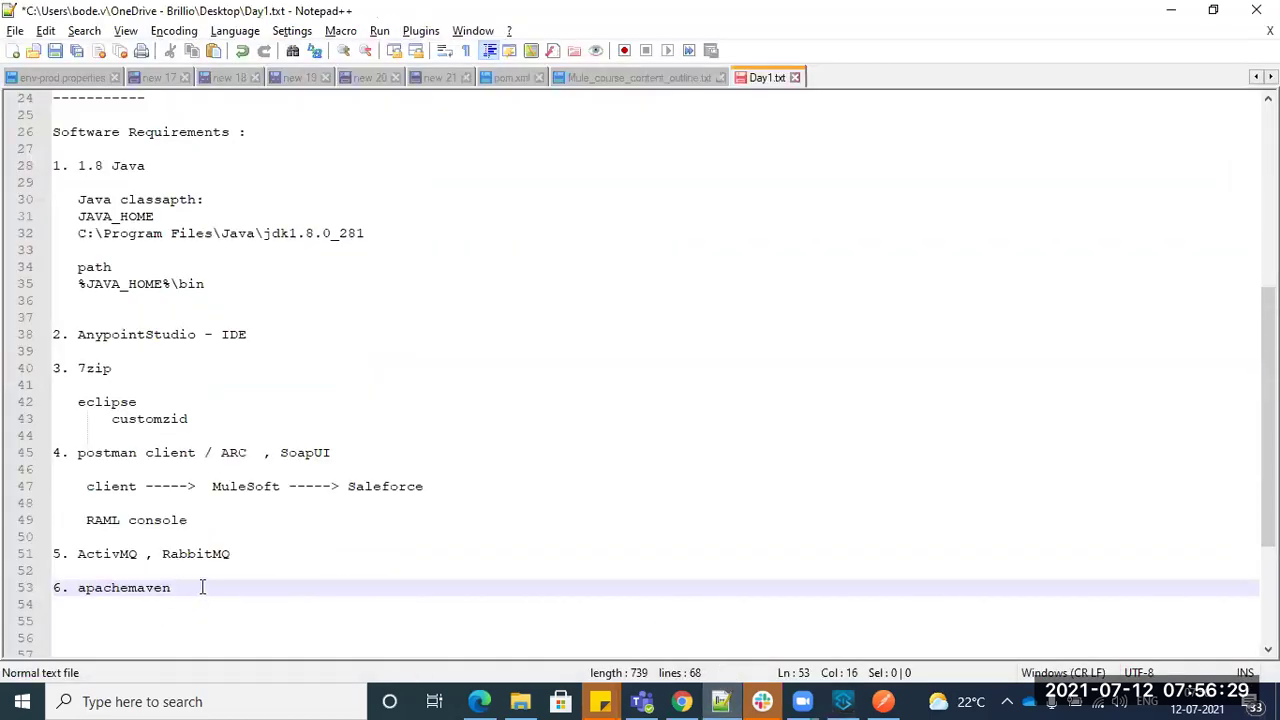
- Add a blank line after '6. apachemaven' and look over the requirements list
{"action": "left_click_drag", "start_coordinate": [193, 585], "coordinate": [75, 587]}
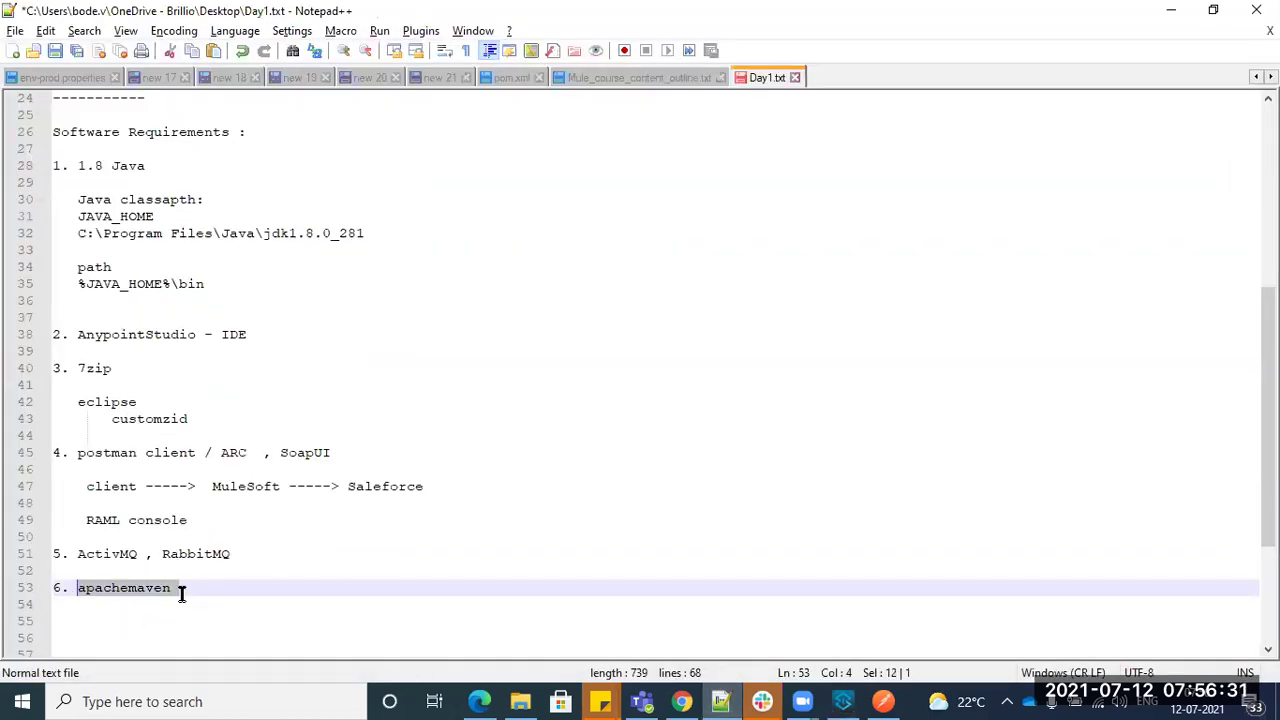
{"action": "left_click", "coordinate": [182, 588]}
{"action": "key", "text": "Return"}
{"action": "key", "text": "Return"}
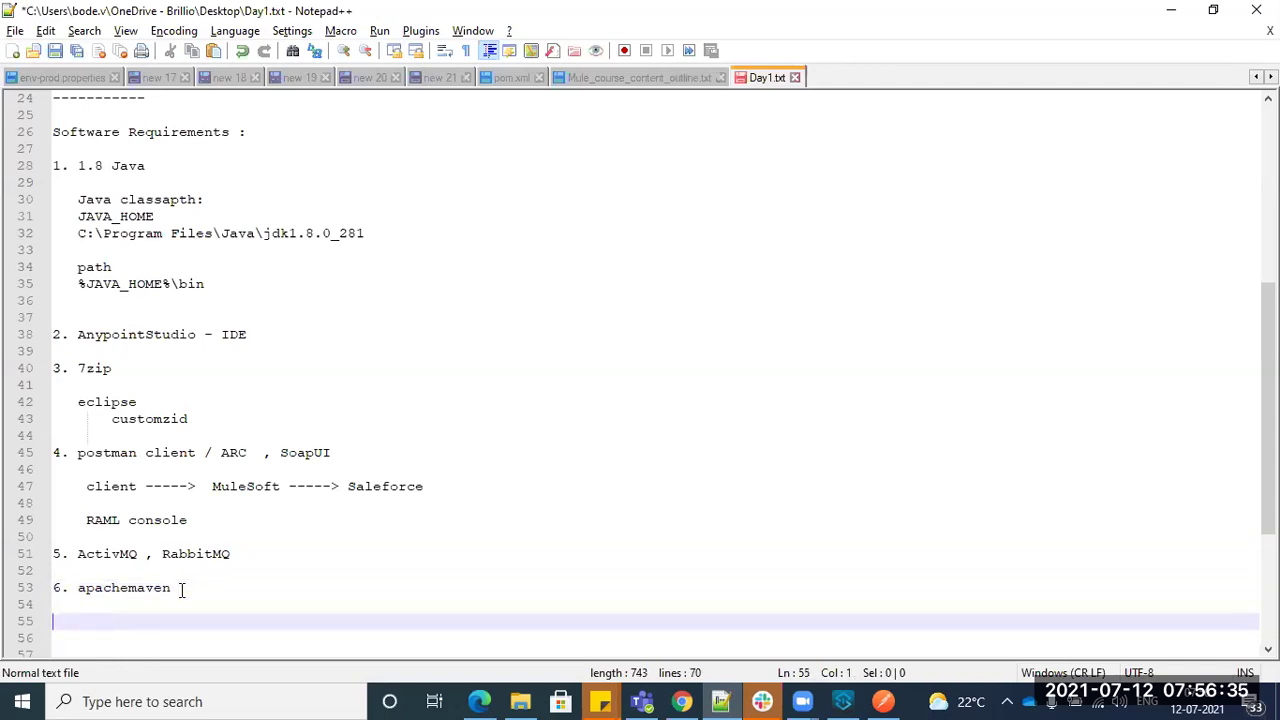
{"action": "left_click_drag", "start_coordinate": [180, 590], "coordinate": [50, 168]}
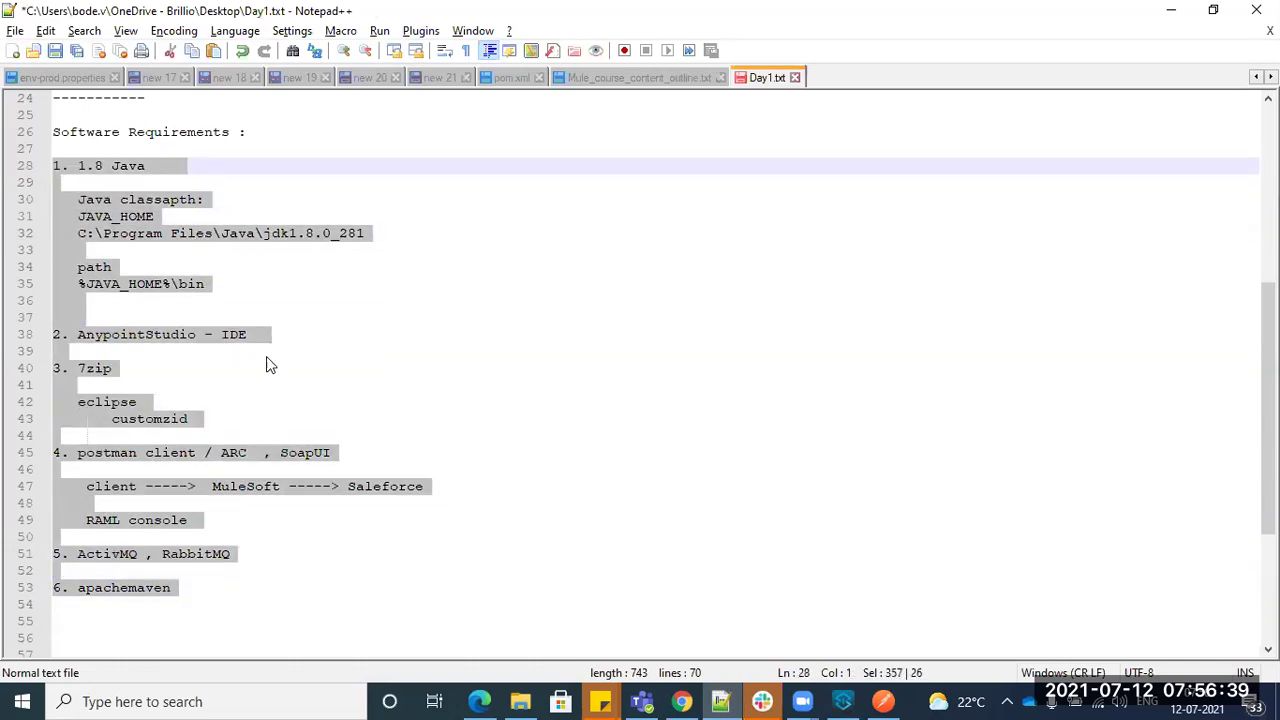
{"action": "left_click", "coordinate": [281, 441]}
{"action": "double_click", "coordinate": [160, 588]}
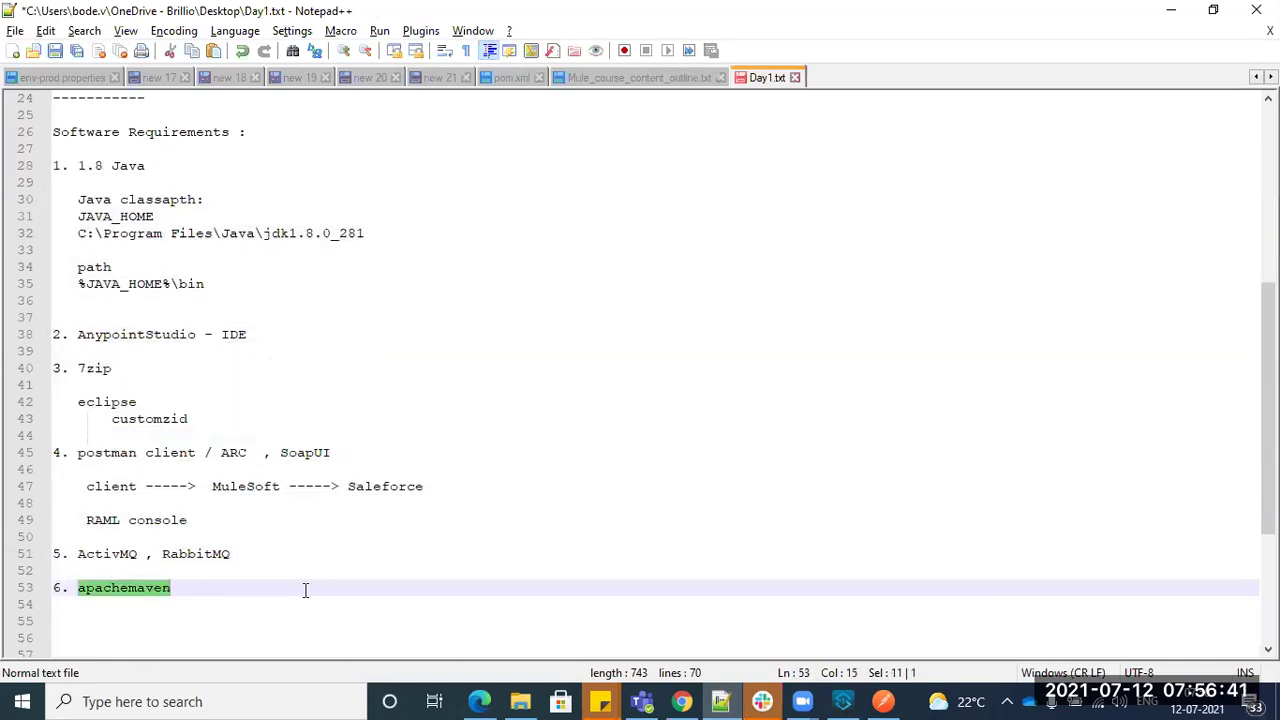
- Check the mule-http-connector block in pom.xml, then add two more blank lines below apachemaven
{"action": "left_click", "coordinate": [843, 701]}
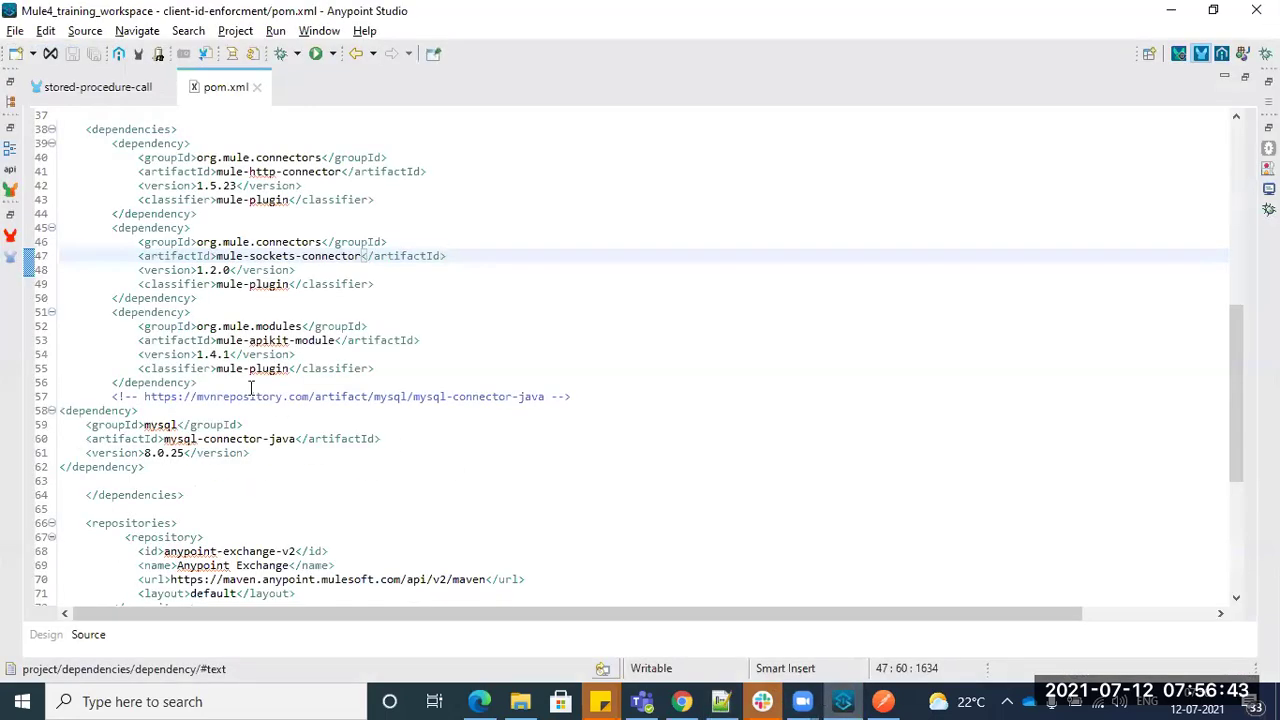
{"action": "left_click_drag", "start_coordinate": [112, 157], "coordinate": [190, 228]}
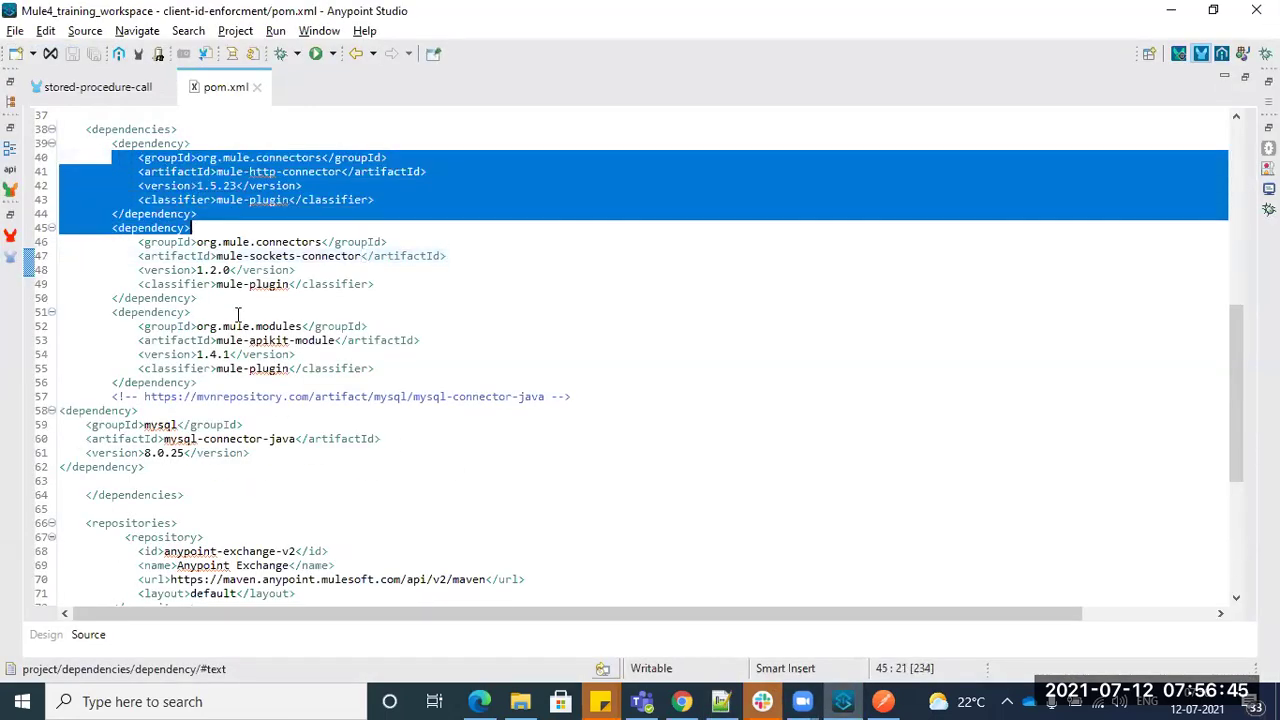
{"action": "left_click", "coordinate": [720, 701]}
{"action": "left_click", "coordinate": [215, 592]}
{"action": "key", "text": "Return"}
{"action": "type", "text": "m"}
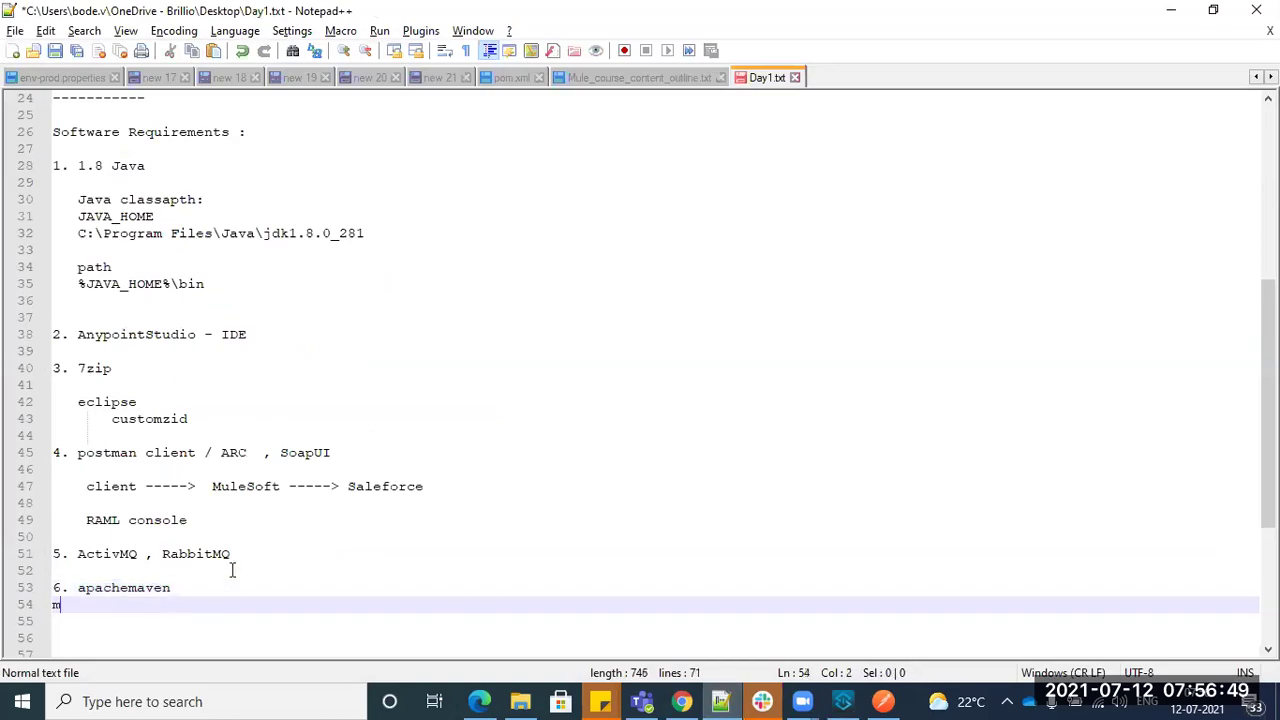
{"action": "key", "text": "BackSpace"}
{"action": "key", "text": "Return"}
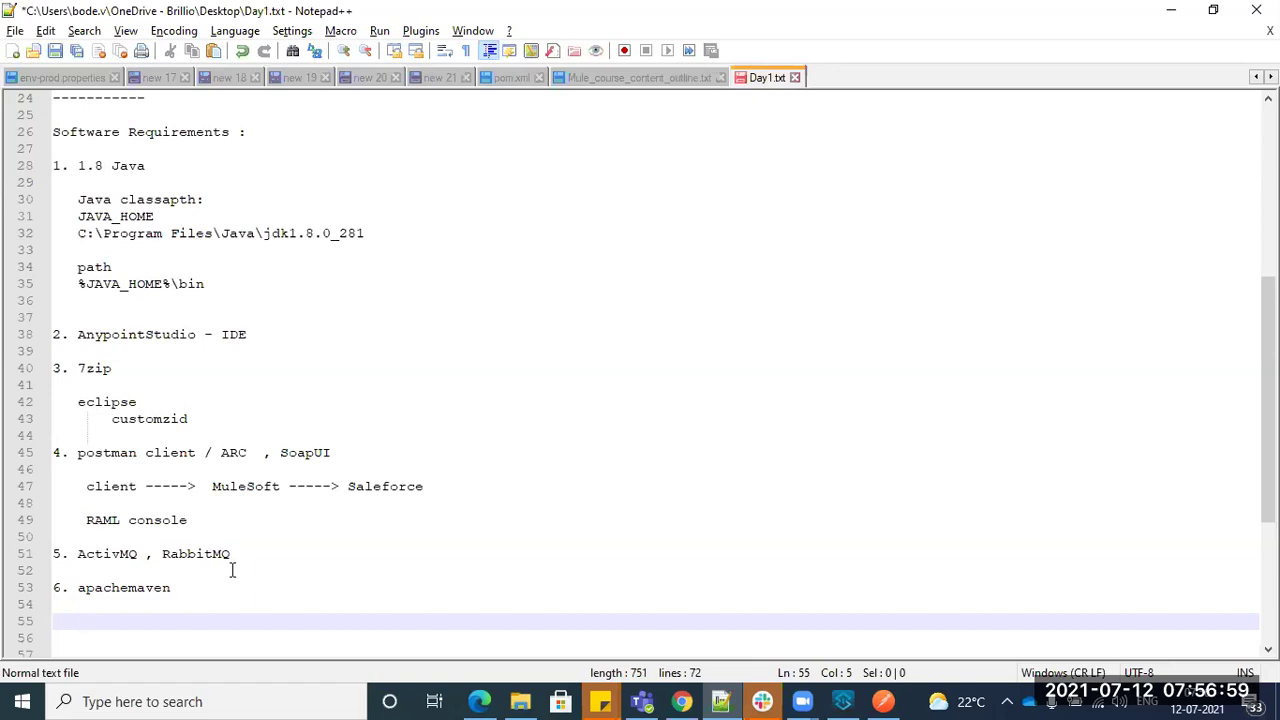
- Review the Devops pipeline line (compile, Runtime Manger) and the apachemaven entry
{"action": "scroll", "coordinate": [218, 490], "scroll_direction": "up", "scroll_amount": 4}
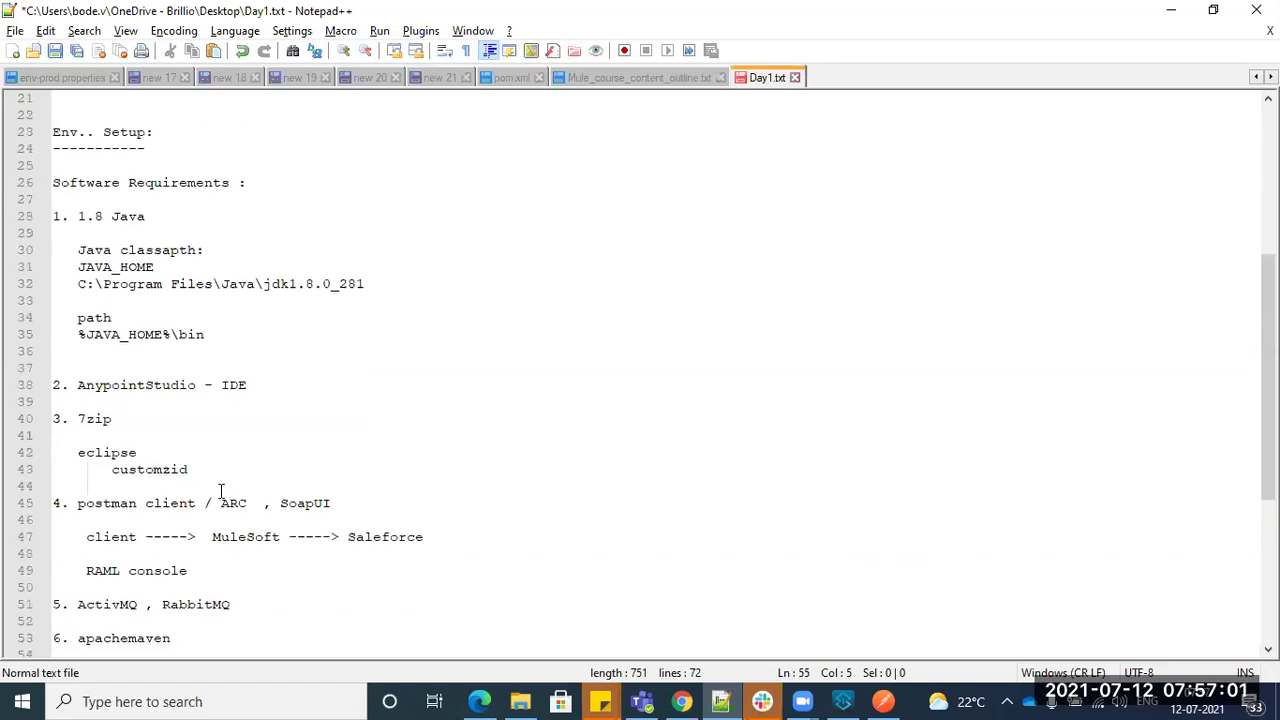
{"action": "scroll", "coordinate": [221, 490], "scroll_direction": "up", "scroll_amount": 4}
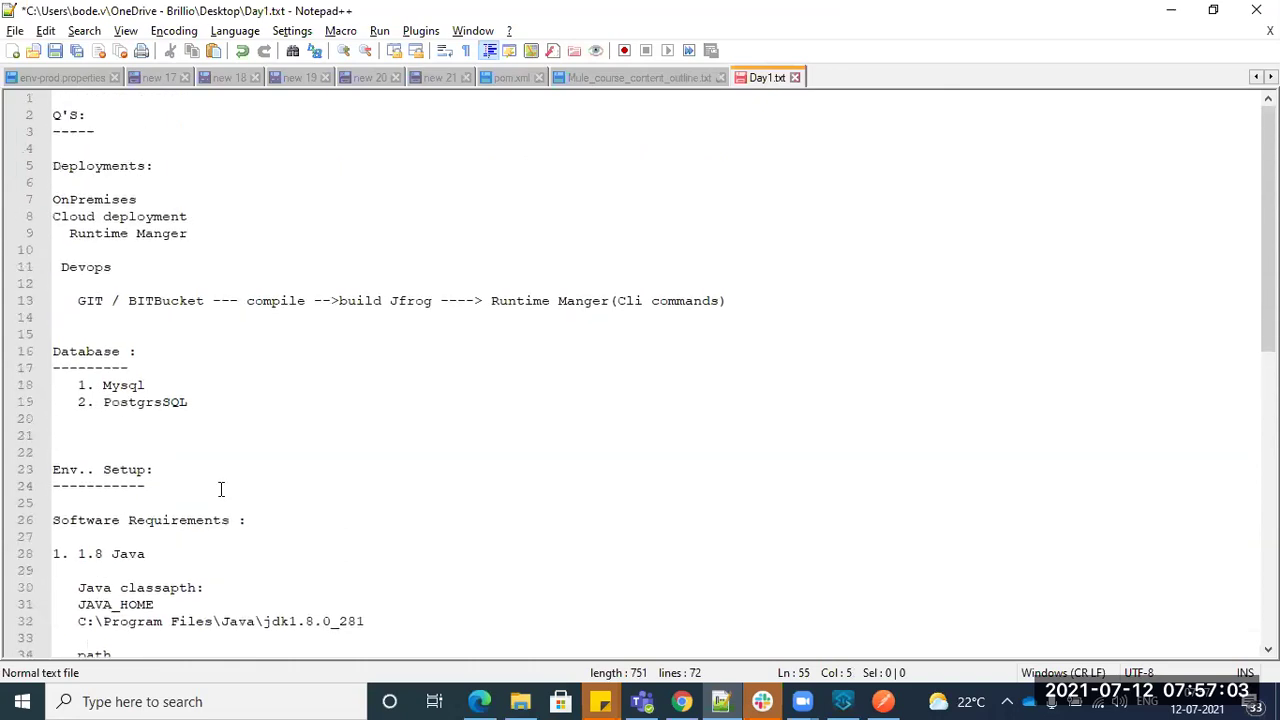
{"action": "double_click", "coordinate": [263, 300]}
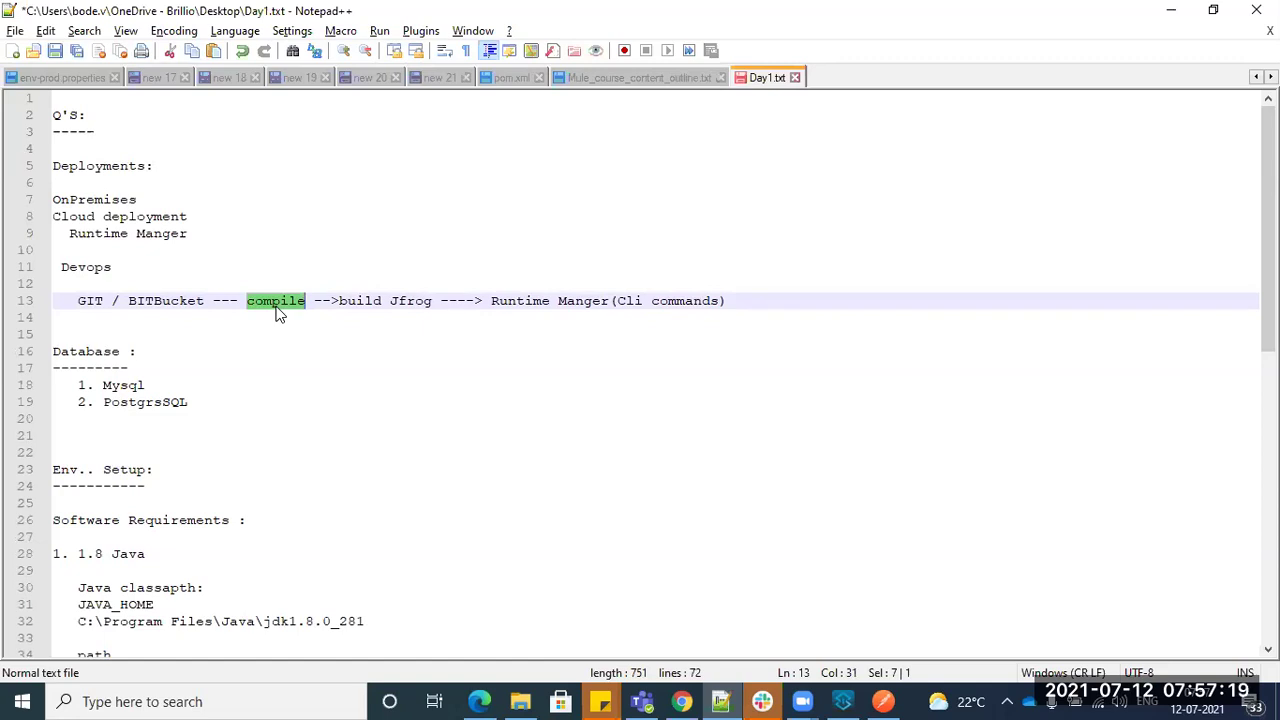
{"action": "left_click_drag", "start_coordinate": [524, 300], "coordinate": [597, 322]}
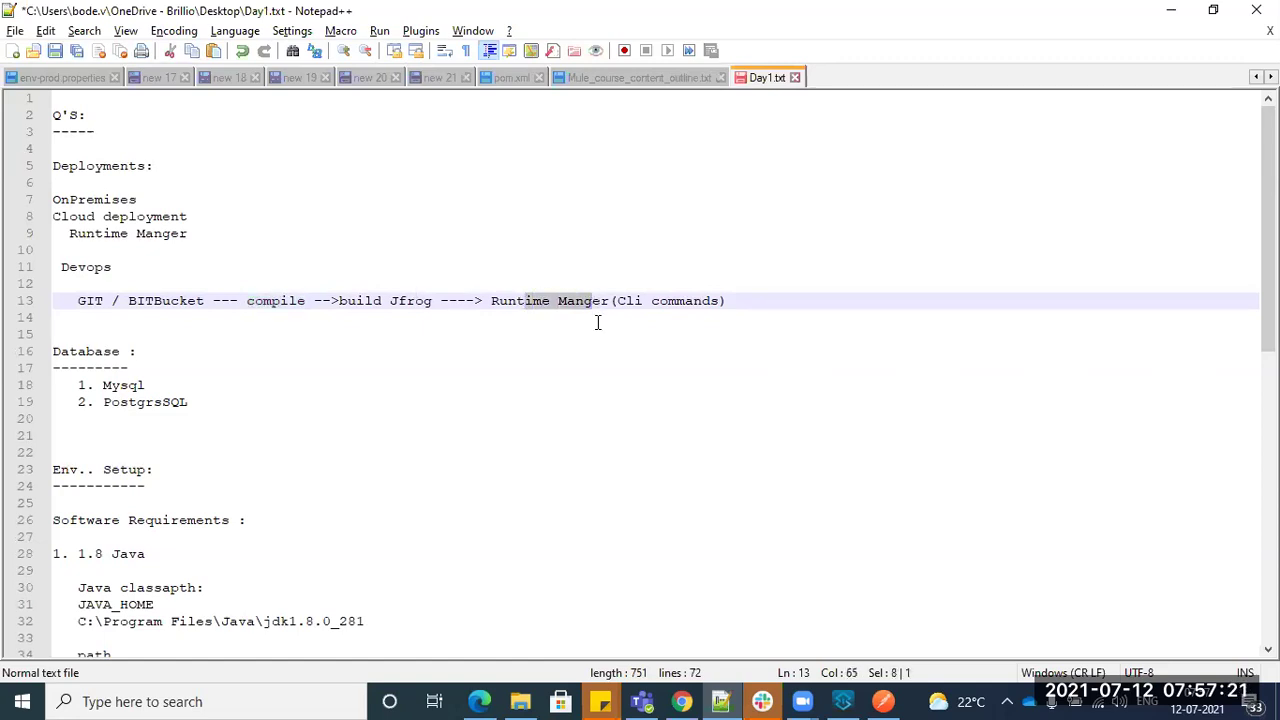
{"action": "scroll", "coordinate": [622, 360], "scroll_direction": "down", "scroll_amount": 13}
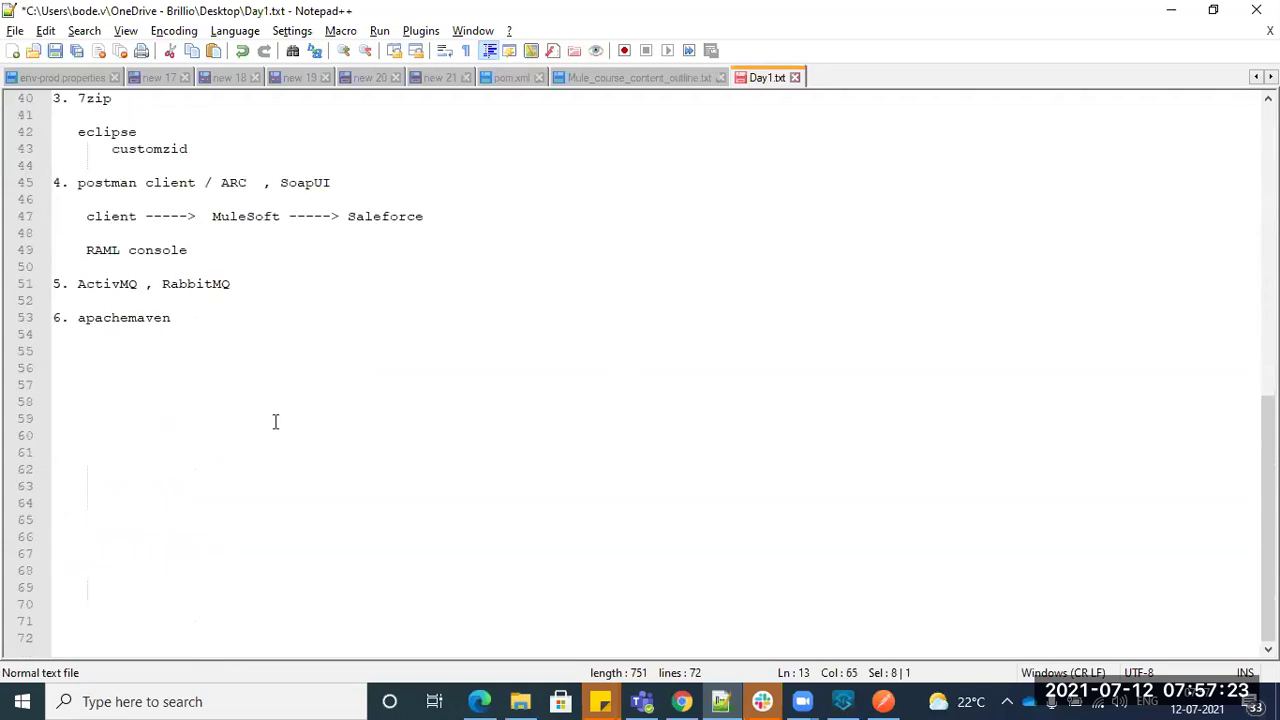
{"action": "double_click", "coordinate": [111, 318]}
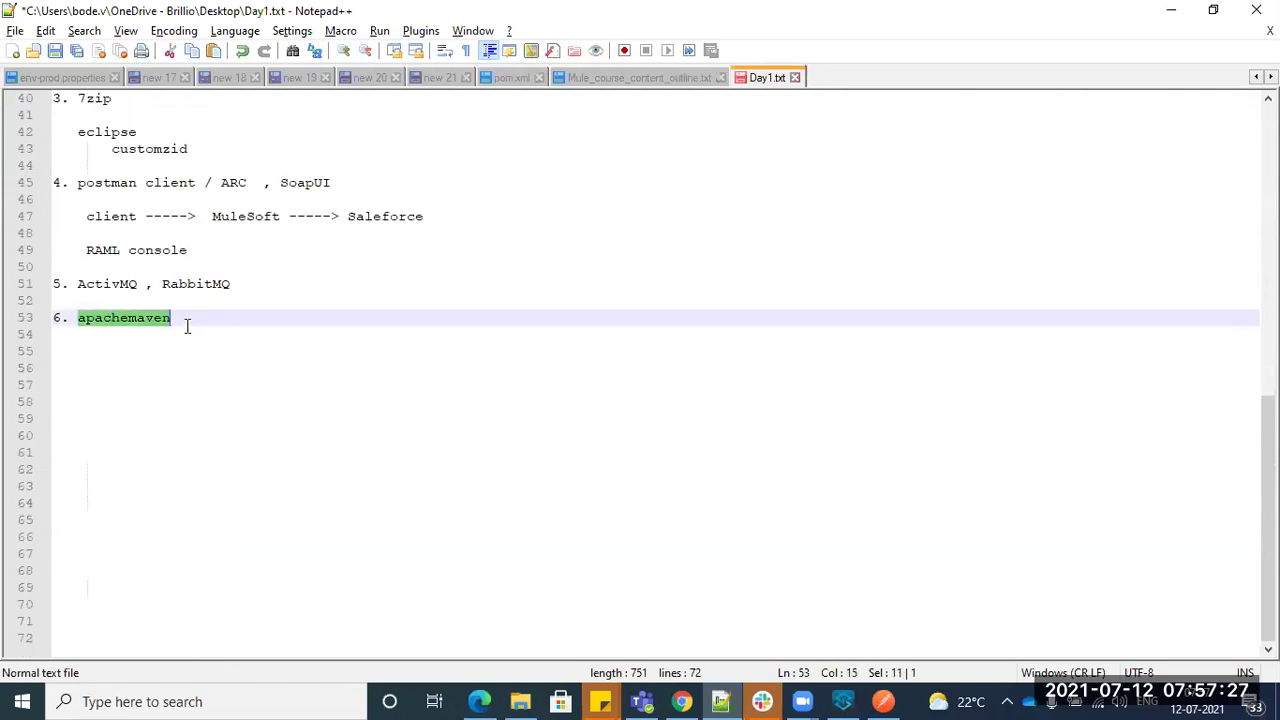
{"action": "left_click", "coordinate": [842, 701]}
- Un-maximize the pom.xml editor and scroll through the dependencies block
{"action": "double_click", "coordinate": [225, 87]}
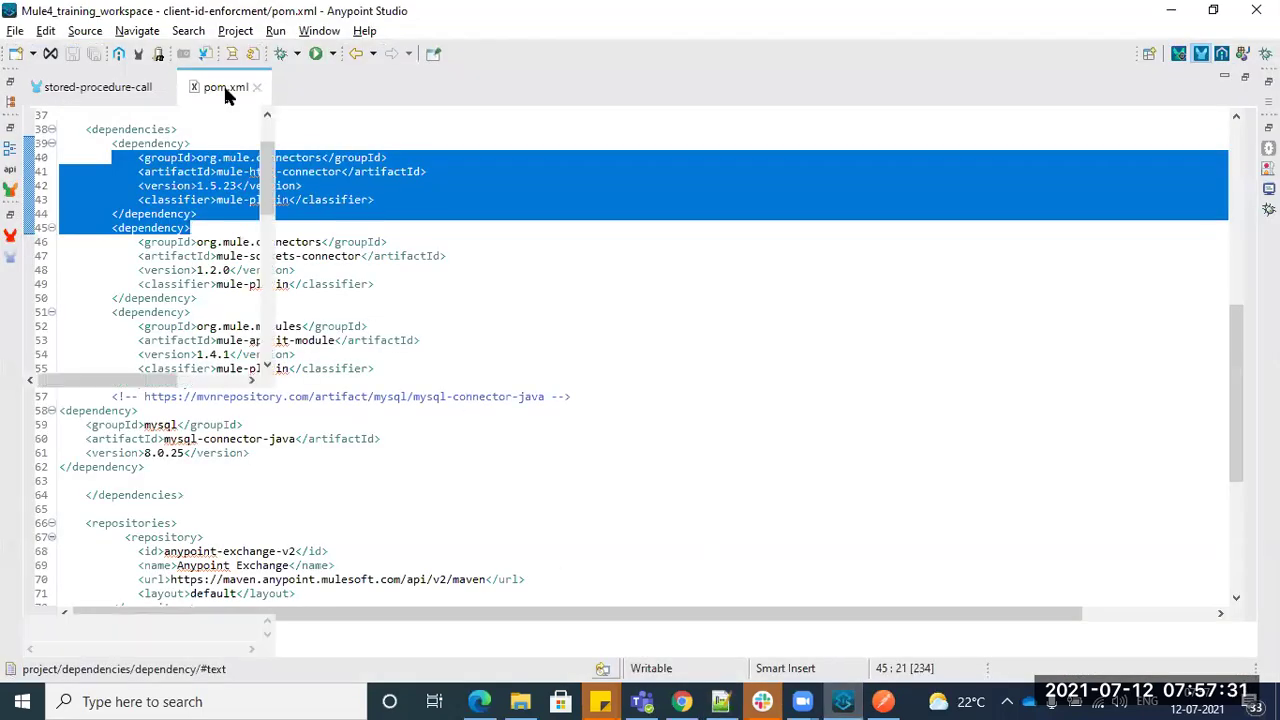
{"action": "scroll", "coordinate": [118, 212], "scroll_direction": "up", "scroll_amount": 2}
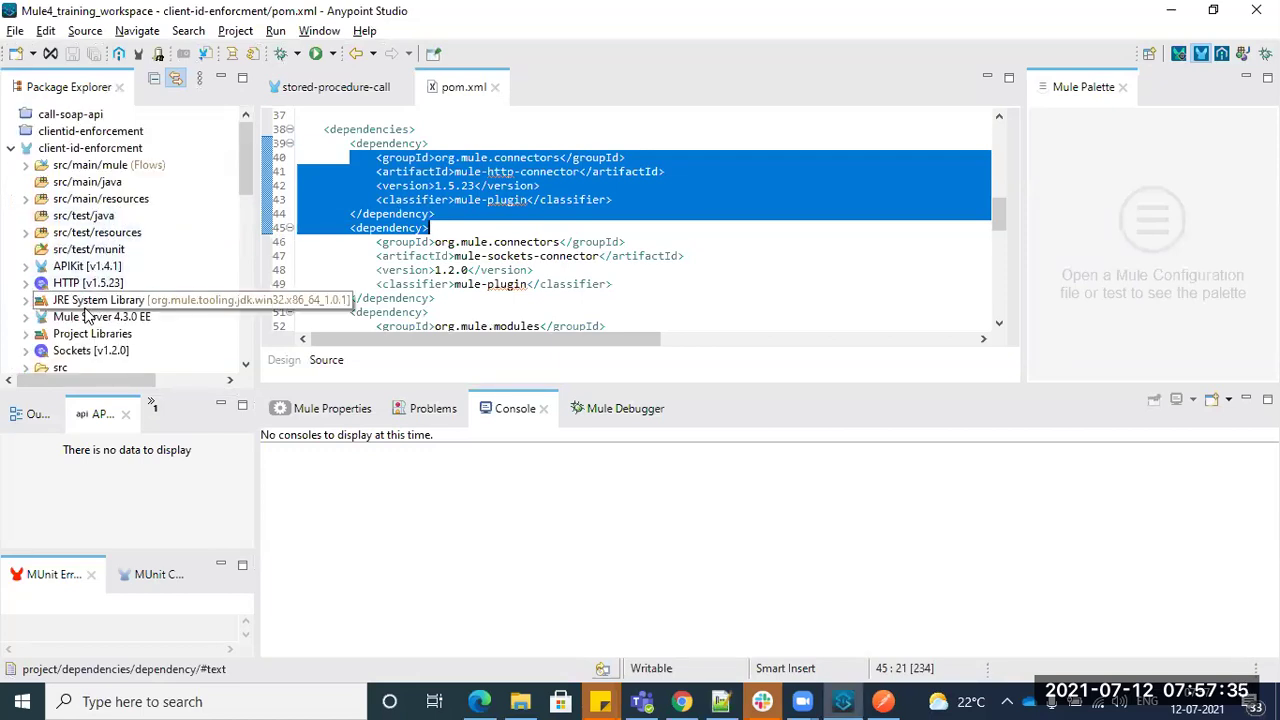
{"action": "scroll", "coordinate": [88, 312], "scroll_direction": "down", "scroll_amount": 2}
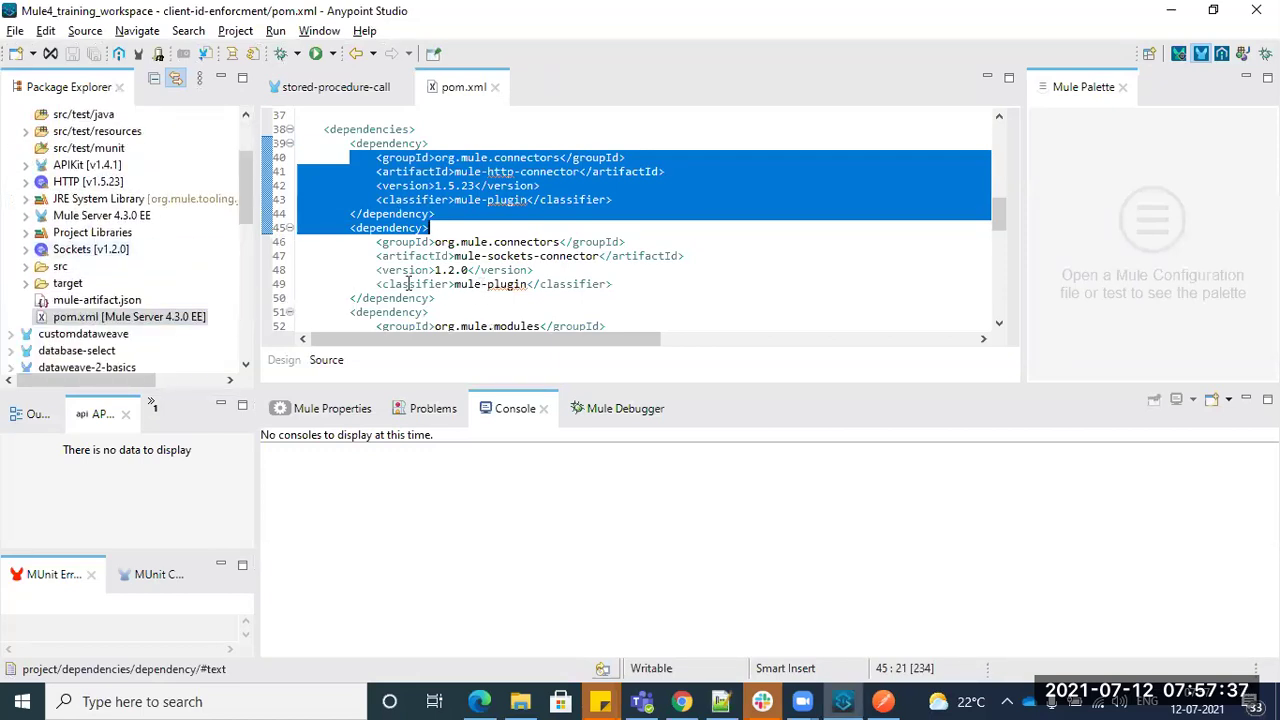
{"action": "scroll", "coordinate": [109, 272], "scroll_direction": "up", "scroll_amount": 2}
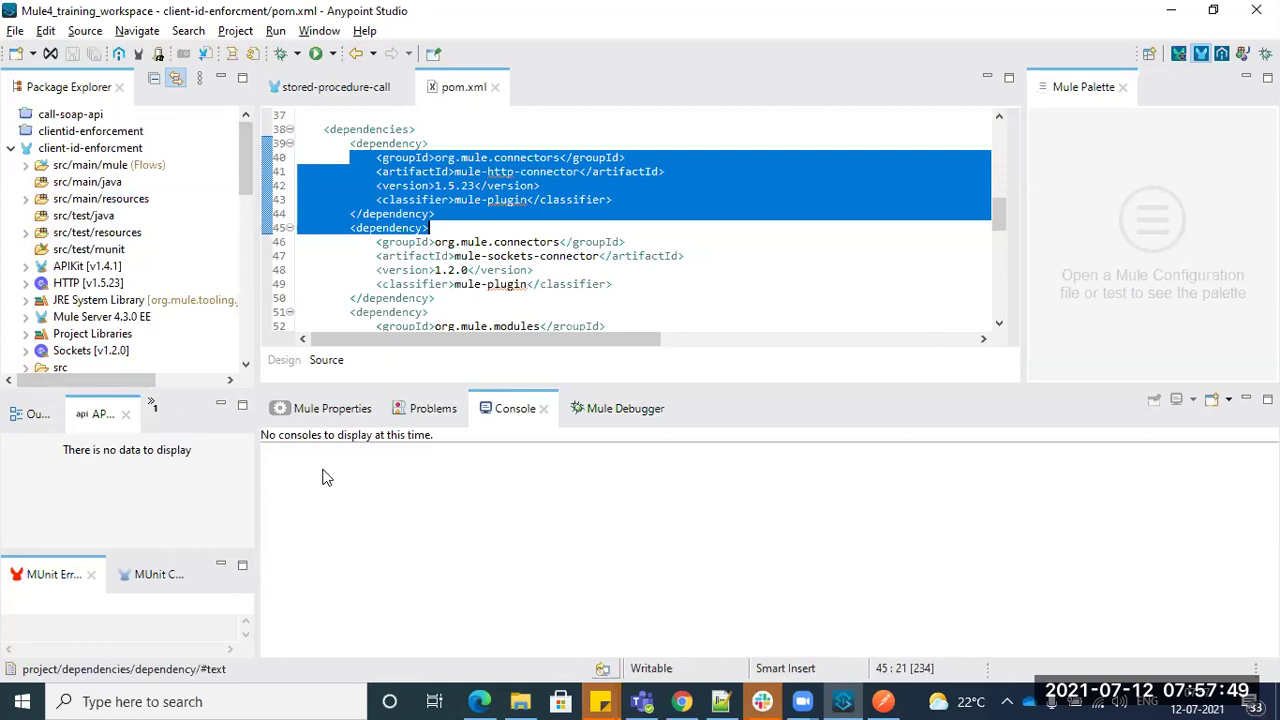
{"action": "left_click", "coordinate": [669, 220]}
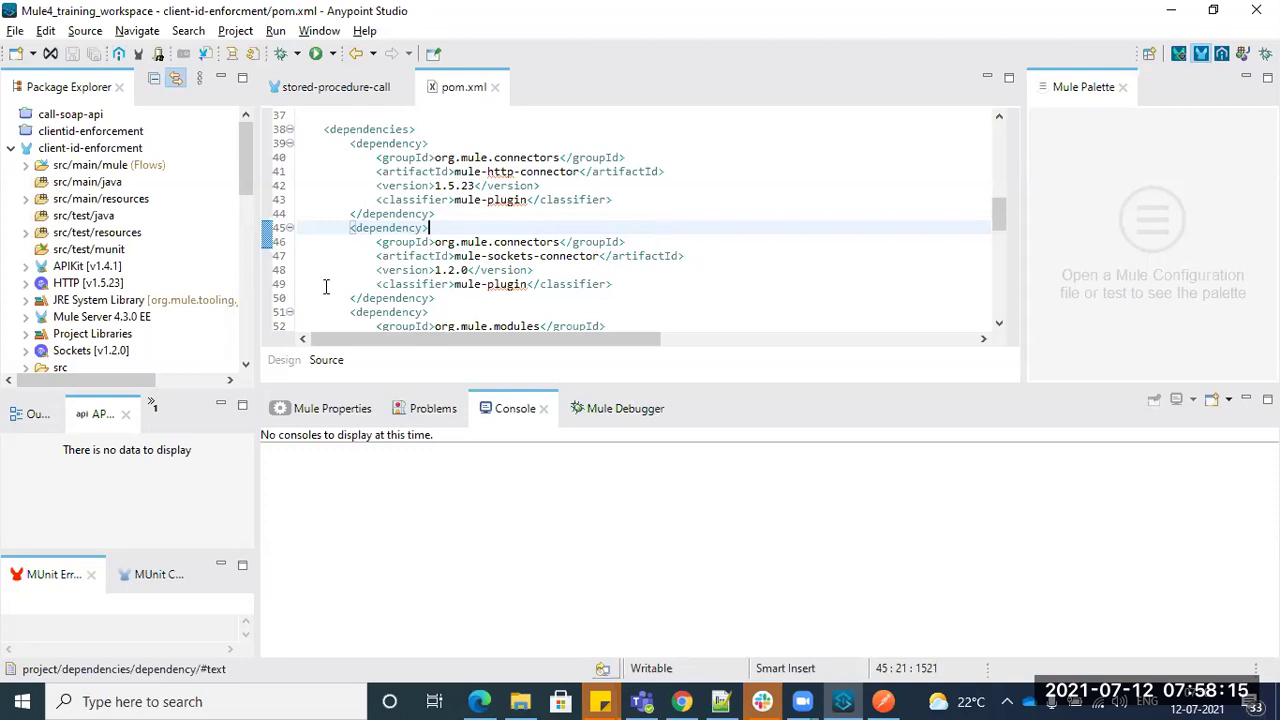
{"action": "scroll", "coordinate": [60, 350], "scroll_direction": "down", "scroll_amount": 2}
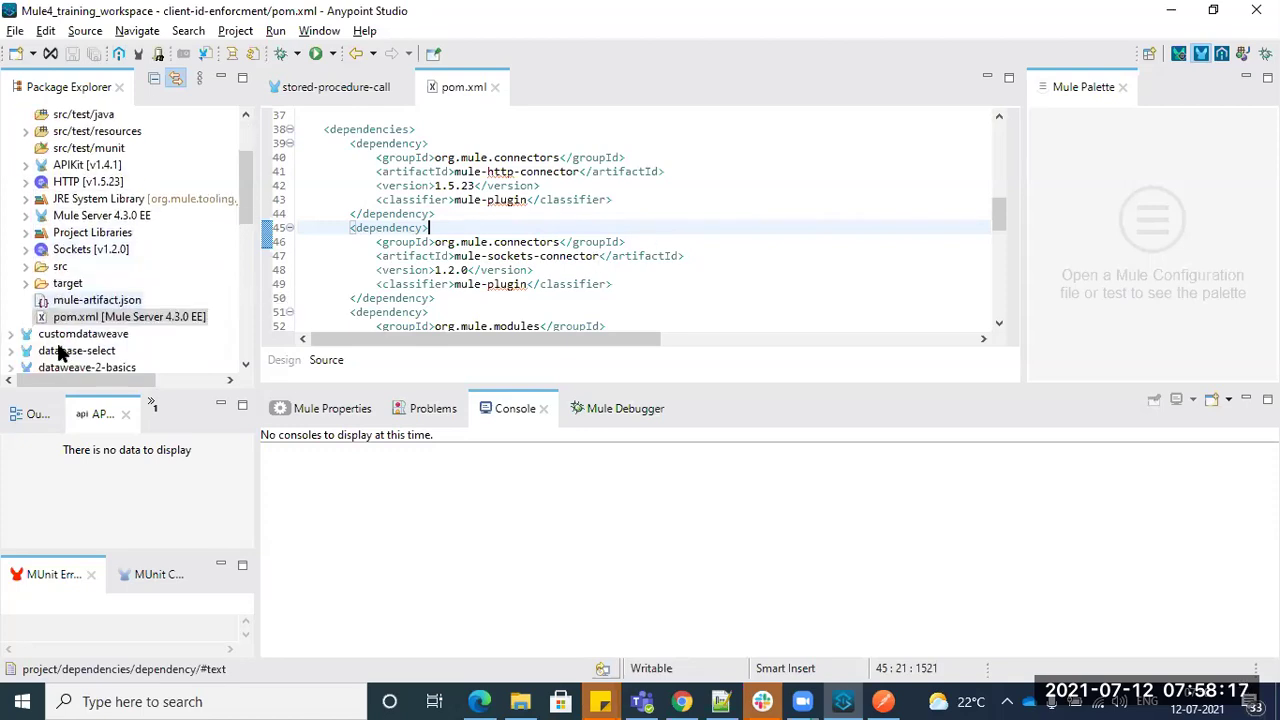
{"action": "scroll", "coordinate": [58, 278], "scroll_direction": "up", "scroll_amount": 2}
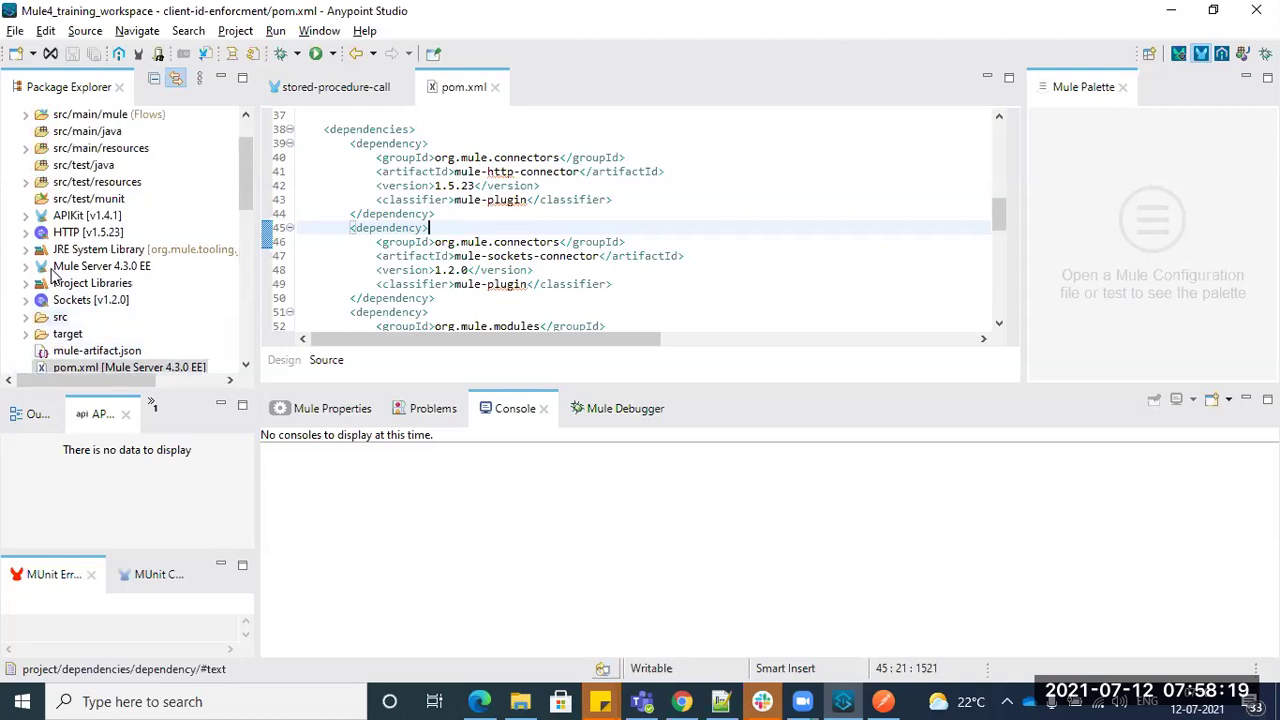
{"action": "scroll", "coordinate": [70, 292], "scroll_direction": "down", "scroll_amount": 2}
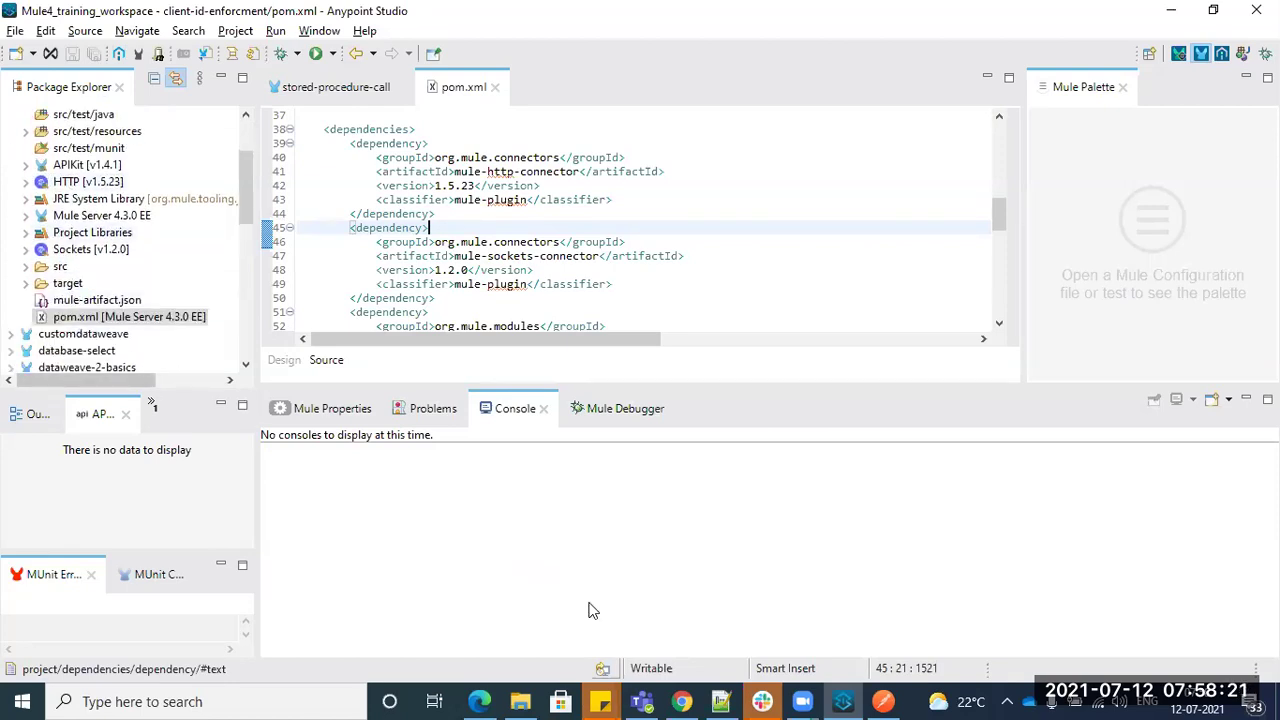
- Glance at the MySQL Connector/J 8.0.25 page in Chrome, then return to pom.xml
{"action": "left_click", "coordinate": [681, 701]}
{"action": "scroll", "coordinate": [518, 318], "scroll_direction": "up", "scroll_amount": 2}
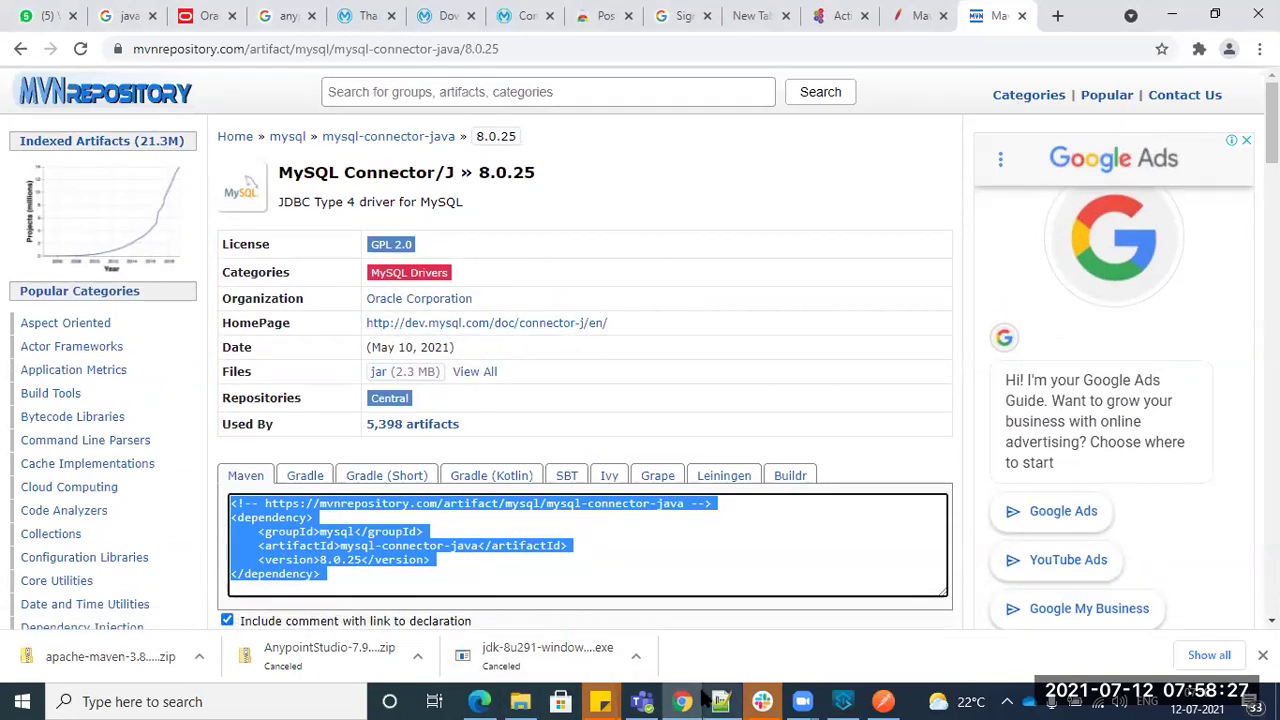
{"action": "left_click", "coordinate": [840, 700]}
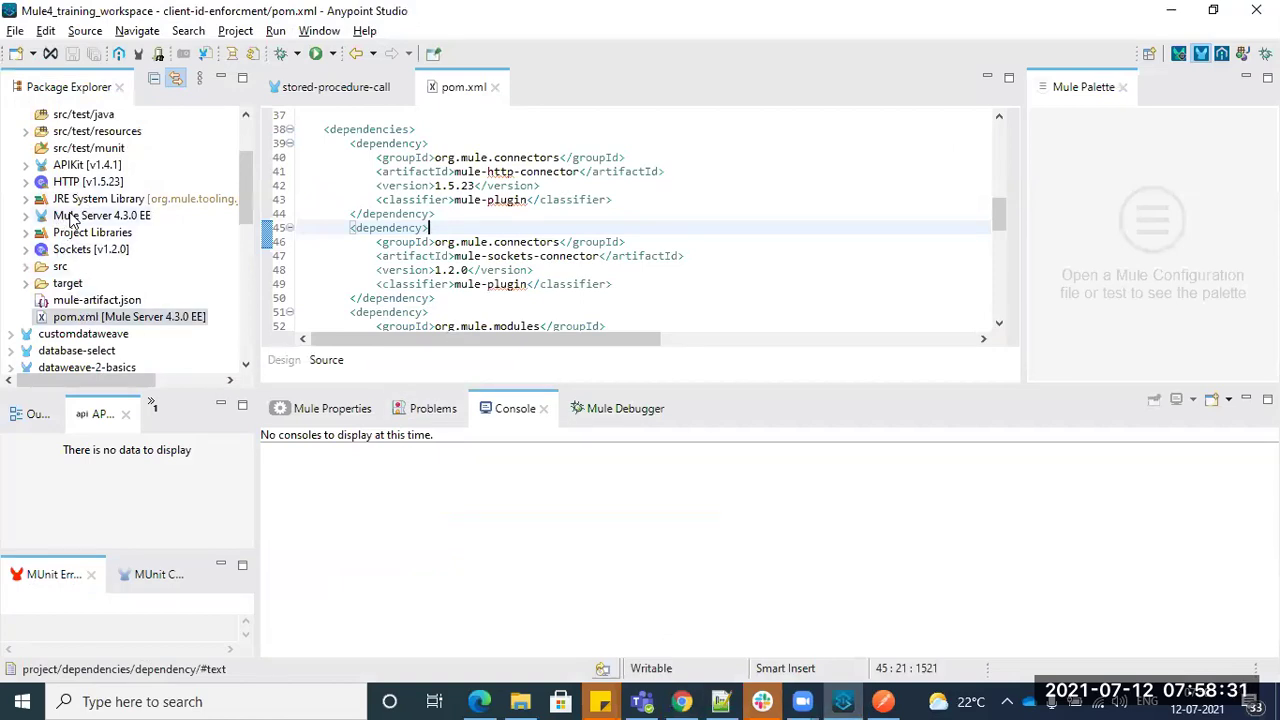
{"action": "scroll", "coordinate": [70, 218], "scroll_direction": "up", "scroll_amount": 2}
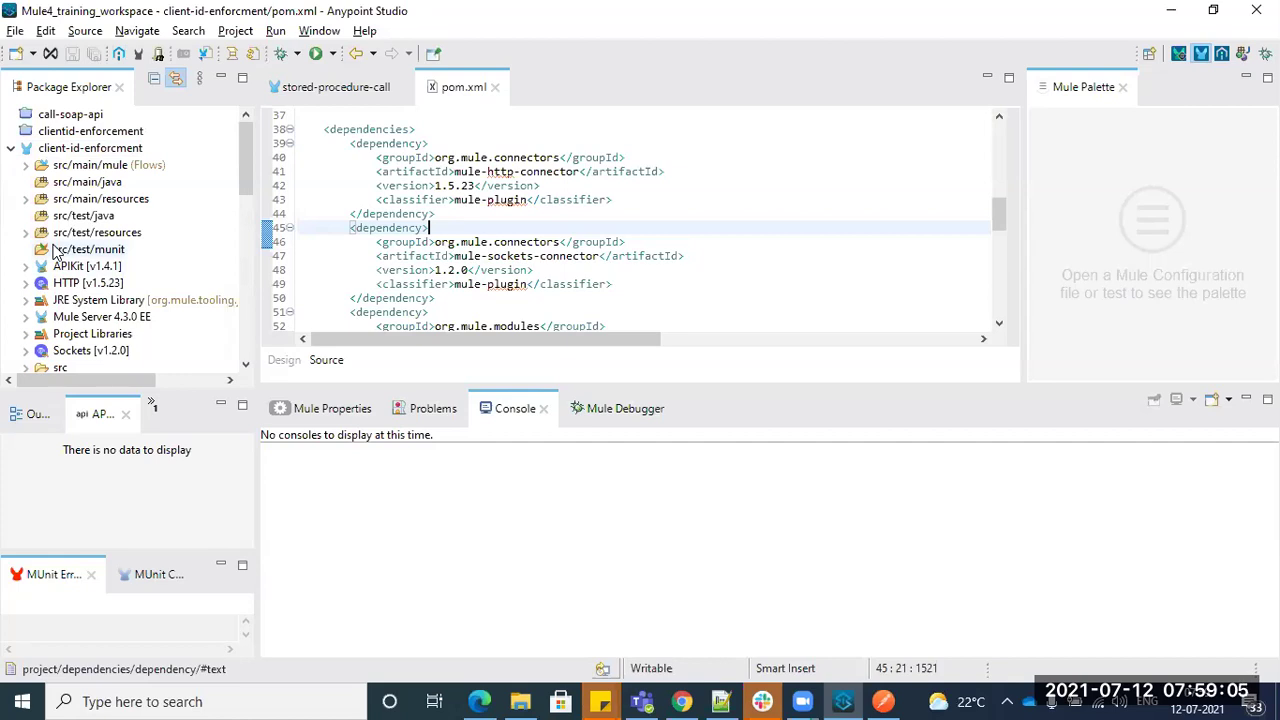
- Maximize pom.xml, highlight its dependency entries, and bring up the MySQL Connector/J 8.0.25 page
{"action": "double_click", "coordinate": [466, 89]}
{"action": "left_click_drag", "start_coordinate": [98, 143], "coordinate": [205, 368]}
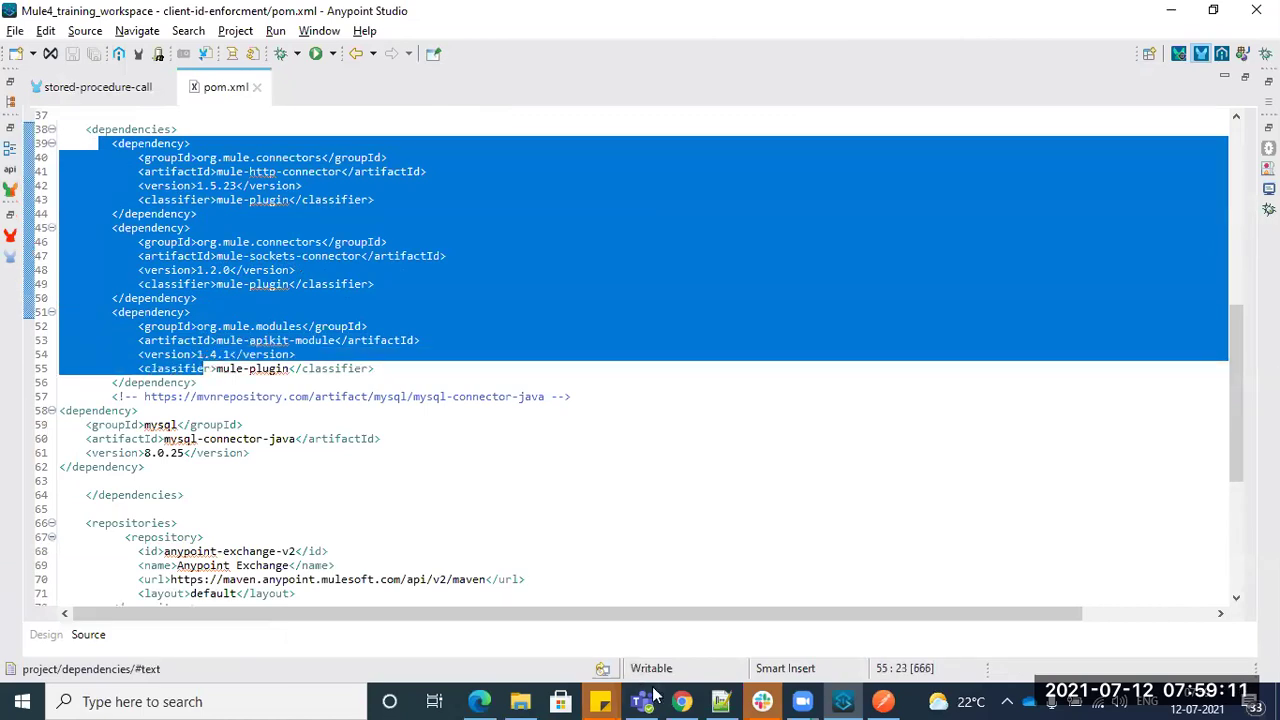
{"action": "left_click", "coordinate": [681, 701]}
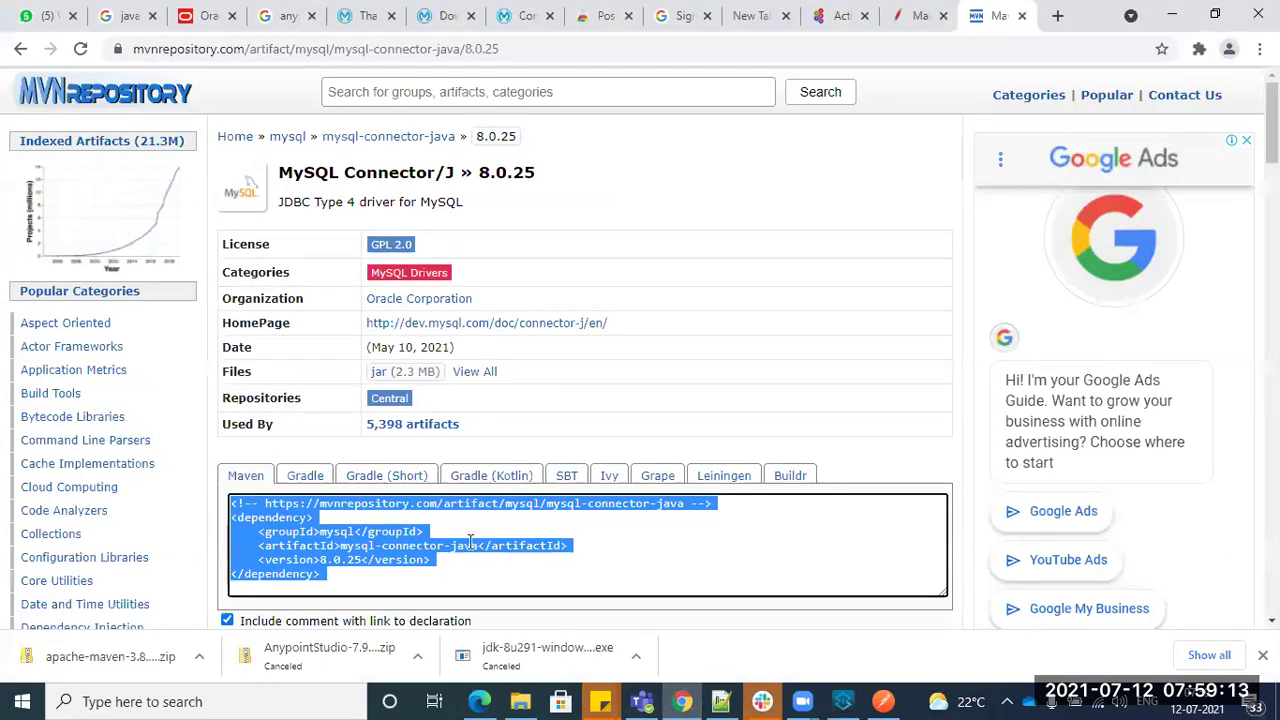
- Highlight the mysql-connector-java 8.0.25 Maven snippet on MVNRepository, then return to pom.xml
{"action": "left_click_drag", "start_coordinate": [426, 572], "coordinate": [236, 515]}
{"action": "left_click_drag", "start_coordinate": [134, 48], "coordinate": [243, 53]}
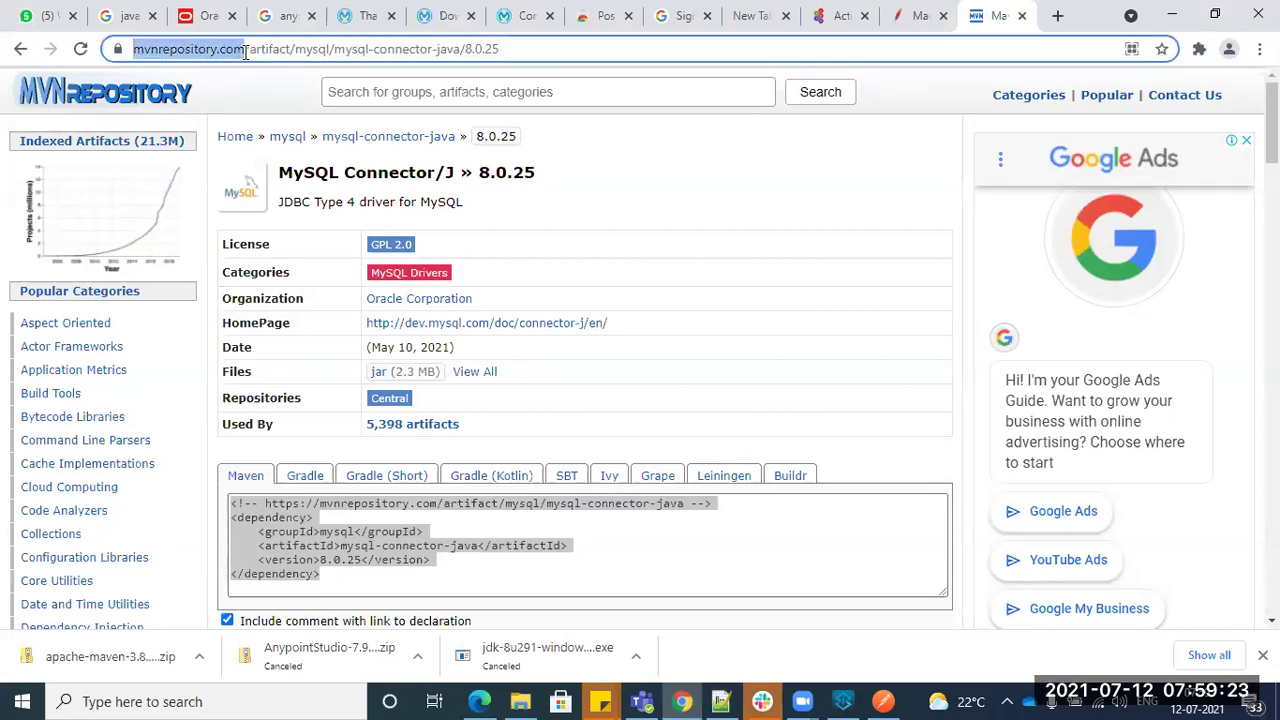
{"action": "left_click", "coordinate": [341, 578]}
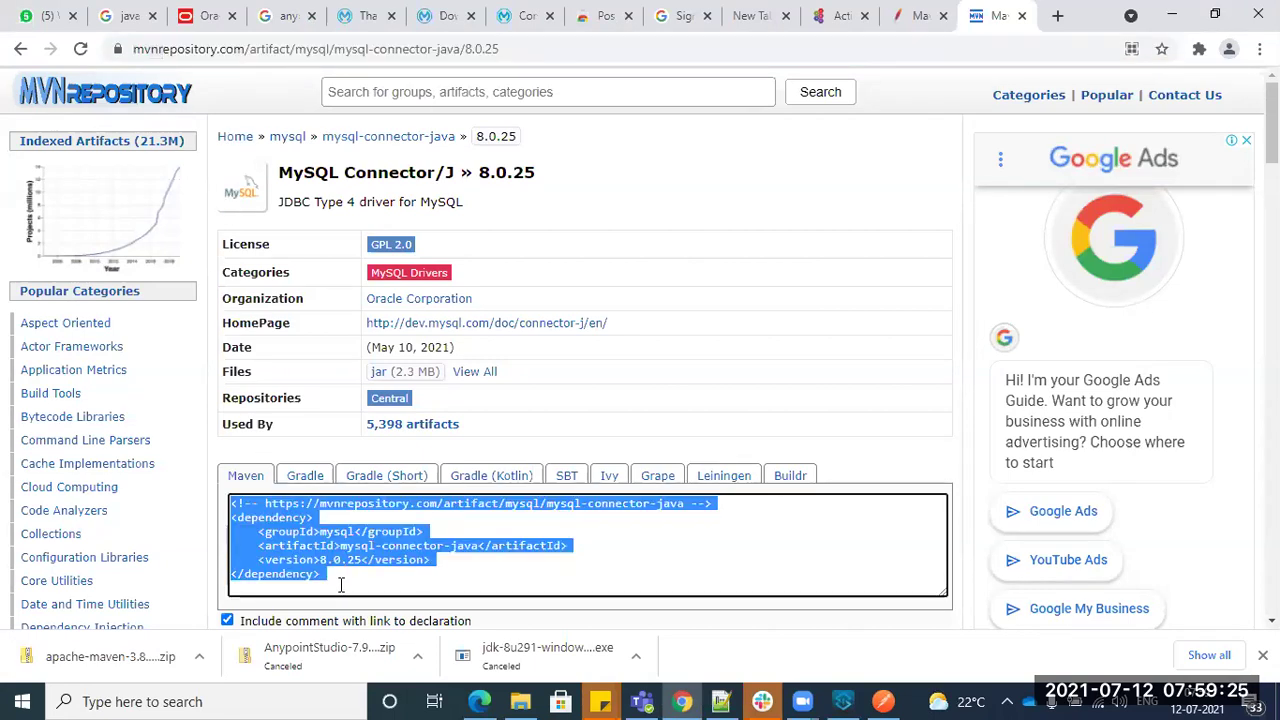
{"action": "left_click", "coordinate": [850, 700]}
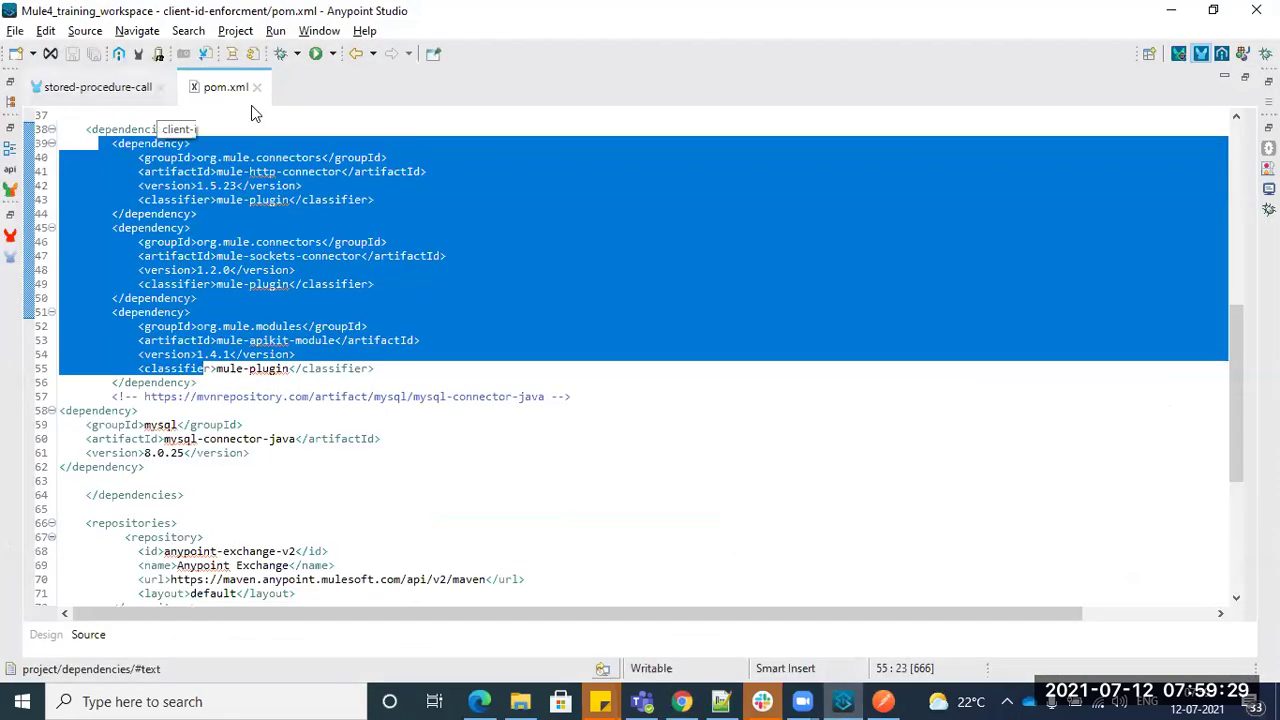
- Restore the pom.xml panel layout, then open Day1.txt notes at the apachemaven entry on line 53
{"action": "left_click", "coordinate": [427, 294]}
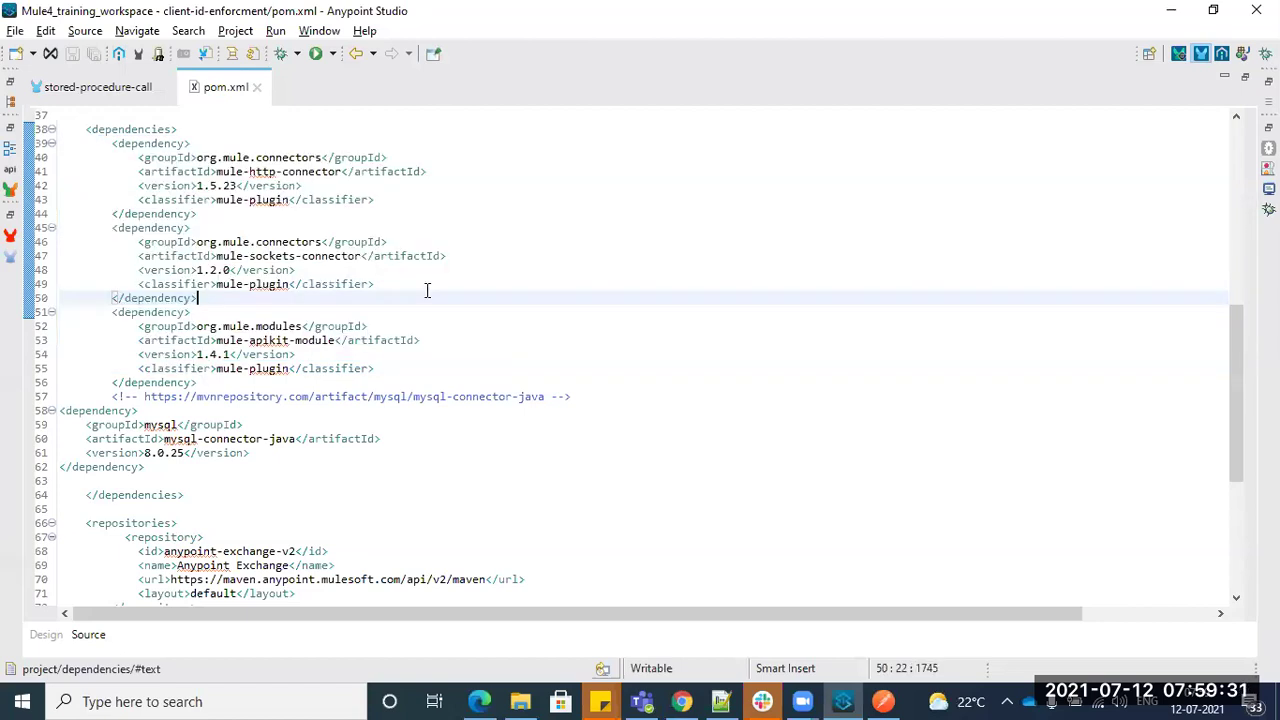
{"action": "mouse_move", "coordinate": [210, 284]}
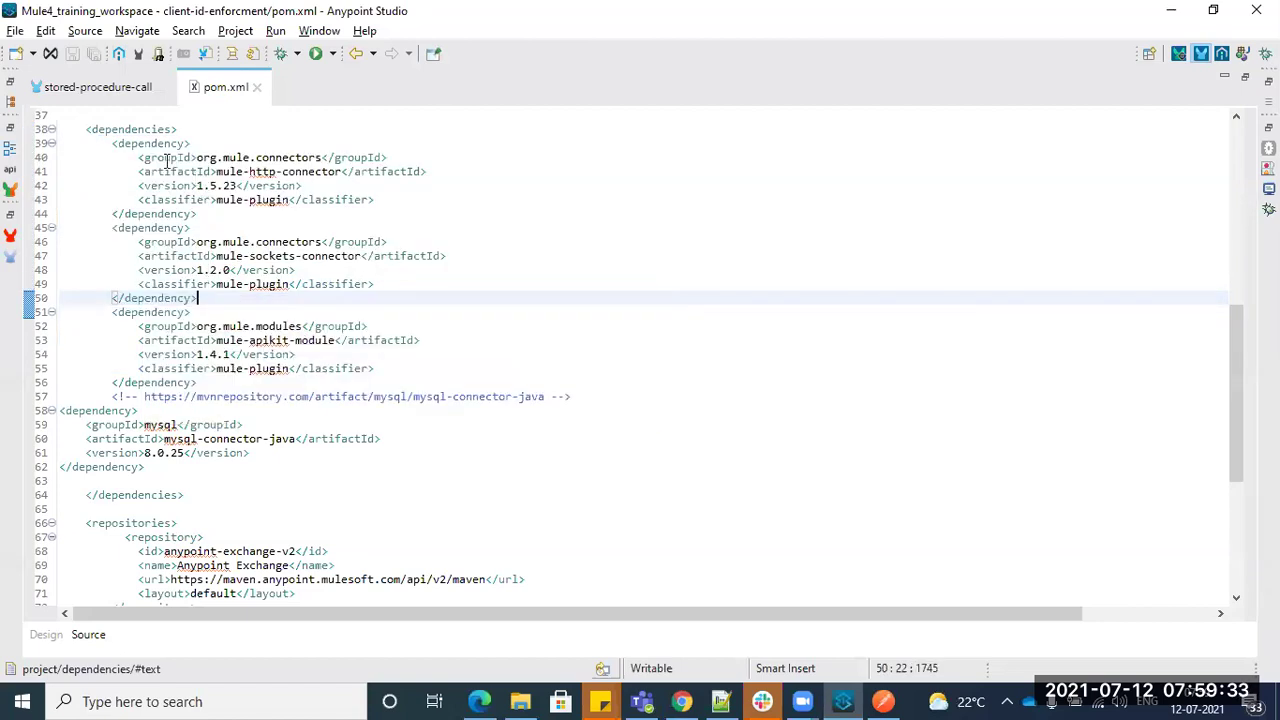
{"action": "left_click_drag", "start_coordinate": [117, 143], "coordinate": [220, 382]}
{"action": "double_click", "coordinate": [220, 90]}
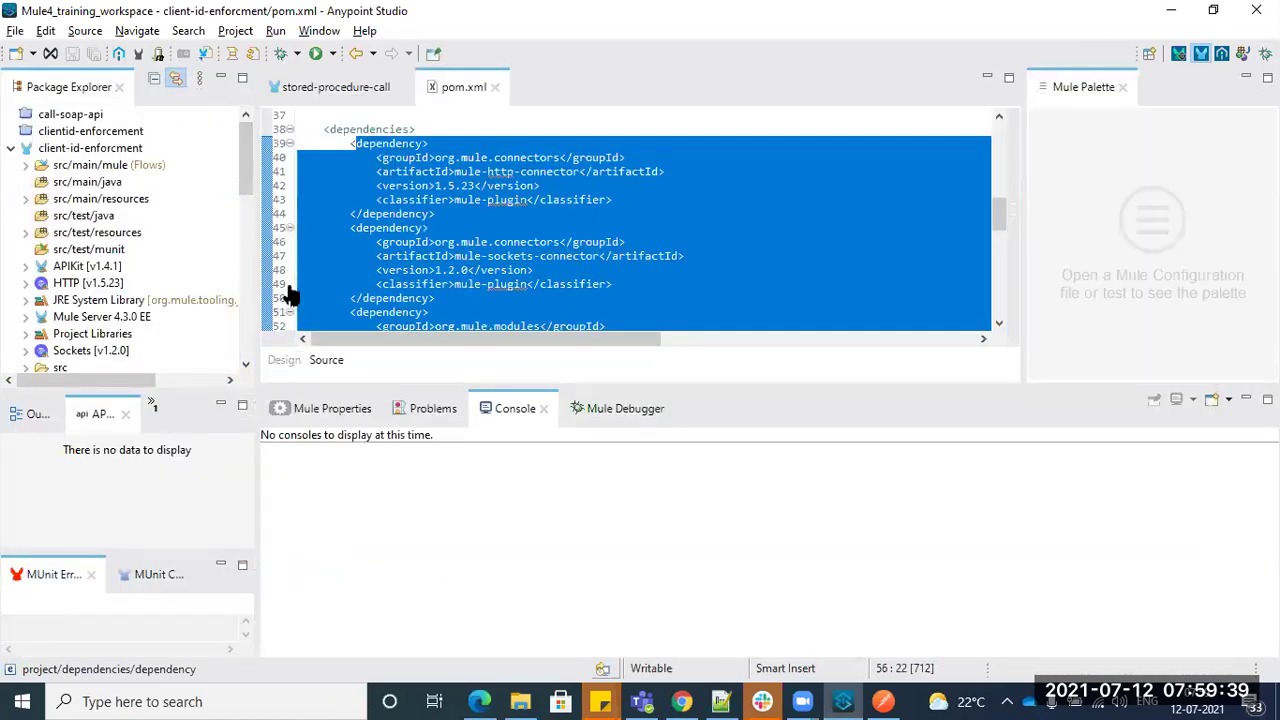
{"action": "left_click", "coordinate": [480, 243]}
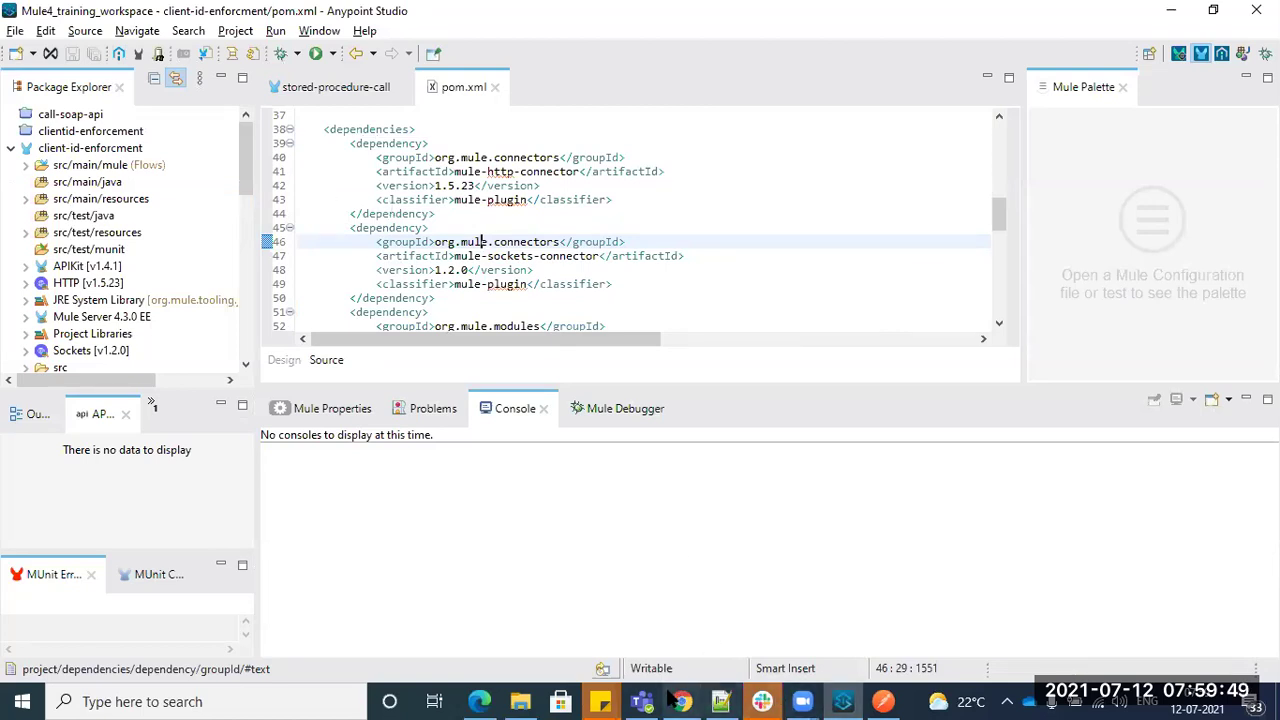
{"action": "left_click", "coordinate": [720, 701]}
{"action": "left_click", "coordinate": [190, 320]}
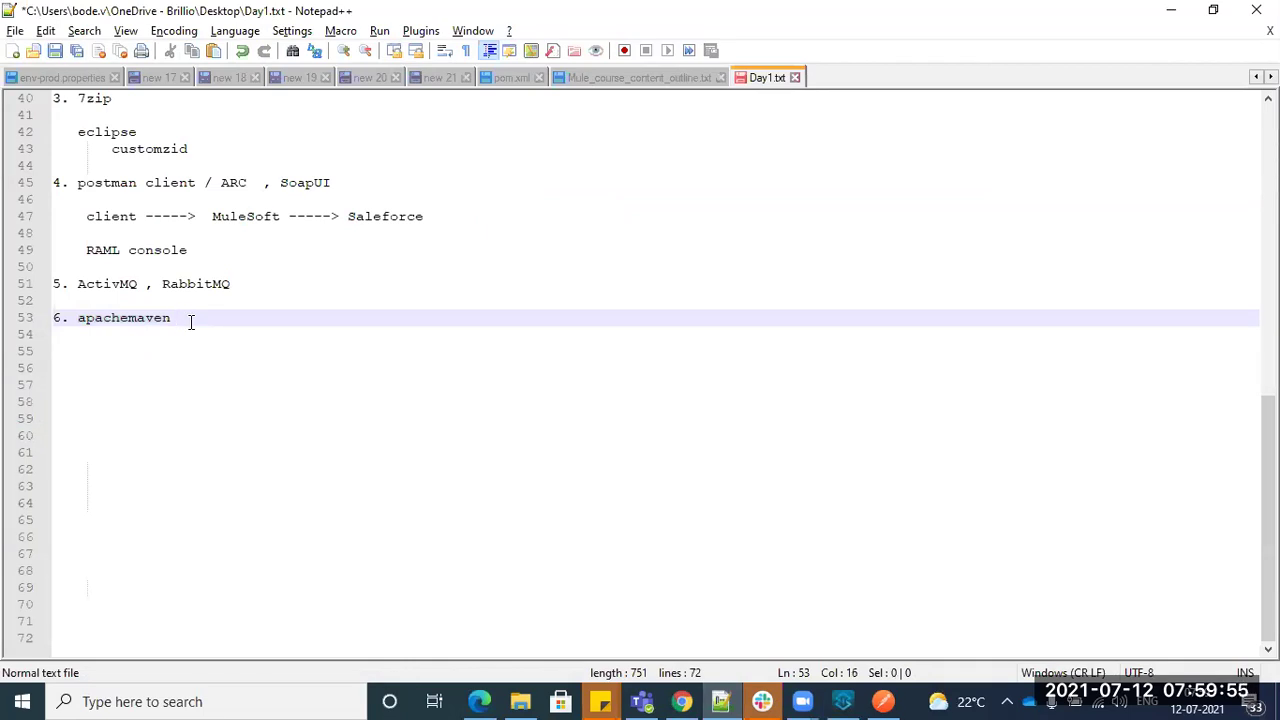
{"action": "key", "text": "alt+Tab"}
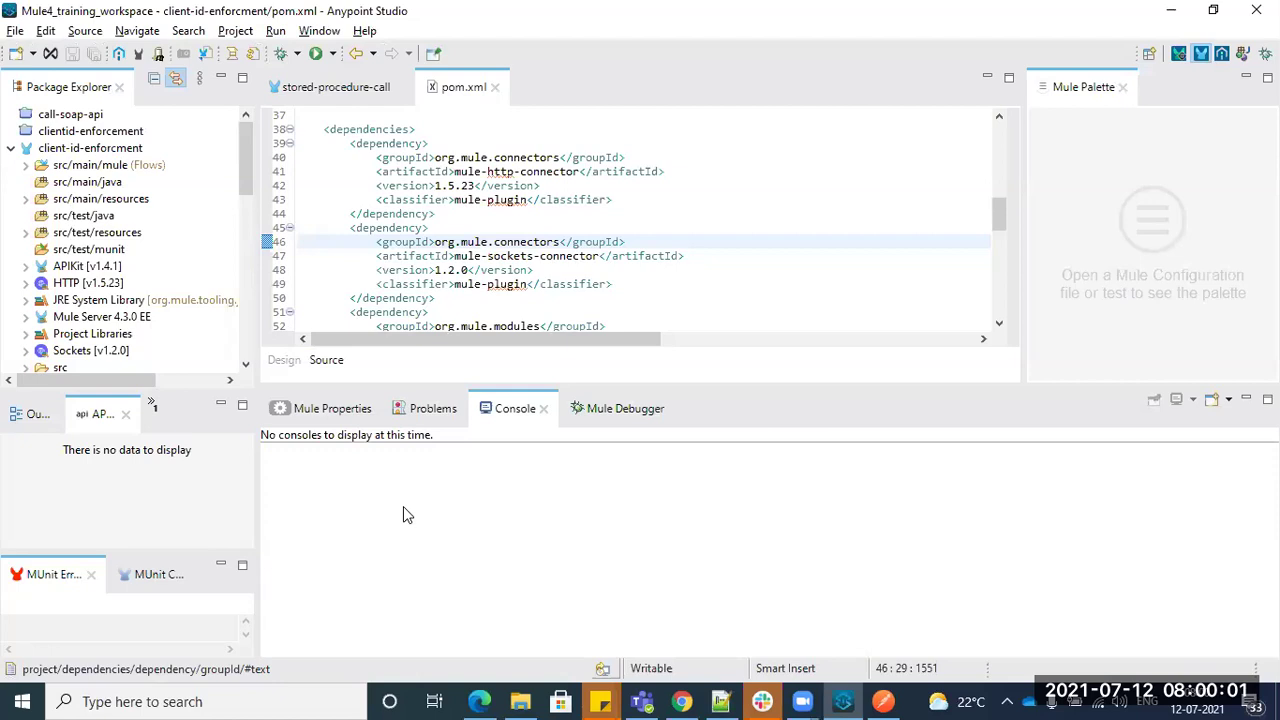
{"action": "key", "text": "alt+Tab"}
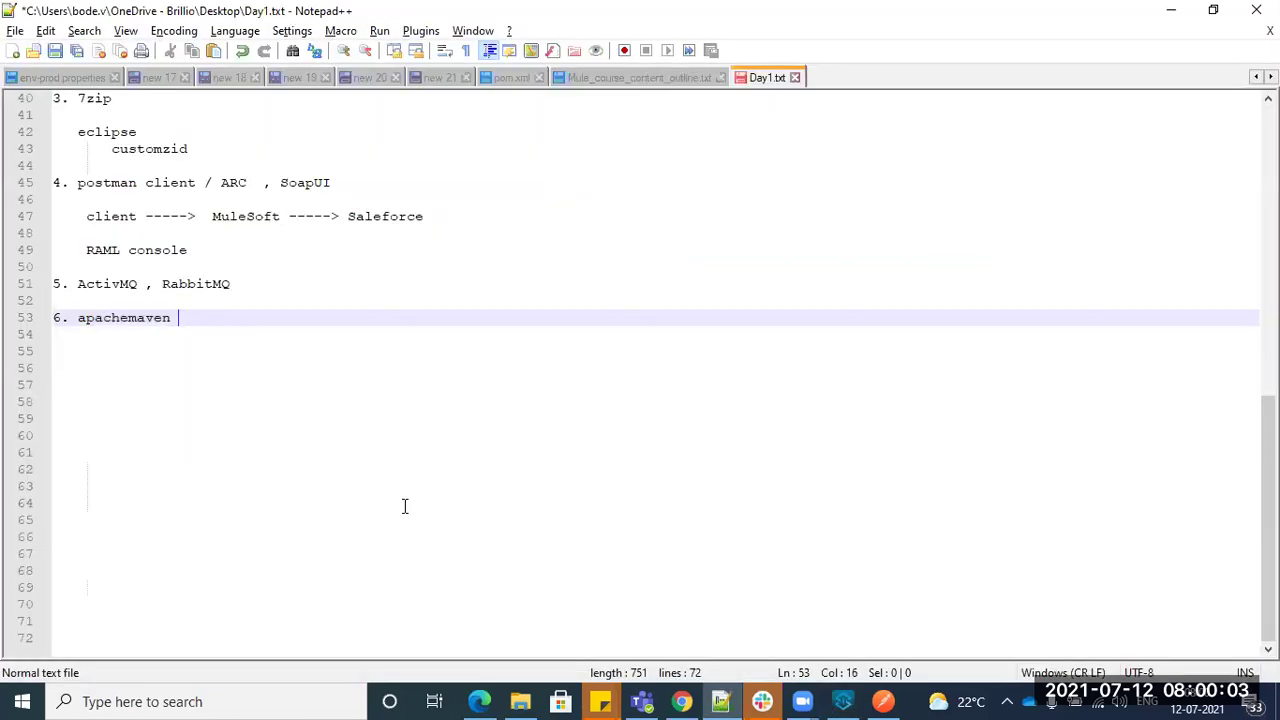
{"action": "key", "text": "alt+Tab"}
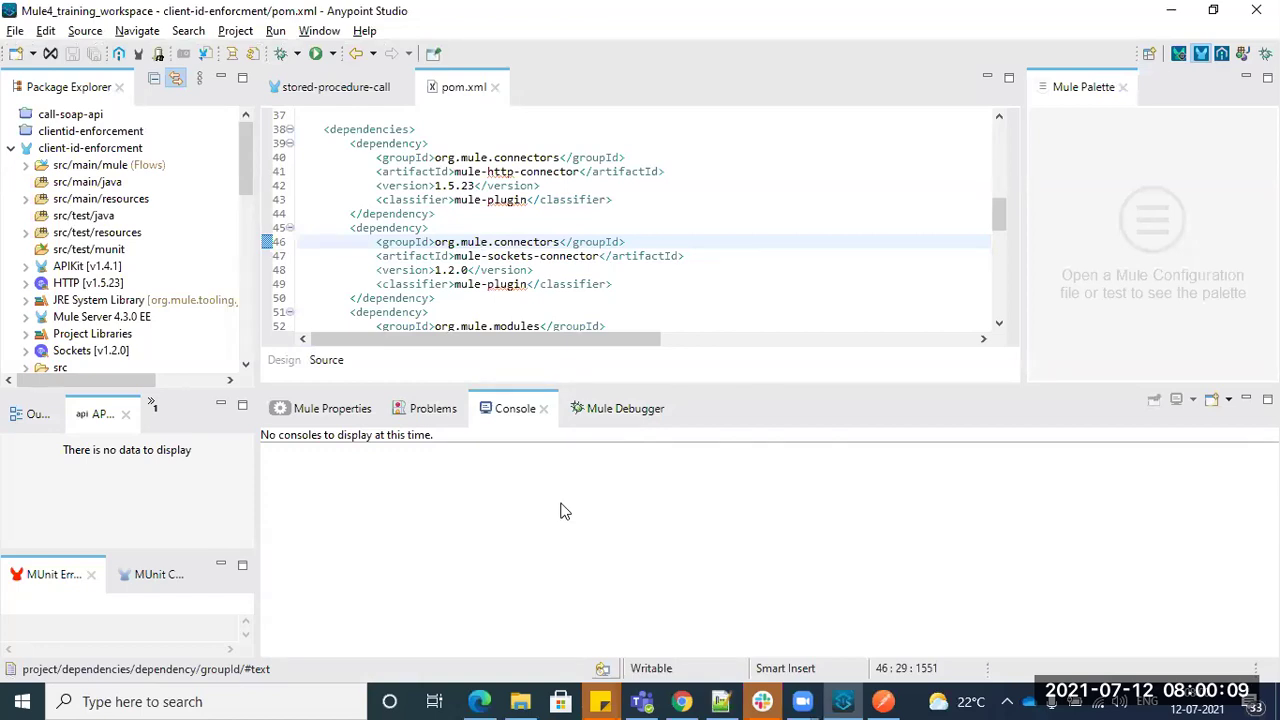
{"action": "key", "text": "alt+Tab"}
{"action": "scroll", "coordinate": [143, 331], "scroll_direction": "up", "scroll_amount": 3}
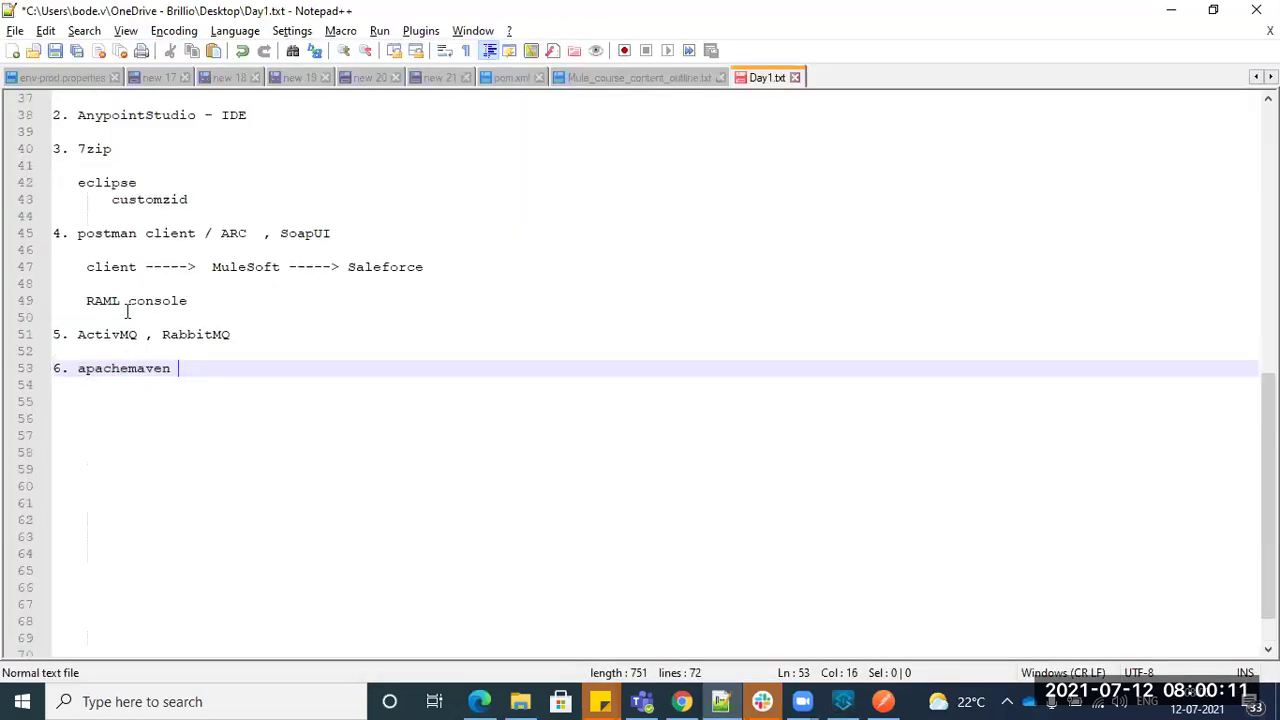
{"action": "left_click_drag", "start_coordinate": [282, 337], "coordinate": [333, 335]}
{"action": "left_click", "coordinate": [256, 698]}
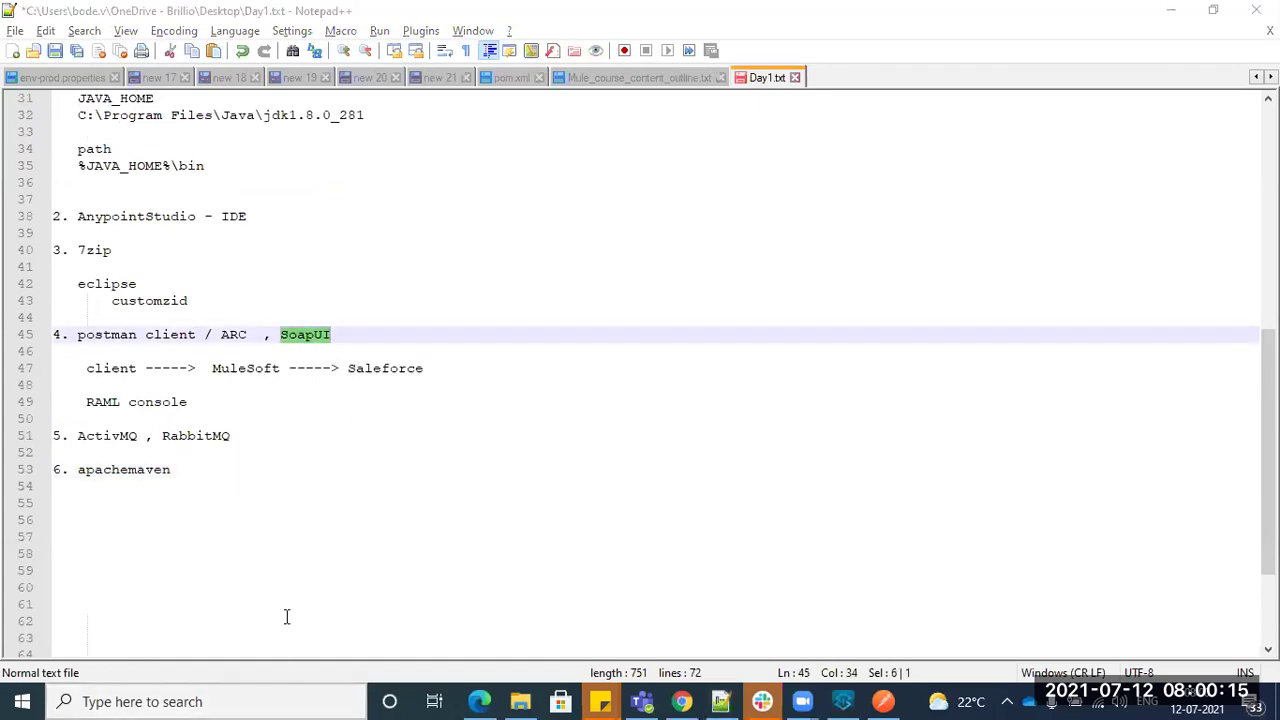
{"action": "left_click", "coordinate": [978, 337]}
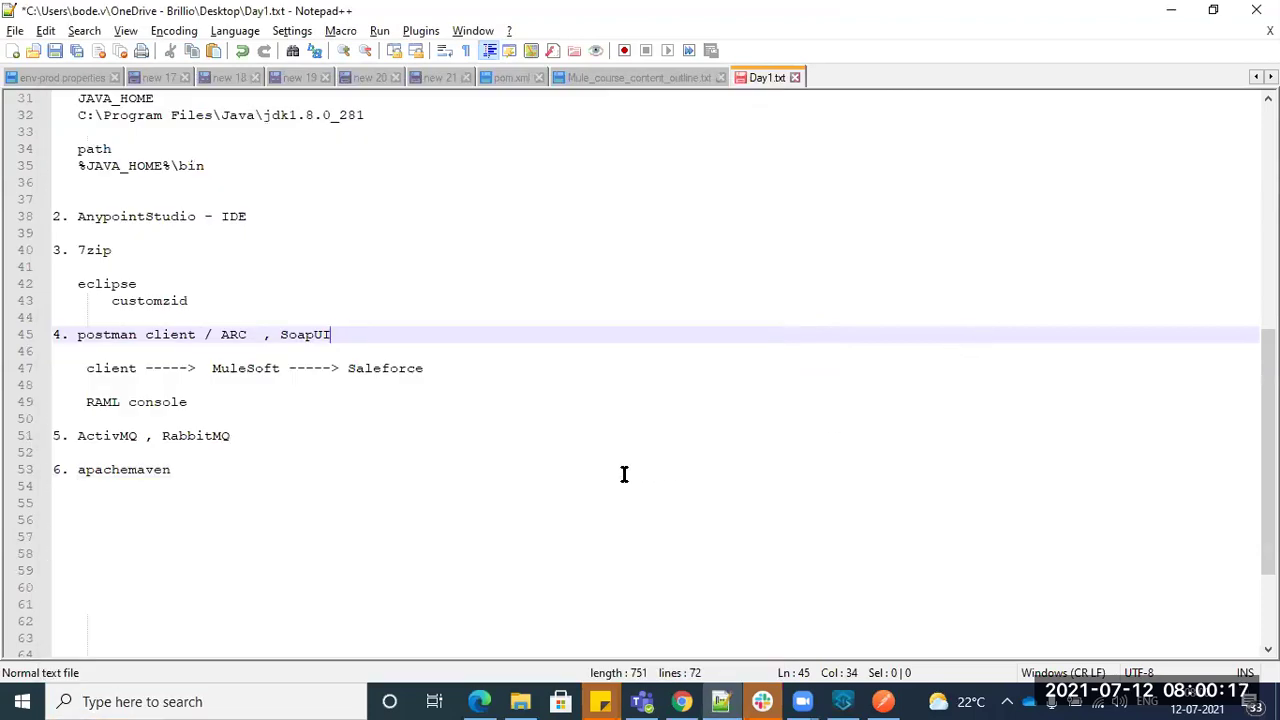
{"action": "left_click_drag", "start_coordinate": [79, 337], "coordinate": [221, 337]}
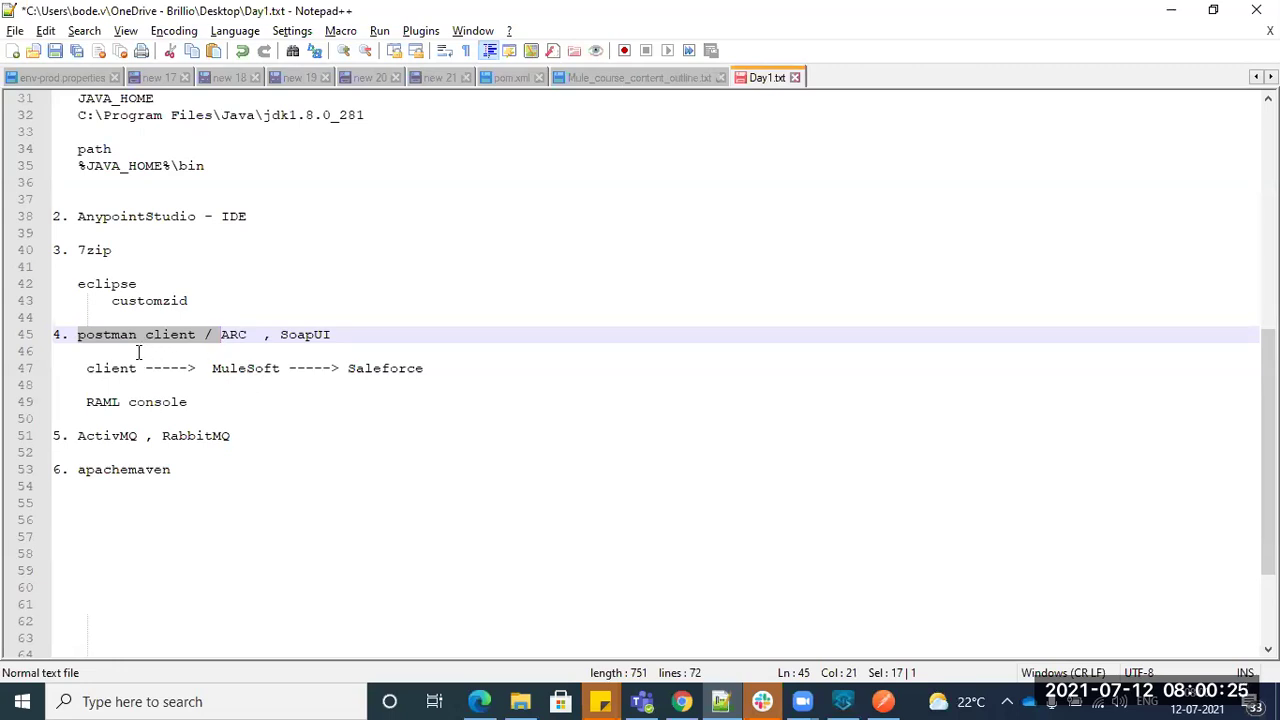
{"action": "double_click", "coordinate": [233, 336]}
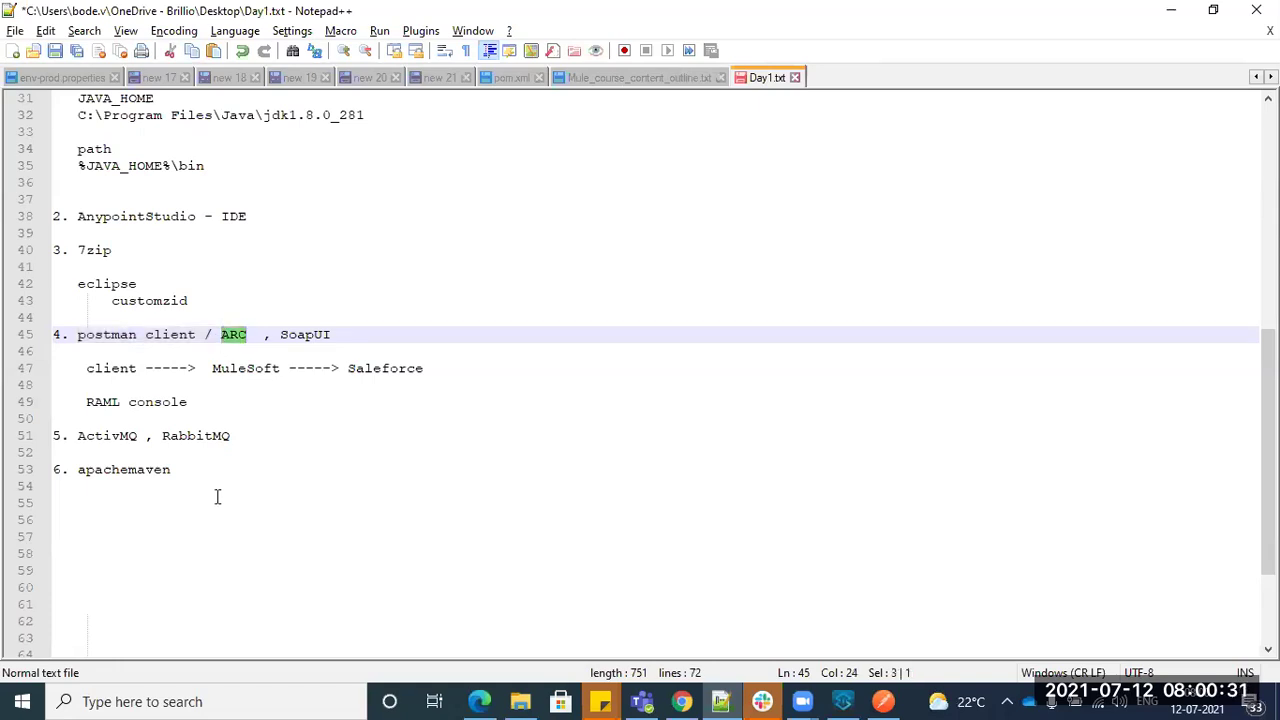
{"action": "double_click", "coordinate": [301, 340]}
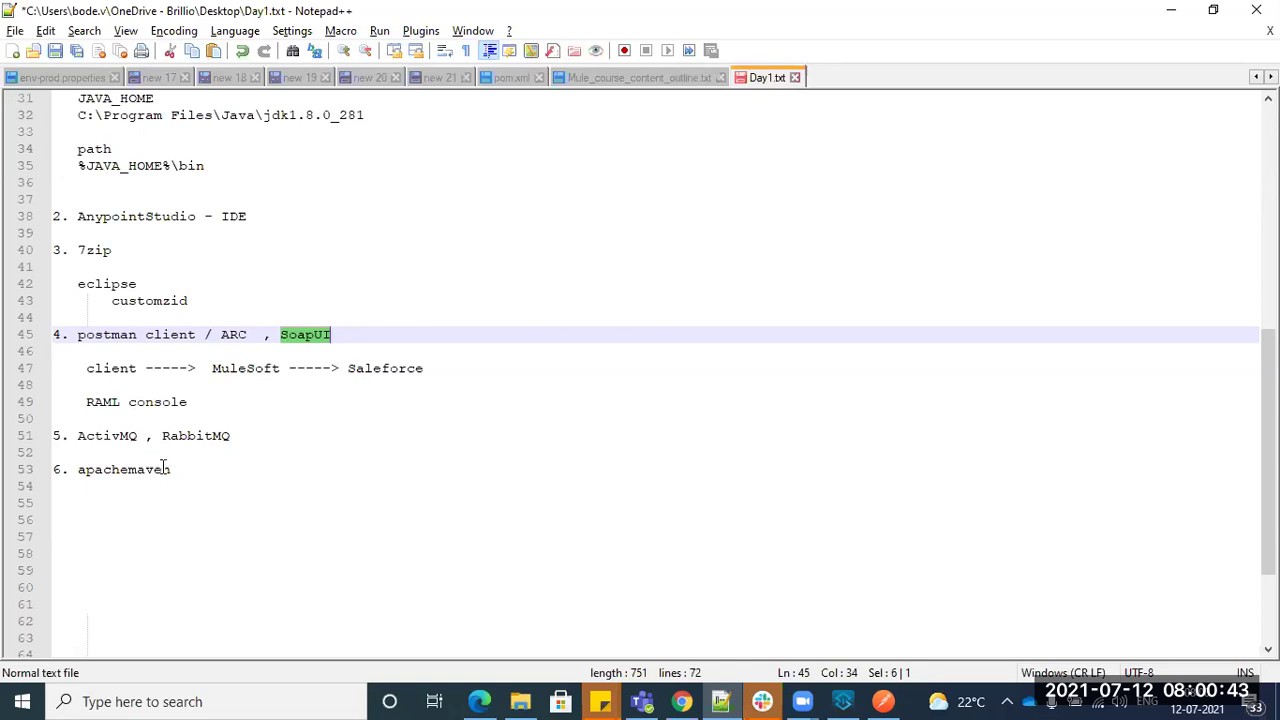
{"action": "left_click", "coordinate": [339, 333]}
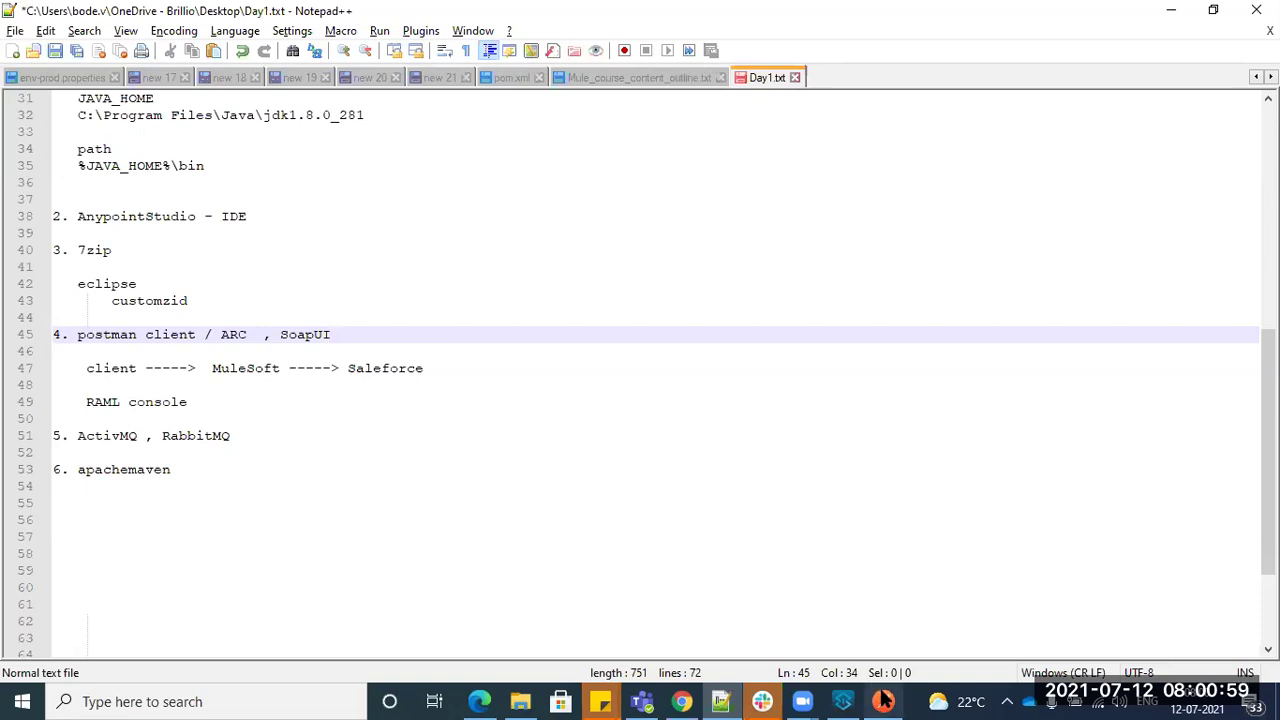
{"action": "mouse_move", "coordinate": [883, 701]}
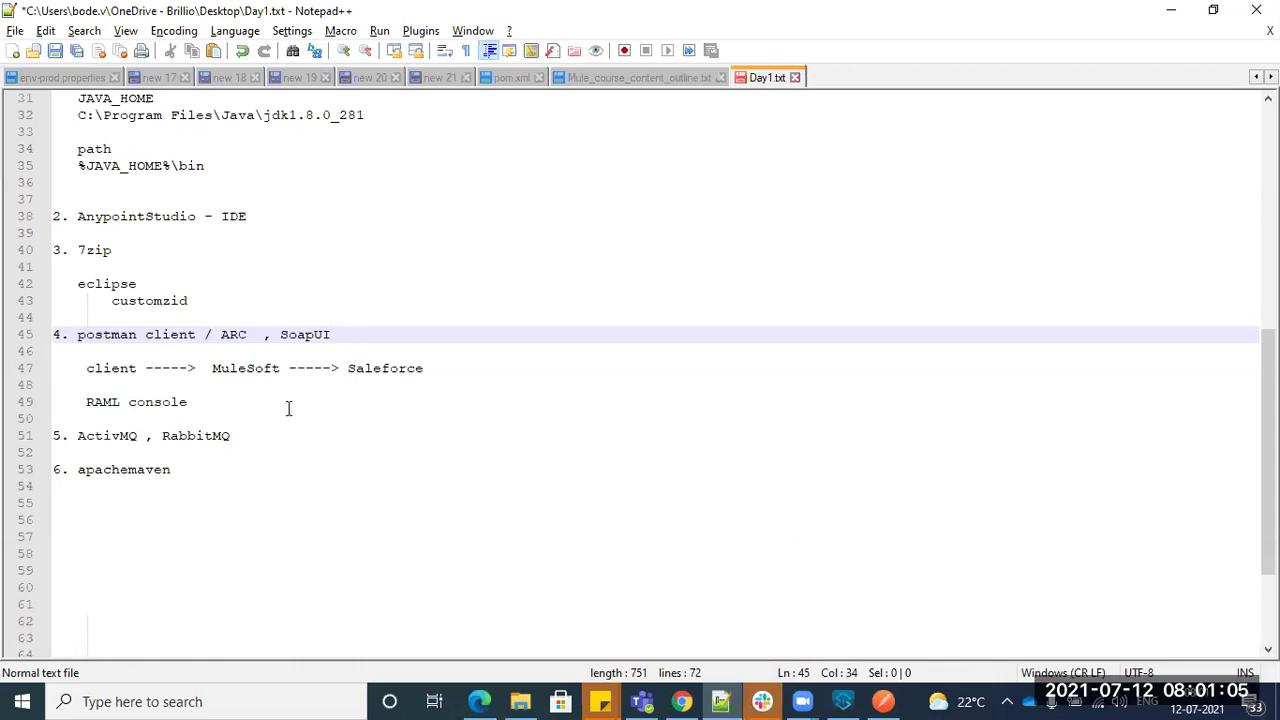
{"action": "left_click", "coordinate": [314, 467]}
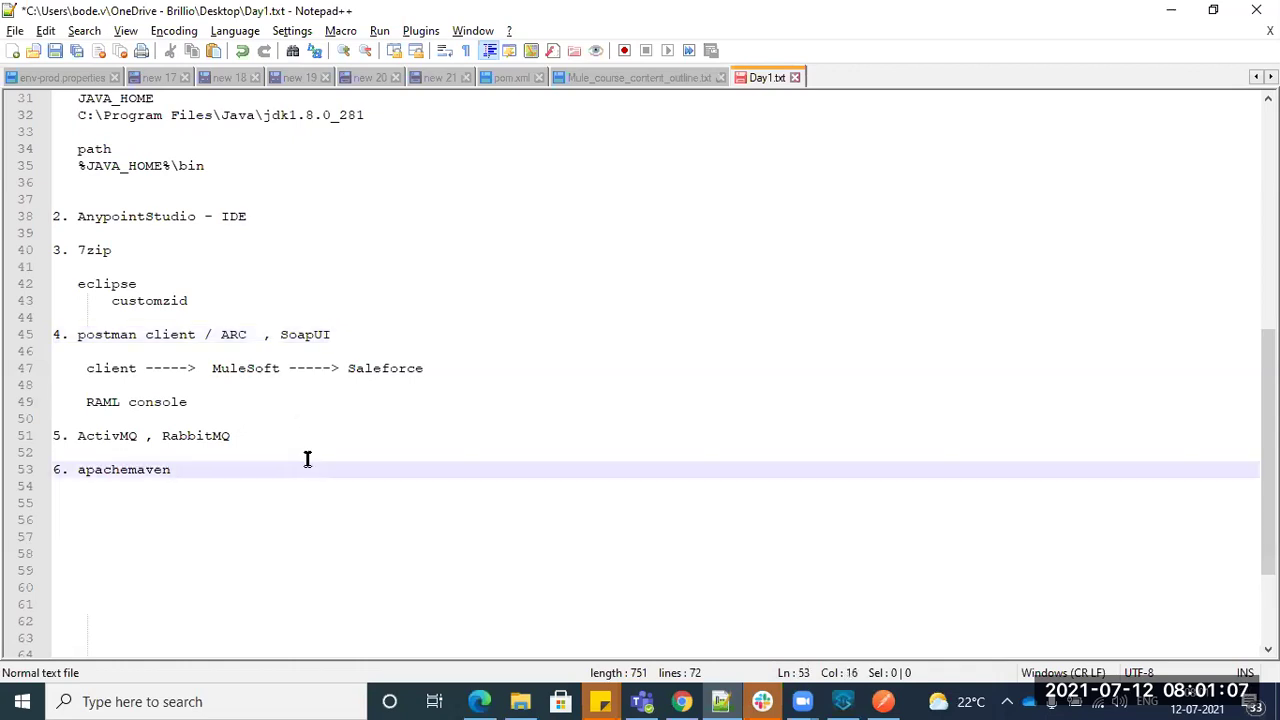
{"action": "scroll", "coordinate": [305, 457], "scroll_direction": "up", "scroll_amount": 2}
{"action": "scroll", "coordinate": [305, 457], "scroll_direction": "down", "scroll_amount": 2}
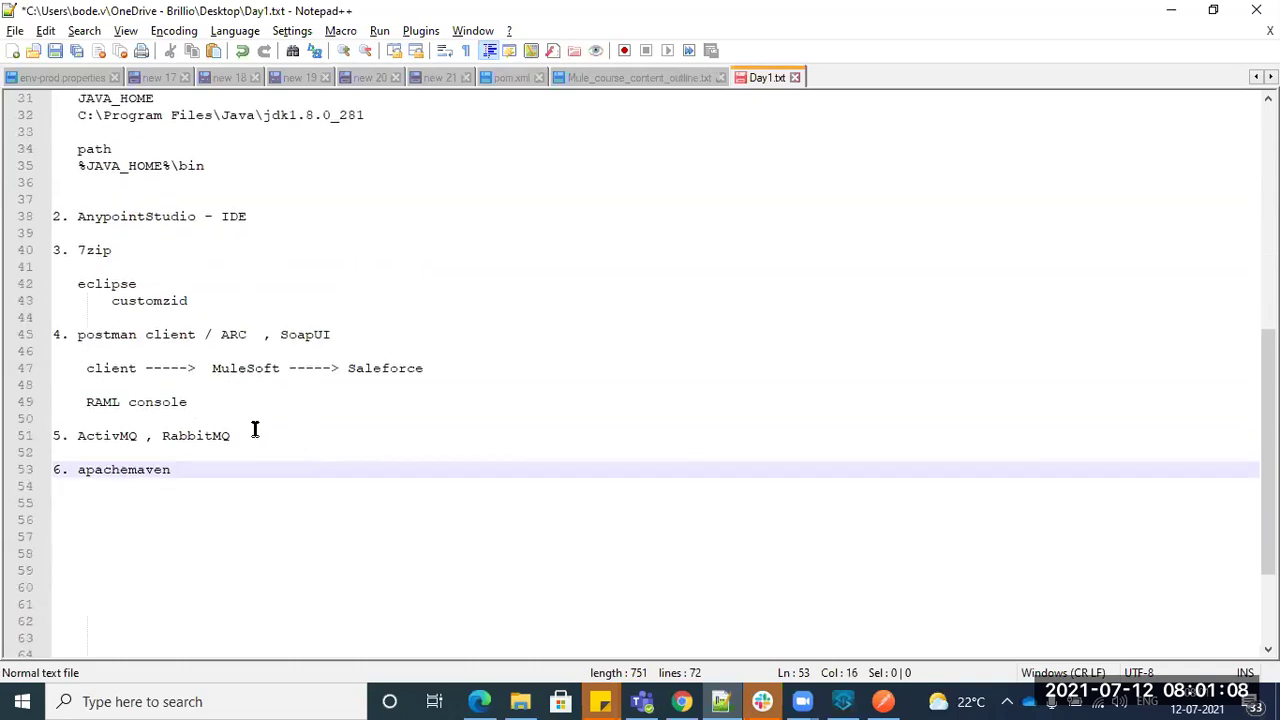
{"action": "double_click", "coordinate": [118, 368]}
{"action": "left_click_drag", "start_coordinate": [68, 335], "coordinate": [204, 336]}
{"action": "left_click", "coordinate": [105, 403]}
{"action": "double_click", "coordinate": [105, 403]}
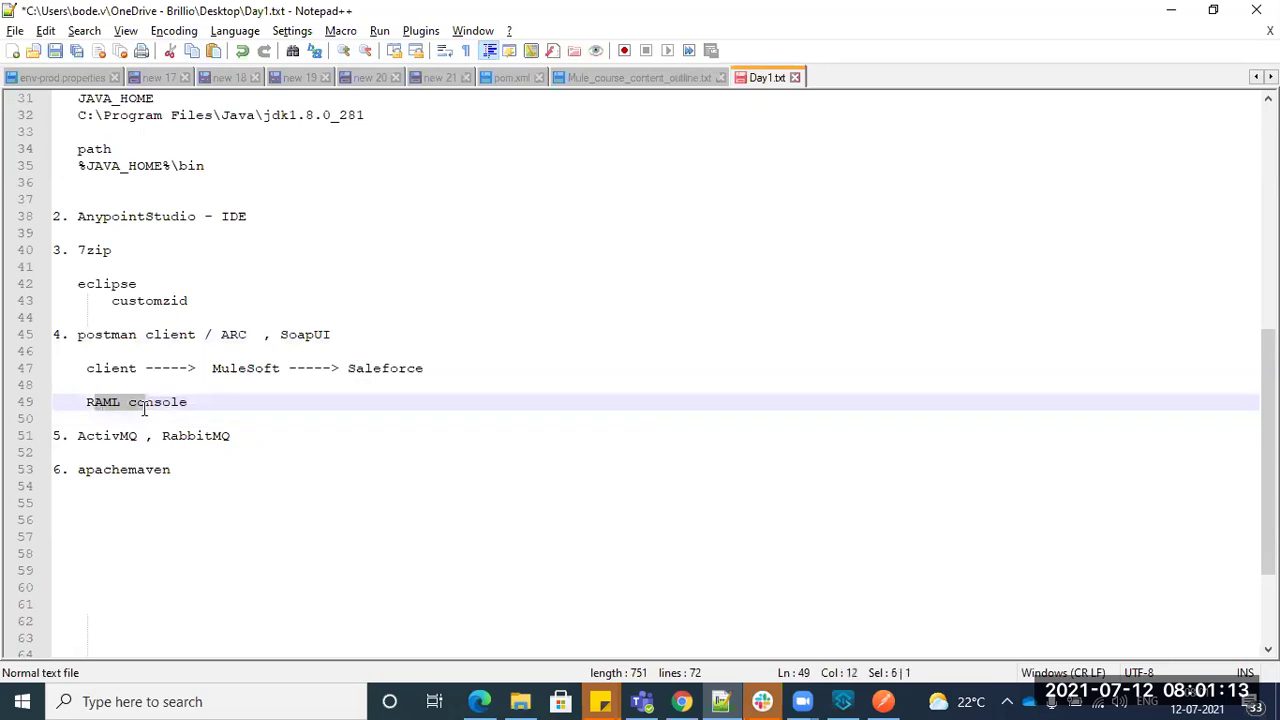
{"action": "left_click", "coordinate": [88, 337]}
{"action": "left_click_drag", "start_coordinate": [107, 340], "coordinate": [170, 335]}
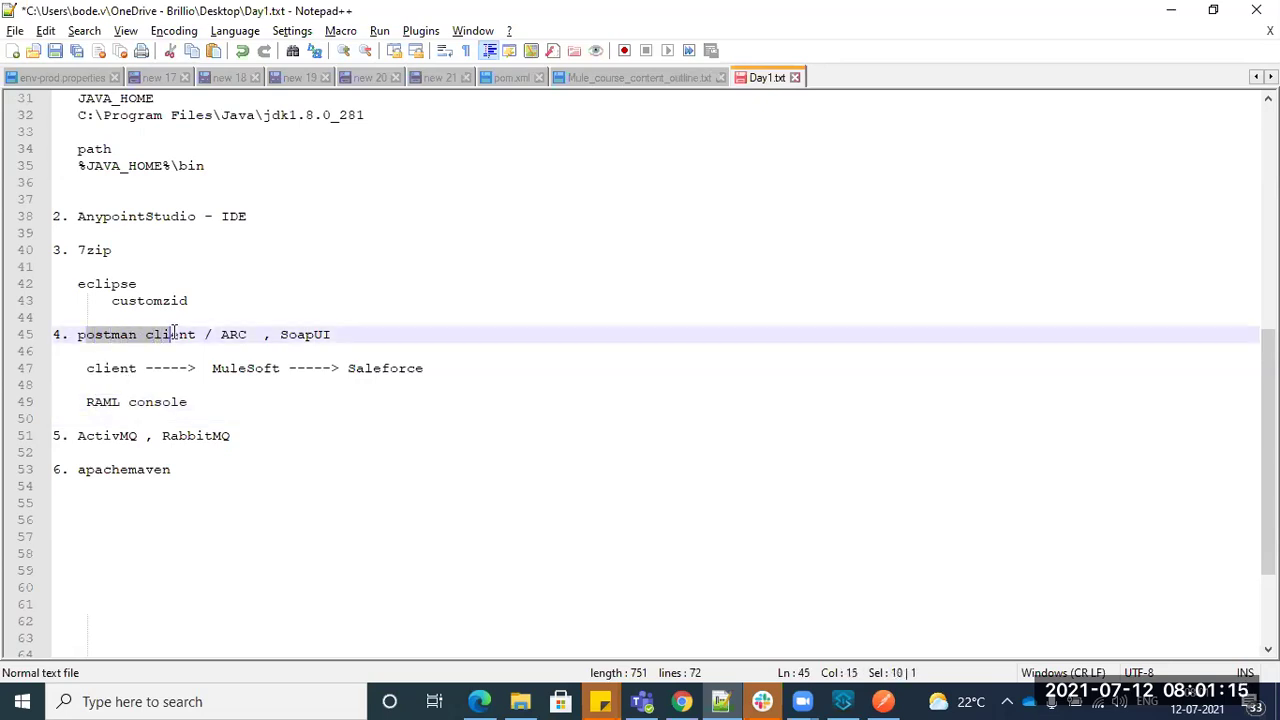
{"action": "left_click_drag", "start_coordinate": [85, 404], "coordinate": [180, 402]}
{"action": "left_click_drag", "start_coordinate": [97, 338], "coordinate": [190, 338]}
{"action": "left_click_drag", "start_coordinate": [363, 338], "coordinate": [103, 338]}
{"action": "left_click_drag", "start_coordinate": [85, 403], "coordinate": [195, 403]}
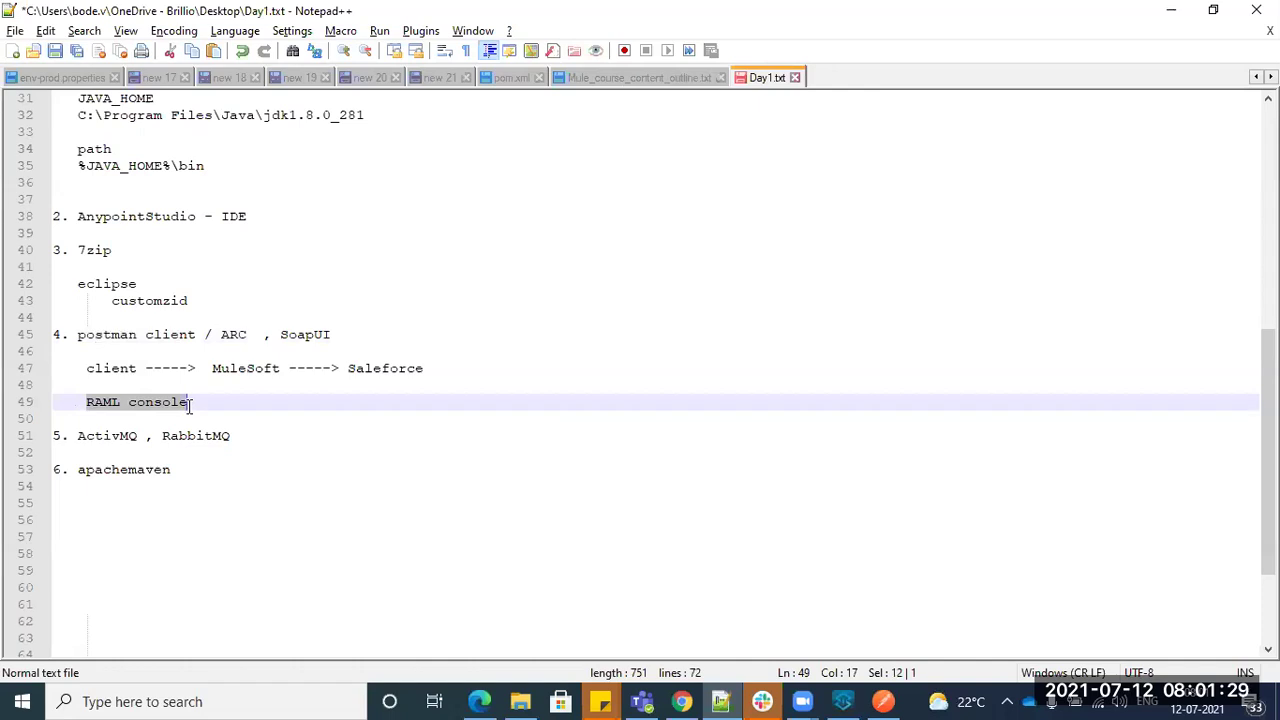
{"action": "left_click", "coordinate": [190, 403]}
{"action": "left_click_drag", "start_coordinate": [80, 403], "coordinate": [193, 401]}
{"action": "left_click", "coordinate": [193, 399]}
{"action": "left_click_drag", "start_coordinate": [79, 334], "coordinate": [190, 342]}
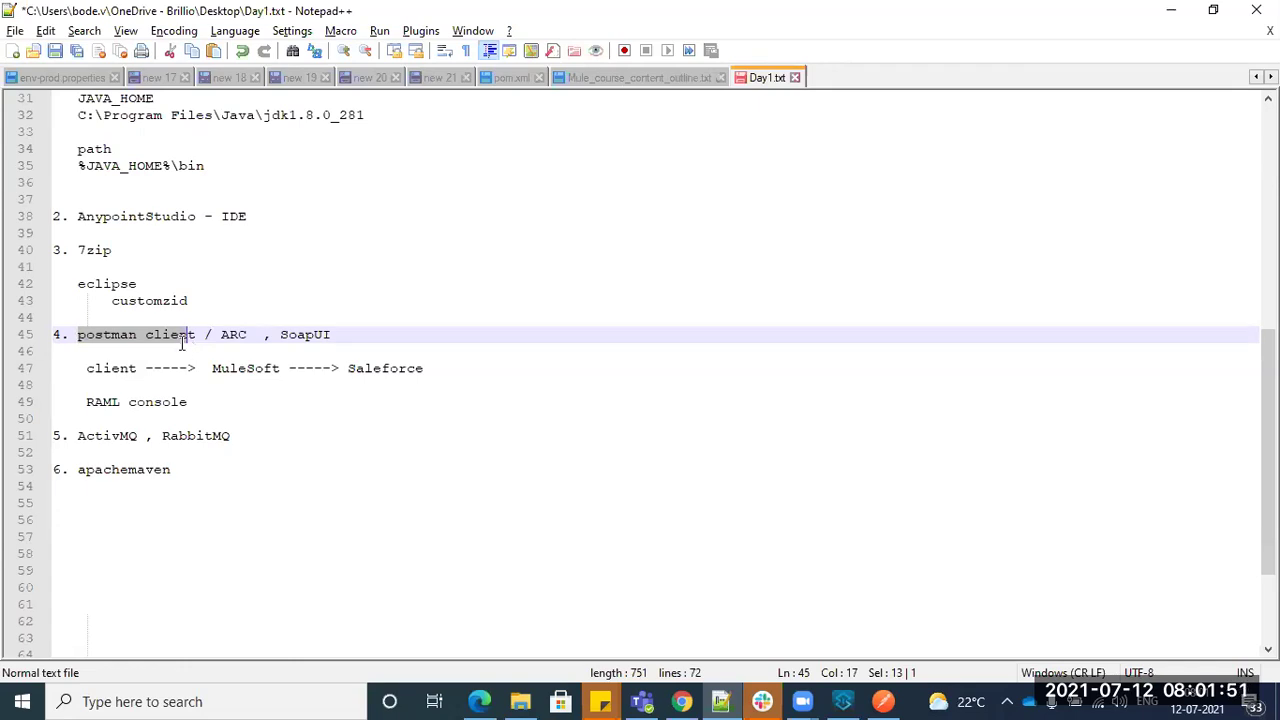
{"action": "left_click_drag", "start_coordinate": [87, 402], "coordinate": [184, 403]}
{"action": "left_click_drag", "start_coordinate": [78, 334], "coordinate": [331, 334]}
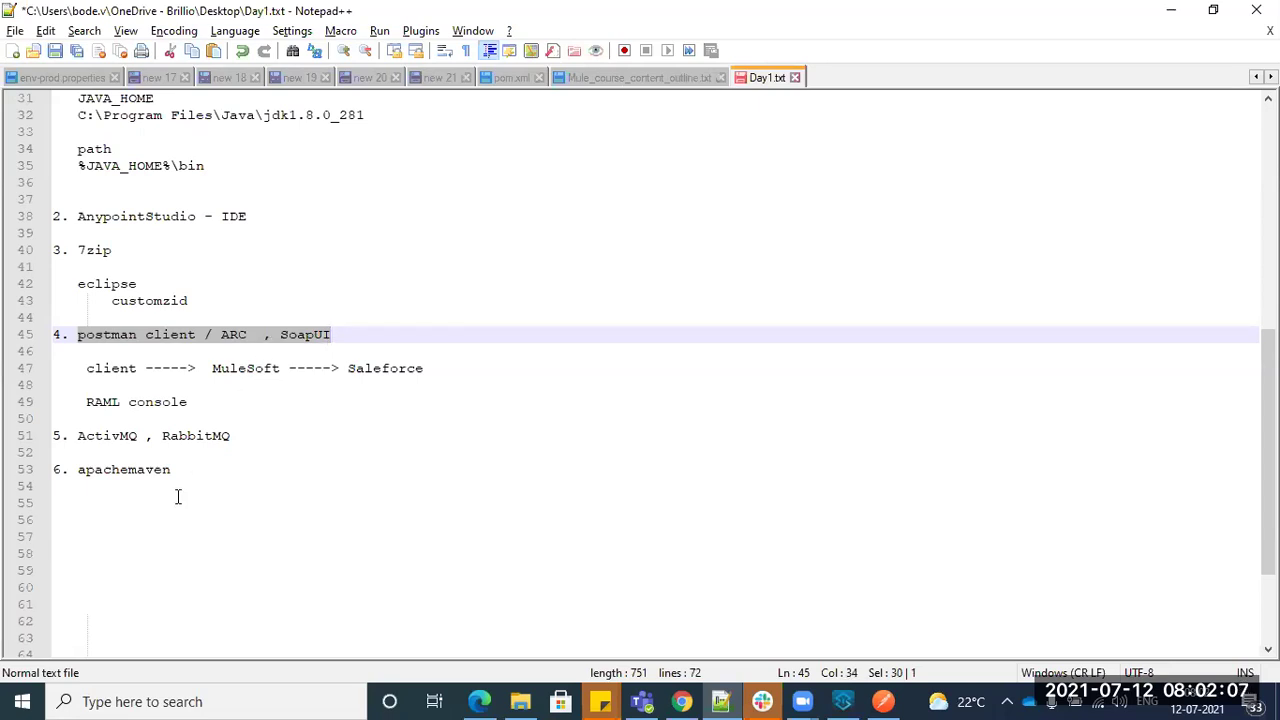
{"action": "left_click", "coordinate": [215, 470]}
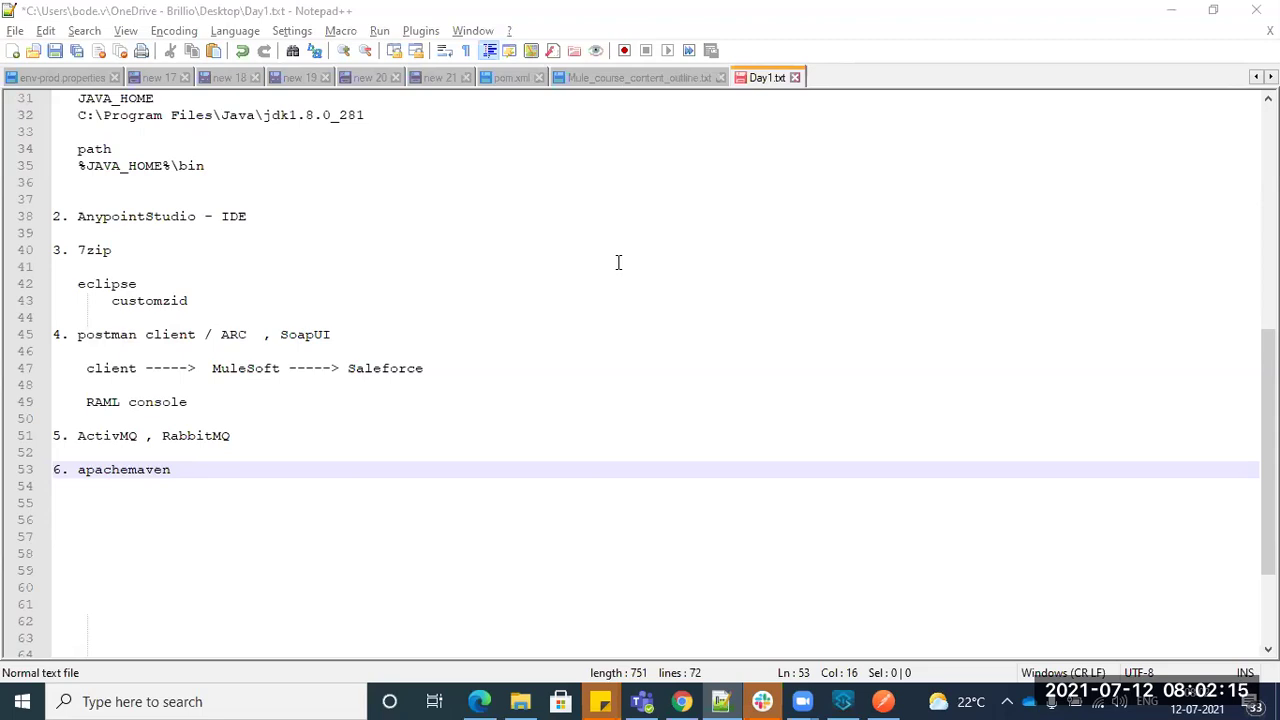
{"action": "key", "text": "XF86AudioRaiseVolume"}
{"action": "key", "text": "XF86AudioRaiseVolume"}
{"action": "key", "text": "XF86AudioRaiseVolume"}
{"action": "key", "text": "XF86AudioRaiseVolume"}
{"action": "key", "text": "XF86AudioRaiseVolume"}
{"action": "key", "text": "XF86AudioRaiseVolume"}
{"action": "key", "text": "XF86AudioRaiseVolume"}
{"action": "key", "text": "XF86AudioRaiseVolume"}
{"action": "key", "text": "XF86AudioRaiseVolume"}
{"action": "key", "text": "XF86AudioRaiseVolume"}
{"action": "key", "text": "XF86AudioRaiseVolume"}
{"action": "key", "text": "XF86AudioRaiseVolume"}
{"action": "key", "text": "XF86AudioRaiseVolume"}
{"action": "key", "text": "XF86AudioRaiseVolume"}
{"action": "scroll", "coordinate": [193, 454], "scroll_direction": "up", "scroll_amount": 2}
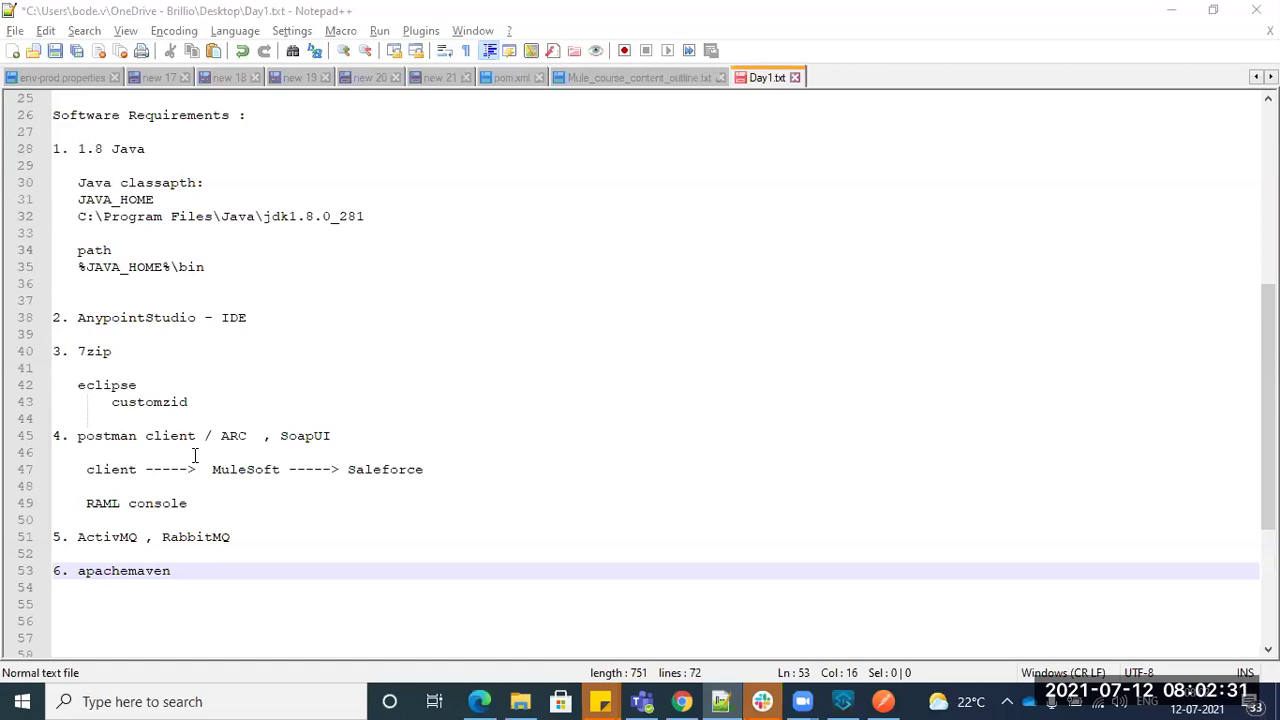
- Save Day1.txt, highlight the postman line and required tools list, then return to Anypoint Studio
{"action": "double_click", "coordinate": [123, 570]}
{"action": "key", "text": "ctrl+s"}
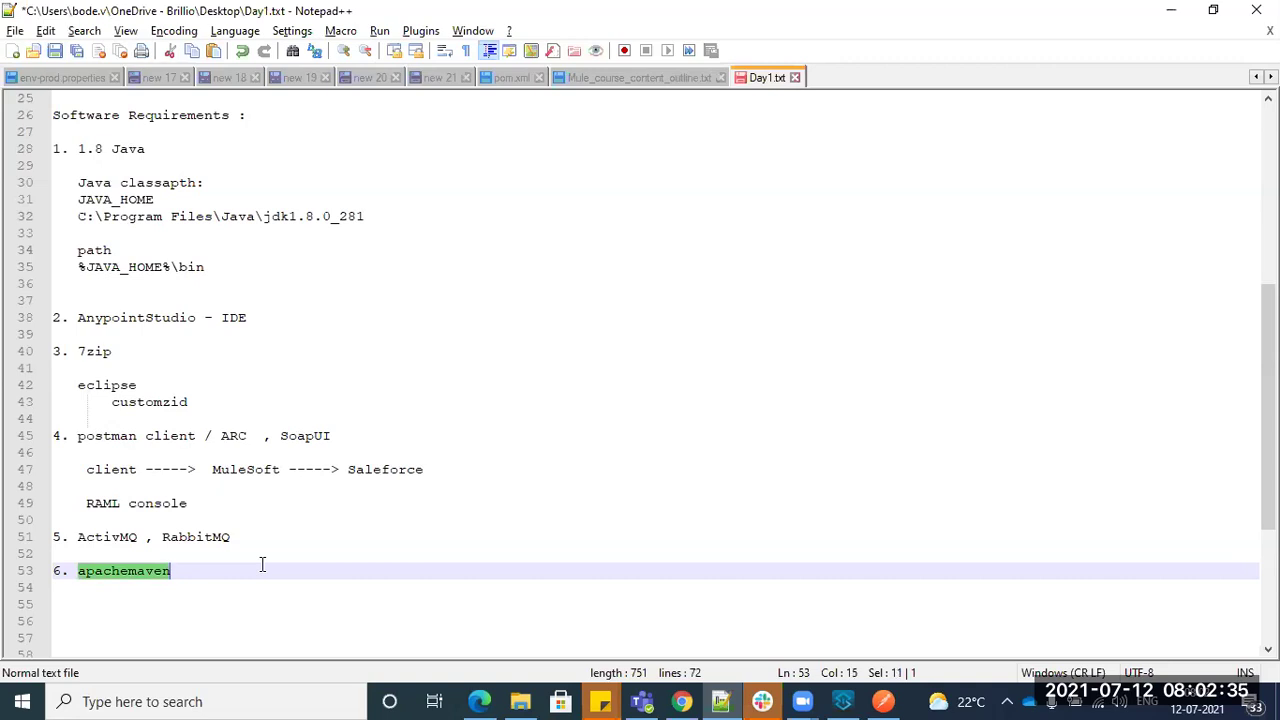
{"action": "left_click_drag", "start_coordinate": [87, 436], "coordinate": [338, 436]}
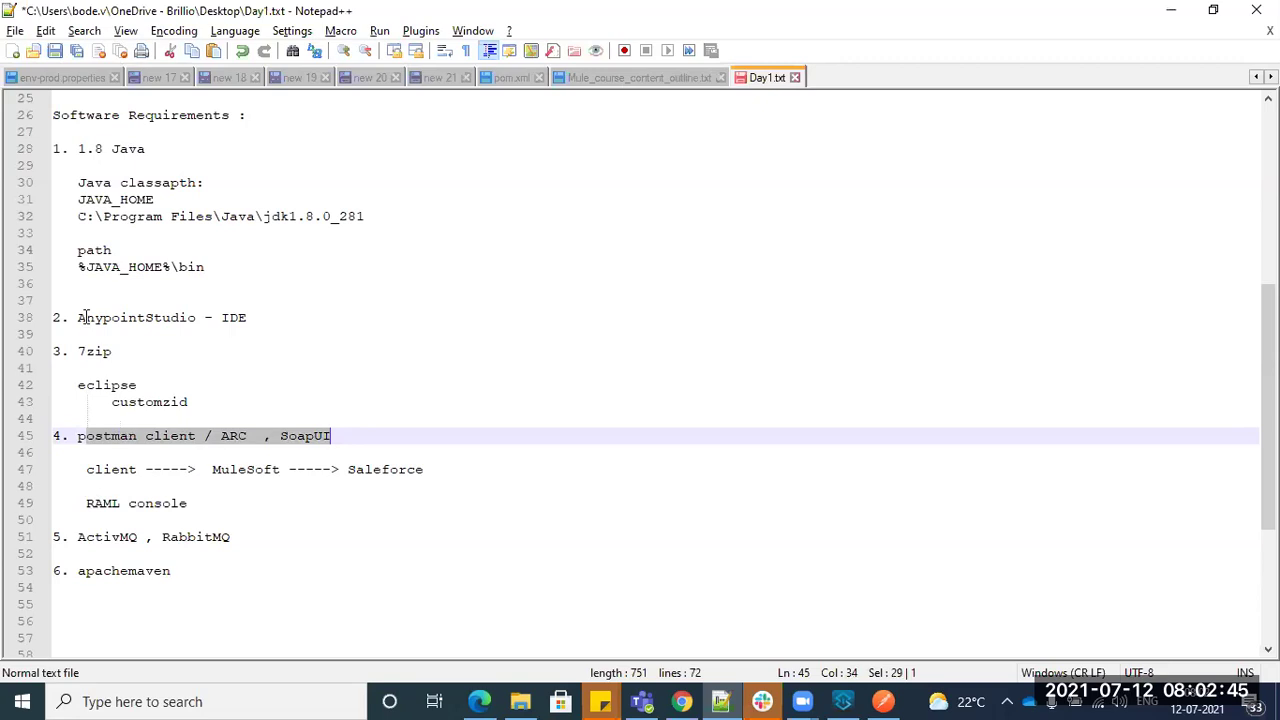
{"action": "left_click_drag", "start_coordinate": [263, 586], "coordinate": [67, 148]}
{"action": "left_click", "coordinate": [309, 334]}
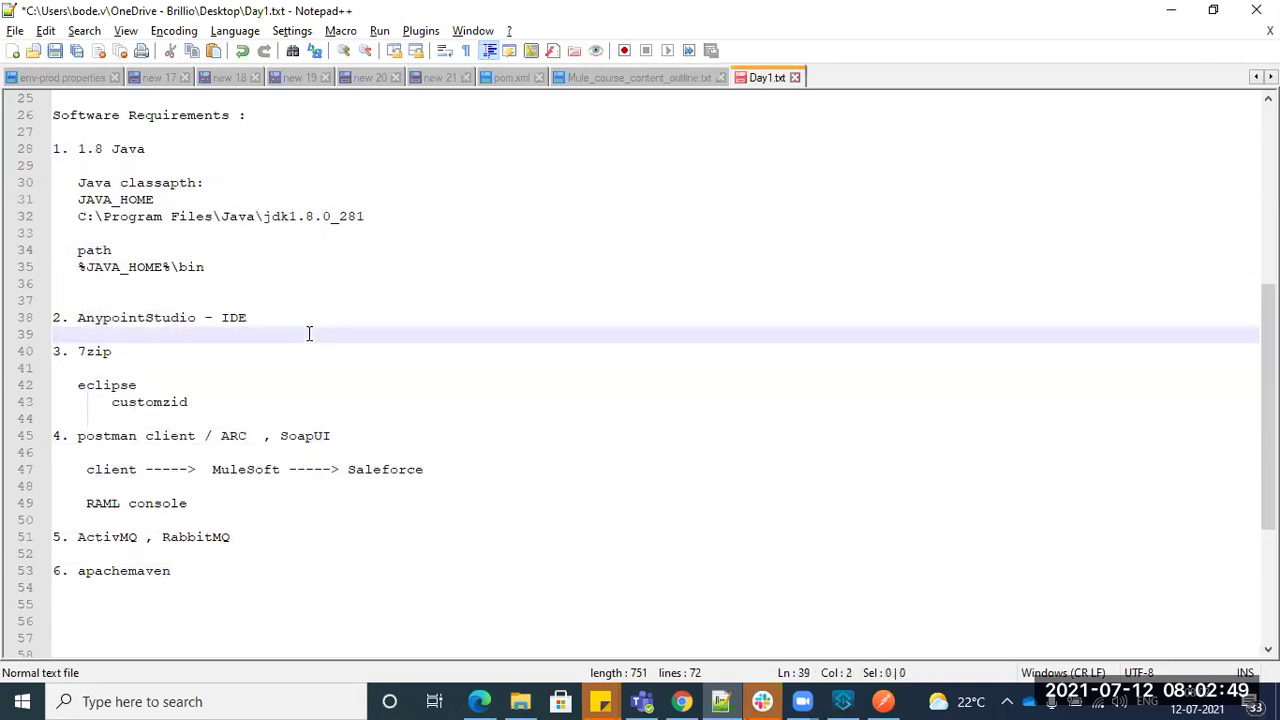
{"action": "left_click", "coordinate": [843, 701]}
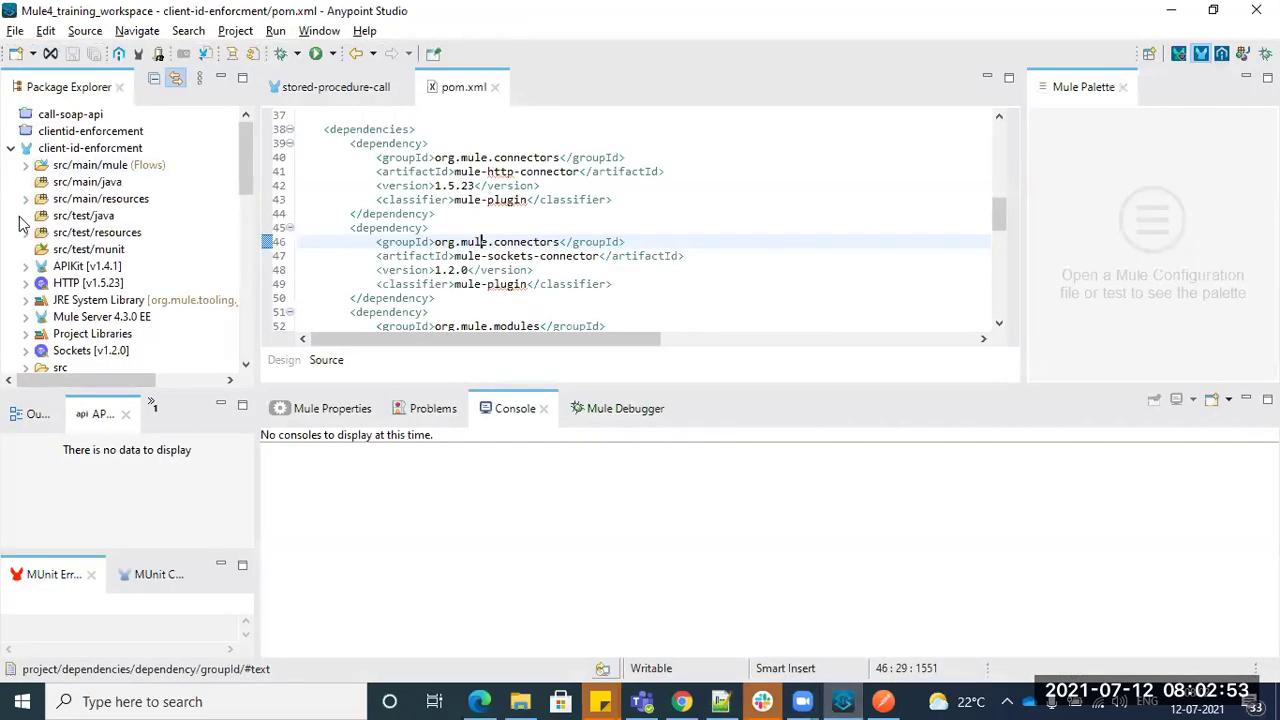
{"action": "left_click", "coordinate": [15, 31]}
{"action": "mouse_move", "coordinate": [298, 55]}
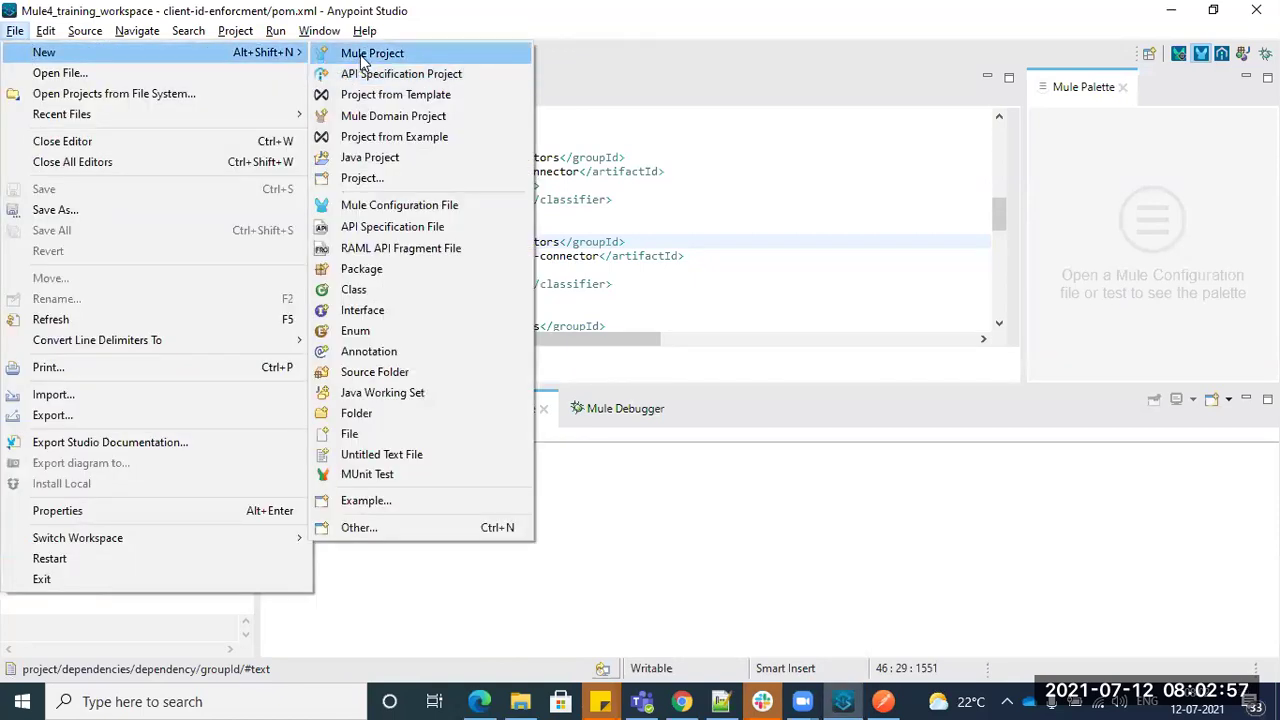
{"action": "left_click", "coordinate": [364, 58]}
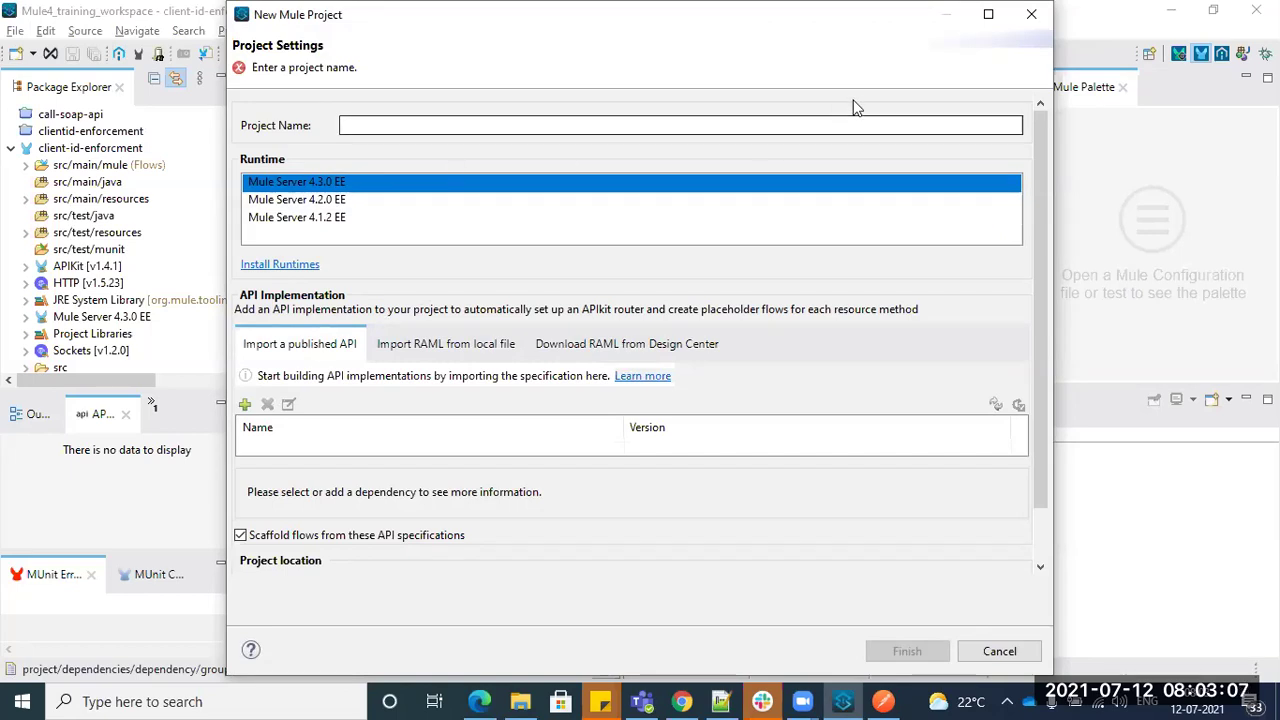
{"action": "left_click", "coordinate": [1032, 14]}
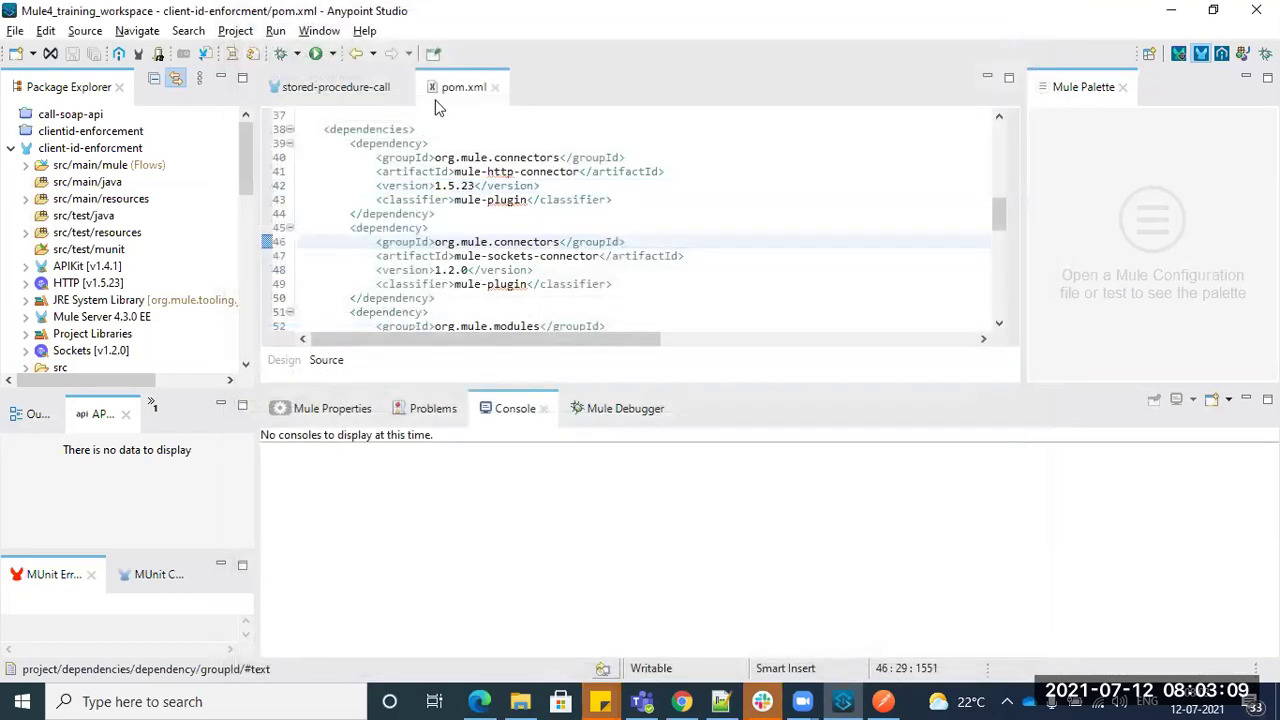
- Maximize pom.xml and review the mule-apikit-module and sockets connector 1.2.0 dependencies
{"action": "double_click", "coordinate": [440, 92]}
{"action": "scroll", "coordinate": [389, 280], "scroll_direction": "up", "scroll_amount": 12}
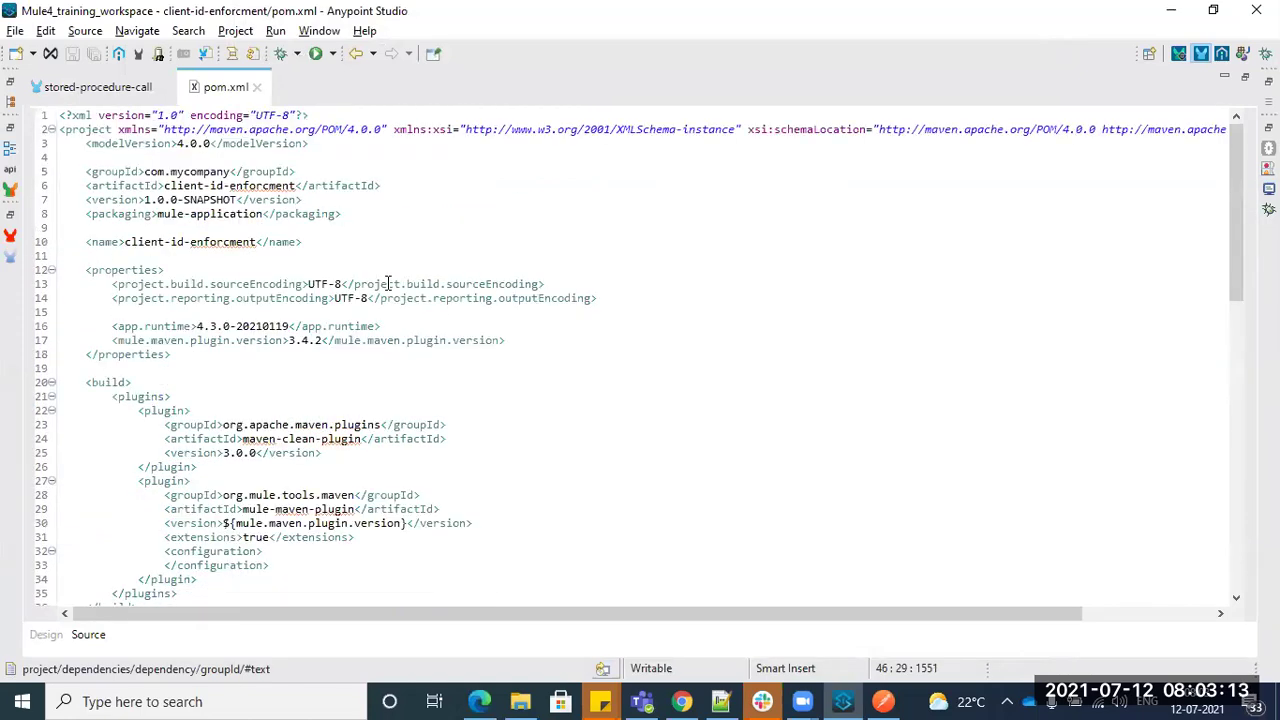
{"action": "scroll", "coordinate": [389, 284], "scroll_direction": "down", "scroll_amount": 12}
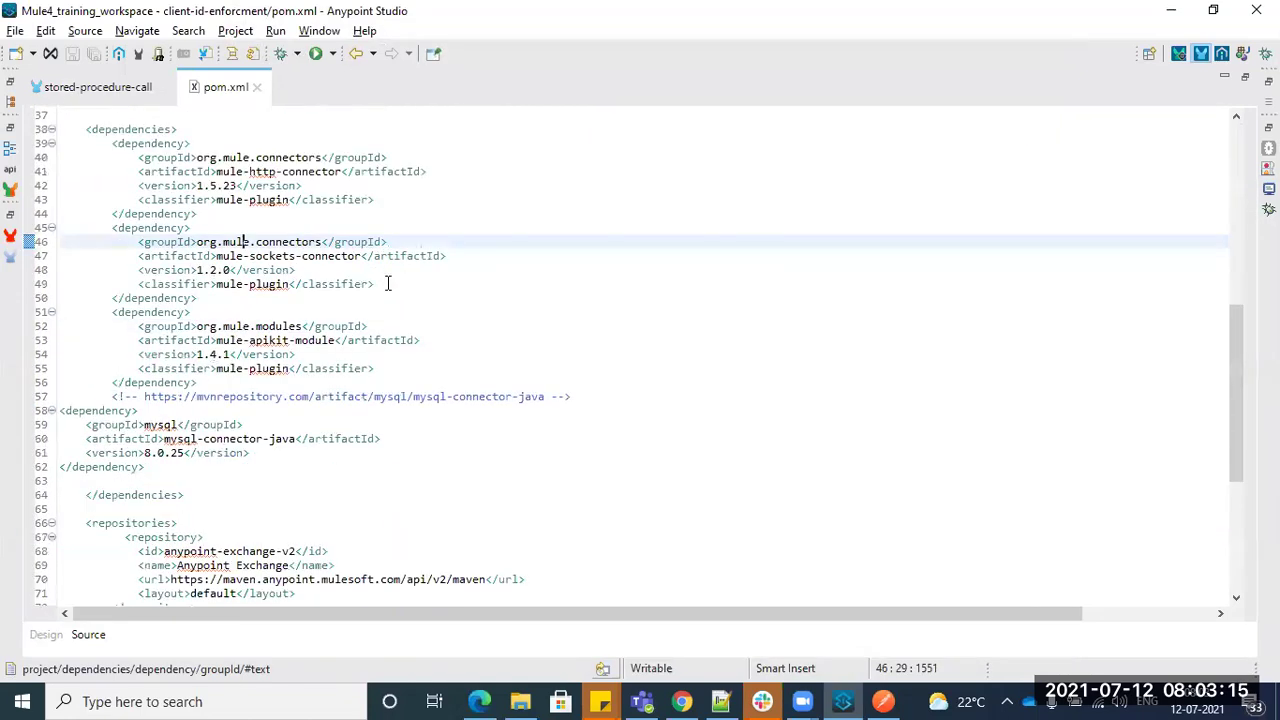
{"action": "scroll", "coordinate": [214, 497], "scroll_direction": "down", "scroll_amount": 7}
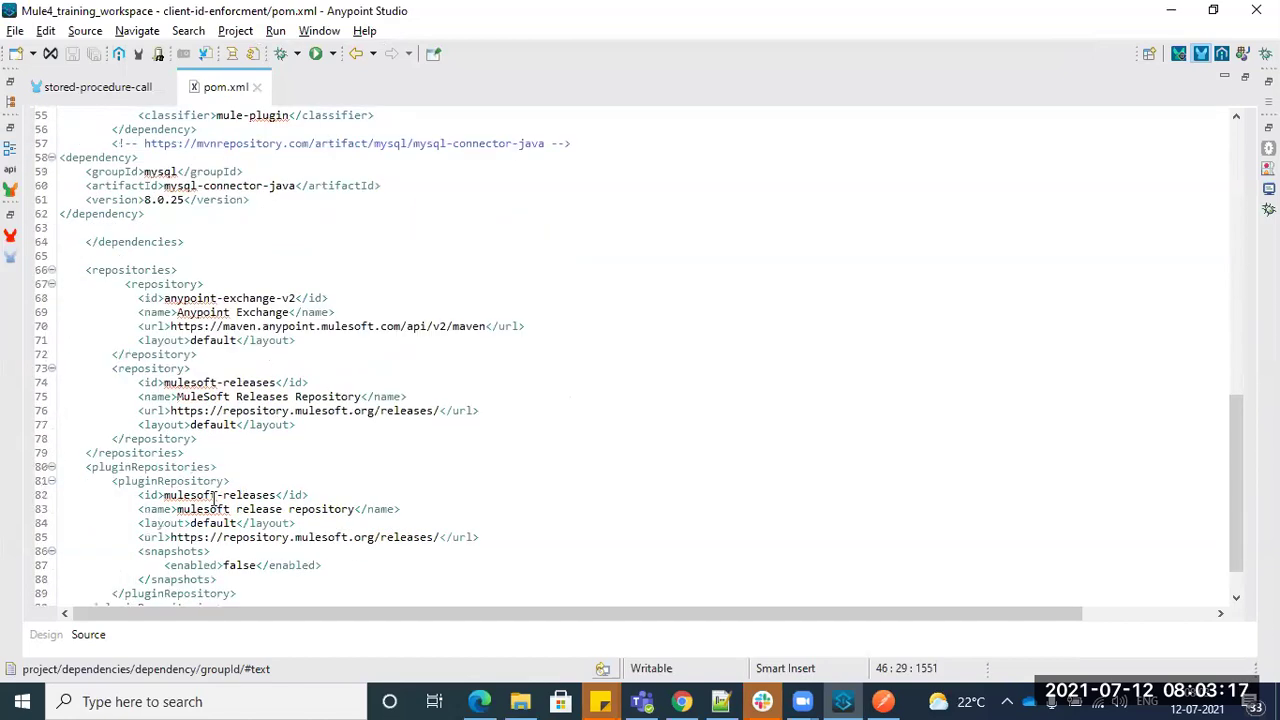
{"action": "scroll", "coordinate": [213, 497], "scroll_direction": "up", "scroll_amount": 9}
{"action": "scroll", "coordinate": [213, 497], "scroll_direction": "up", "scroll_amount": 2}
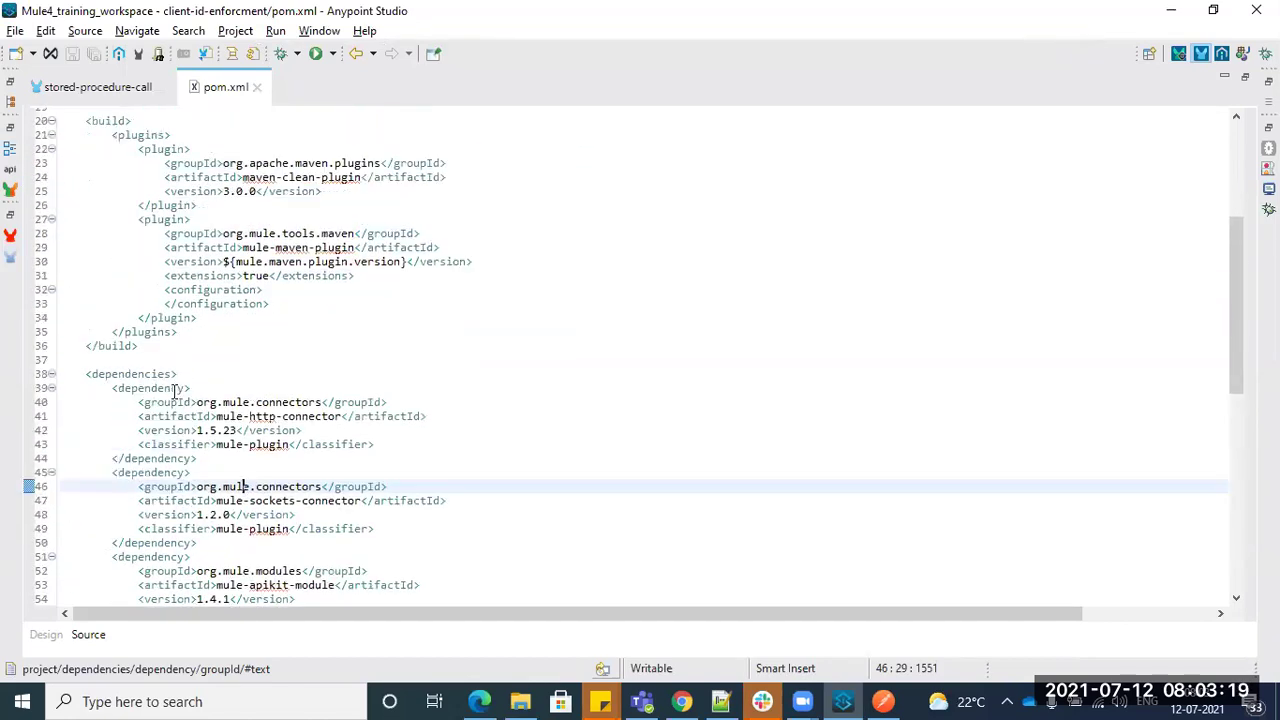
{"action": "left_click_drag", "start_coordinate": [108, 472], "coordinate": [200, 542]}
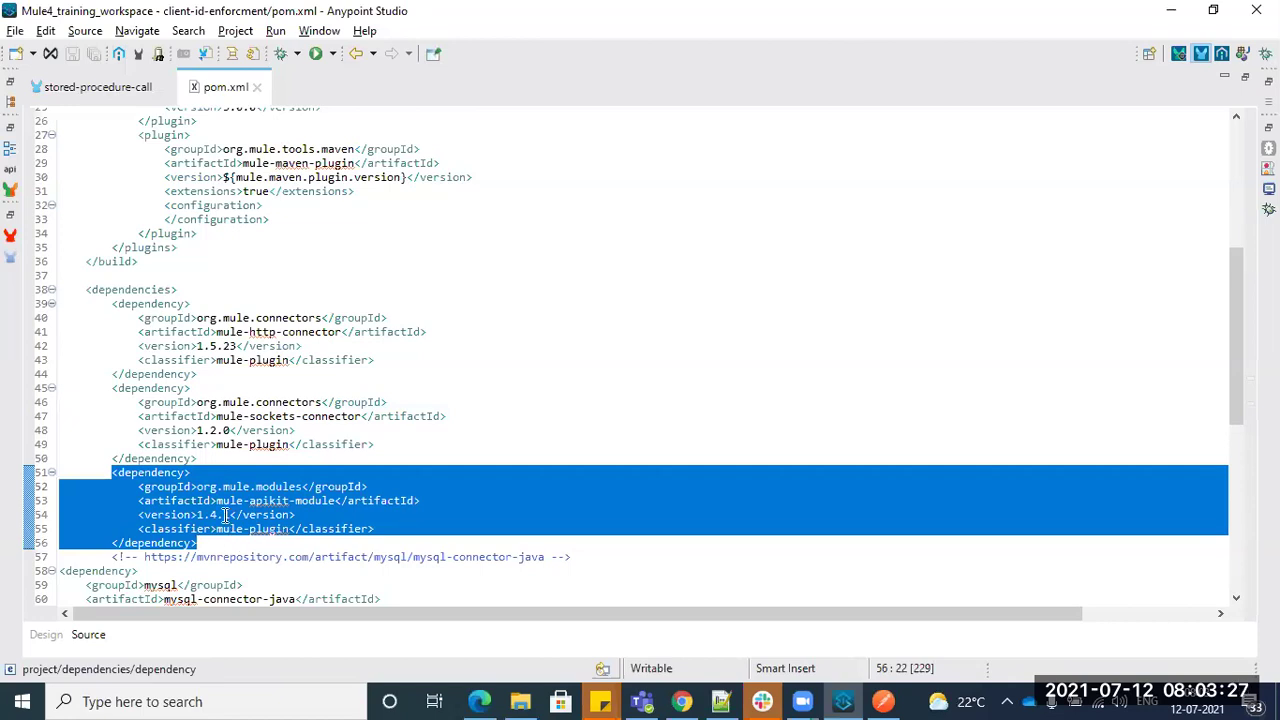
{"action": "left_click_drag", "start_coordinate": [132, 430], "coordinate": [258, 430]}
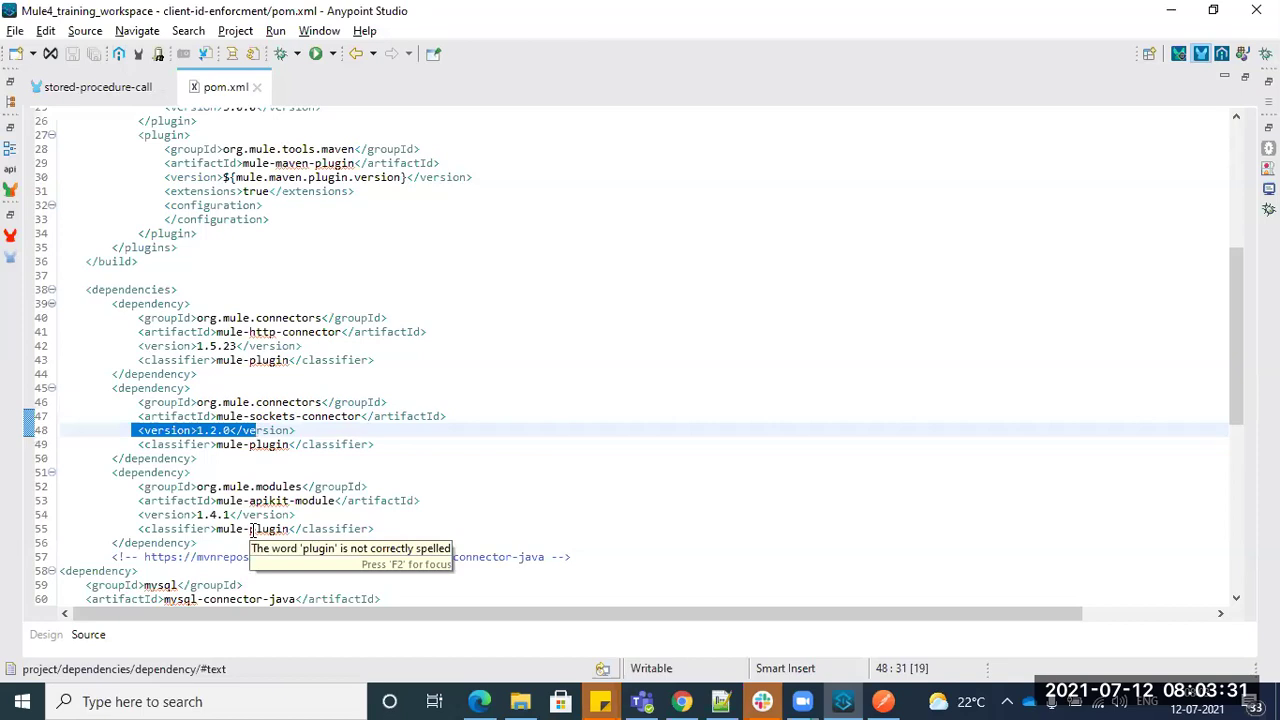
{"action": "left_click_drag", "start_coordinate": [296, 430], "coordinate": [140, 431]}
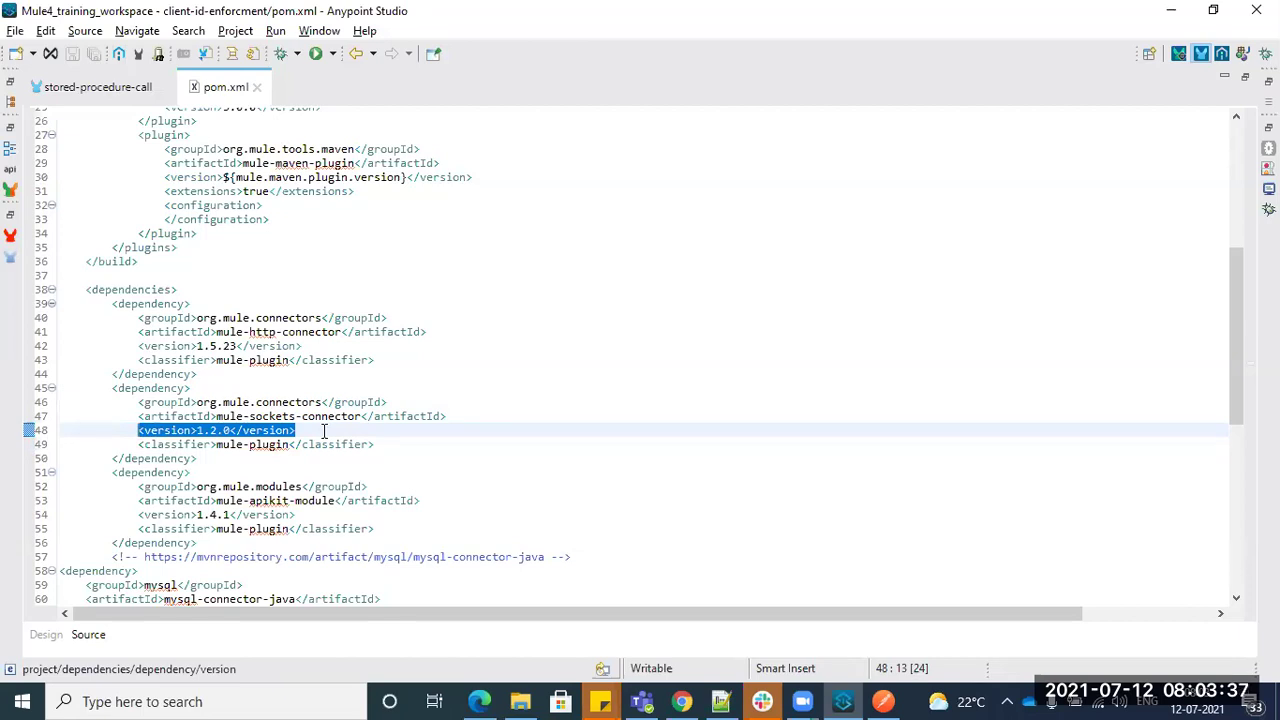
{"action": "scroll", "coordinate": [324, 430], "scroll_direction": "up", "scroll_amount": 8}
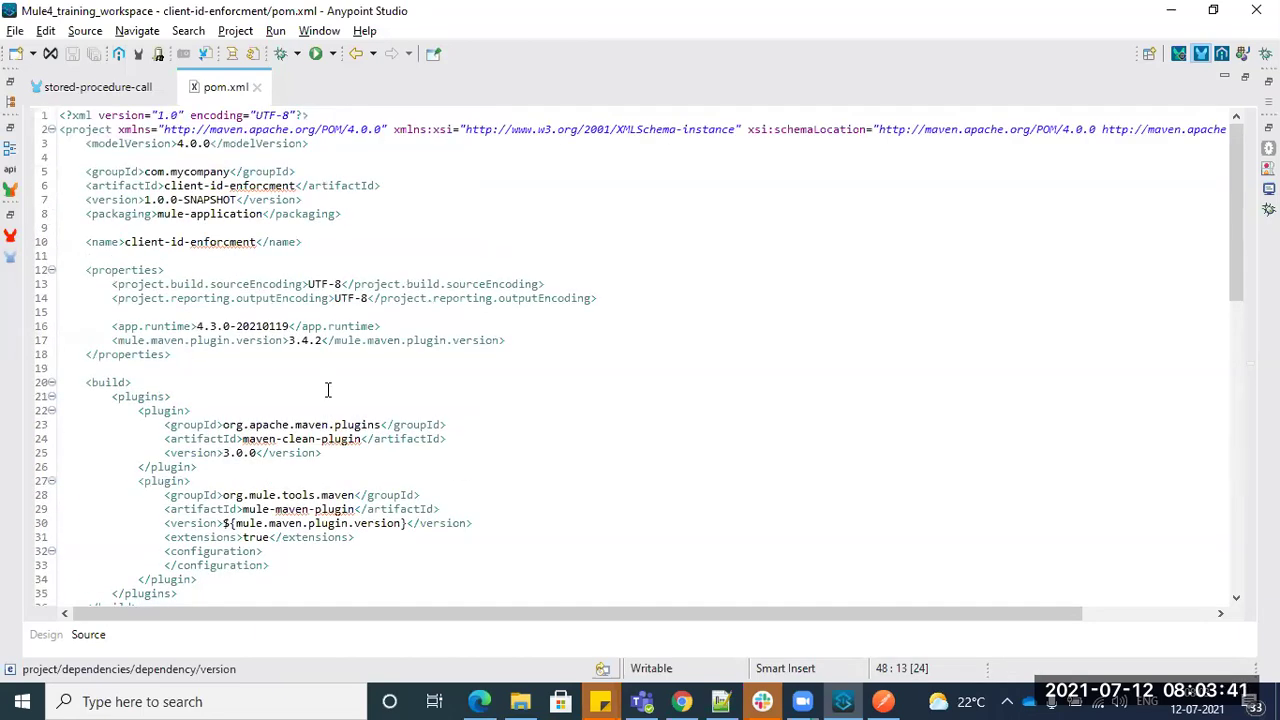
{"action": "scroll", "coordinate": [327, 390], "scroll_direction": "down", "scroll_amount": 10}
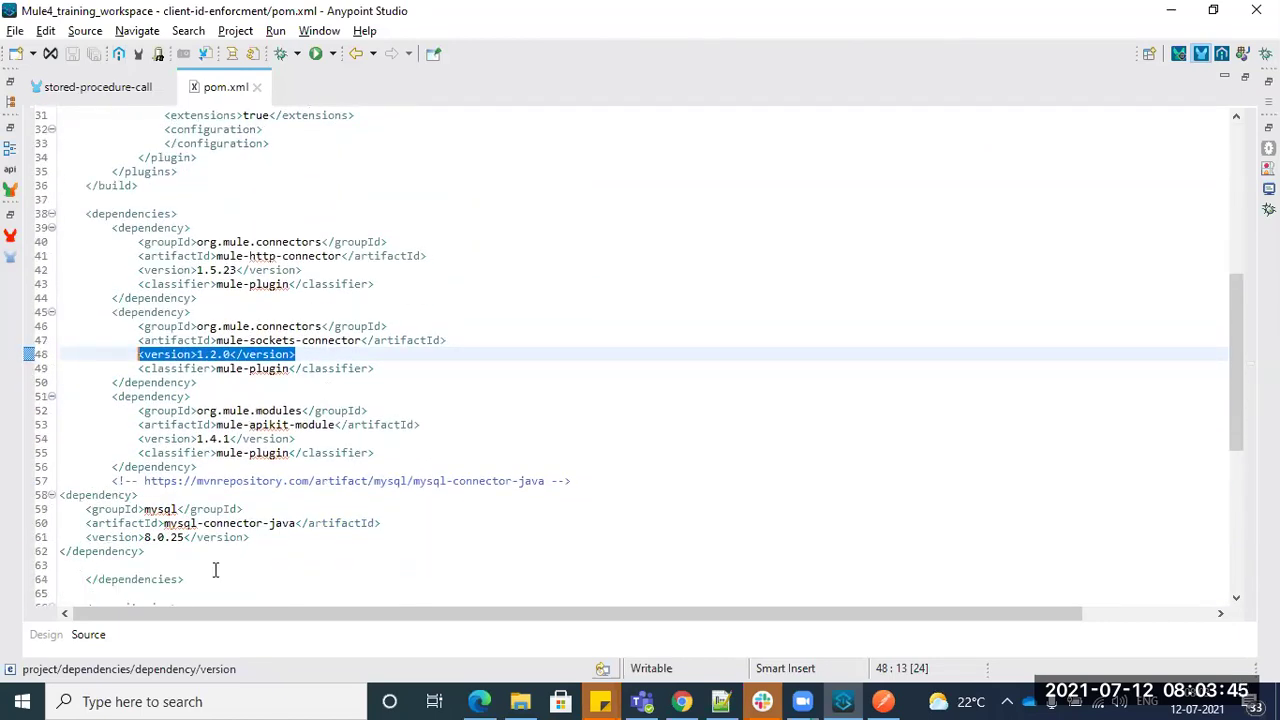
- Highlight the mysql-connector-java 8.0.25 dependency block, then switch to the stored-procedure-call flow
{"action": "left_click_drag", "start_coordinate": [79, 510], "coordinate": [251, 541]}
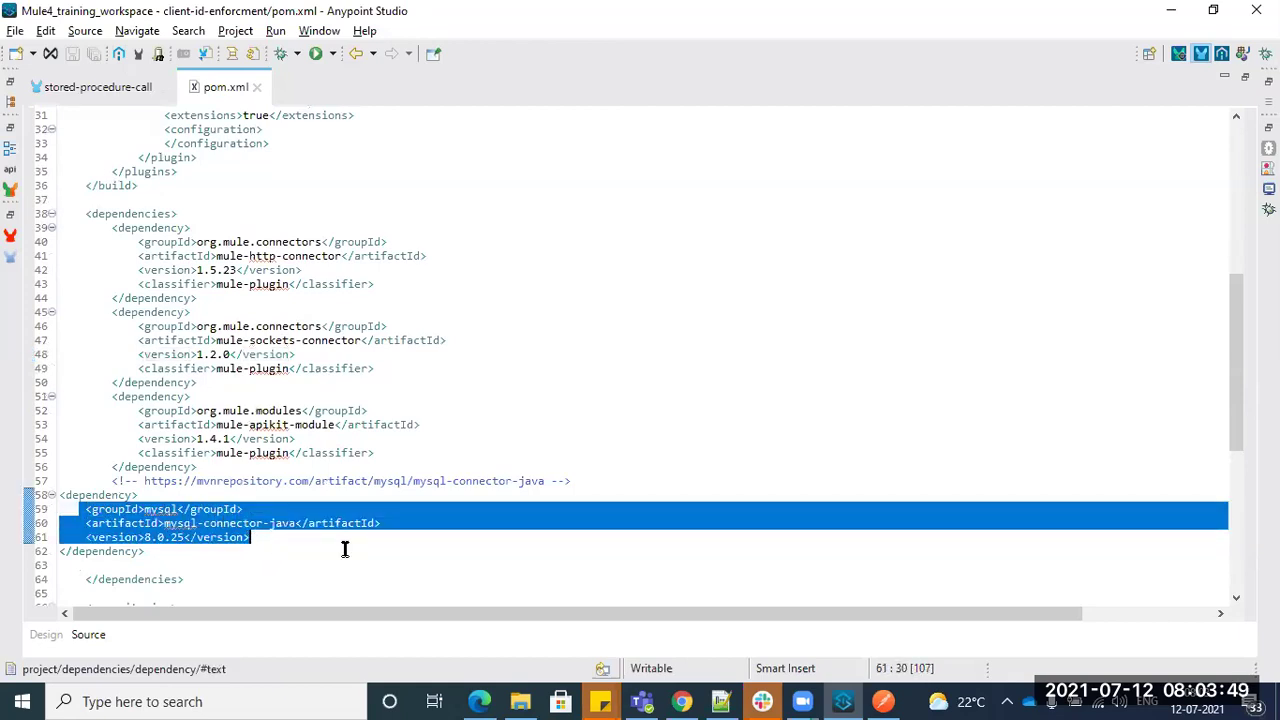
{"action": "left_click", "coordinate": [563, 408]}
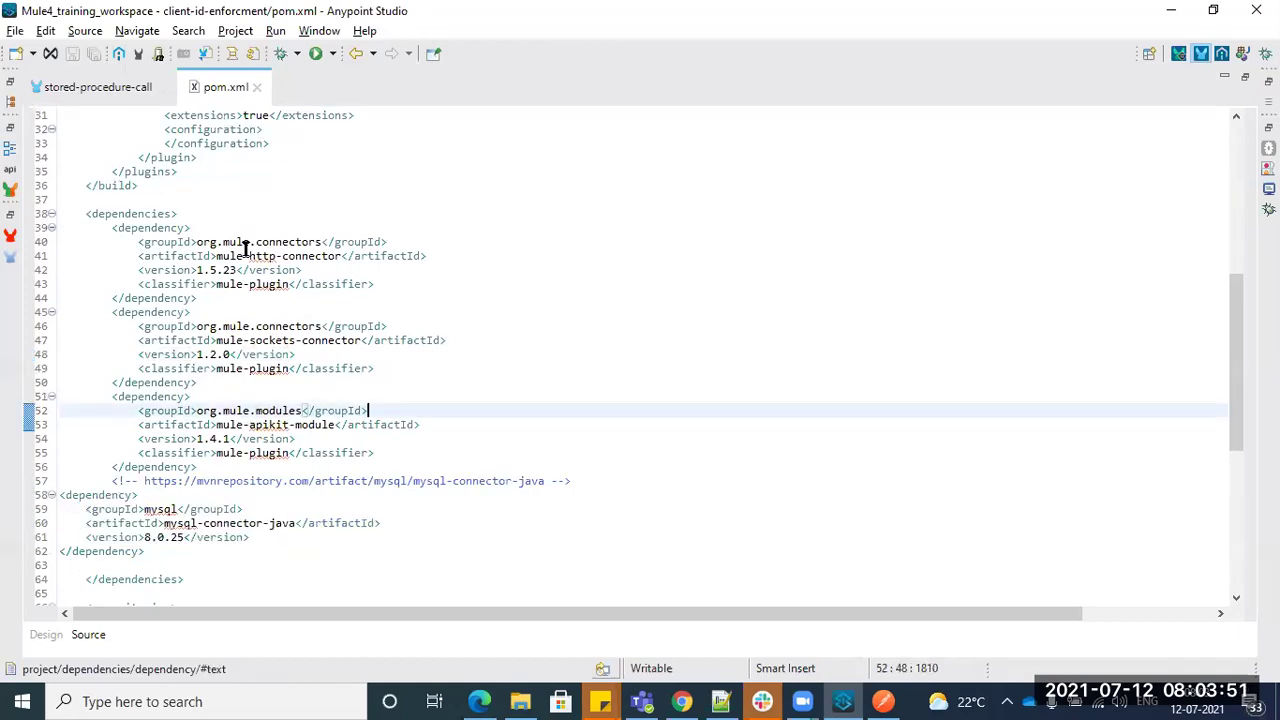
{"action": "left_click_drag", "start_coordinate": [63, 494], "coordinate": [150, 551]}
{"action": "left_click", "coordinate": [498, 446]}
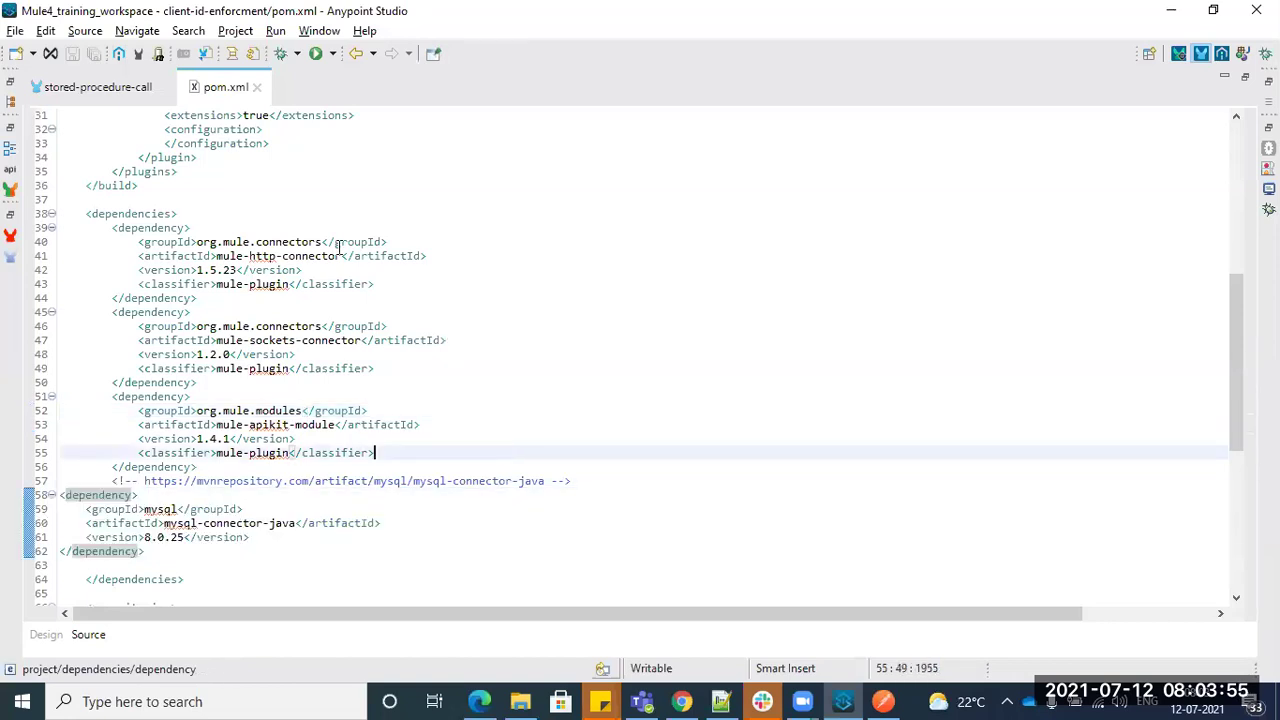
{"action": "left_click", "coordinate": [100, 88]}
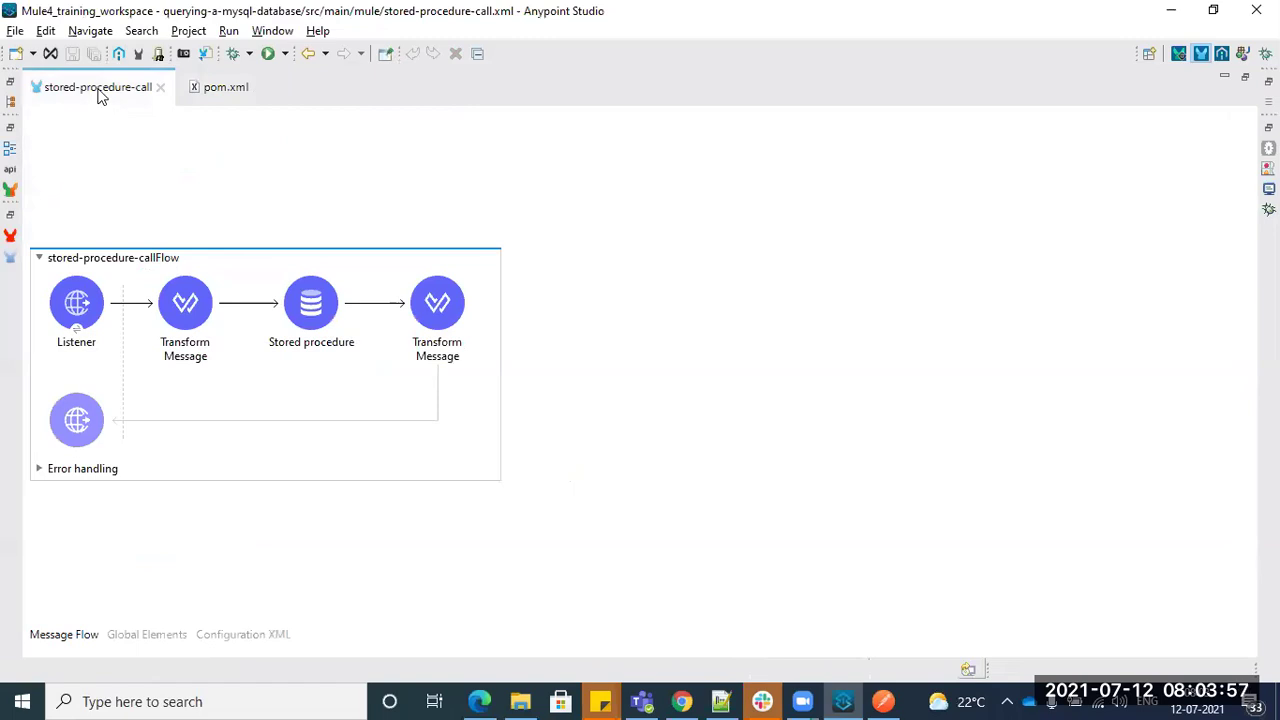
- Search the Mule Palette for 'select' and drop a Database Select after the last Transform Message
{"action": "double_click", "coordinate": [98, 88]}
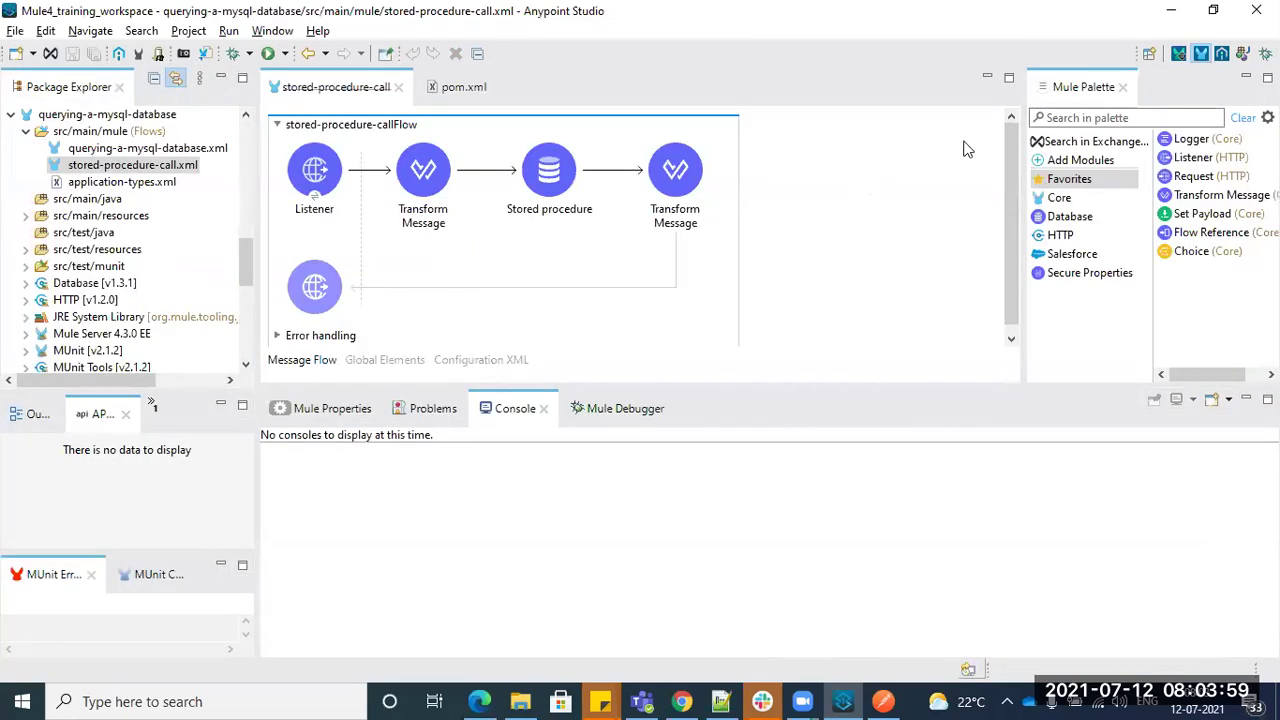
{"action": "left_click", "coordinate": [1100, 117]}
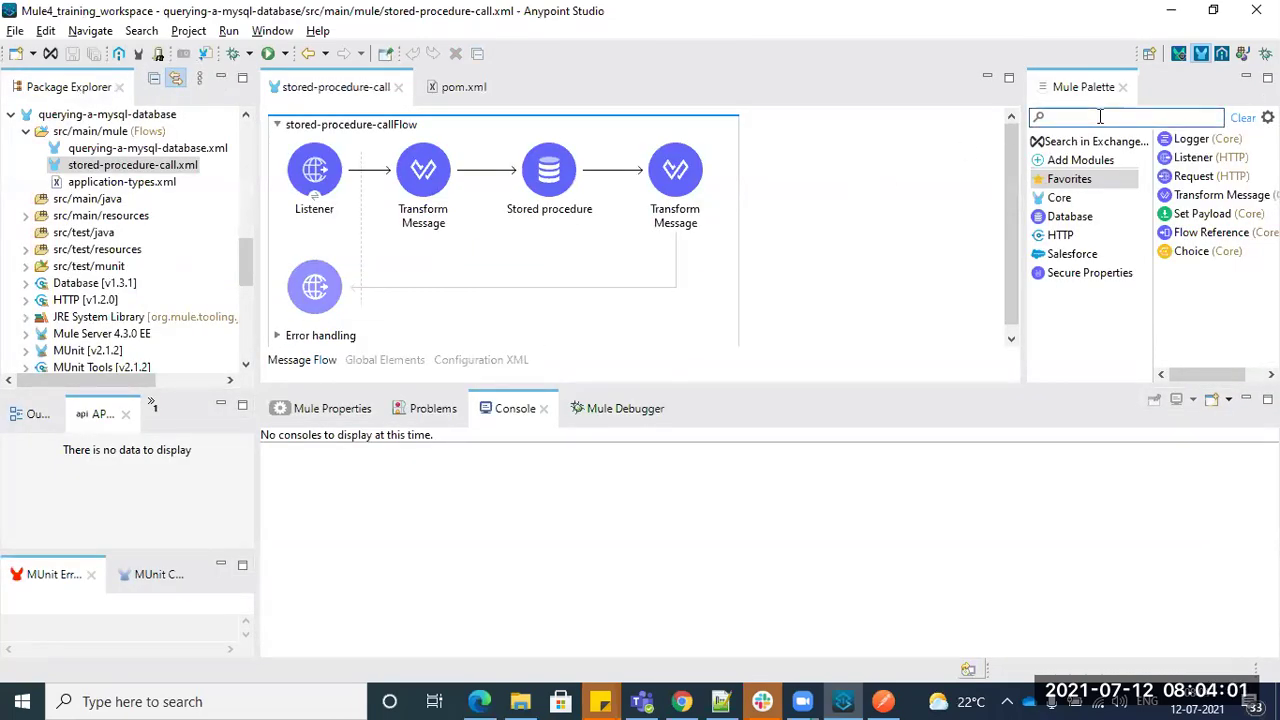
{"action": "type", "text": "se"}
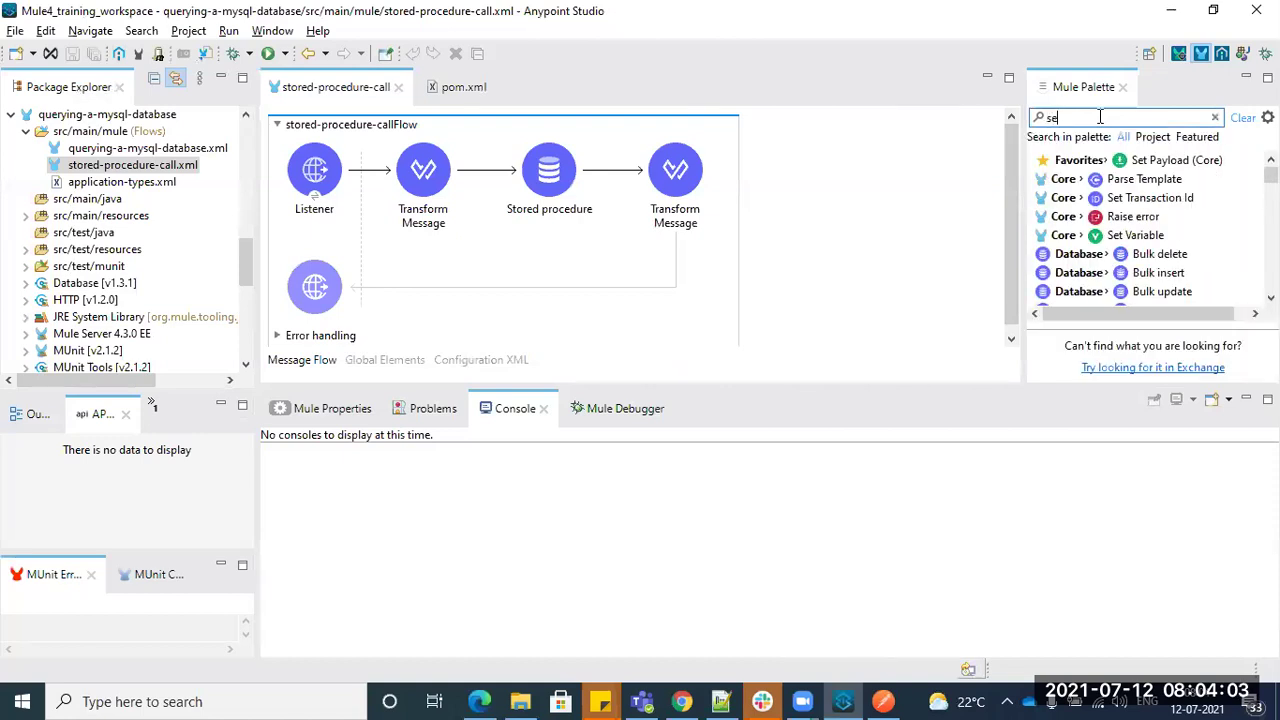
{"action": "type", "text": "lect"}
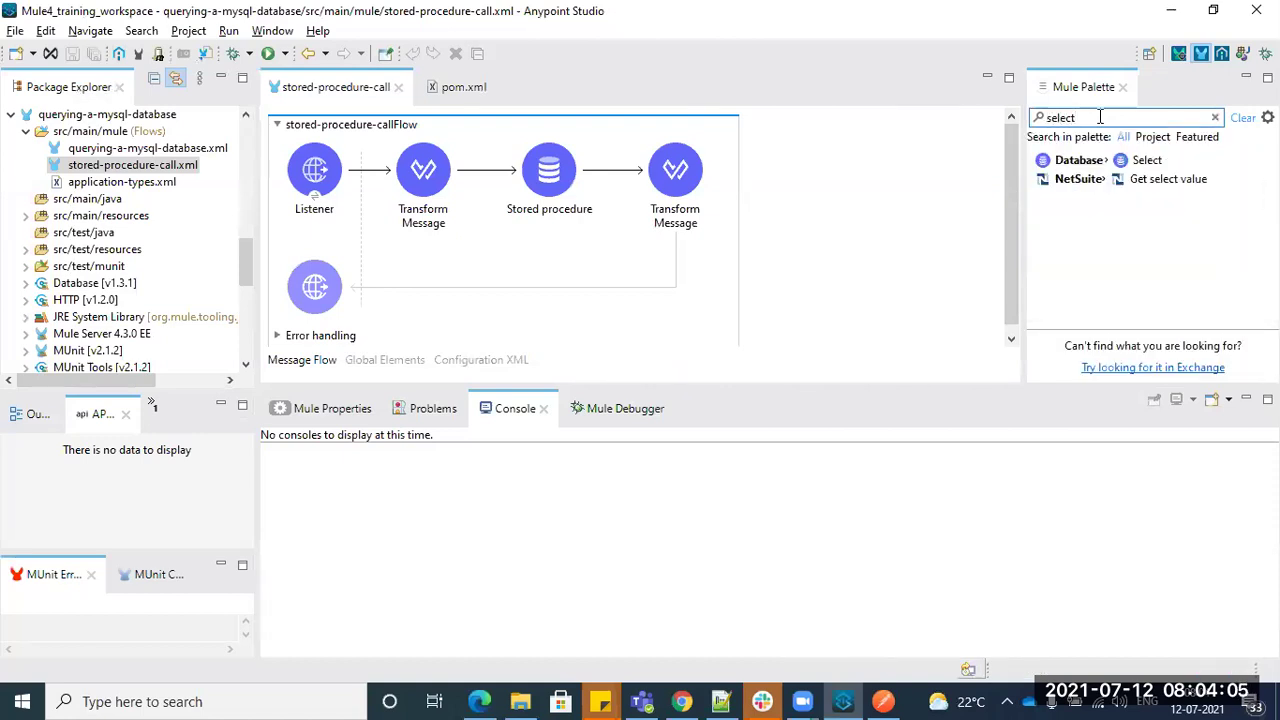
{"action": "left_click_drag", "start_coordinate": [1106, 166], "coordinate": [718, 178]}
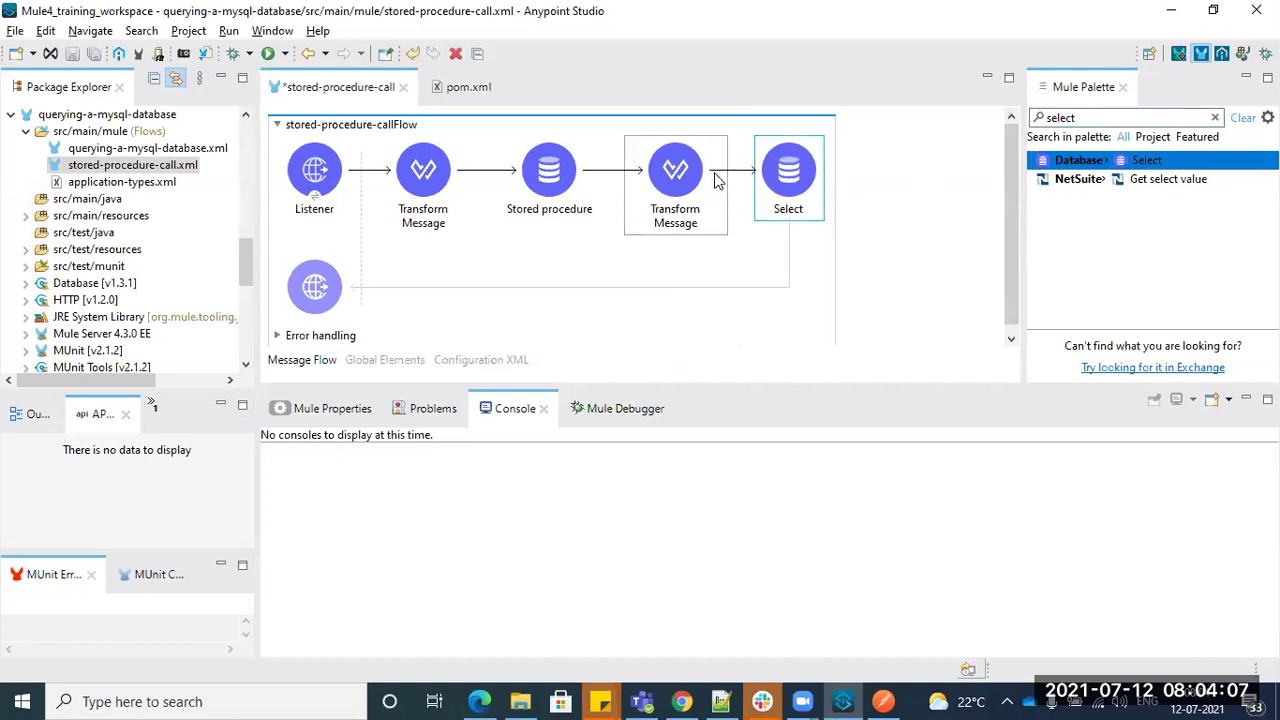
{"action": "left_click", "coordinate": [778, 193]}
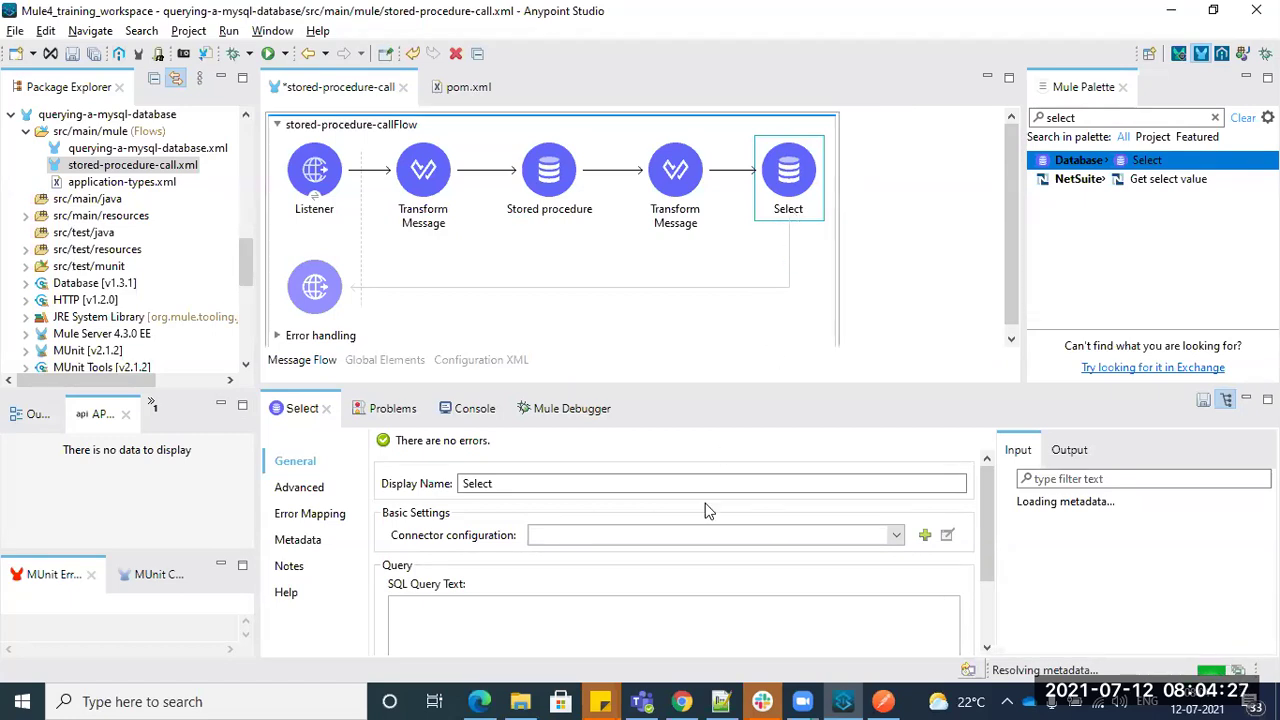
- Glance at the MySQL connector page in Chrome, then delete the Select from the flow
{"action": "left_click", "coordinate": [681, 701]}
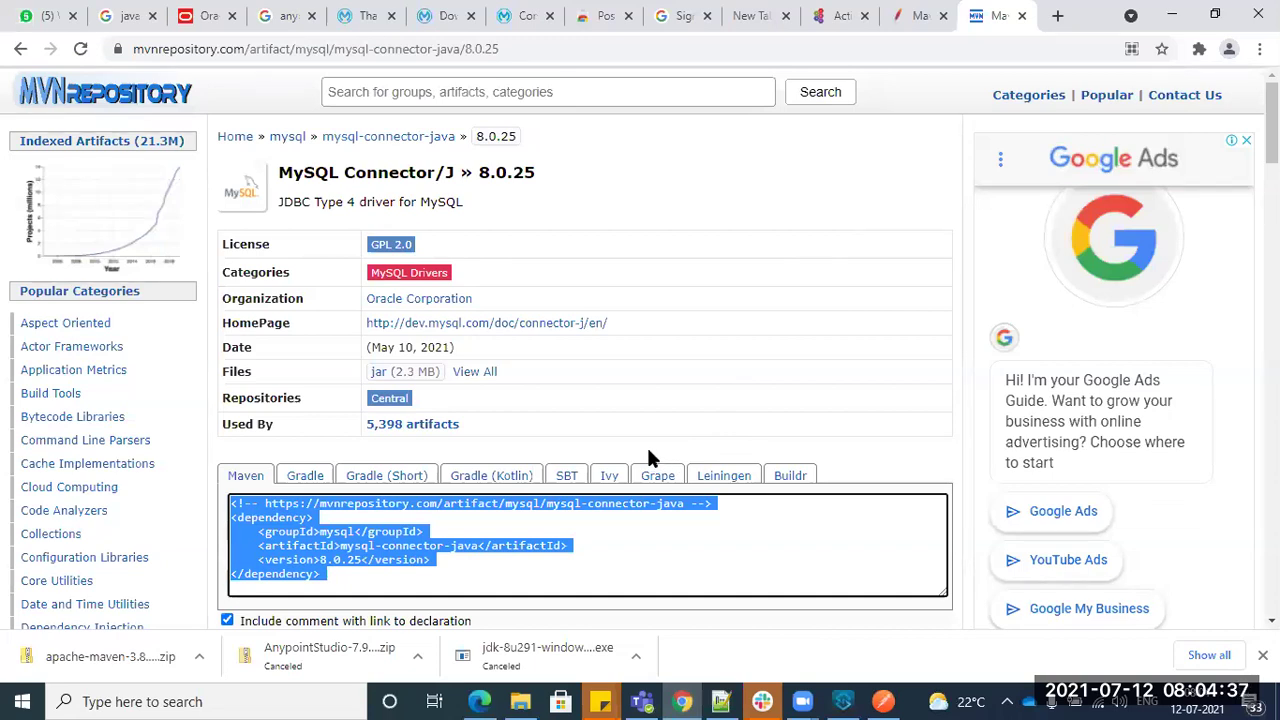
{"action": "key", "text": "alt+Tab"}
{"action": "right_click", "coordinate": [790, 166]}
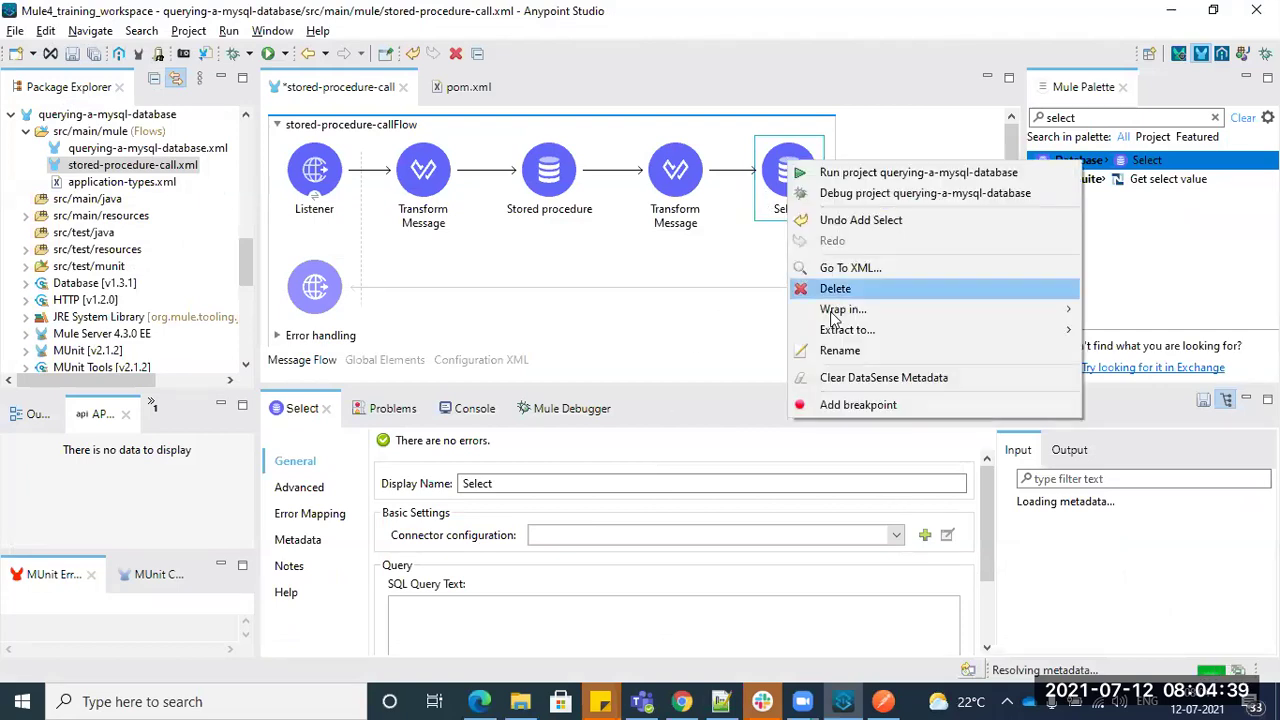
{"action": "left_click", "coordinate": [833, 290]}
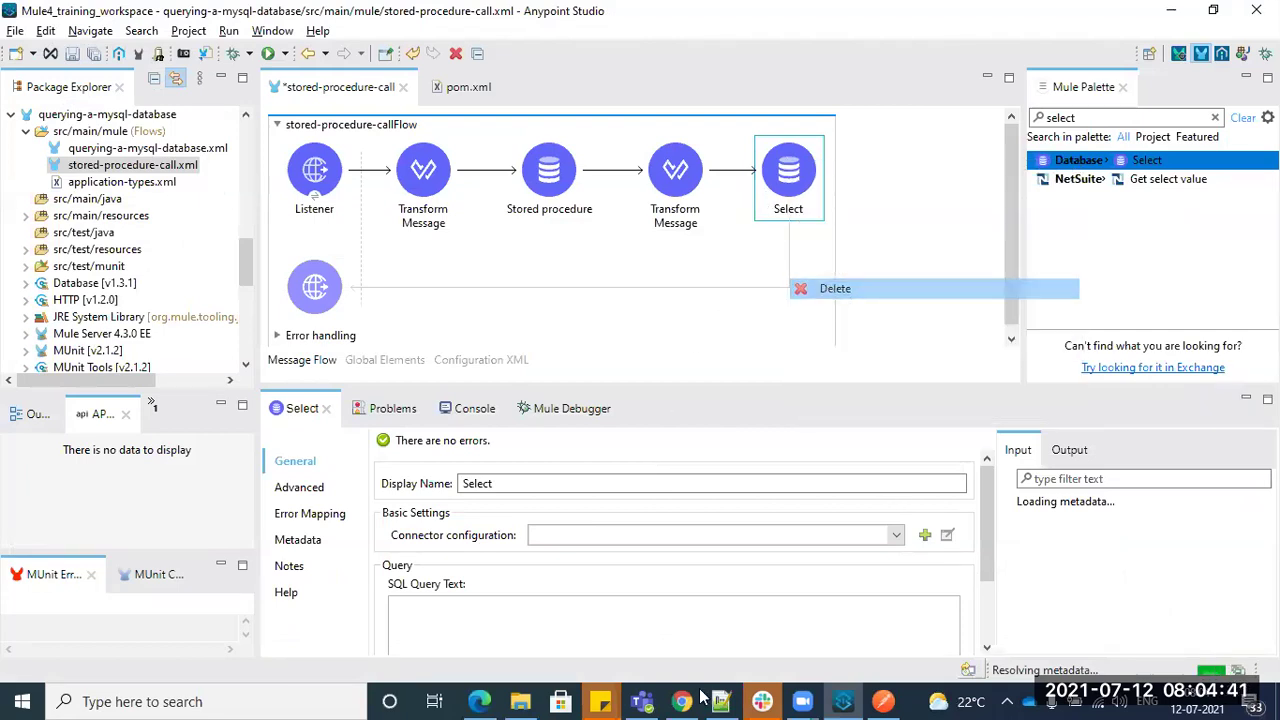
- Scroll through the Day1.txt software requirements around the apachemaven entry on line 53
{"action": "left_click", "coordinate": [720, 701]}
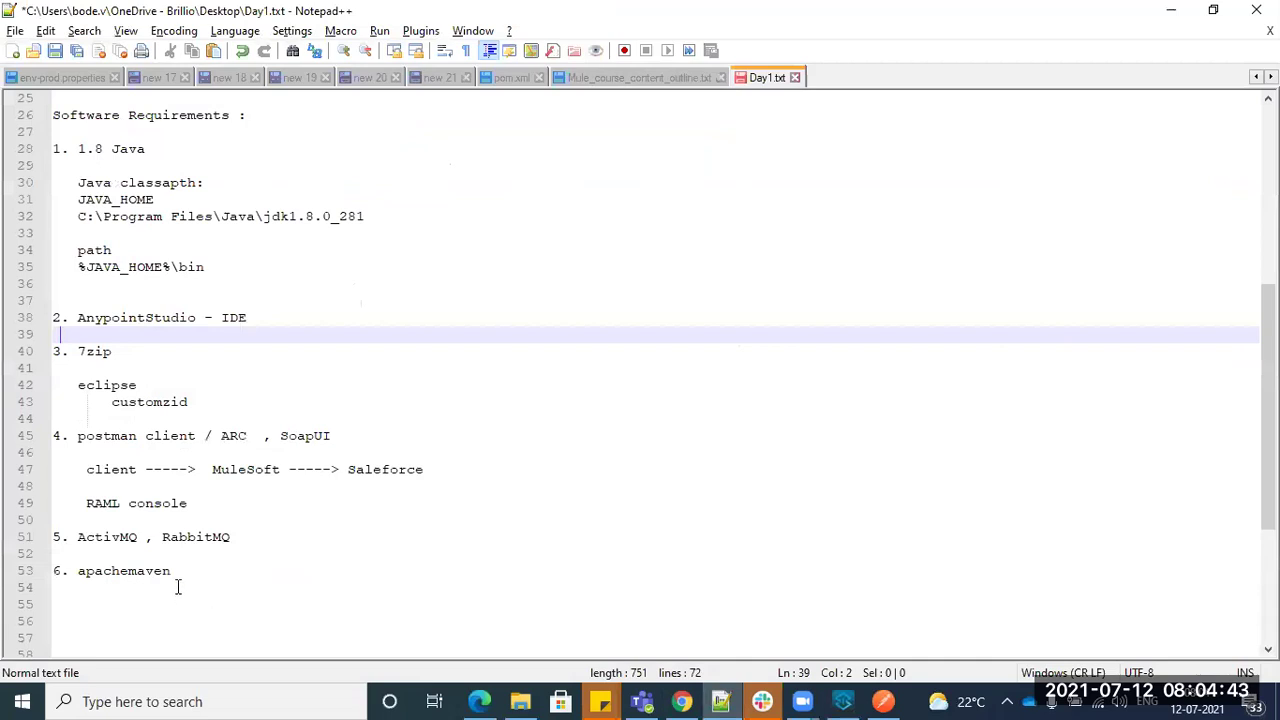
{"action": "left_click", "coordinate": [181, 572]}
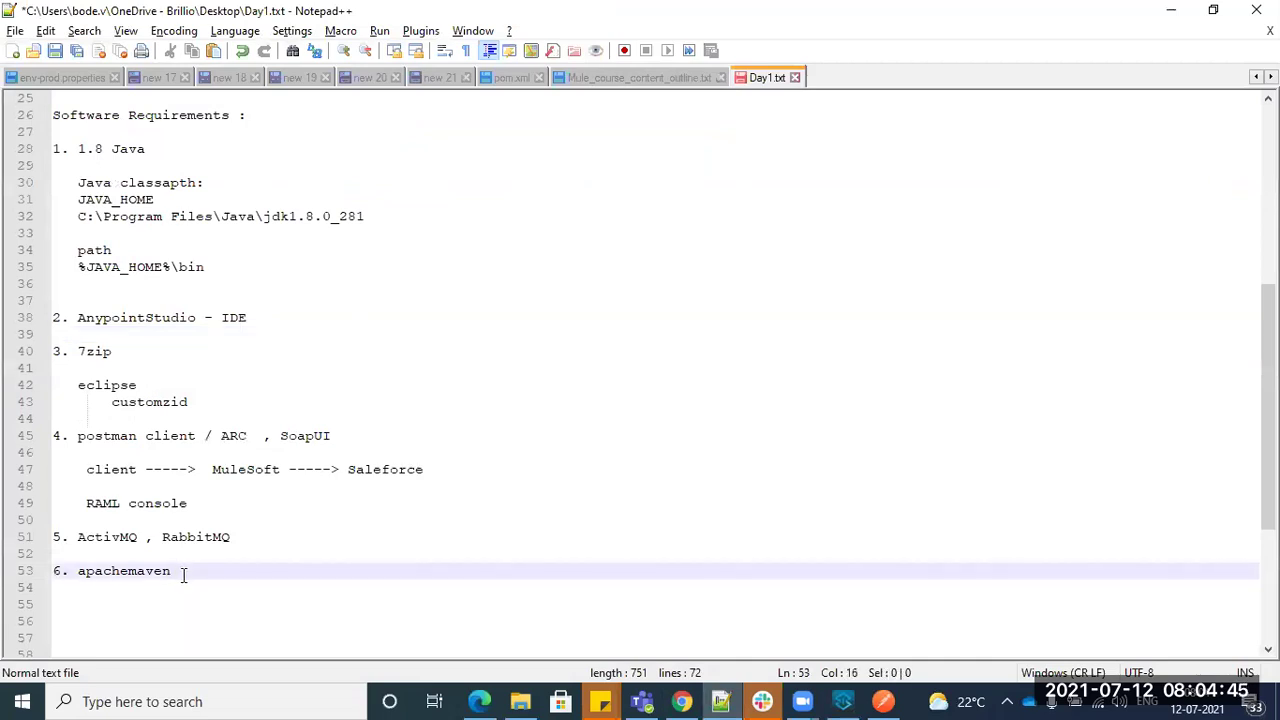
{"action": "key", "text": "alt+Tab"}
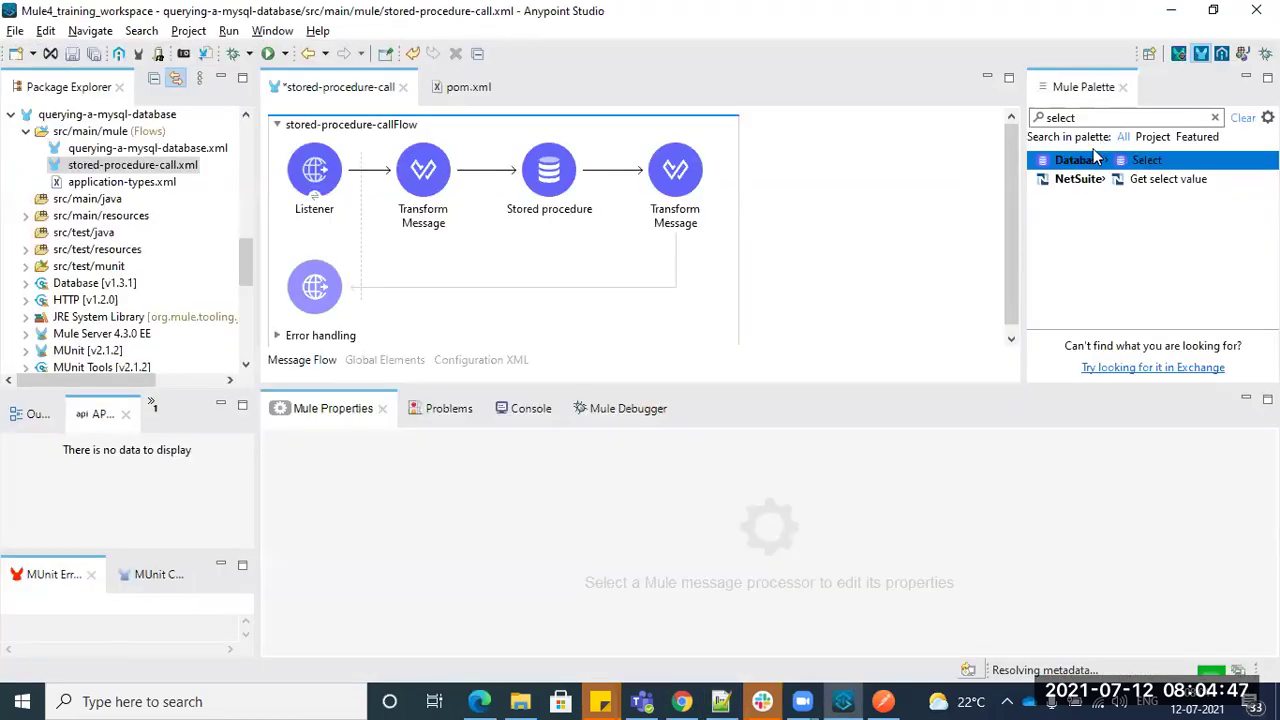
{"action": "key", "text": "alt+Tab"}
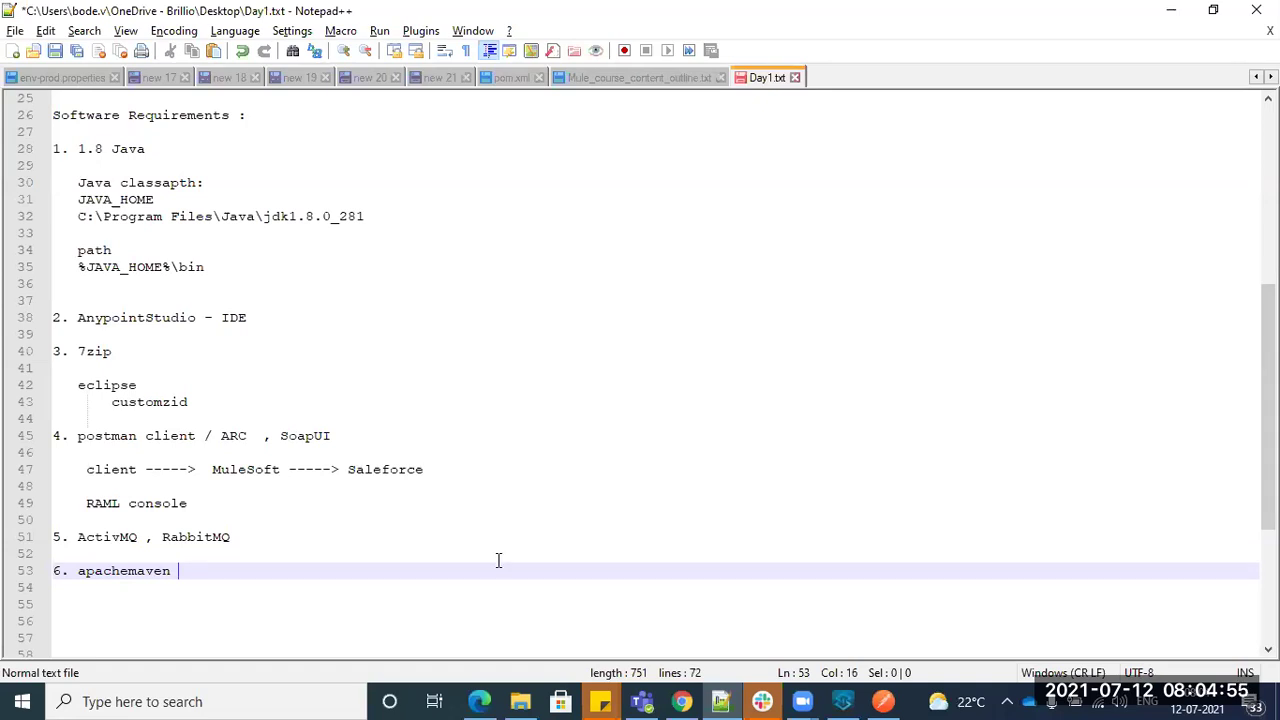
{"action": "left_click", "coordinate": [156, 574]}
{"action": "left_click", "coordinate": [184, 572]}
{"action": "scroll", "coordinate": [184, 572], "scroll_direction": "up", "scroll_amount": 5}
{"action": "scroll", "coordinate": [185, 572], "scroll_direction": "down", "scroll_amount": 8}
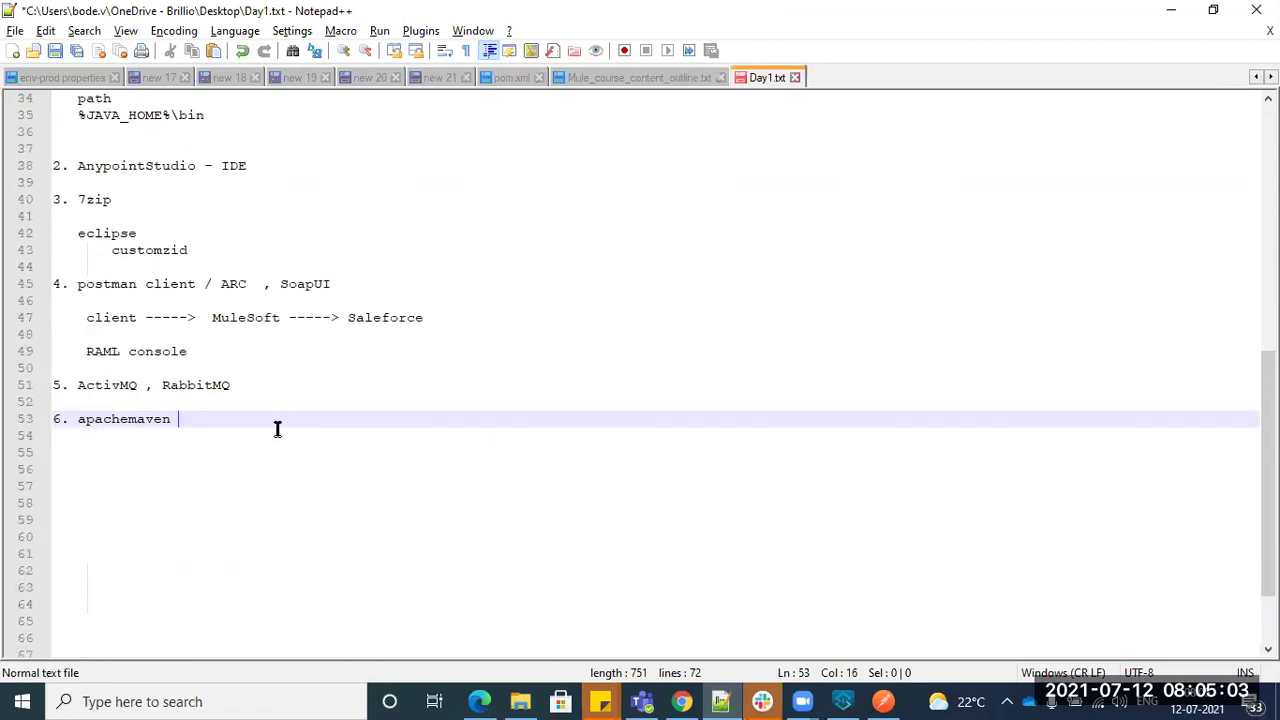
{"action": "scroll", "coordinate": [277, 429], "scroll_direction": "up", "scroll_amount": 9}
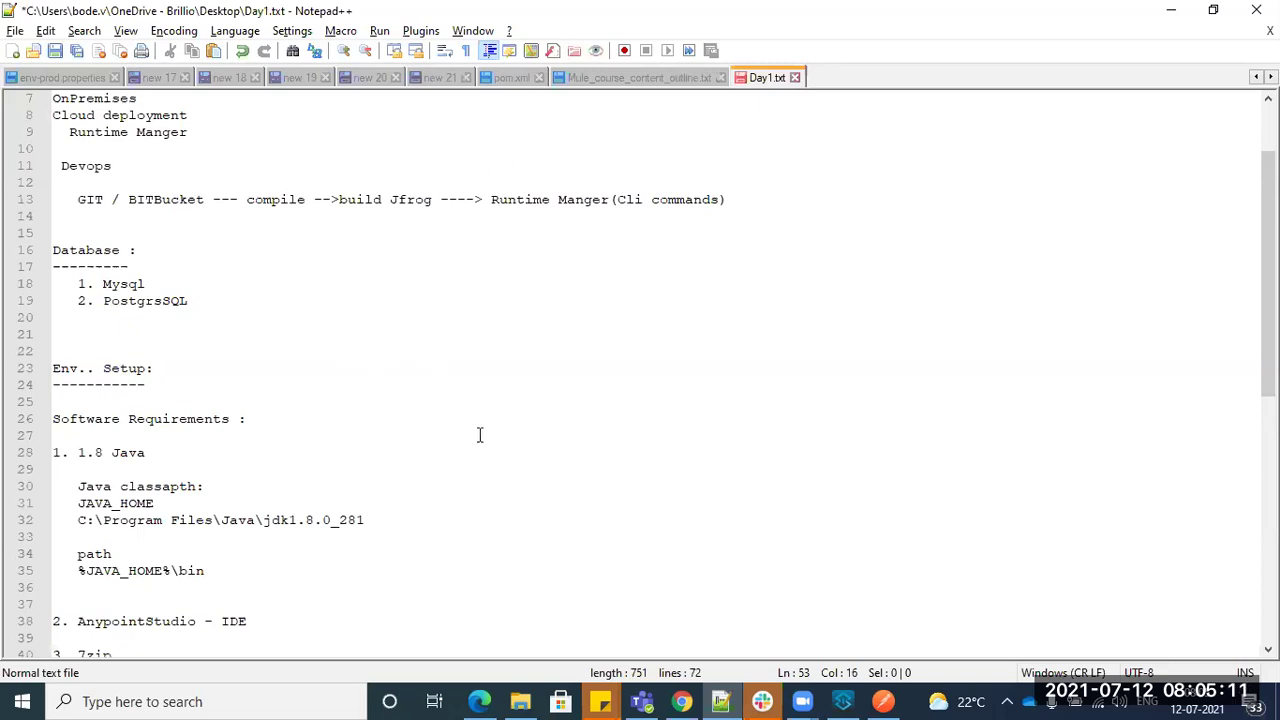
- Glance at the MVN Repository window, then return to the stored-procedure-call flow
{"action": "key", "text": "alt+Tab"}
{"action": "key", "text": "alt+Tab"}
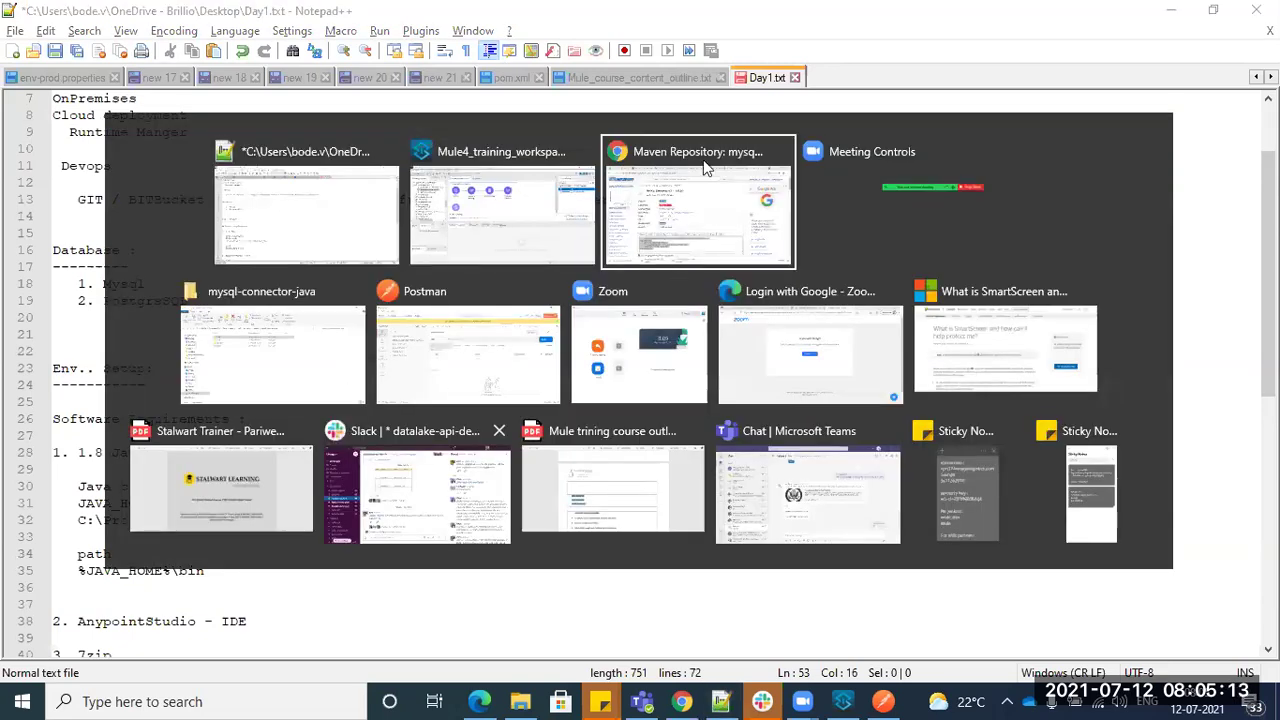
{"action": "key", "text": "alt+Tab"}
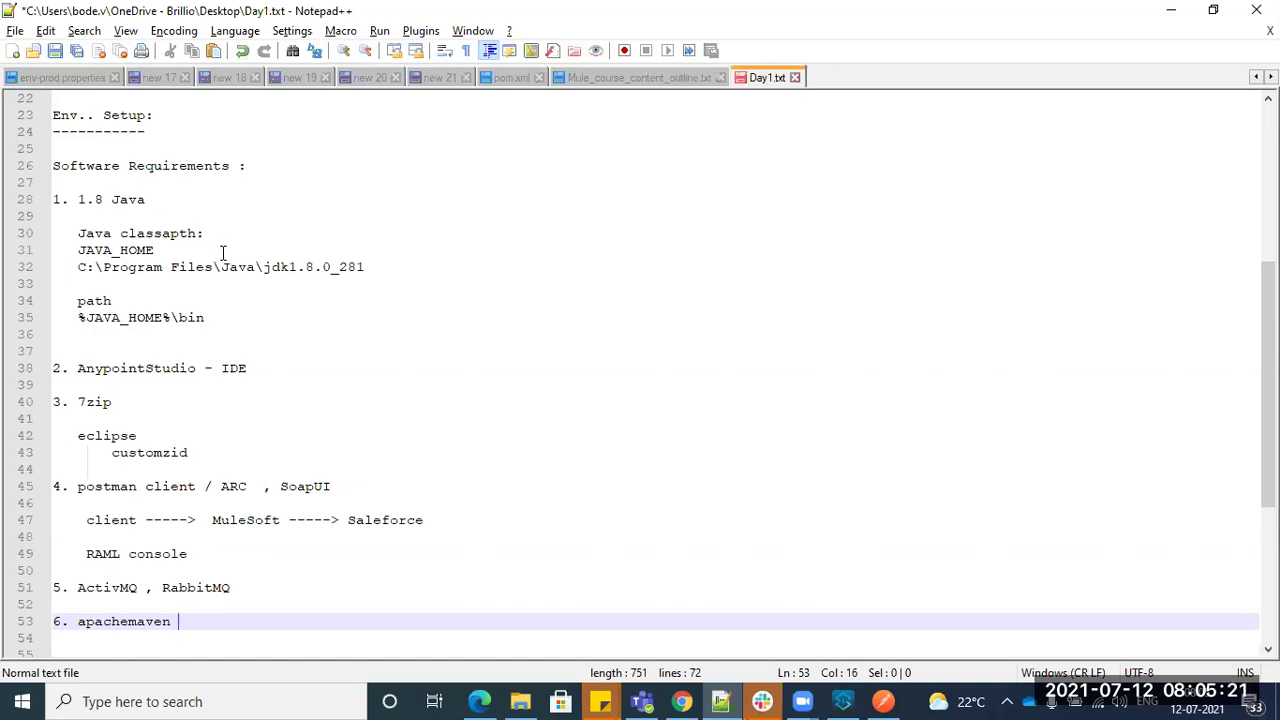
{"action": "left_click", "coordinate": [842, 701]}
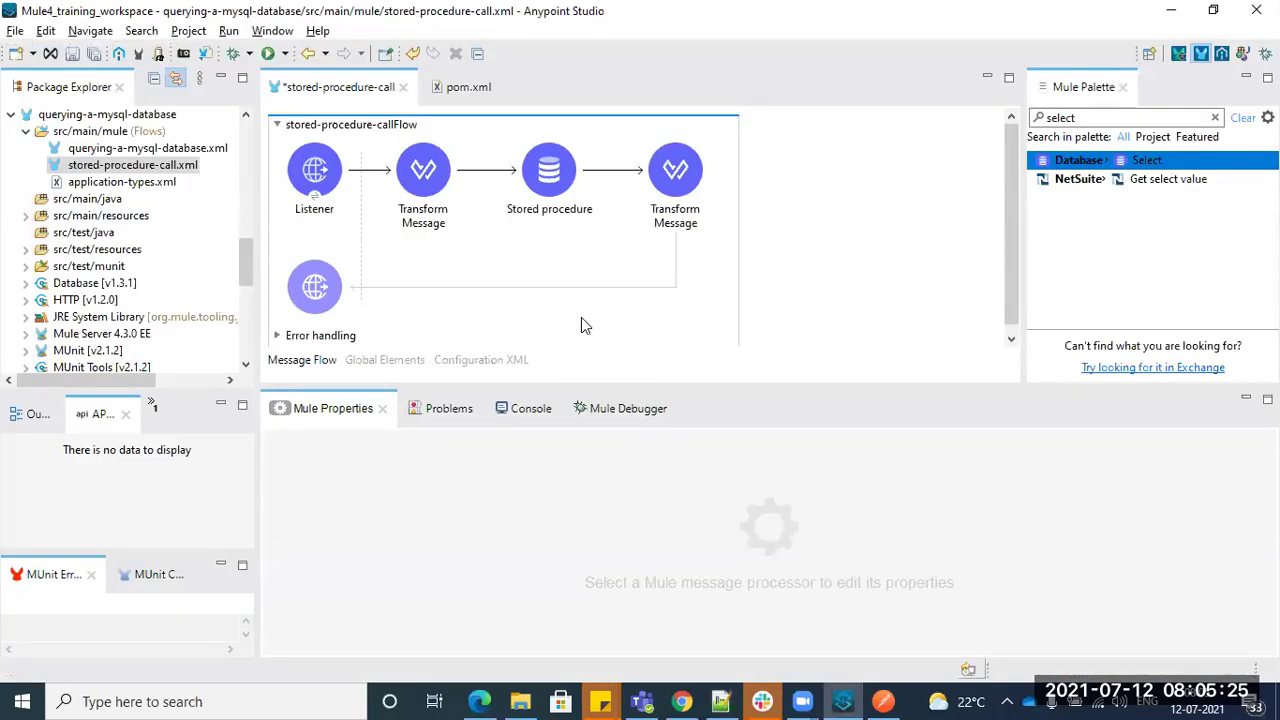